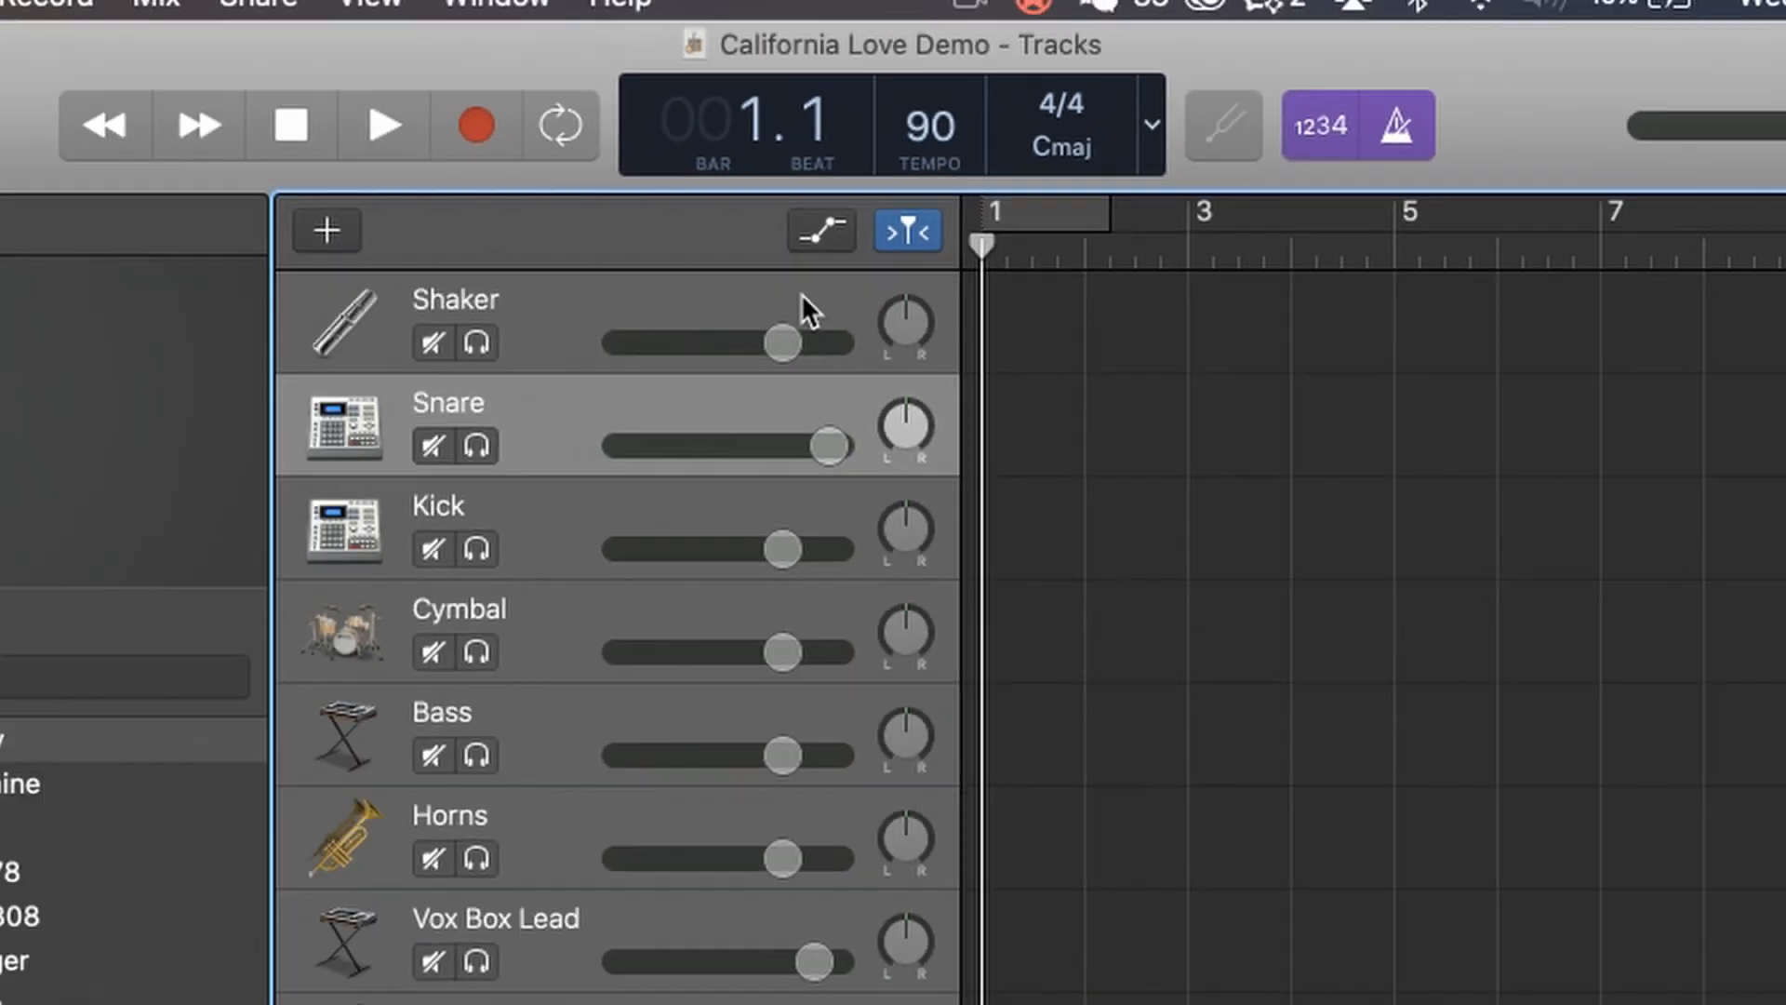
Open Musical Typing for the Snare track and audition its After Party drum sounds in the C2 octave
{"action": "left_click", "coordinate": [801, 293]}
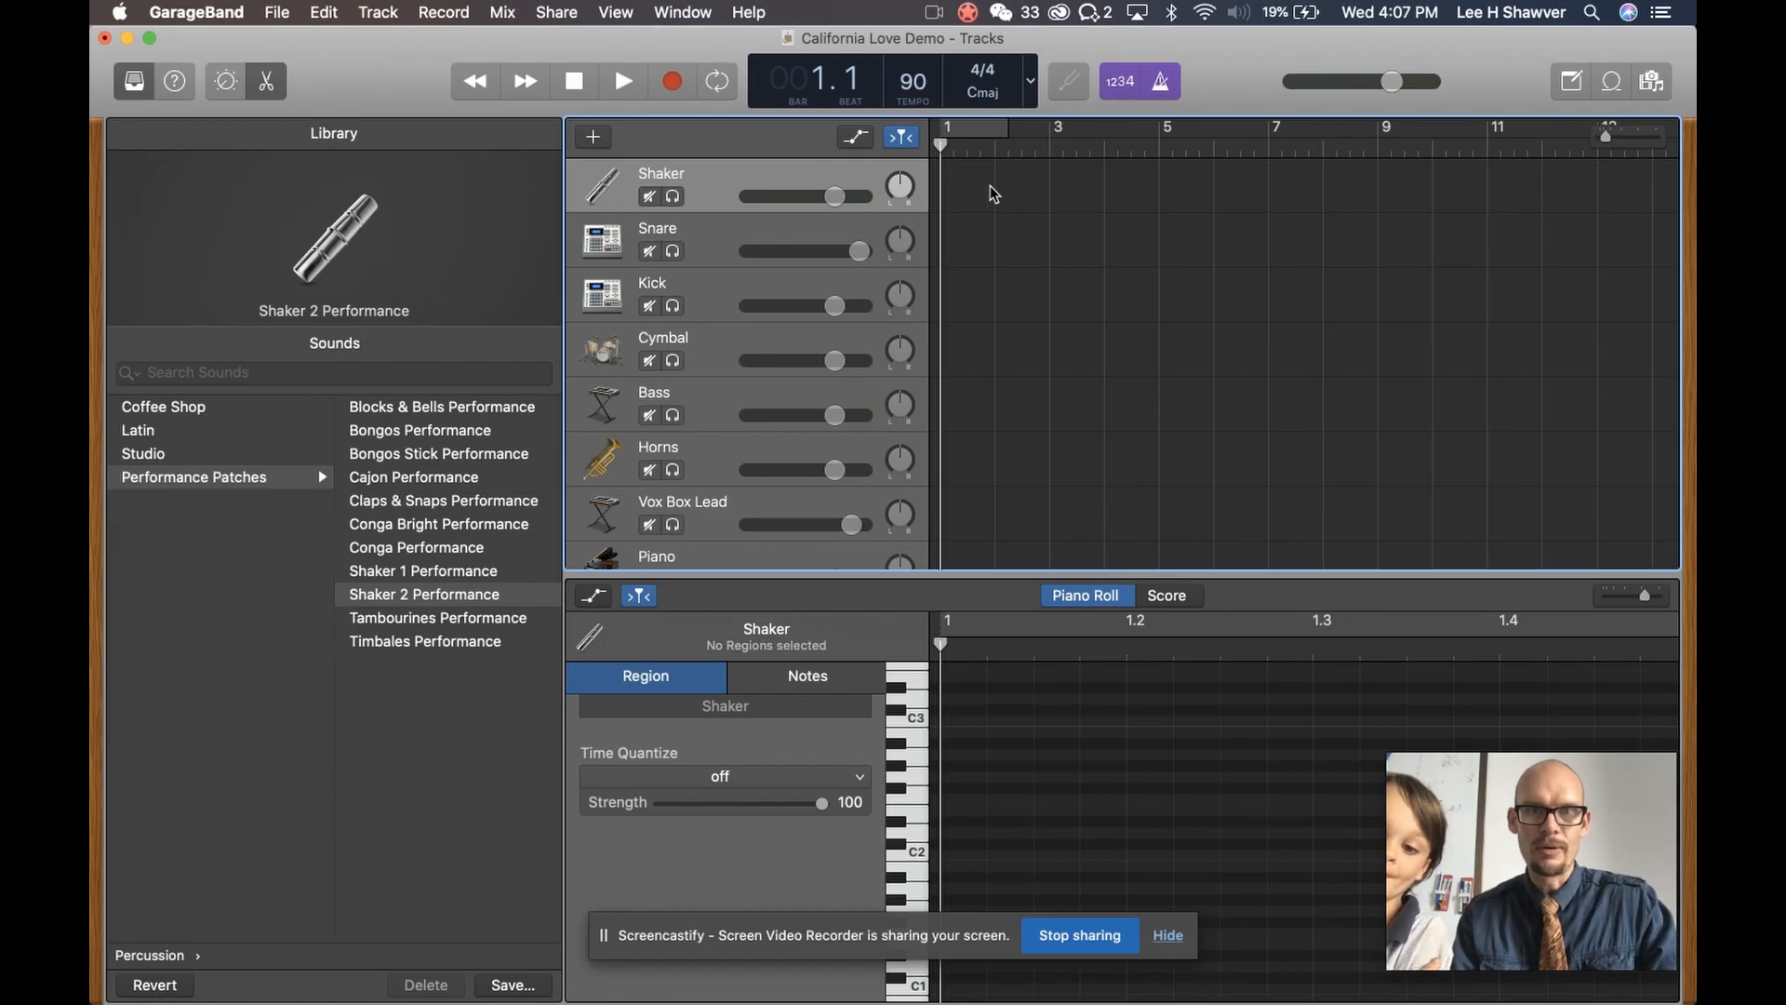
{"action": "left_click", "coordinate": [724, 227]}
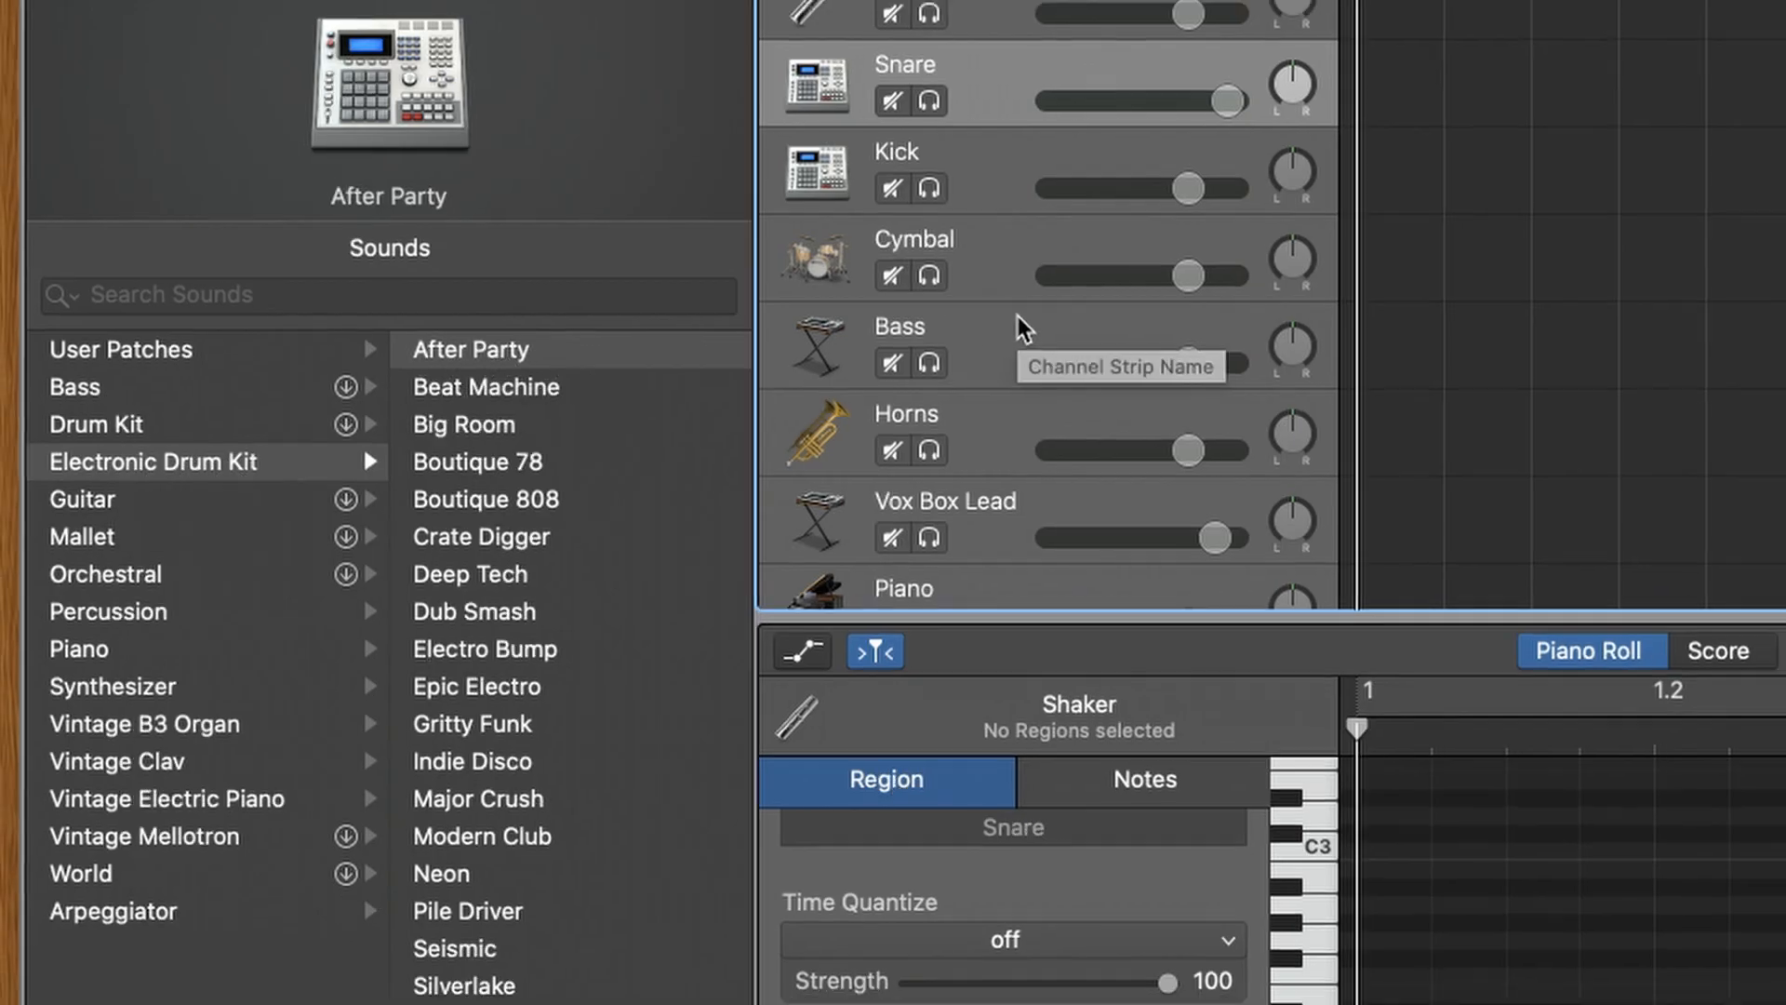
{"action": "key", "text": "super+k"}
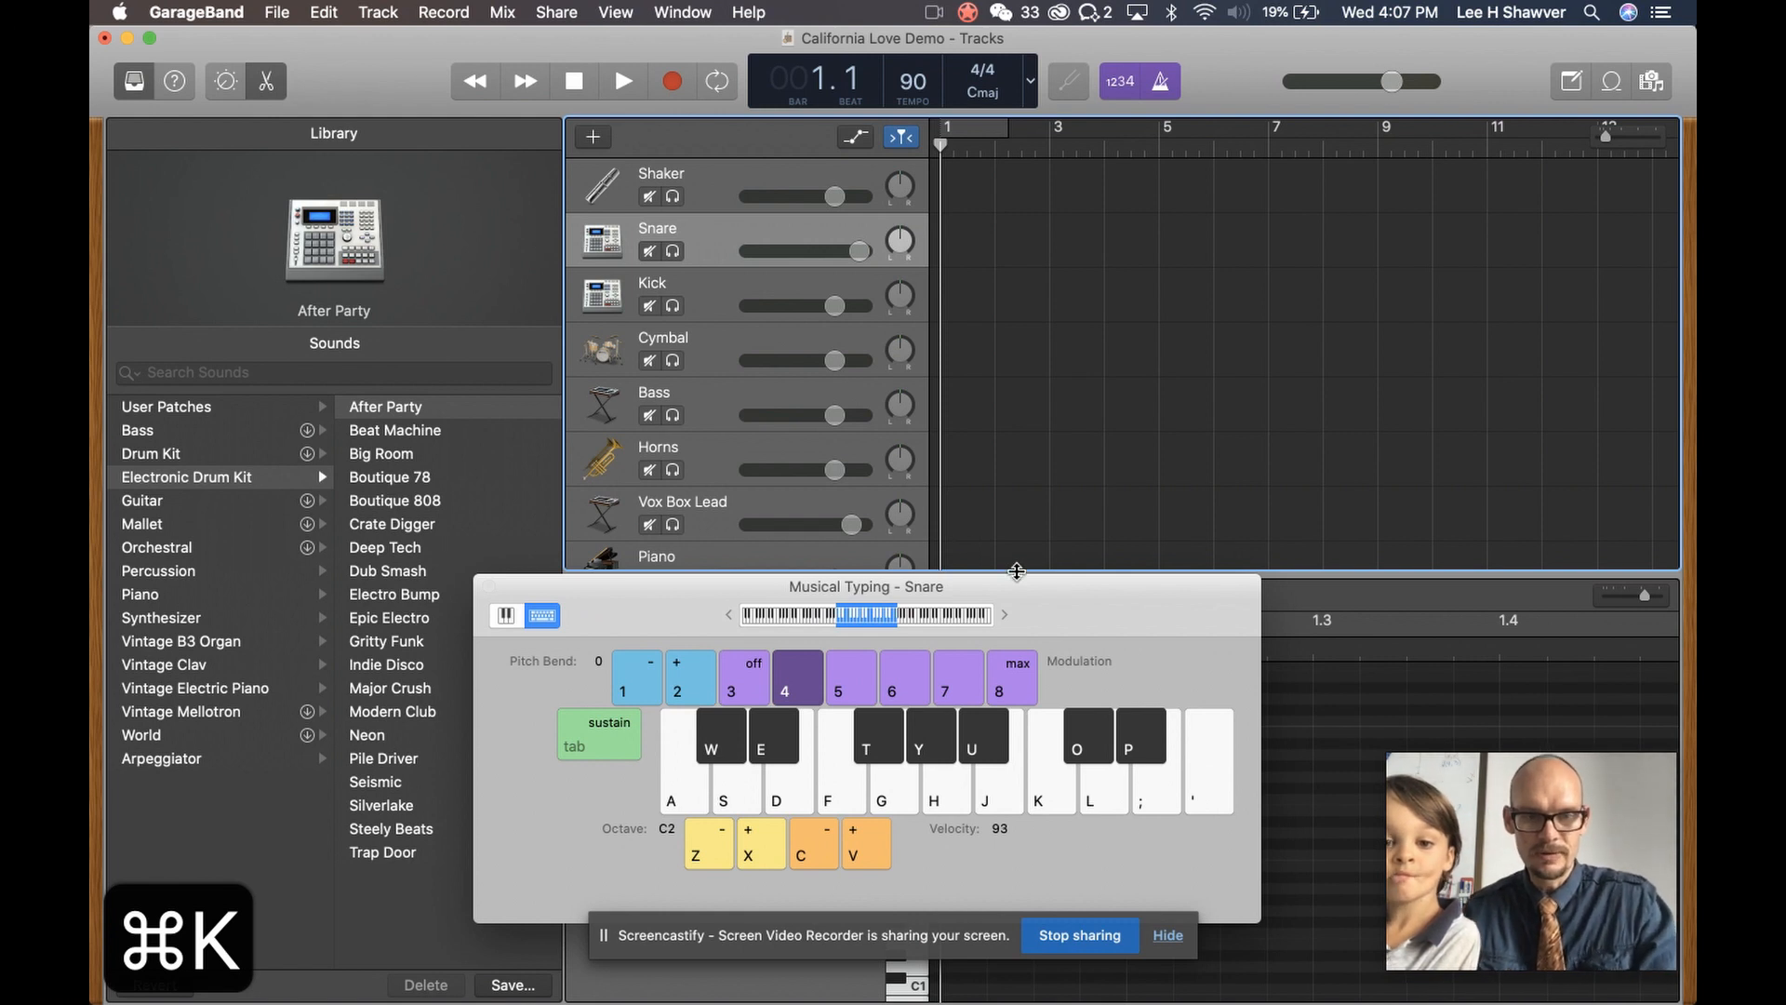
{"action": "key", "text": "f"}
{"action": "key", "text": "d"}
{"action": "key", "text": "f"}
{"action": "key", "text": "g"}
{"action": "key", "text": "h"}
{"action": "key", "text": "f"}
{"action": "key", "text": "d"}
{"action": "key", "text": "f"}
{"action": "key", "text": "d"}
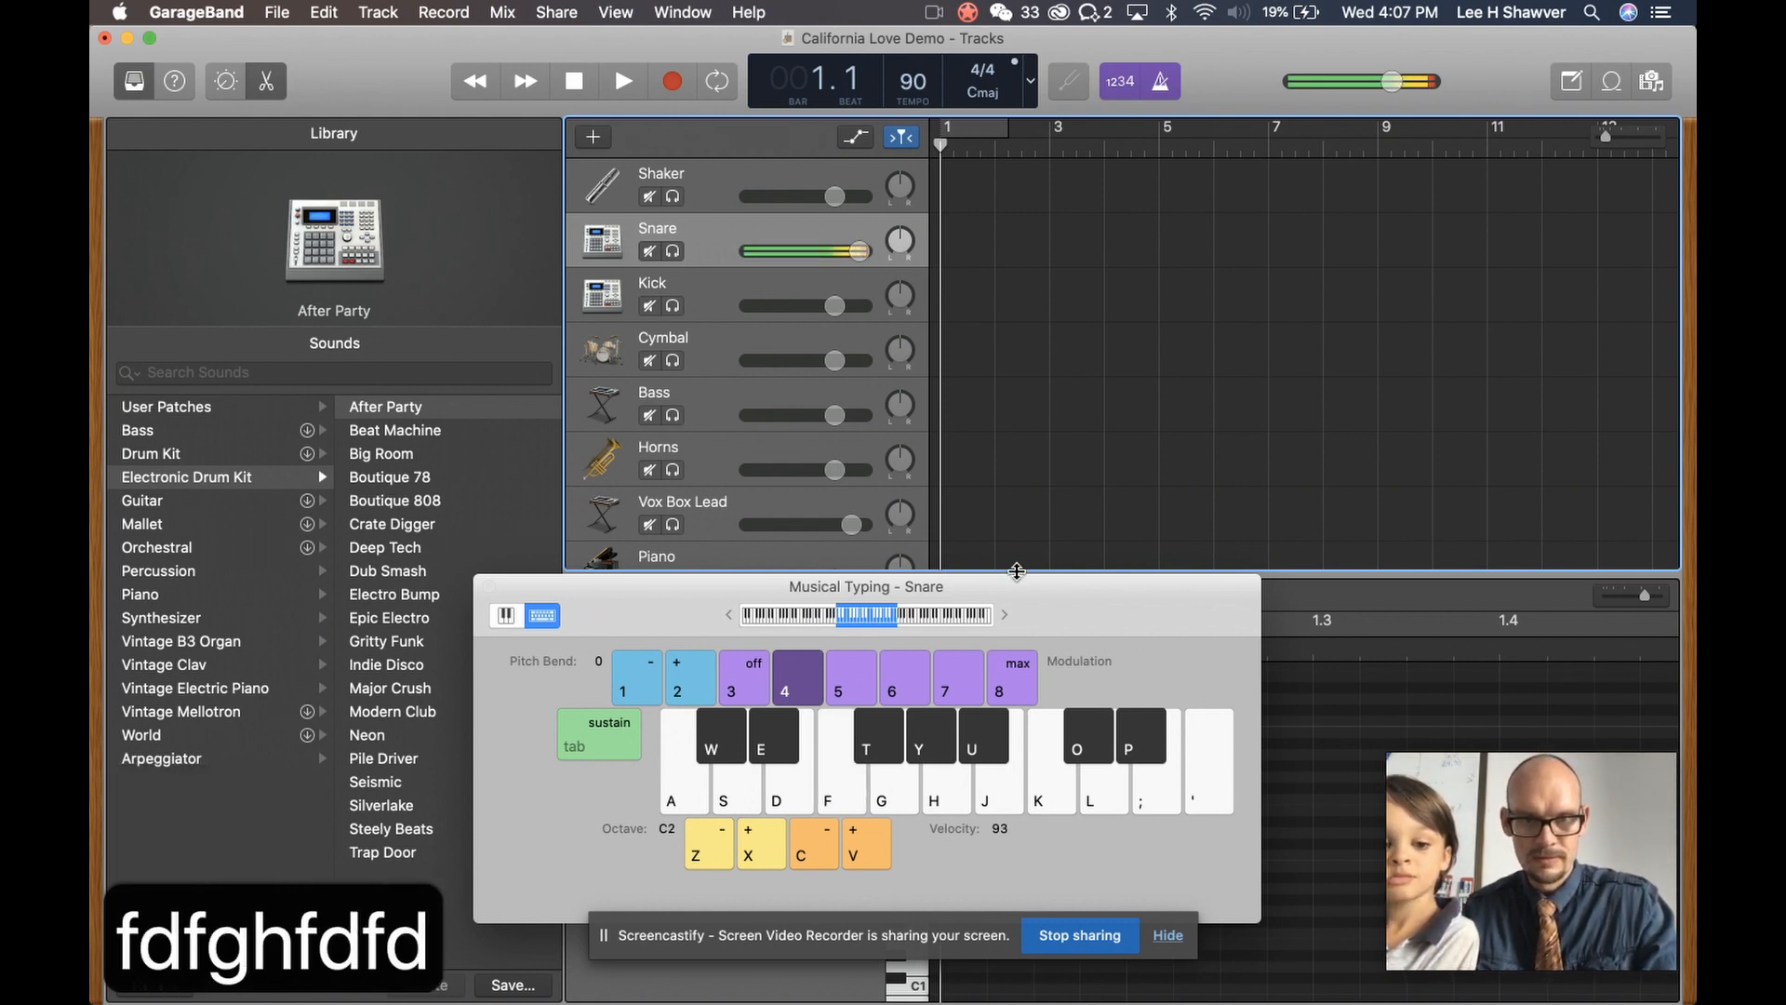
{"action": "key", "text": "d"}
{"action": "key", "text": "f"}
{"action": "key", "text": "h"}
{"action": "key", "text": "j"}
{"action": "key", "text": "k"}
{"action": "key", "text": "k"}
{"action": "key", "text": "l"}
{"action": "key", "text": "l"}
{"action": "key", "text": "k"}
{"action": "key", "text": "j"}
{"action": "key", "text": "h"}
{"action": "key", "text": "g"}
{"action": "key", "text": "f"}
{"action": "key", "text": "d"}
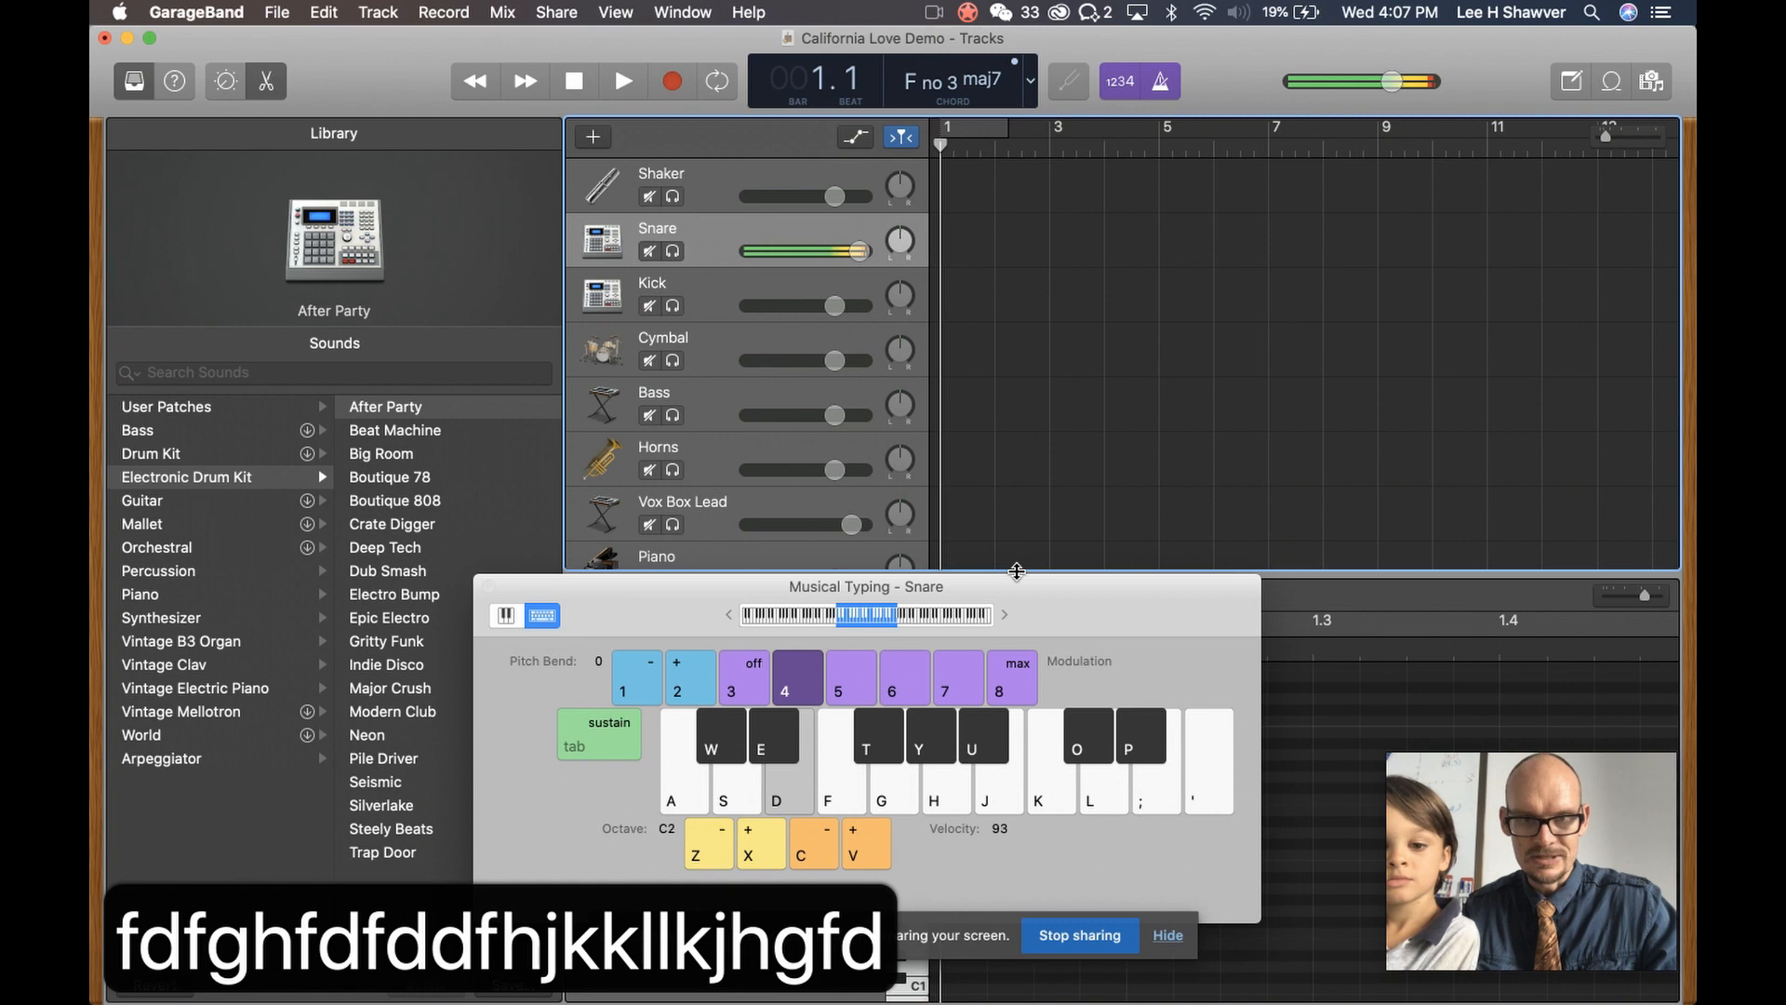
{"action": "key", "text": "s"}
{"action": "key", "text": "s"}
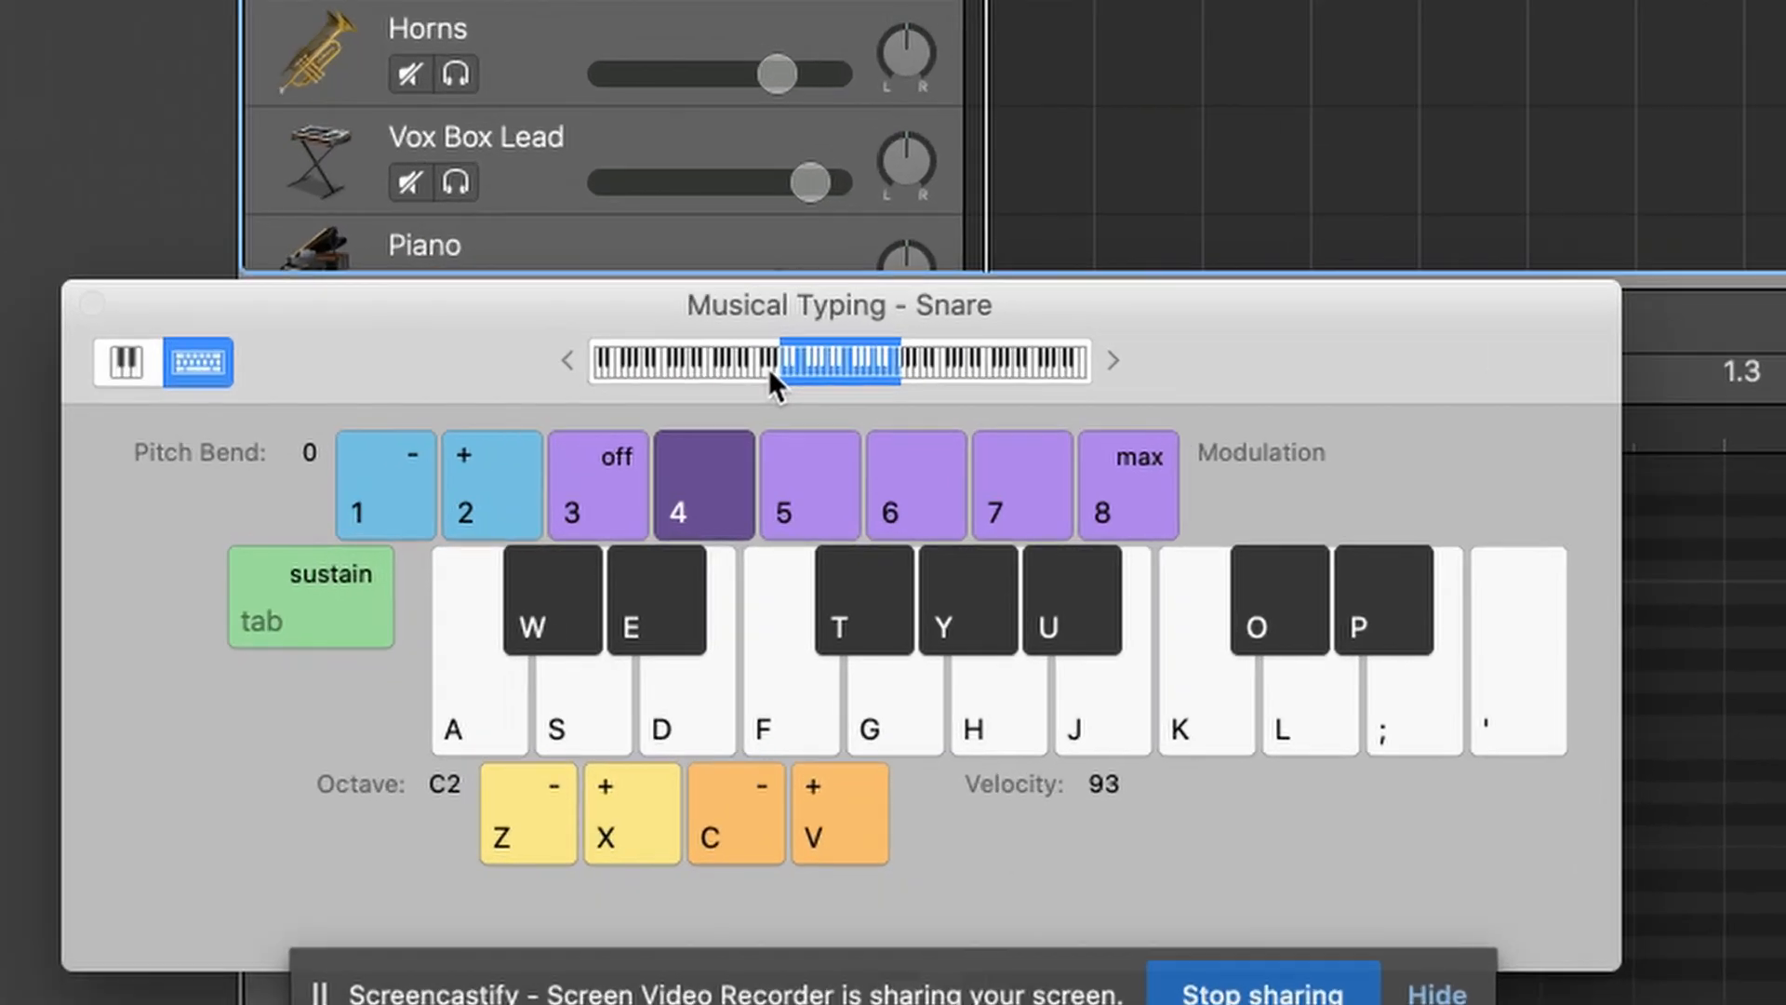
Set the Musical Typing octave to C1 and audition the Snare track's sounds, including the snare hit on note D
{"action": "left_click", "coordinate": [831, 617]}
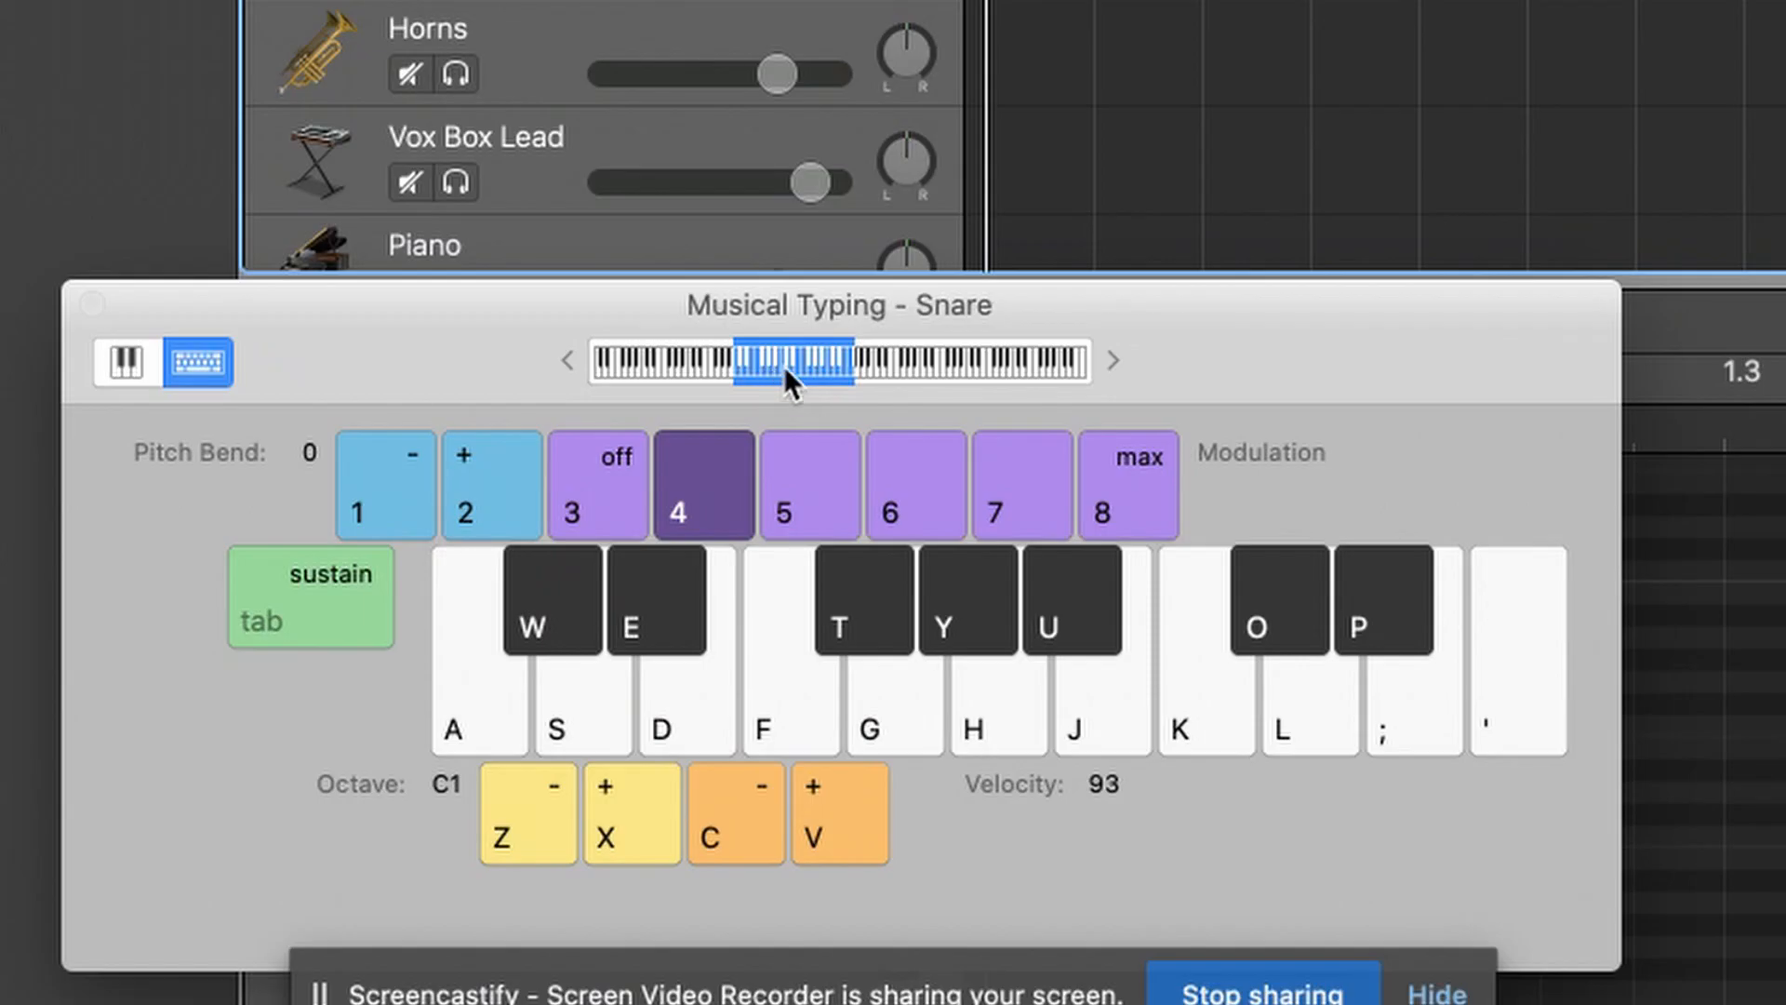
{"action": "type", "text": "asdssssddfghjhgf"}
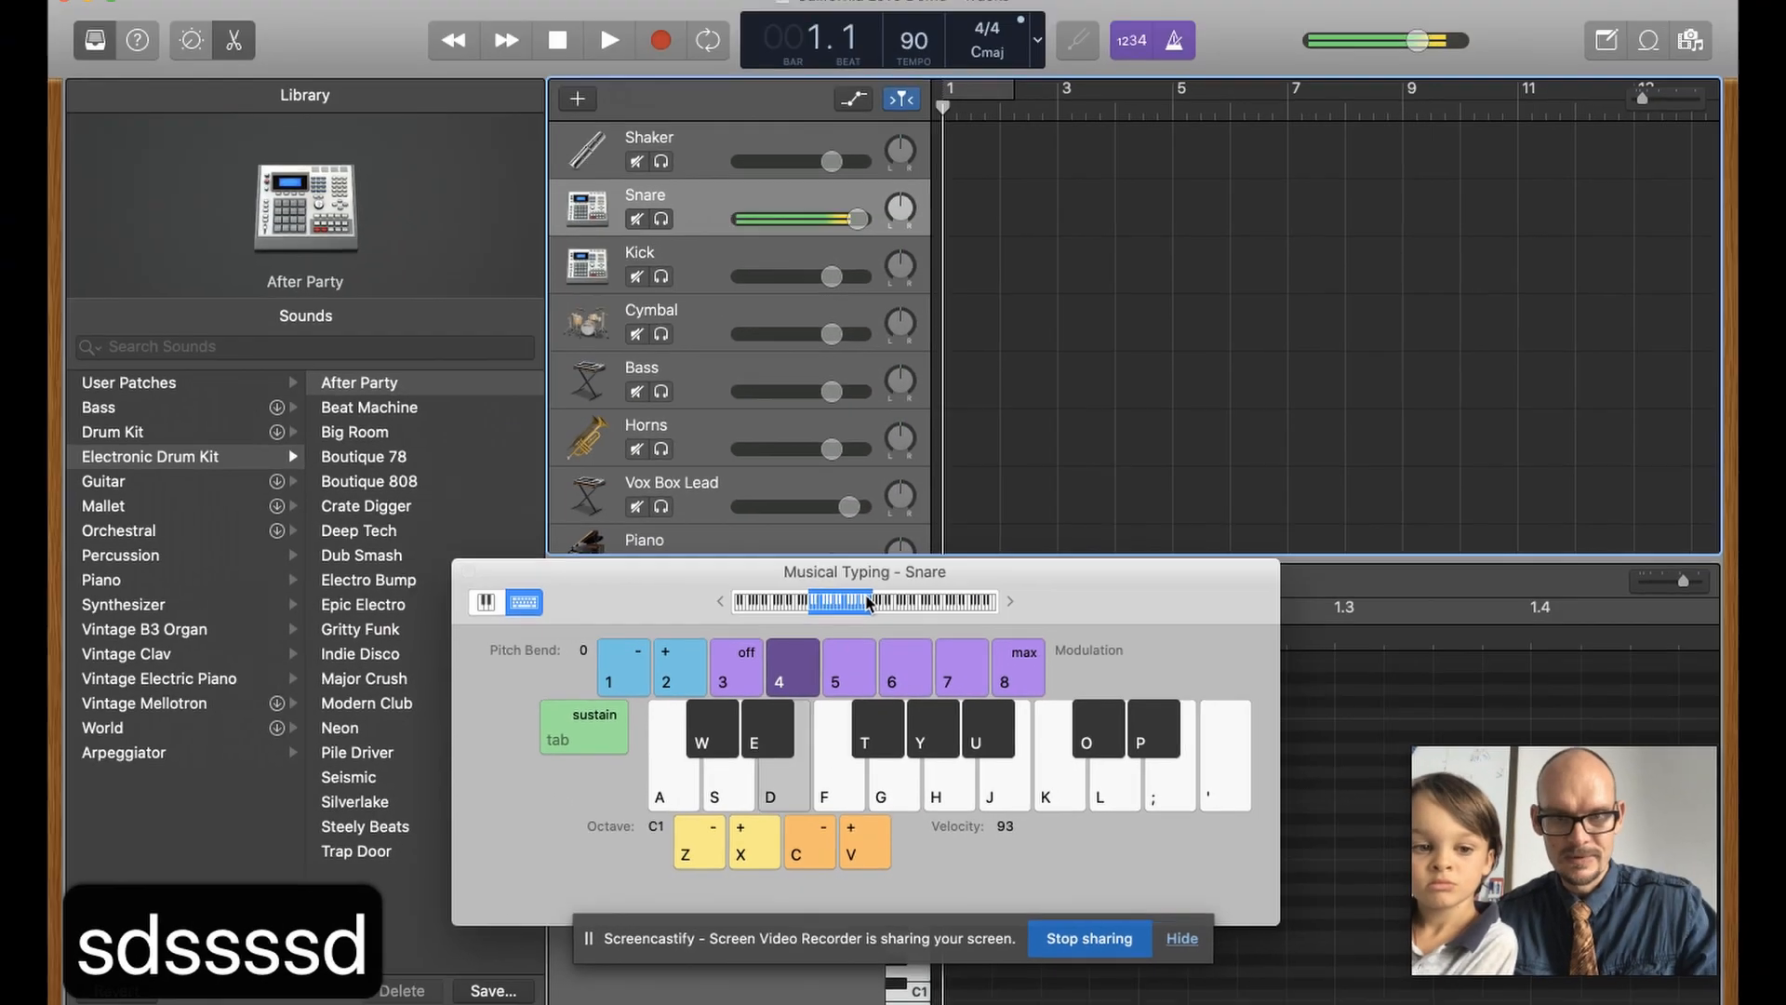
{"action": "type", "text": "dssss"}
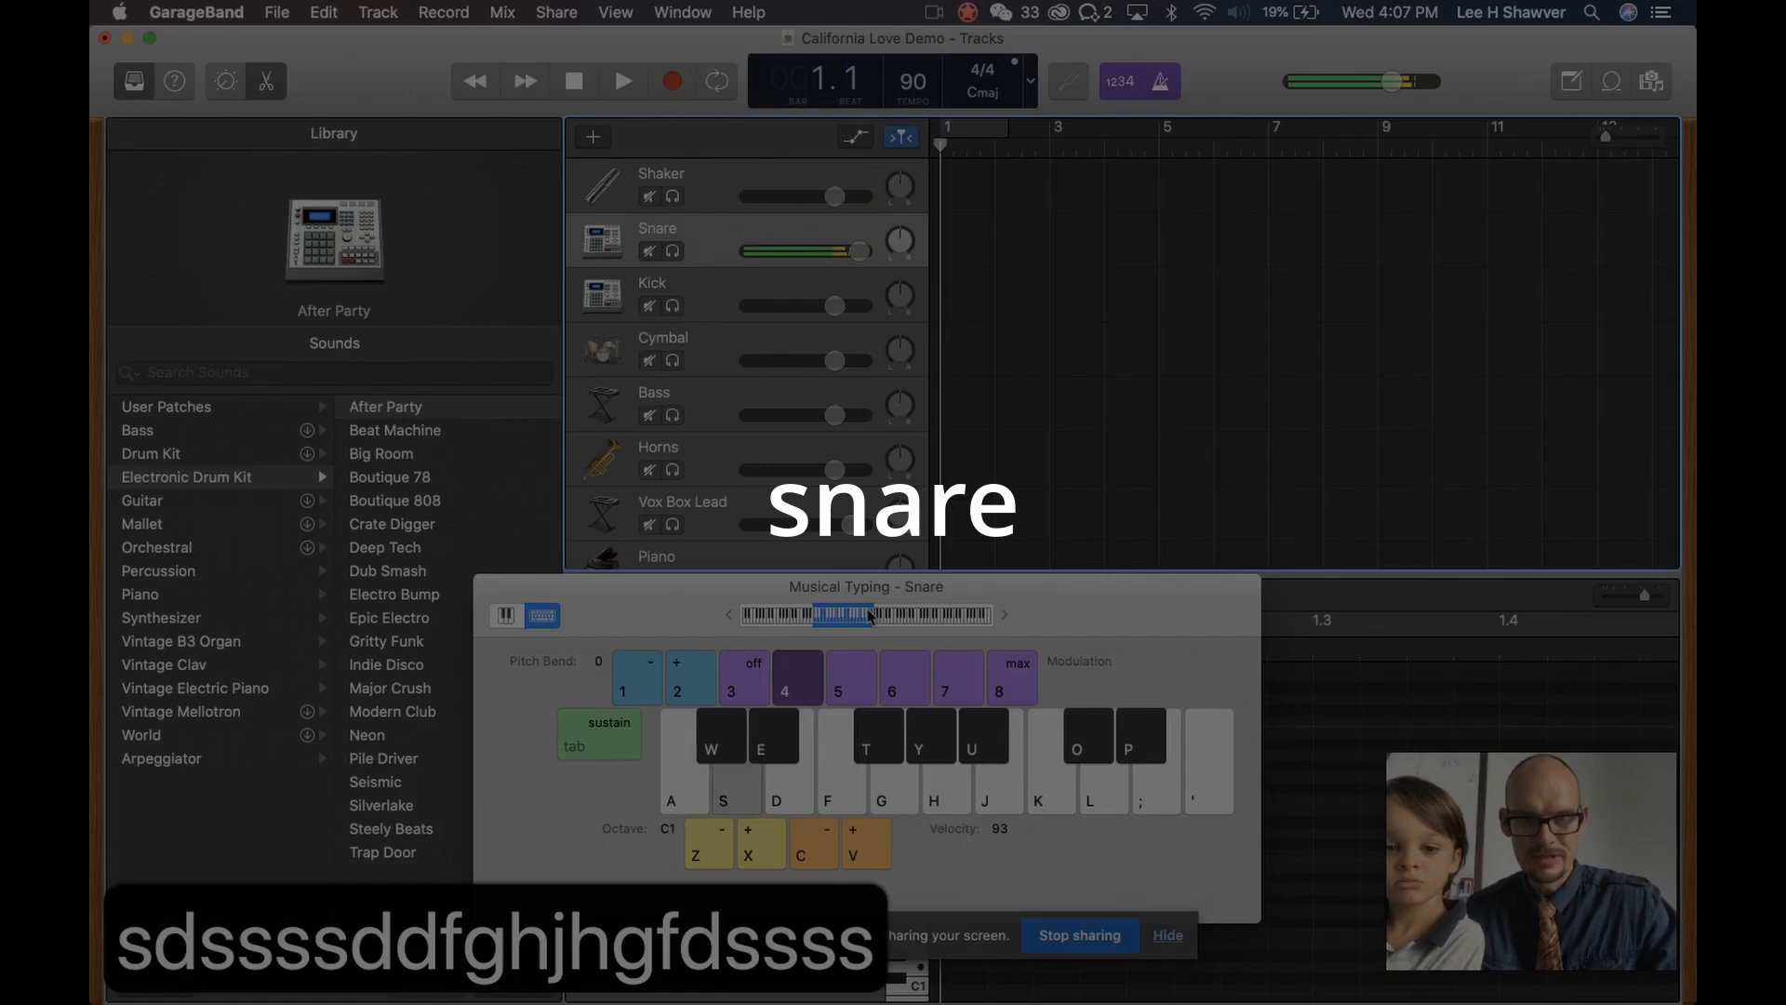
Record a one-bar Snare region from the start of the song, with D1 hits on beats 2 and 4
{"action": "key", "text": "Return"}
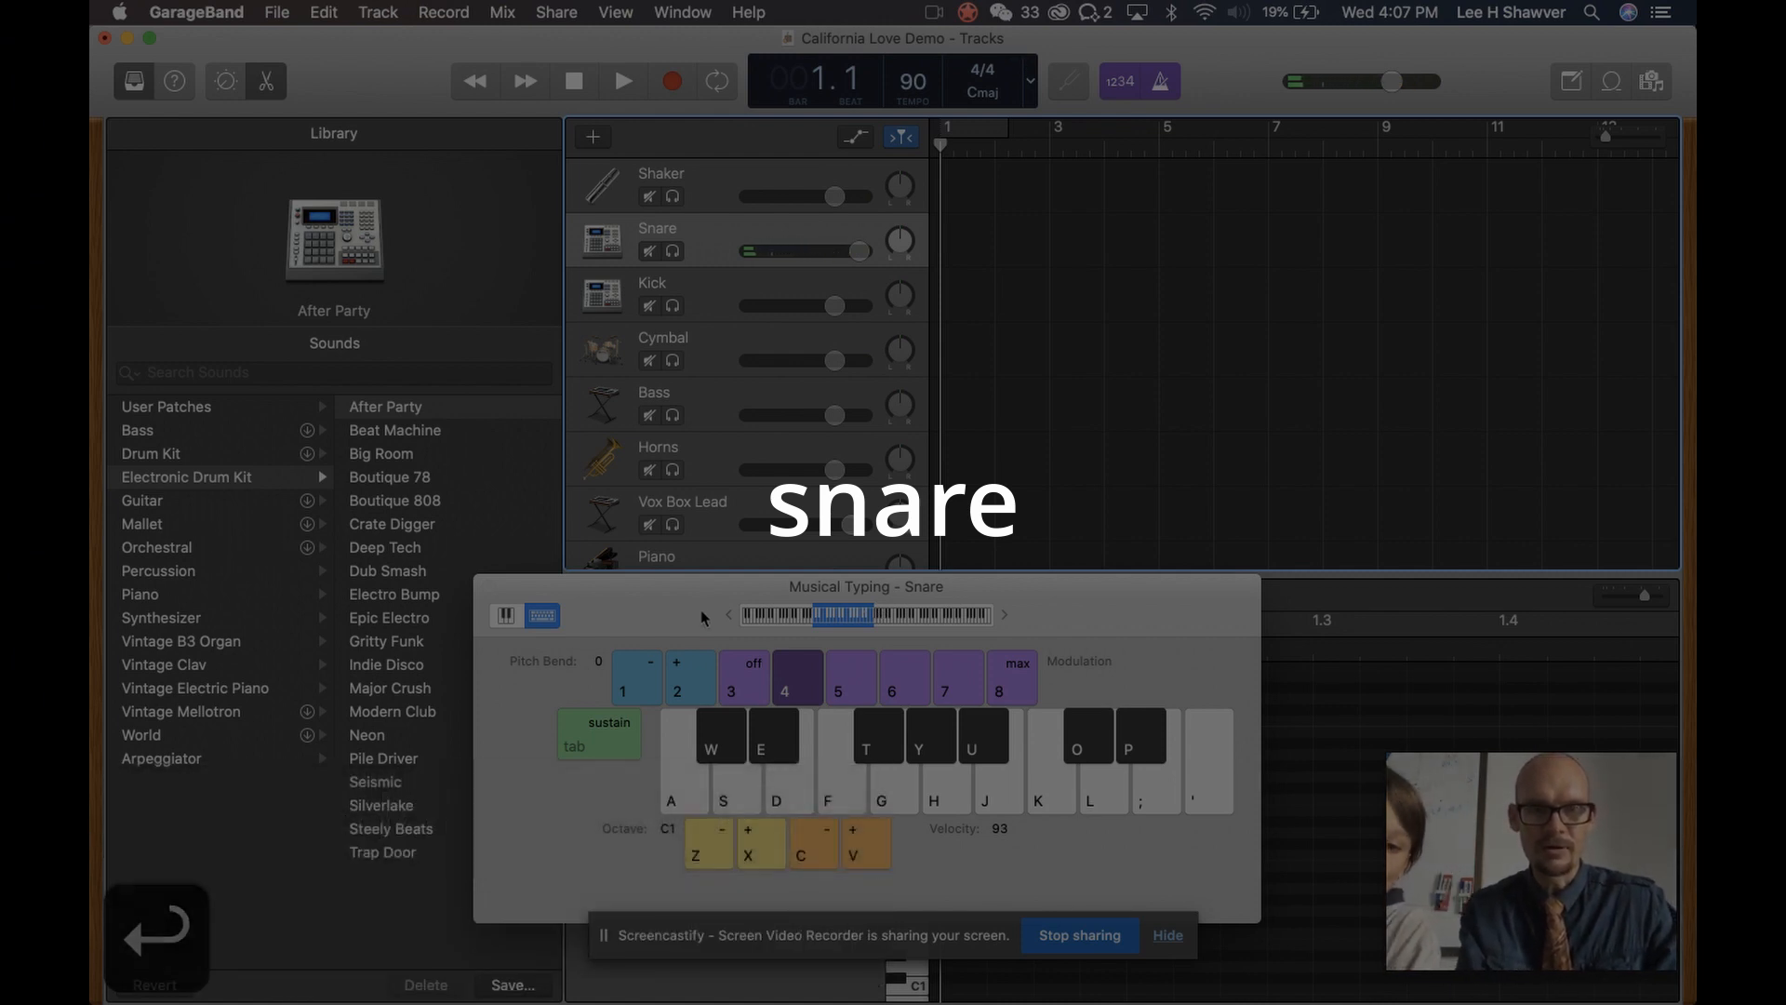
{"action": "key", "text": "r"}
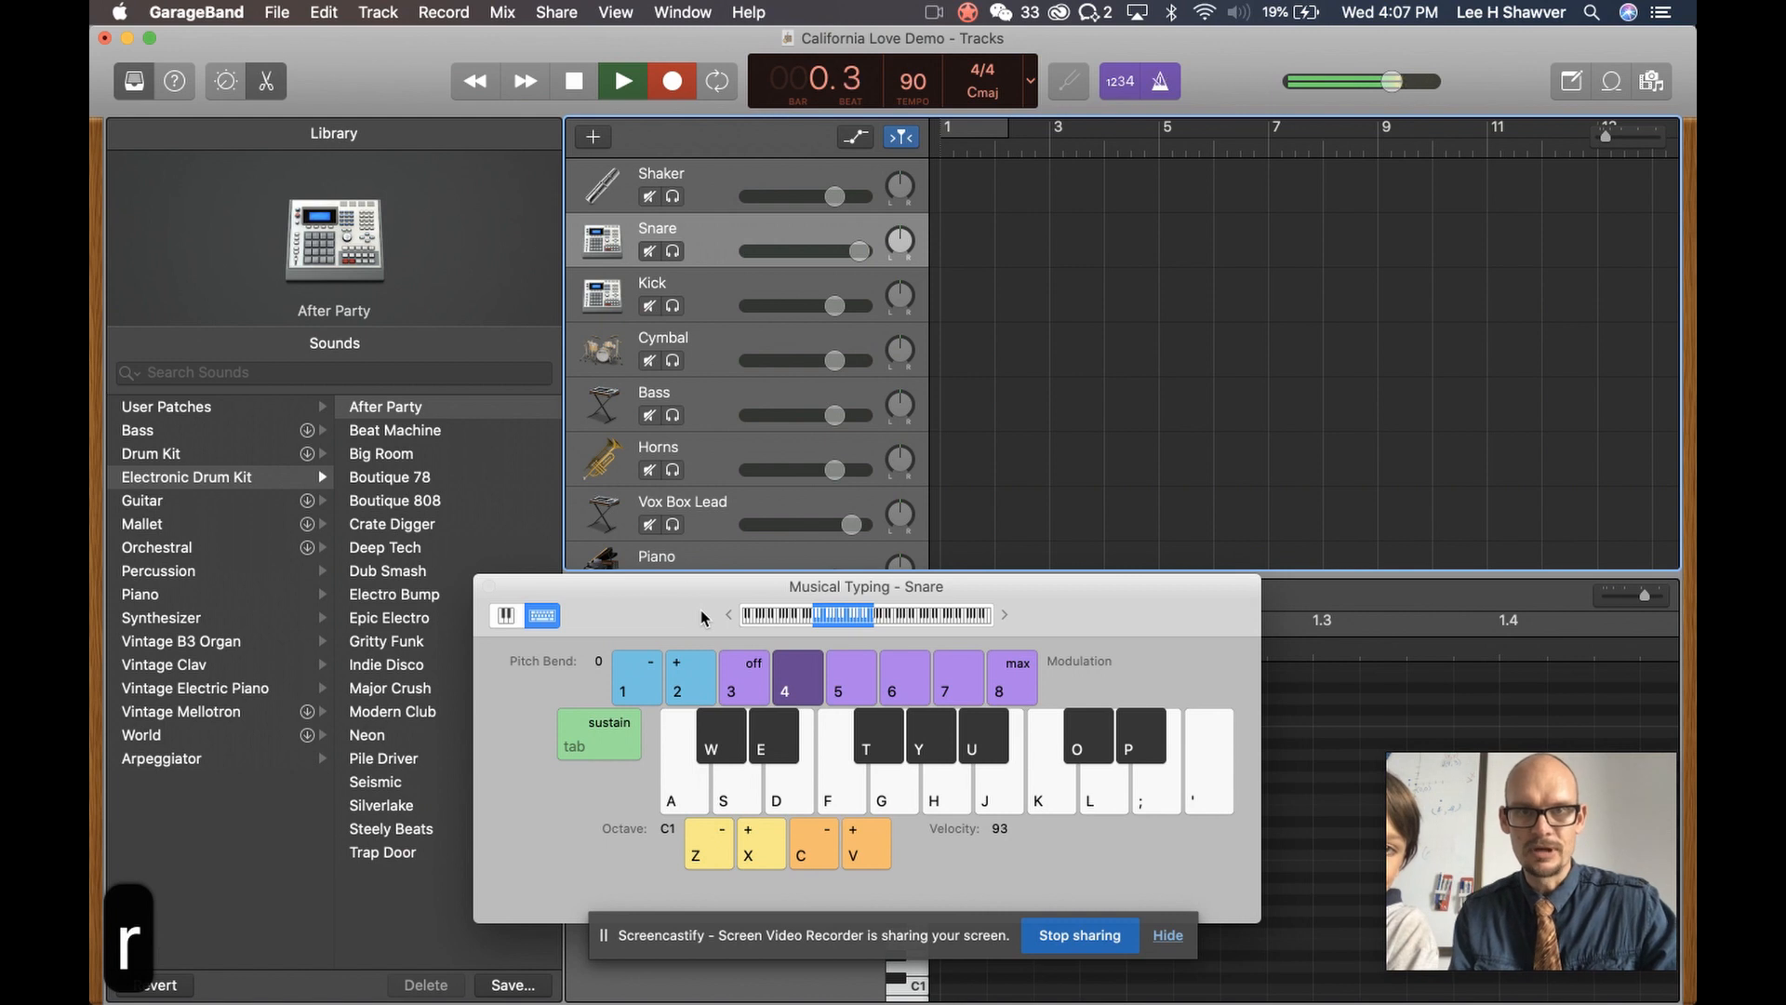
{"action": "key", "text": "s"}
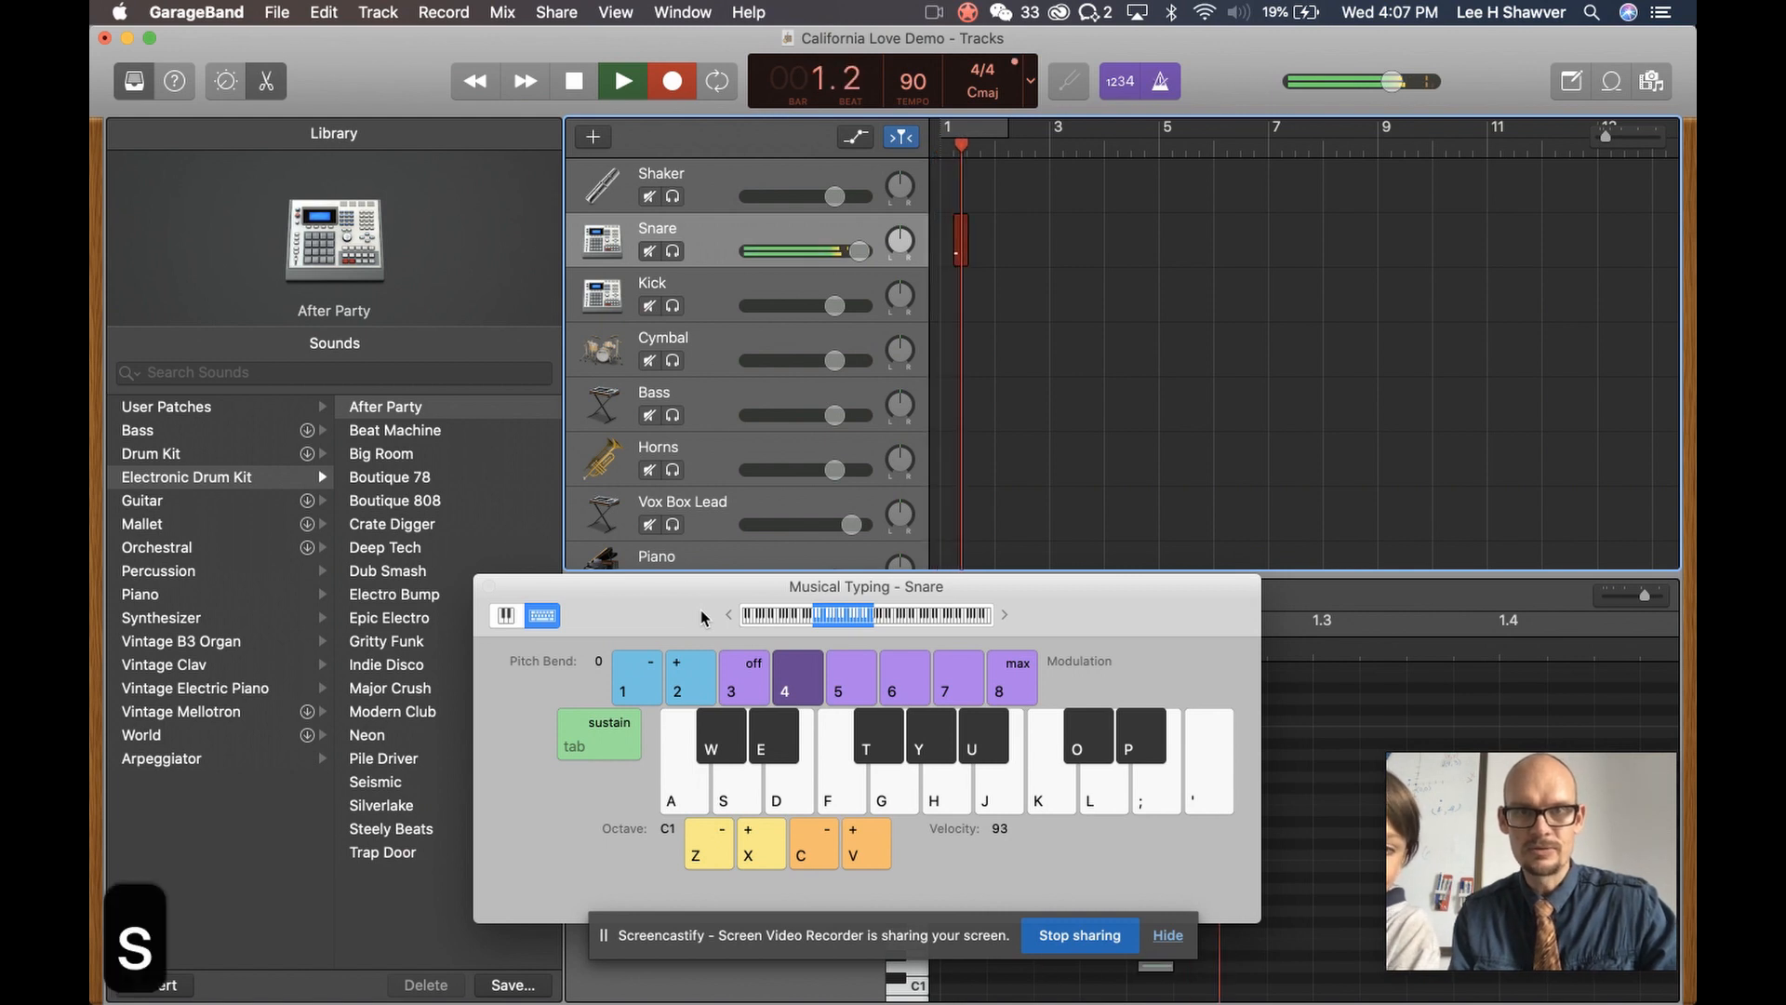
{"action": "key", "text": "s"}
{"action": "key", "text": "space"}
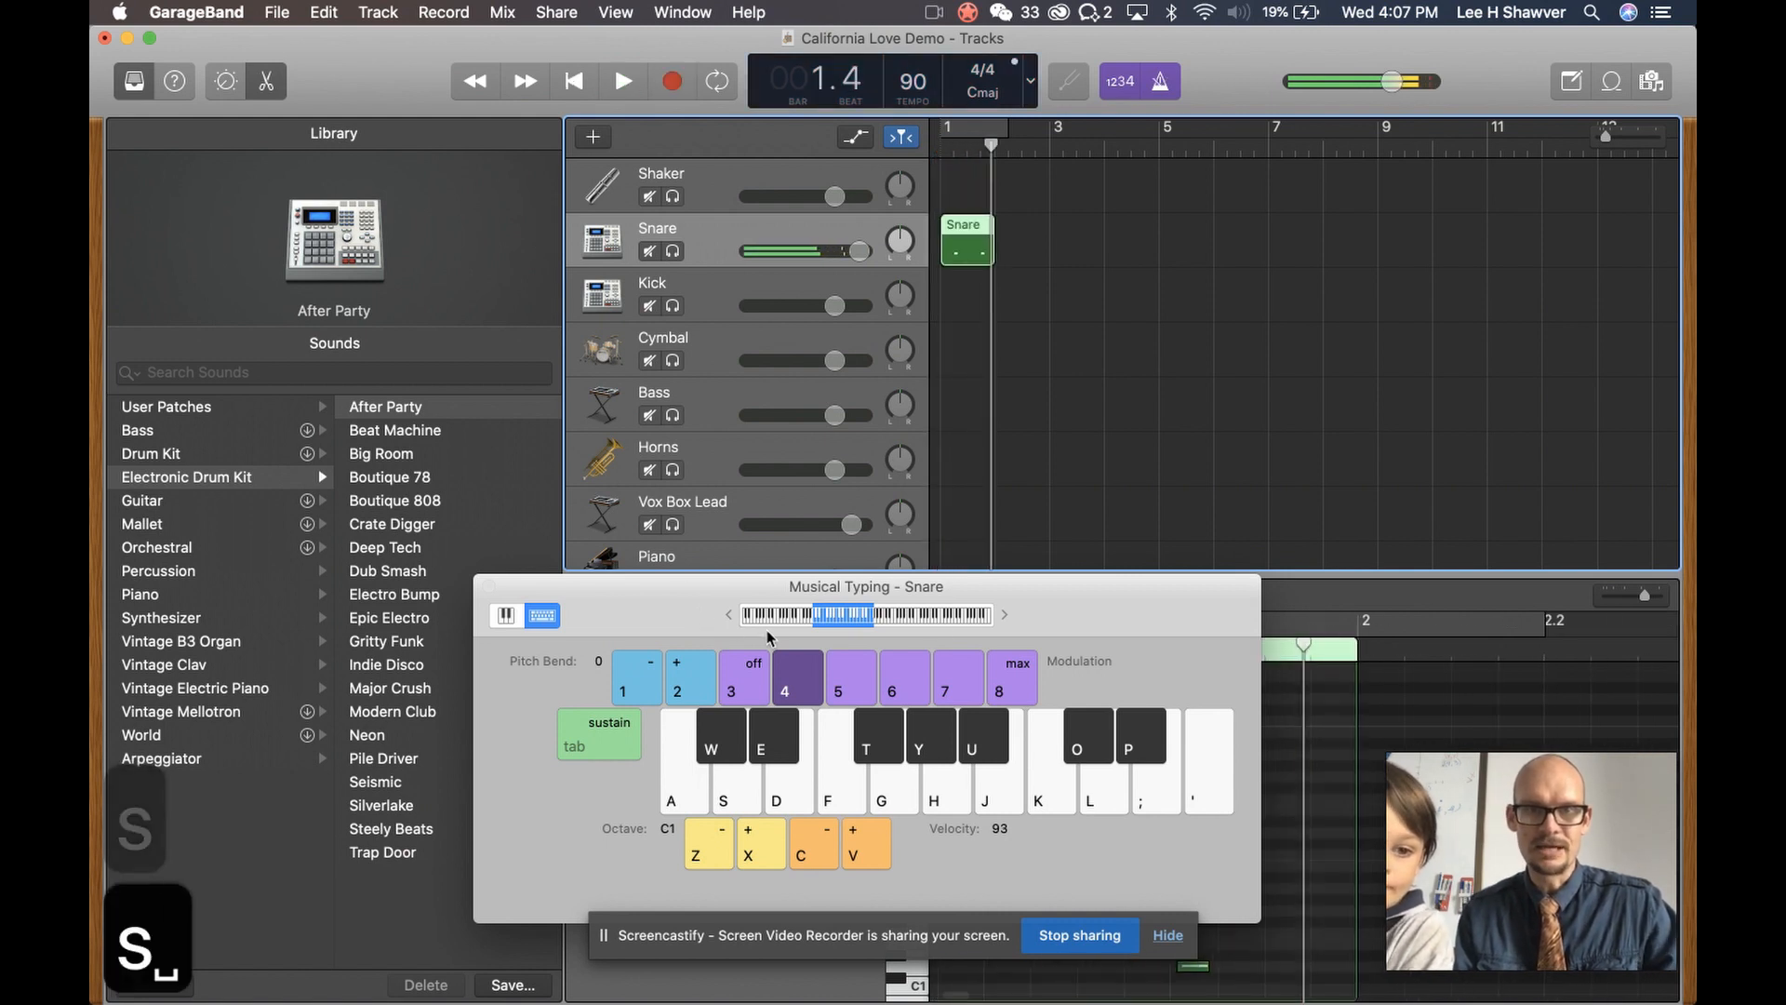
Close Musical Typing, quantize all notes in the Snare region to 1/16 Note and play the bar back from the start
{"action": "key", "text": "super+k"}
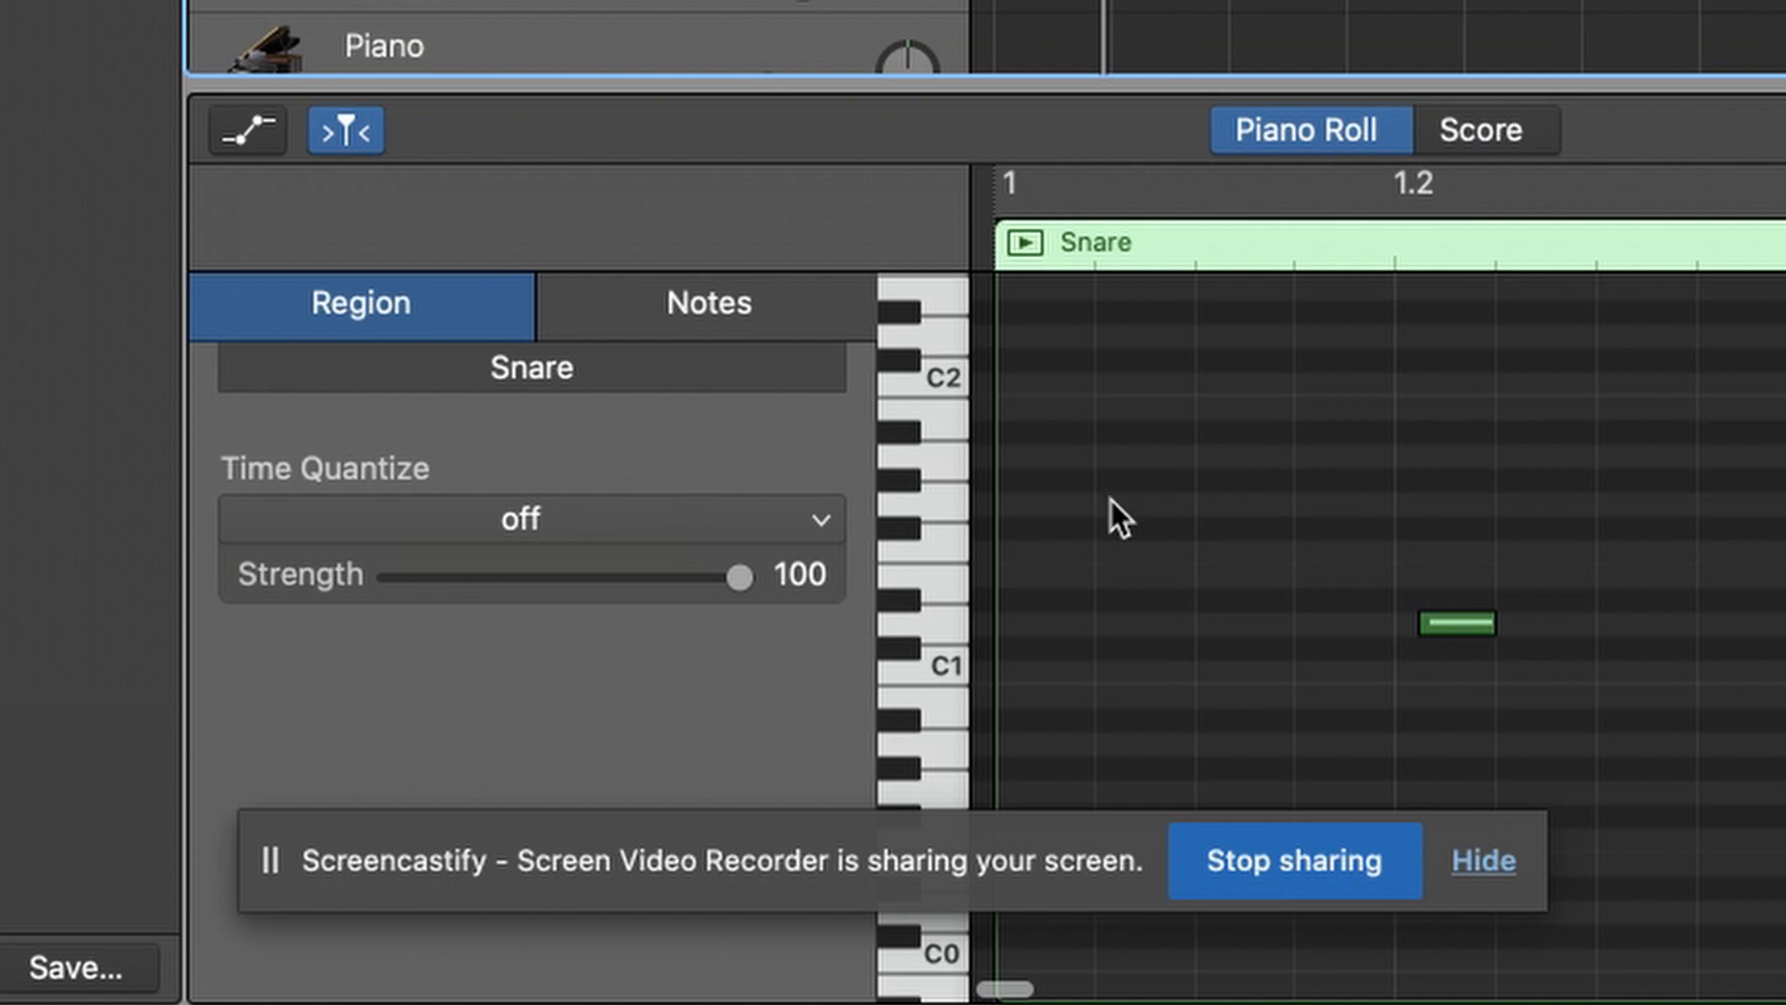
{"action": "left_click", "coordinate": [1324, 582]}
{"action": "key", "text": "super+a"}
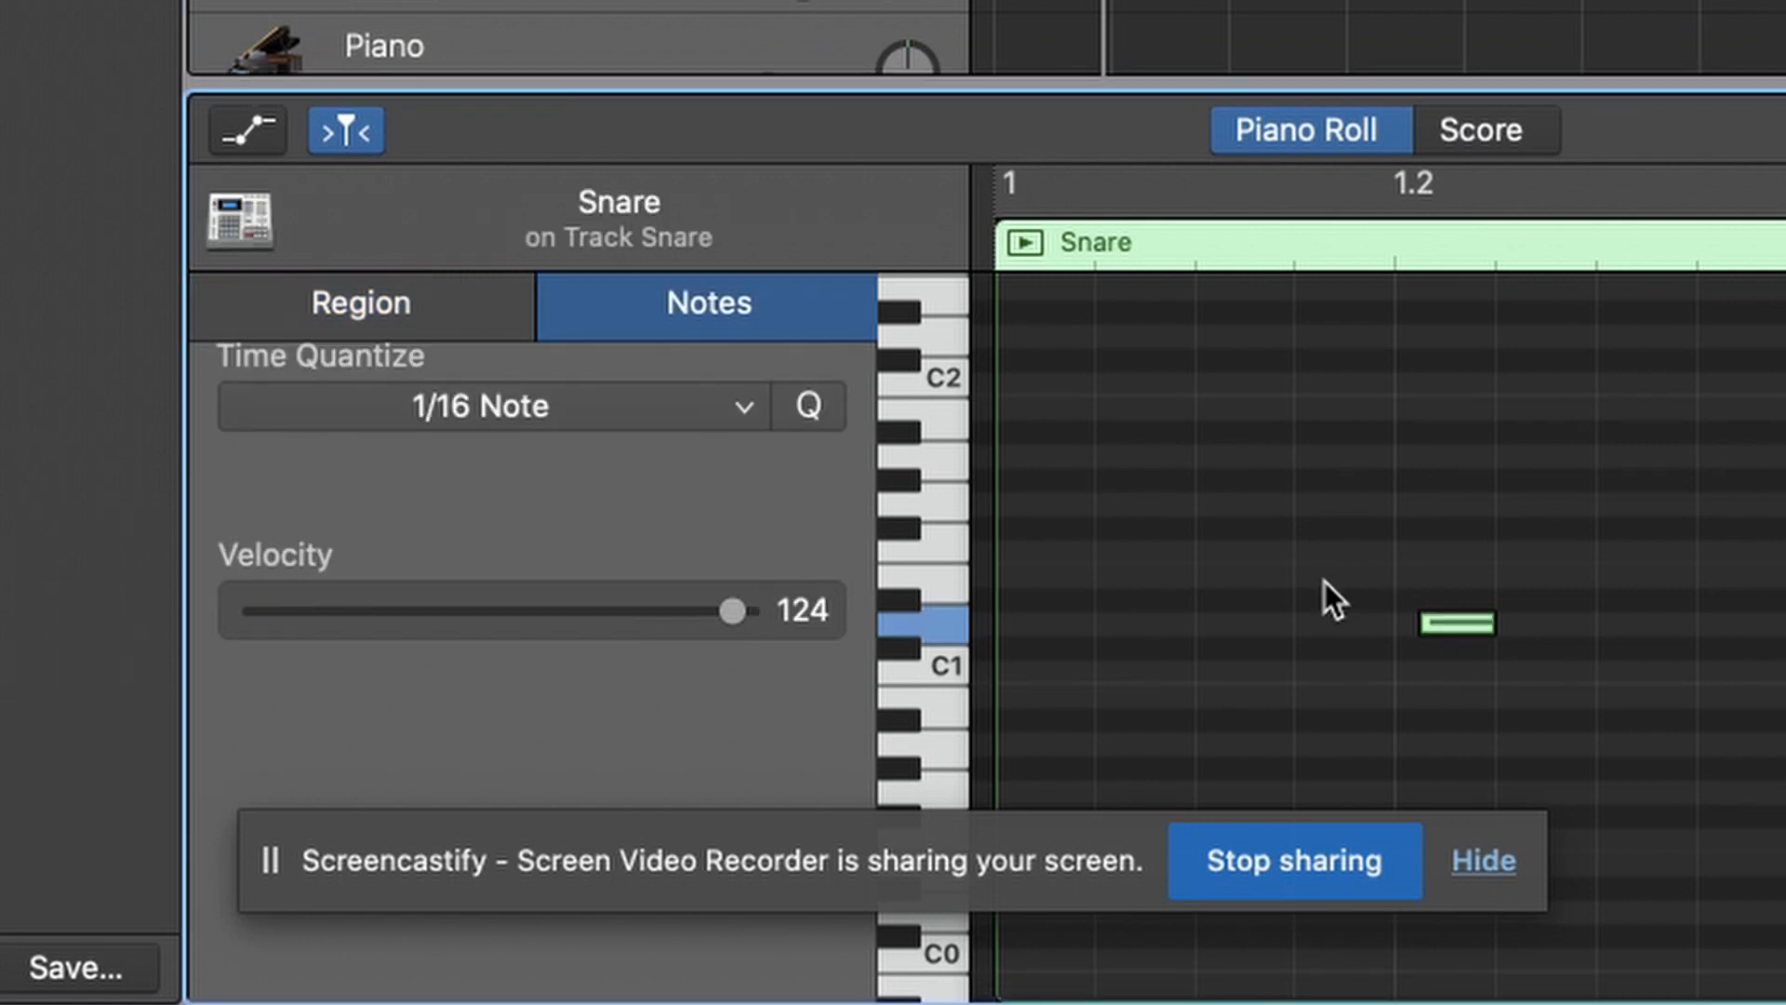
{"action": "left_click", "coordinate": [806, 402]}
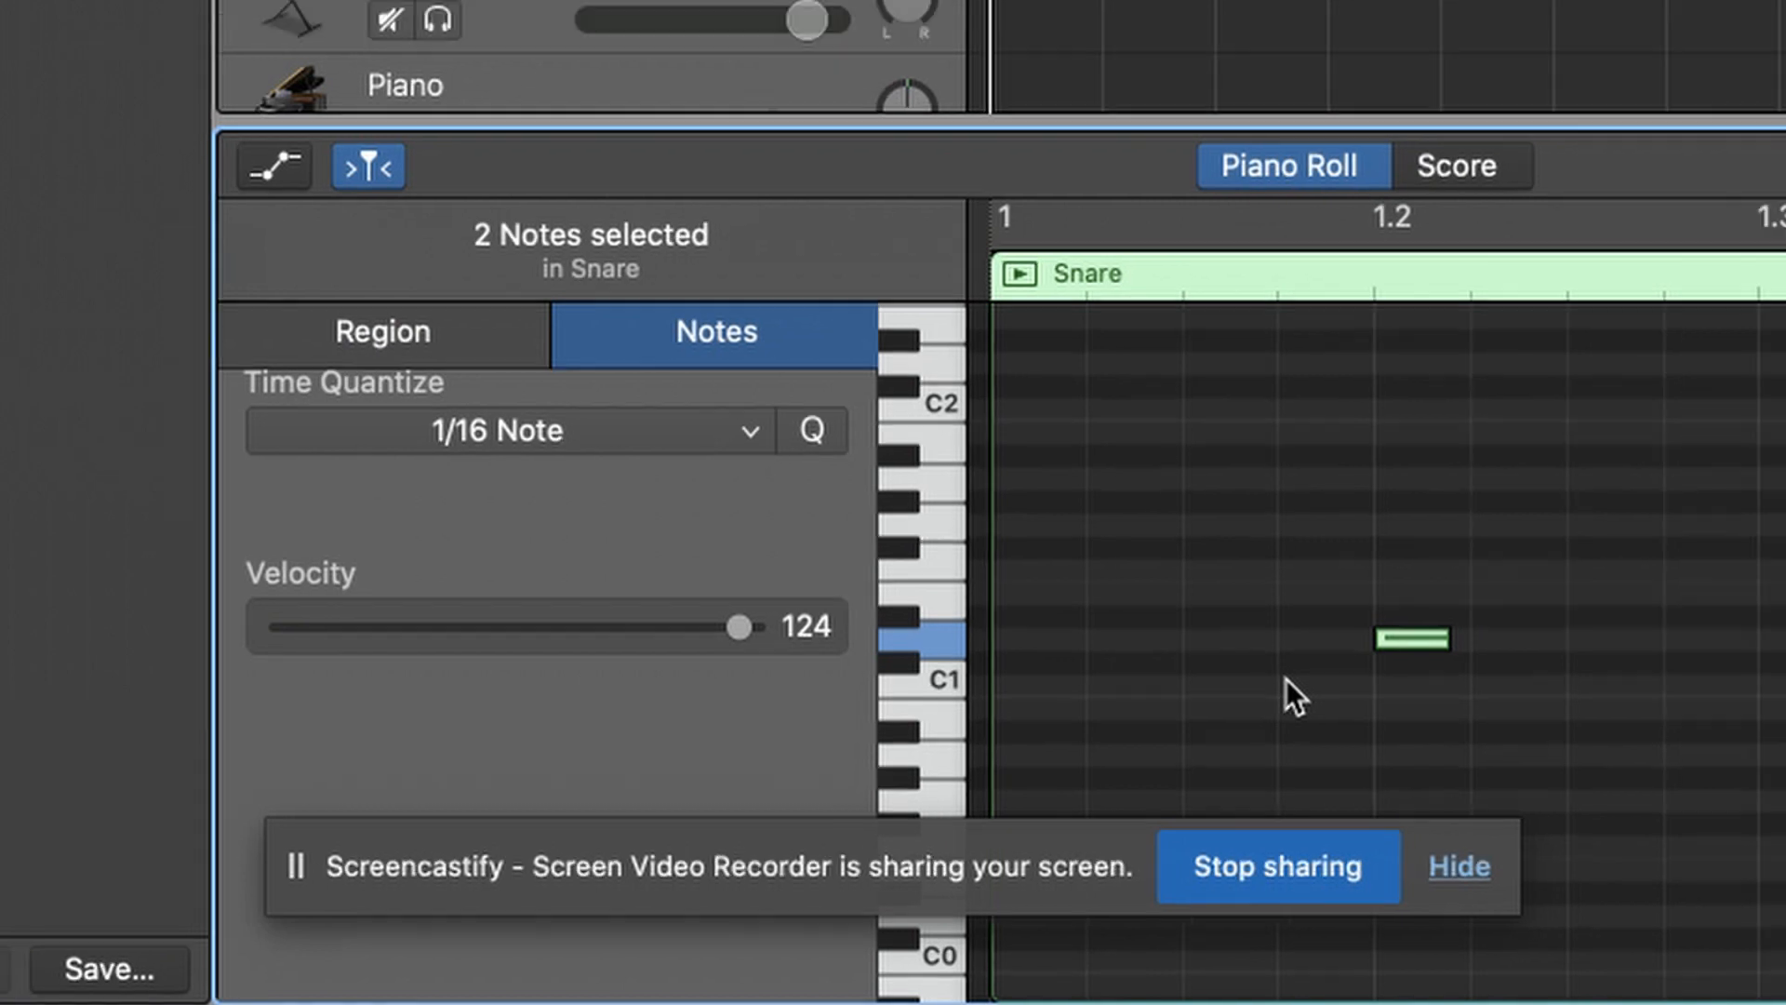
{"action": "key", "text": "Return"}
{"action": "key", "text": "space"}
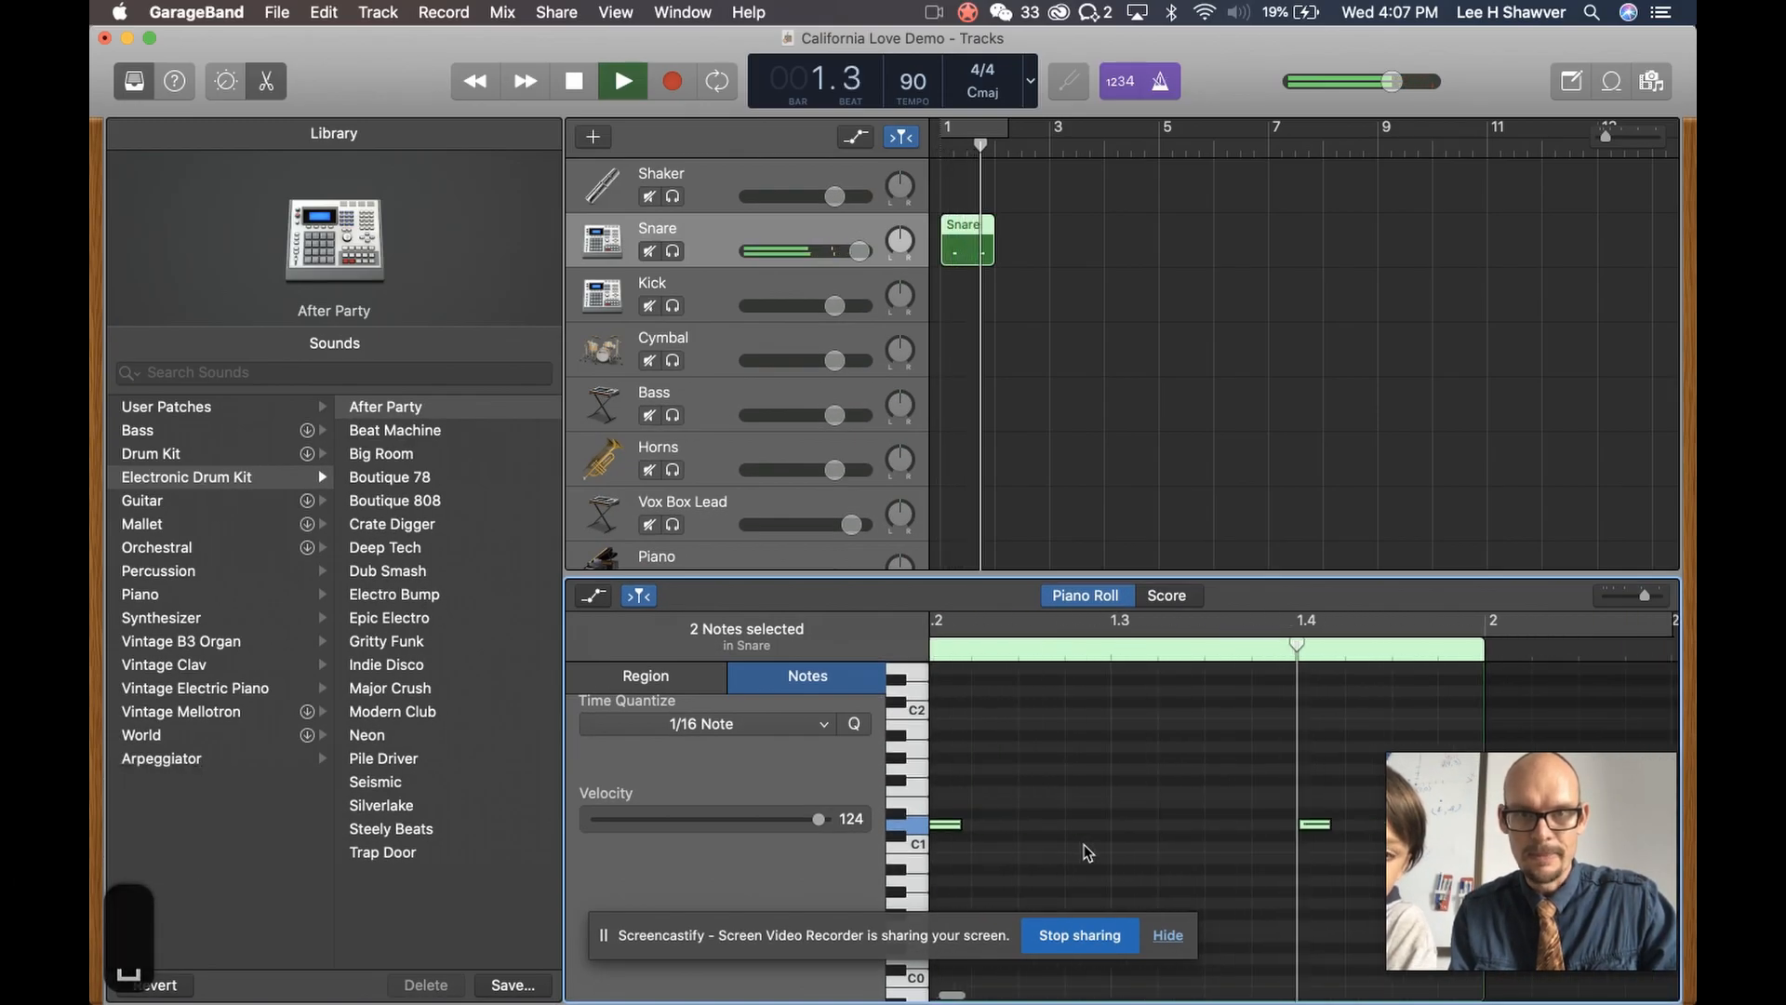
{"action": "key", "text": "space"}
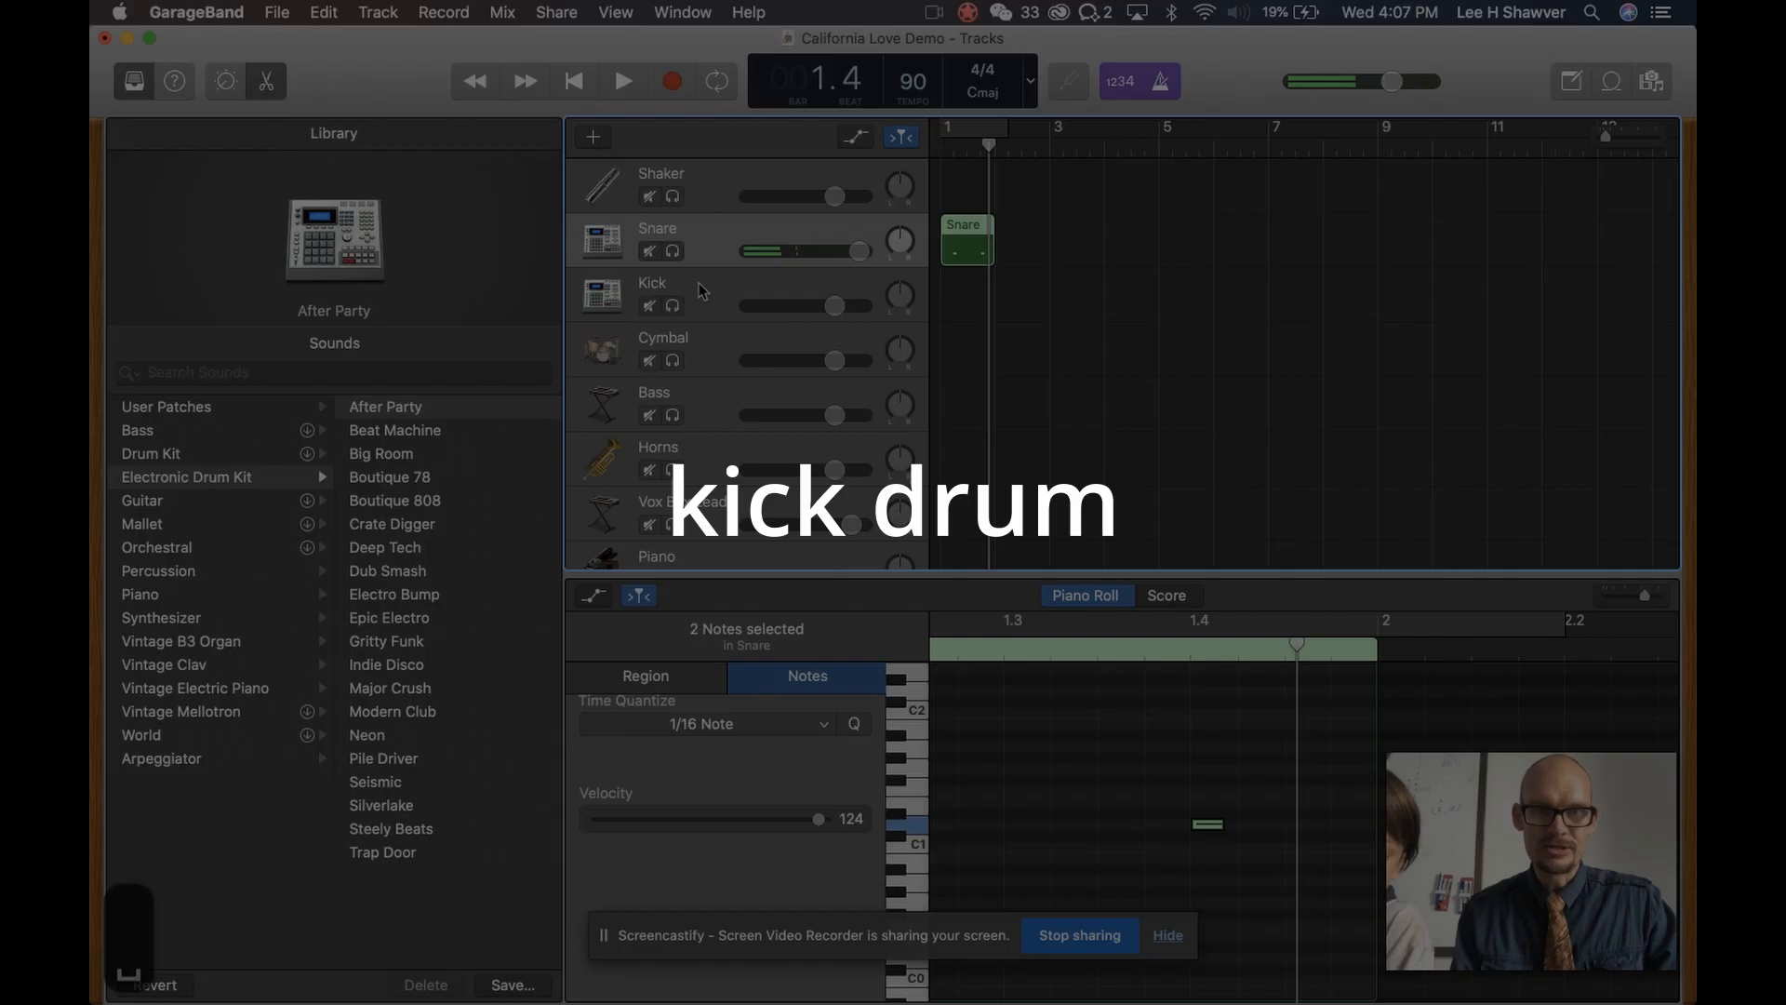
Open Musical Typing for the Kick track at bar 1, audition its sounds and raise the octave to C2
{"action": "left_click", "coordinate": [699, 283]}
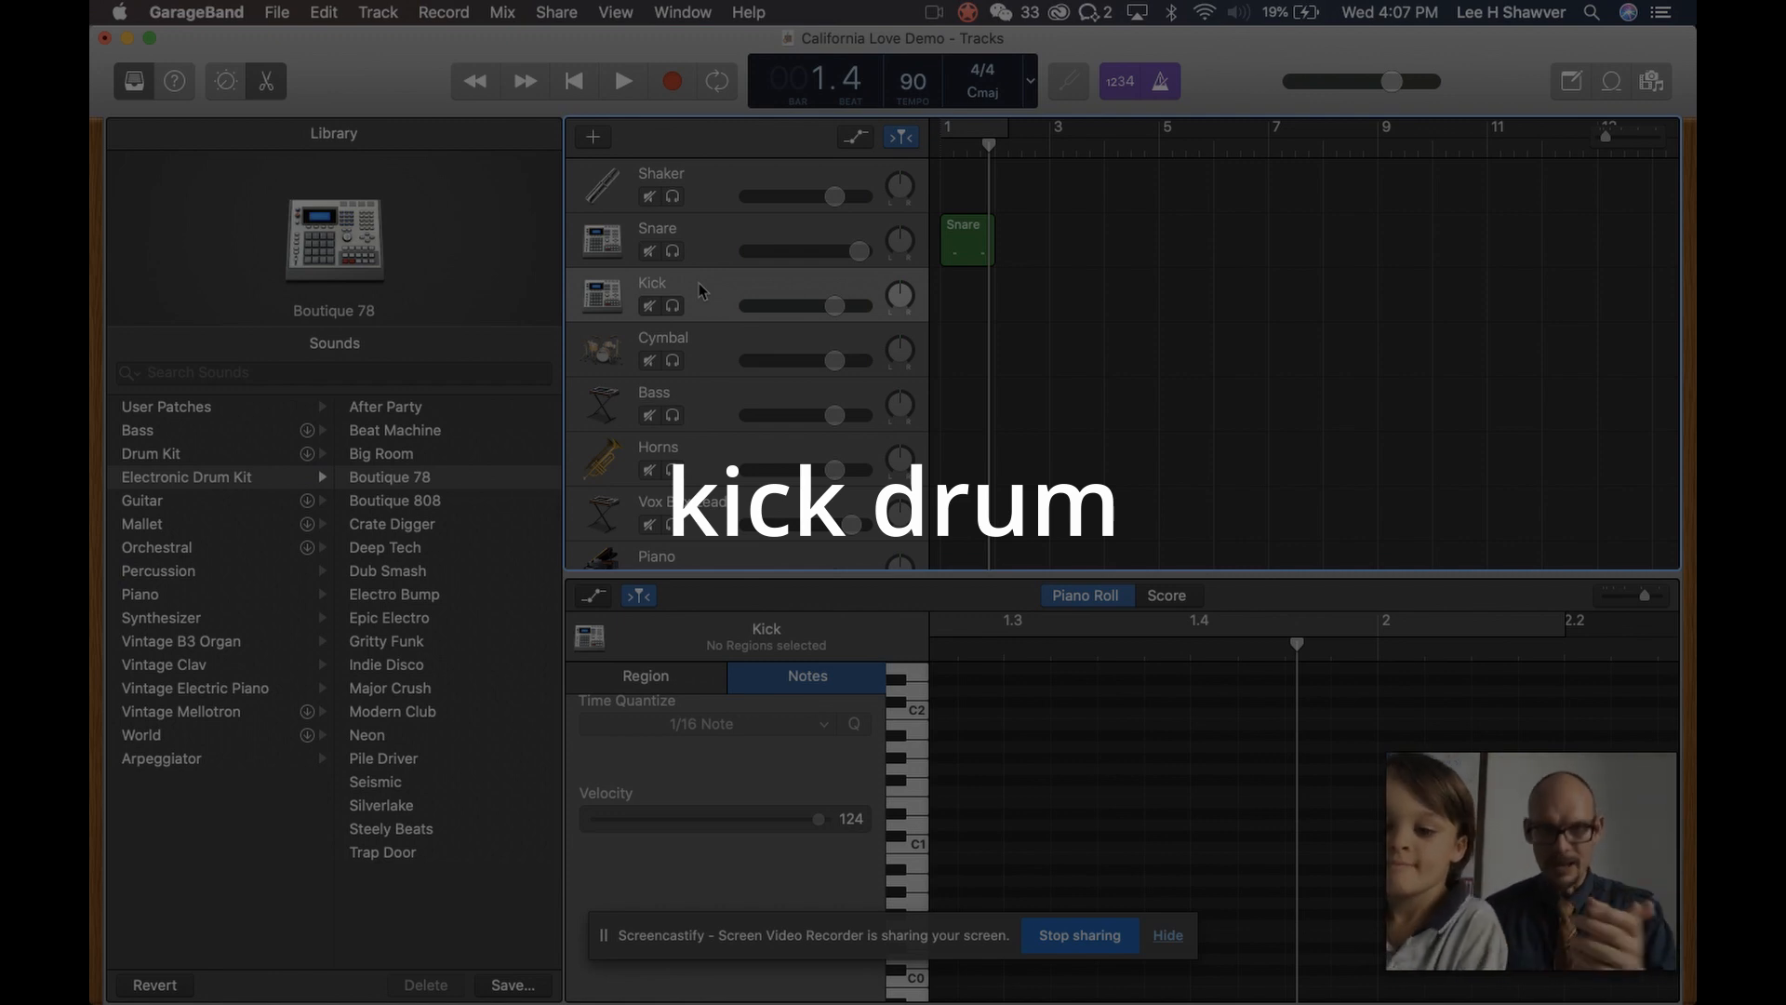
{"action": "key", "text": "Return"}
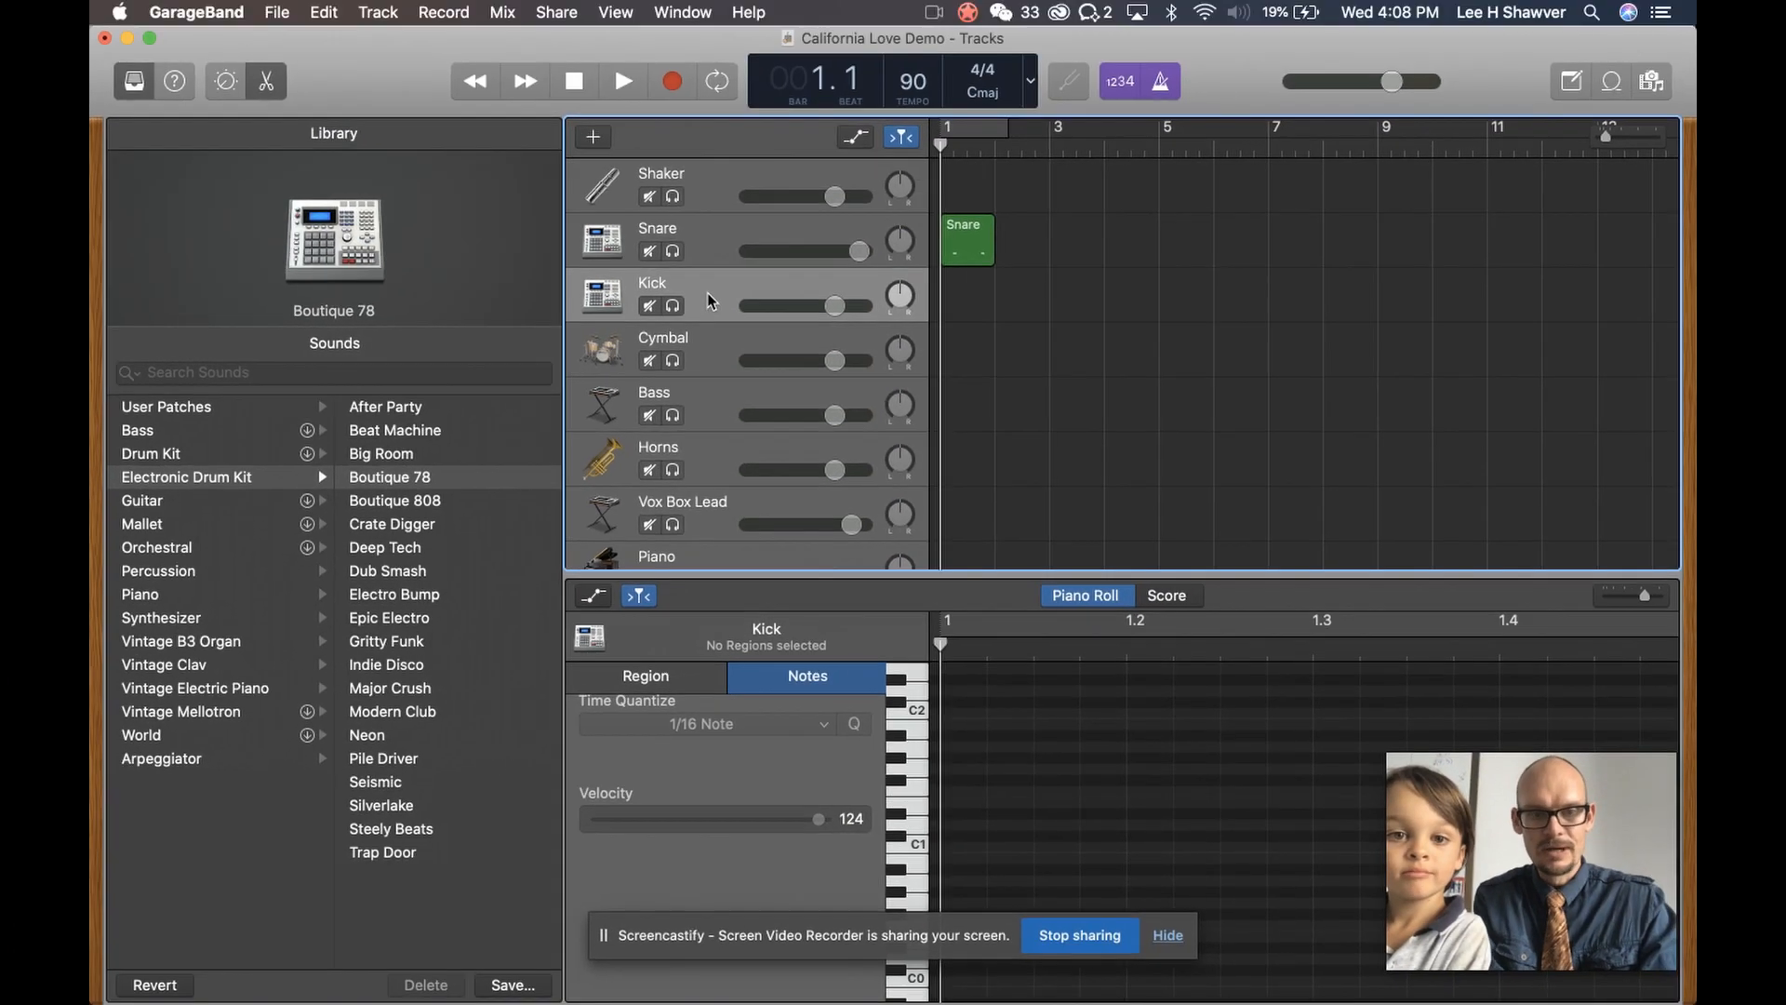
{"action": "key", "text": "super+k"}
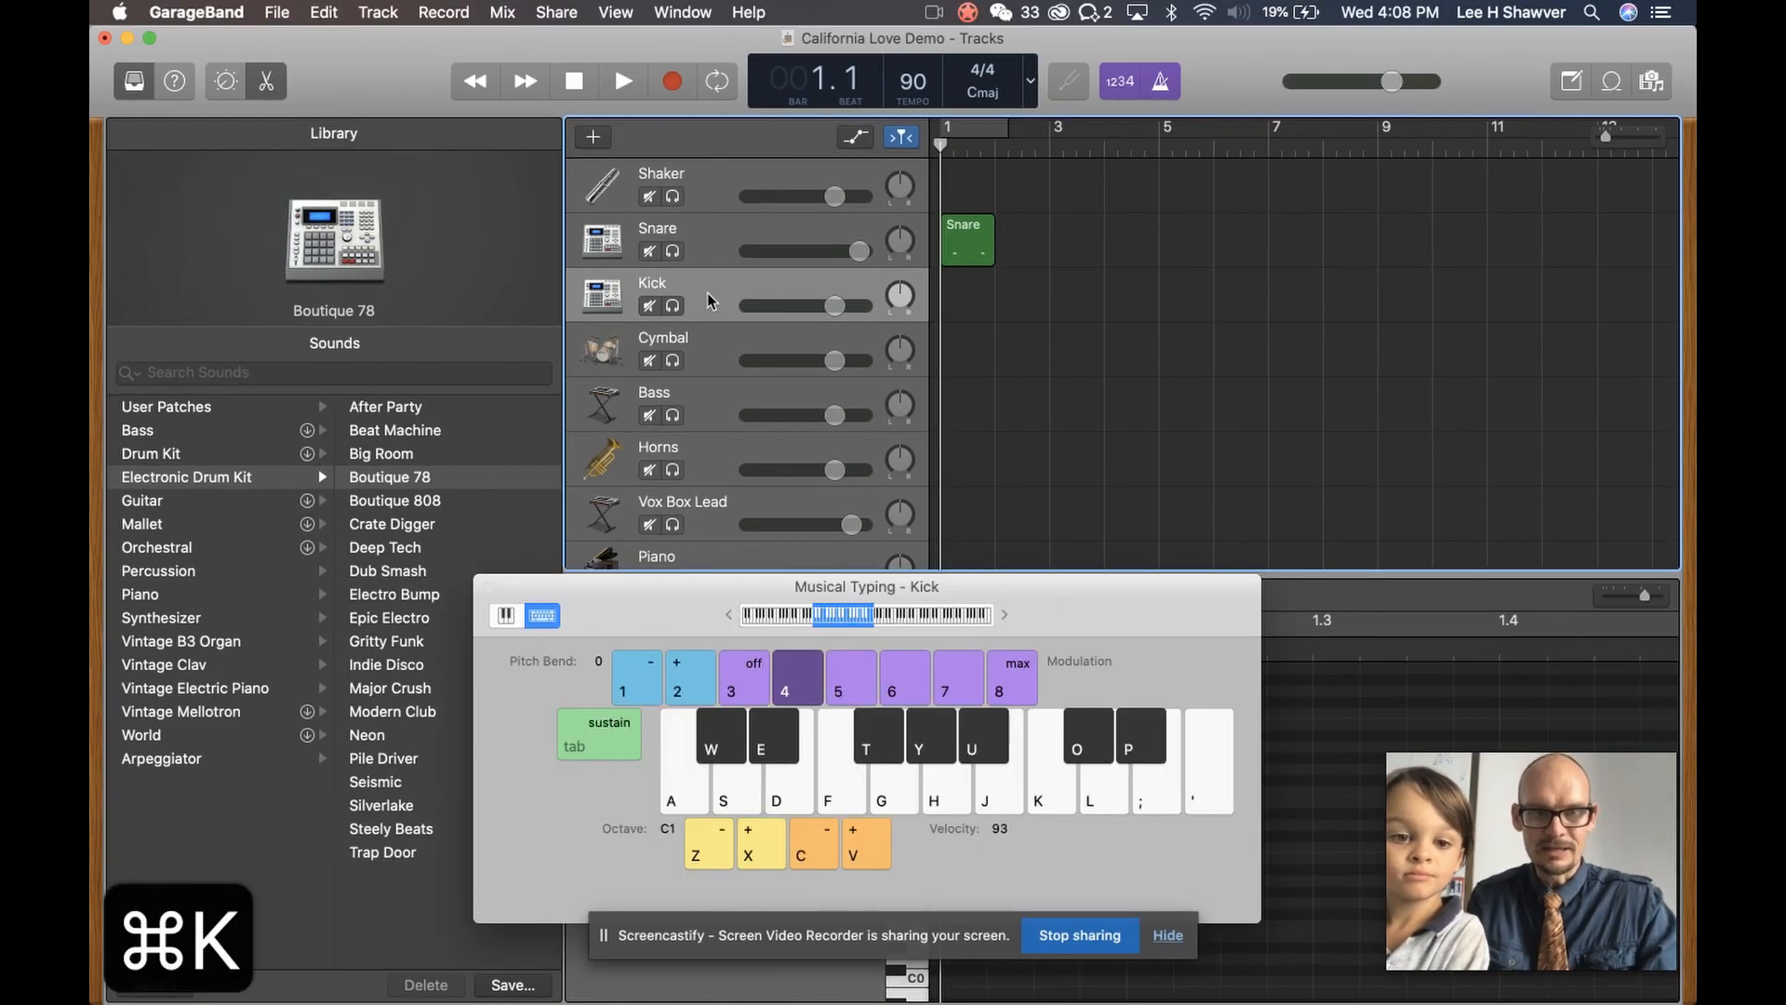
{"action": "key", "text": "d"}
{"action": "key", "text": "f"}
{"action": "key", "text": "g"}
{"action": "key", "text": "d"}
{"action": "key", "text": "s"}
{"action": "key", "text": "s"}
{"action": "key", "text": "s"}
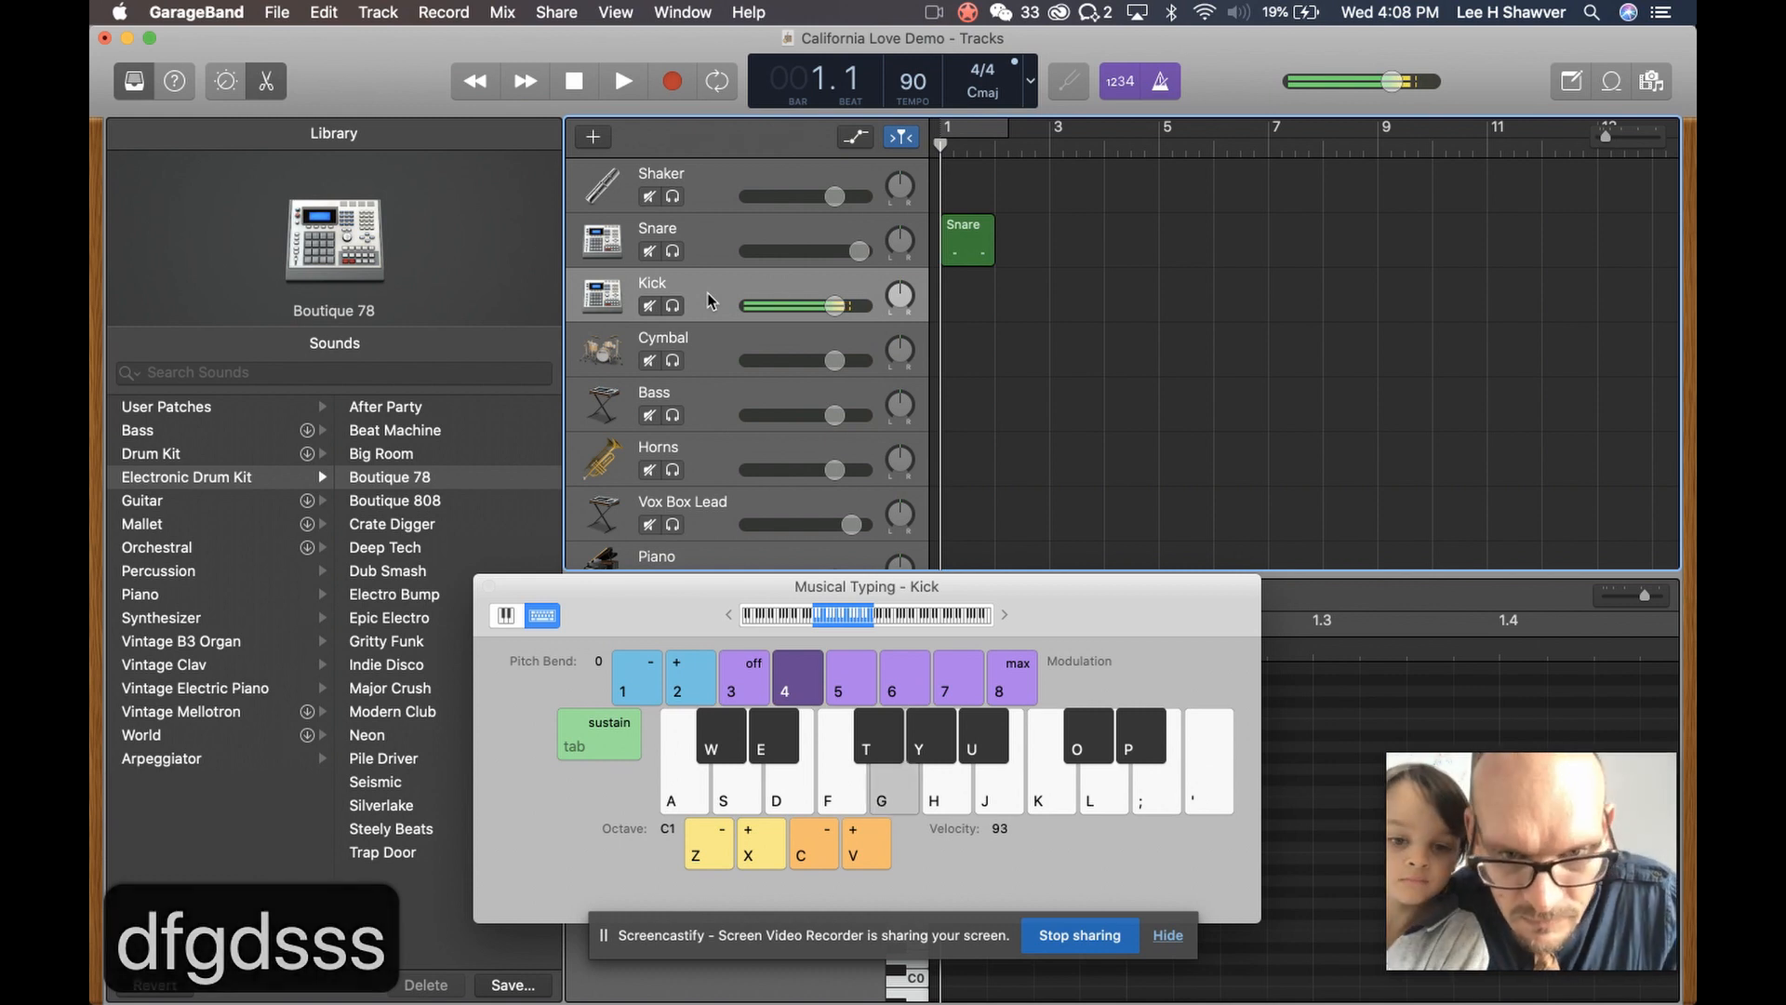
{"action": "key", "text": "b"}
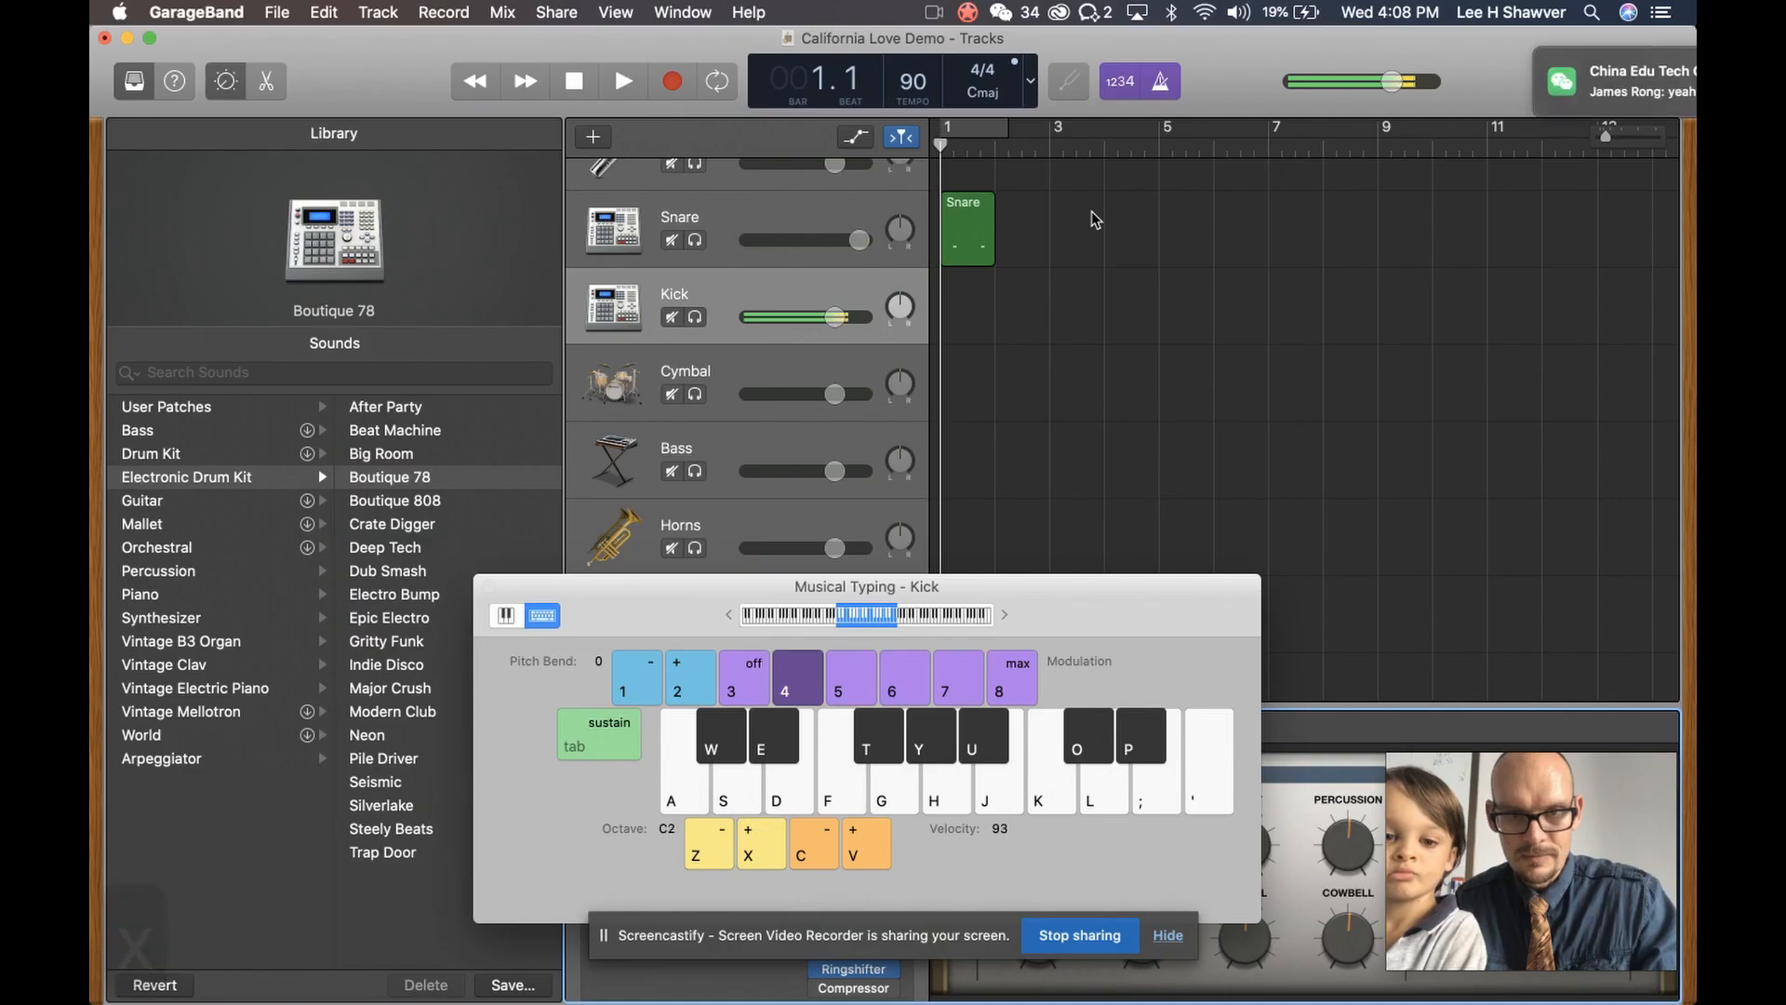
{"action": "key", "text": "g"}
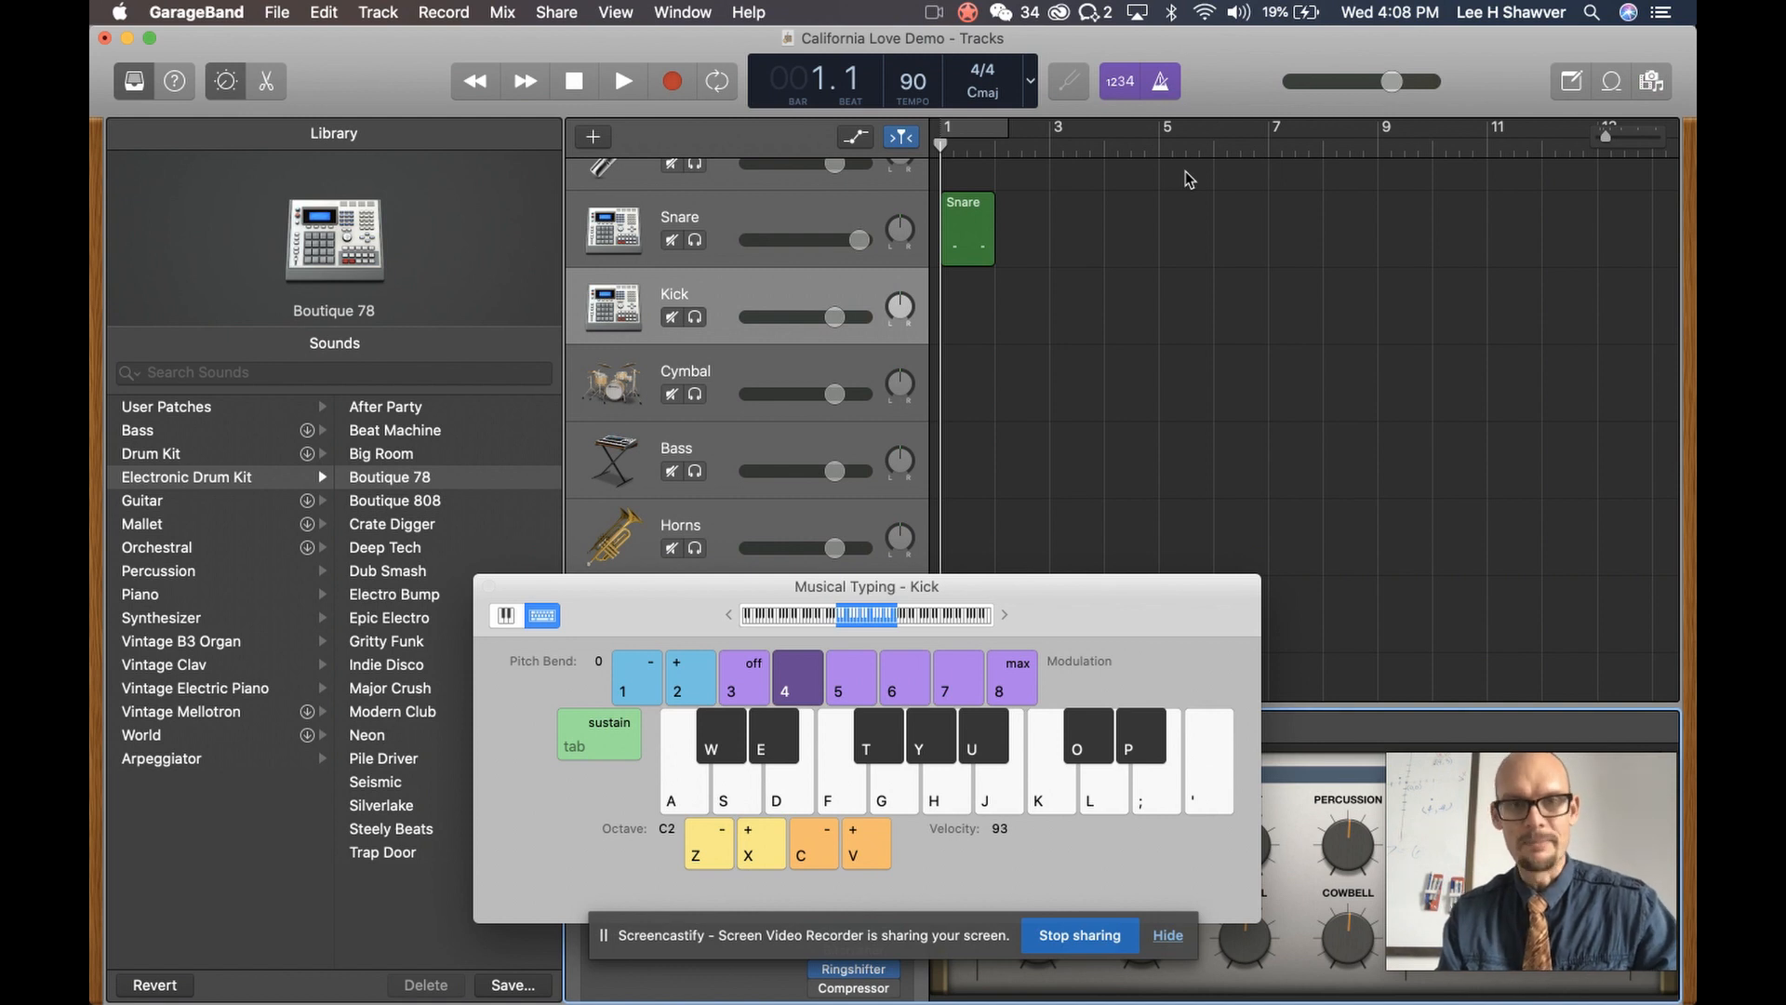
Record a one-bar Kick region with G2 hits on beat 1, beat 3 and half a beat after 3, and return to the start
{"action": "key", "text": "r"}
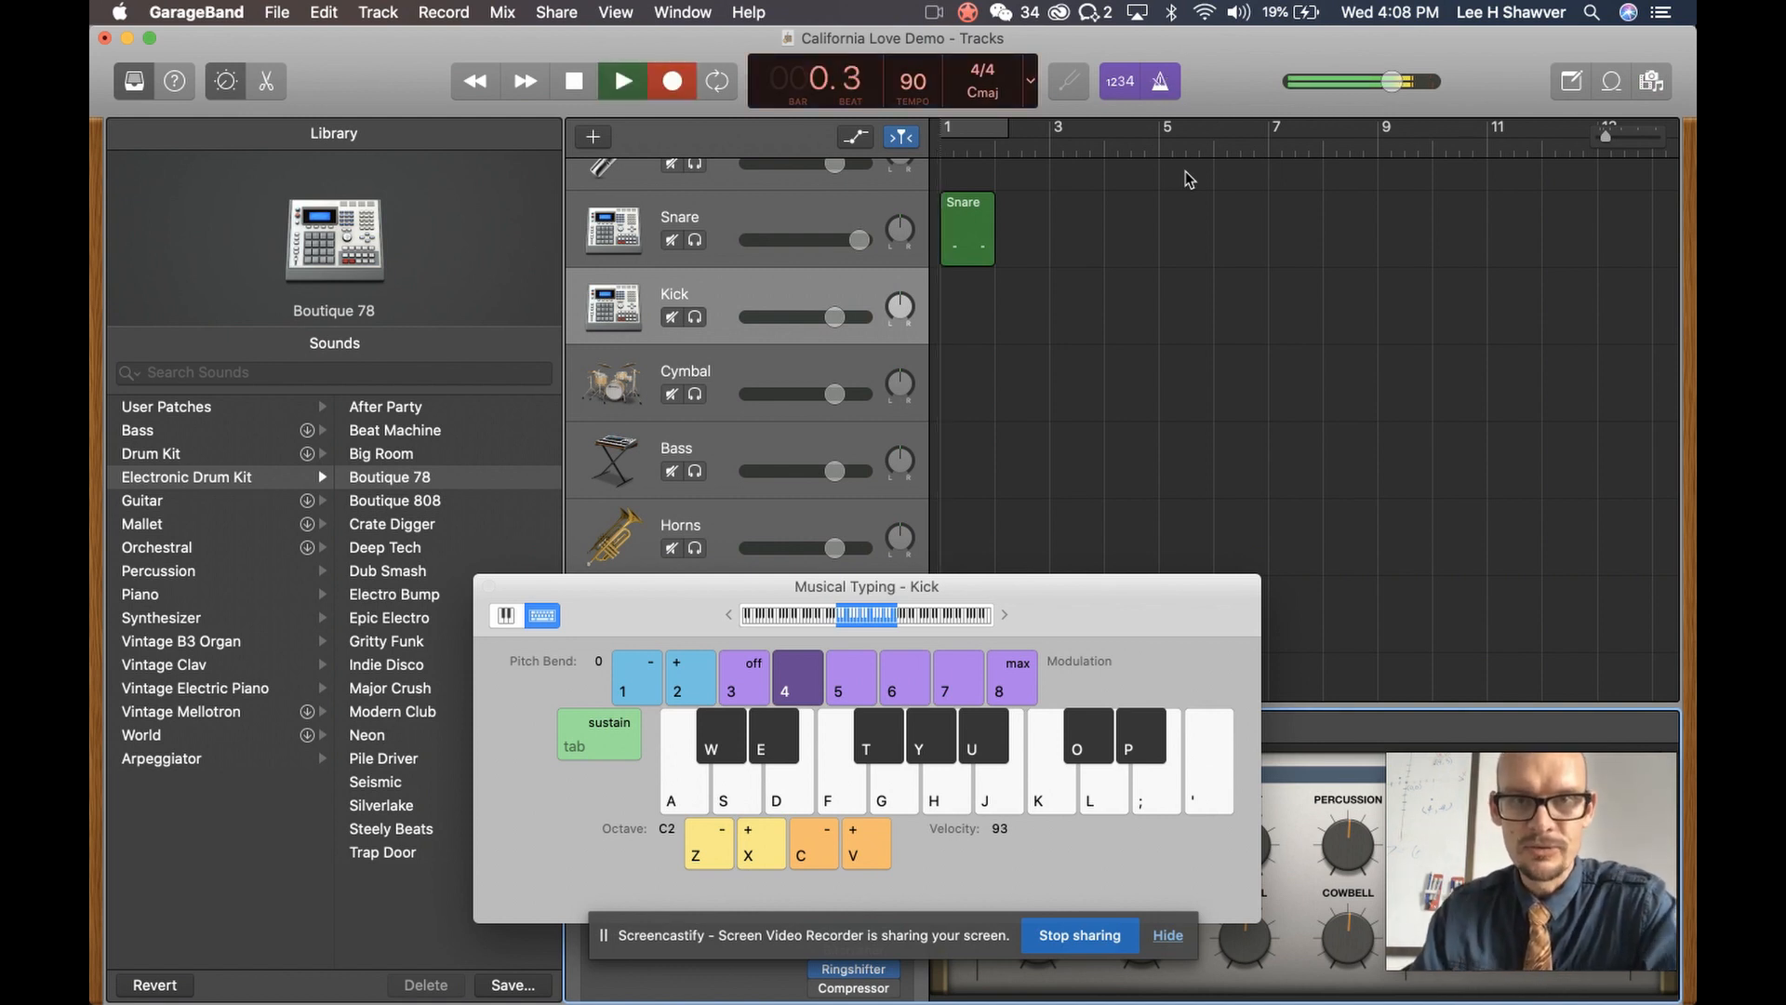
{"action": "key", "text": "g"}
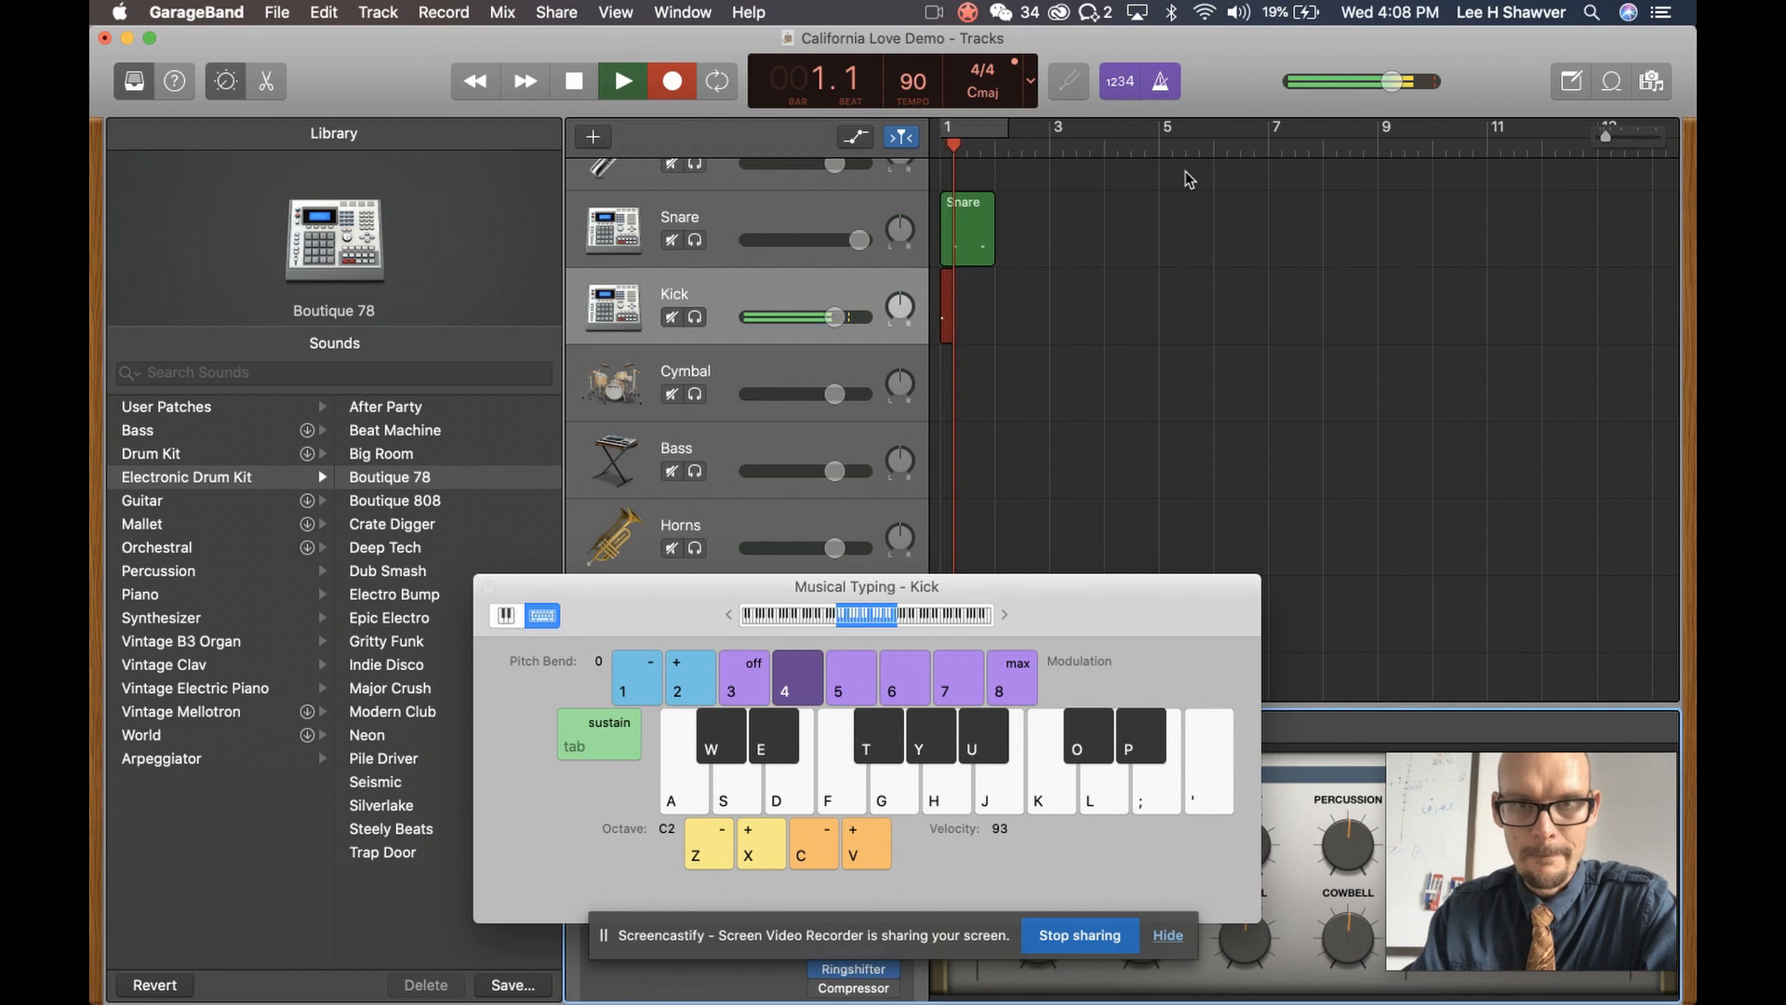
{"action": "key", "text": "g"}
{"action": "key", "text": "space"}
{"action": "key", "text": "Return"}
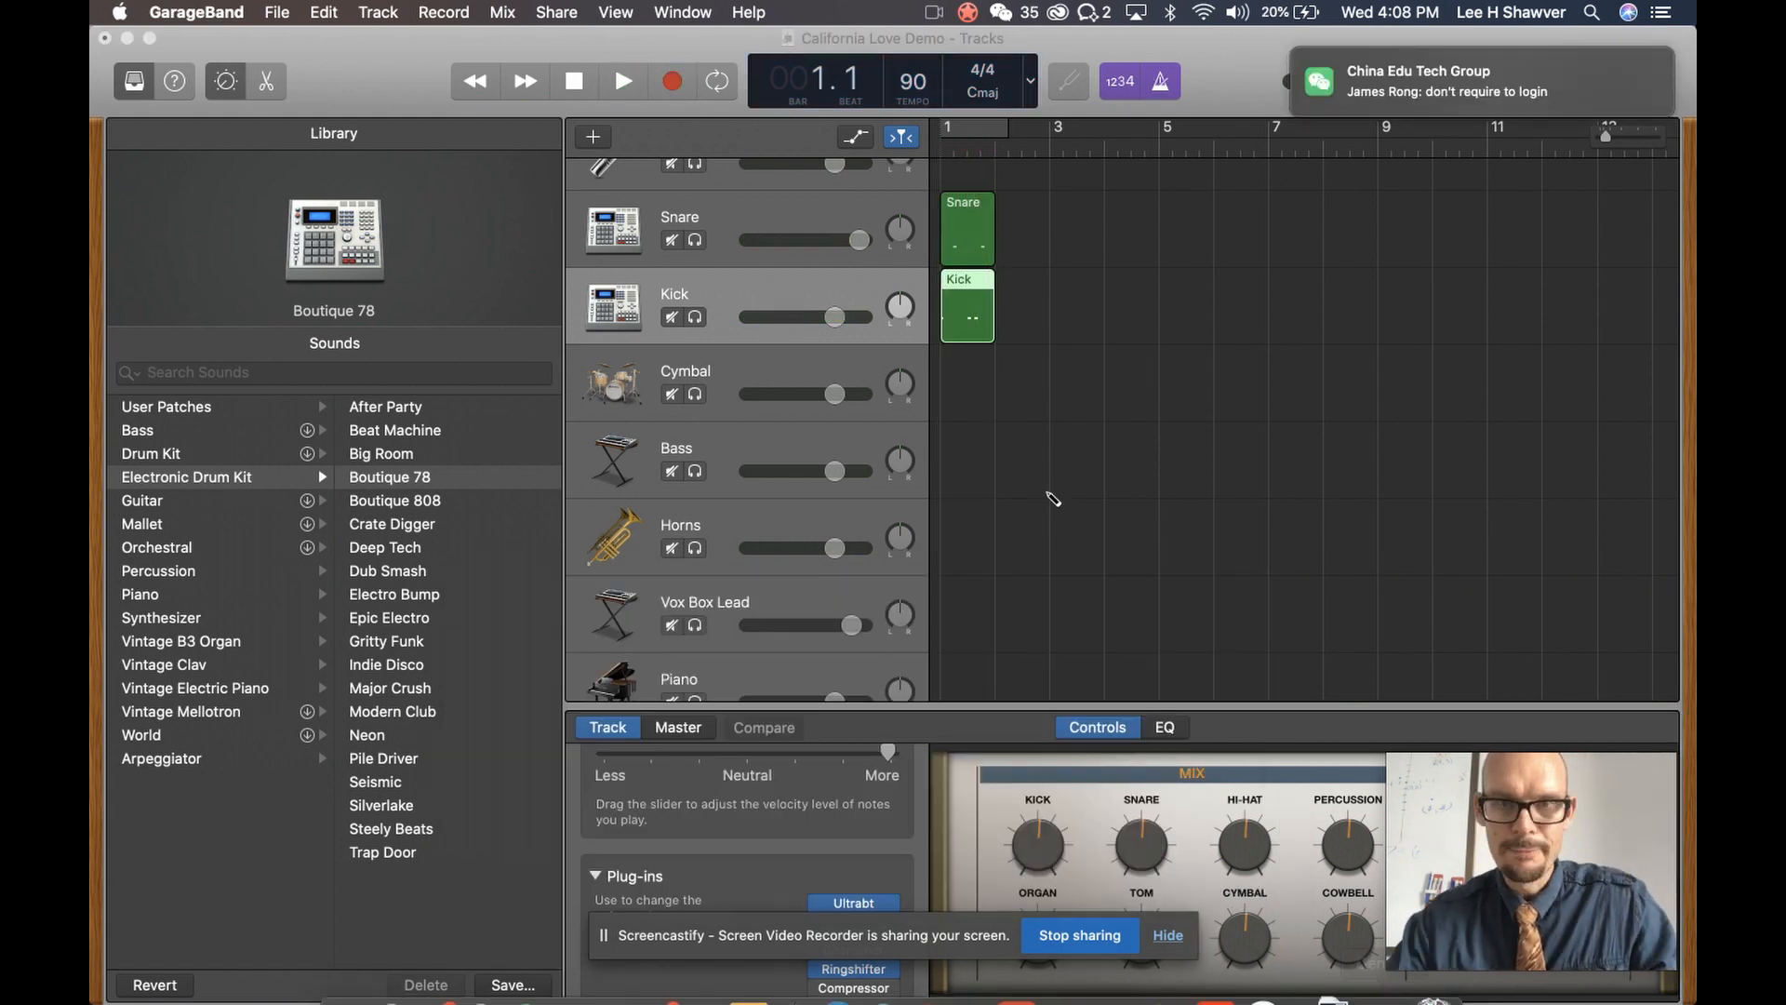
Open the Kick region in the Piano Roll, quantize all its notes to 1/16 Note and play it back with the snare
{"action": "scroll", "coordinate": [1005, 526], "scroll_direction": "up", "scroll_amount": 1}
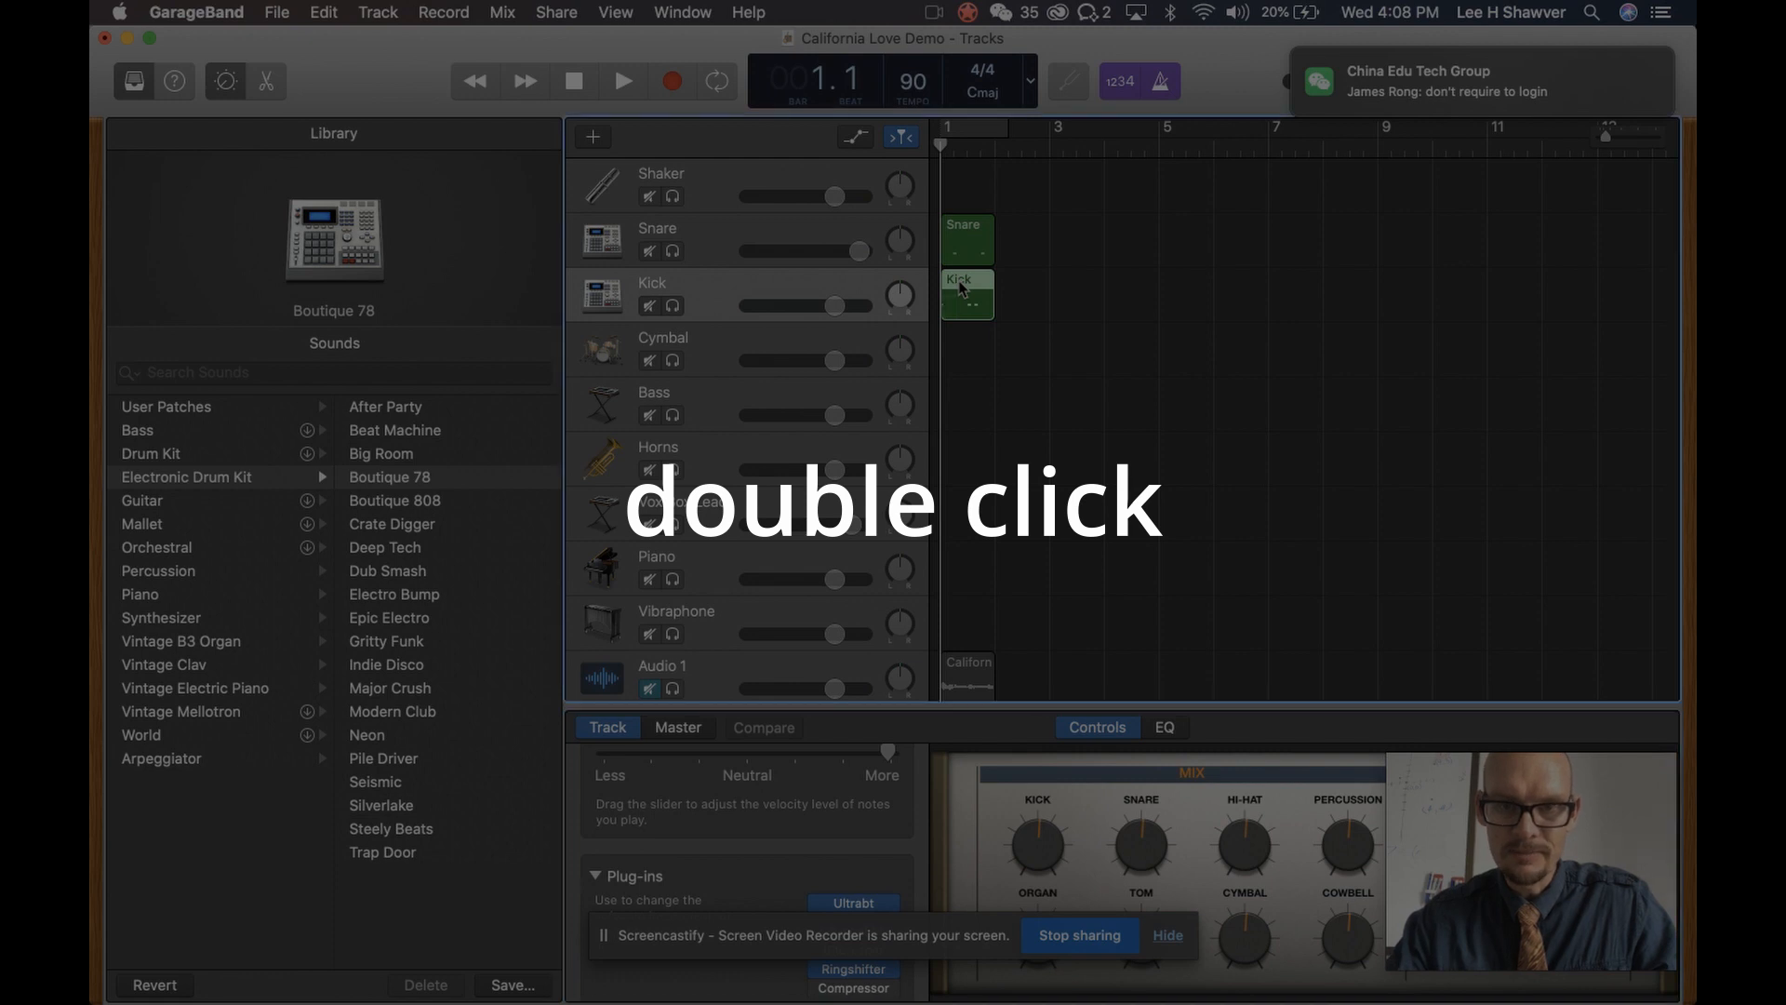
{"action": "double_click", "coordinate": [962, 289]}
{"action": "scroll", "coordinate": [1117, 776], "scroll_direction": "right", "scroll_amount": 3}
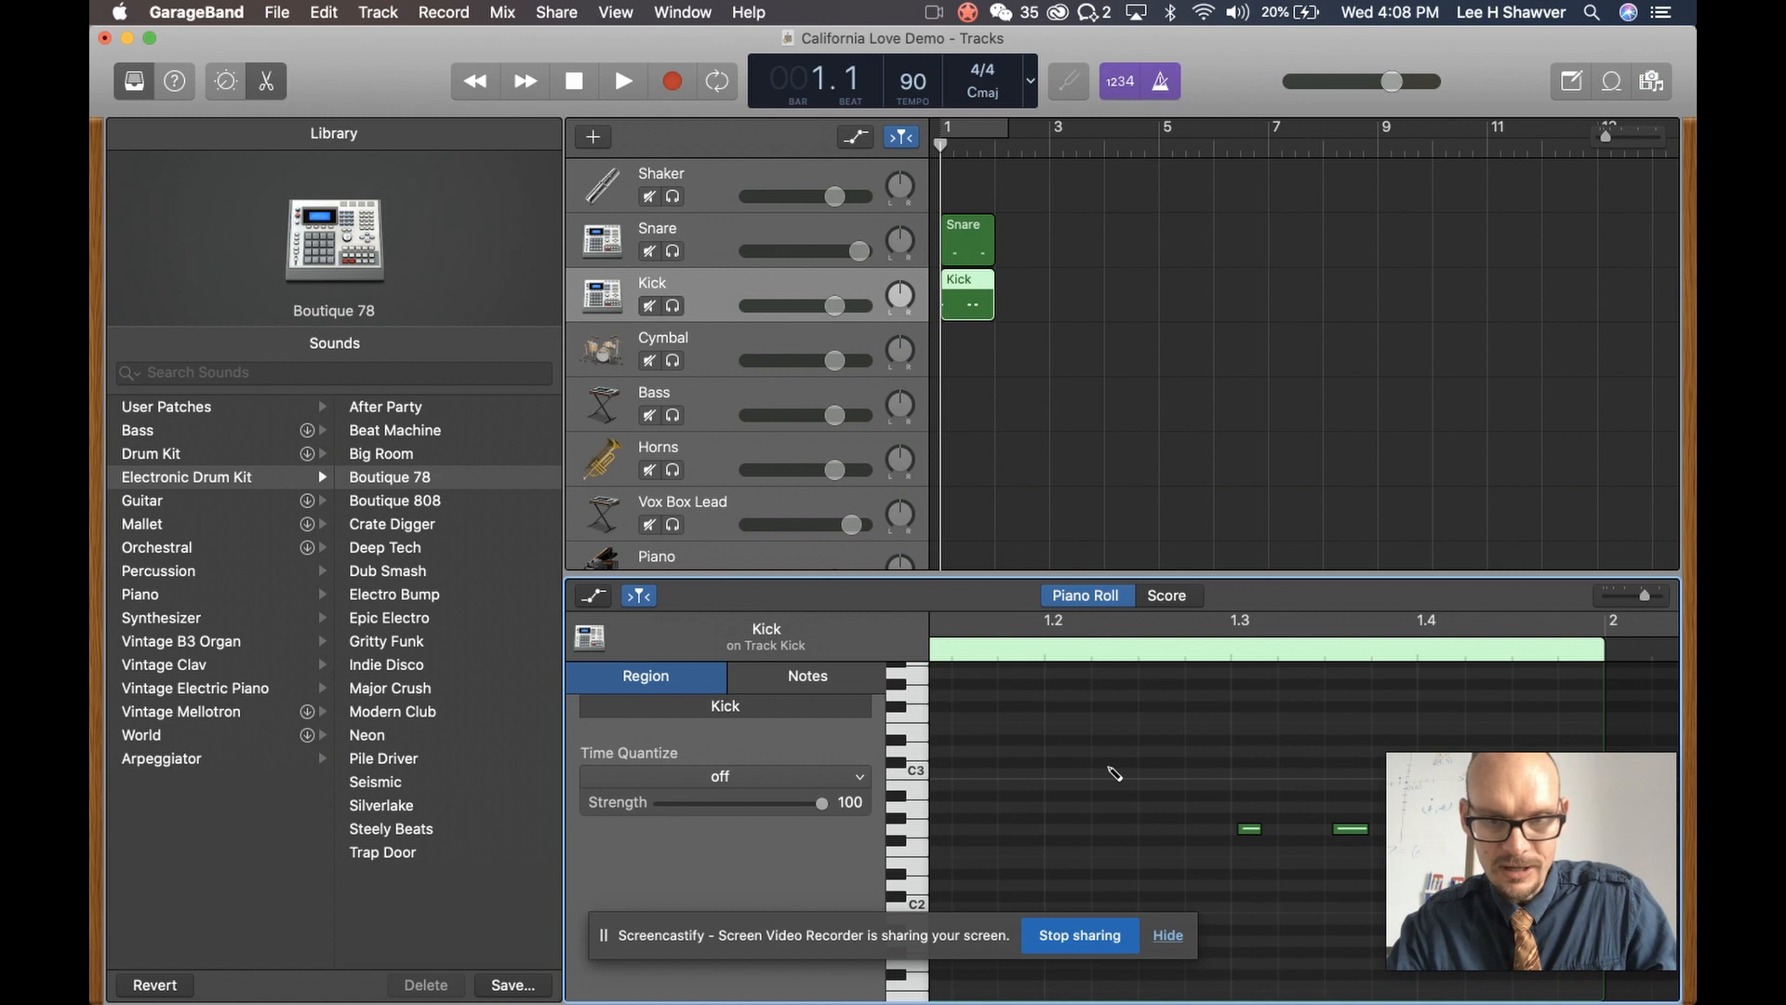
{"action": "key", "text": "super+a"}
{"action": "scroll", "coordinate": [1110, 772], "scroll_direction": "left", "scroll_amount": 3}
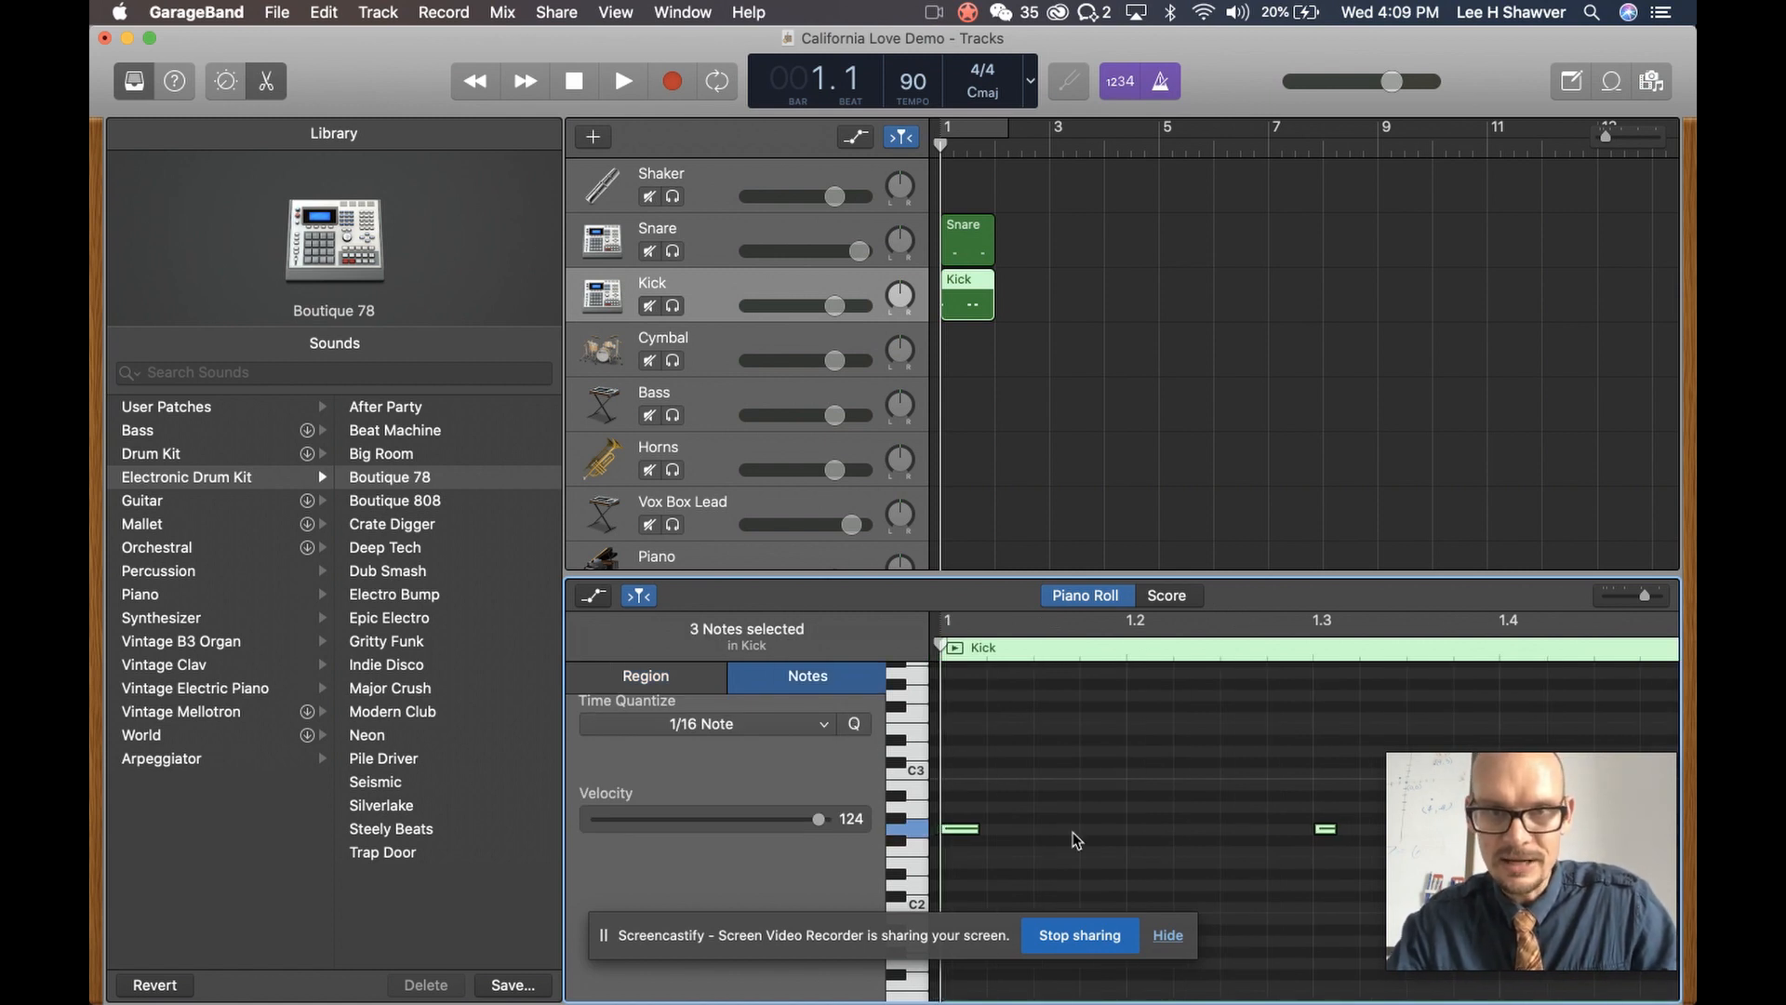
{"action": "key", "text": "space"}
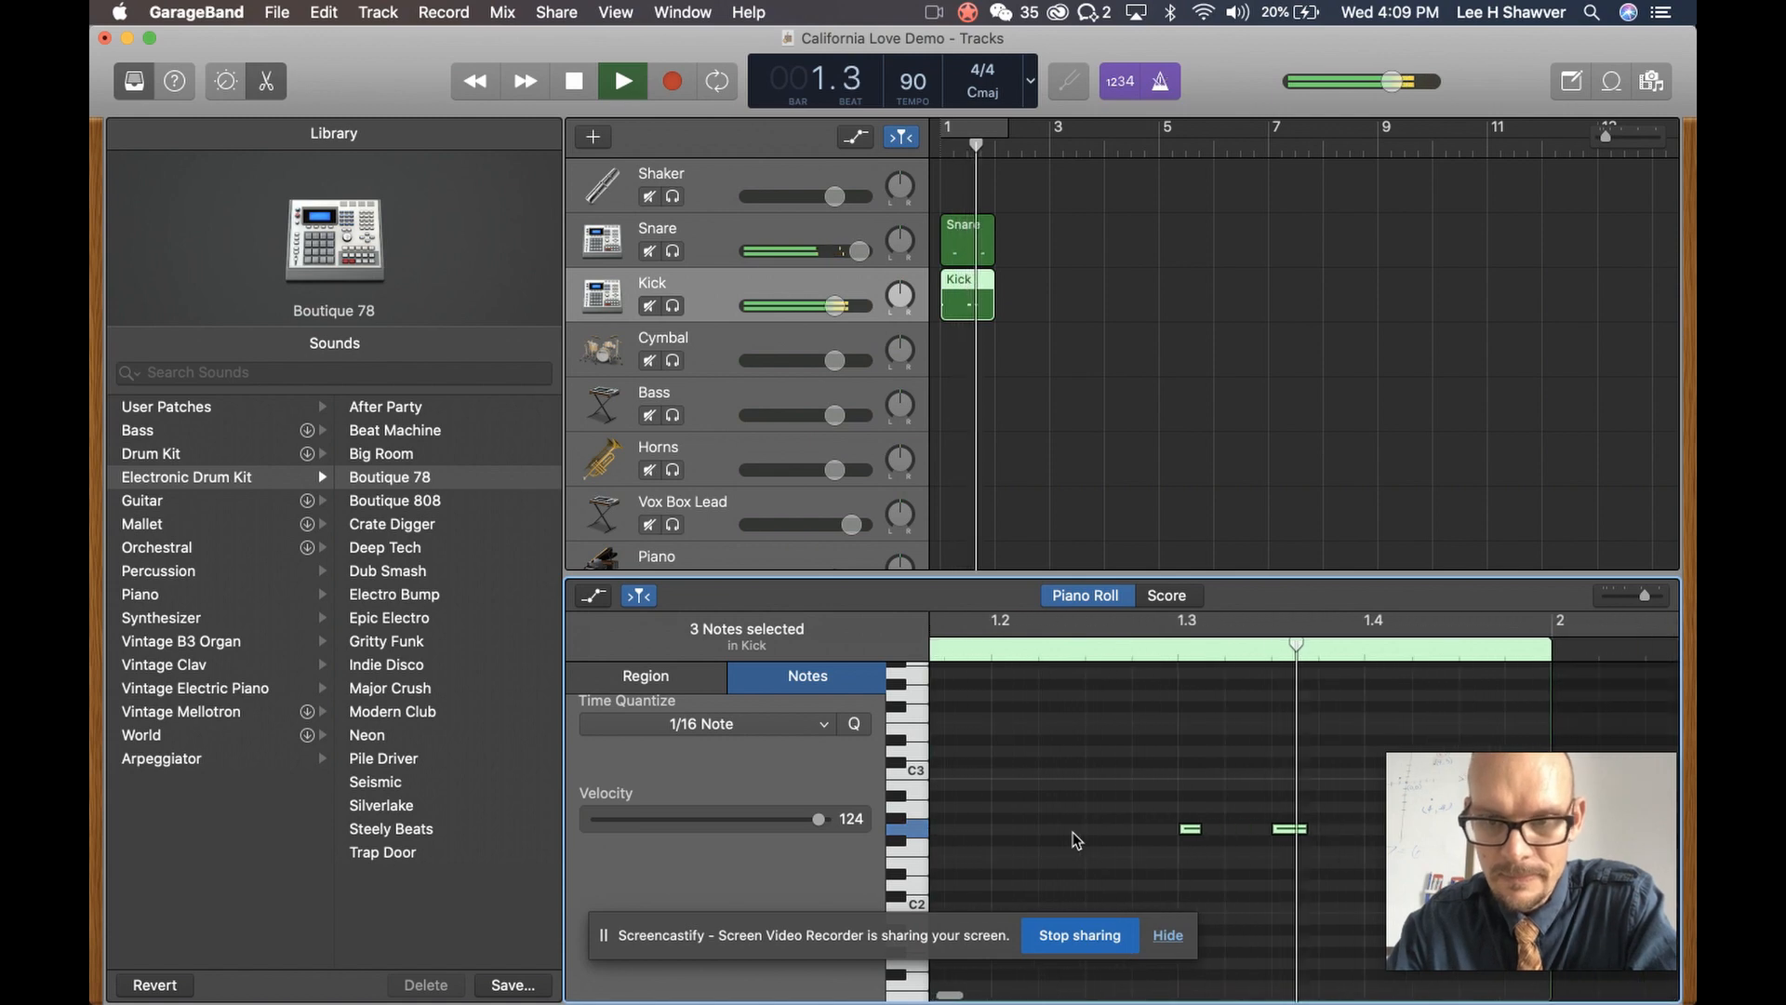
{"action": "key", "text": "space"}
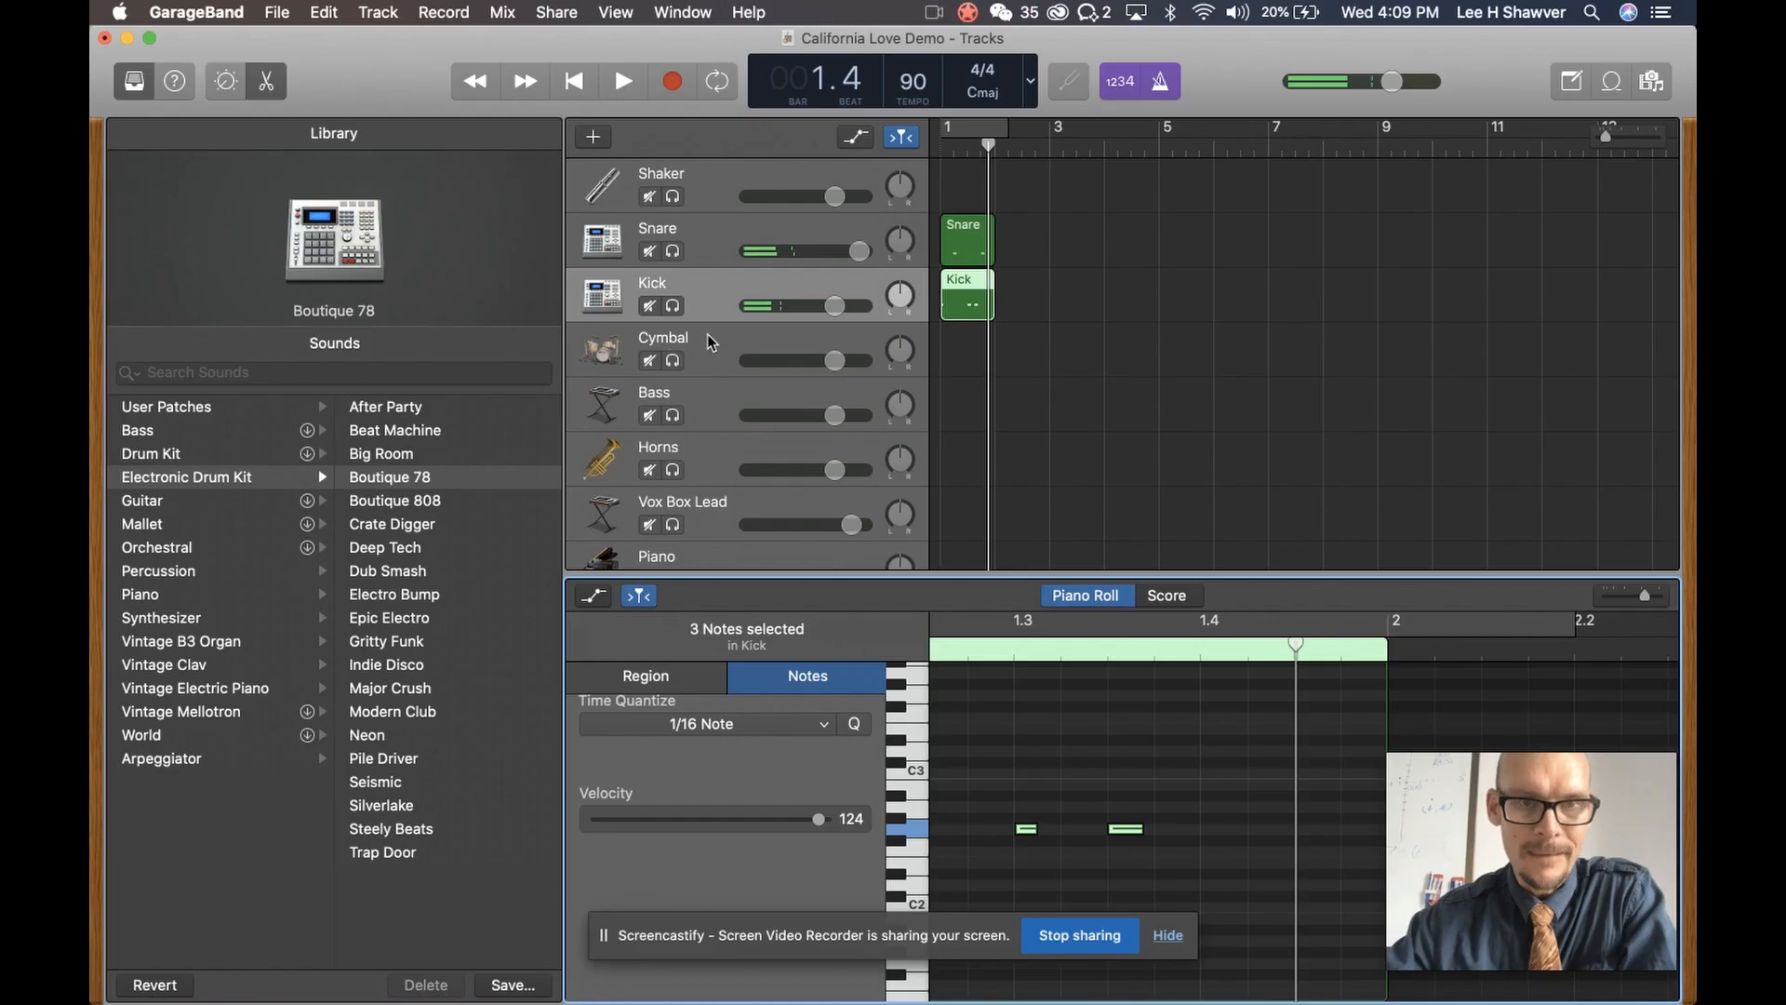
Open Musical Typing for the Cymbal track with the SoCal kit and audition its sounds to find the crash
{"action": "left_click", "coordinate": [710, 343]}
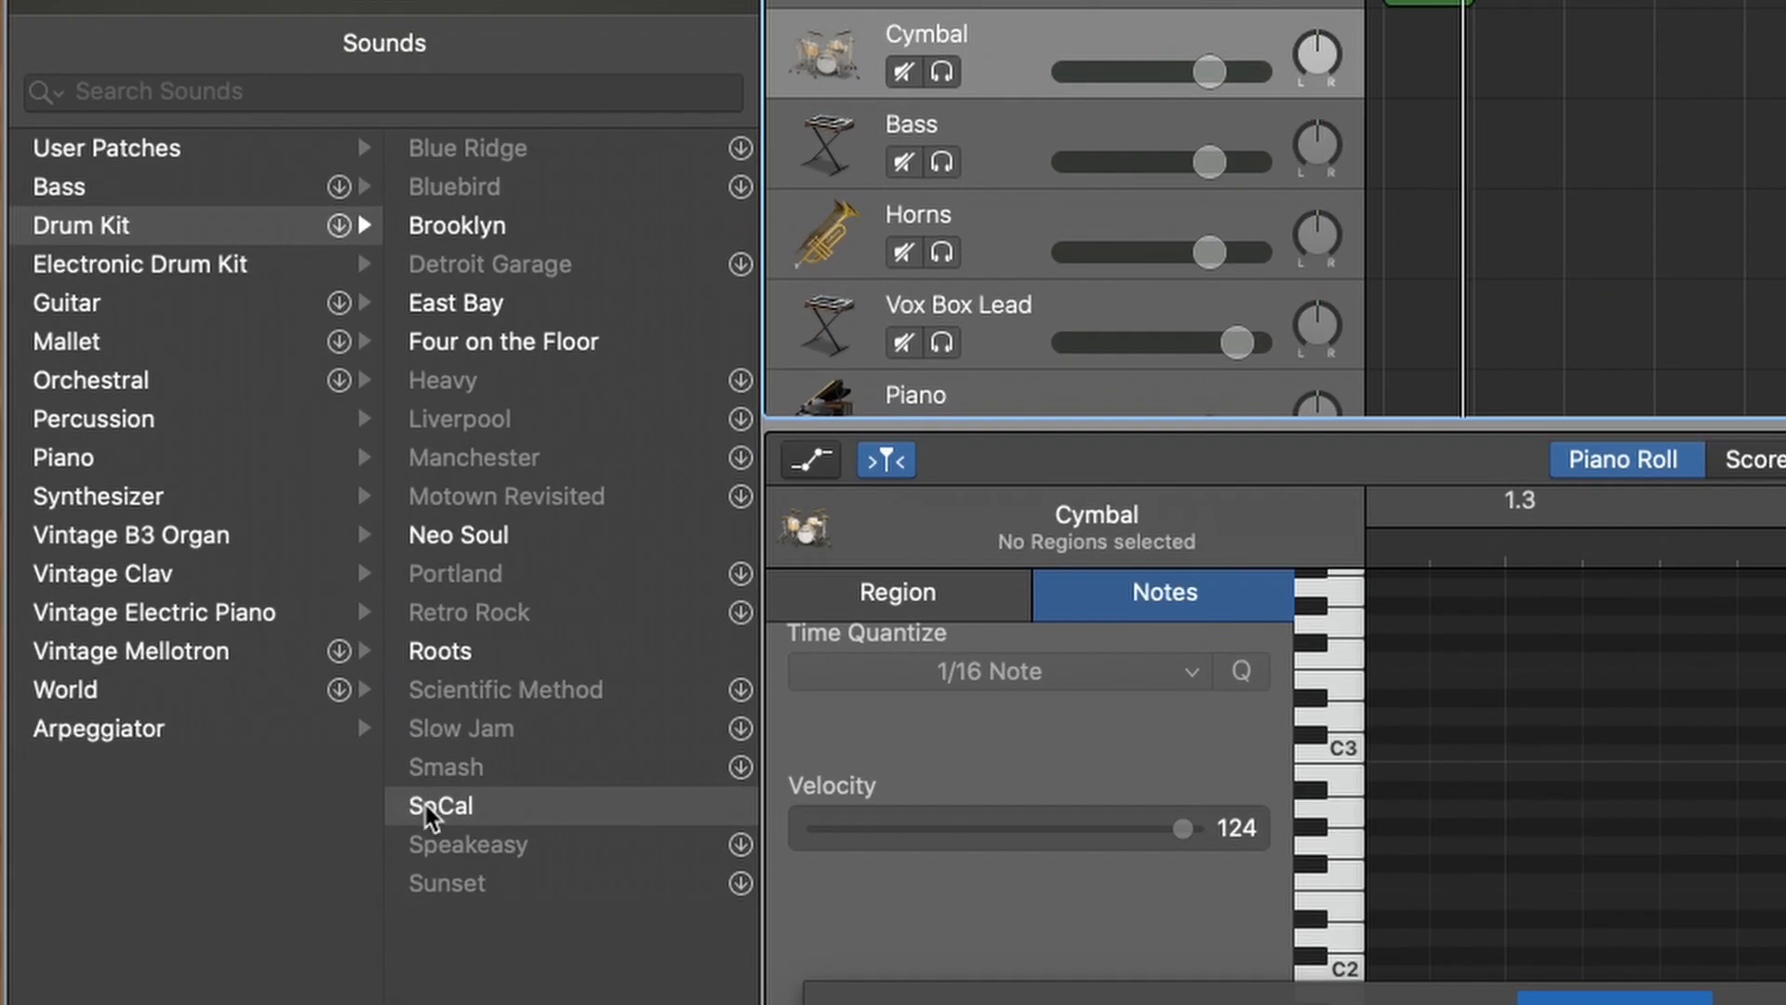
{"action": "key", "text": "super+k"}
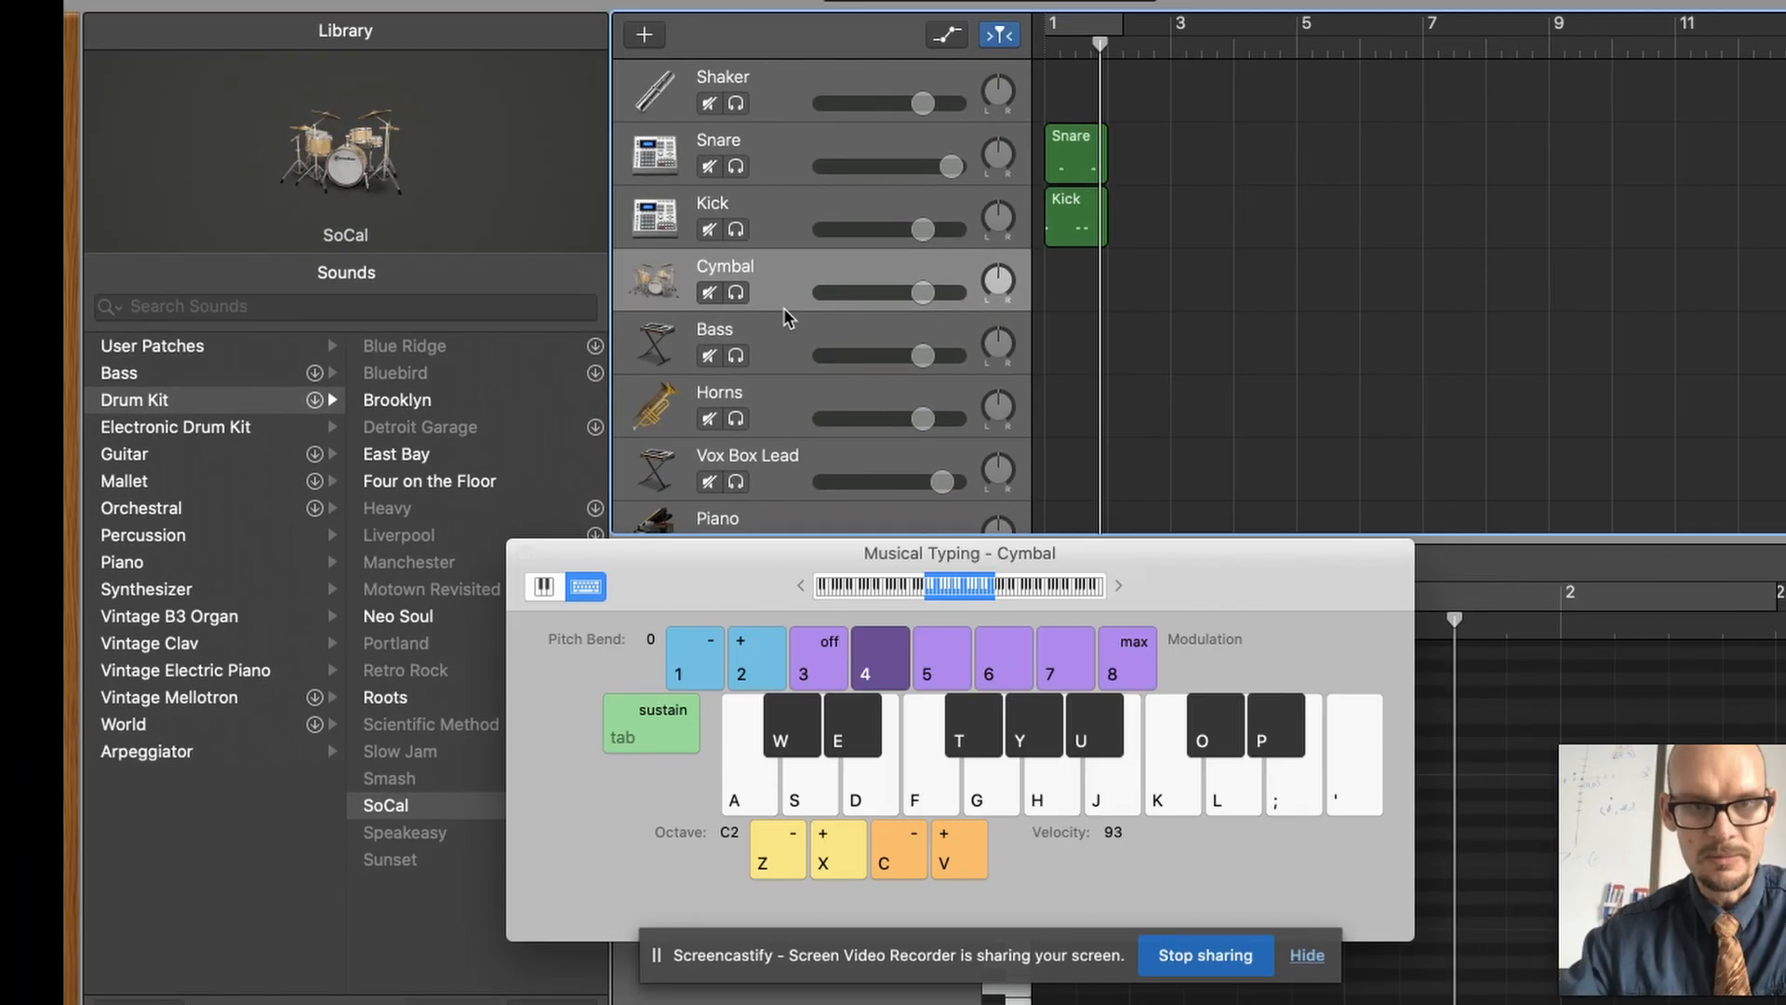
{"action": "key", "text": "a"}
{"action": "key", "text": "s"}
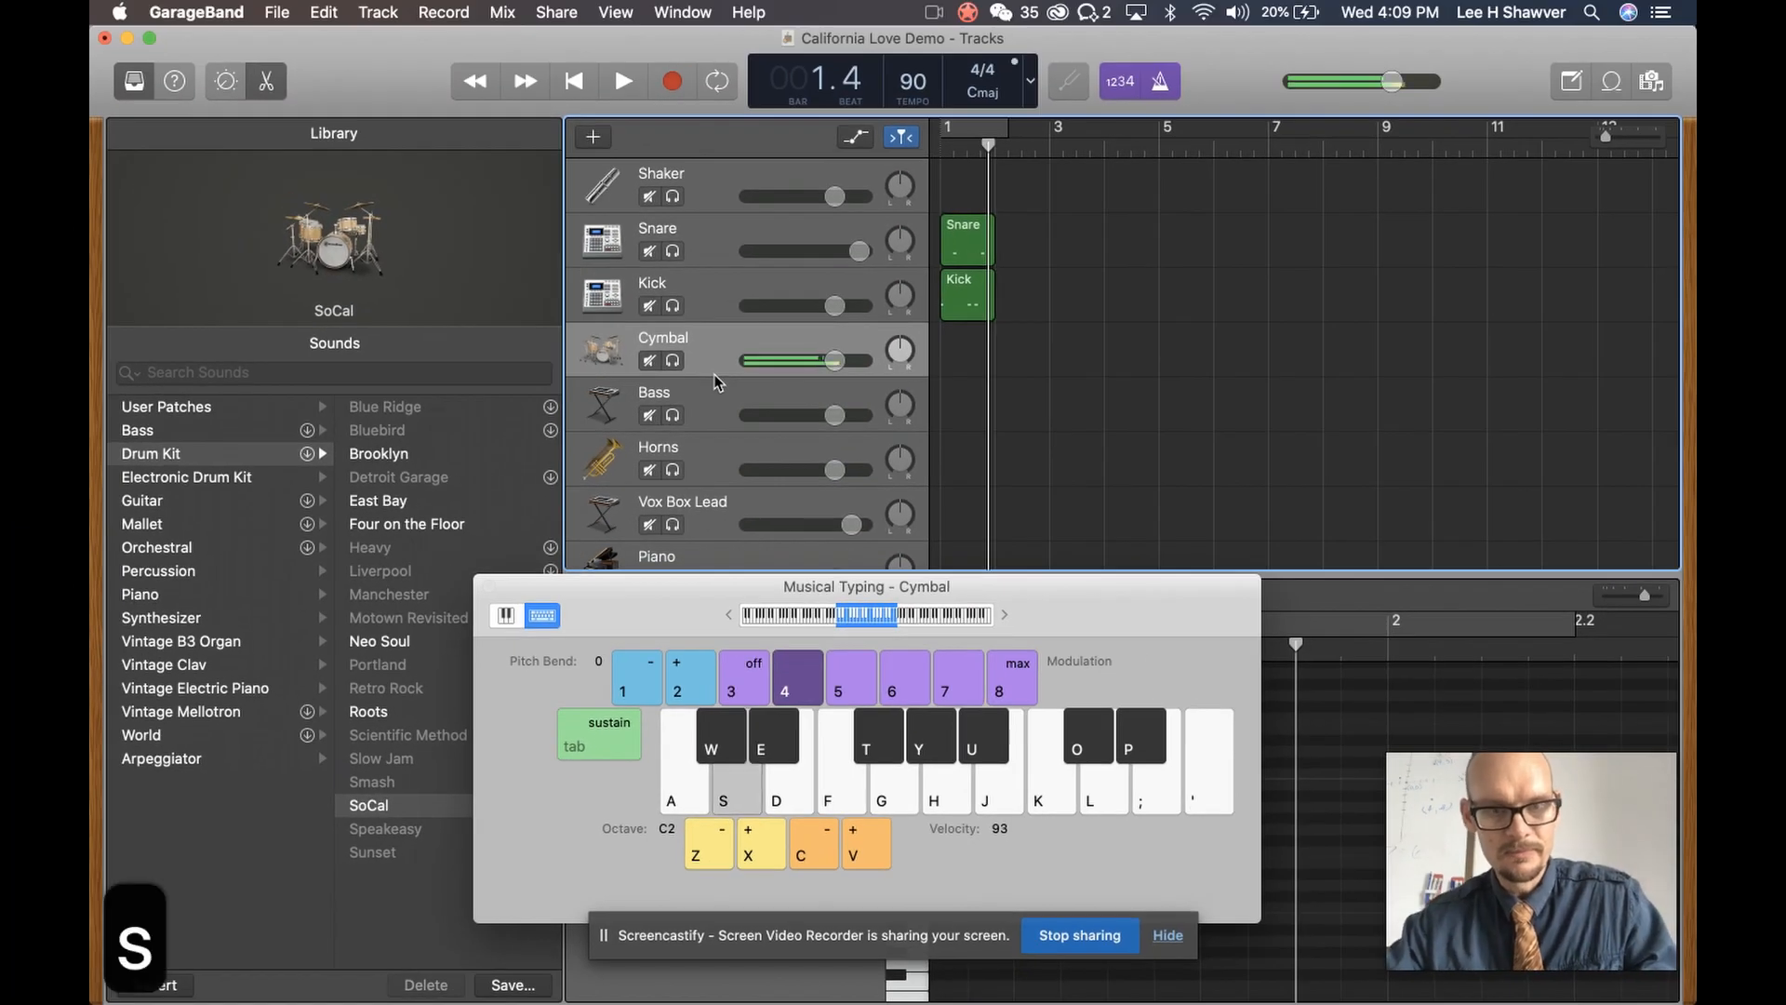
{"action": "key", "text": "d"}
{"action": "key", "text": "f"}
{"action": "key", "text": "d"}
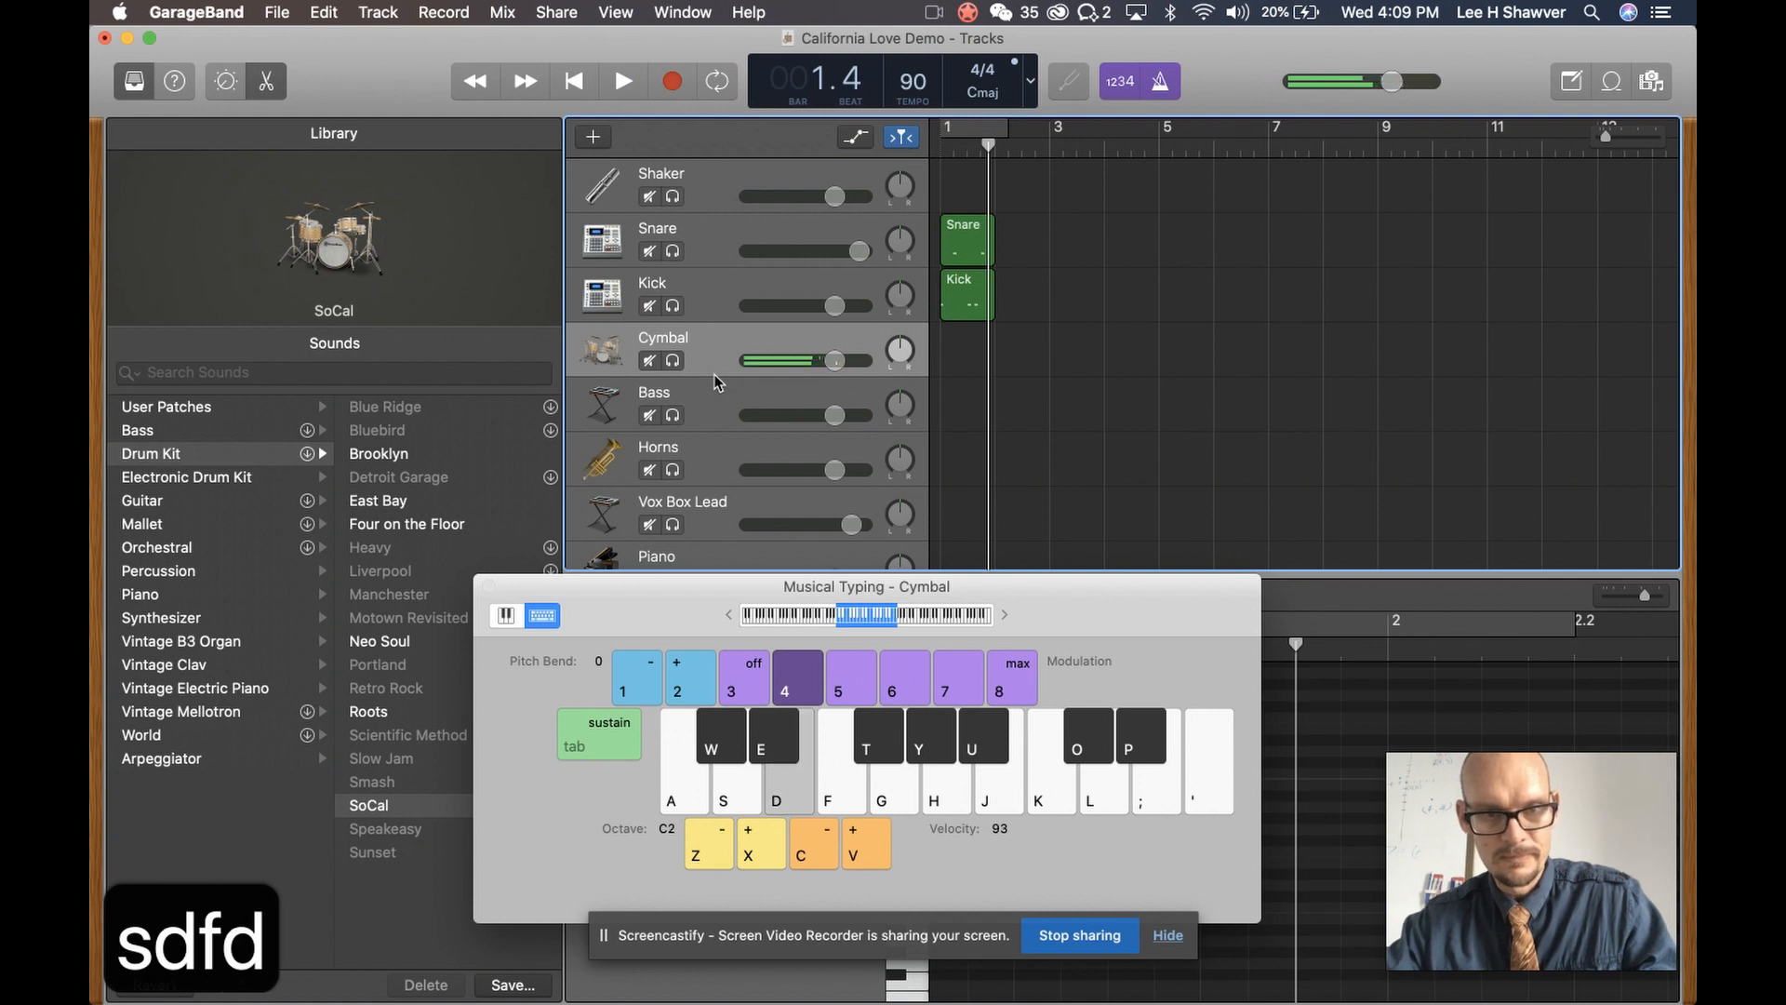
{"action": "key", "text": "f"}
{"action": "key", "text": "g"}
{"action": "key", "text": "f"}
{"action": "key", "text": "f"}
{"action": "key", "text": "g"}
{"action": "key", "text": "f"}
{"action": "key", "text": "f"}
{"action": "key", "text": "f"}
{"action": "key", "text": "f"}
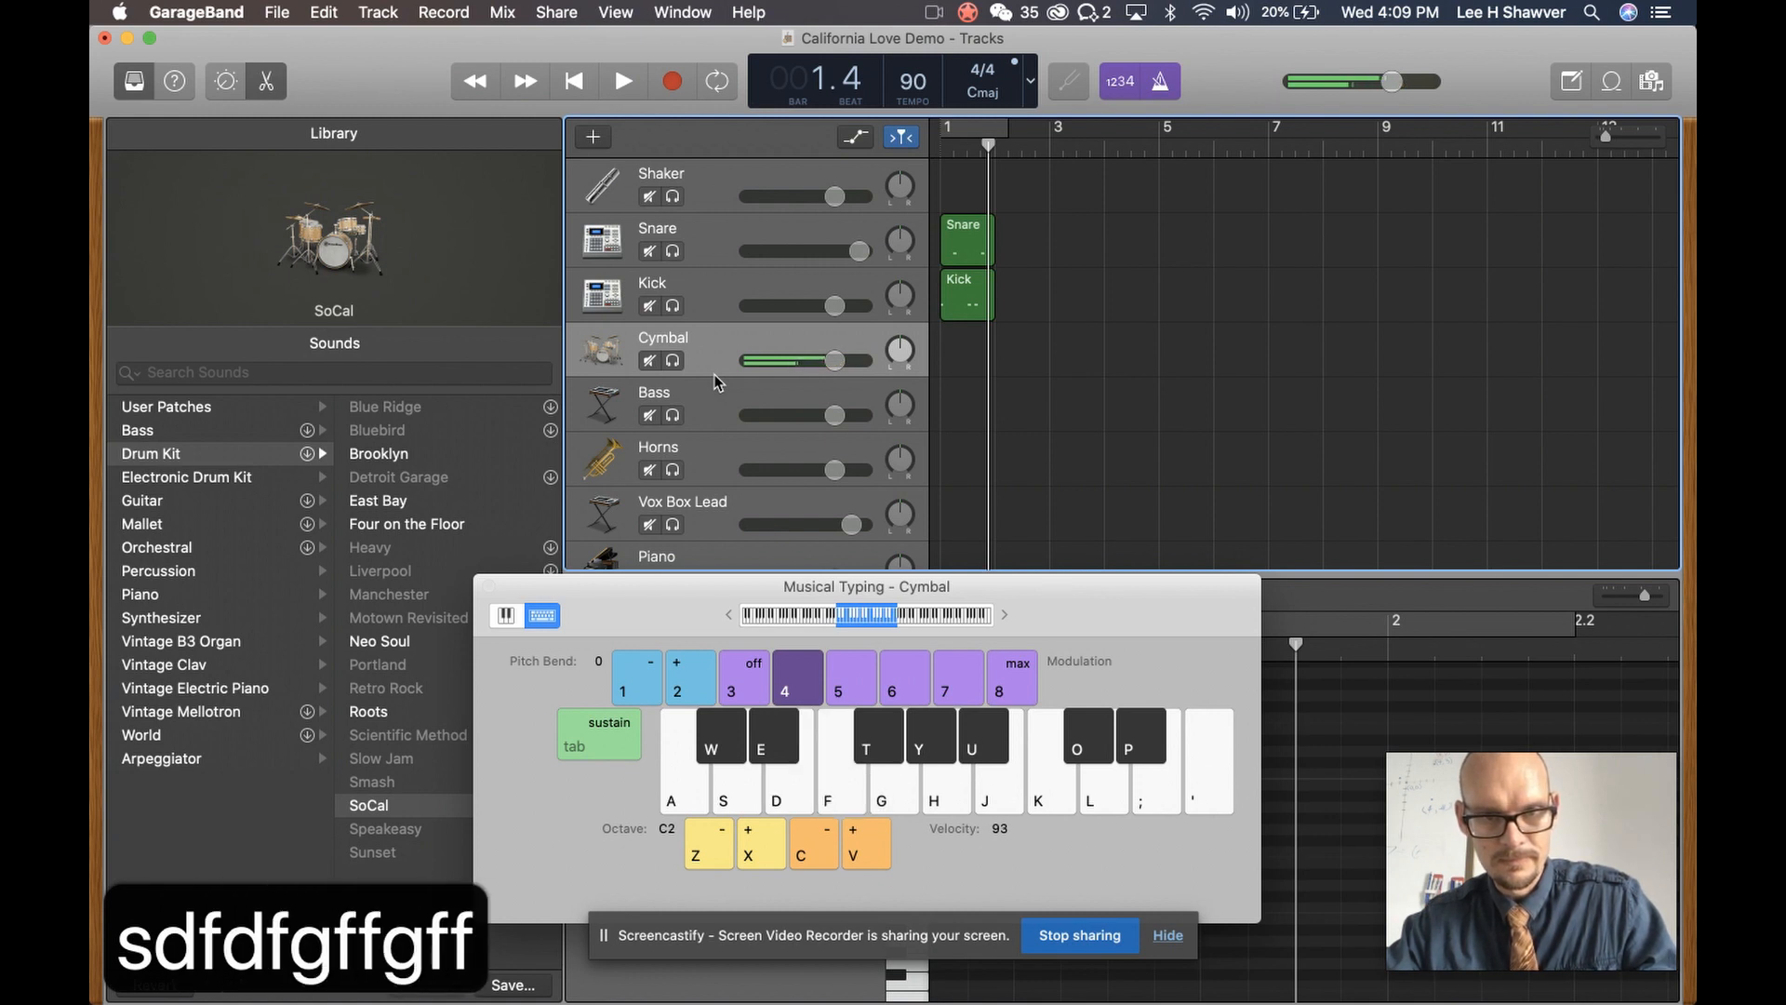
{"action": "key", "text": "d"}
{"action": "key", "text": "f"}
{"action": "key", "text": "f"}
{"action": "key", "text": "f"}
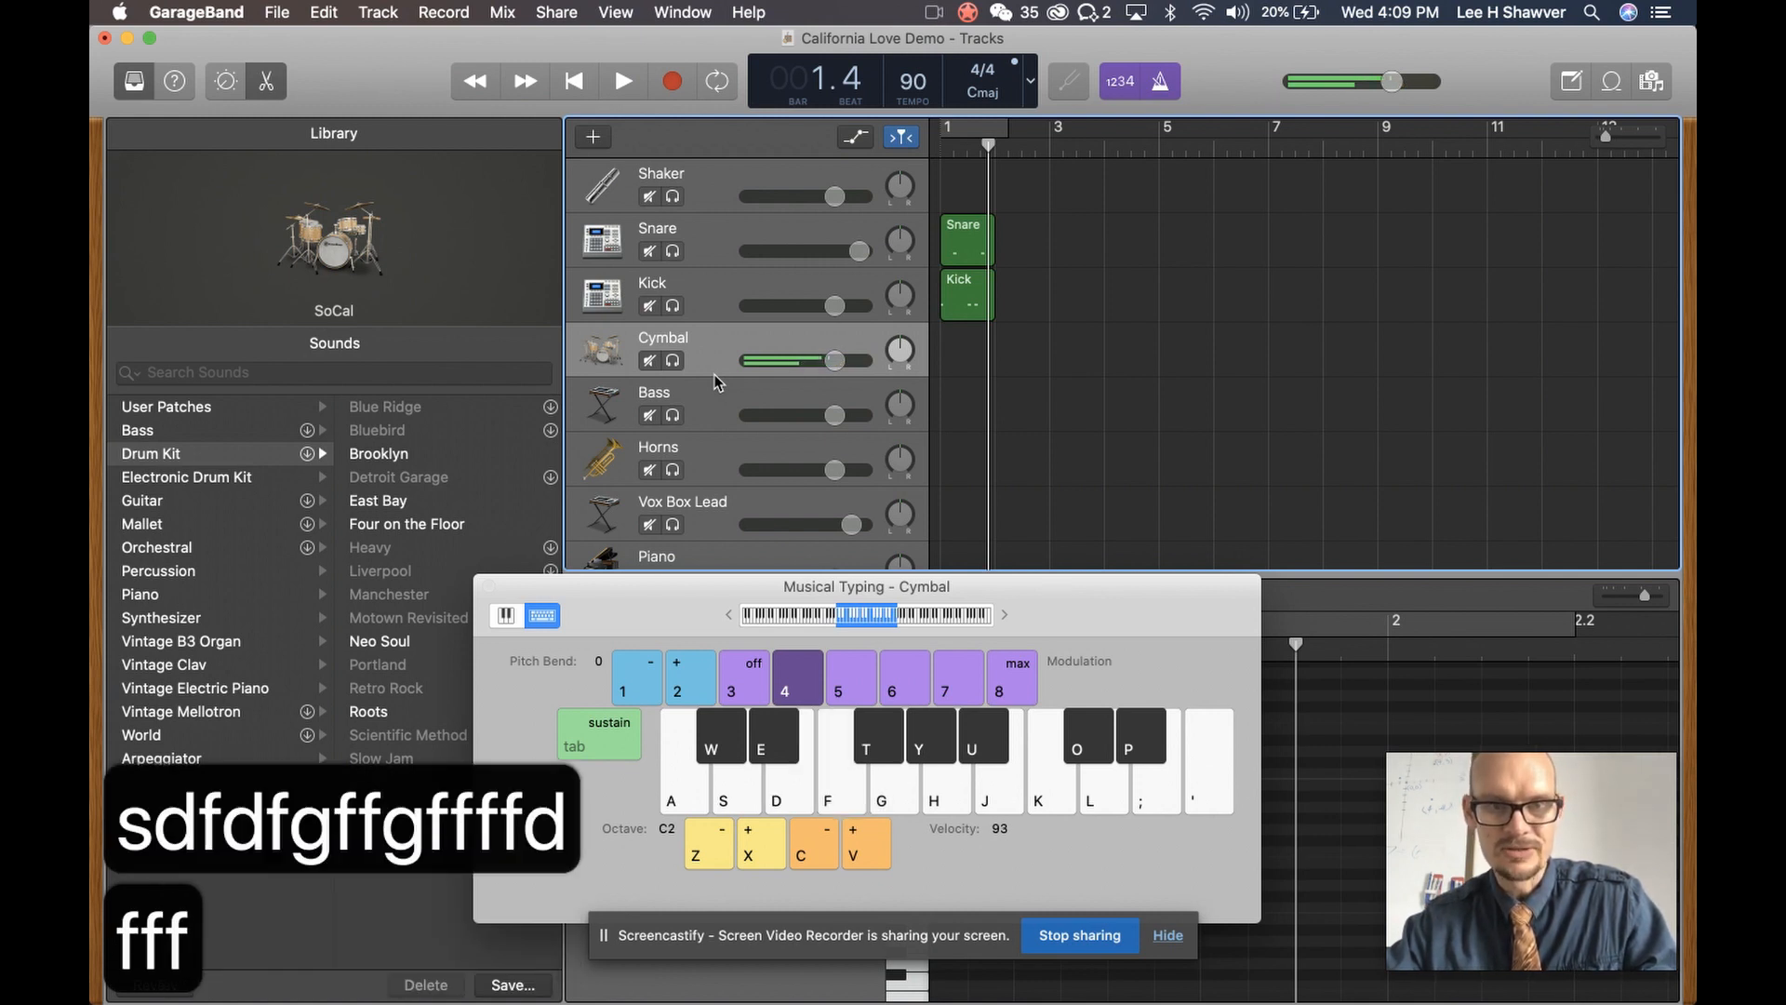
Record a one-bar Cymbal region from bar 1 with a single F2 hit on beat 1
{"action": "key", "text": "Return"}
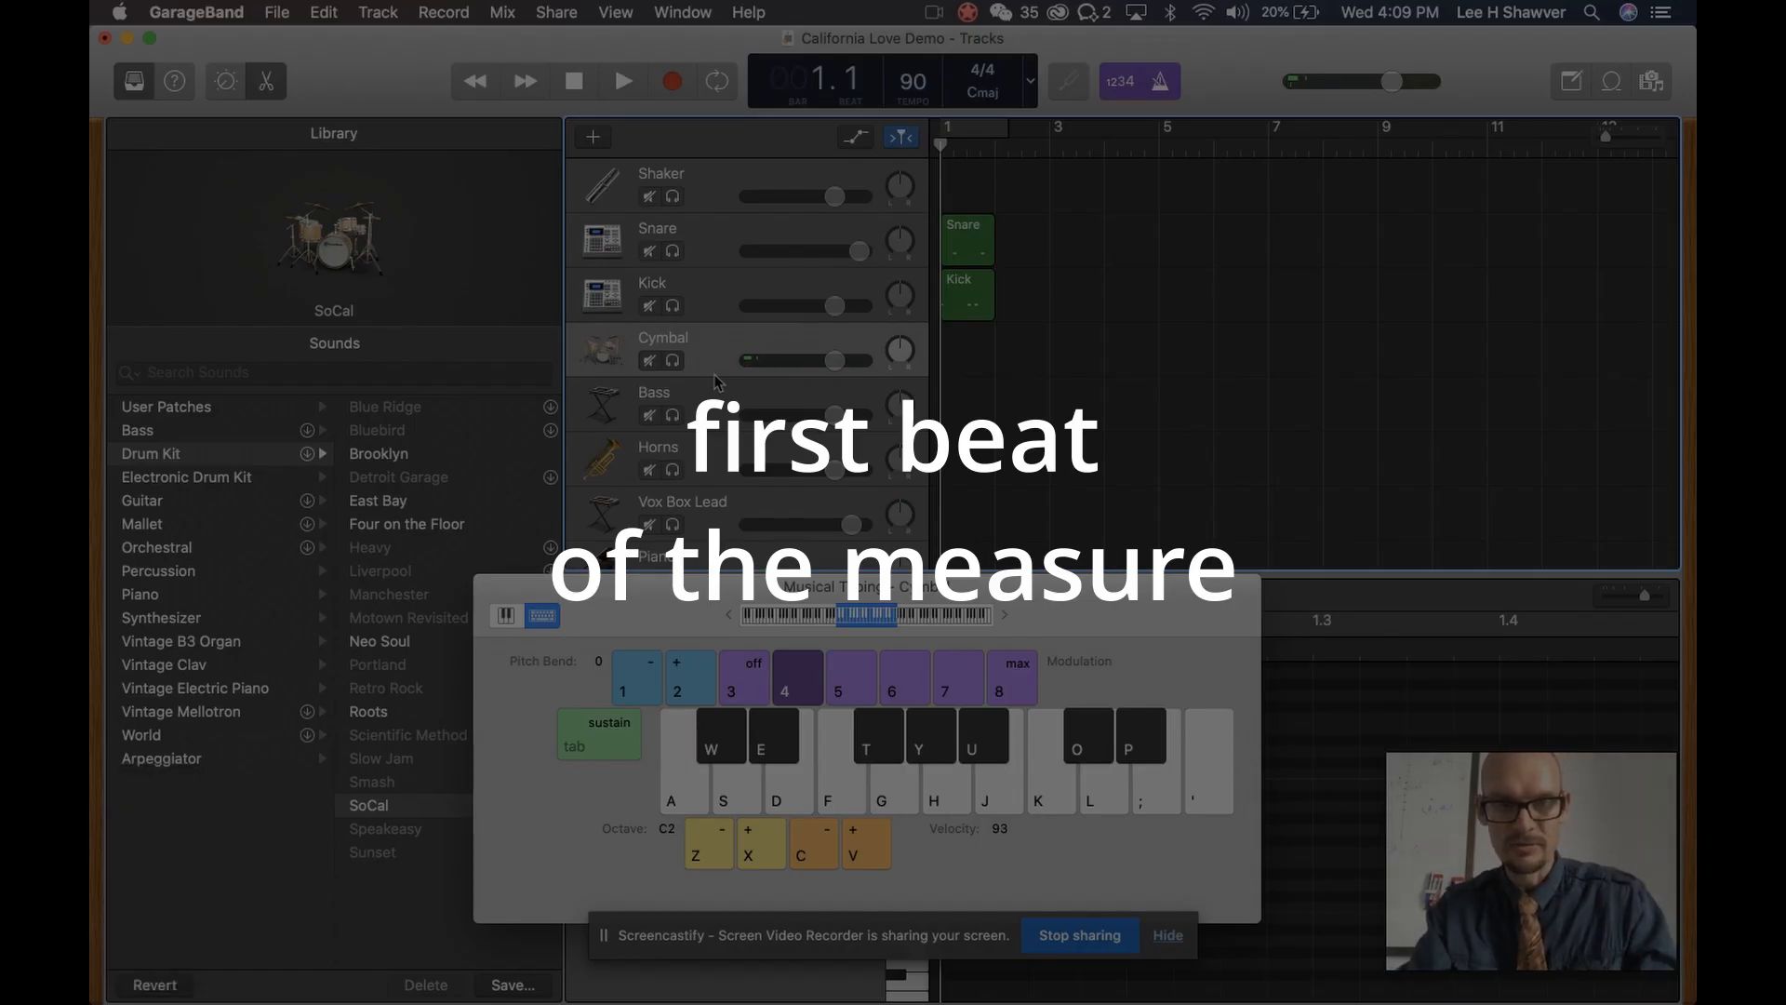
{"action": "key", "text": "r"}
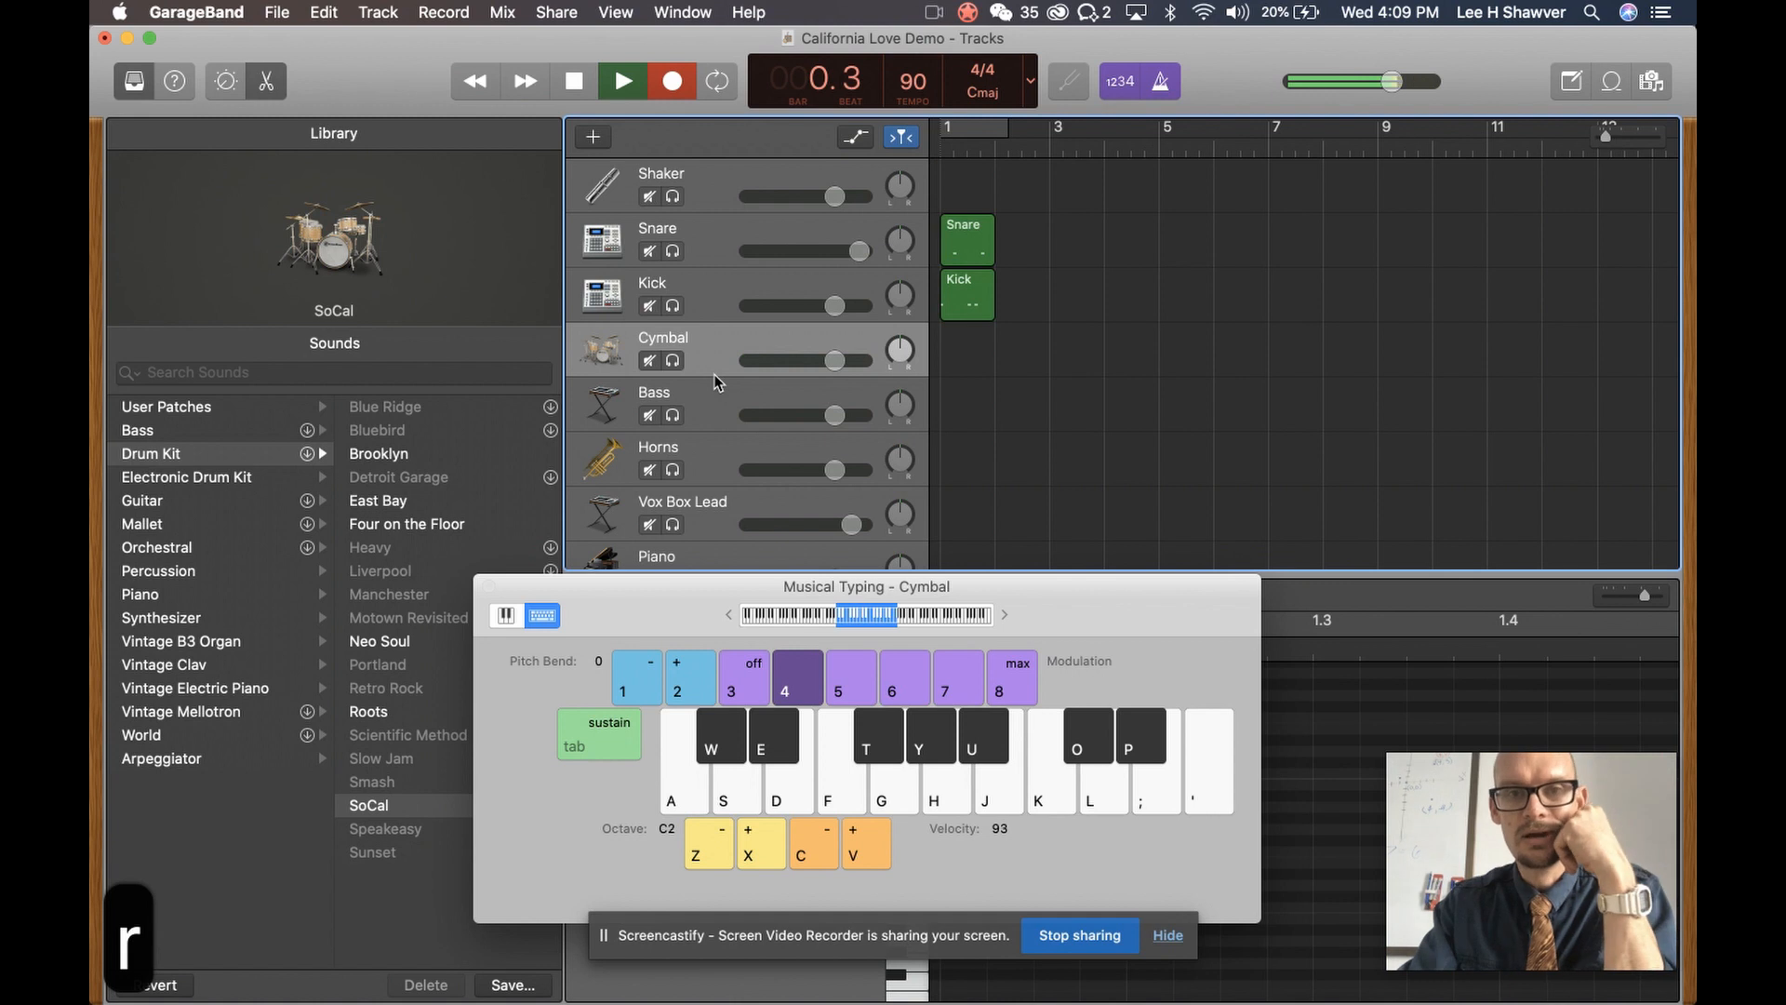
{"action": "key", "text": "f"}
{"action": "key", "text": "space"}
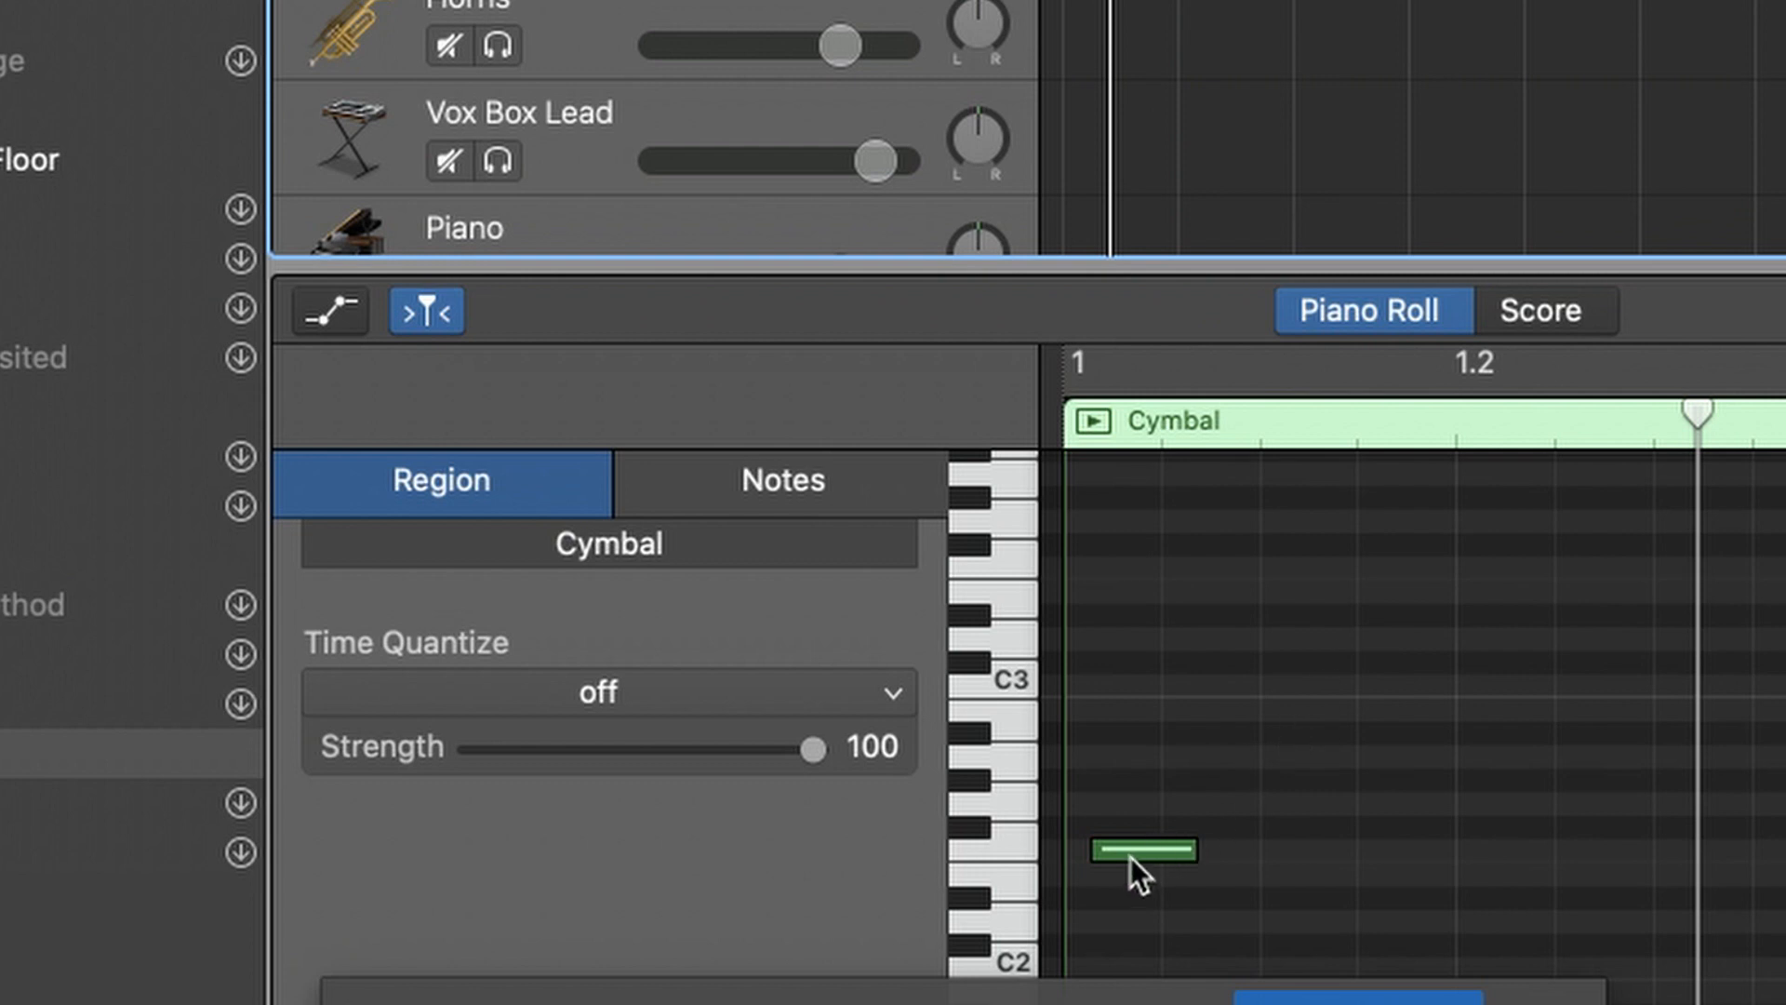
Move the cymbal note to the exact start of bar 1 in the Piano Roll and play the beat from the start
{"action": "left_click_drag", "start_coordinate": [1130, 857], "coordinate": [1109, 852]}
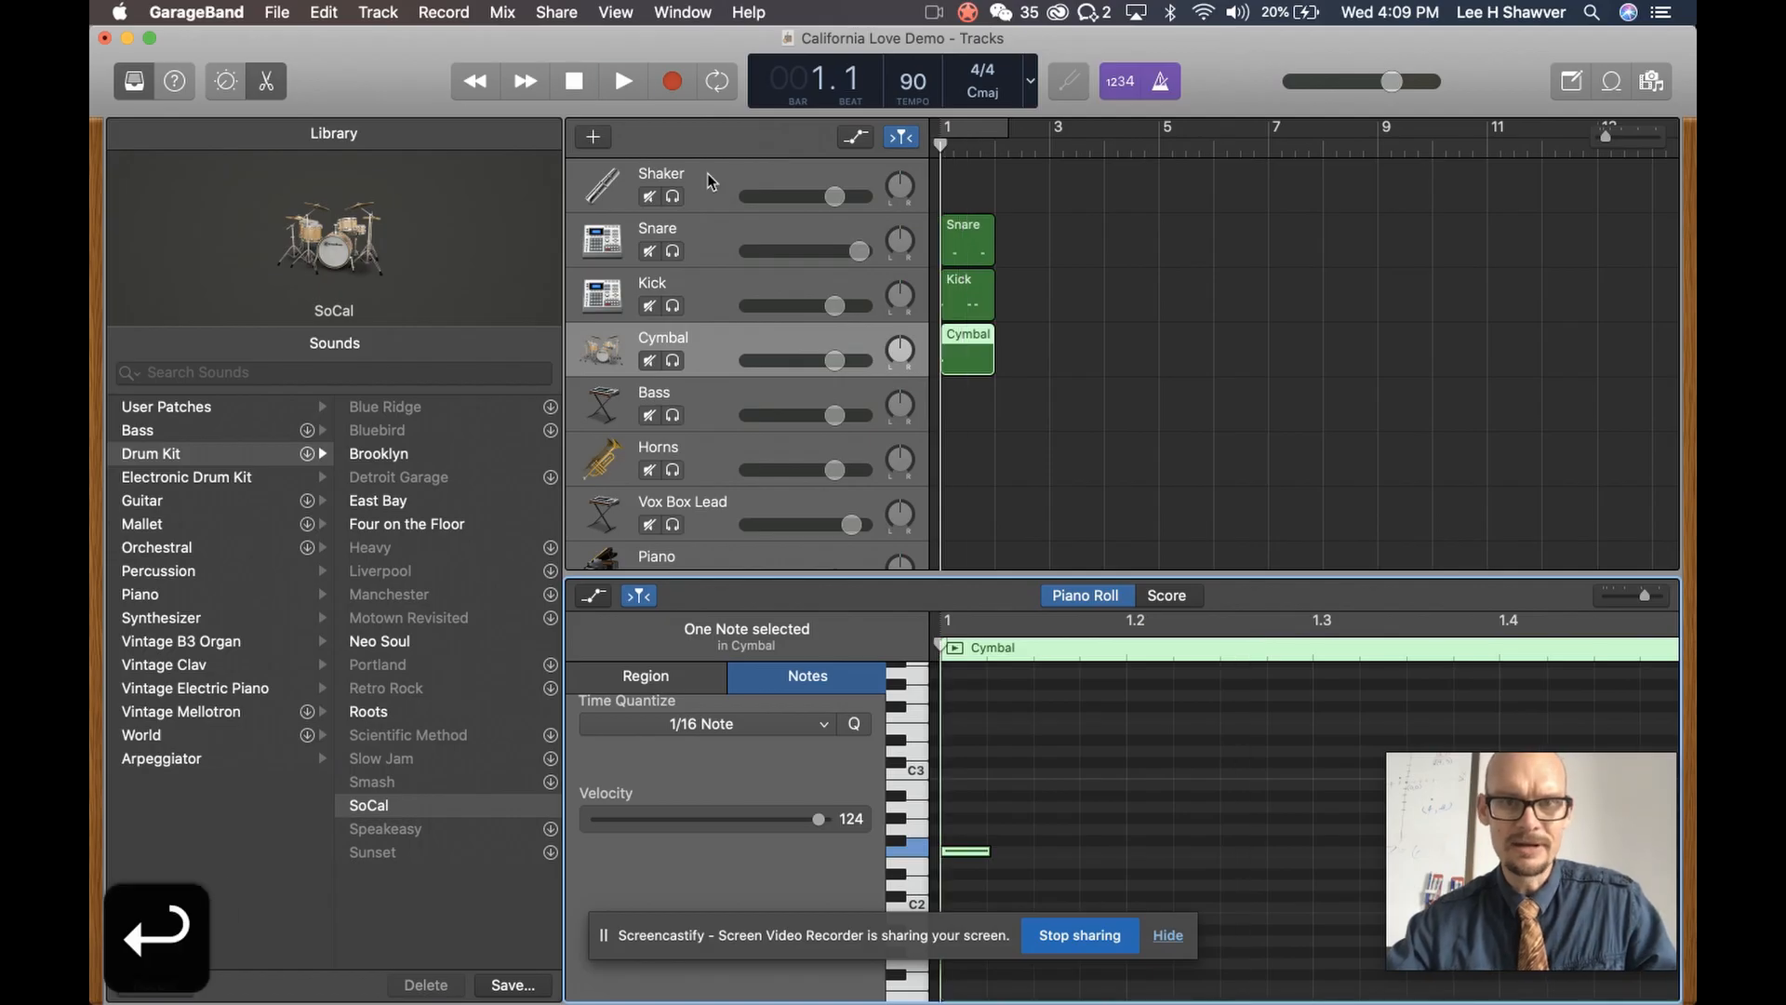
{"action": "key", "text": "space"}
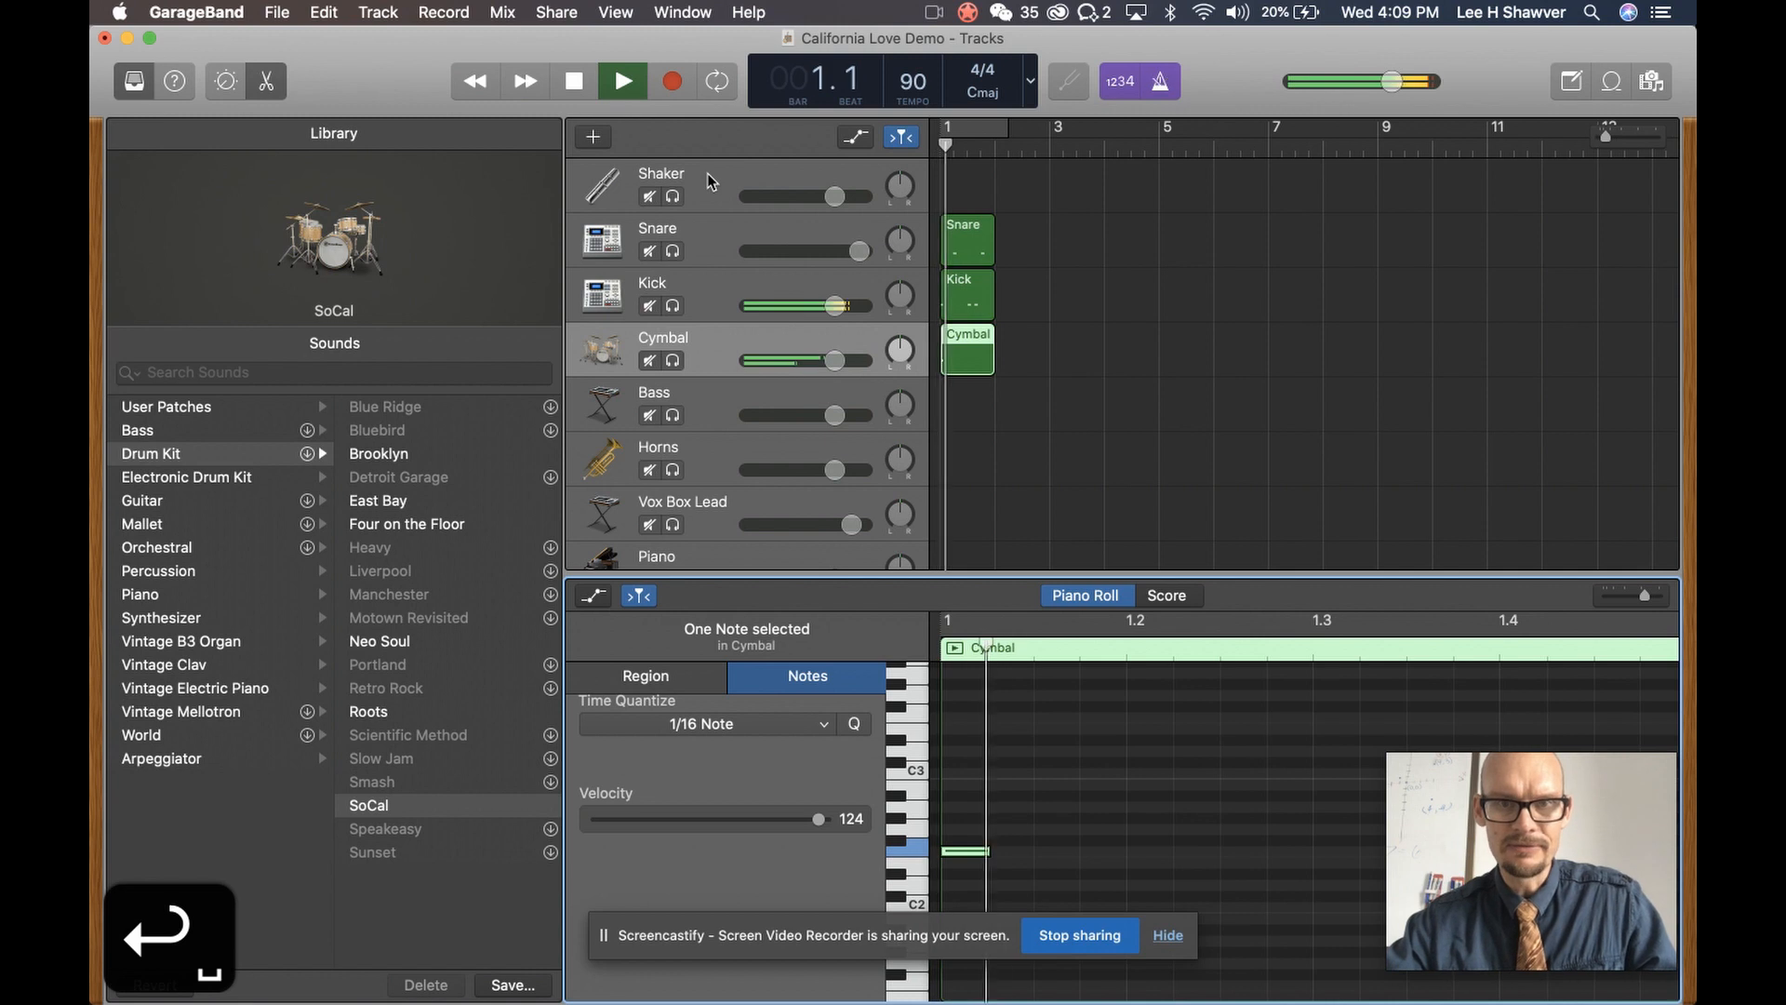
{"action": "key", "text": "space"}
Select the Shaker track, return the playhead to bar 1 and choose Shaker 2 Performance from the Percussion Performance Patches
{"action": "left_click", "coordinate": [701, 193]}
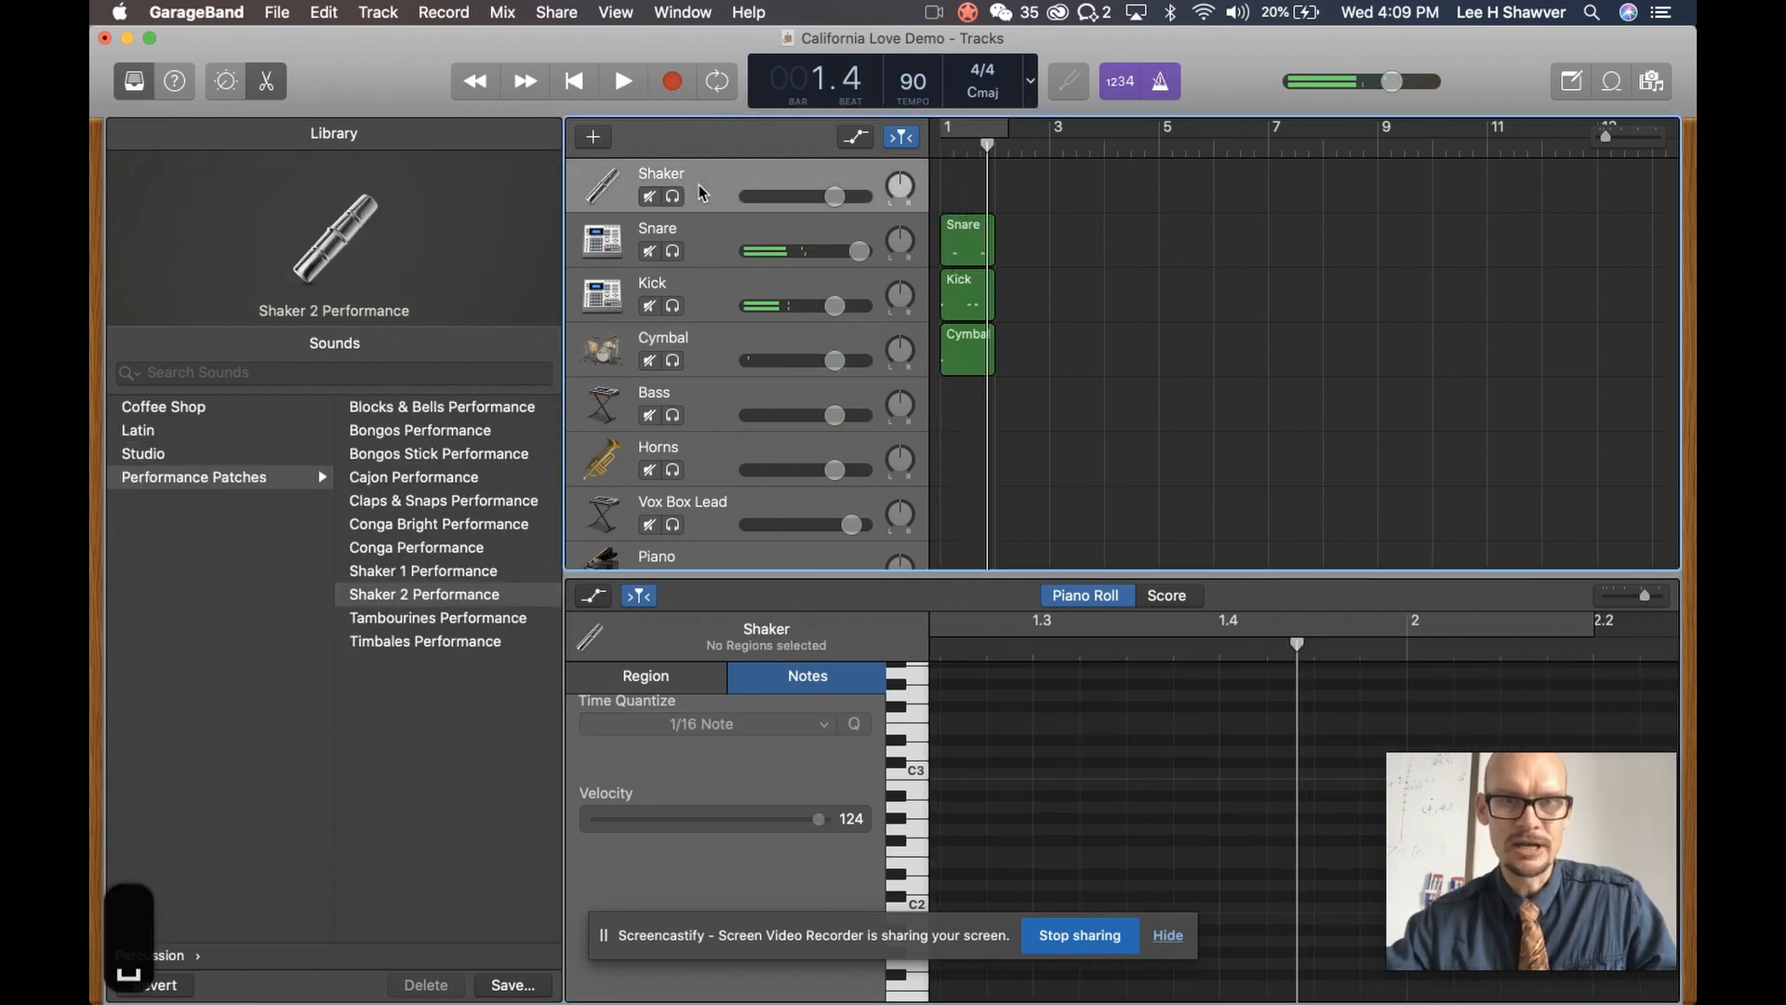
{"action": "left_click_drag", "start_coordinate": [984, 147], "coordinate": [915, 149]}
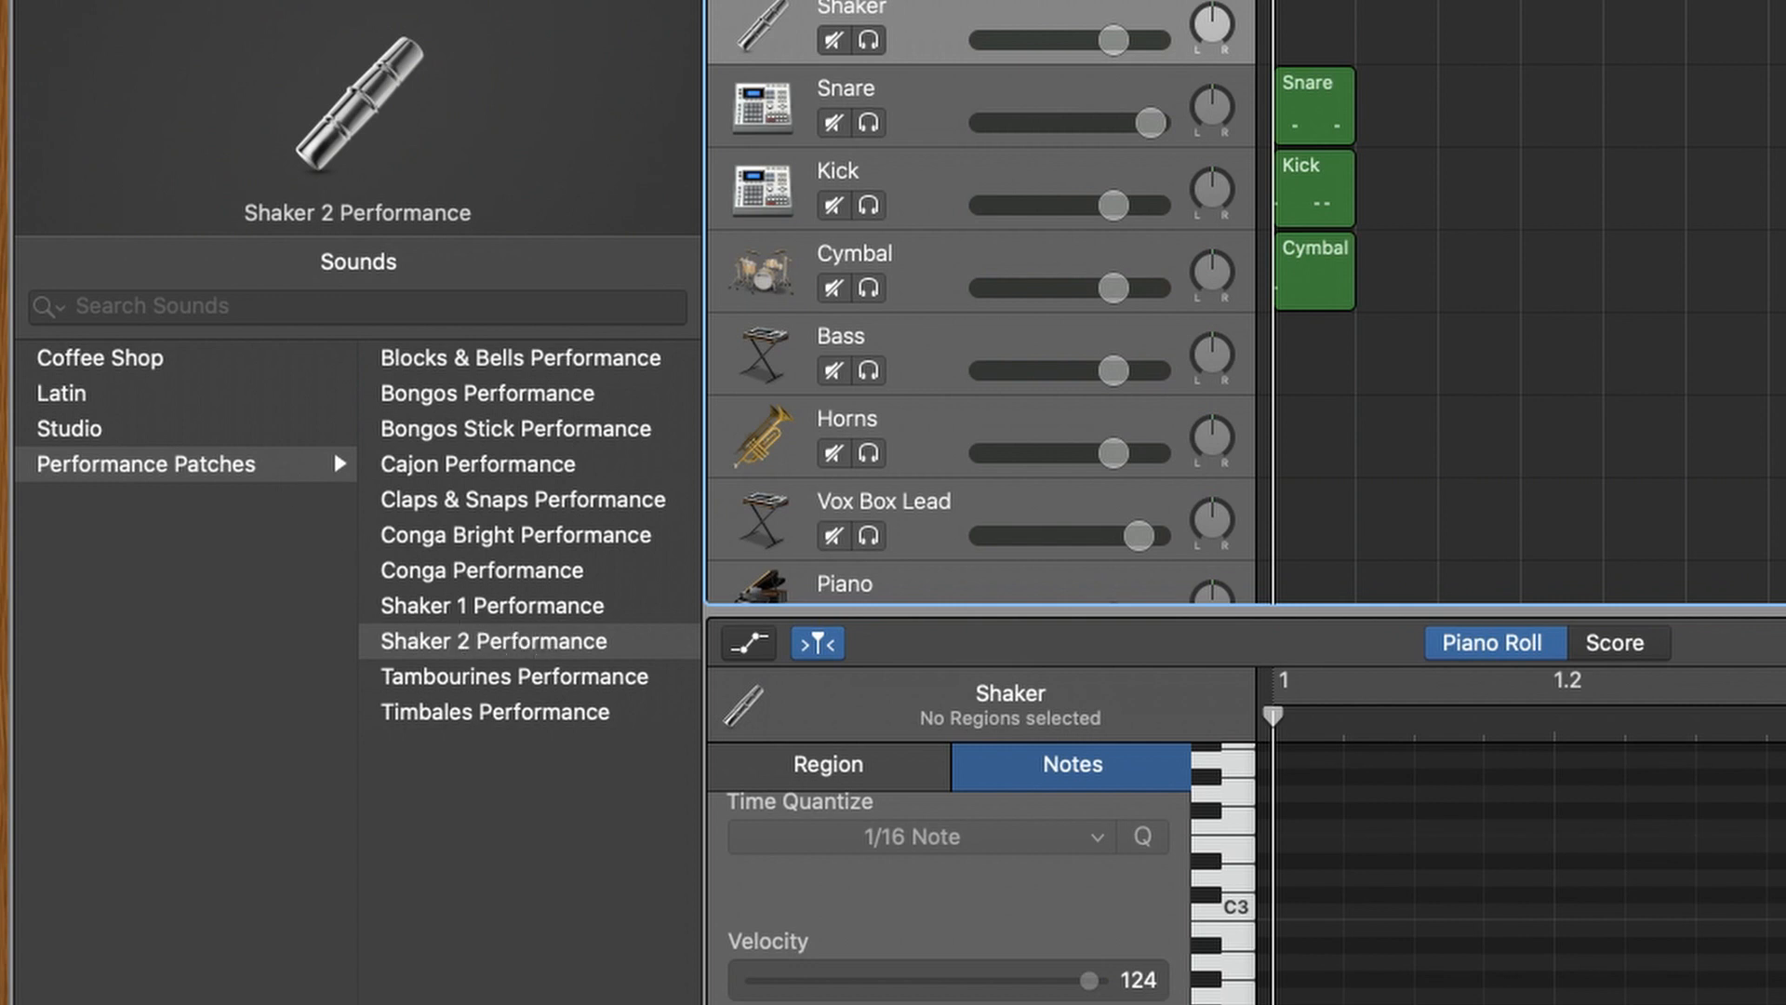
{"action": "left_click", "coordinate": [186, 464]}
{"action": "left_click", "coordinate": [89, 610]}
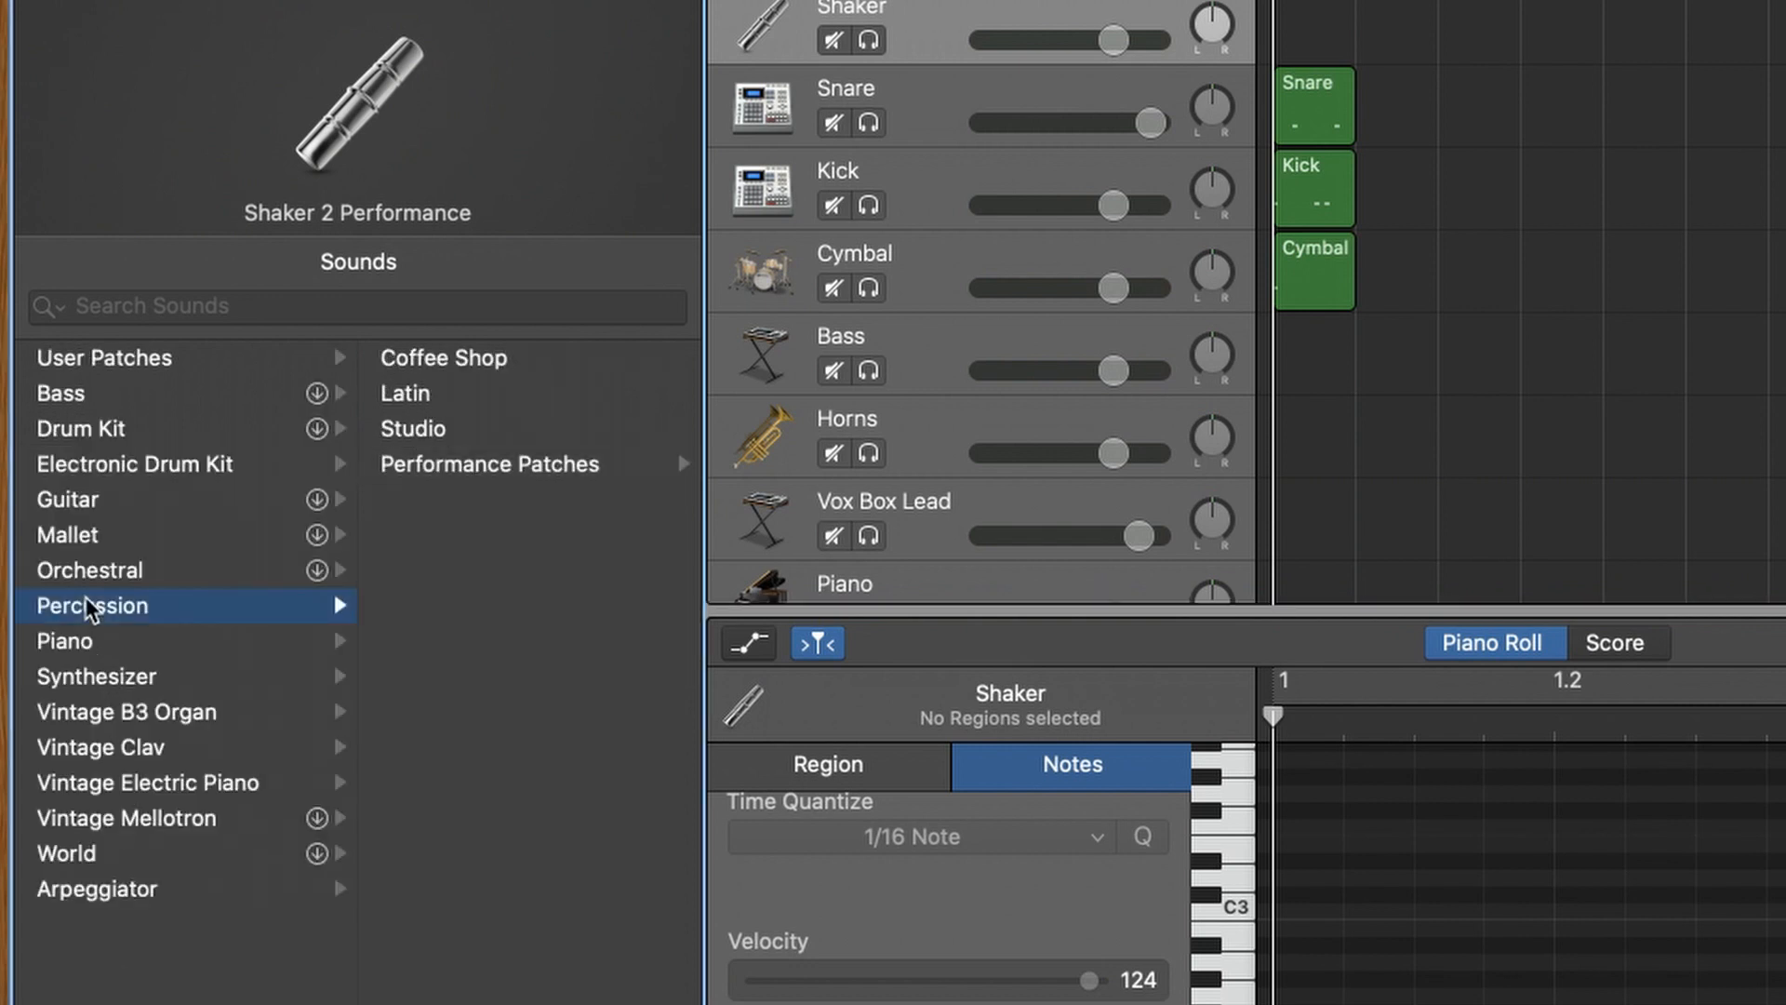
{"action": "left_click", "coordinate": [431, 473]}
{"action": "left_click", "coordinate": [451, 640]}
Open Musical Typing for the Shaker track, audition its sounds from D2 up to C3 and rehearse repeated C3 hits
{"action": "key", "text": "cmd+k"}
{"action": "key", "text": "s"}
{"action": "key", "text": "d"}
{"action": "key", "text": "f"}
{"action": "key", "text": "g"}
{"action": "key", "text": "h"}
{"action": "key", "text": "g"}
{"action": "key", "text": "h"}
{"action": "key", "text": "j"}
{"action": "key", "text": "h"}
{"action": "key", "text": "h"}
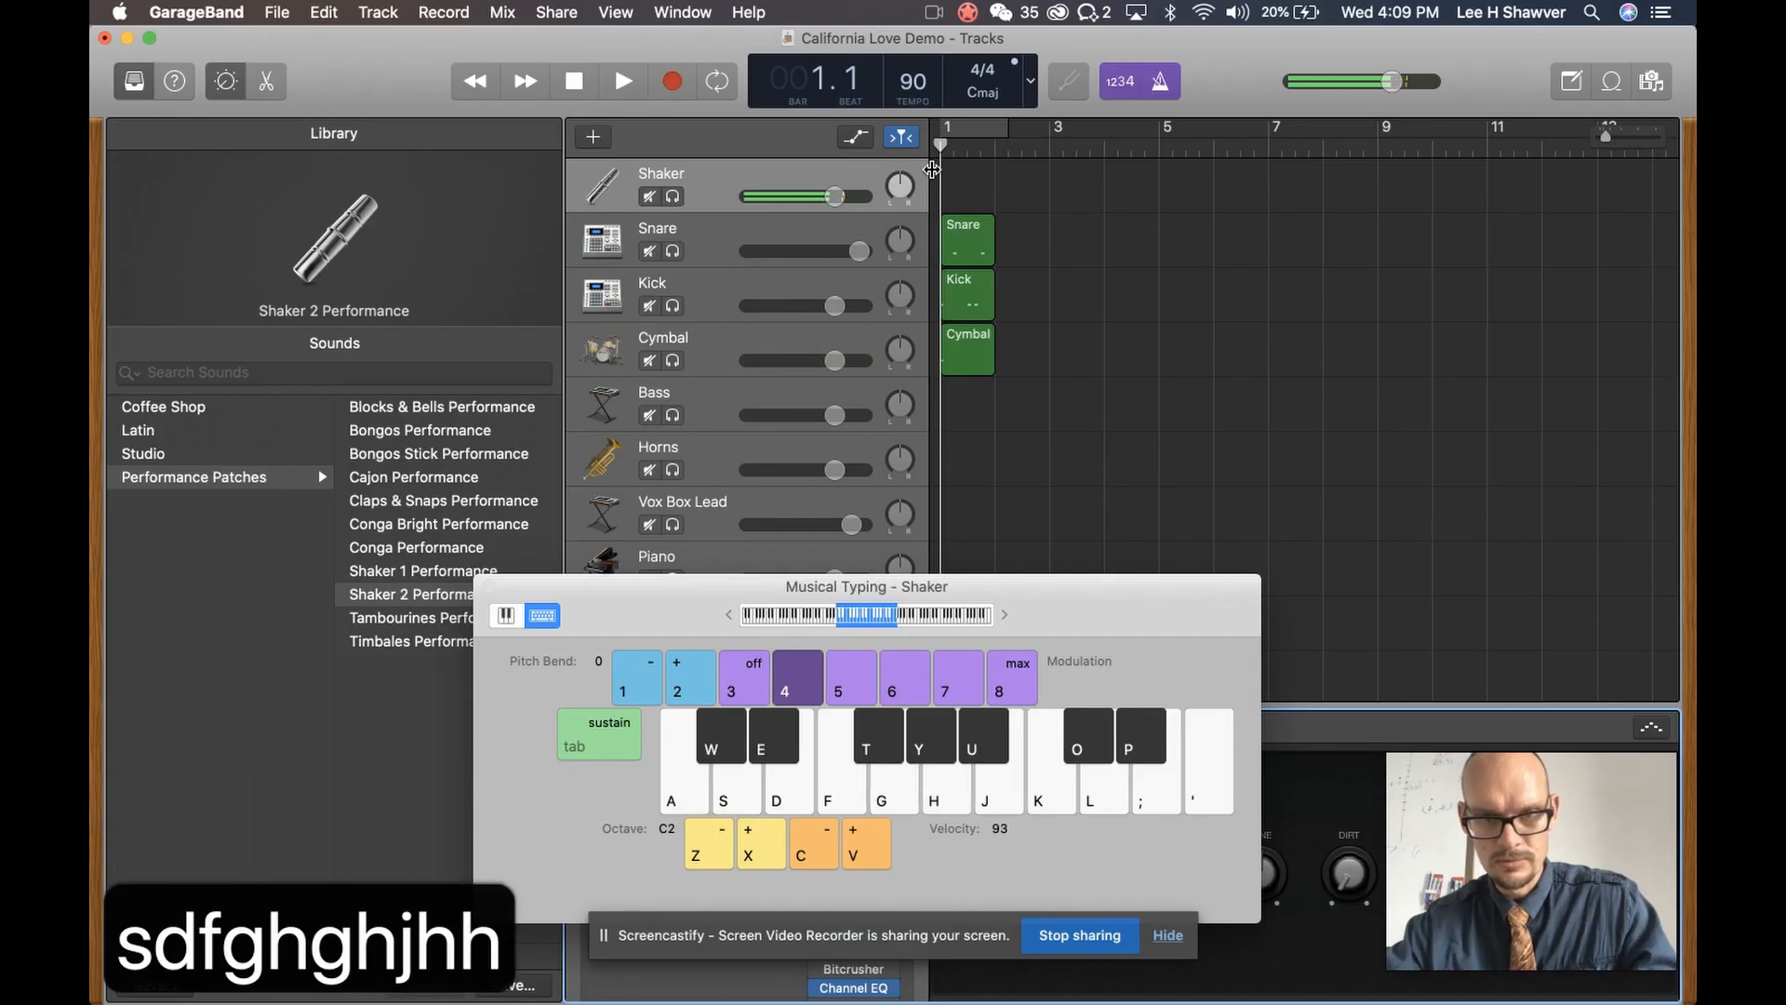
{"action": "key", "text": "h"}
{"action": "key", "text": "j"}
{"action": "key", "text": "j"}
{"action": "key", "text": "k"}
{"action": "key", "text": "k"}
{"action": "key", "text": "k"}
{"action": "key", "text": "k"}
{"action": "key", "text": "k"}
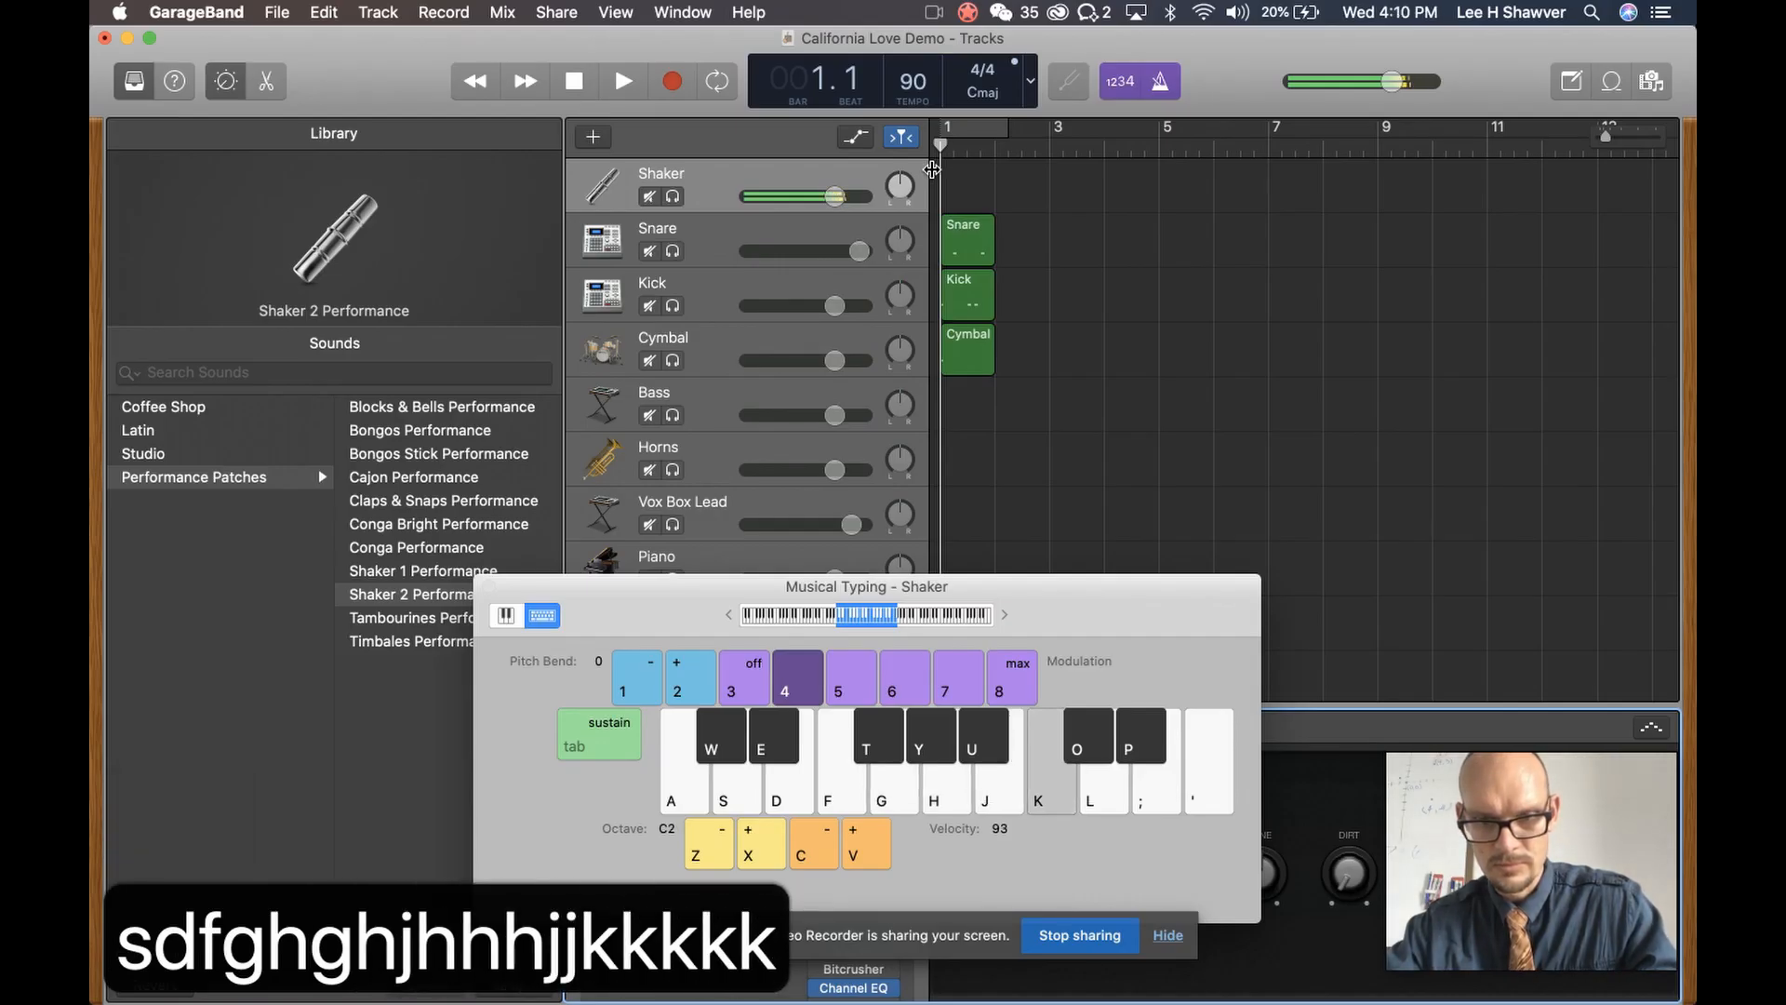
{"action": "key", "text": "k"}
{"action": "key", "text": "k"}
{"action": "key", "text": "k"}
{"action": "key", "text": "k"}
{"action": "key", "text": "k"}
{"action": "key", "text": "k"}
{"action": "key", "text": "k"}
{"action": "key", "text": "k"}
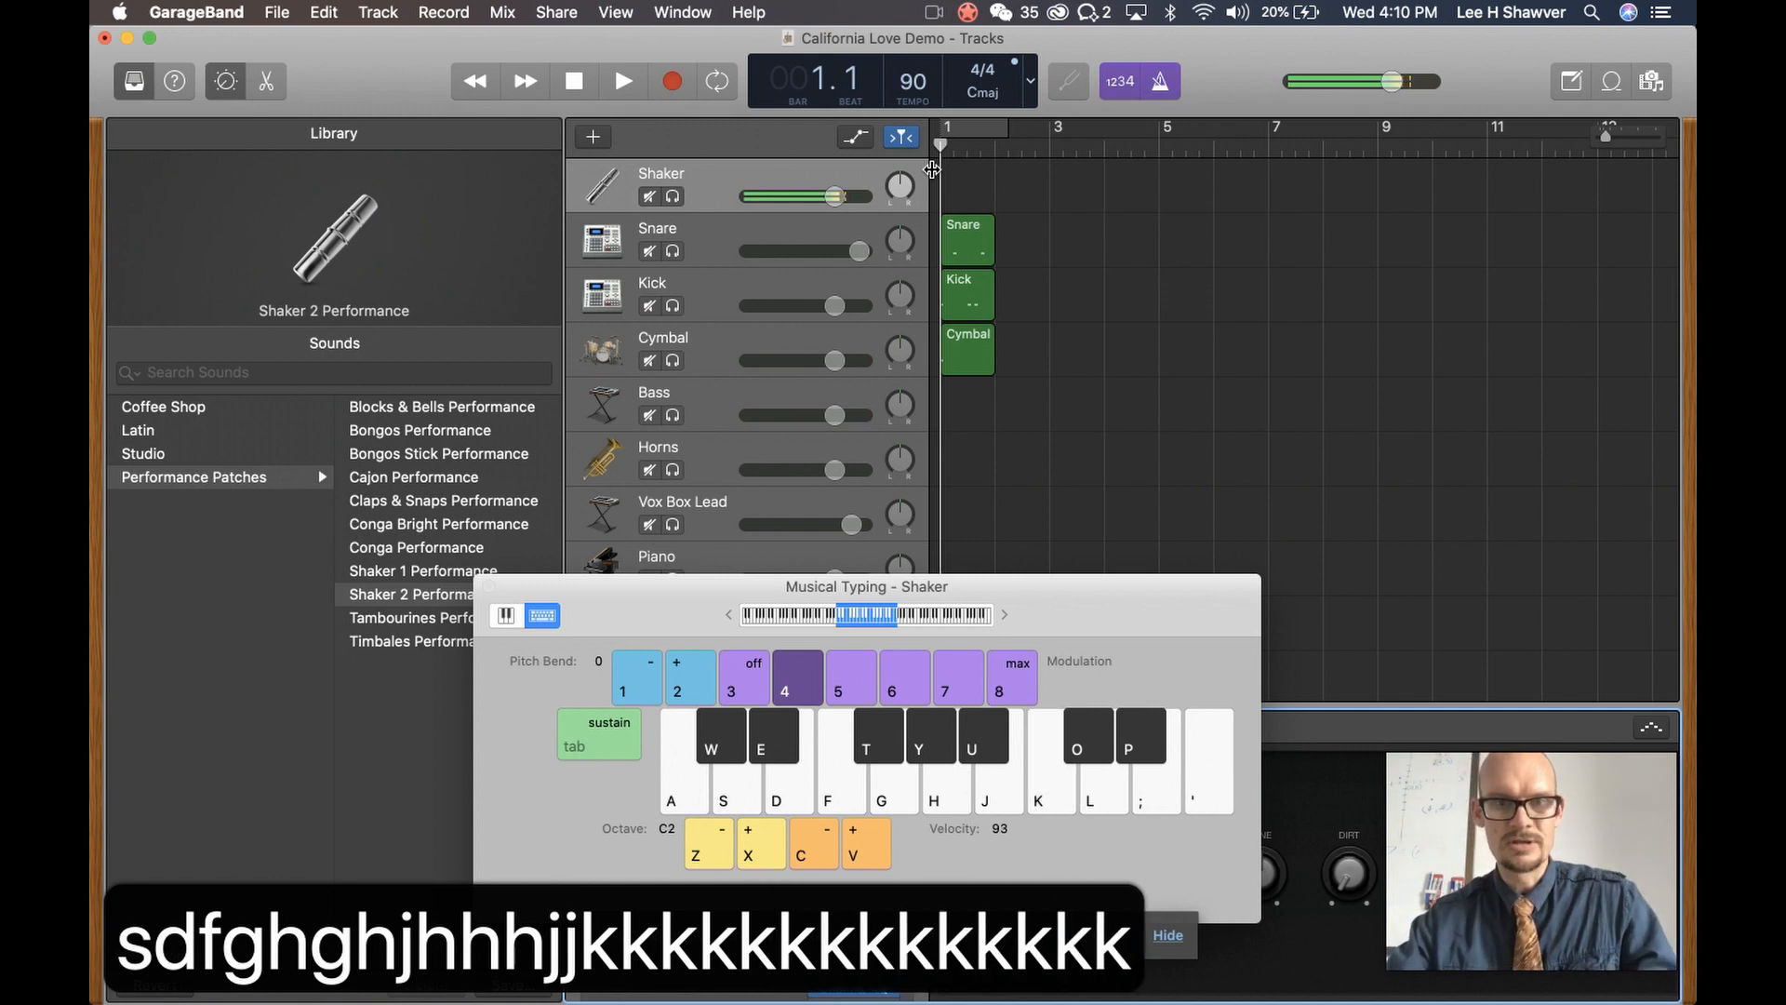
{"action": "key", "text": "k"}
{"action": "key", "text": "Return"}
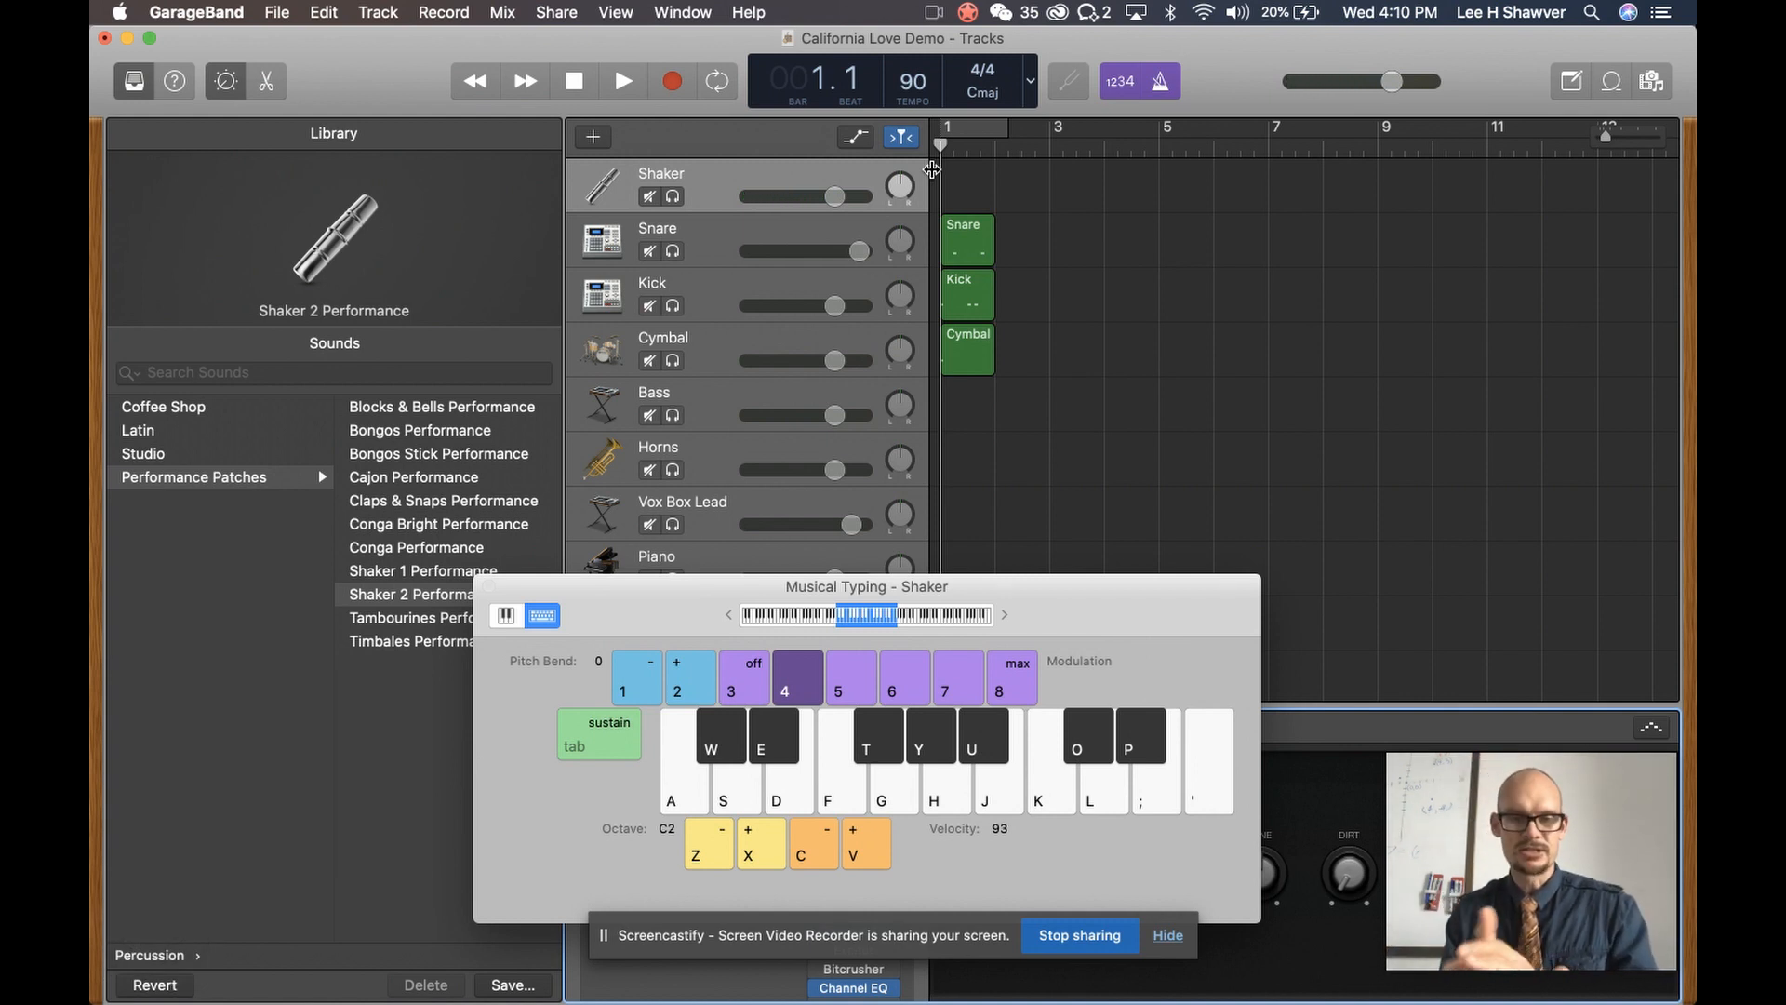
{"action": "key", "text": "k"}
{"action": "key", "text": "k"}
{"action": "key", "text": "k"}
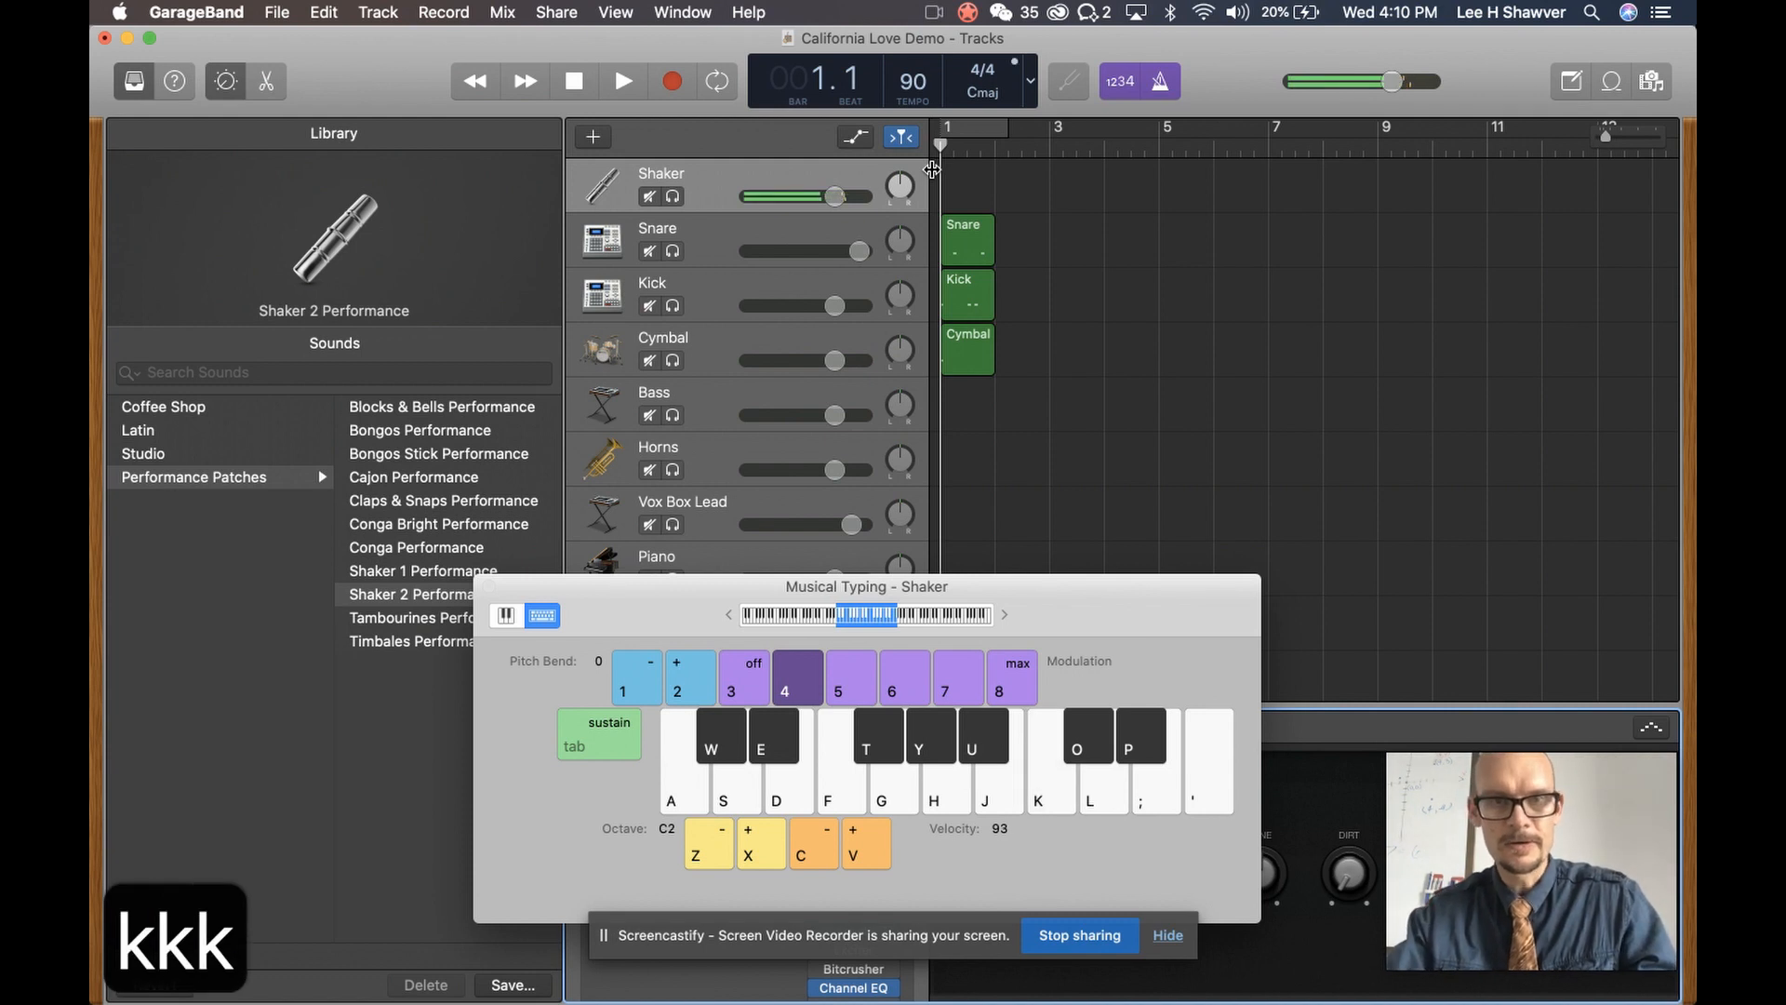
Try to record one bar of repeated C3 shaker hits, undo the take and return to the start
{"action": "key", "text": "r"}
{"action": "key", "text": "super+z"}
{"action": "key", "text": "Return"}
{"action": "key", "text": "r"}
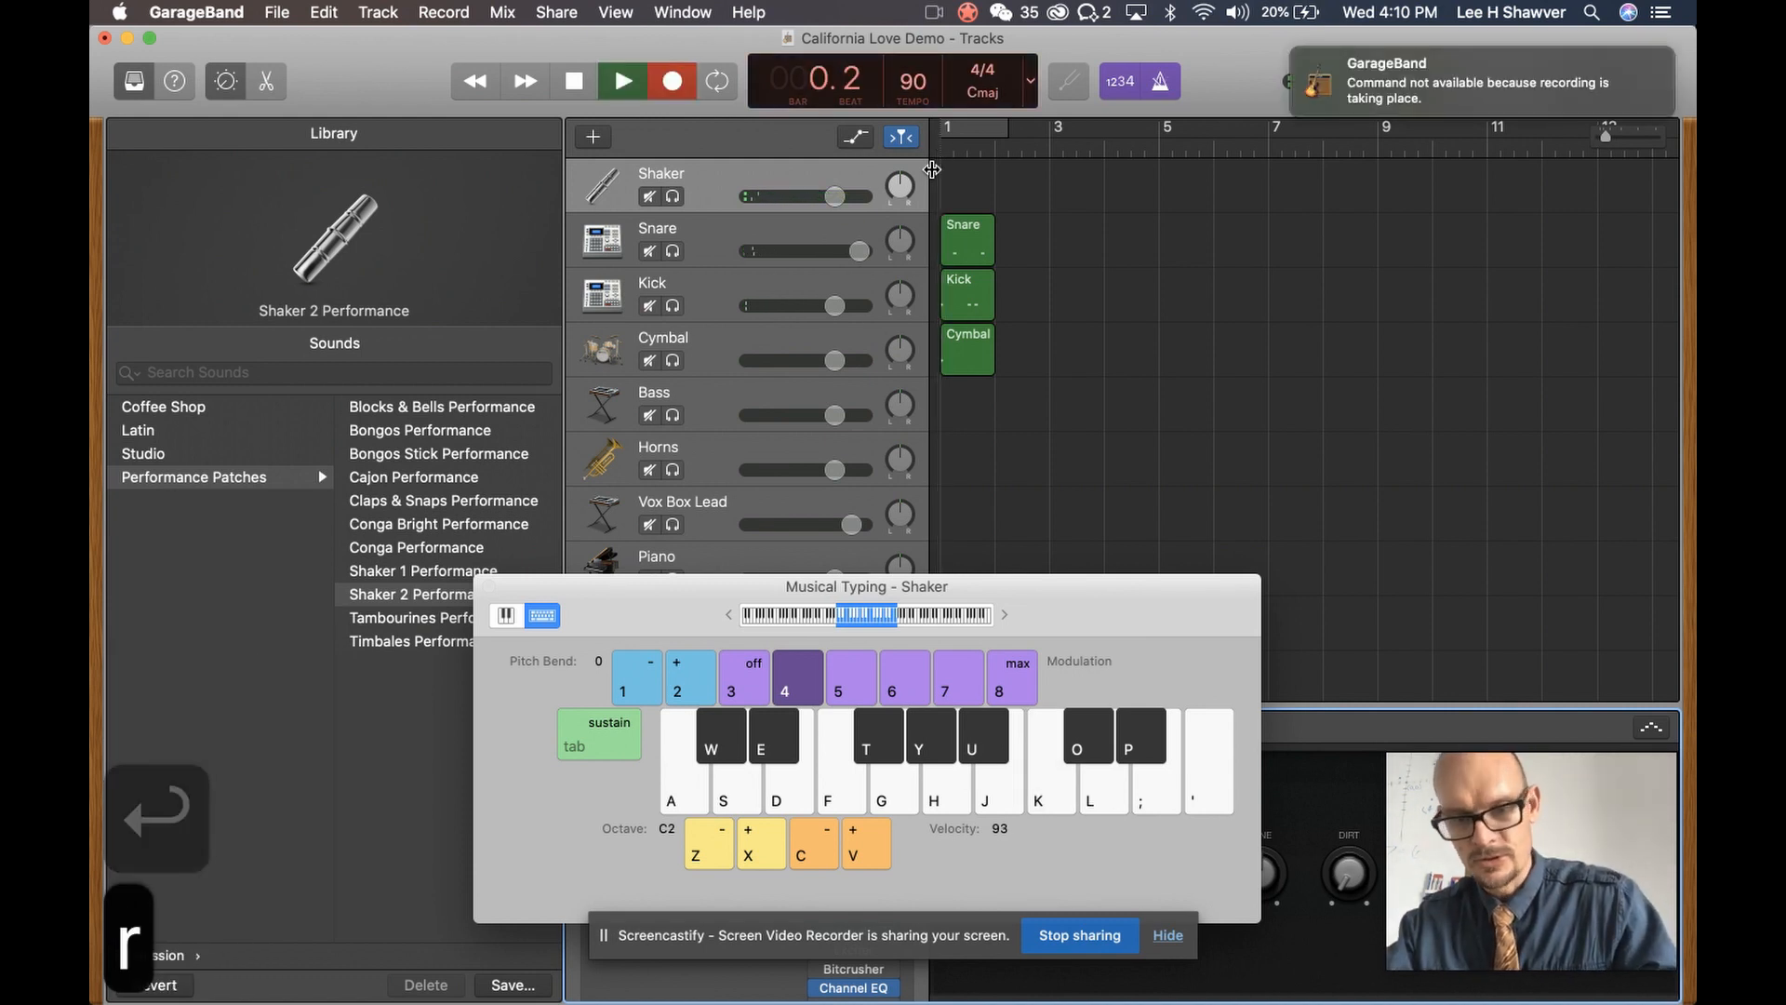
{"action": "key", "text": "k"}
{"action": "key", "text": "k"}
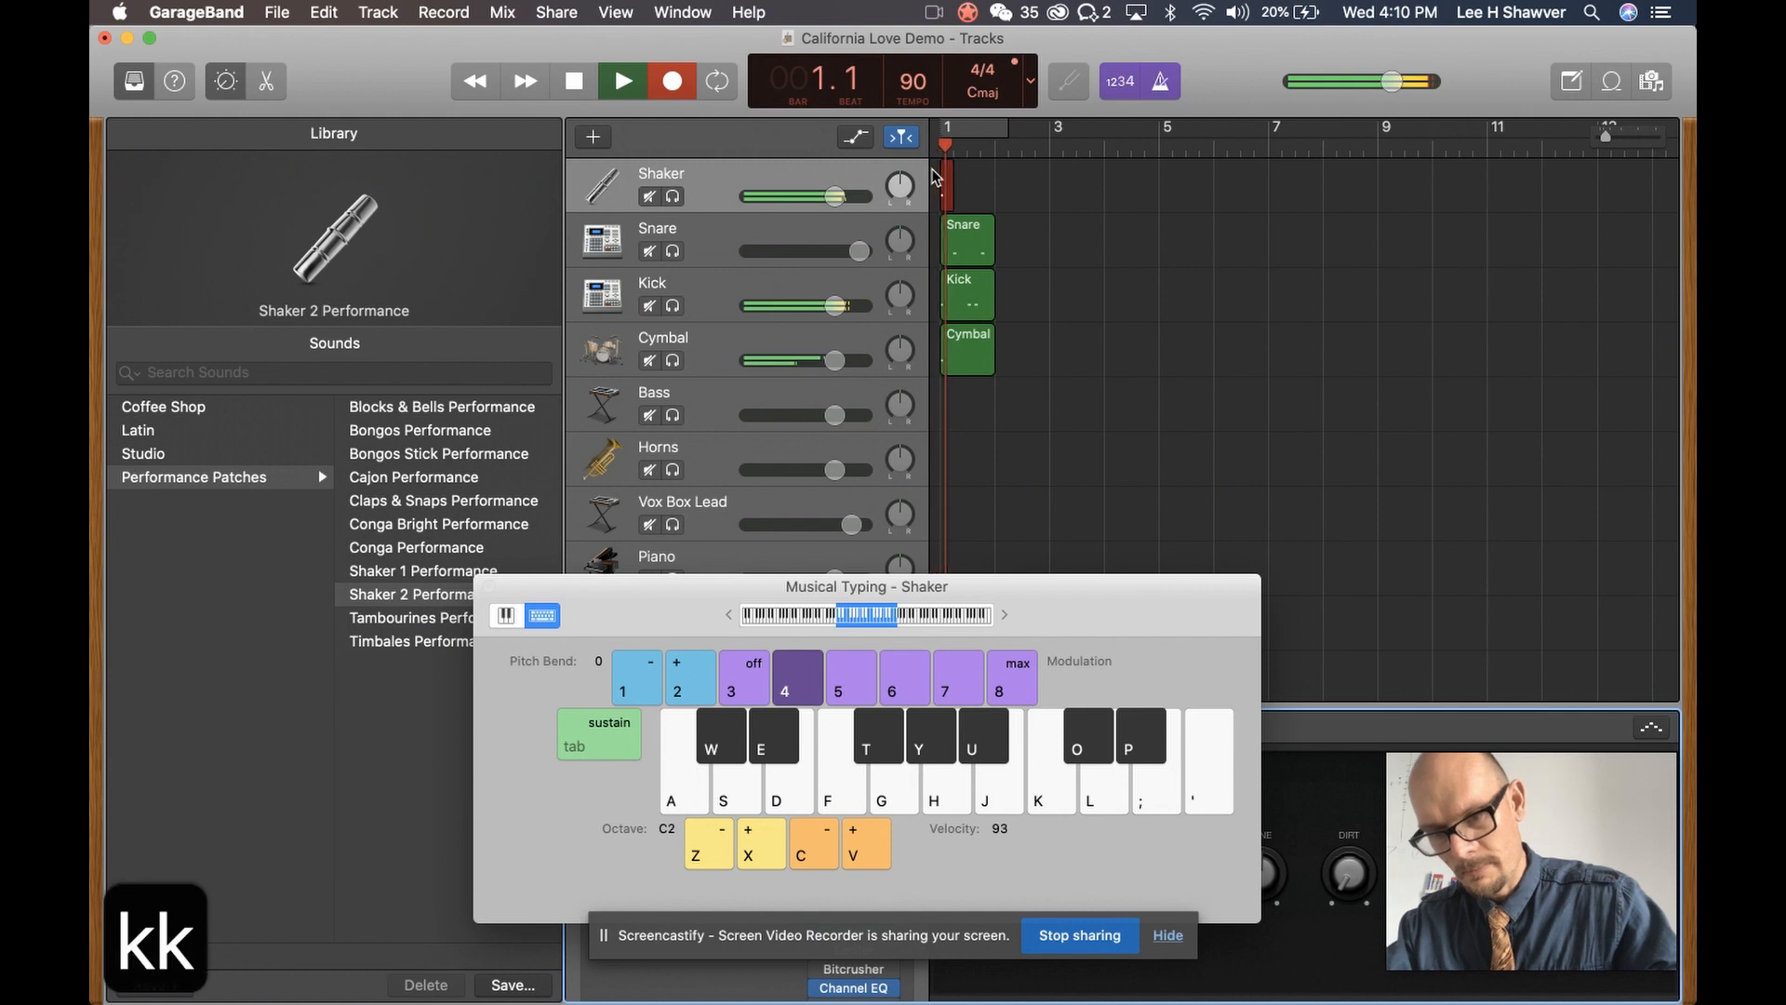
{"action": "key", "text": "k"}
{"action": "key", "text": "k"}
{"action": "key", "text": "k"}
{"action": "key", "text": "k"}
{"action": "key", "text": "k"}
{"action": "key", "text": "k"}
{"action": "key", "text": "k"}
{"action": "key", "text": "k"}
{"action": "key", "text": "space"}
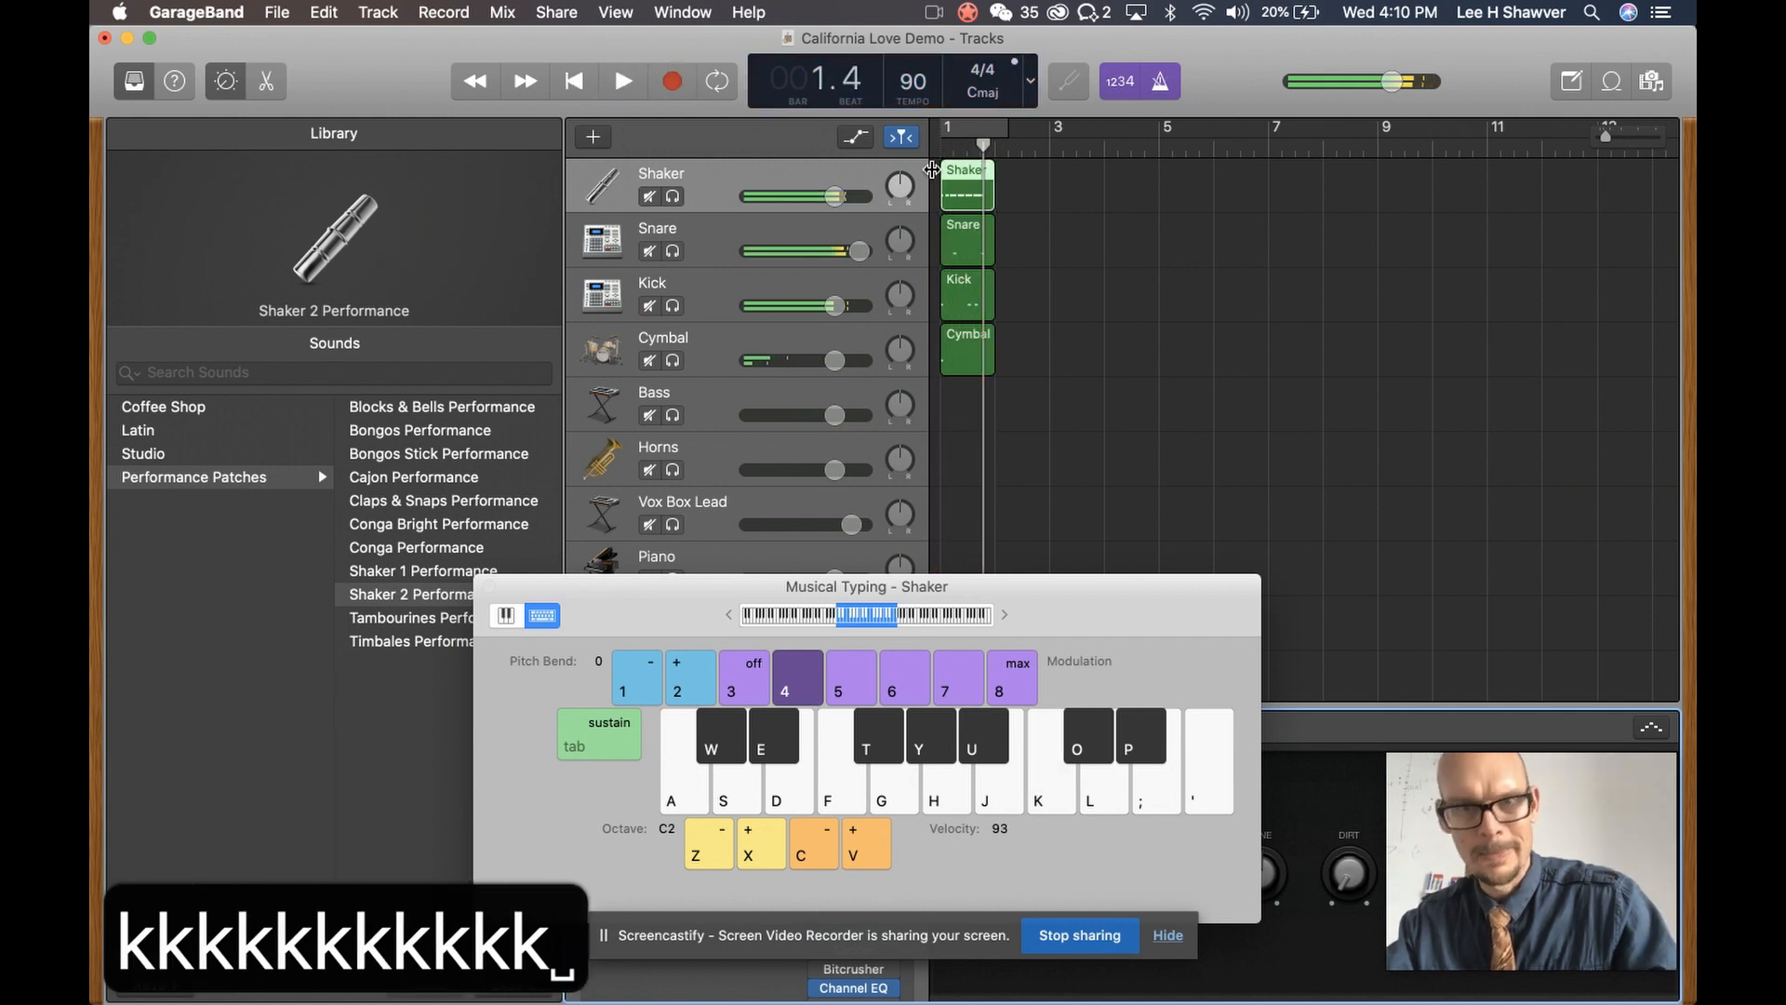
{"action": "key", "text": "super+z"}
{"action": "key", "text": "Return"}
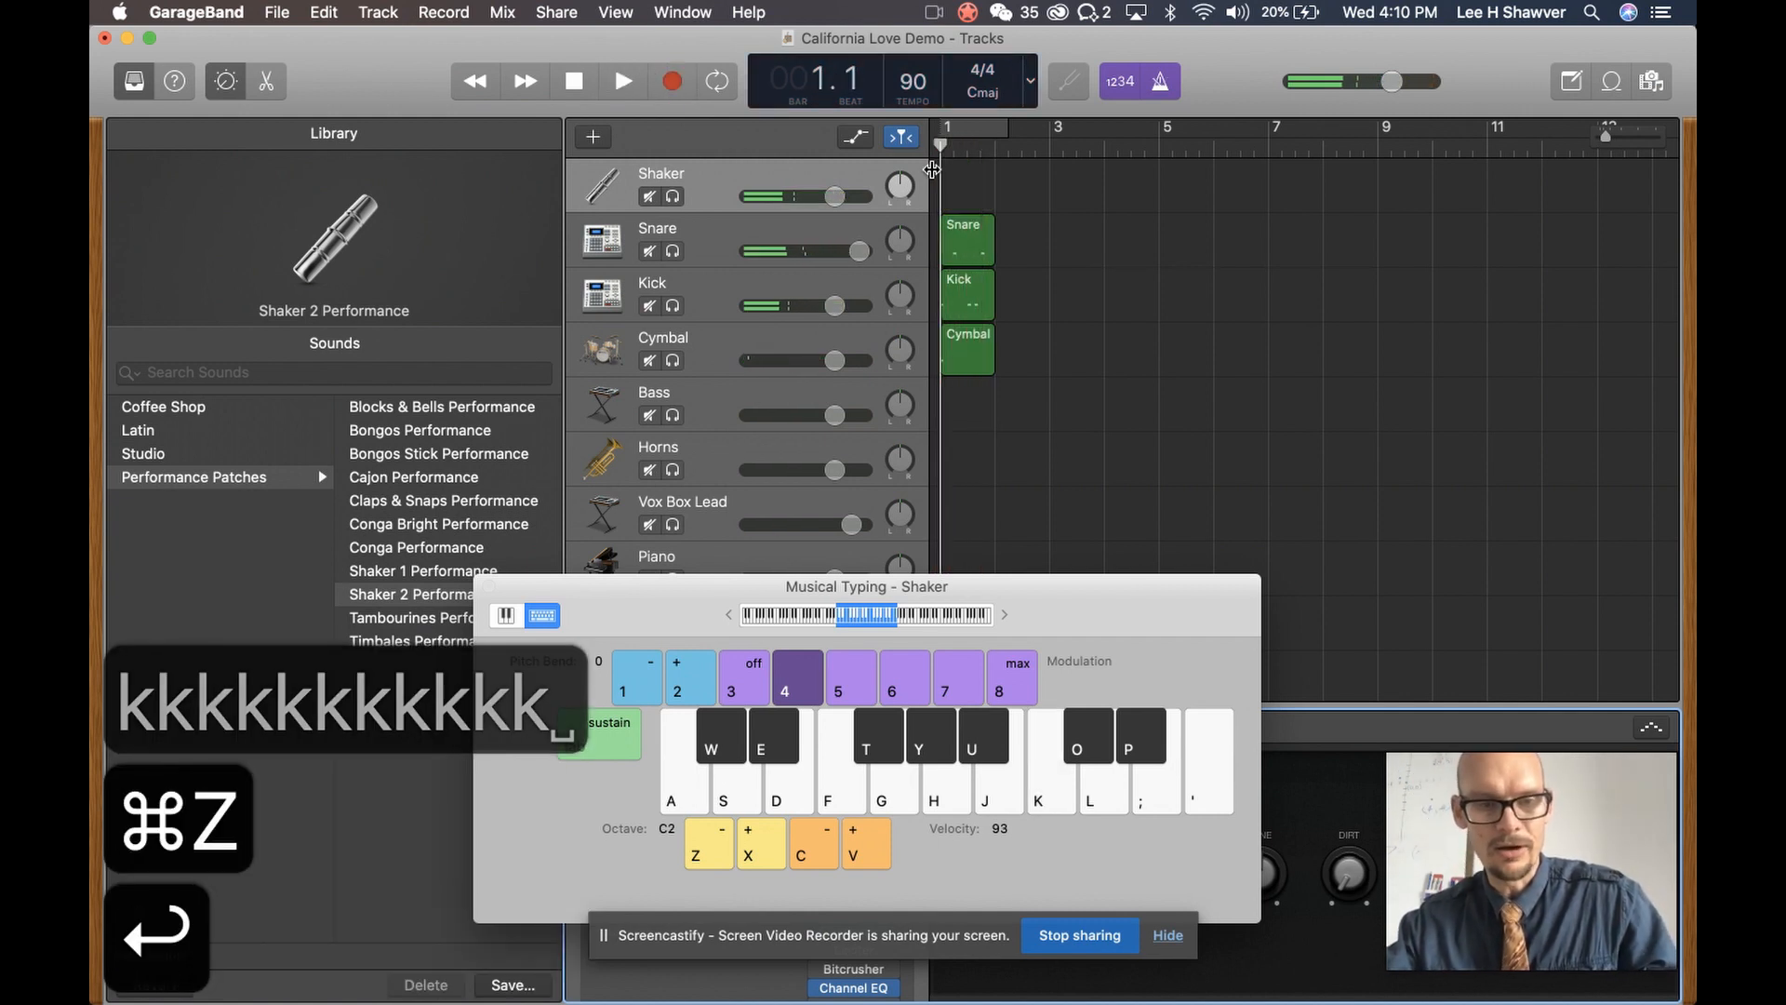
Try a second Shaker take of repeated C3 hits from bar 1 and return the playhead to the start
{"action": "key", "text": "r"}
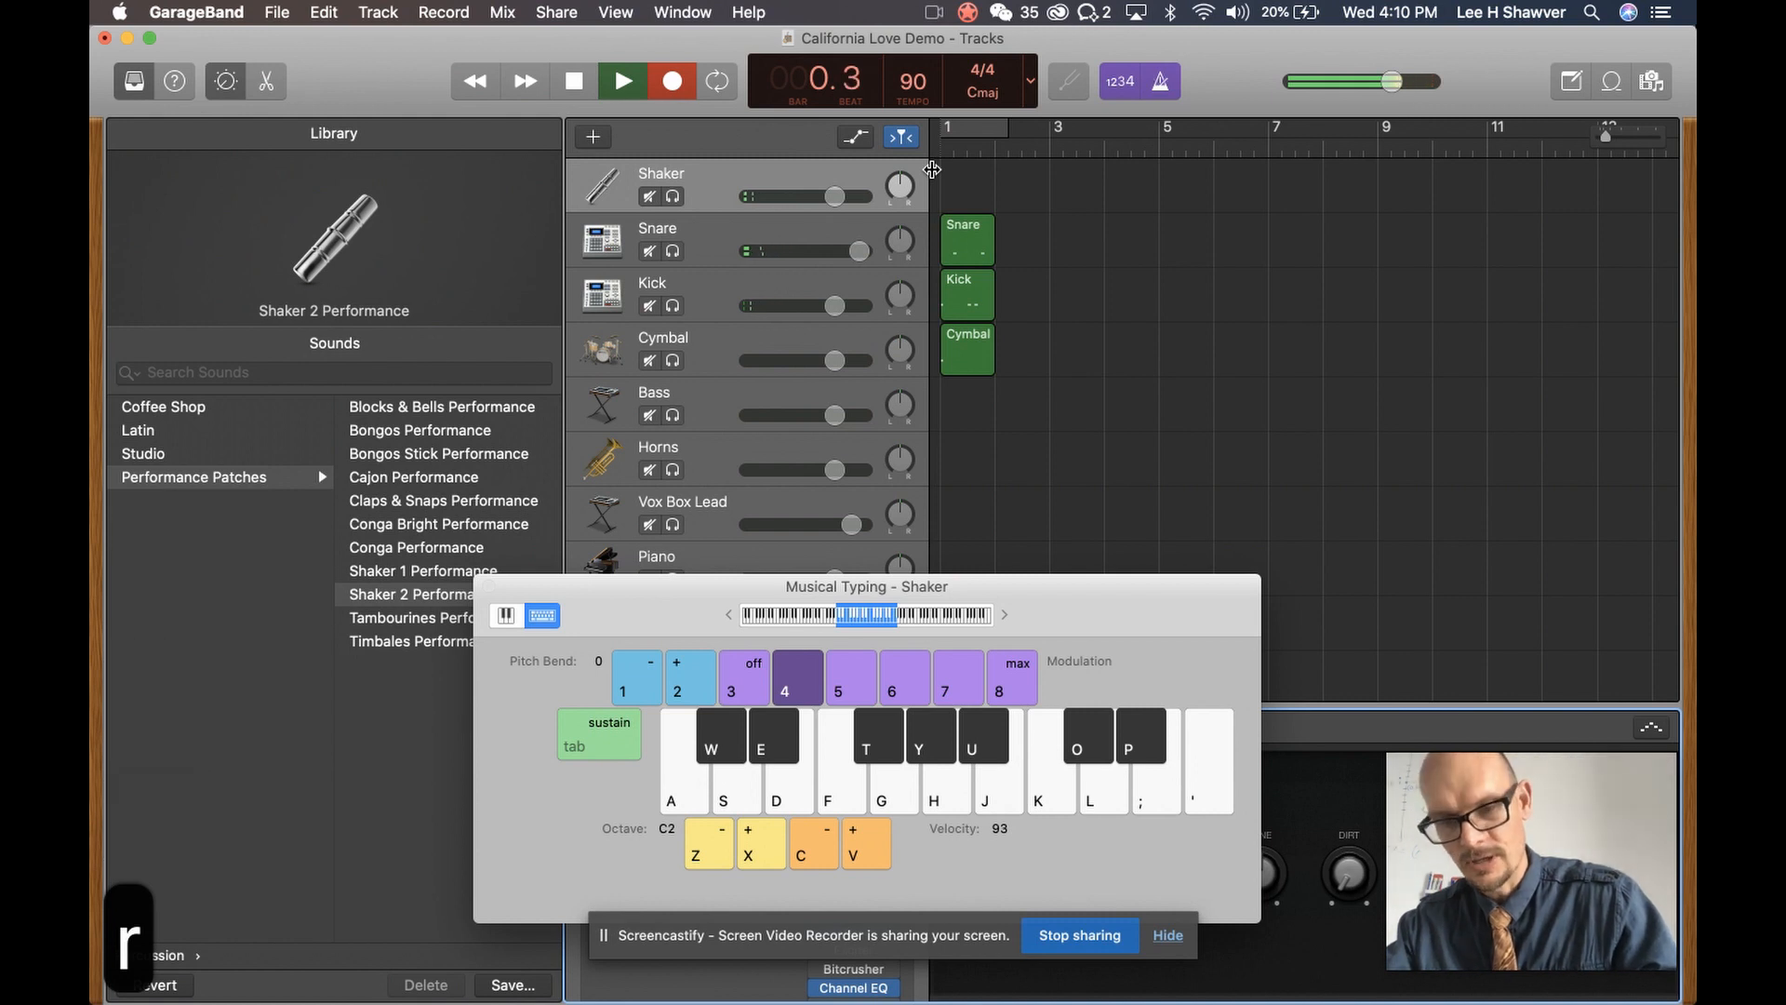
{"action": "key", "text": "k"}
{"action": "key", "text": "k"}
{"action": "key", "text": "k"}
{"action": "key", "text": "k"}
{"action": "key", "text": "k"}
{"action": "key", "text": "k"}
{"action": "key", "text": "k"}
{"action": "key", "text": "k"}
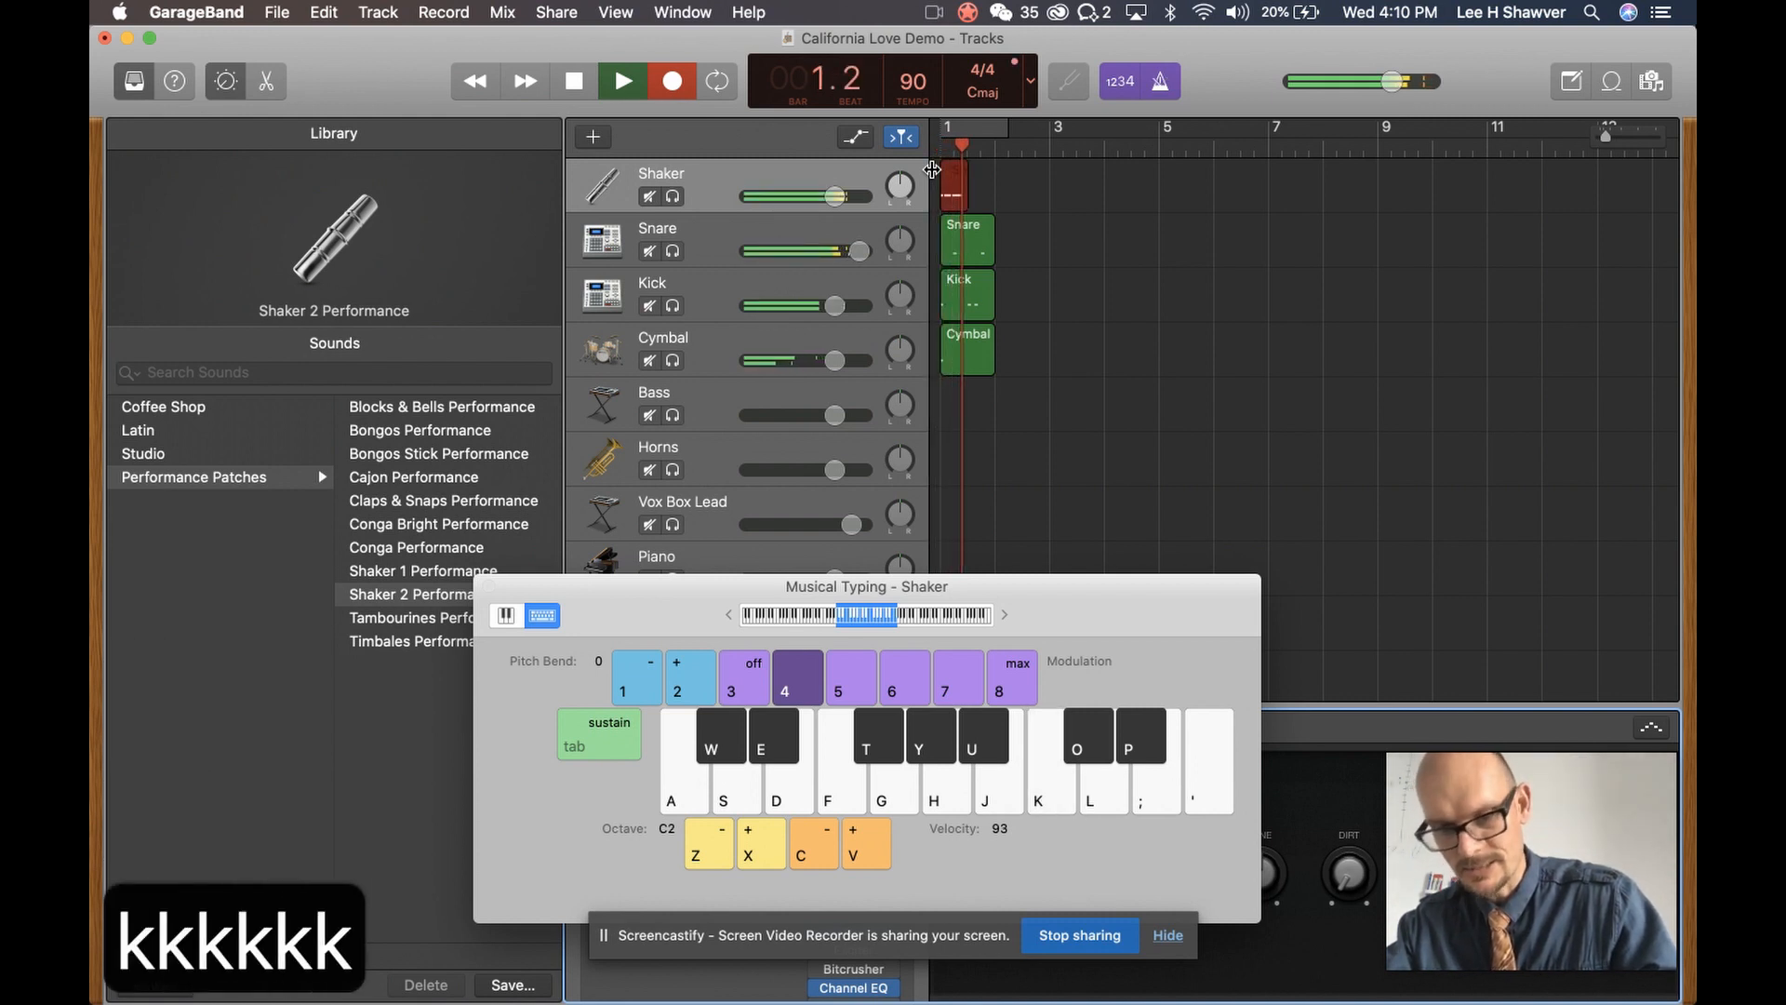
{"action": "key", "text": "k"}
{"action": "key", "text": "k"}
{"action": "key", "text": "k"}
{"action": "key", "text": "Return"}
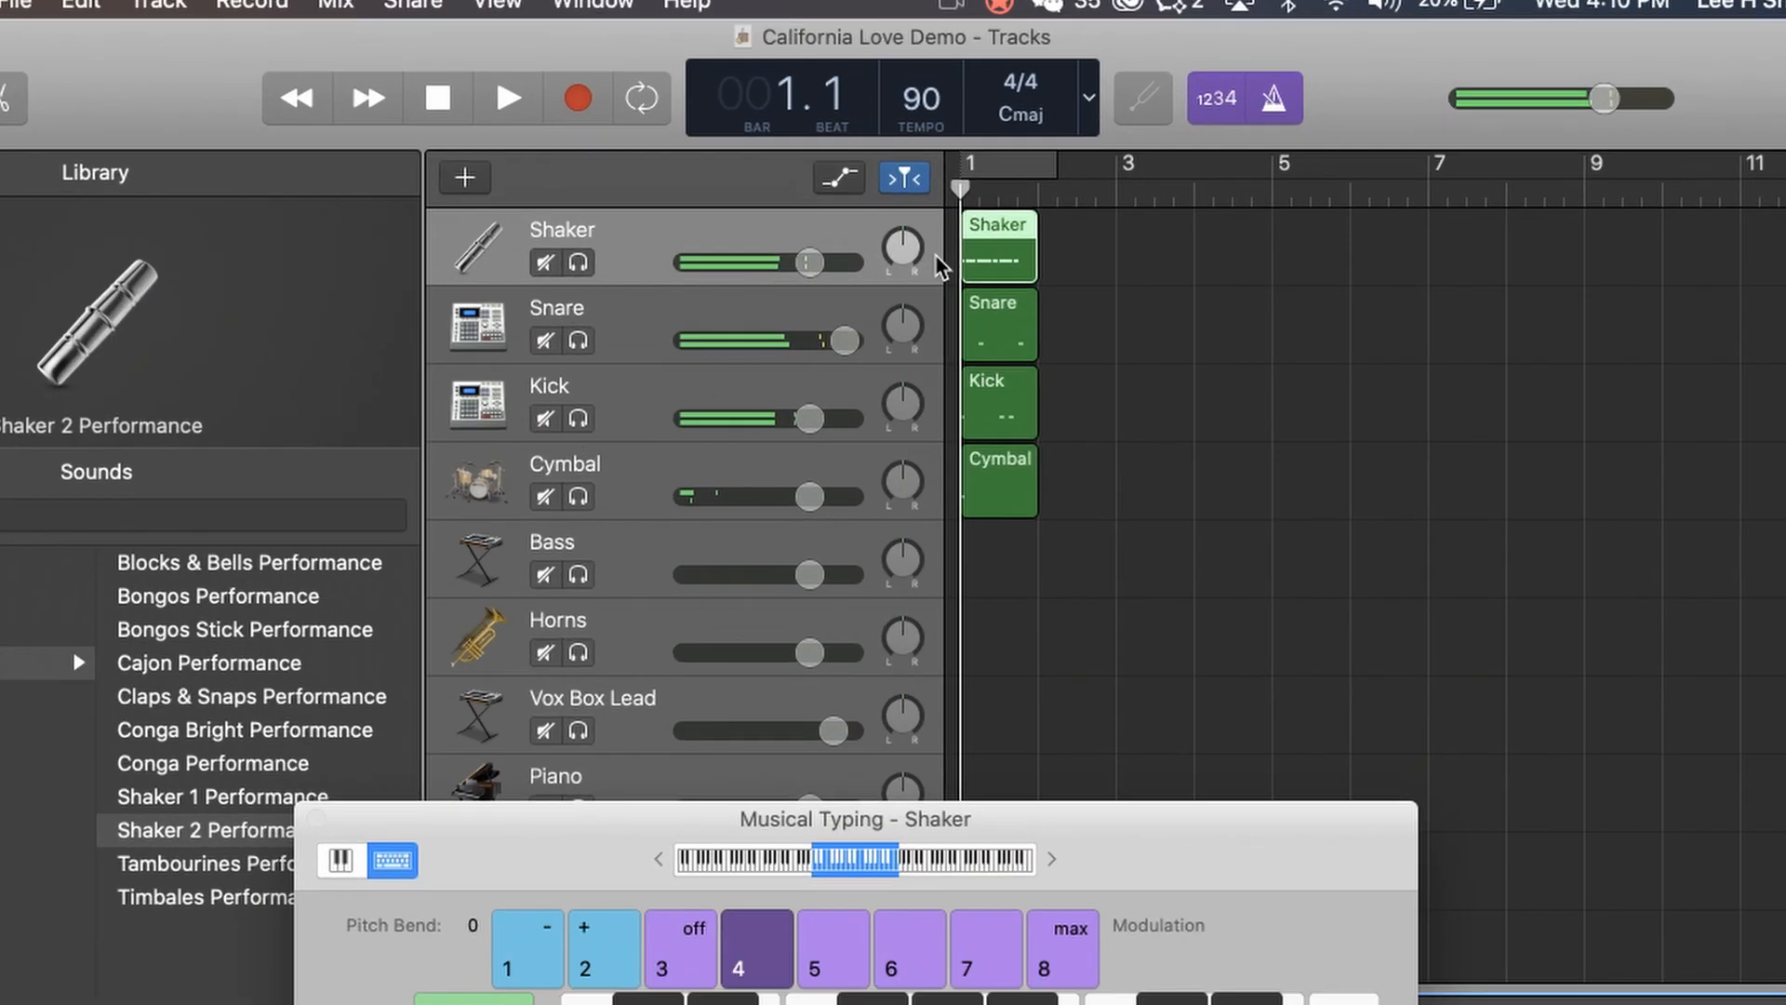
Discard the last Shaker take and lower the project tempo to 58
{"action": "double_click", "coordinate": [958, 128]}
{"action": "type", "text": "66"}
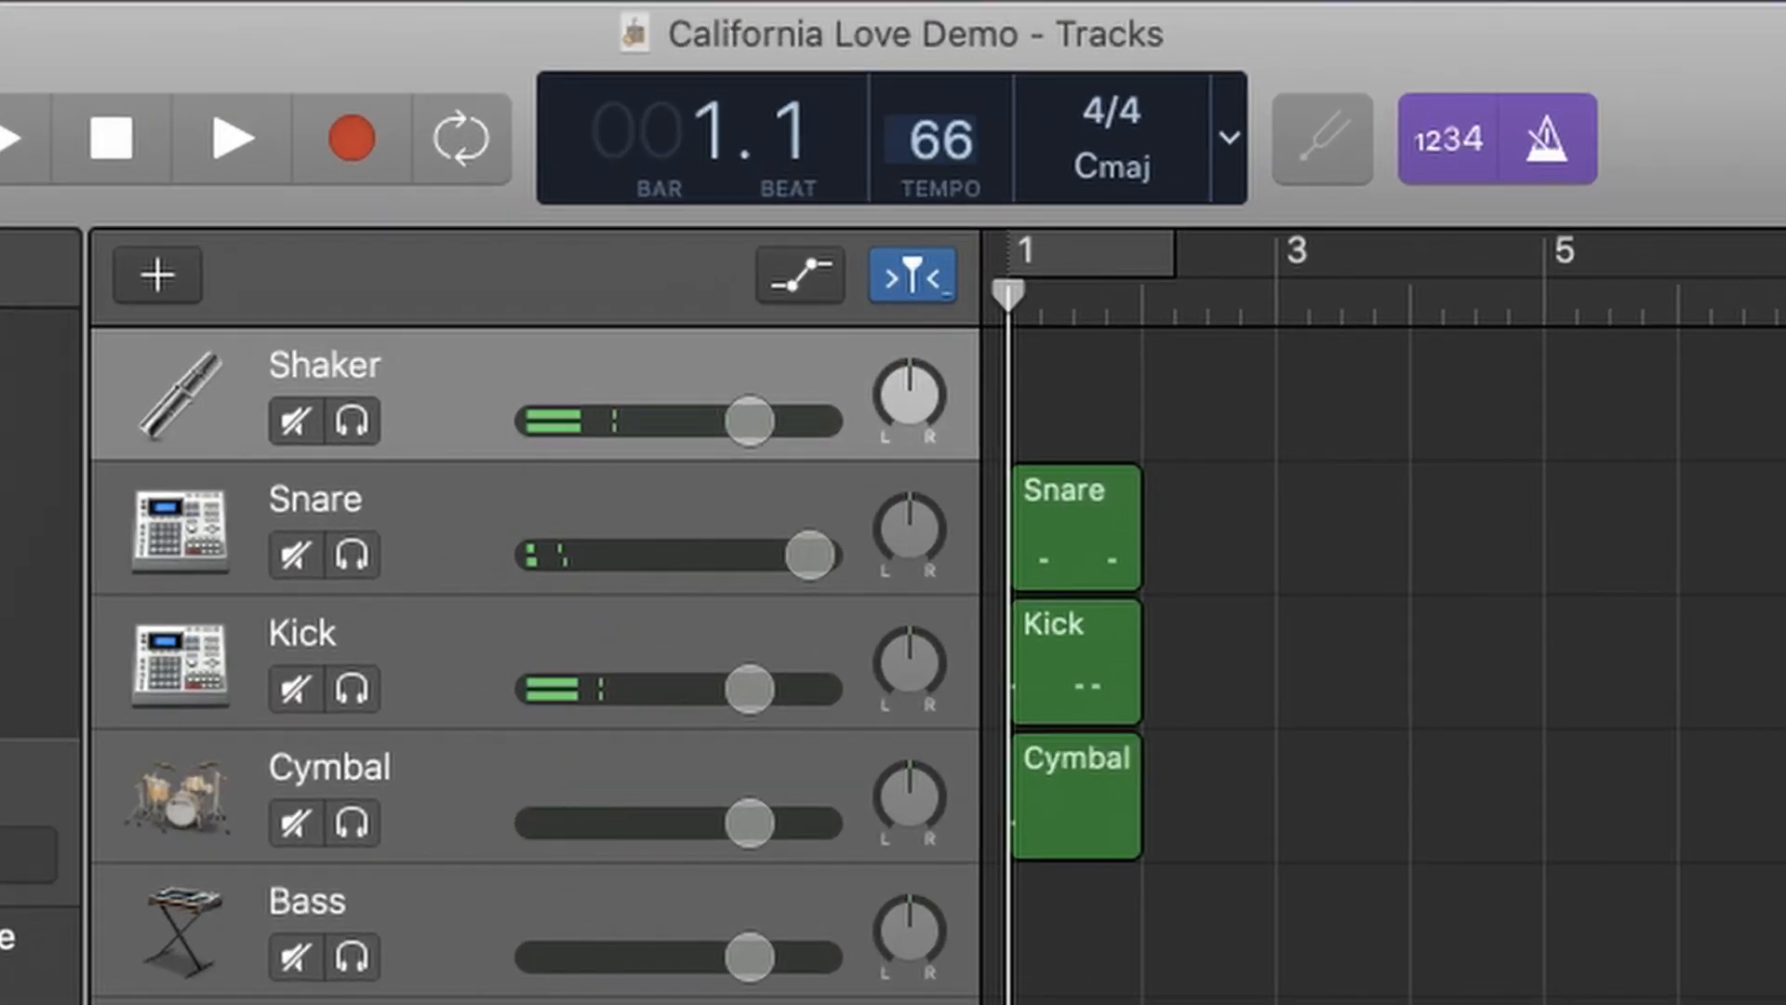
{"action": "key", "text": "Return"}
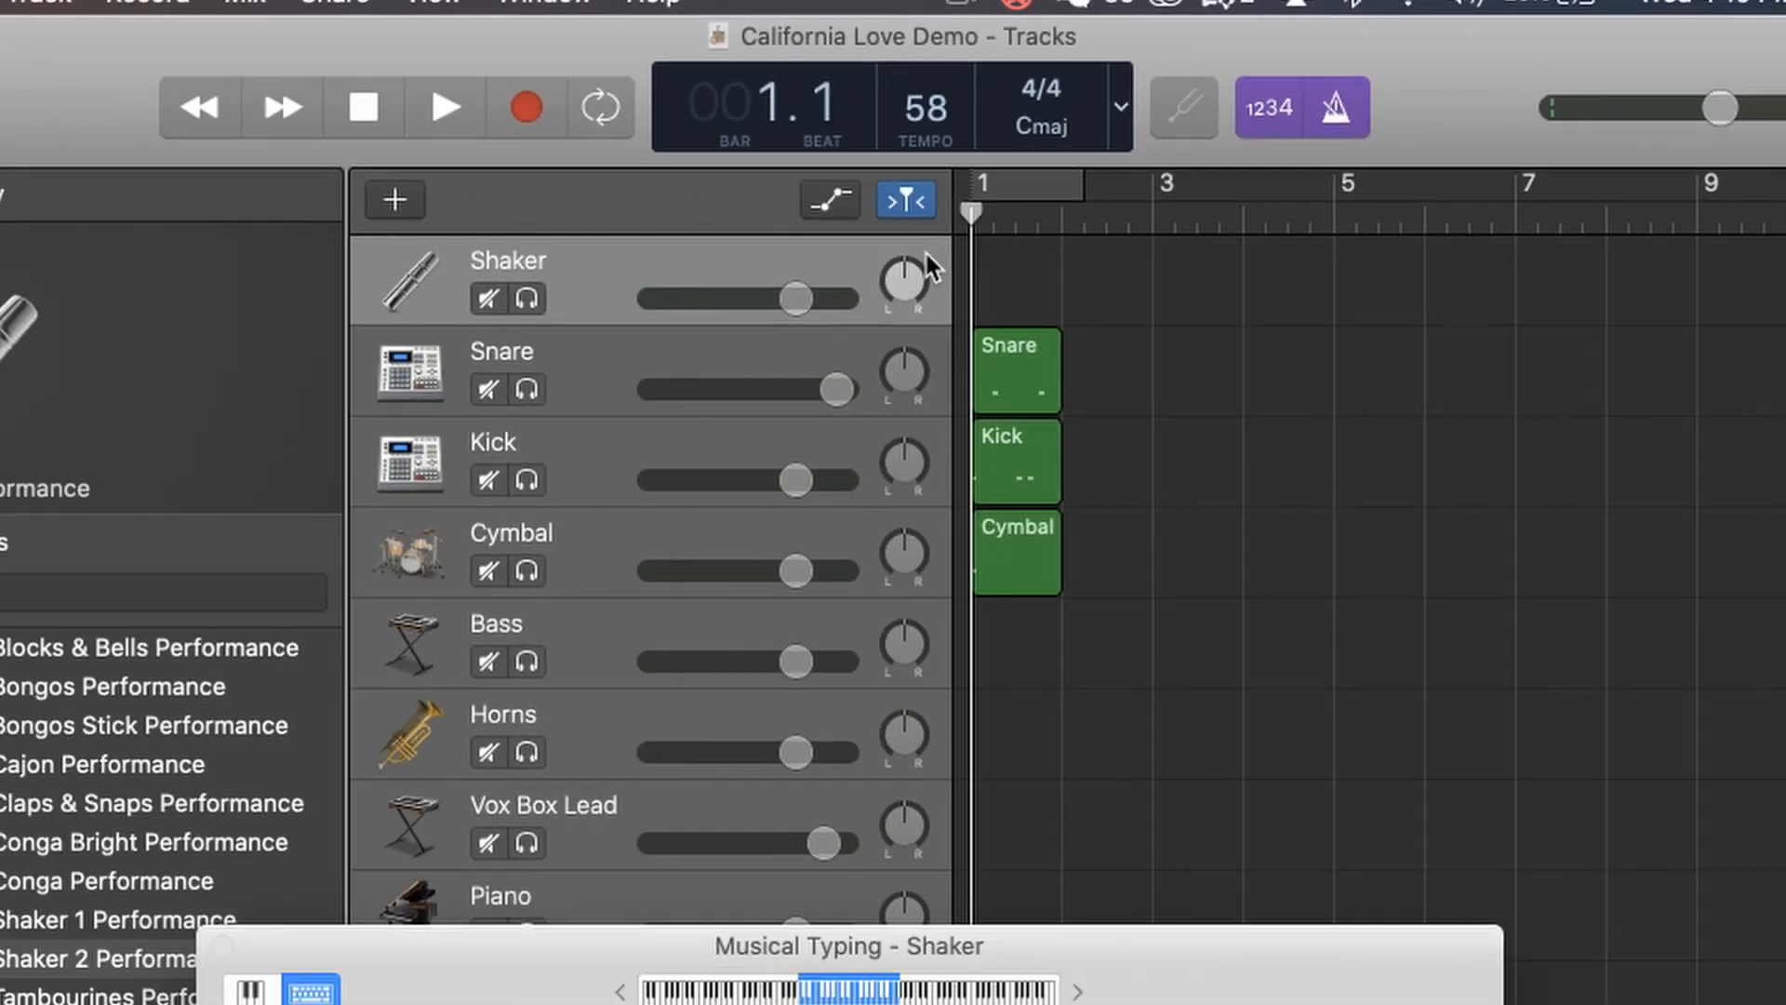
Play the beat from the start at the slower tempo to count the eighth notes and return to bar 1
{"action": "key", "text": "space"}
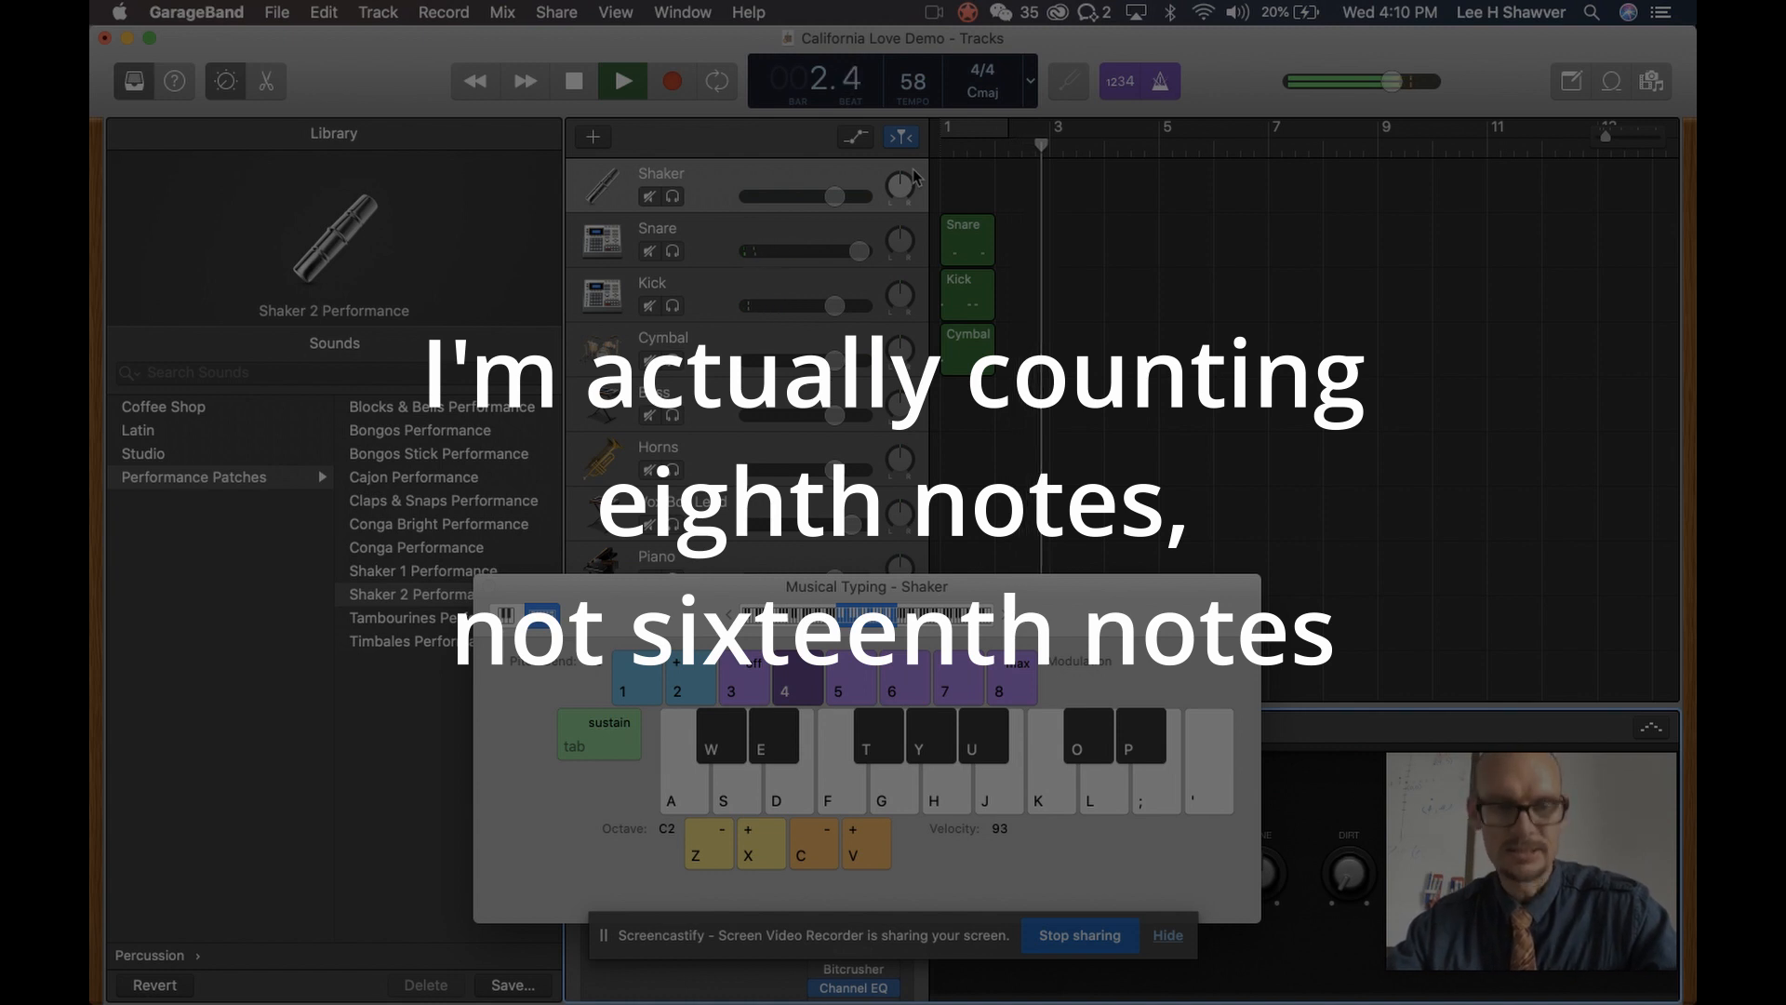
{"action": "key", "text": "Return"}
{"action": "key", "text": "space"}
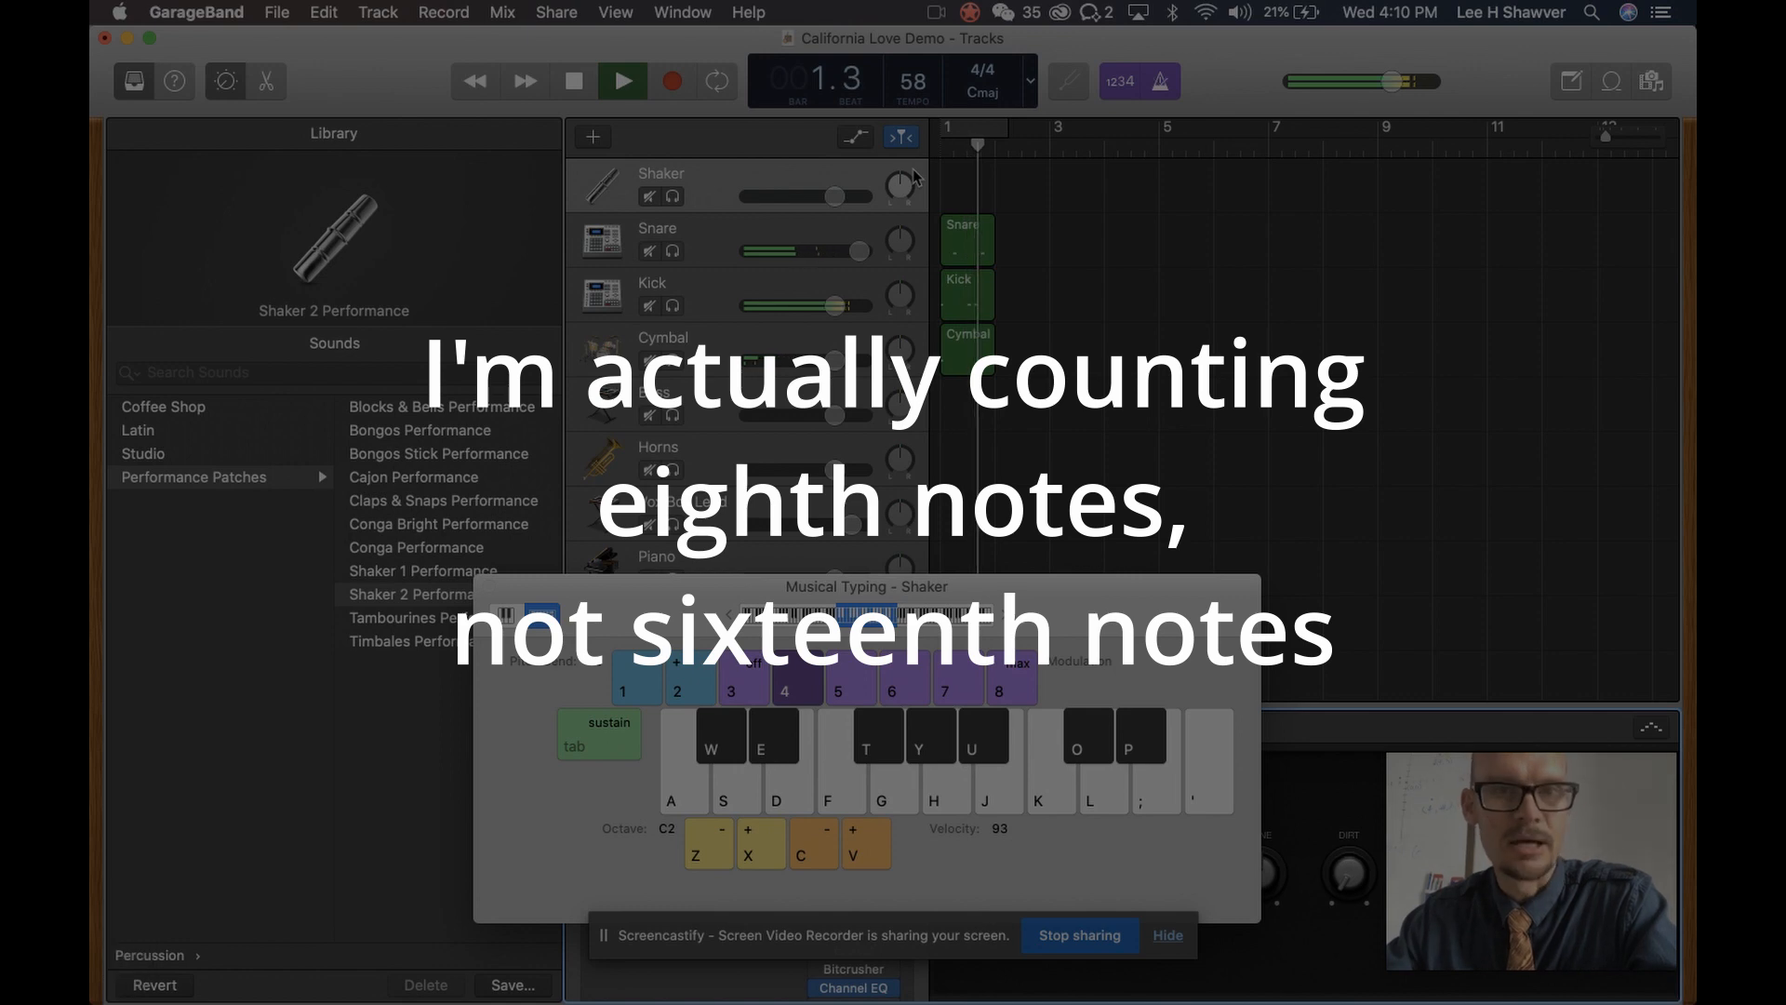
{"action": "key", "text": "Return"}
{"action": "key", "text": "Return"}
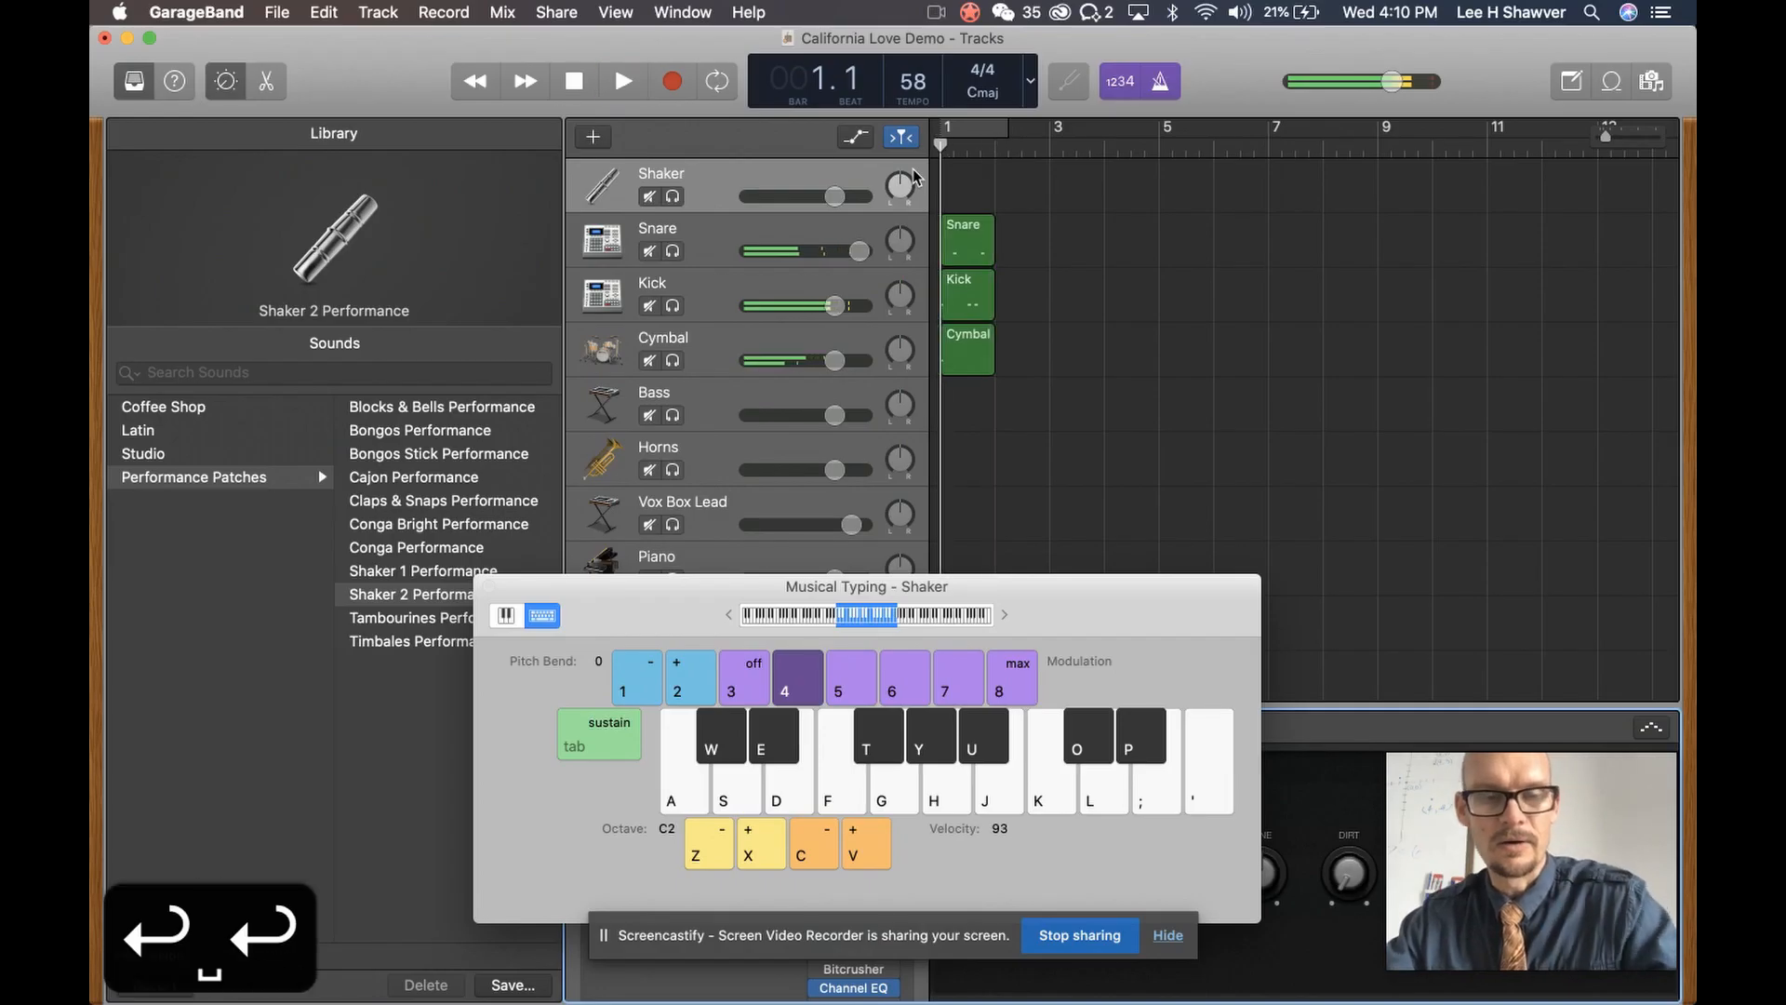
Record a one-bar Shaker region of evenly spaced eighth-note C3 hits starting on beat 1
{"action": "key", "text": "r"}
{"action": "key", "text": "k"}
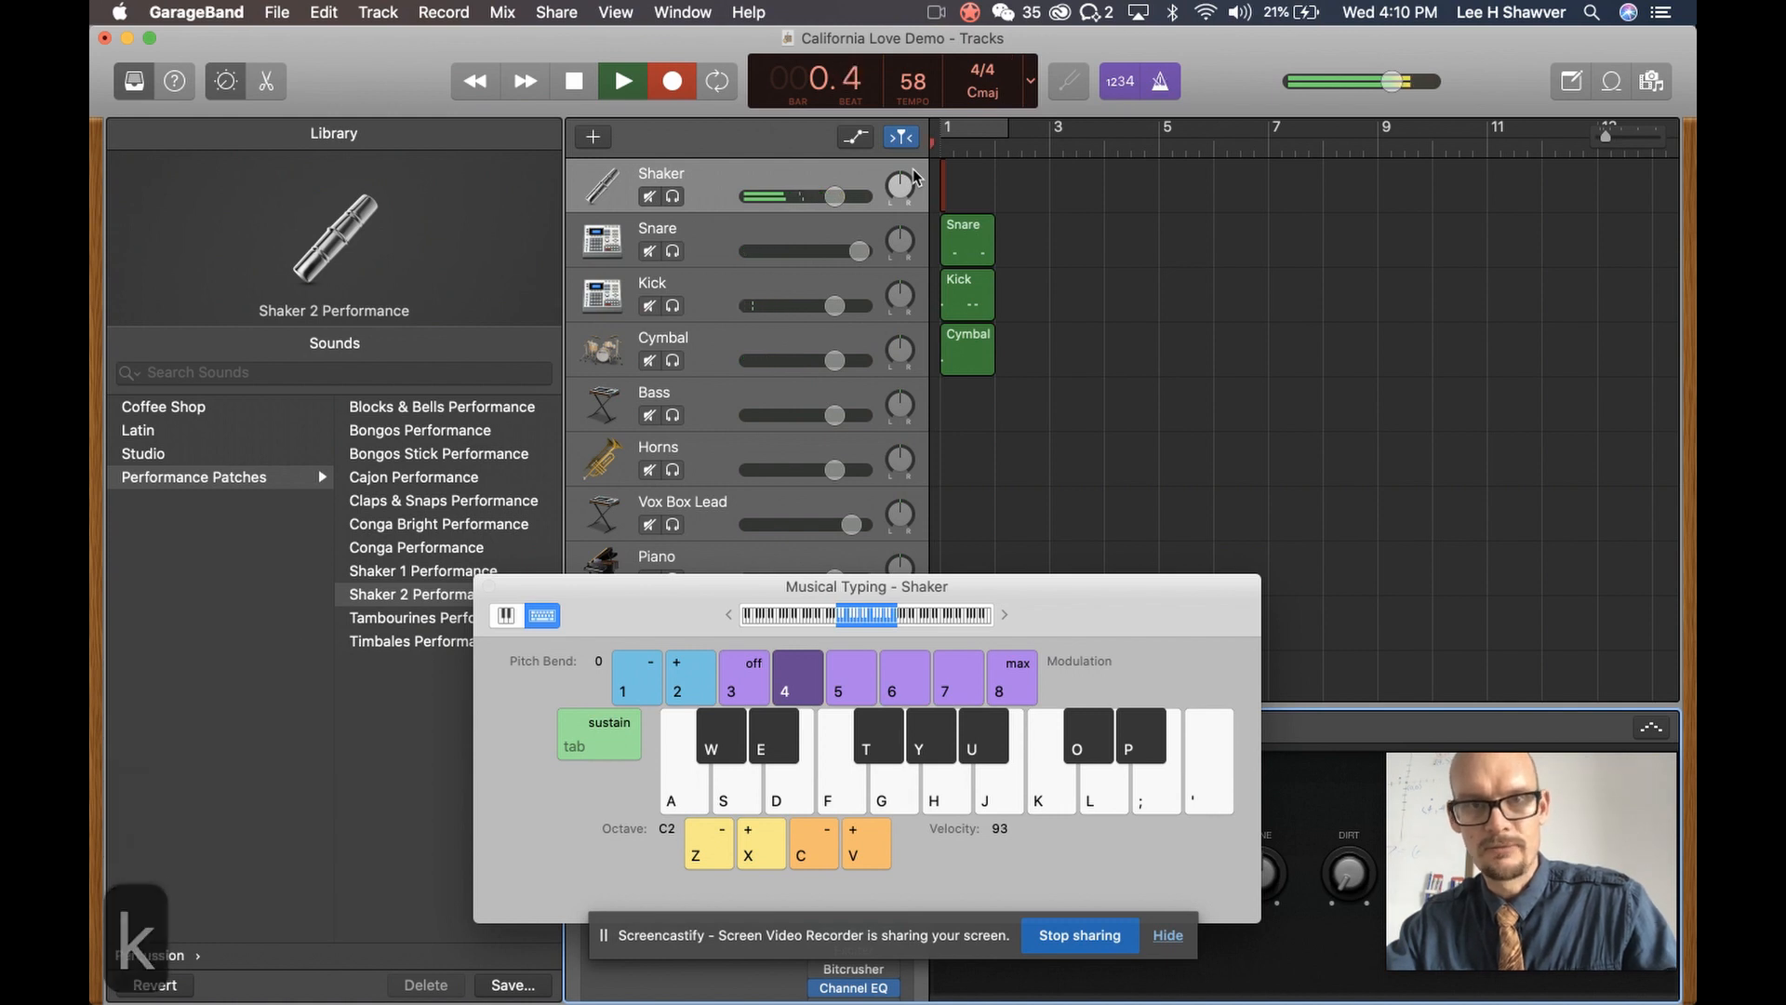
{"action": "key", "text": "k"}
{"action": "key", "text": "k"}
{"action": "key", "text": "k"}
{"action": "key", "text": "k"}
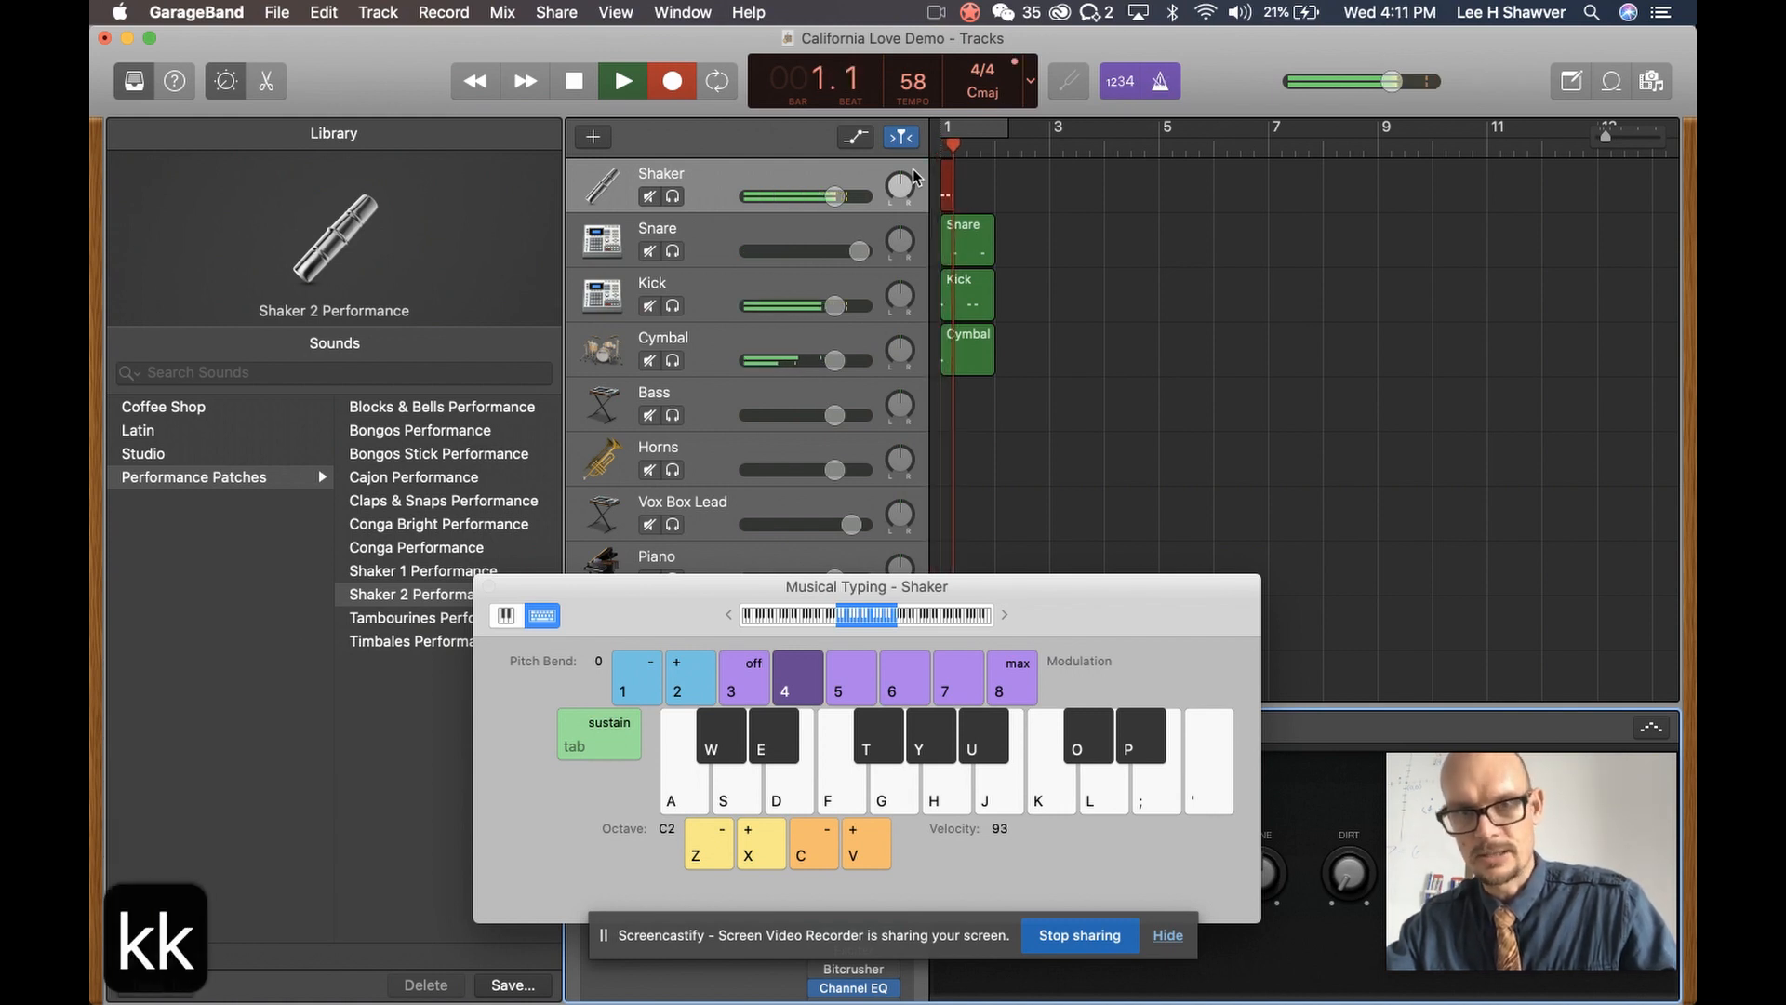
{"action": "key", "text": "k"}
{"action": "key", "text": "k"}
{"action": "key", "text": "k"}
{"action": "key", "text": "k"}
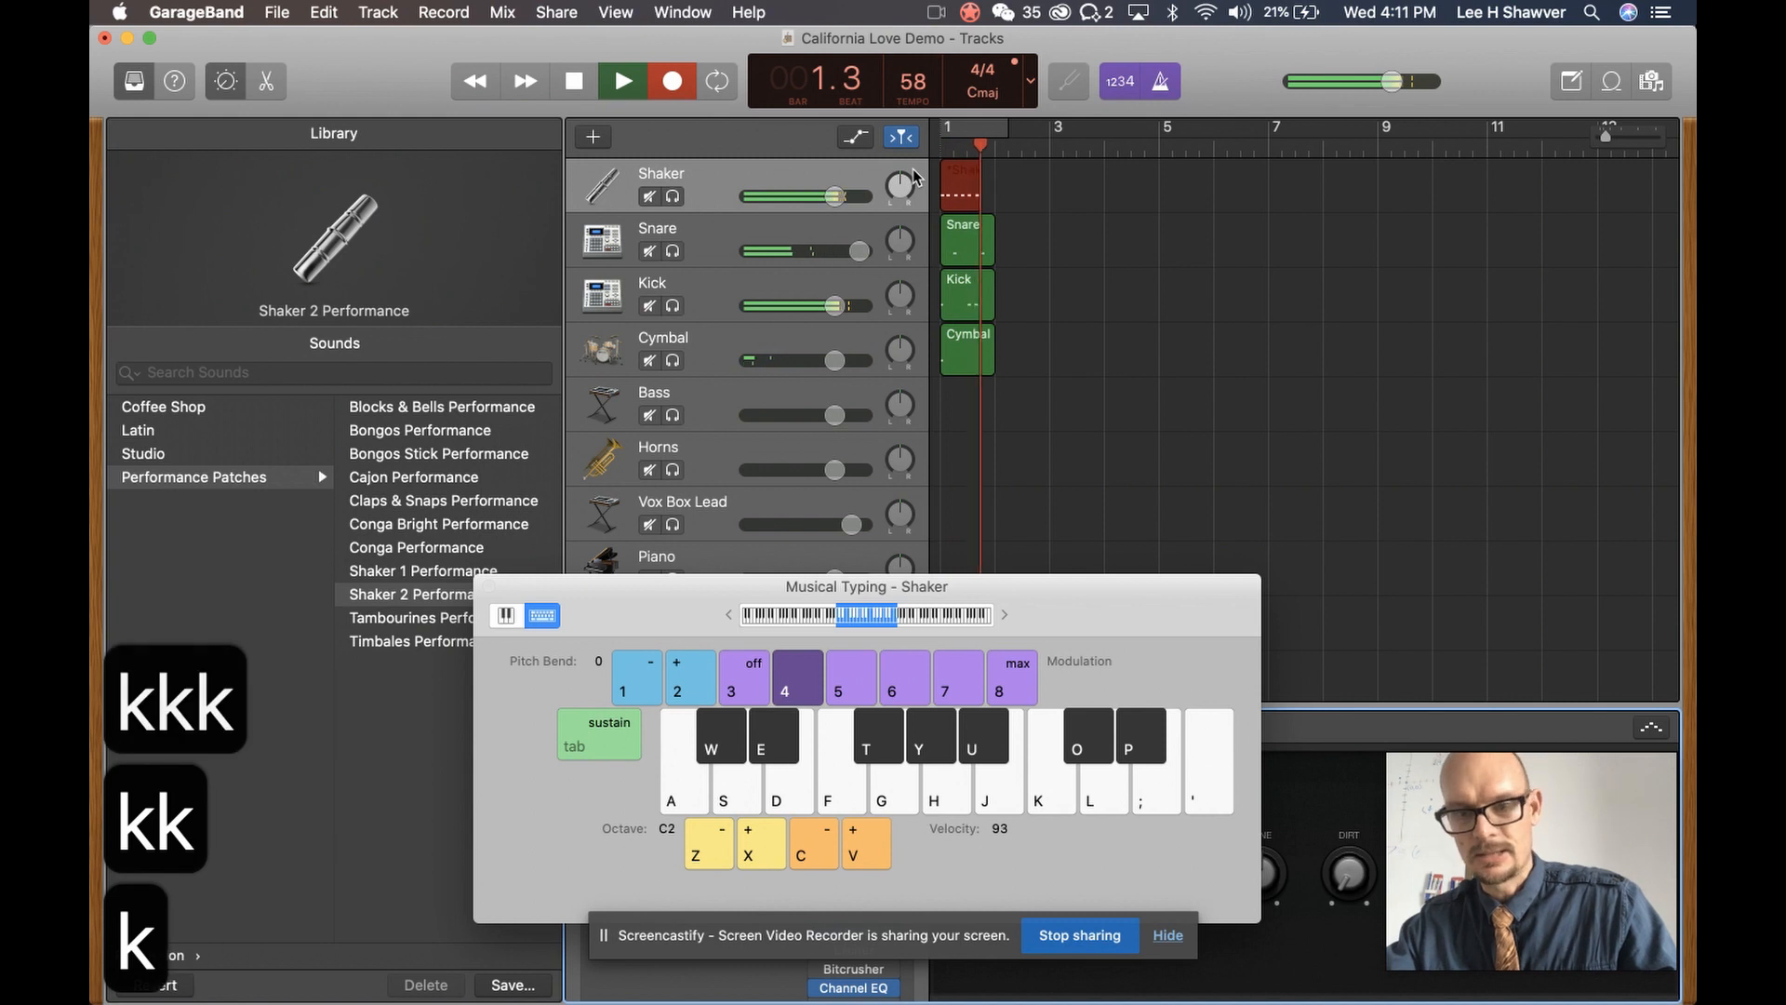
{"action": "key", "text": "space"}
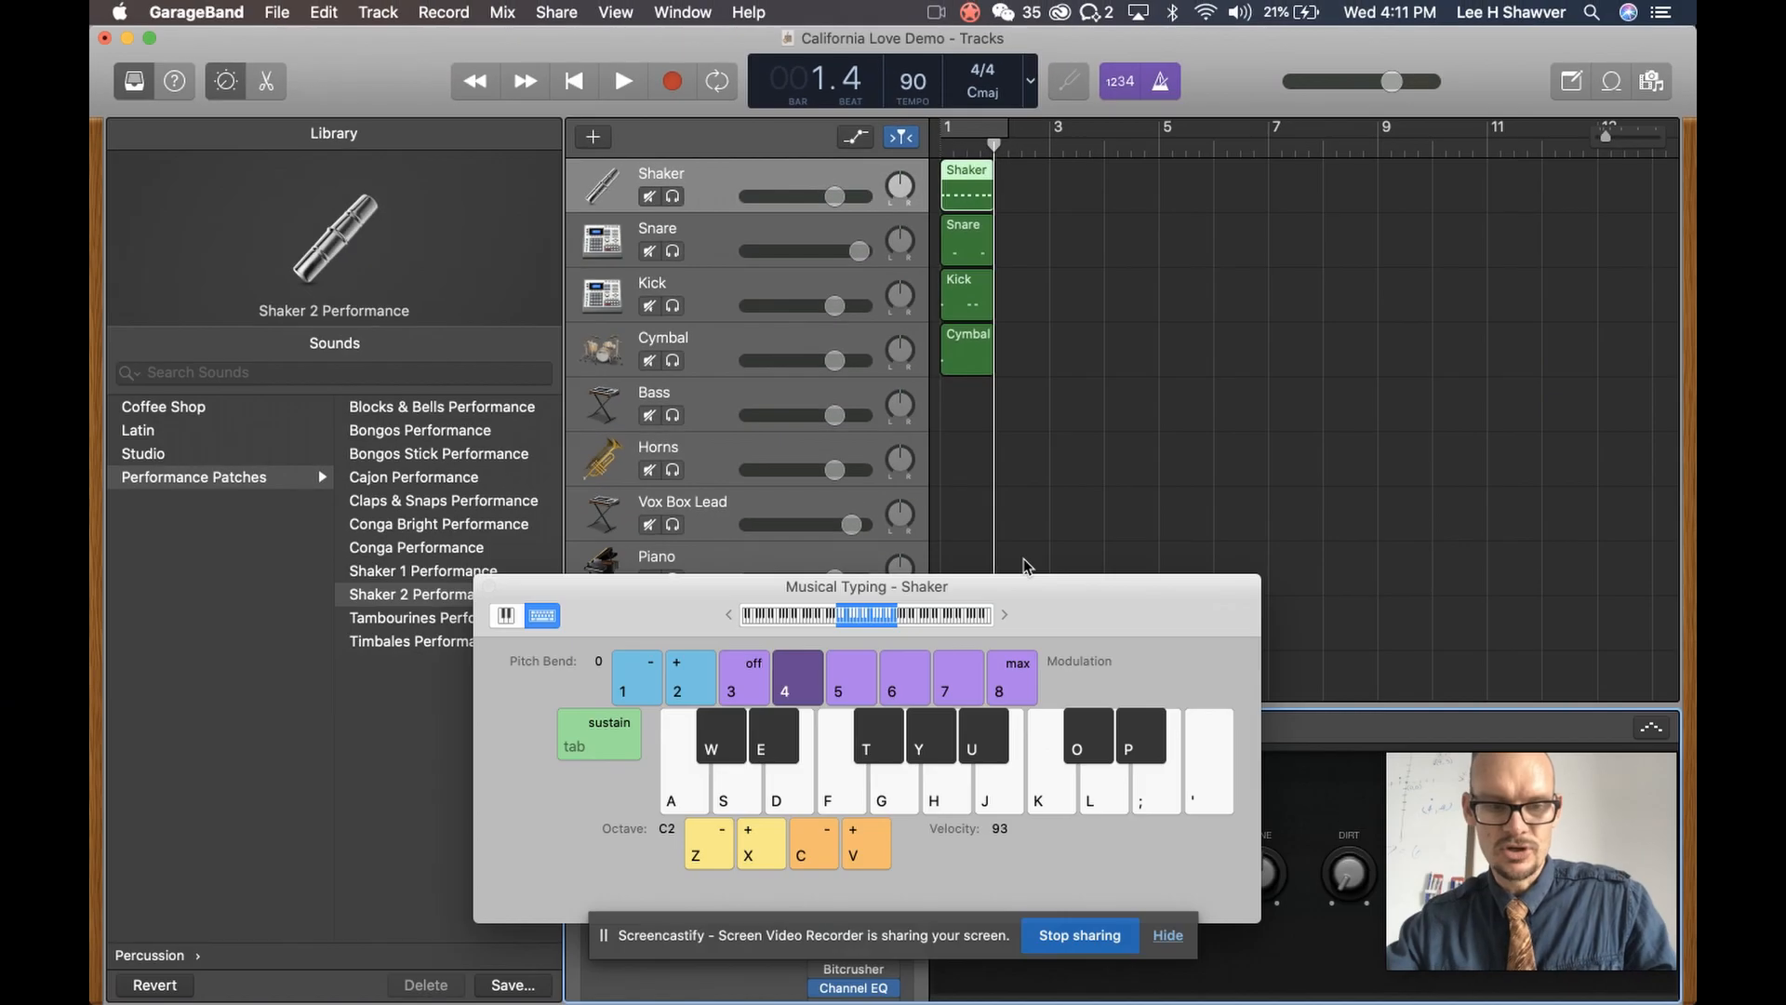
Close Musical Typing and quantize all notes of the Shaker region to 1/16 Note in the Piano Roll
{"action": "key", "text": "super+k"}
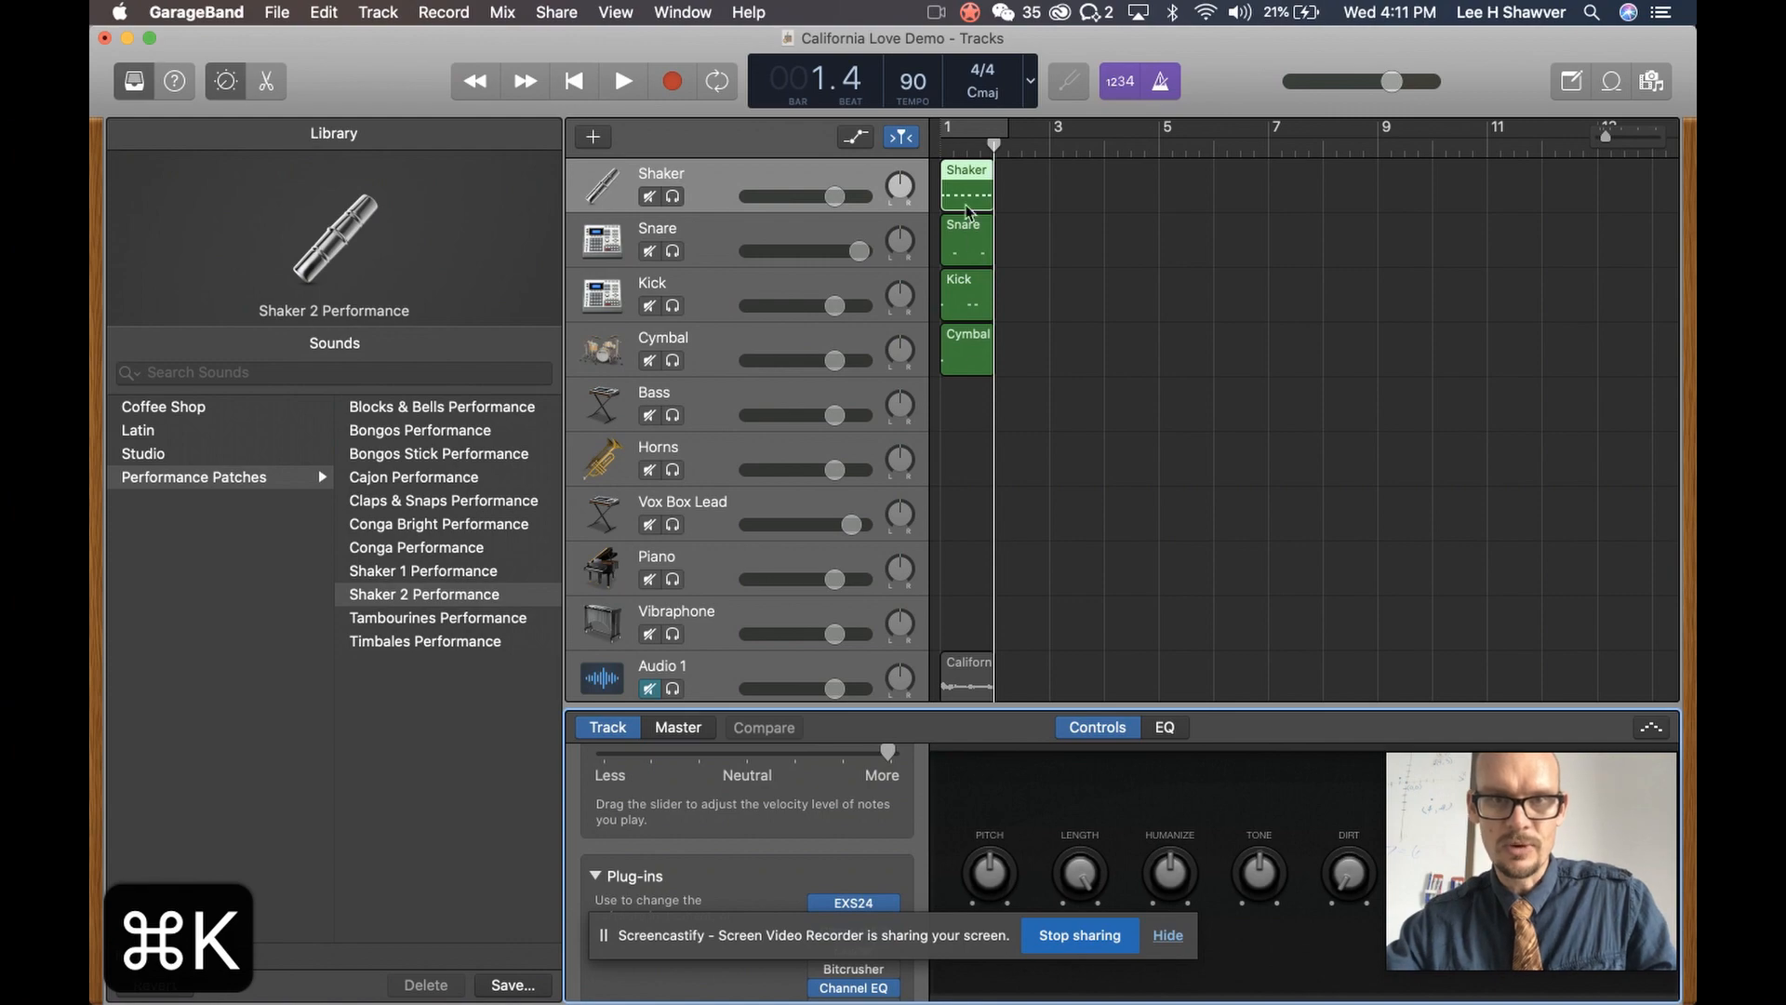
{"action": "double_click", "coordinate": [965, 171]}
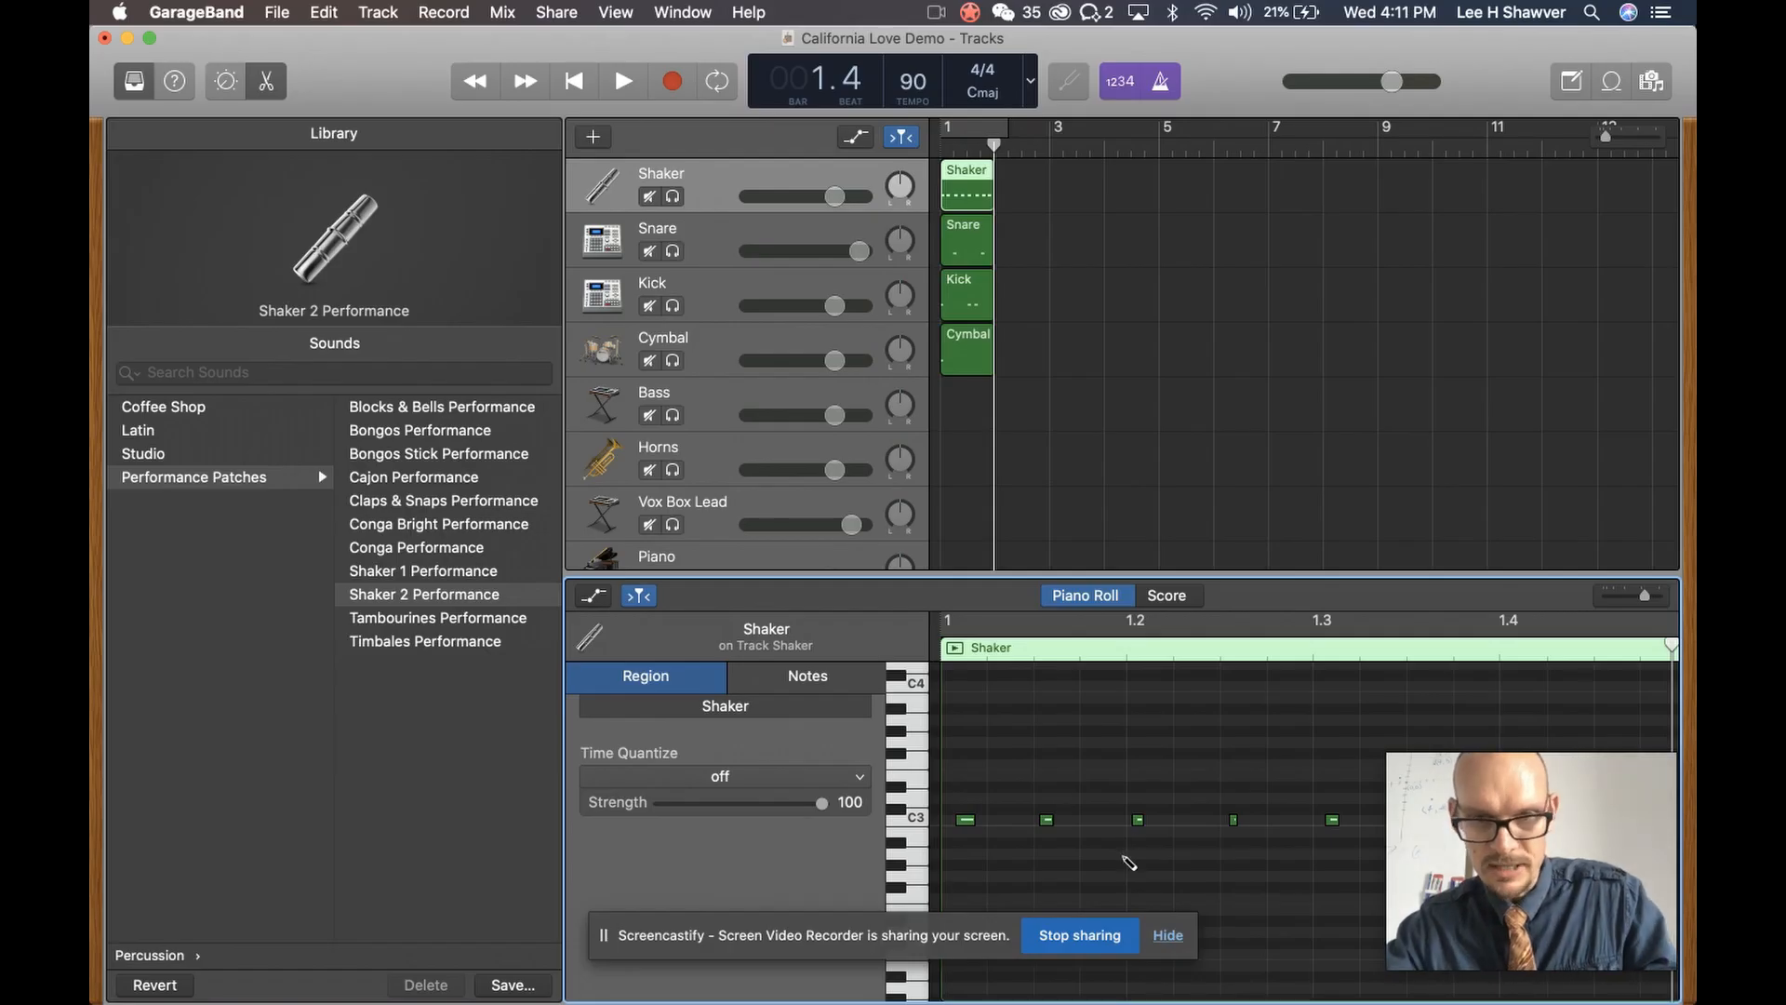
{"action": "key", "text": "super+a"}
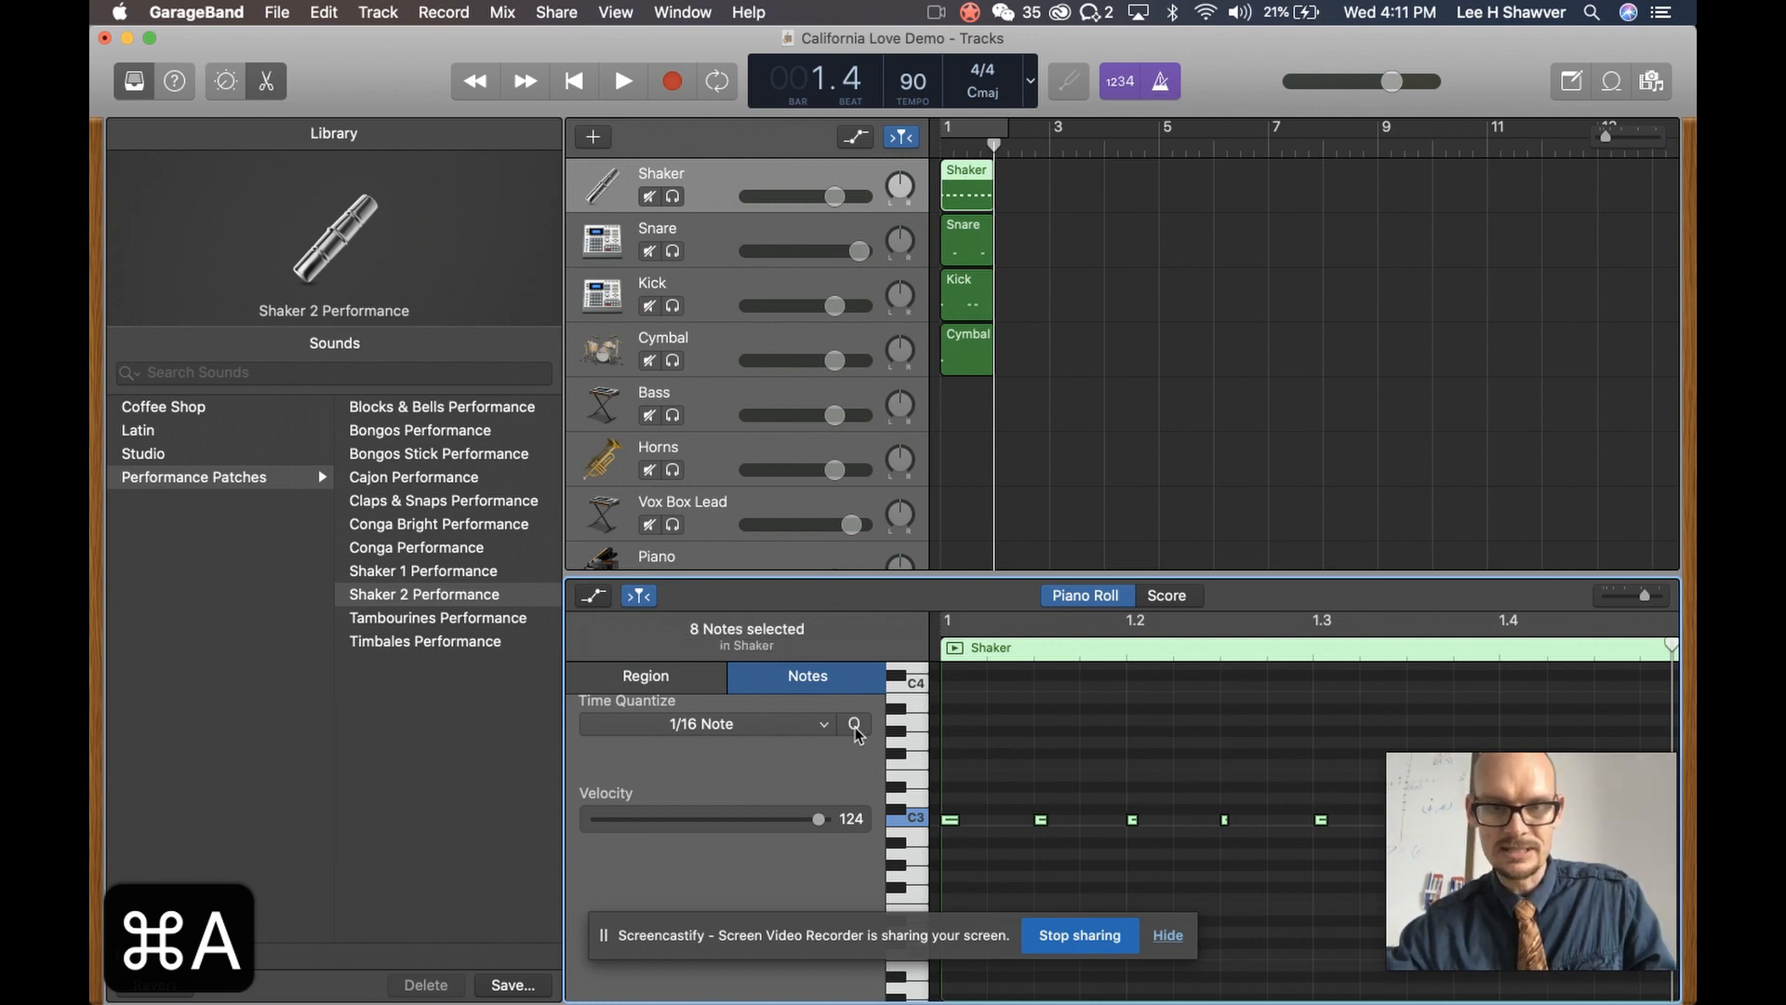
Play the beat from bar 1 and compare it with the California Love video on YouTube in Microsoft Edge
{"action": "key", "text": "Return"}
{"action": "key", "text": "space"}
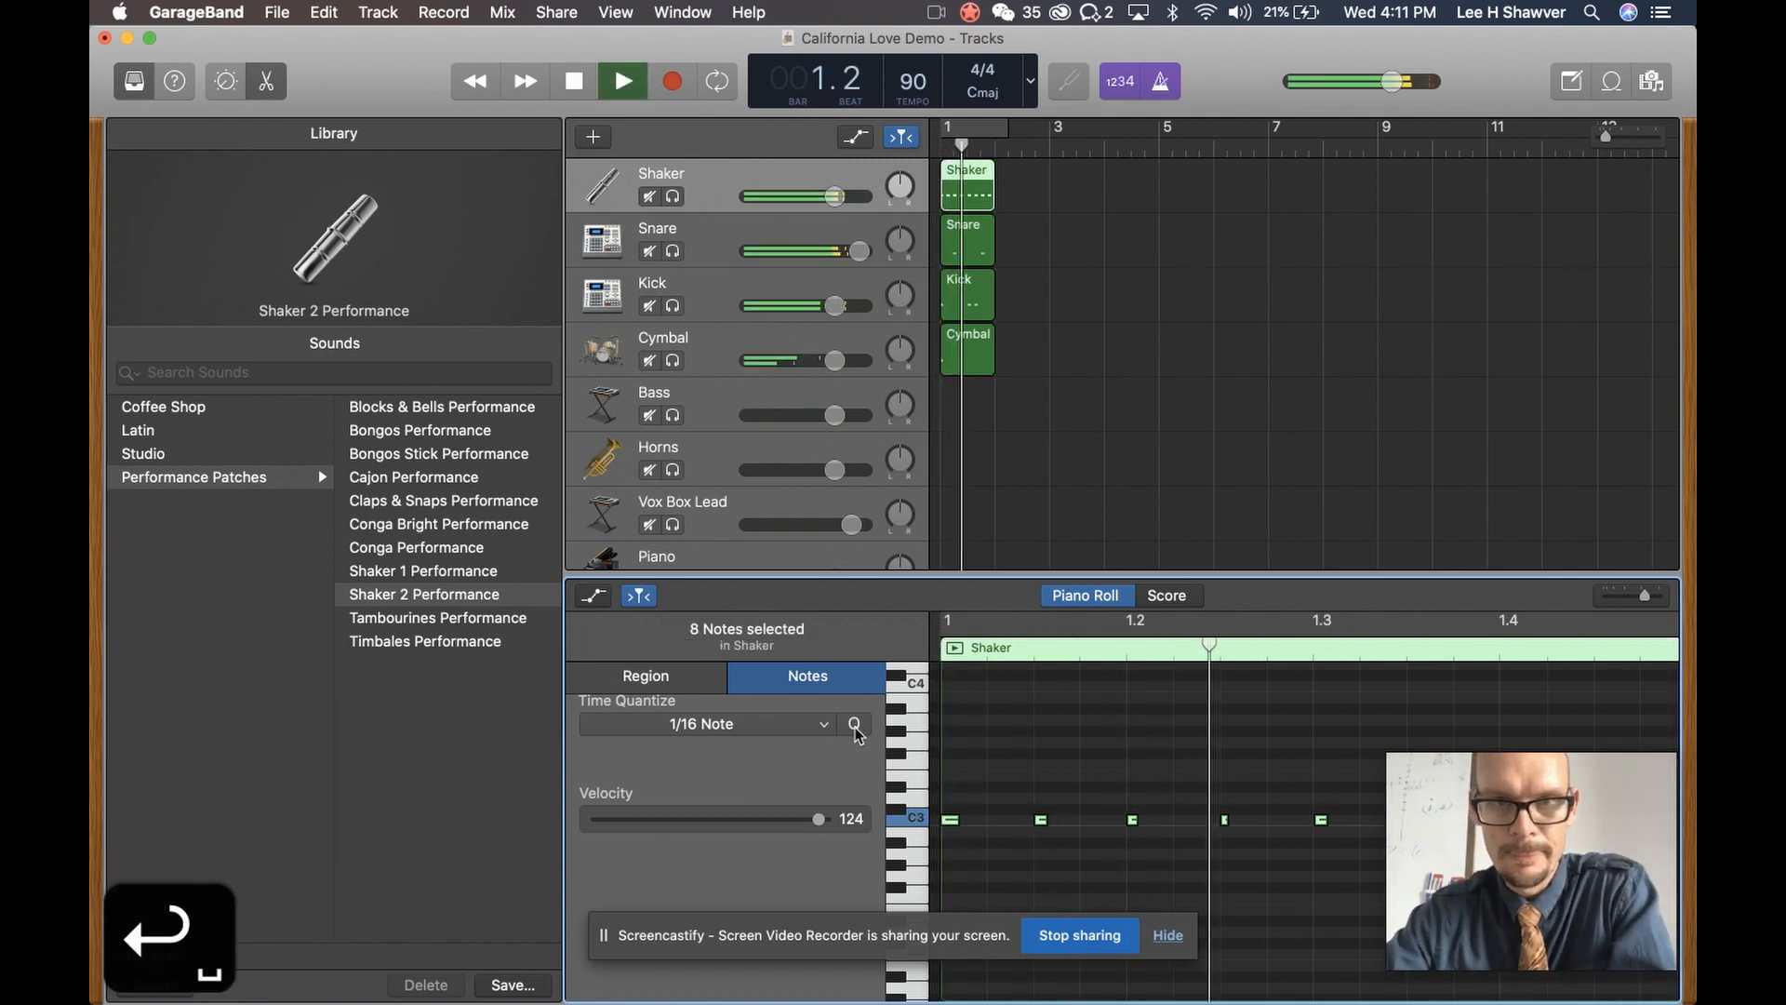
{"action": "key", "text": "space"}
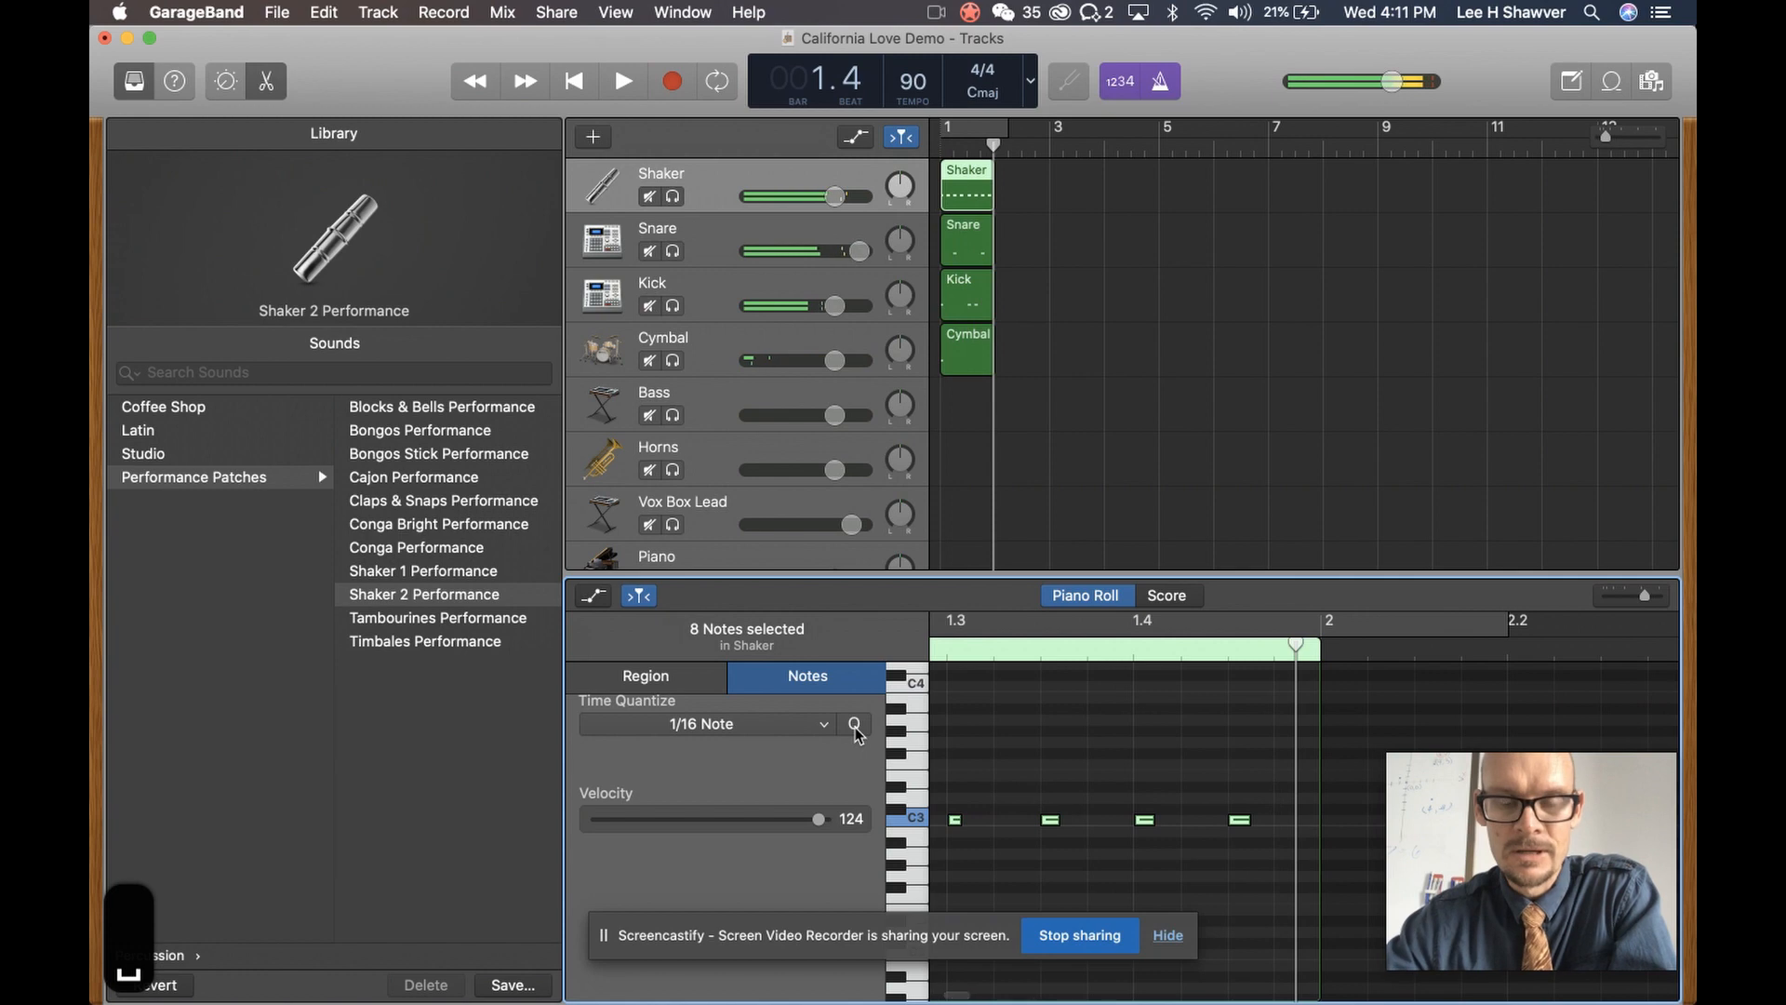
{"action": "key", "text": "ctrl+Right"}
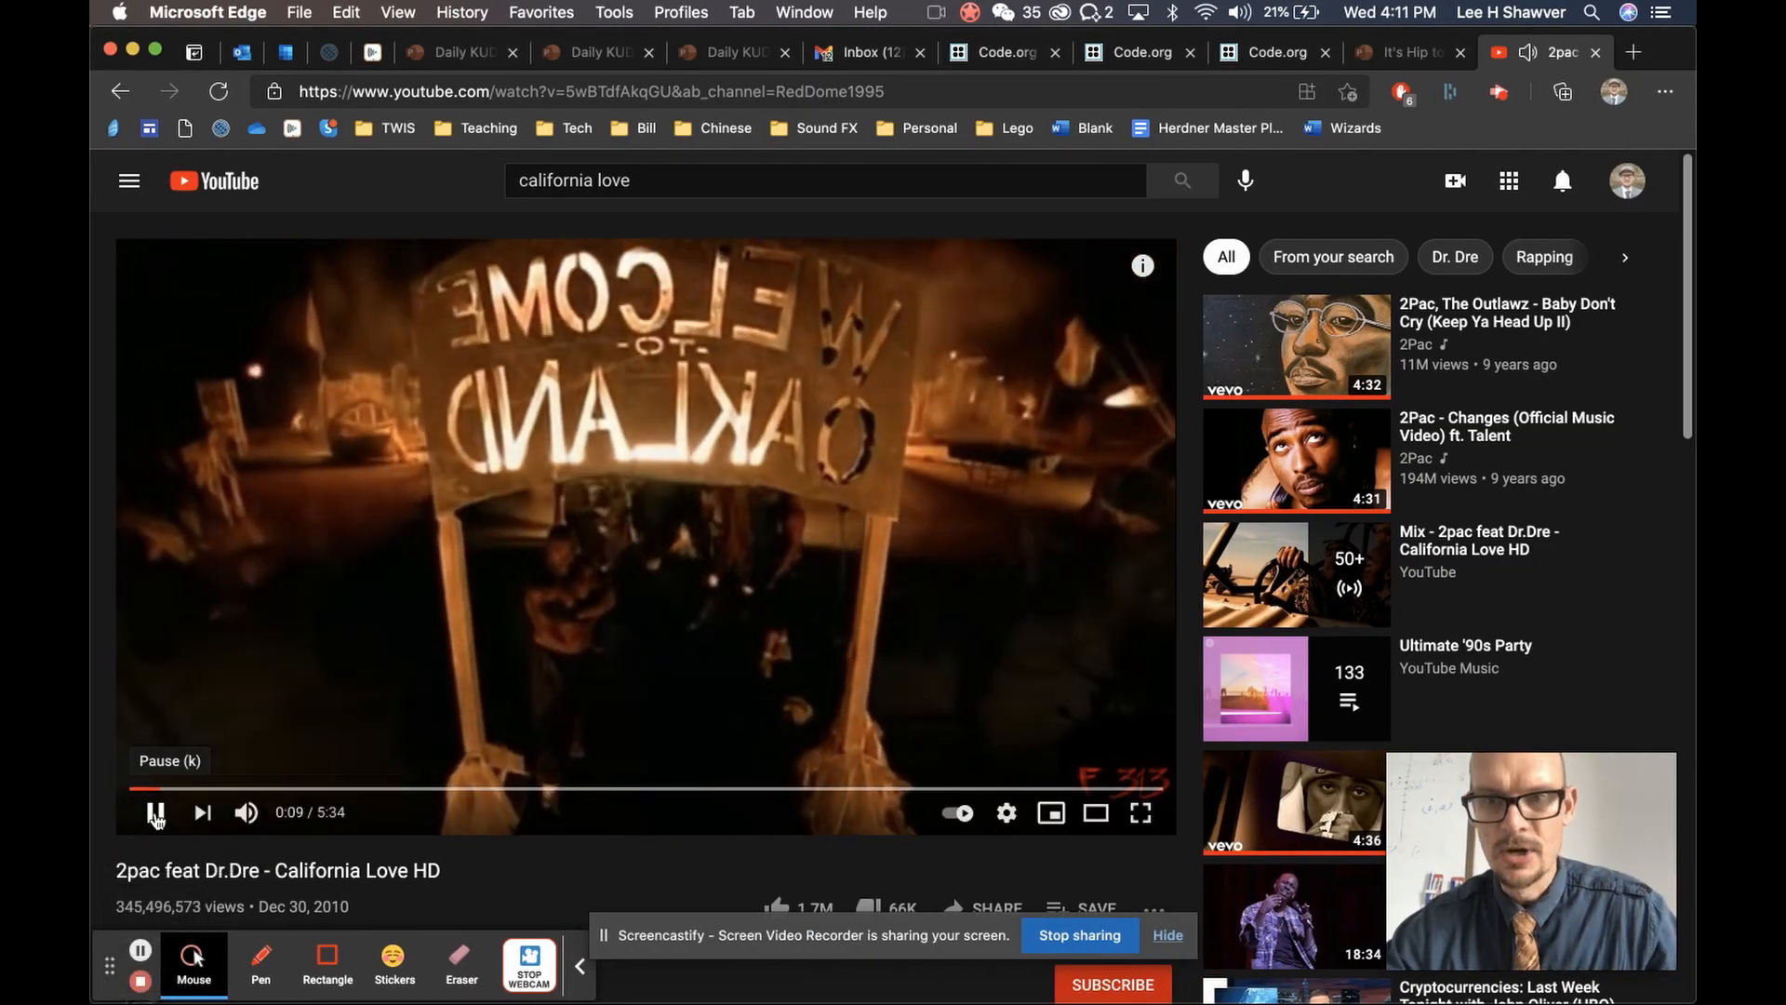
{"action": "key", "text": "space"}
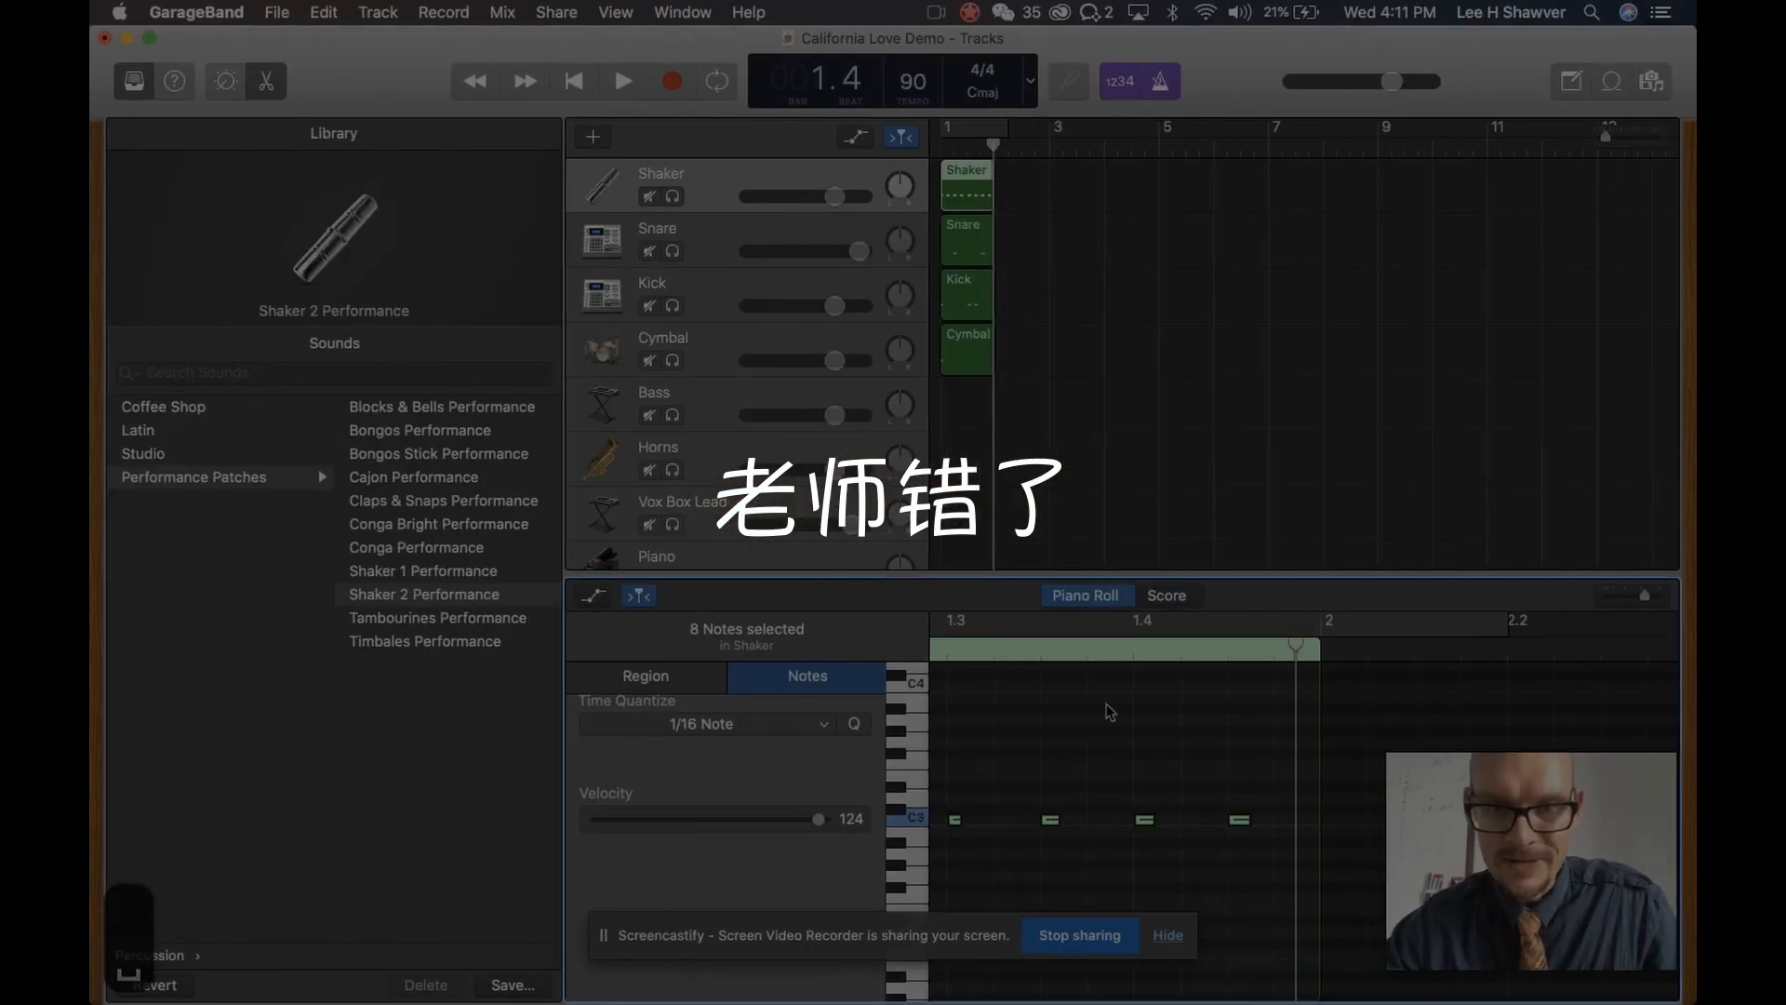
Duplicate all the Shaker notes one sixteenth later on C3 so the copies fill the gaps between the eighth notes
{"action": "scroll", "coordinate": [1069, 807], "scroll_direction": "left", "scroll_amount": 5}
{"action": "scroll", "coordinate": [1070, 808], "scroll_direction": "down", "scroll_amount": 2}
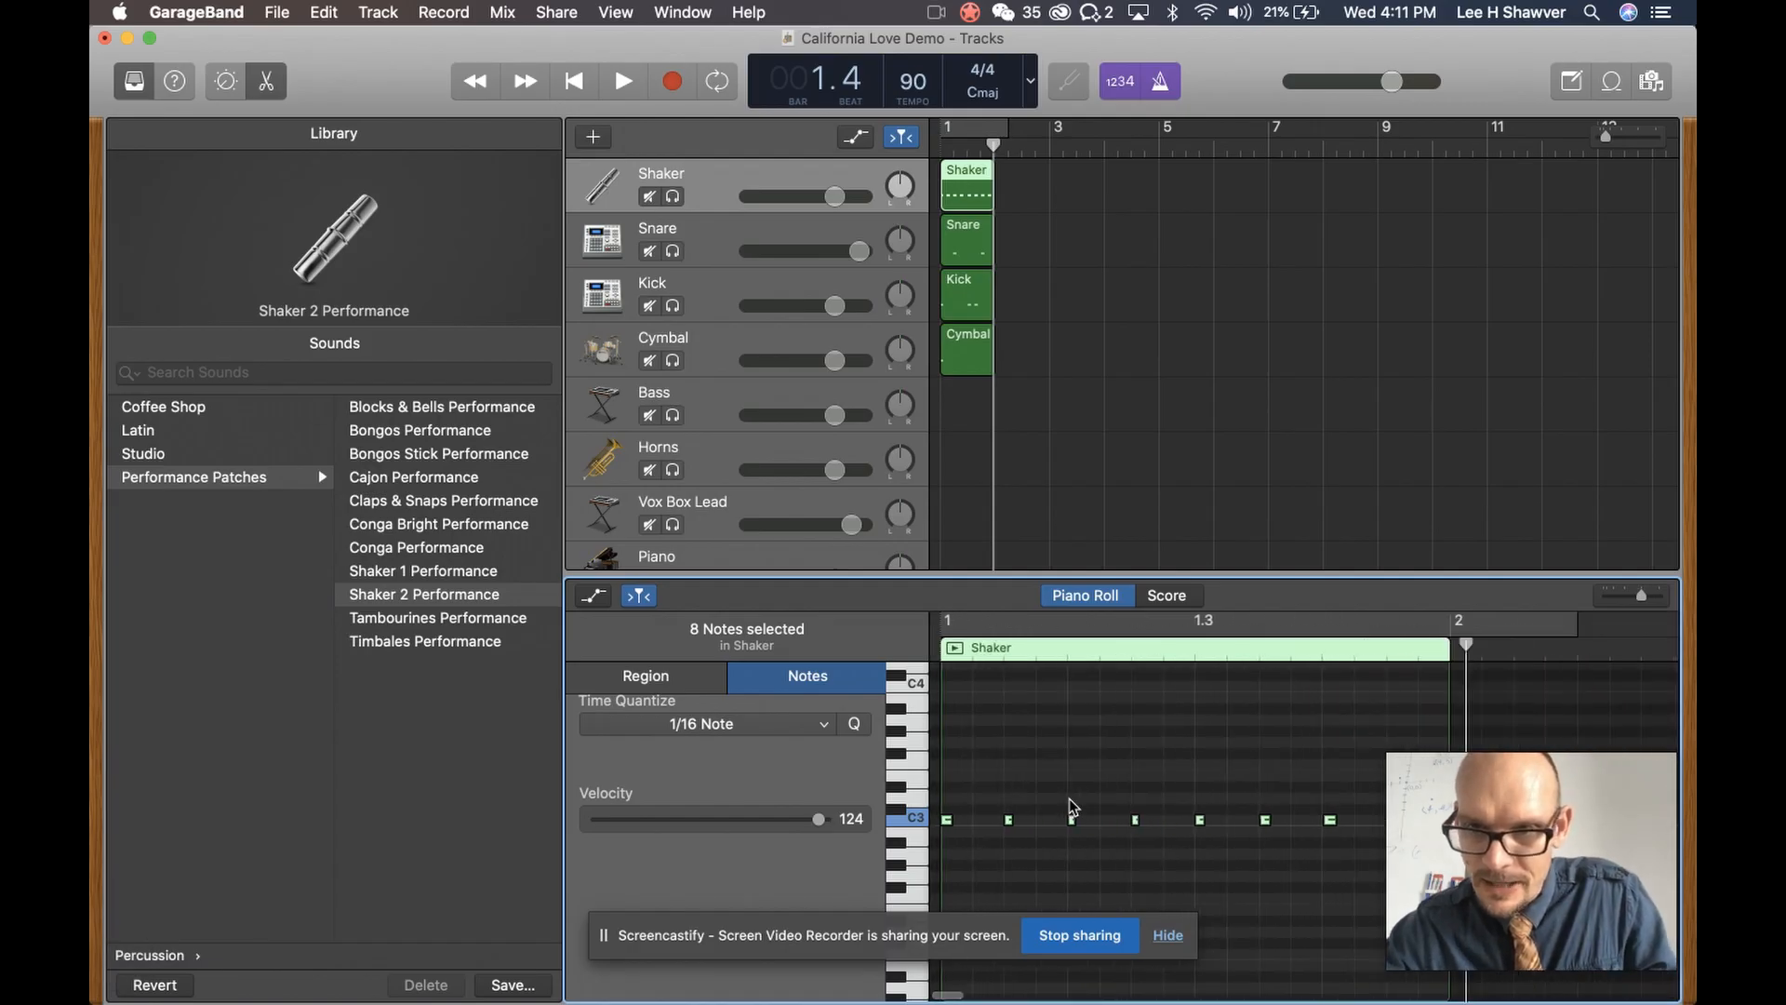
{"action": "scroll", "coordinate": [1070, 808], "scroll_direction": "up", "scroll_amount": 3}
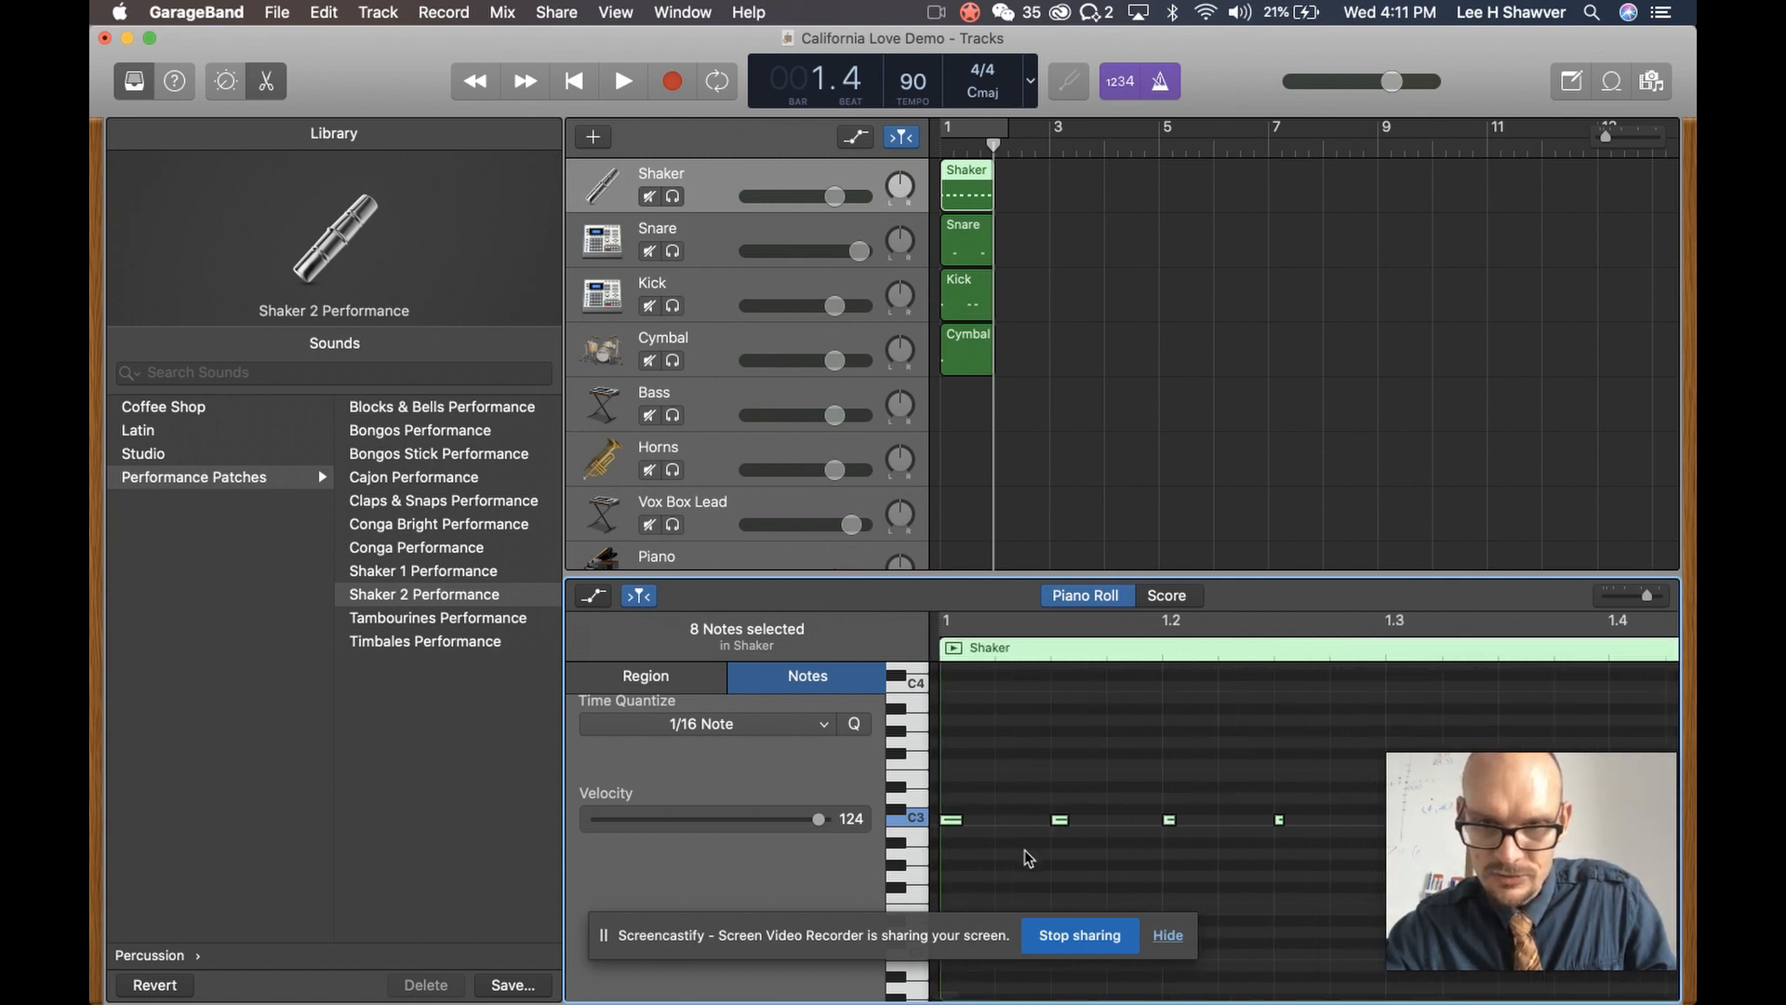
{"action": "scroll", "coordinate": [1143, 842], "scroll_direction": "left", "scroll_amount": 2}
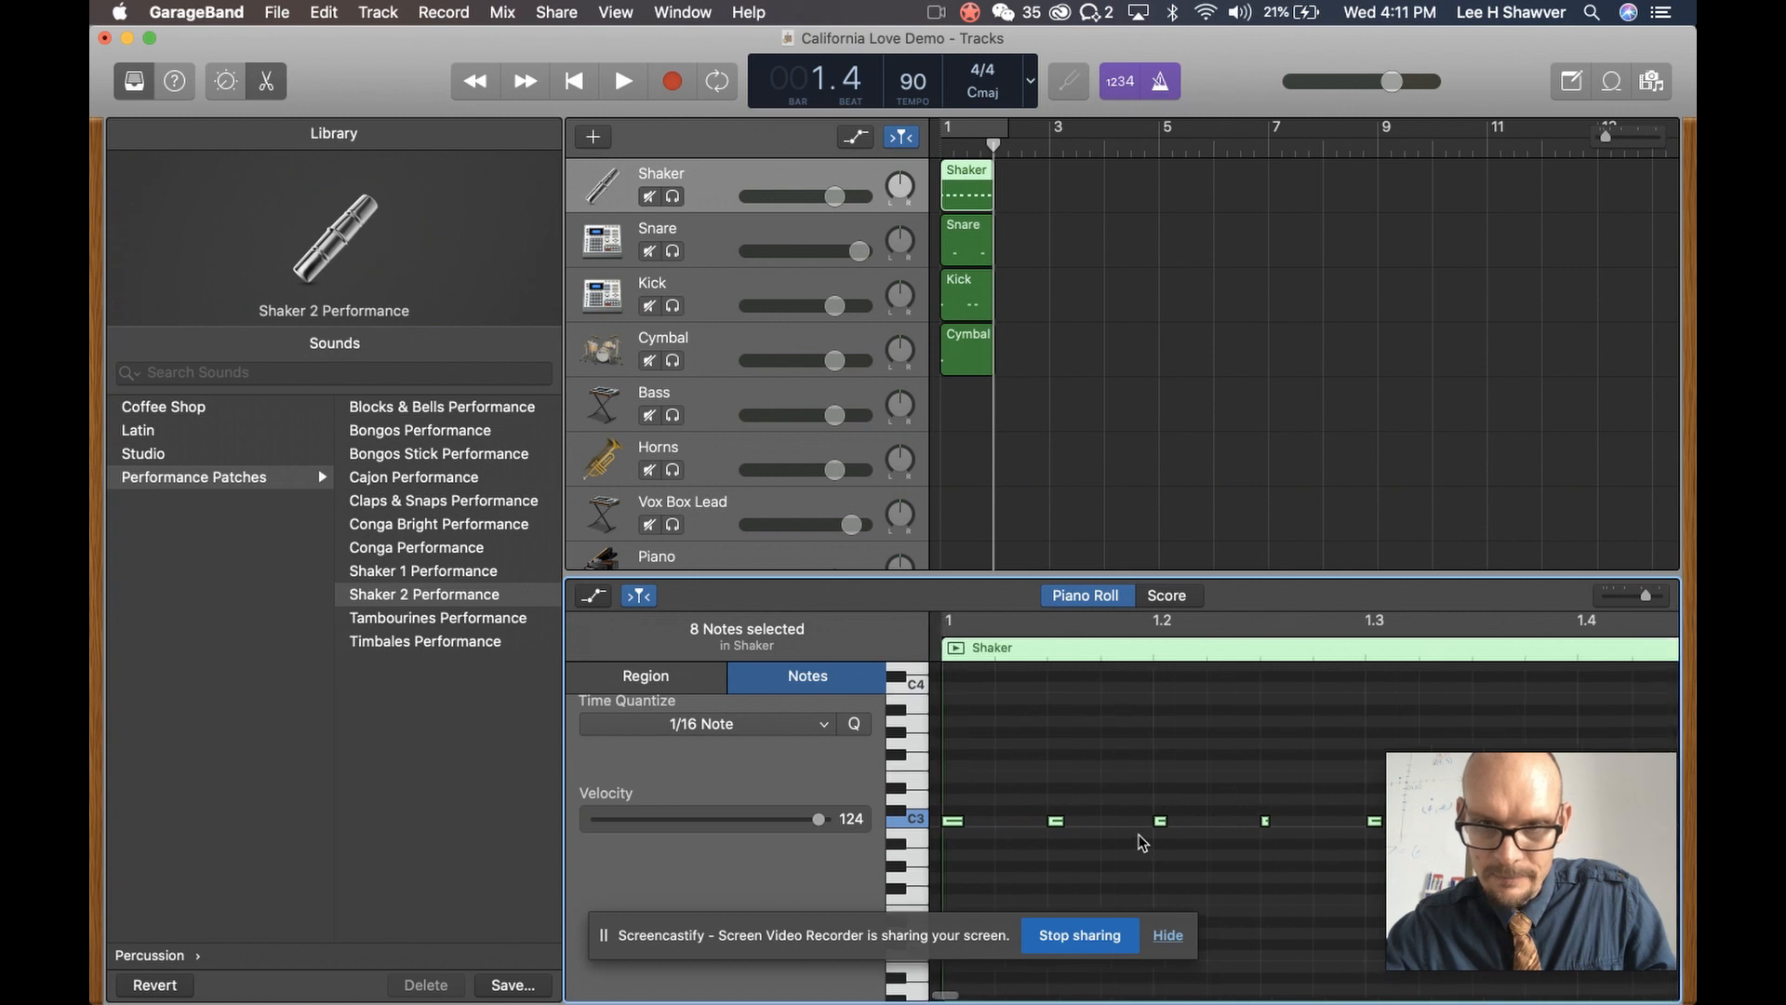
{"action": "key", "text": "super+a"}
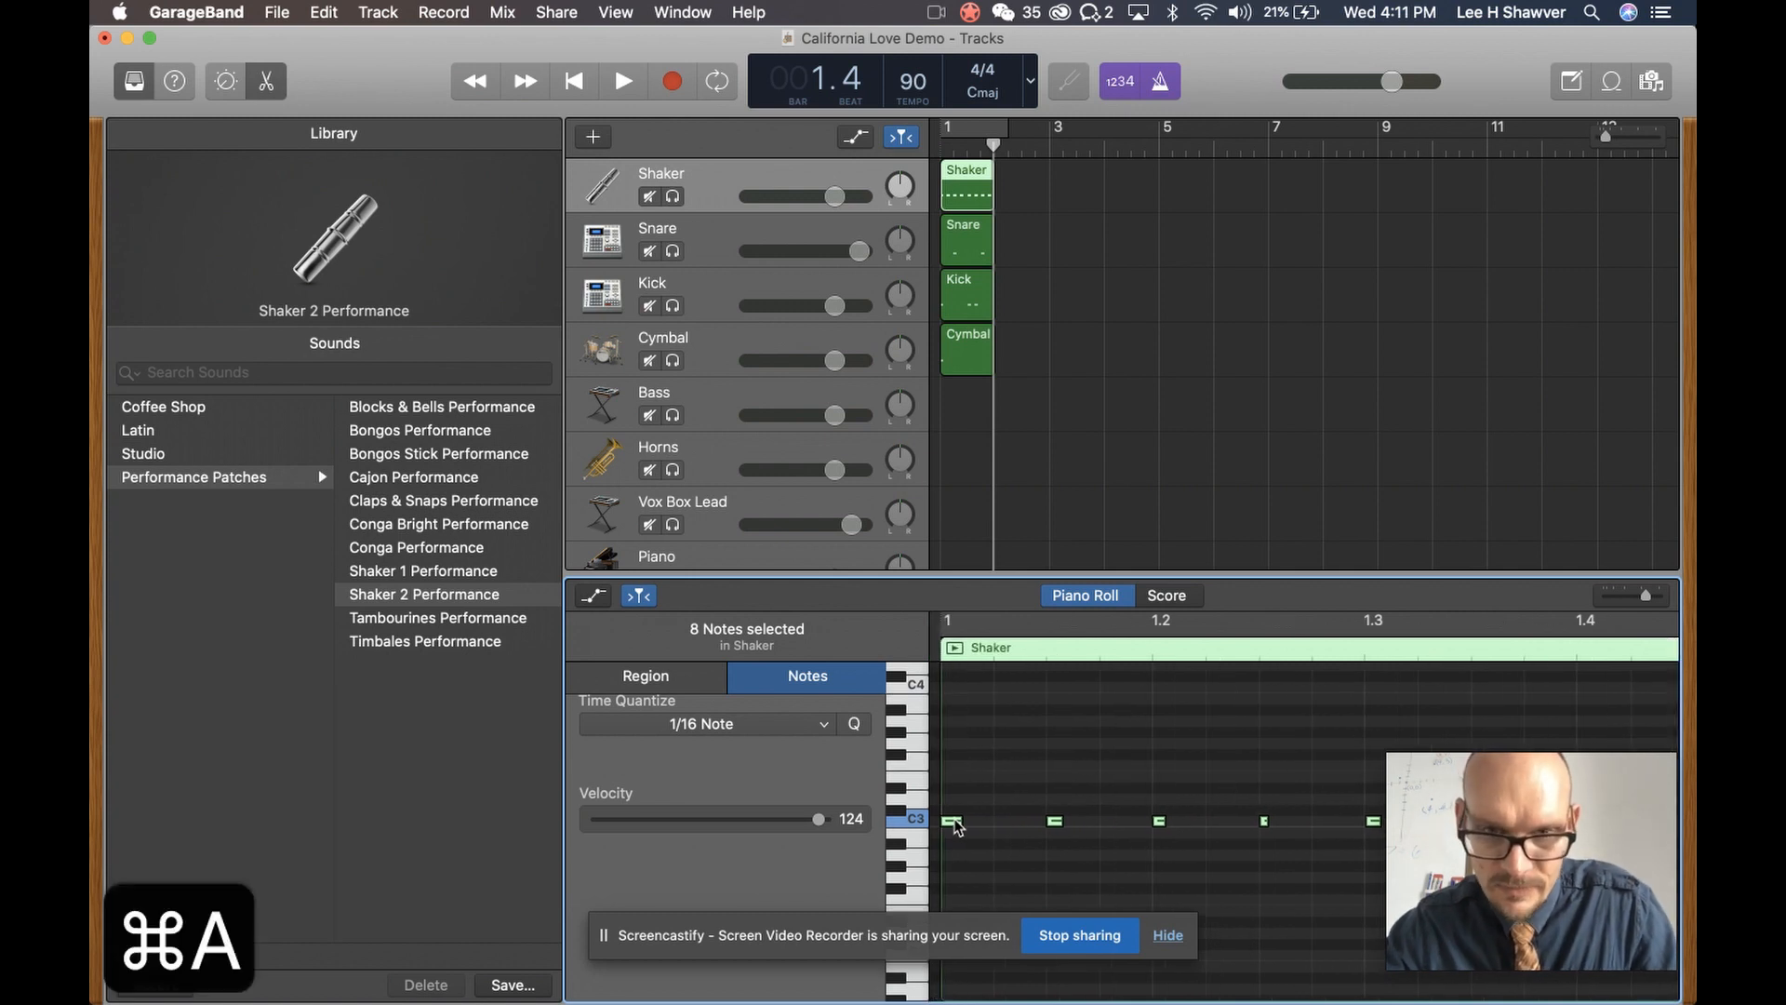
{"action": "left_click", "coordinate": [953, 822], "text": "alt"}
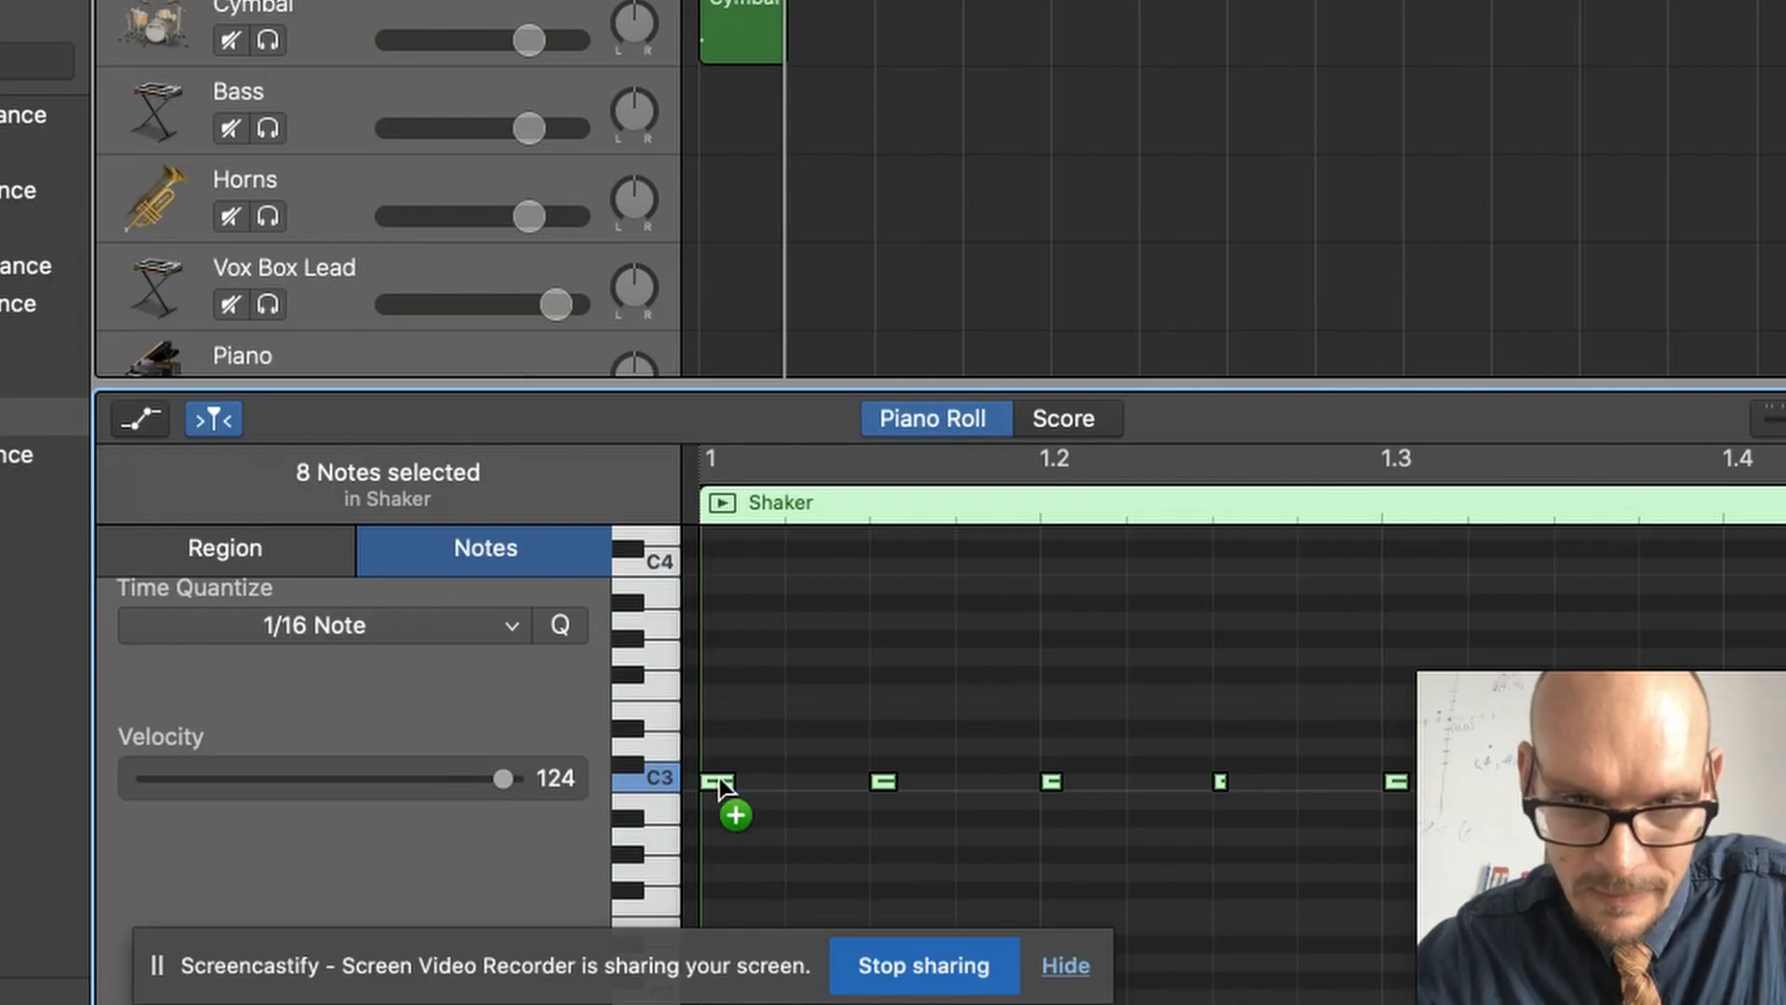
{"action": "left_click_drag", "start_coordinate": [724, 786], "coordinate": [802, 784], "text": "alt"}
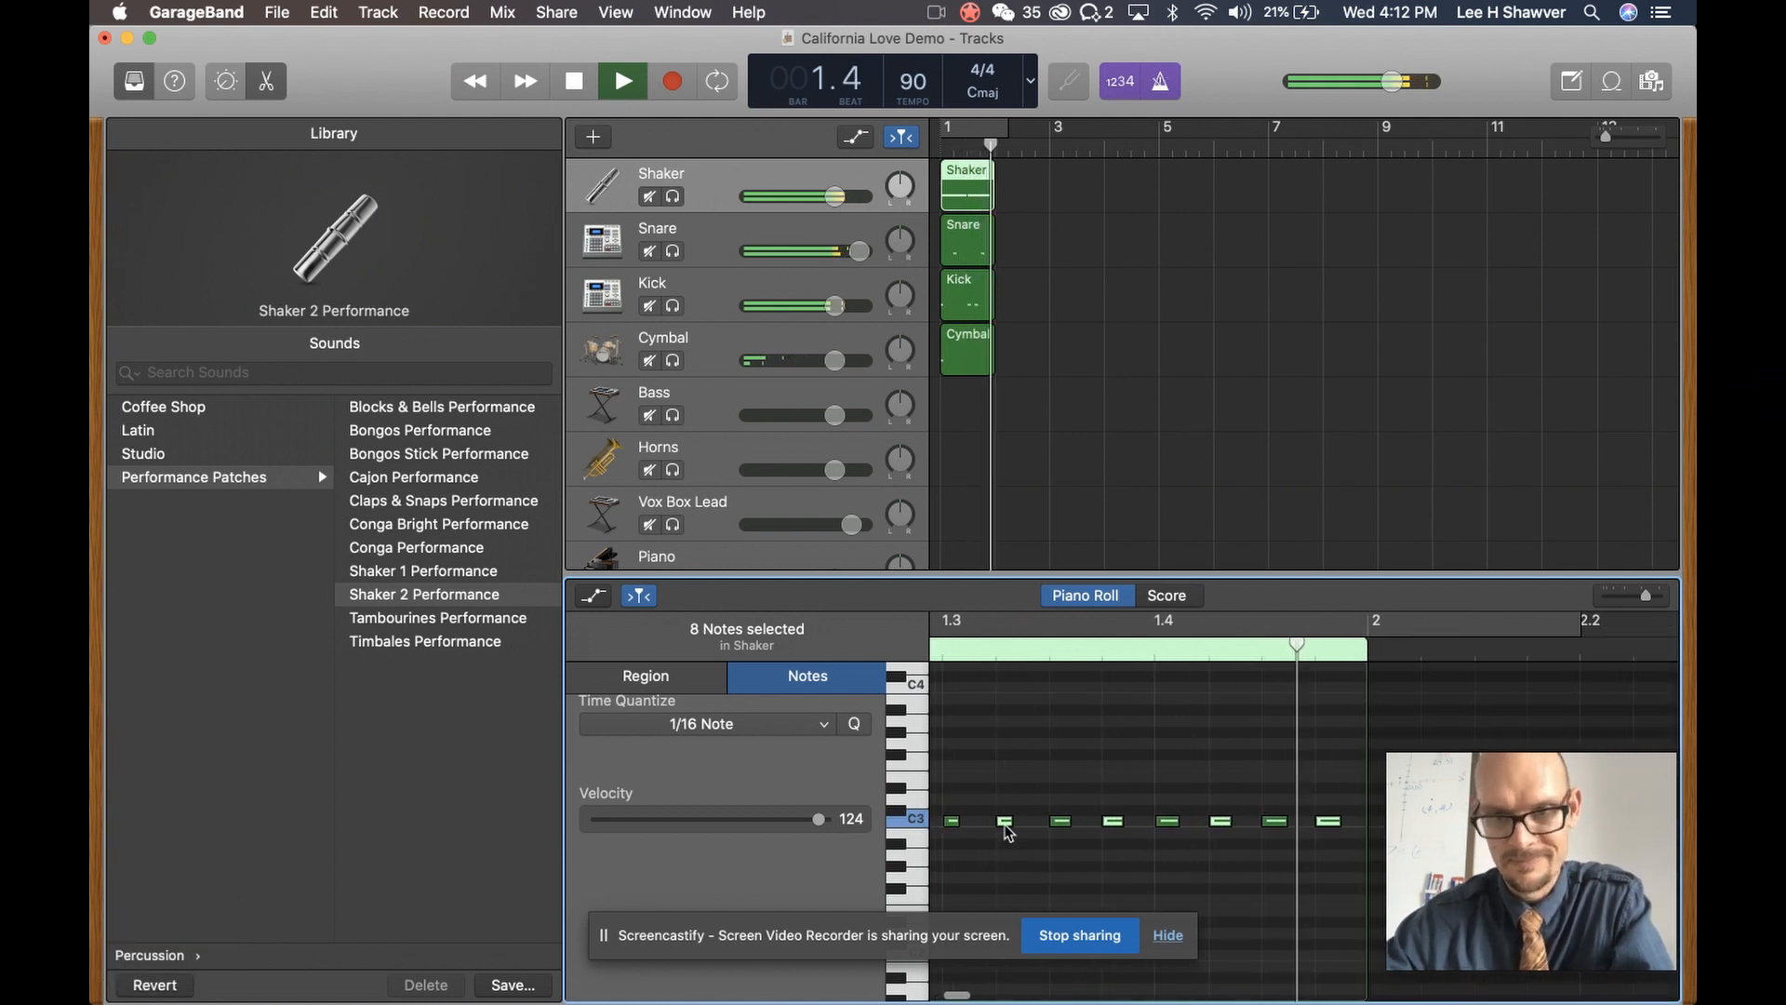
Listen to the end of the bar with the sixteenth-note Shaker part and stop playback
{"action": "key", "text": "space"}
{"action": "scroll", "coordinate": [1211, 805], "scroll_direction": "left", "scroll_amount": 8}
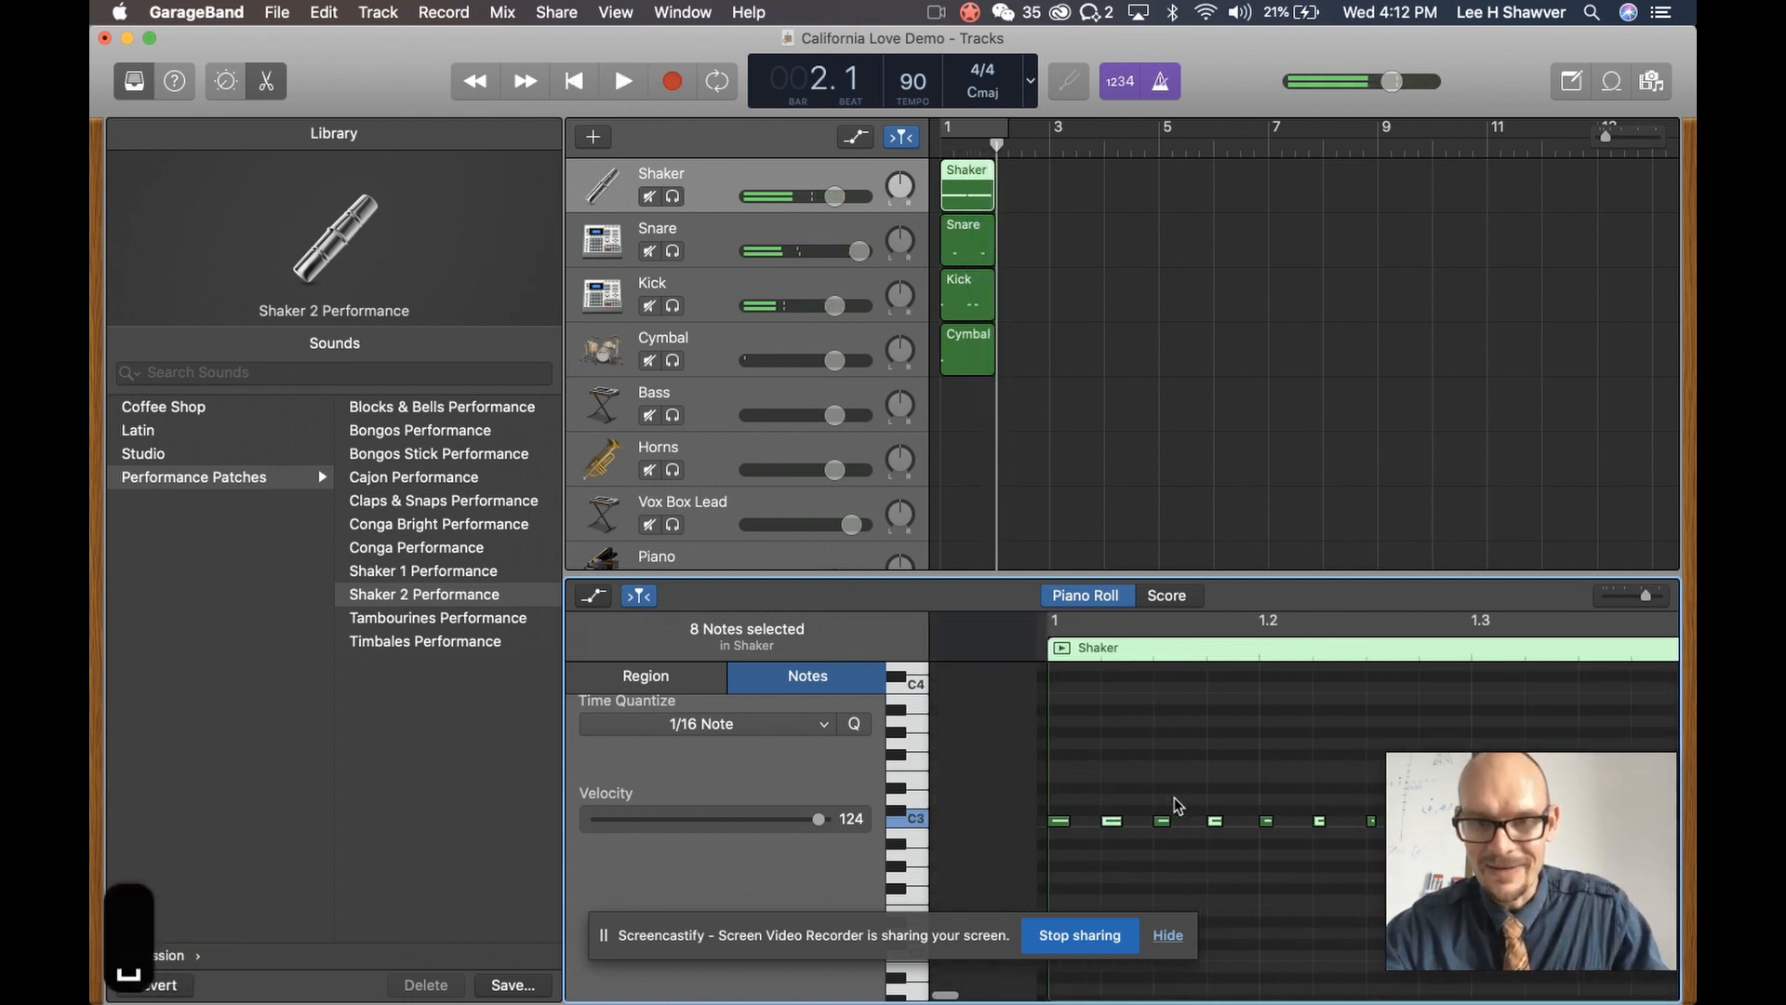
{"action": "scroll", "coordinate": [1117, 679], "scroll_direction": "up", "scroll_amount": 1}
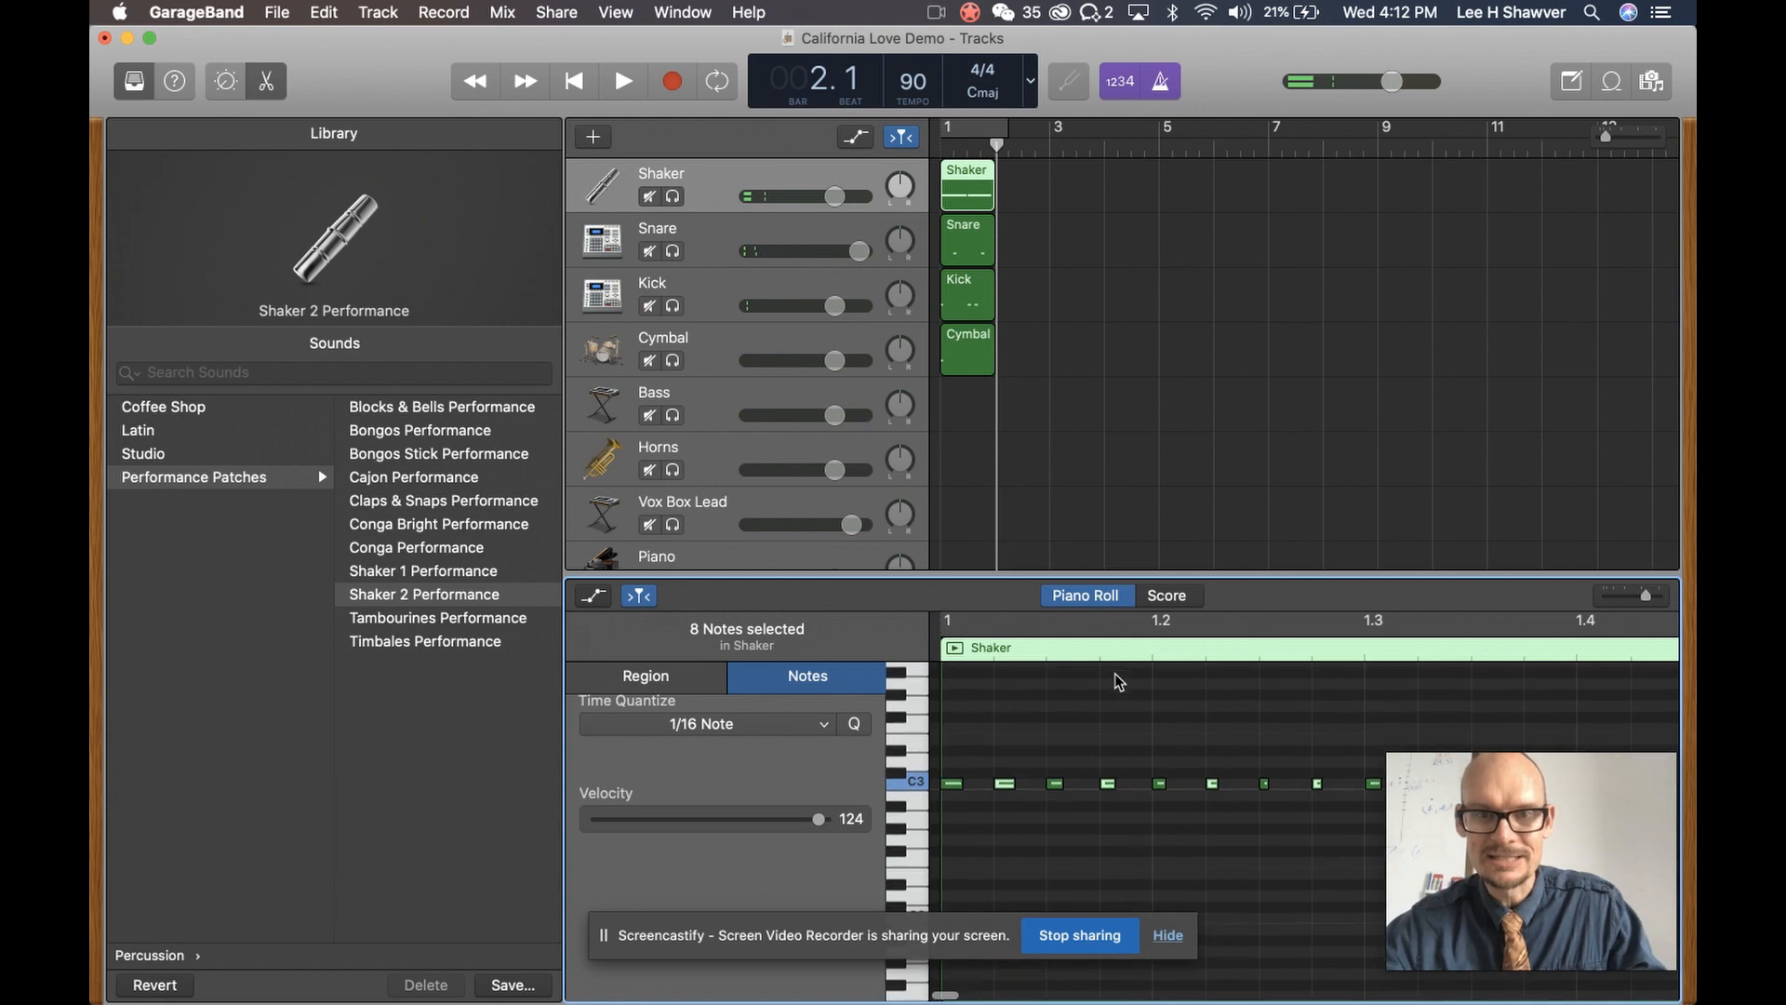
Lower the velocity of the last three Shaker sixteenths in beat 1 to 80 and in beat 2 to 79
{"action": "left_click", "coordinate": [1490, 832]}
{"action": "left_click_drag", "start_coordinate": [1490, 832], "coordinate": [285, 791]}
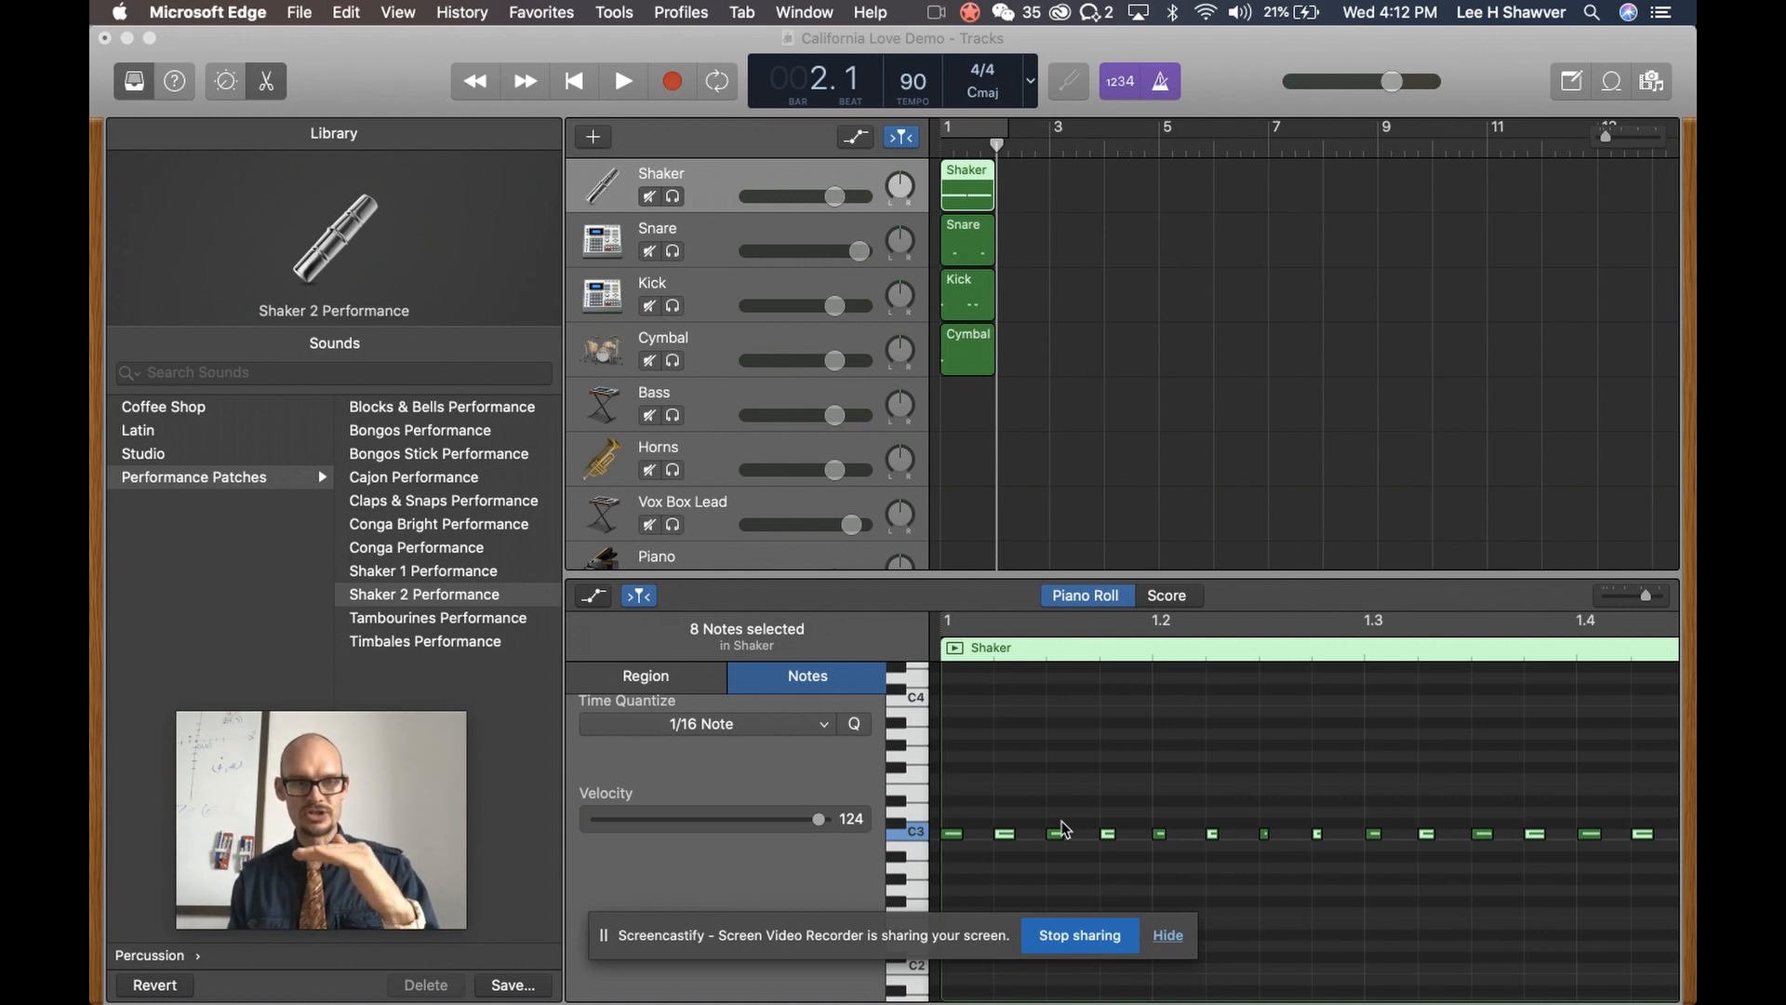
{"action": "left_click", "coordinate": [955, 835]}
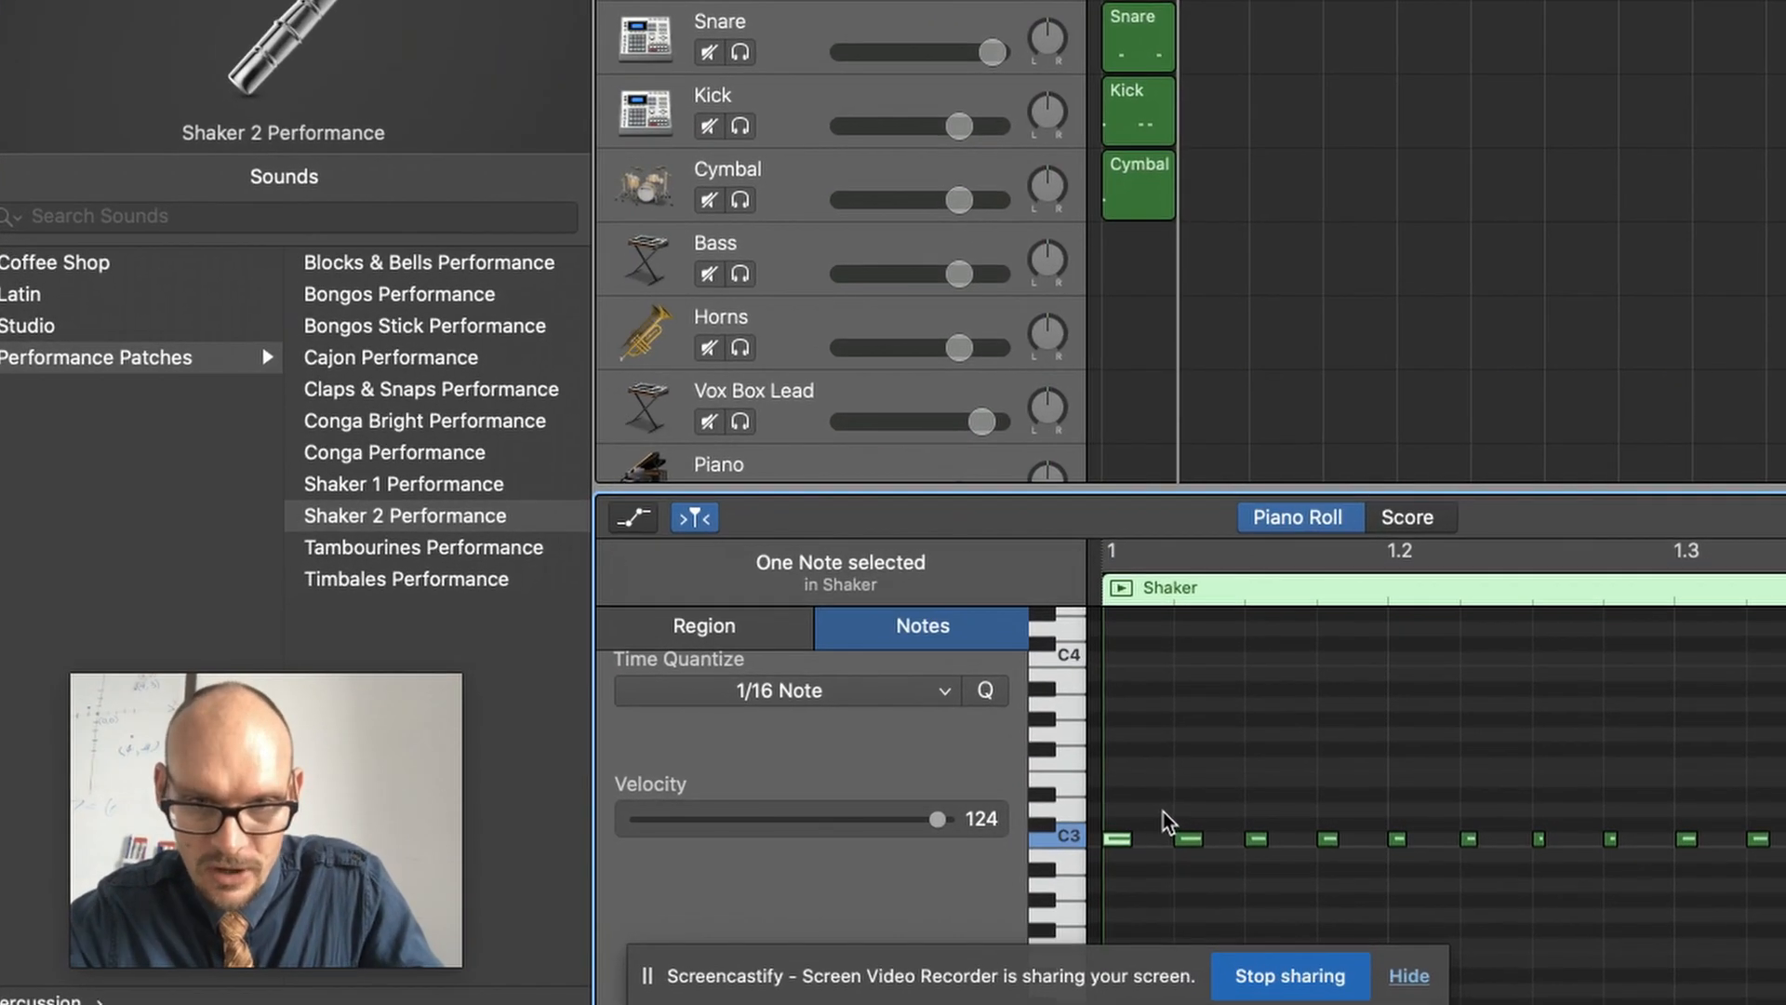
{"action": "left_click", "coordinate": [988, 820]}
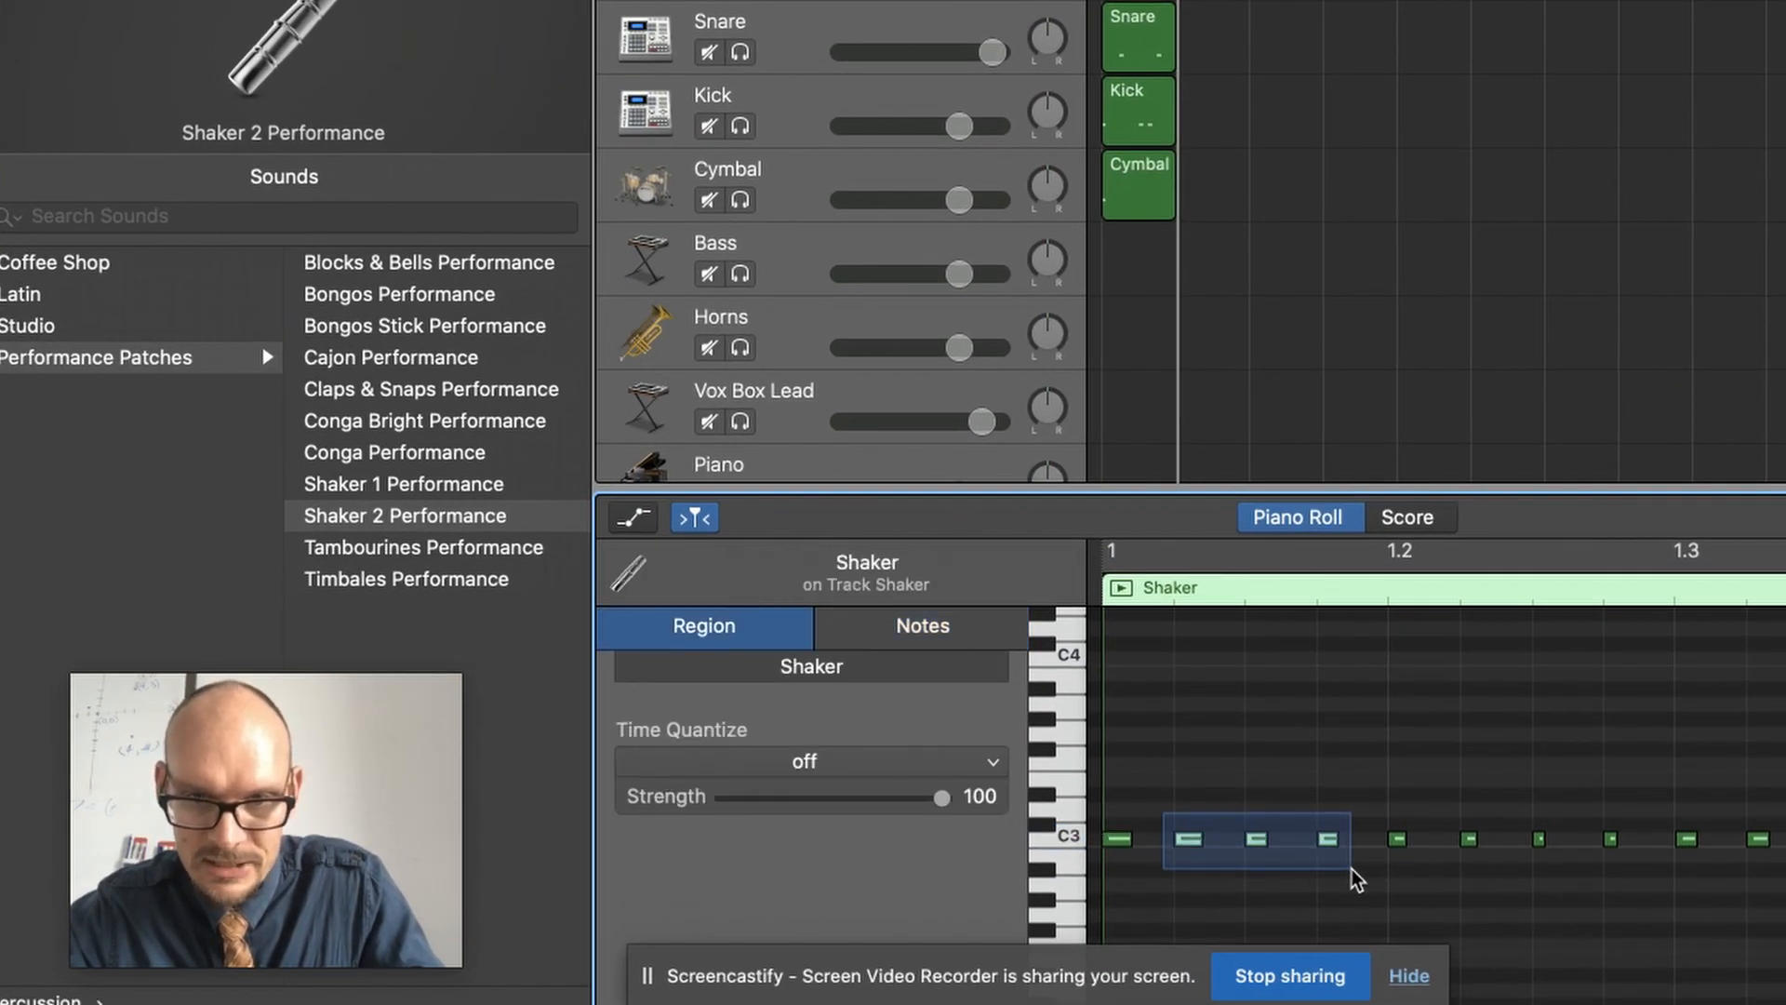
{"action": "left_click_drag", "start_coordinate": [1357, 877], "coordinate": [1356, 877]}
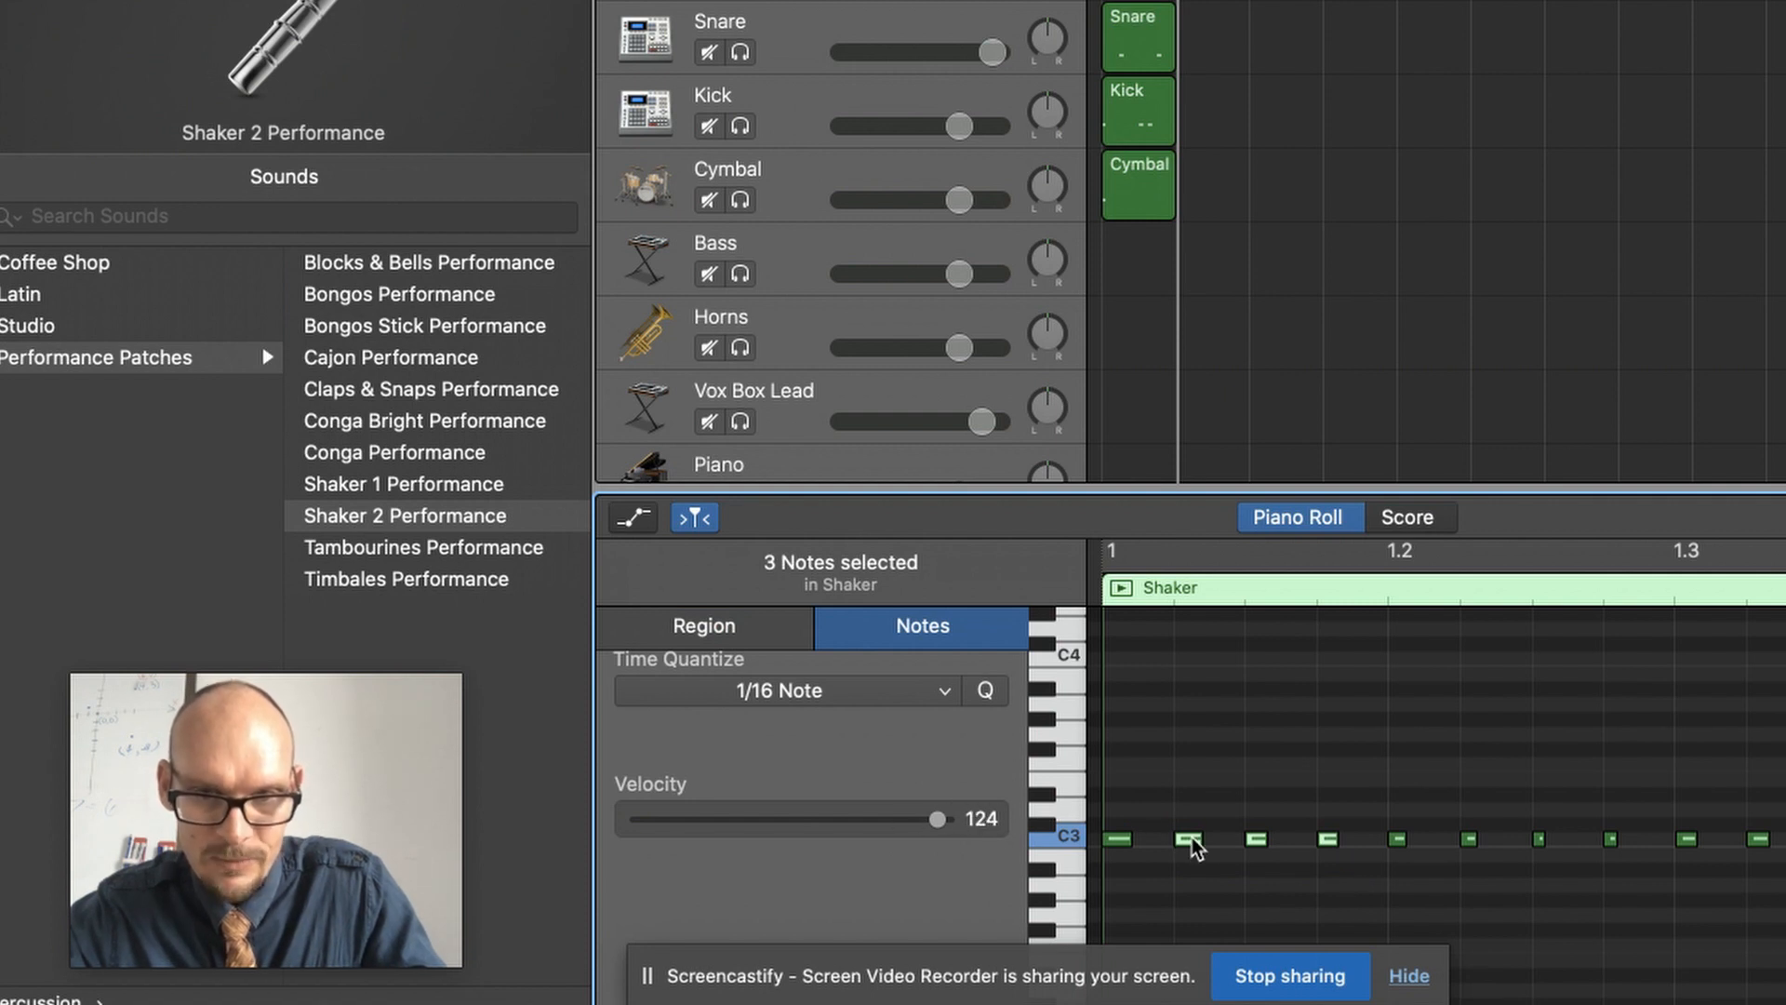
{"action": "mouse_move", "coordinate": [1196, 849]}
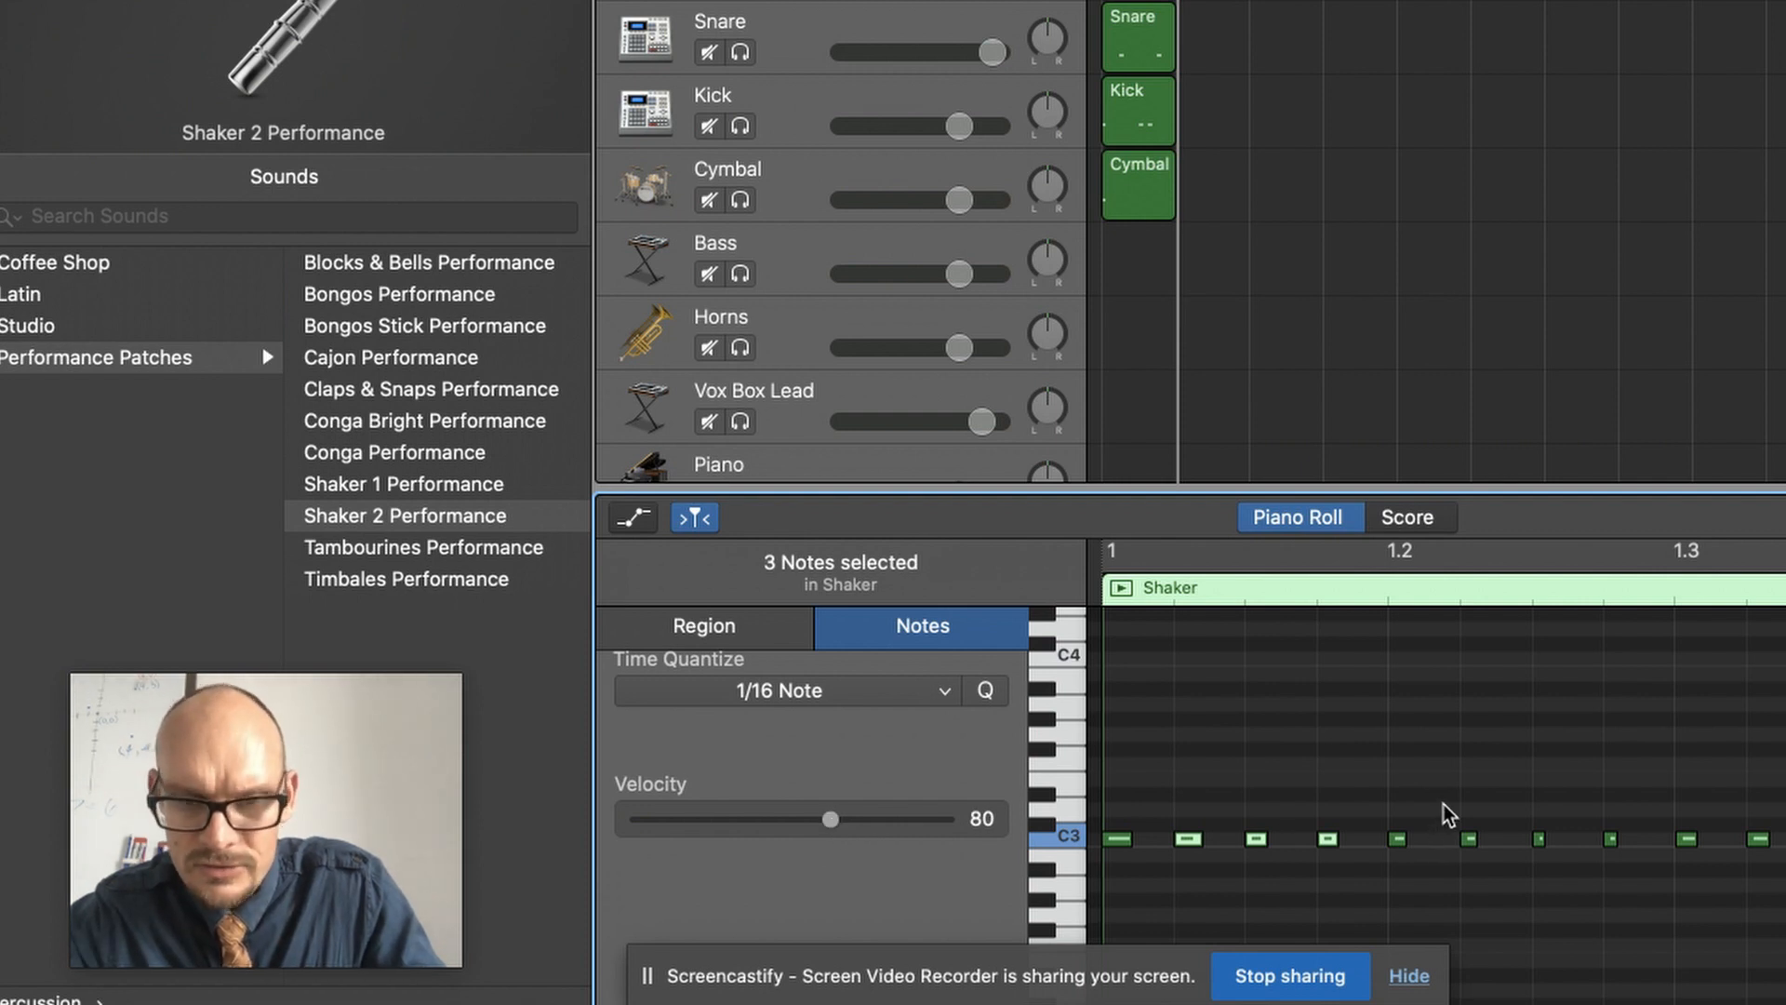
{"action": "left_click_drag", "start_coordinate": [1444, 805], "coordinate": [1629, 879]}
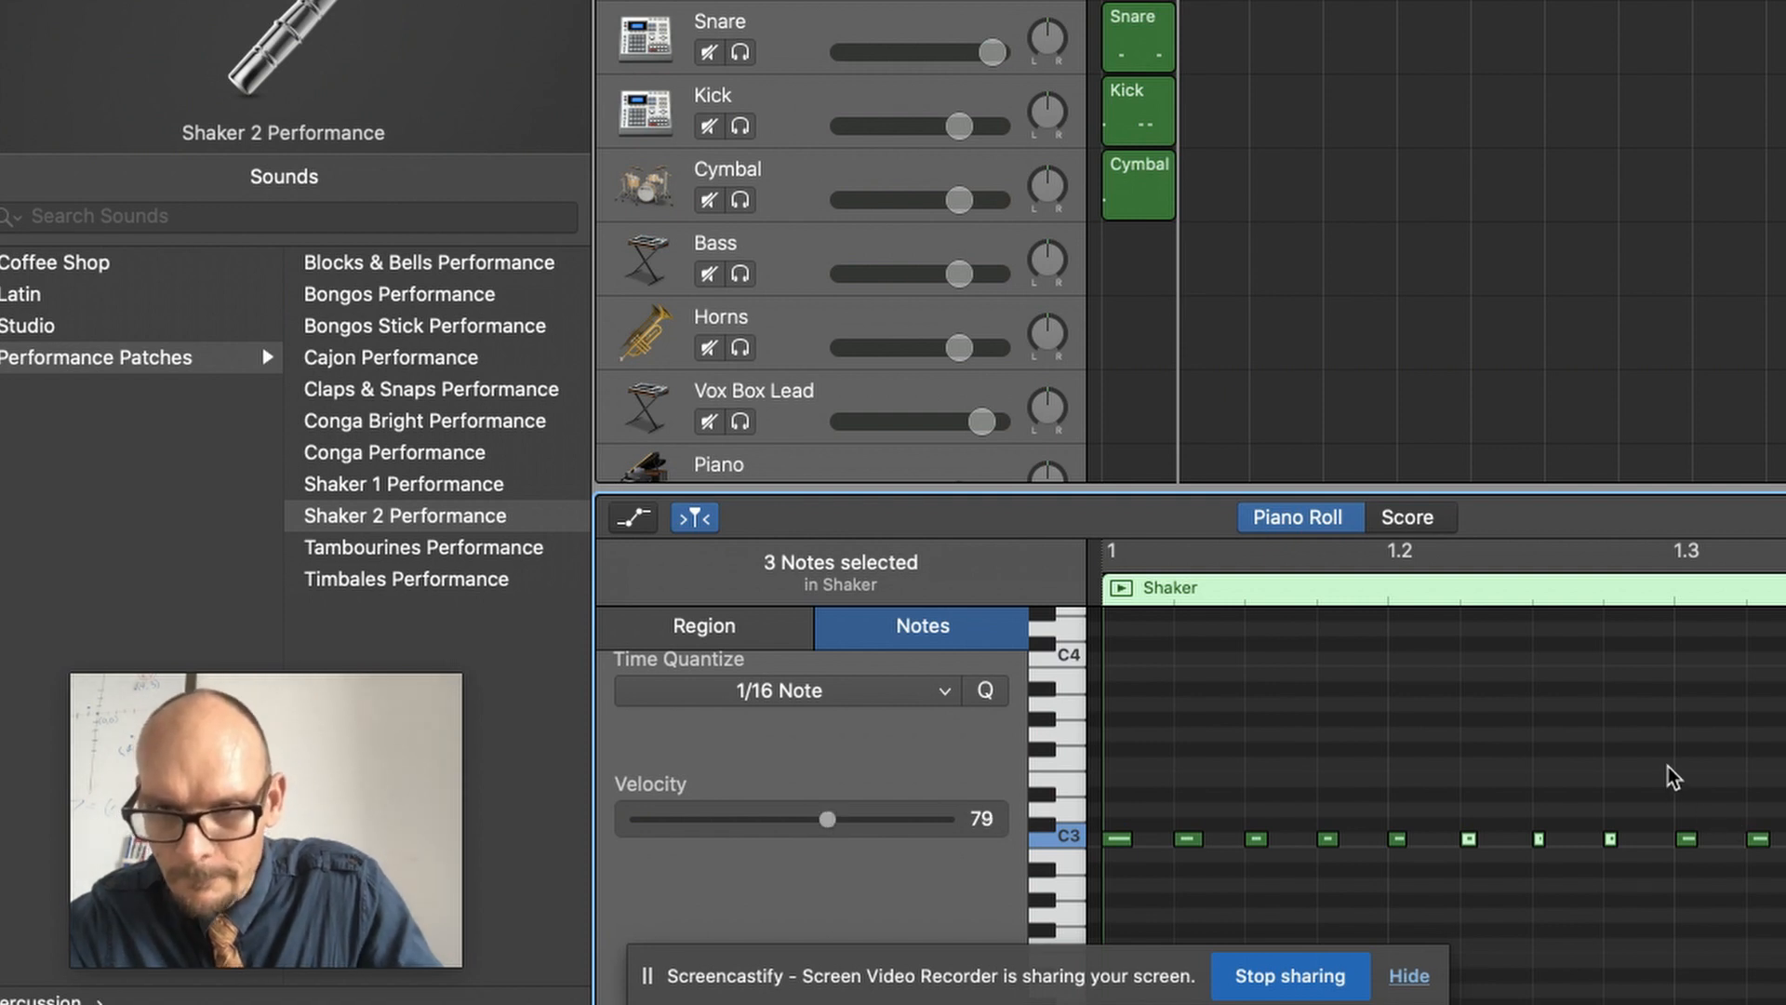
Delete the Shaker notes in beats 3 and 4 and loop the region as a two-beat pattern to about bar 11
{"action": "left_click_drag", "start_coordinate": [1672, 777], "coordinate": [1777, 995]}
{"action": "key", "text": "BackSpace"}
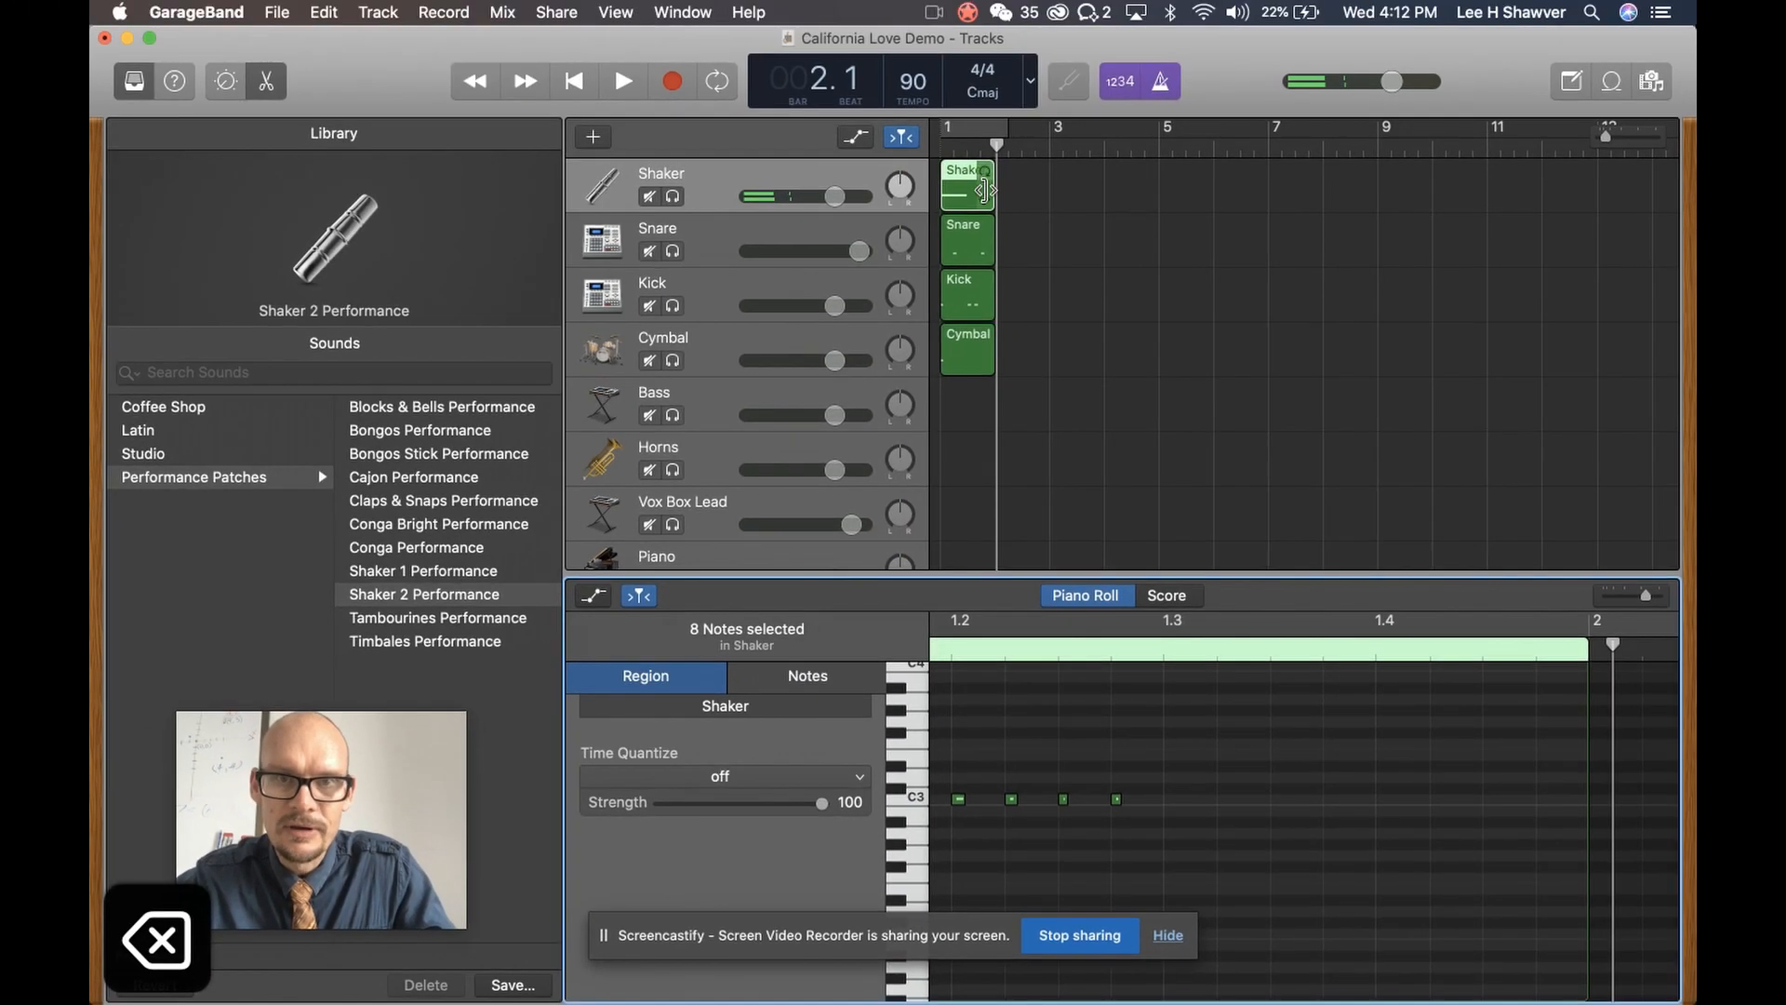
{"action": "left_click_drag", "start_coordinate": [989, 192], "coordinate": [1500, 177]}
{"action": "key", "text": "Return"}
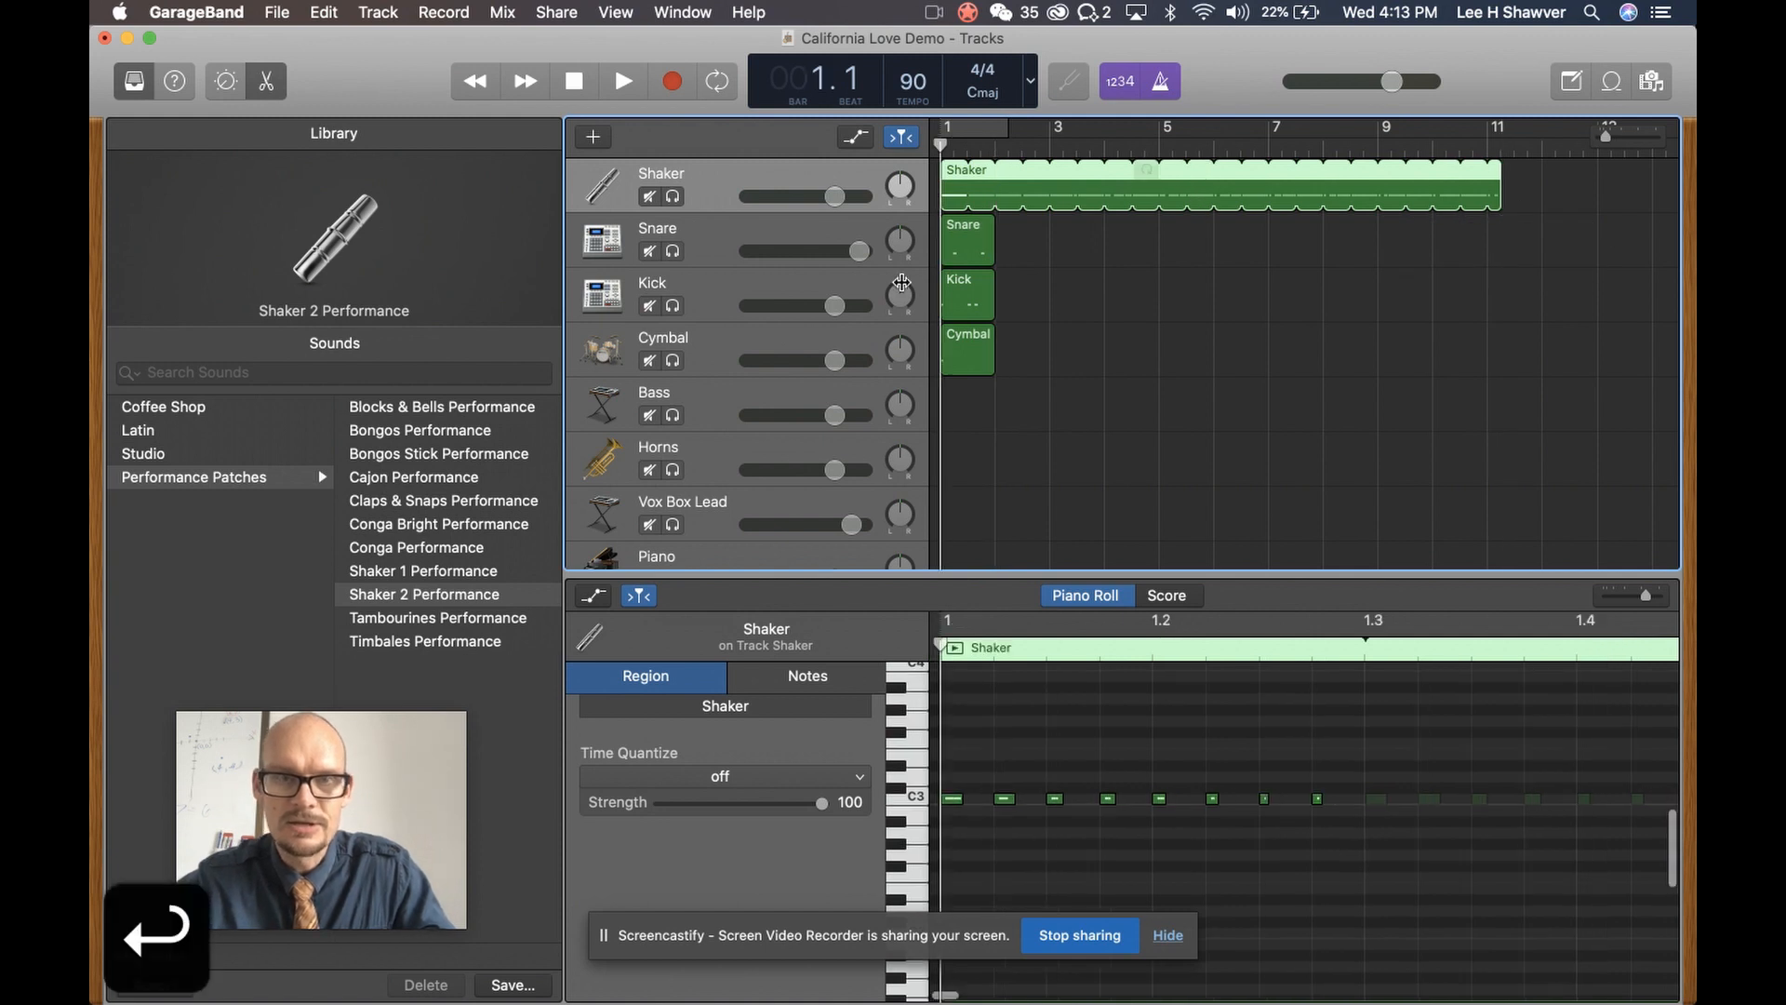
Solo the Shaker track to hear its accent pattern from bar 1, then unsolo it and return to the start
{"action": "left_click", "coordinate": [673, 197]}
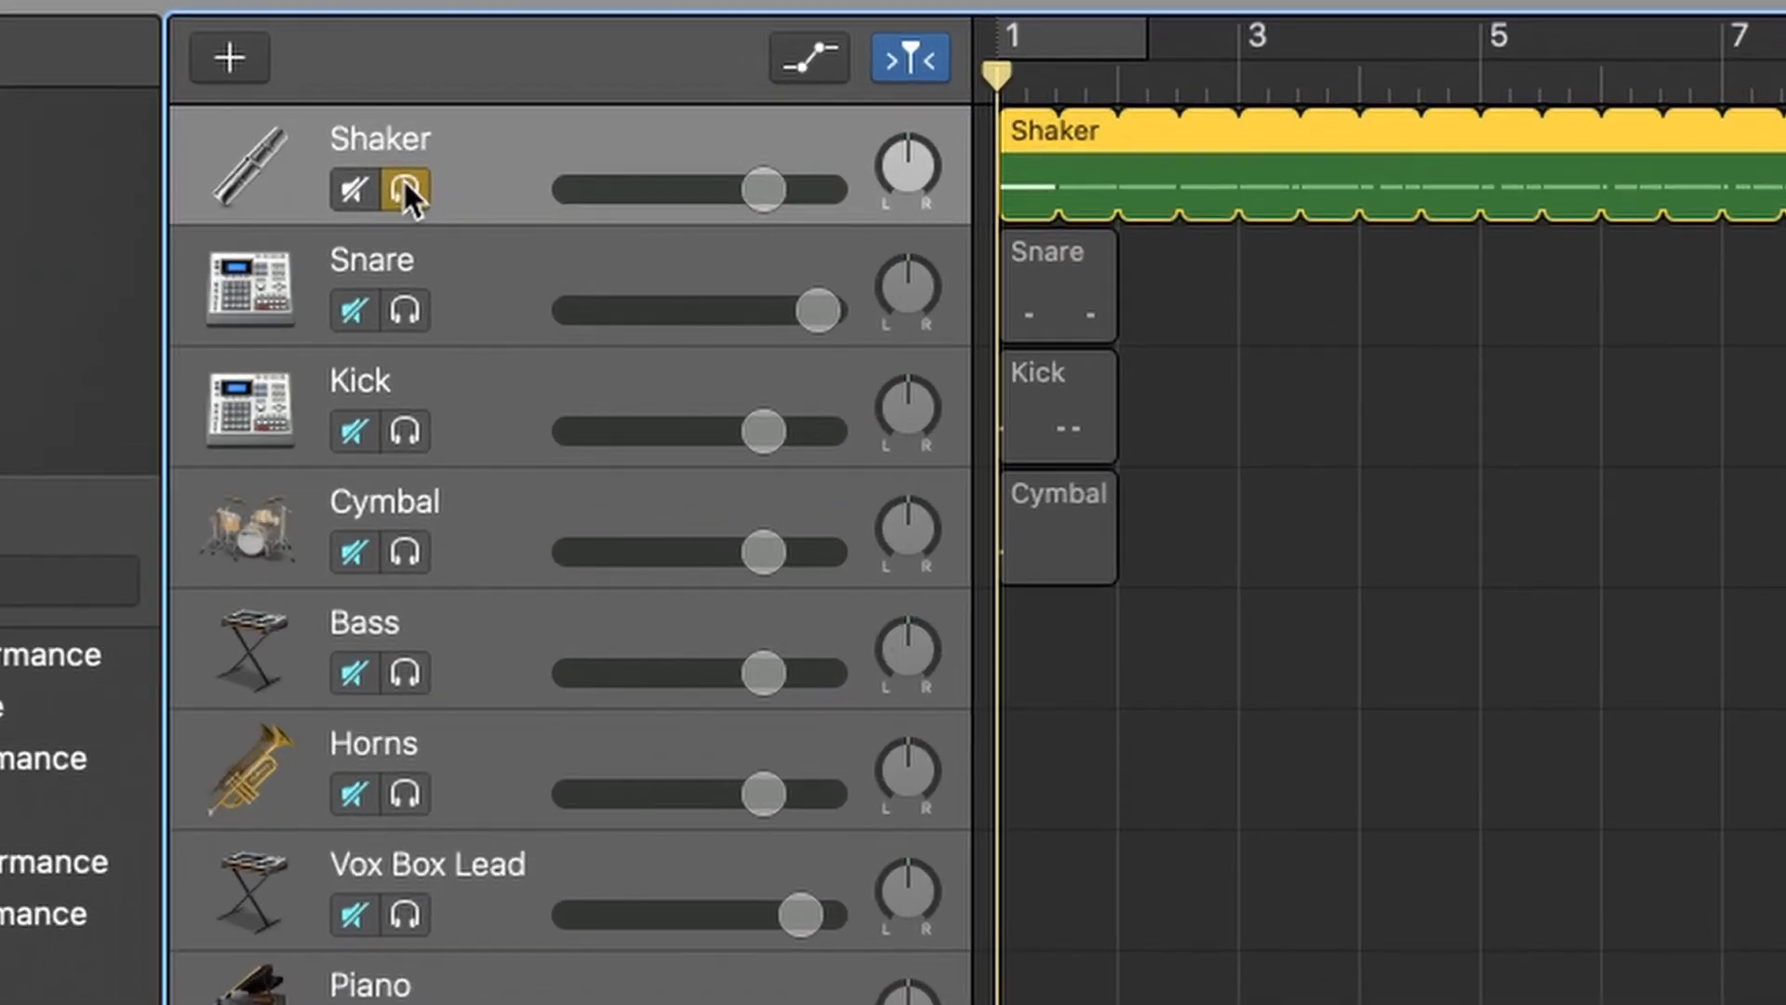
{"action": "key", "text": "space"}
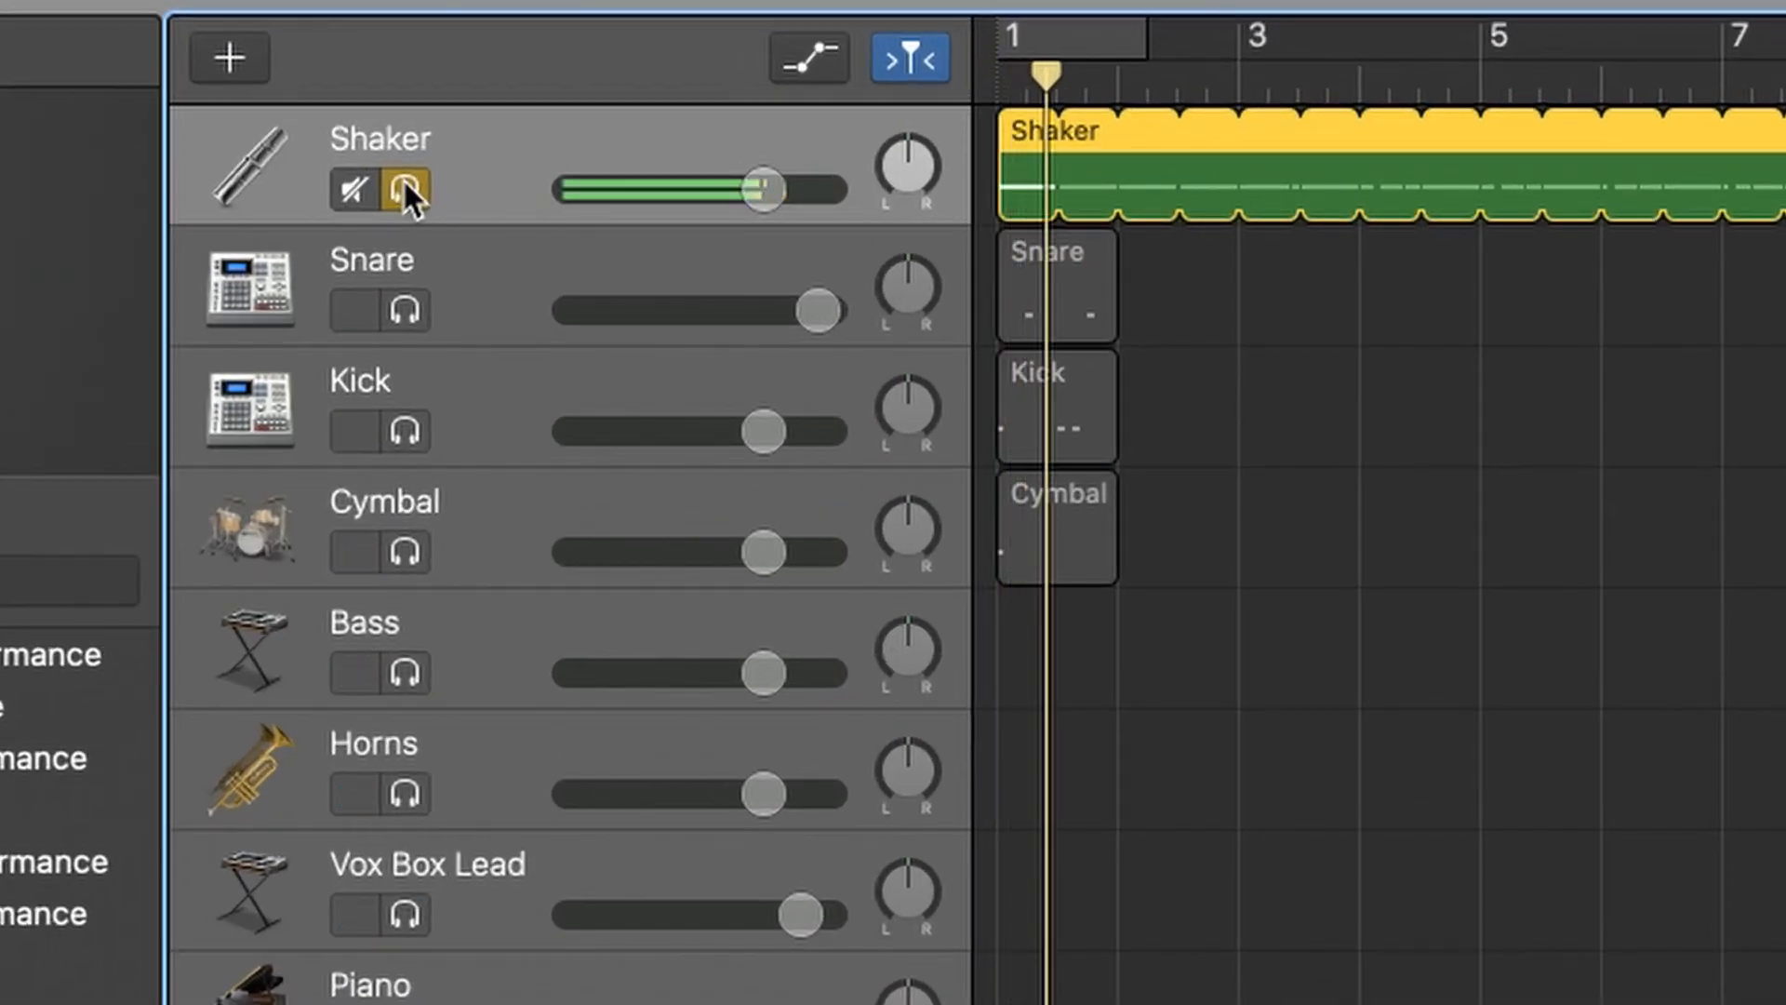
{"action": "key", "text": "space"}
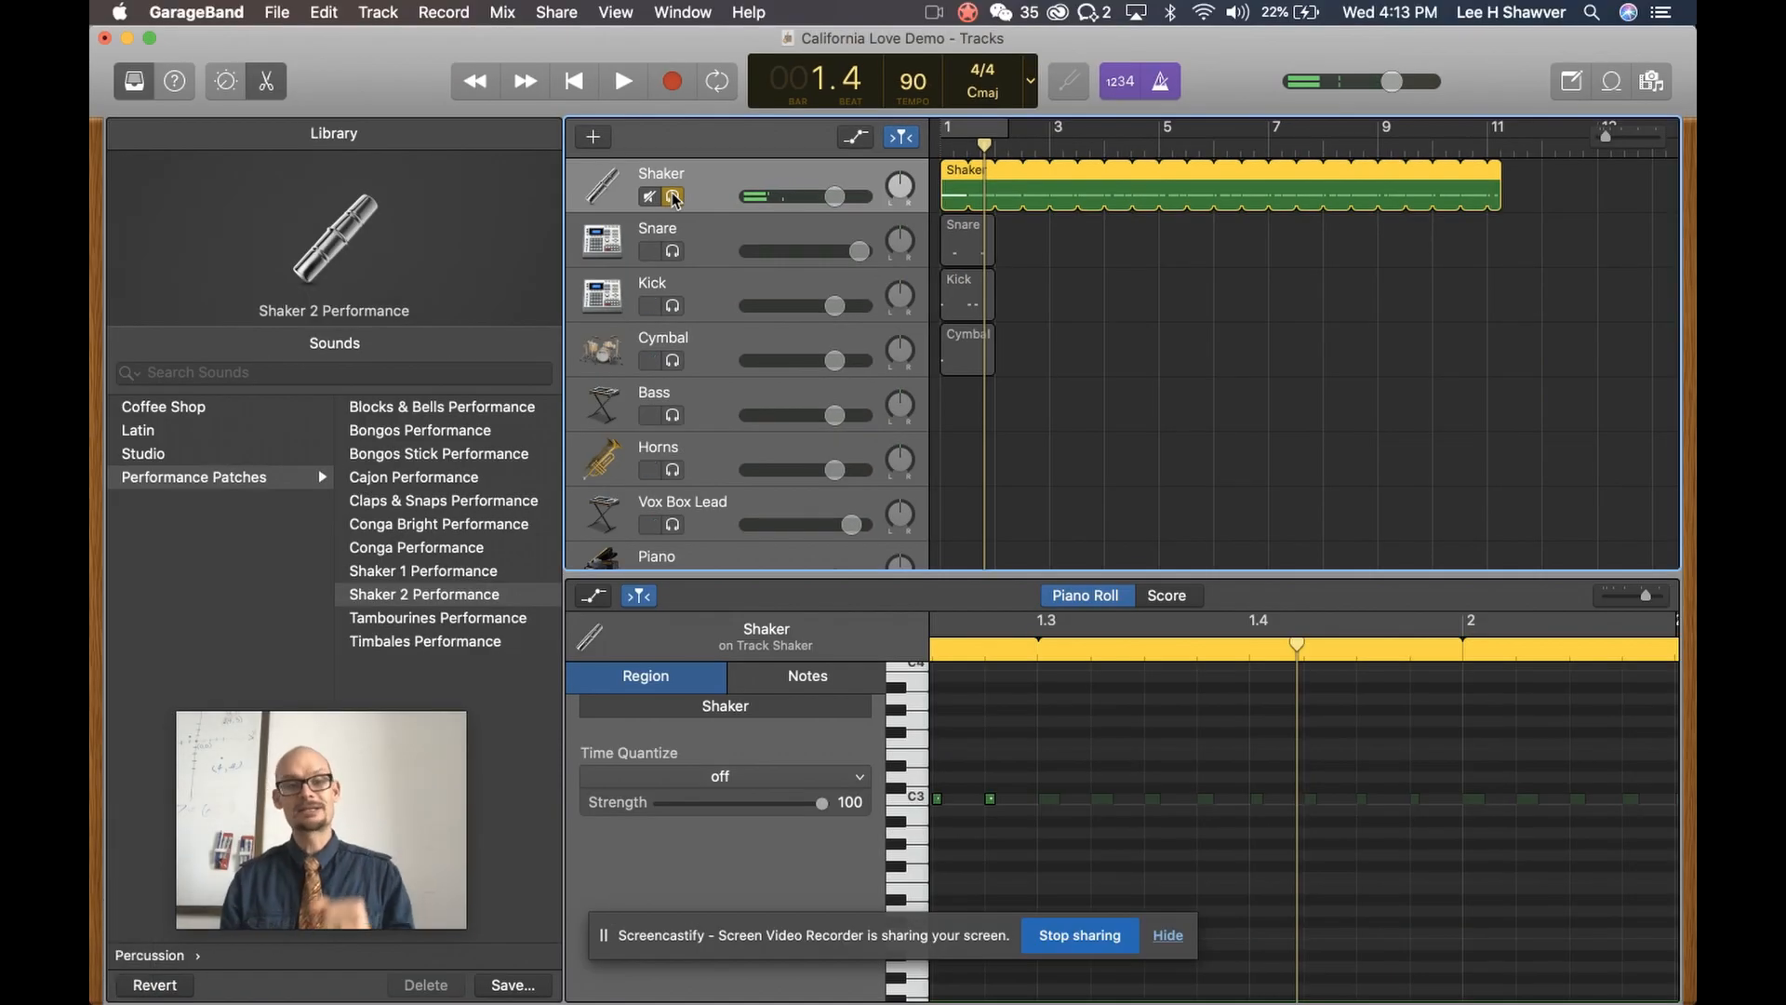
{"action": "left_click", "coordinate": [673, 198]}
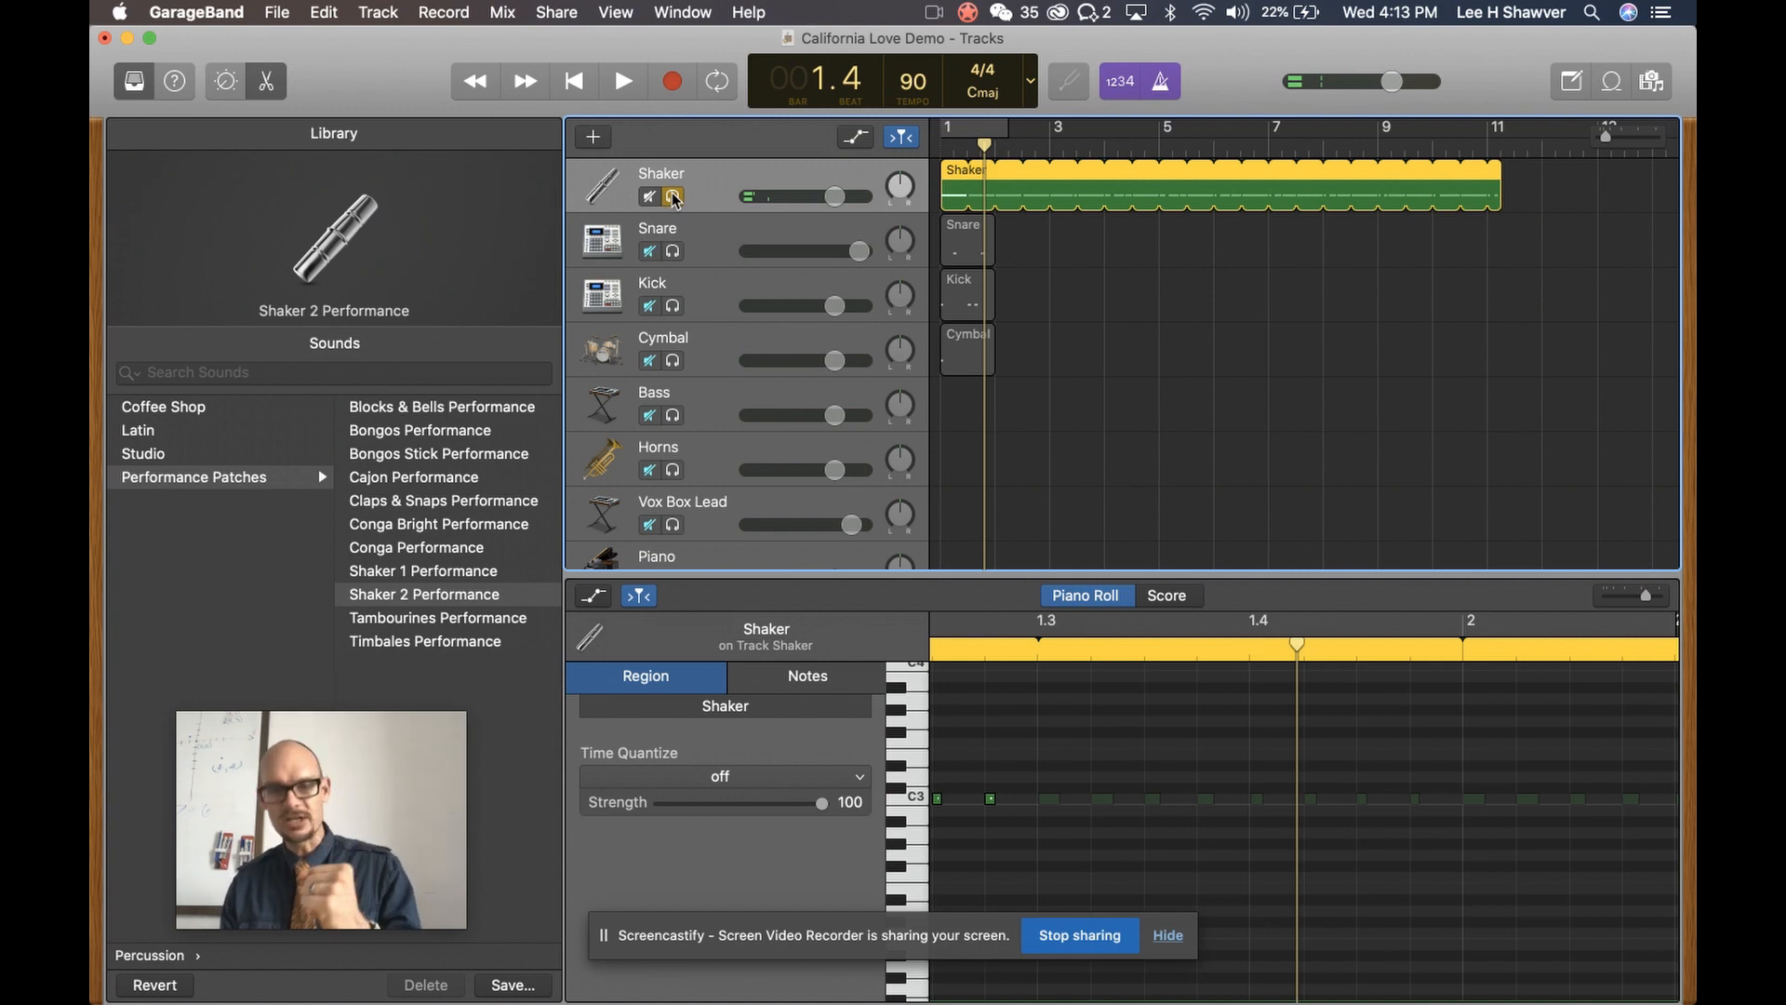
{"action": "key", "text": "Return"}
{"action": "key", "text": "space"}
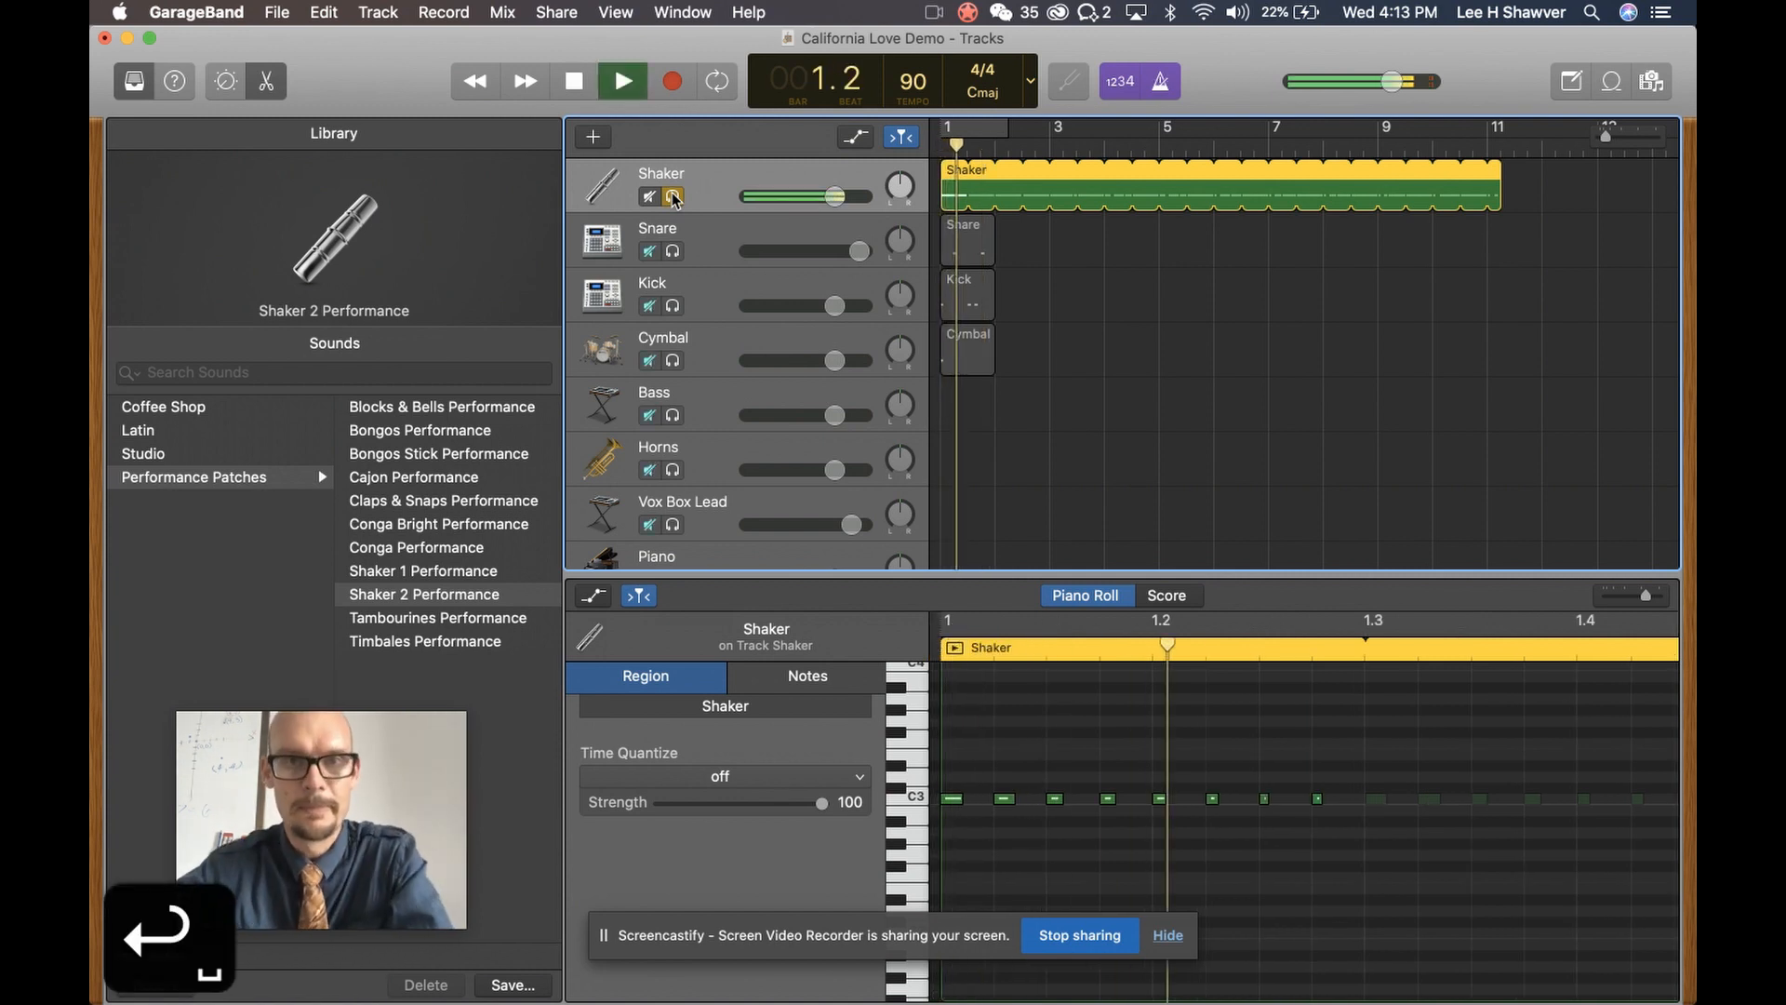
{"action": "key", "text": "space"}
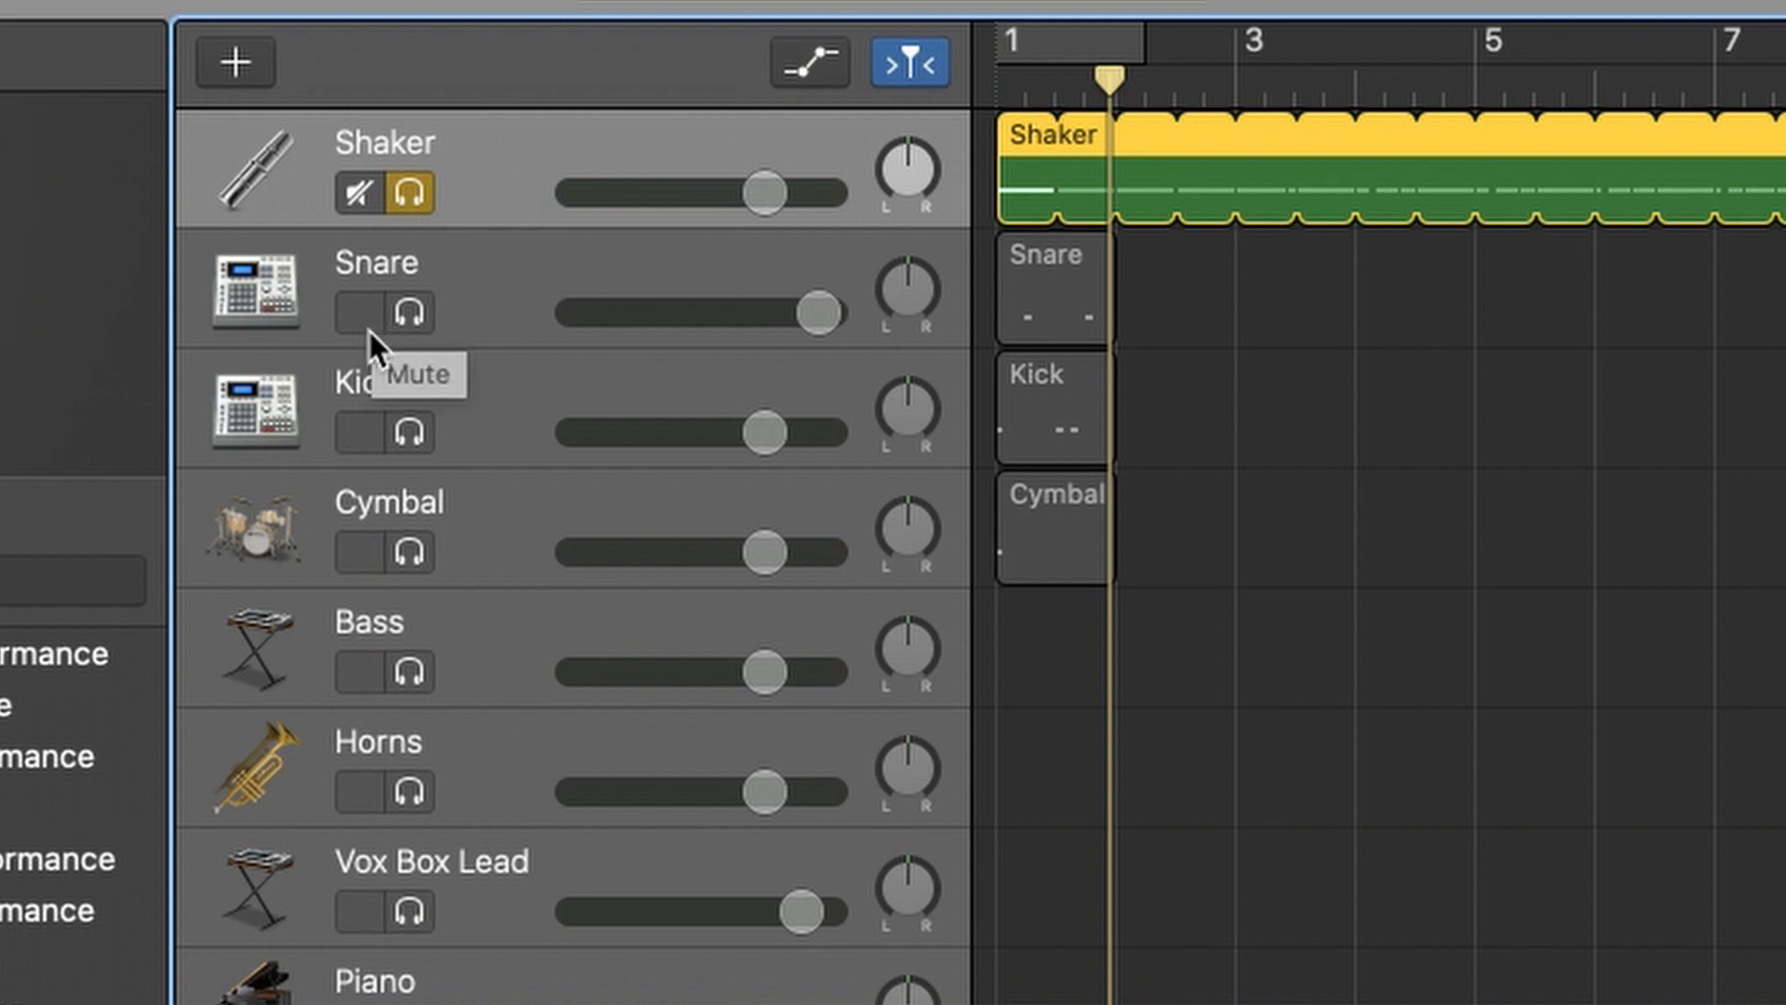
{"action": "left_click", "coordinate": [409, 191]}
{"action": "key", "text": "Return"}
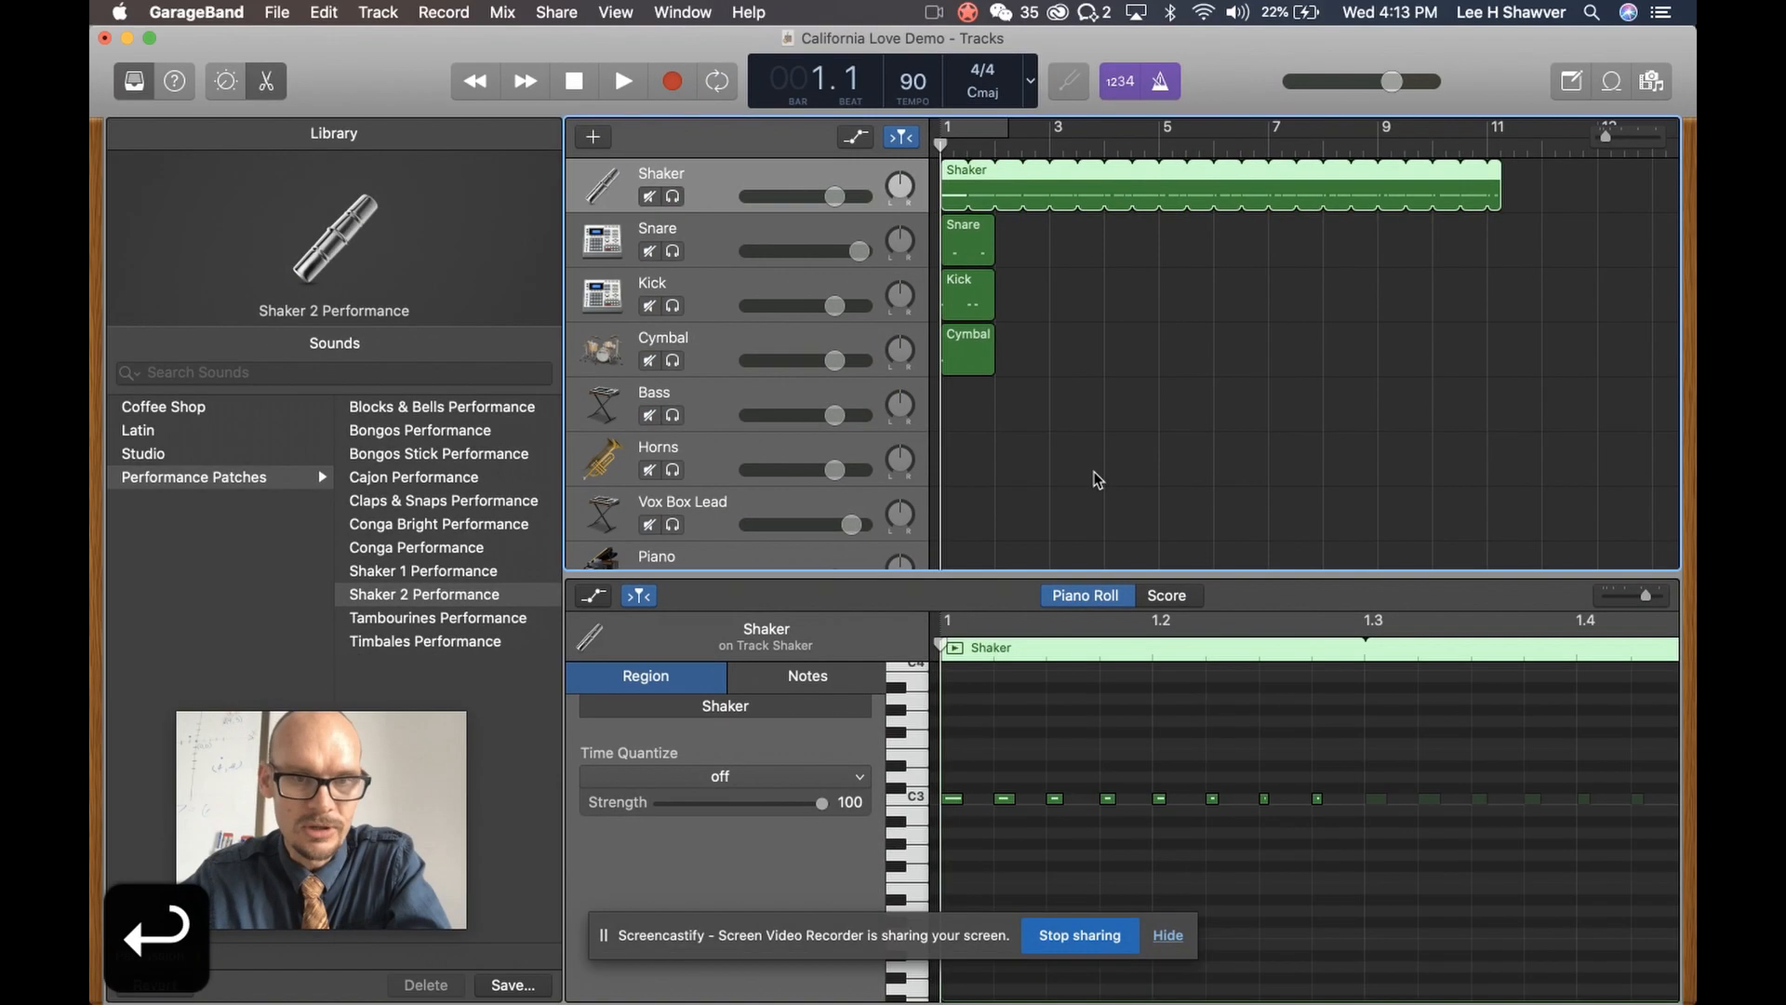
Select the Bass track and browse the Bass patches in the Synthesizer category
{"action": "scroll", "coordinate": [1165, 575], "scroll_direction": "down", "scroll_amount": 2}
{"action": "left_click", "coordinate": [712, 350]}
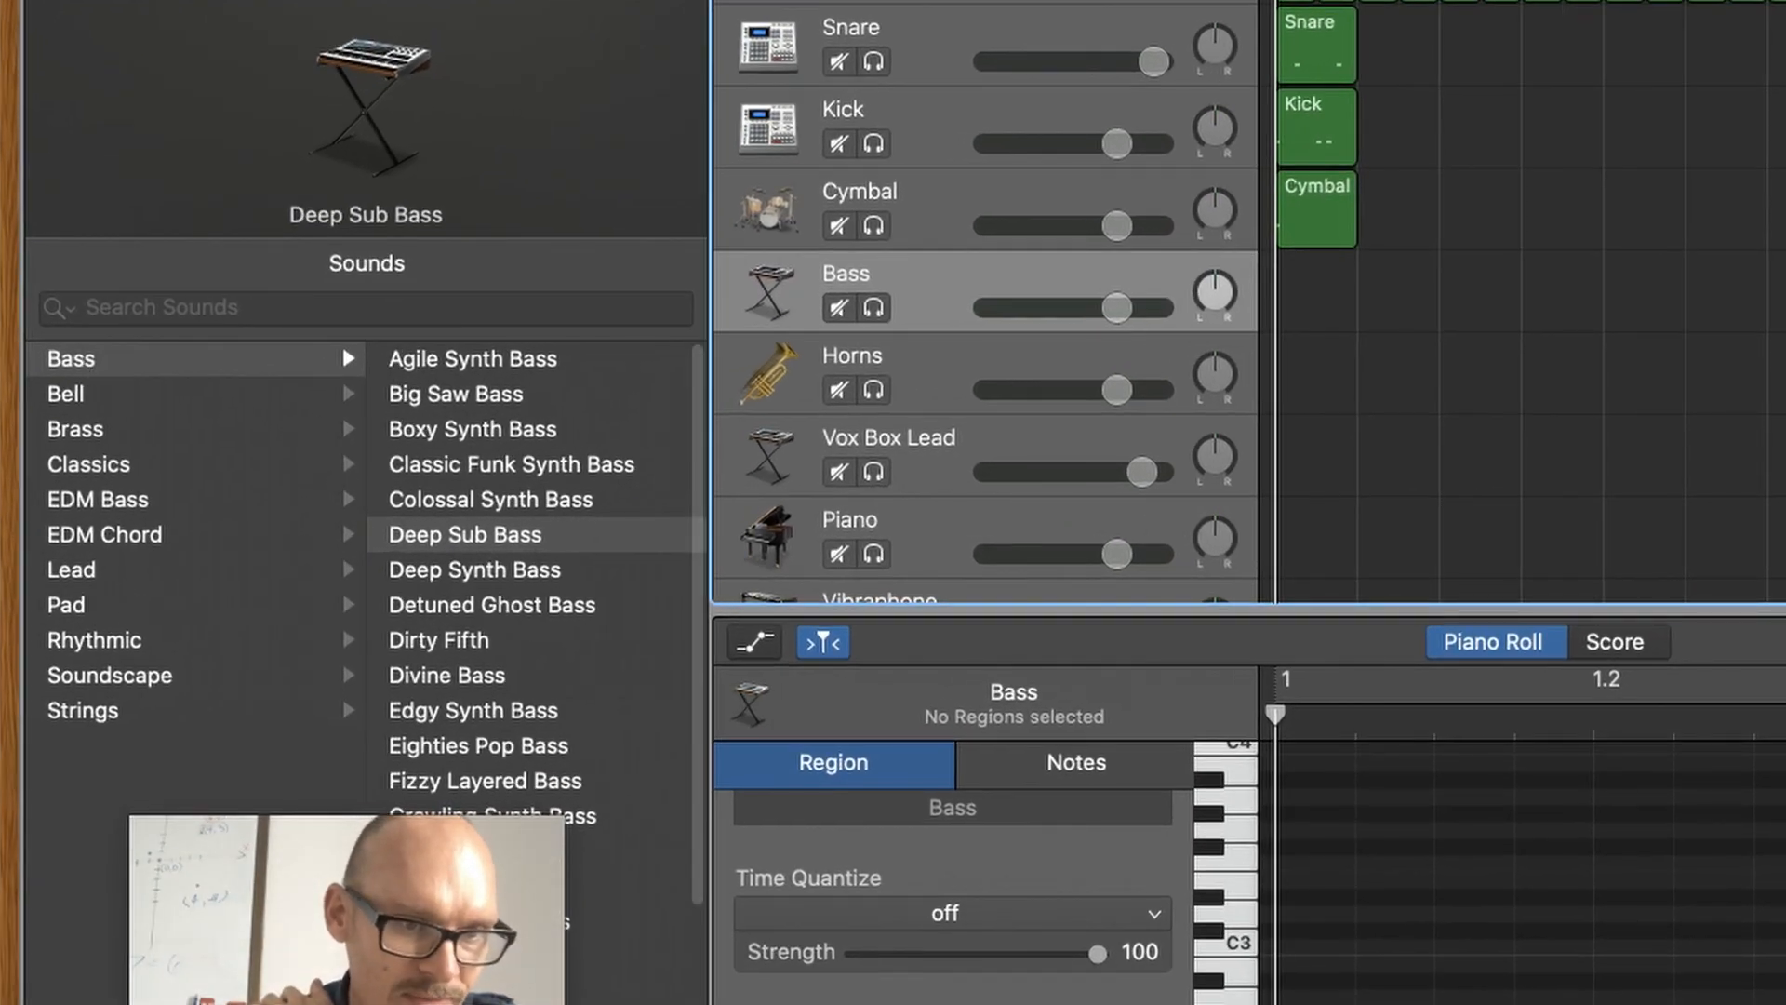
{"action": "left_click", "coordinate": [97, 766]}
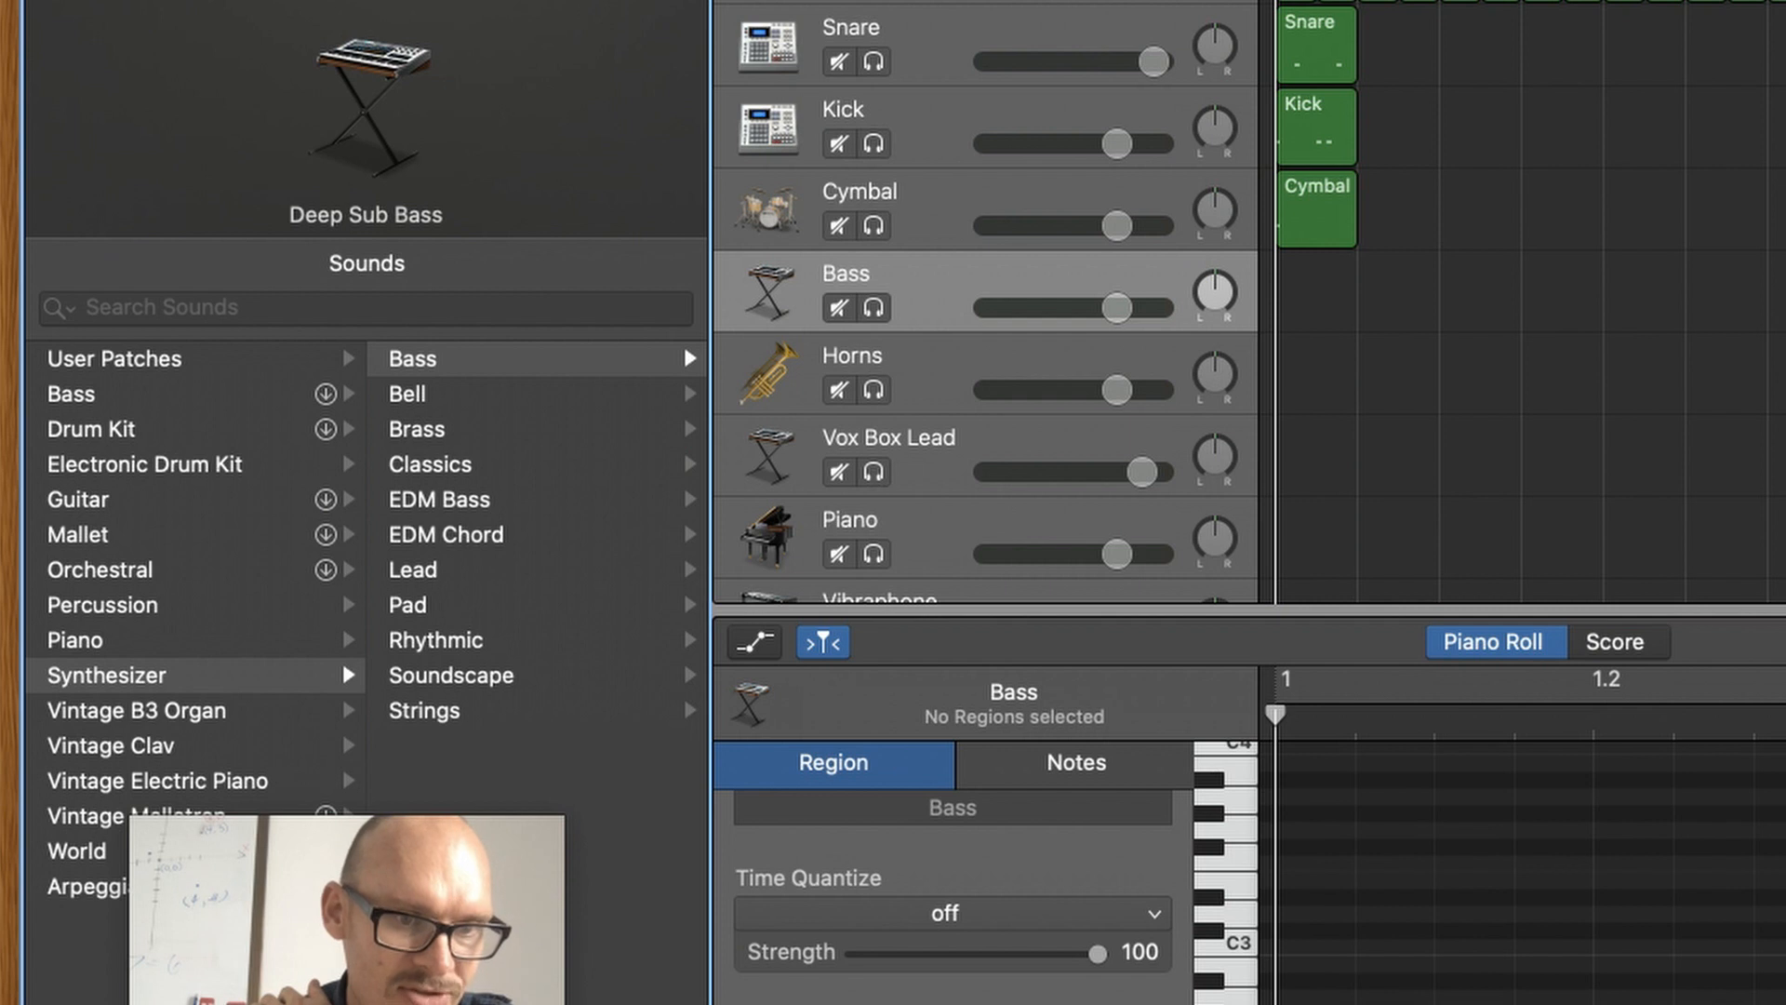
{"action": "left_click", "coordinate": [109, 677]}
{"action": "left_click", "coordinate": [454, 359]}
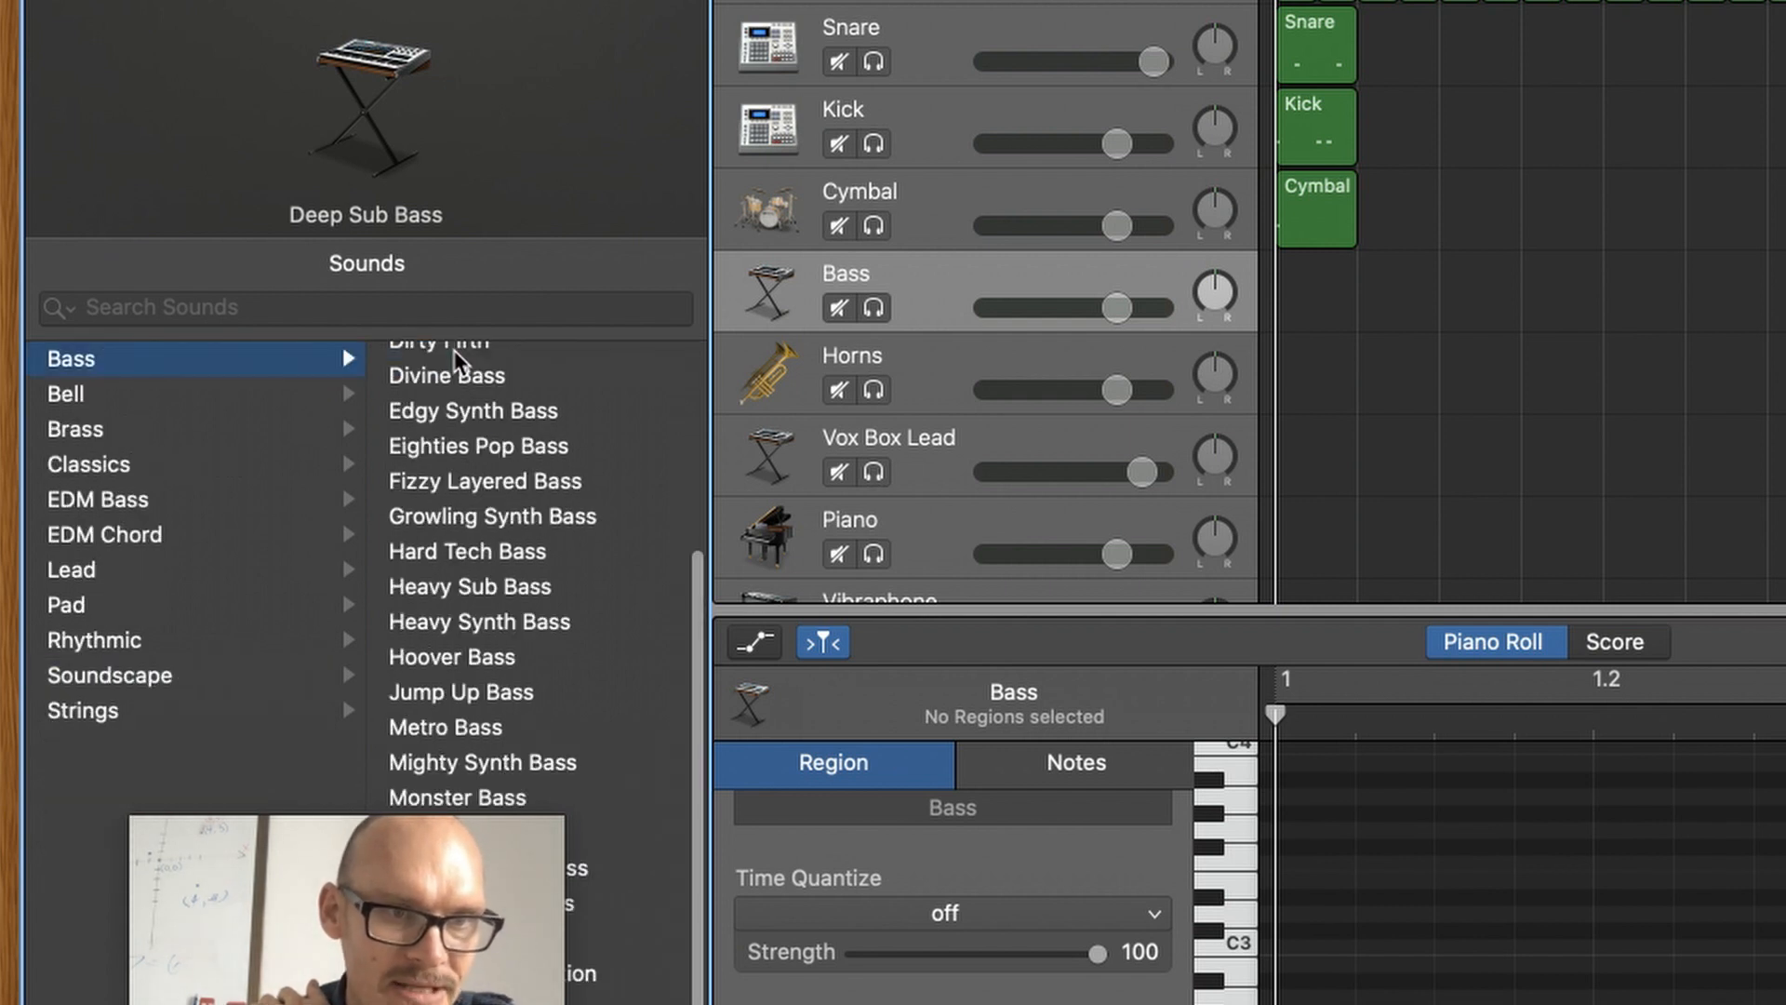
{"action": "scroll", "coordinate": [528, 765], "scroll_direction": "down", "scroll_amount": 2}
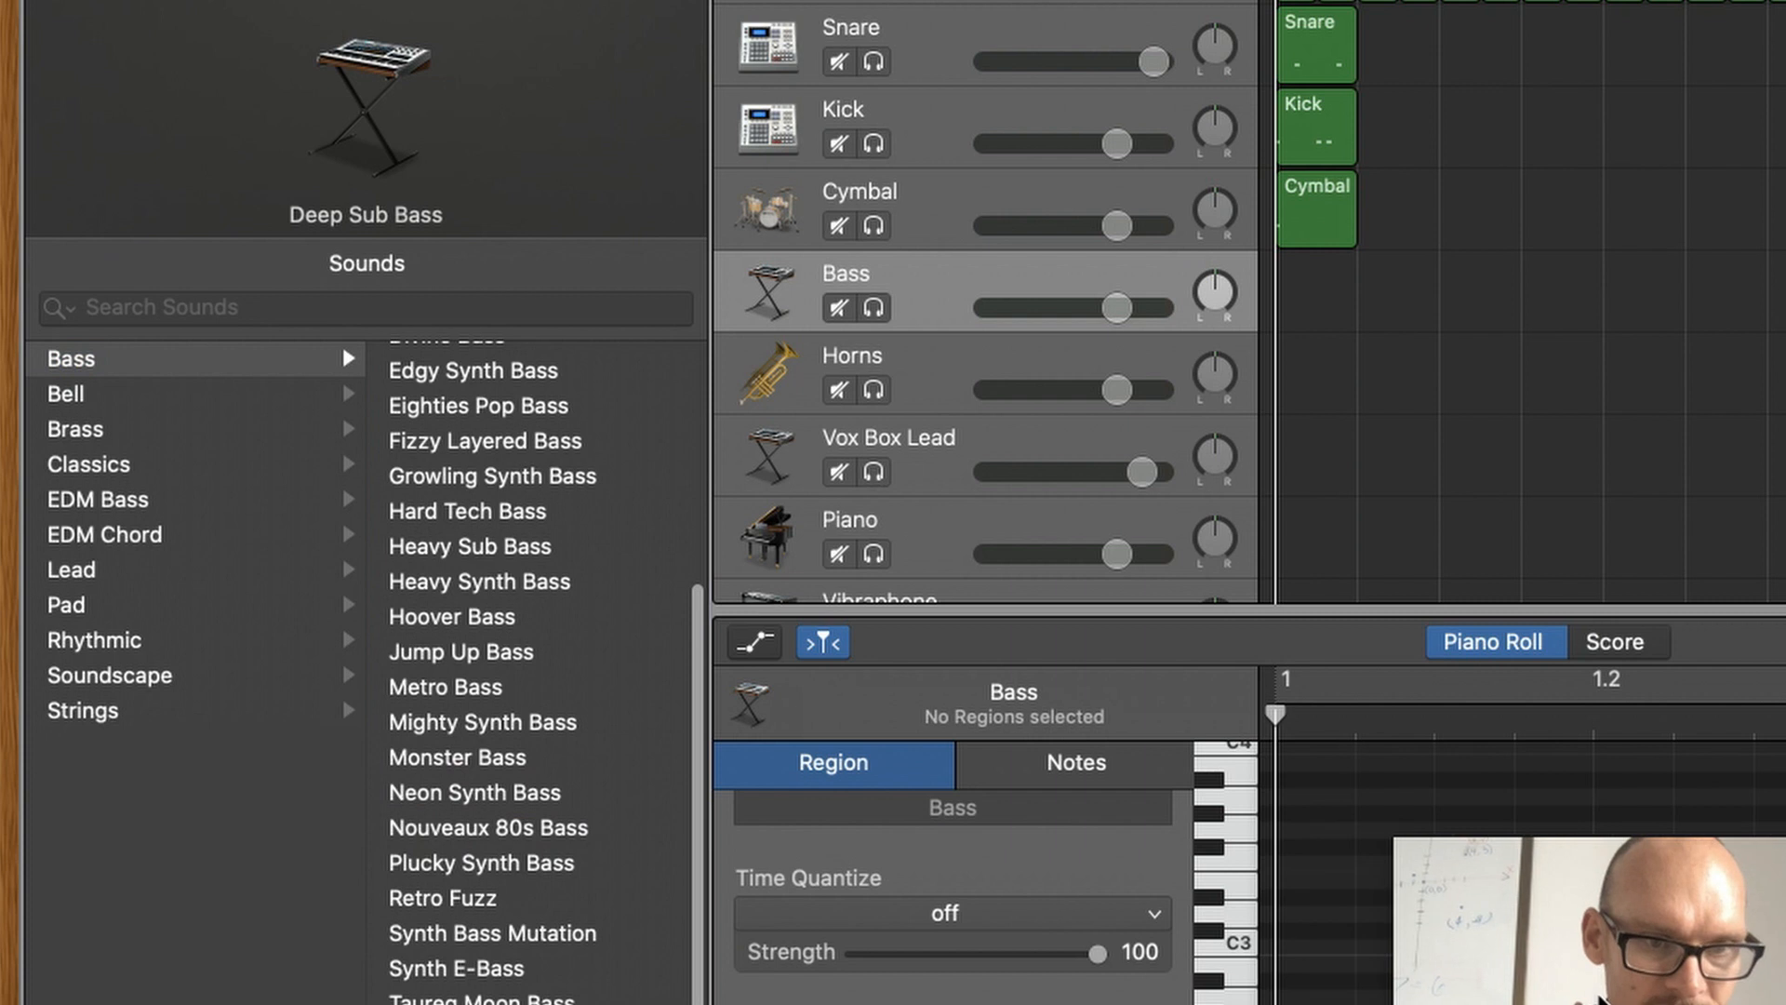
{"action": "scroll", "coordinate": [380, 867], "scroll_direction": "up", "scroll_amount": 8}
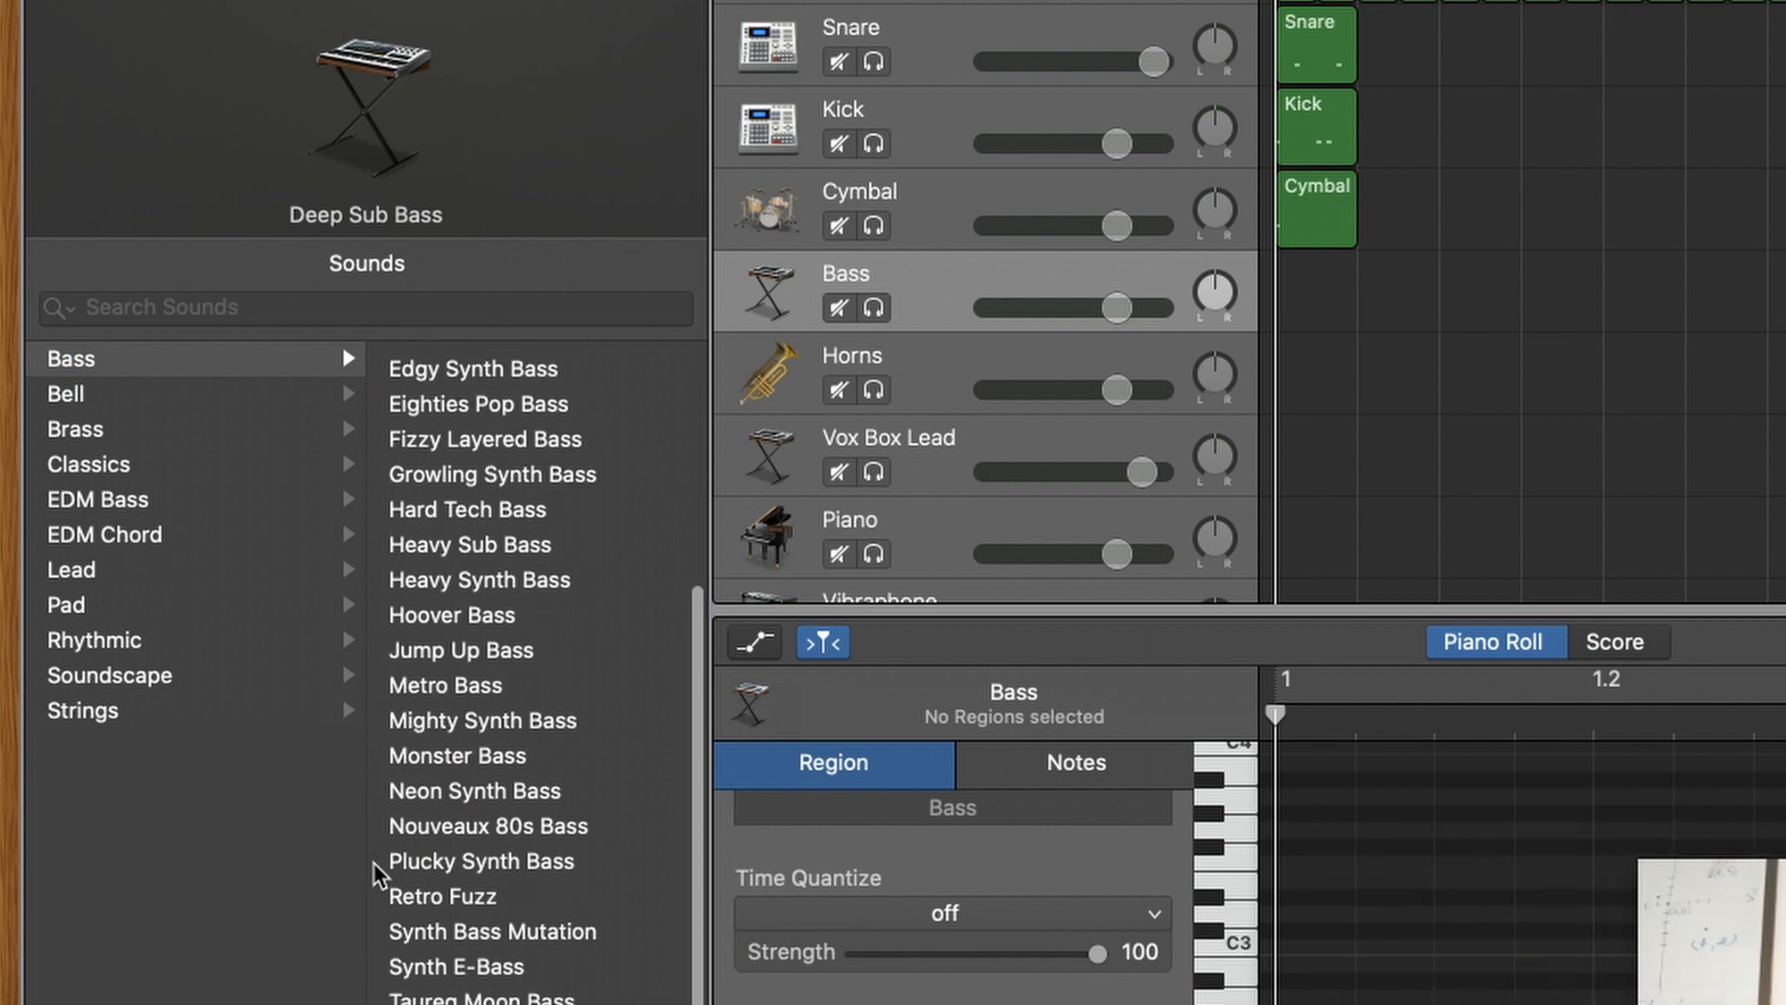
Choose the Deep Sub Bass patch for the Bass track, open Musical Typing and start a recording pass
{"action": "left_click", "coordinate": [484, 534]}
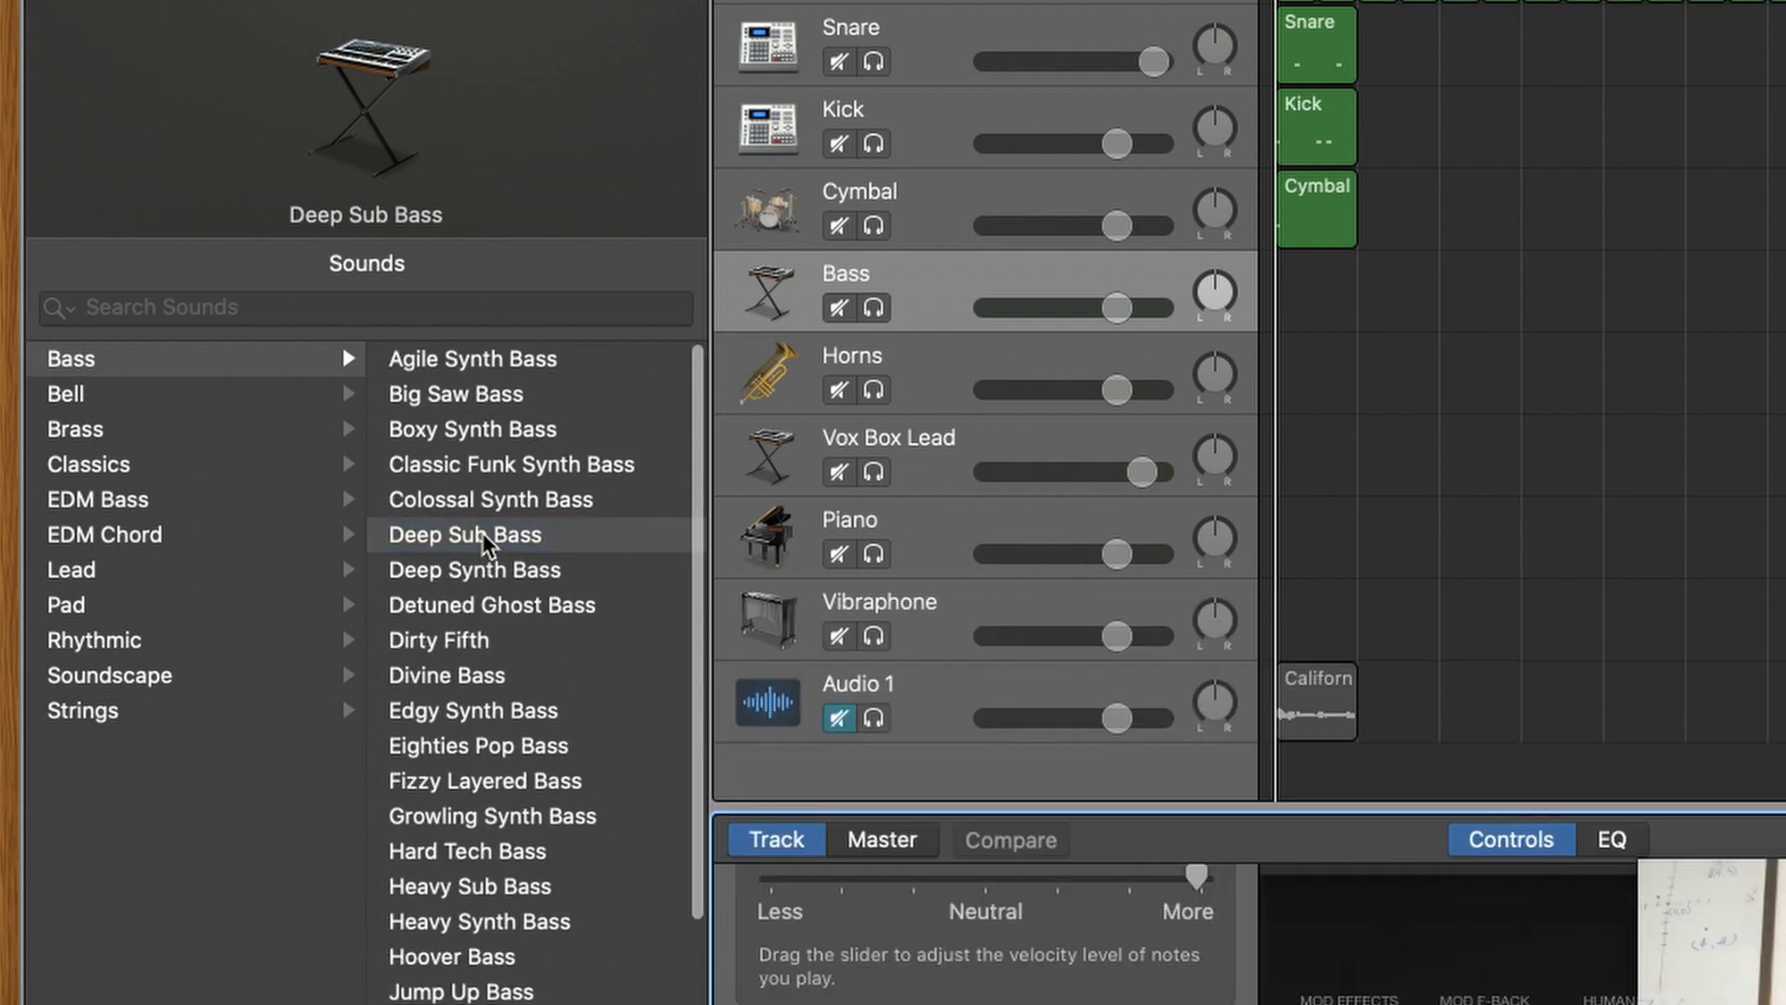
{"action": "key", "text": "super+k"}
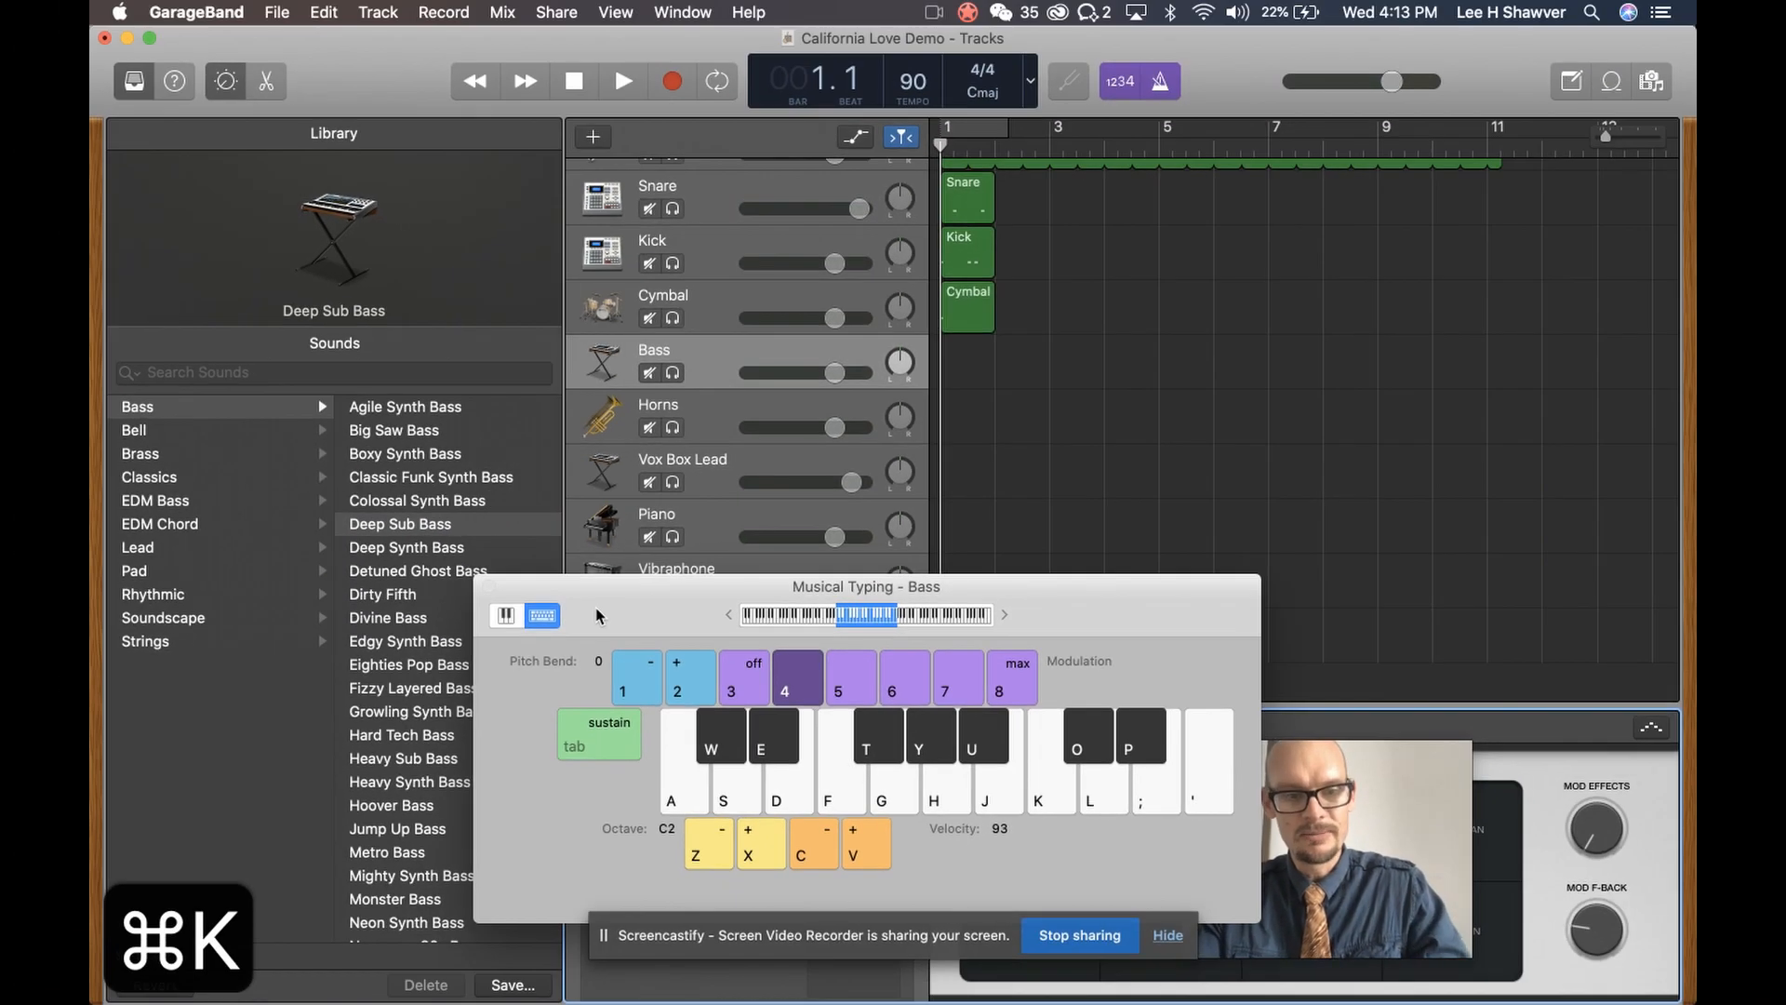
{"action": "key", "text": "r"}
Move the Shaker, Snare, Kick and Cymbal regions one bar later to bar 2 and return to the start
{"action": "scroll", "coordinate": [1061, 400], "scroll_direction": "up", "scroll_amount": 2}
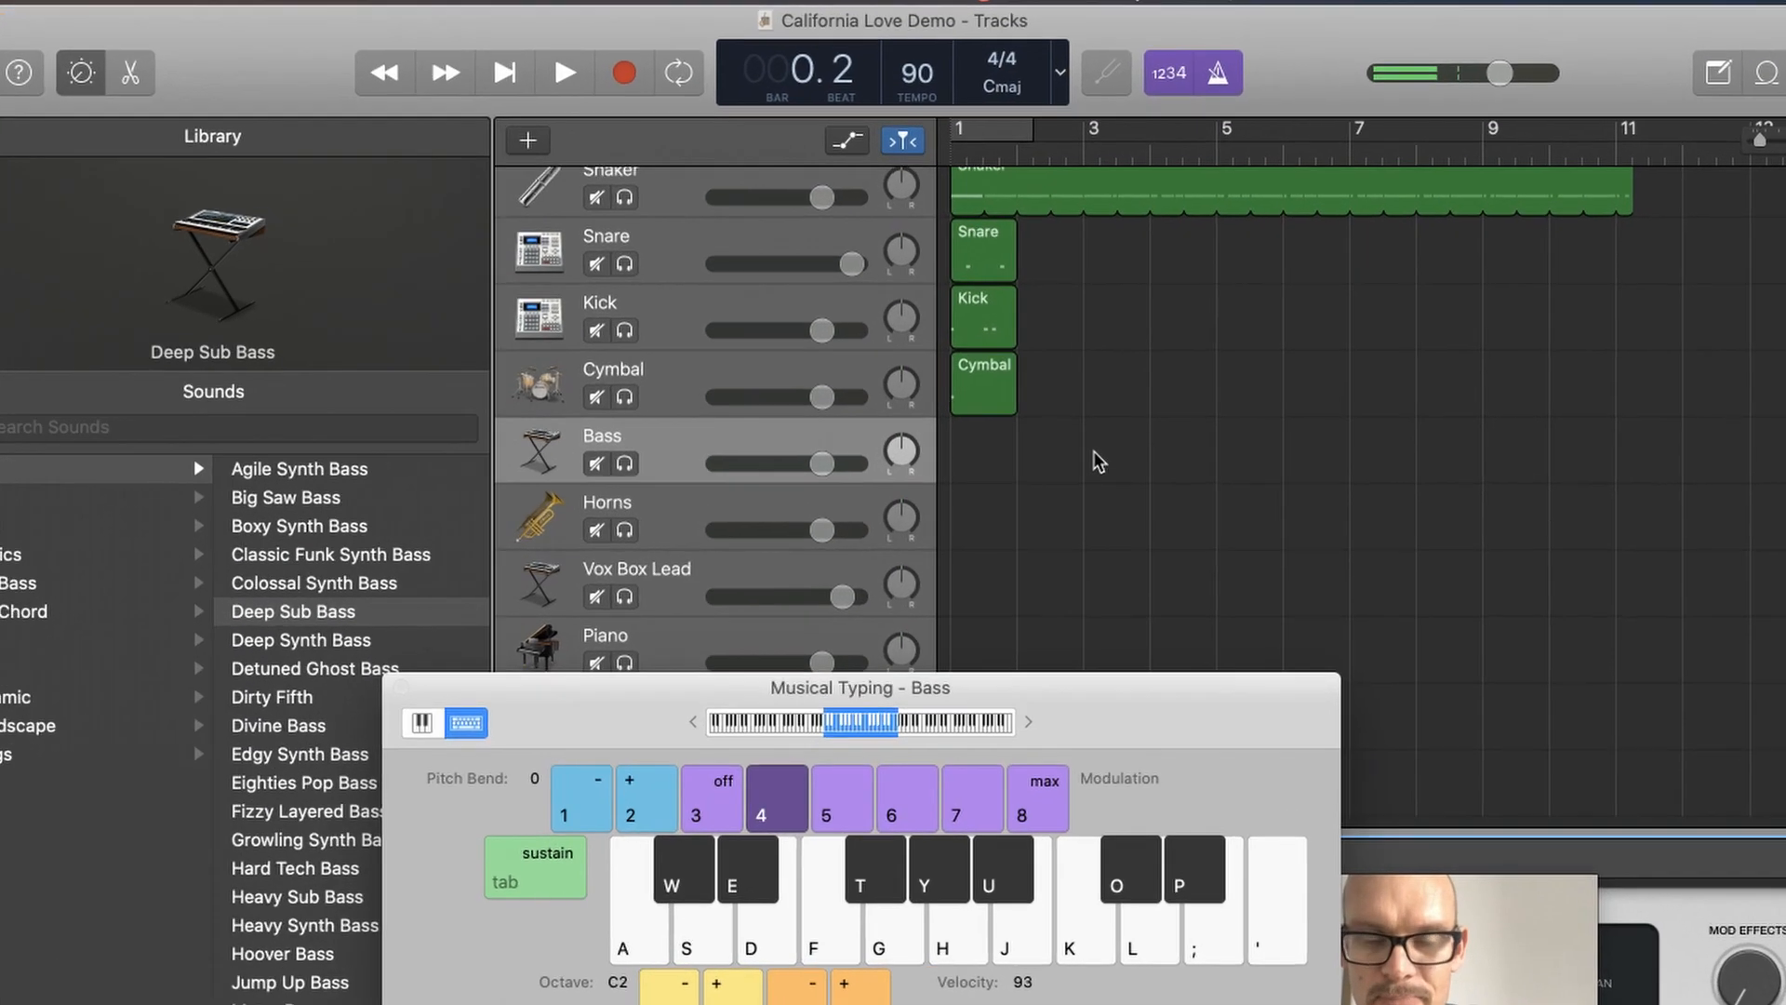
{"action": "left_click_drag", "start_coordinate": [1154, 607], "coordinate": [1090, 209]}
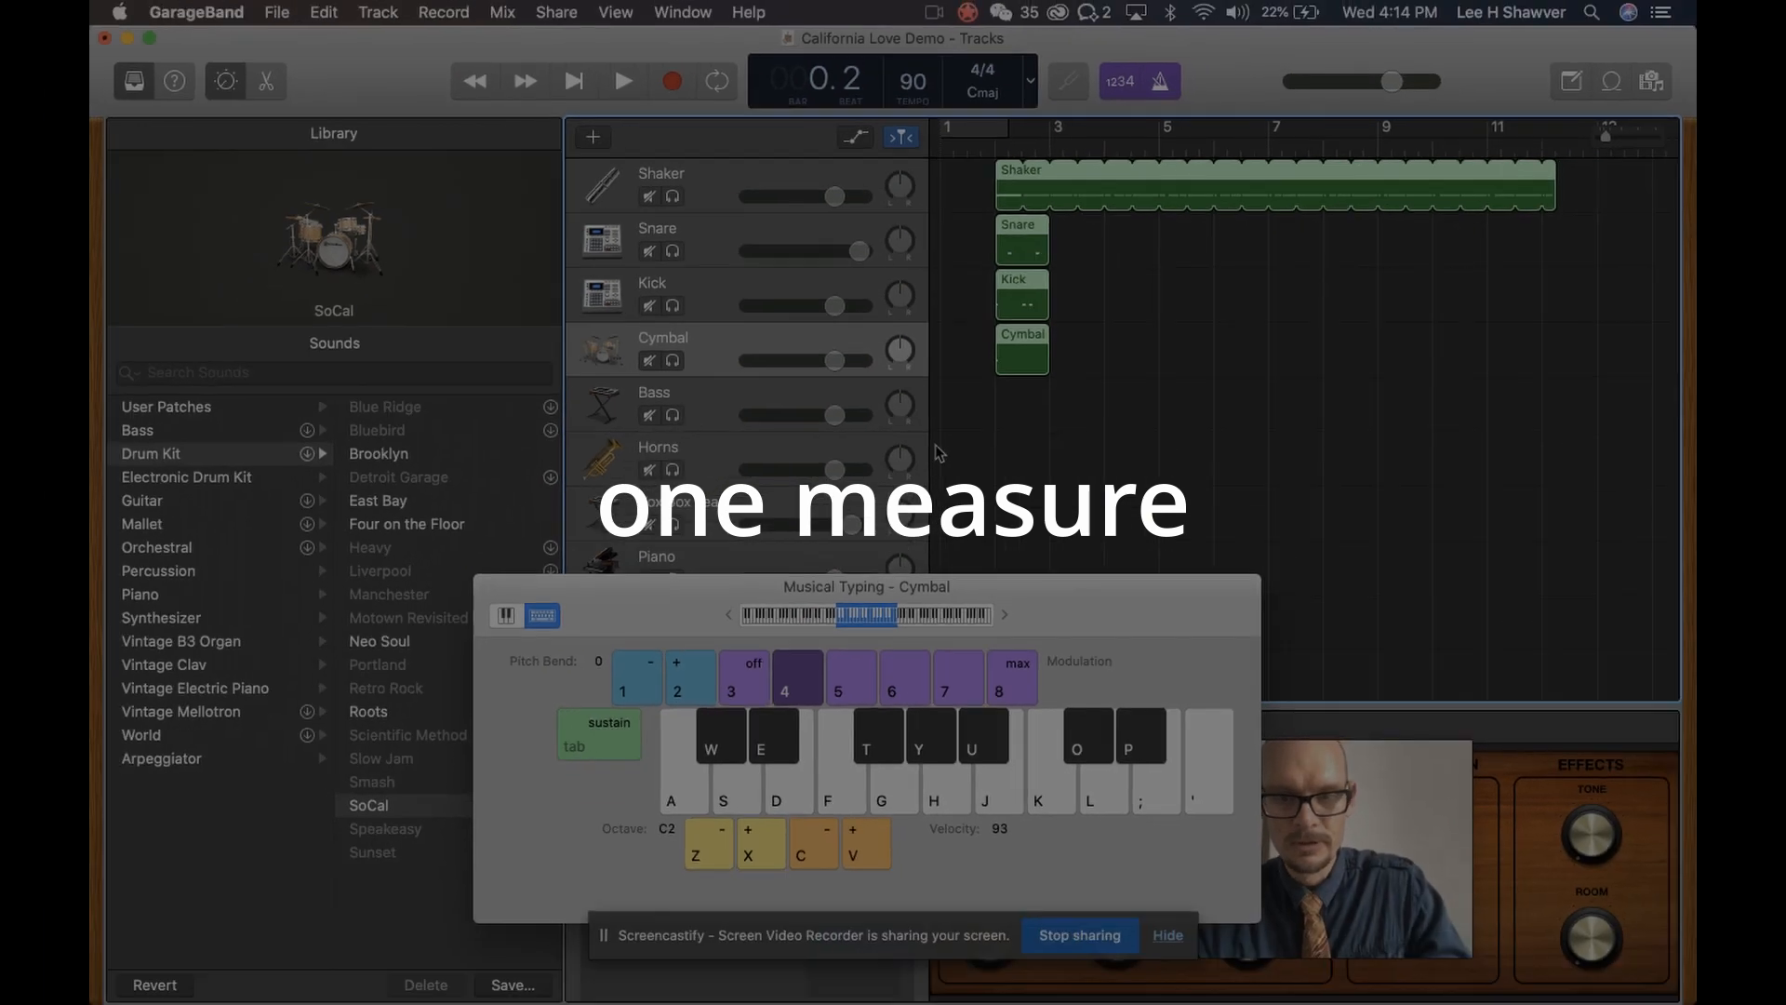
{"action": "key", "text": "Return"}
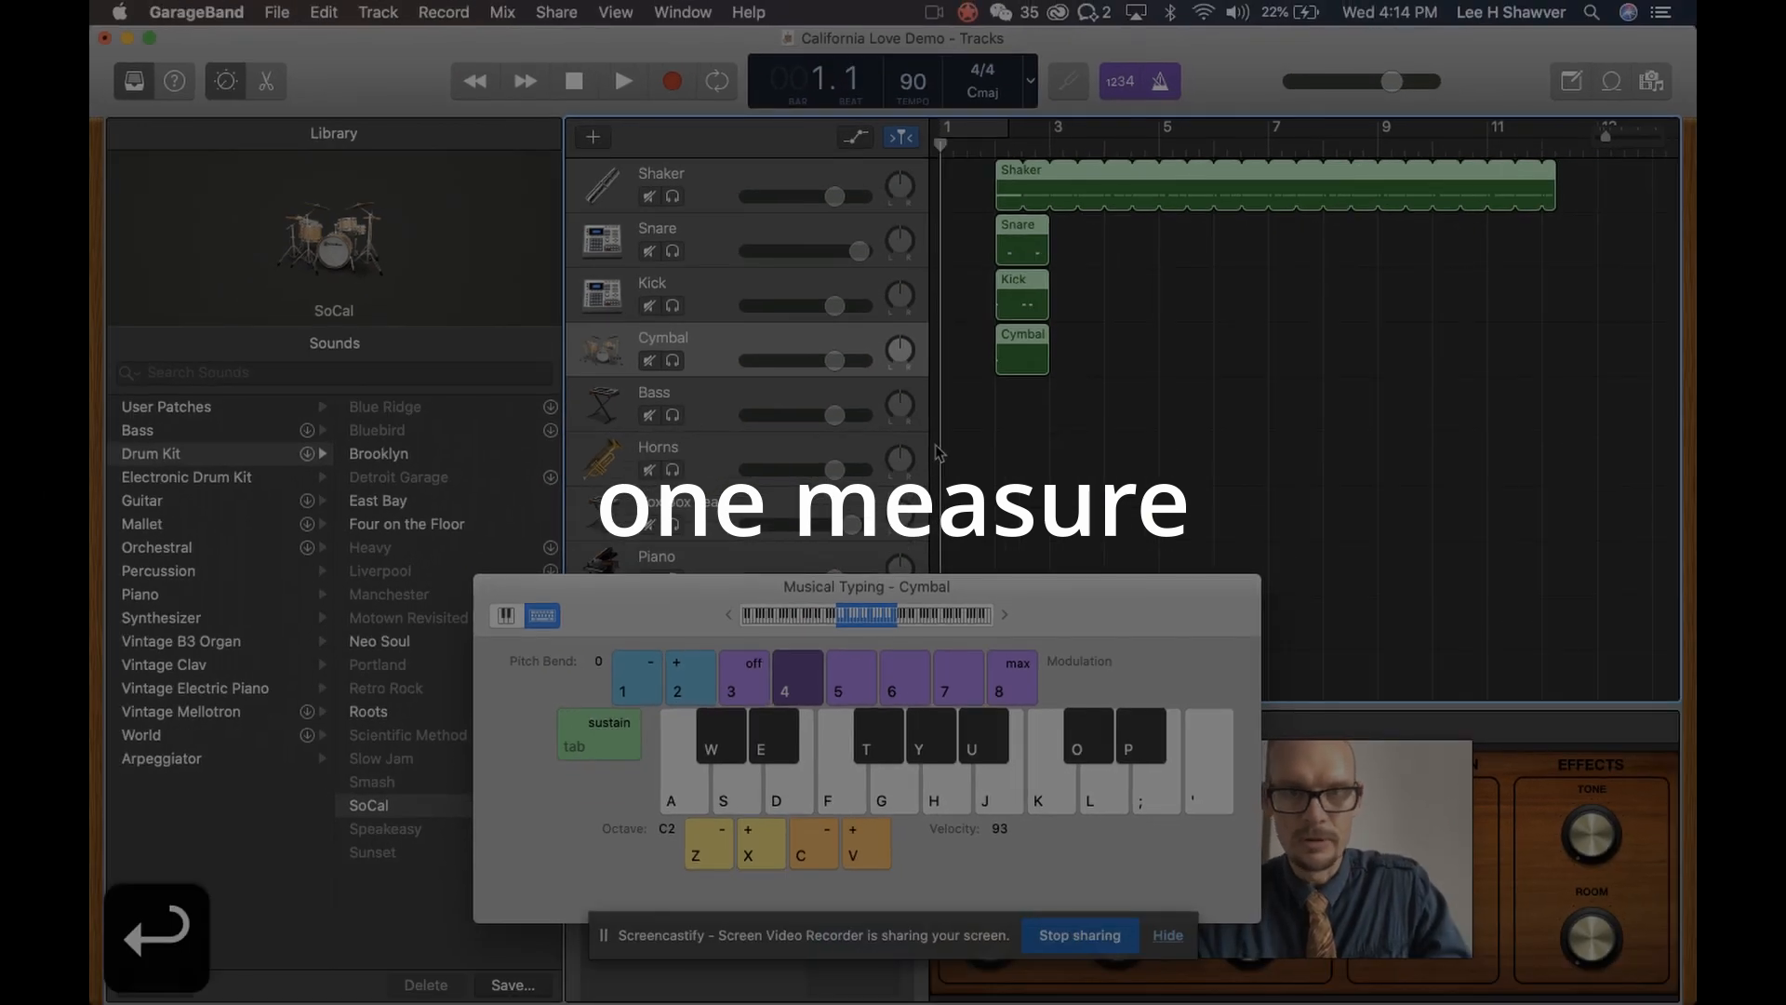
Record a bass riff on the Bass track, leading into bar 2 with a long F, then F-sharp and three Gs, and return to the start
{"action": "key", "text": "r"}
{"action": "left_click", "coordinate": [990, 382]}
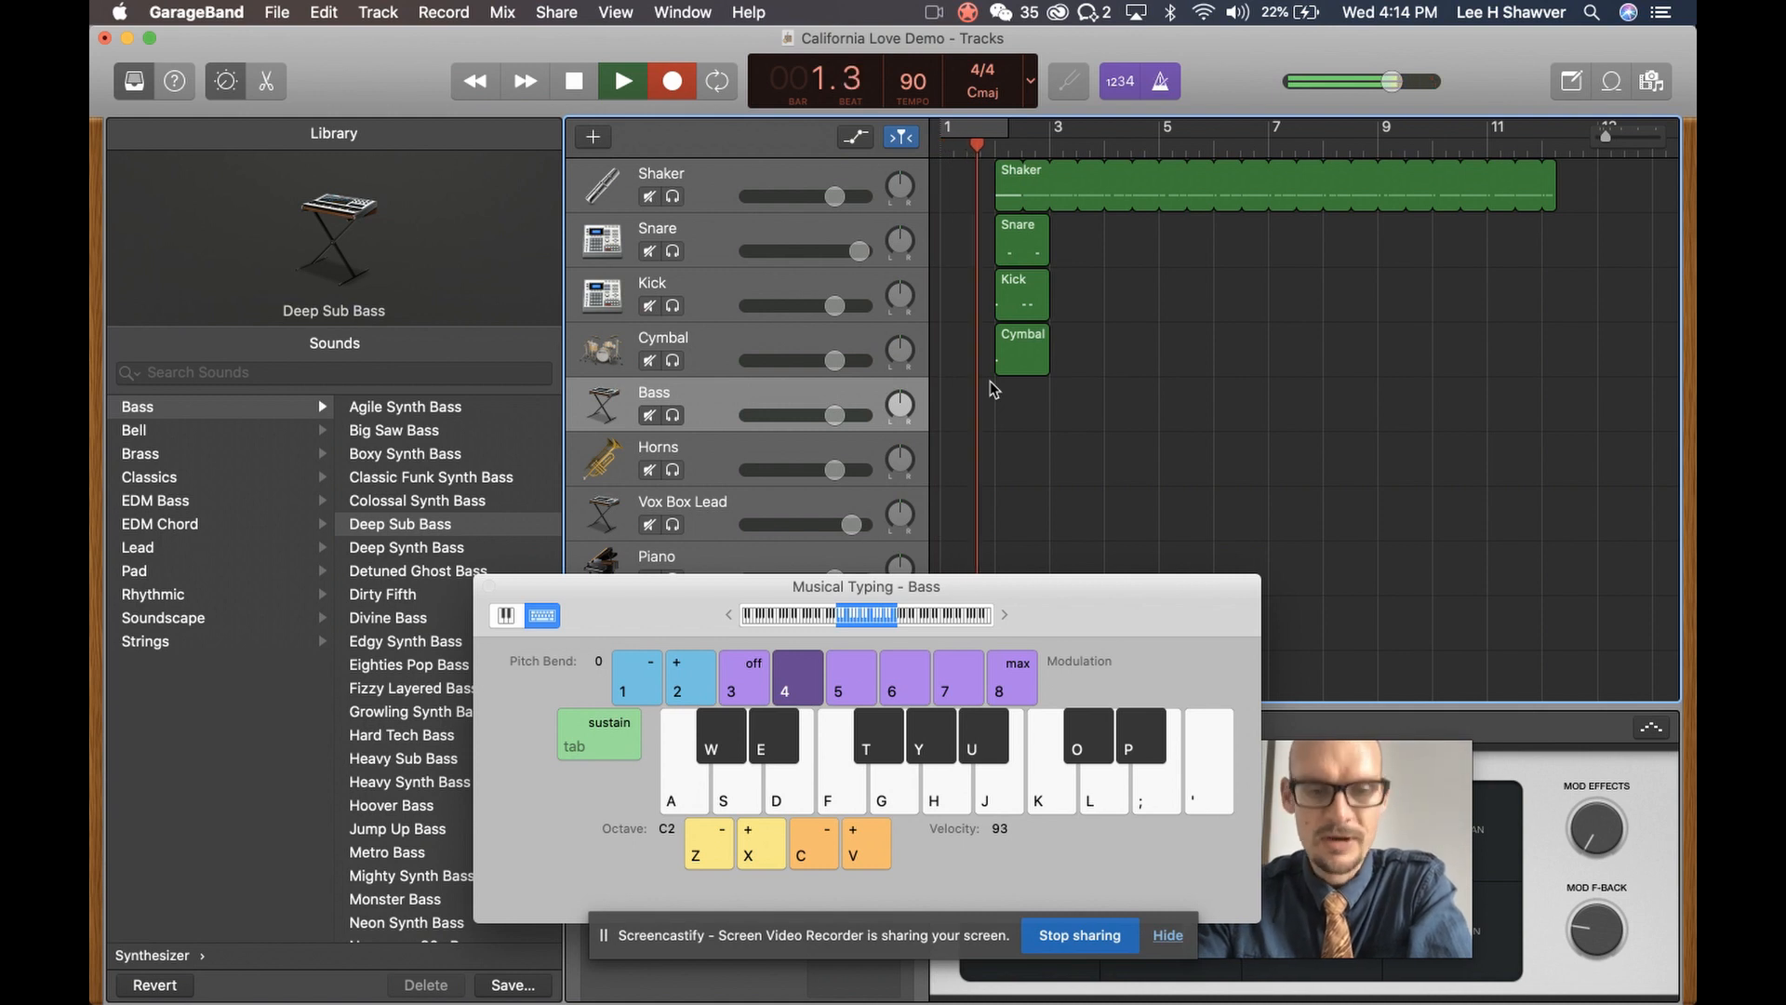
{"action": "key", "text": "f"}
{"action": "key", "text": "f"}
{"action": "key", "text": "t"}
{"action": "key", "text": "g"}
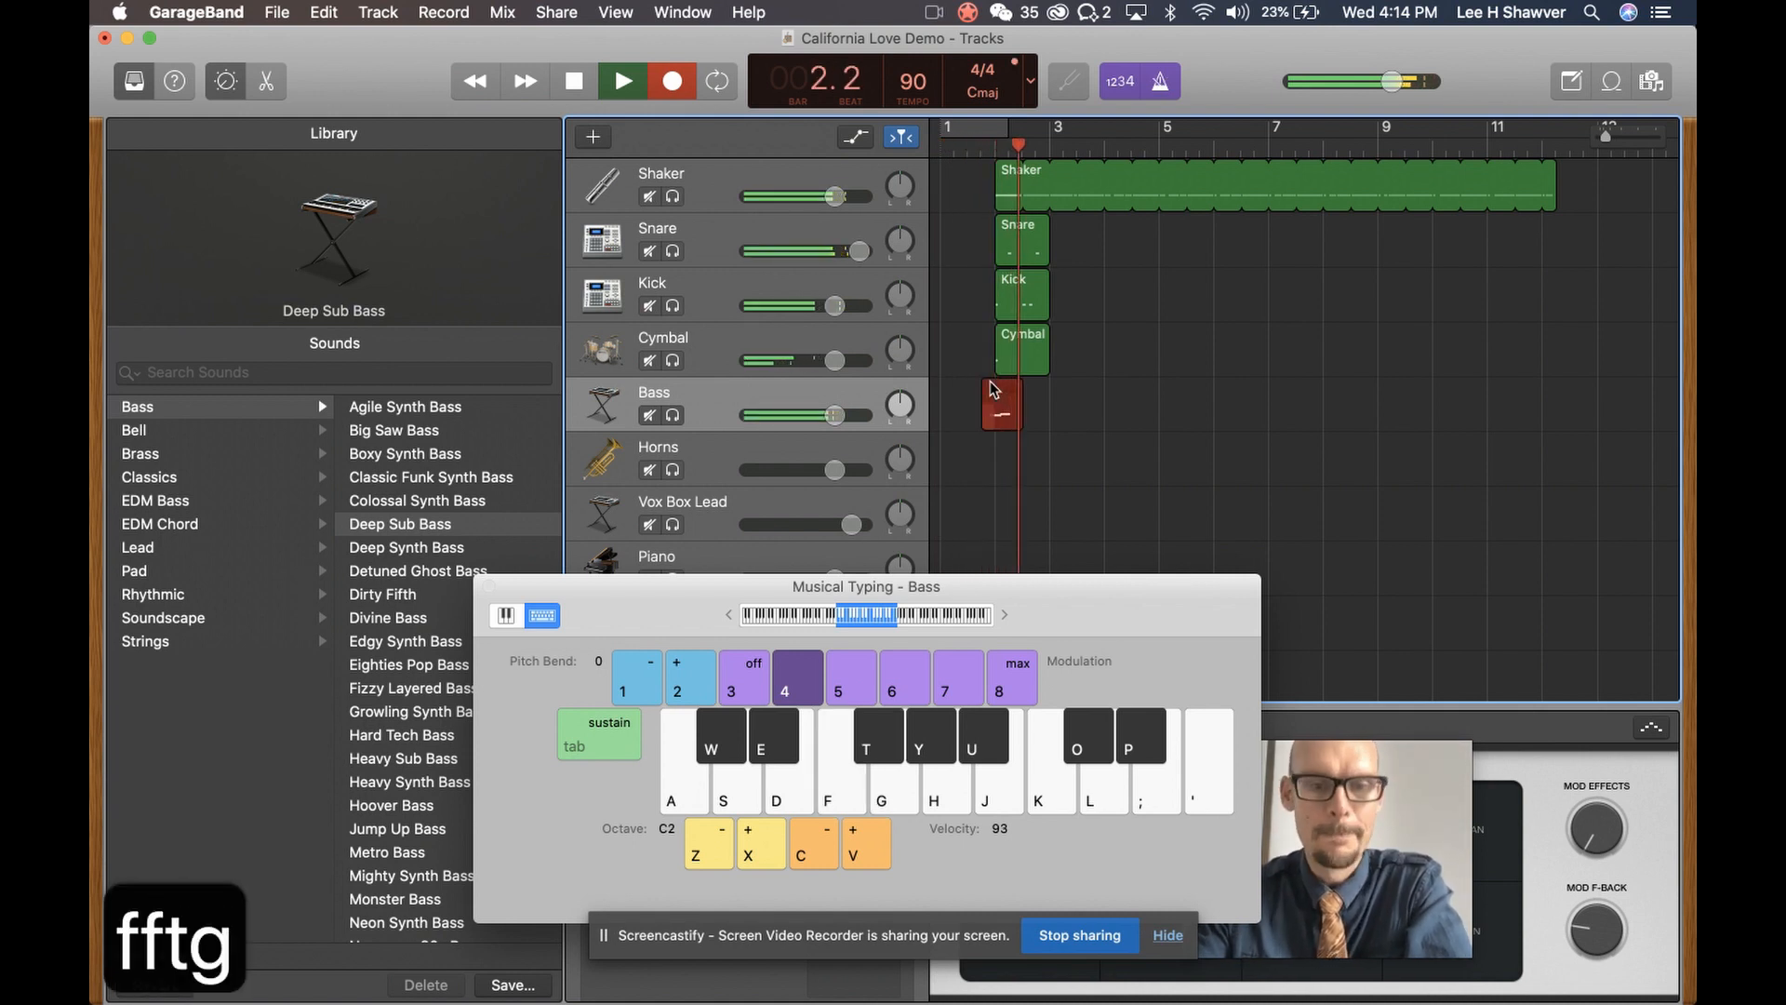
{"action": "key", "text": "g"}
{"action": "key", "text": "g"}
{"action": "key", "text": "space"}
{"action": "key", "text": "Return"}
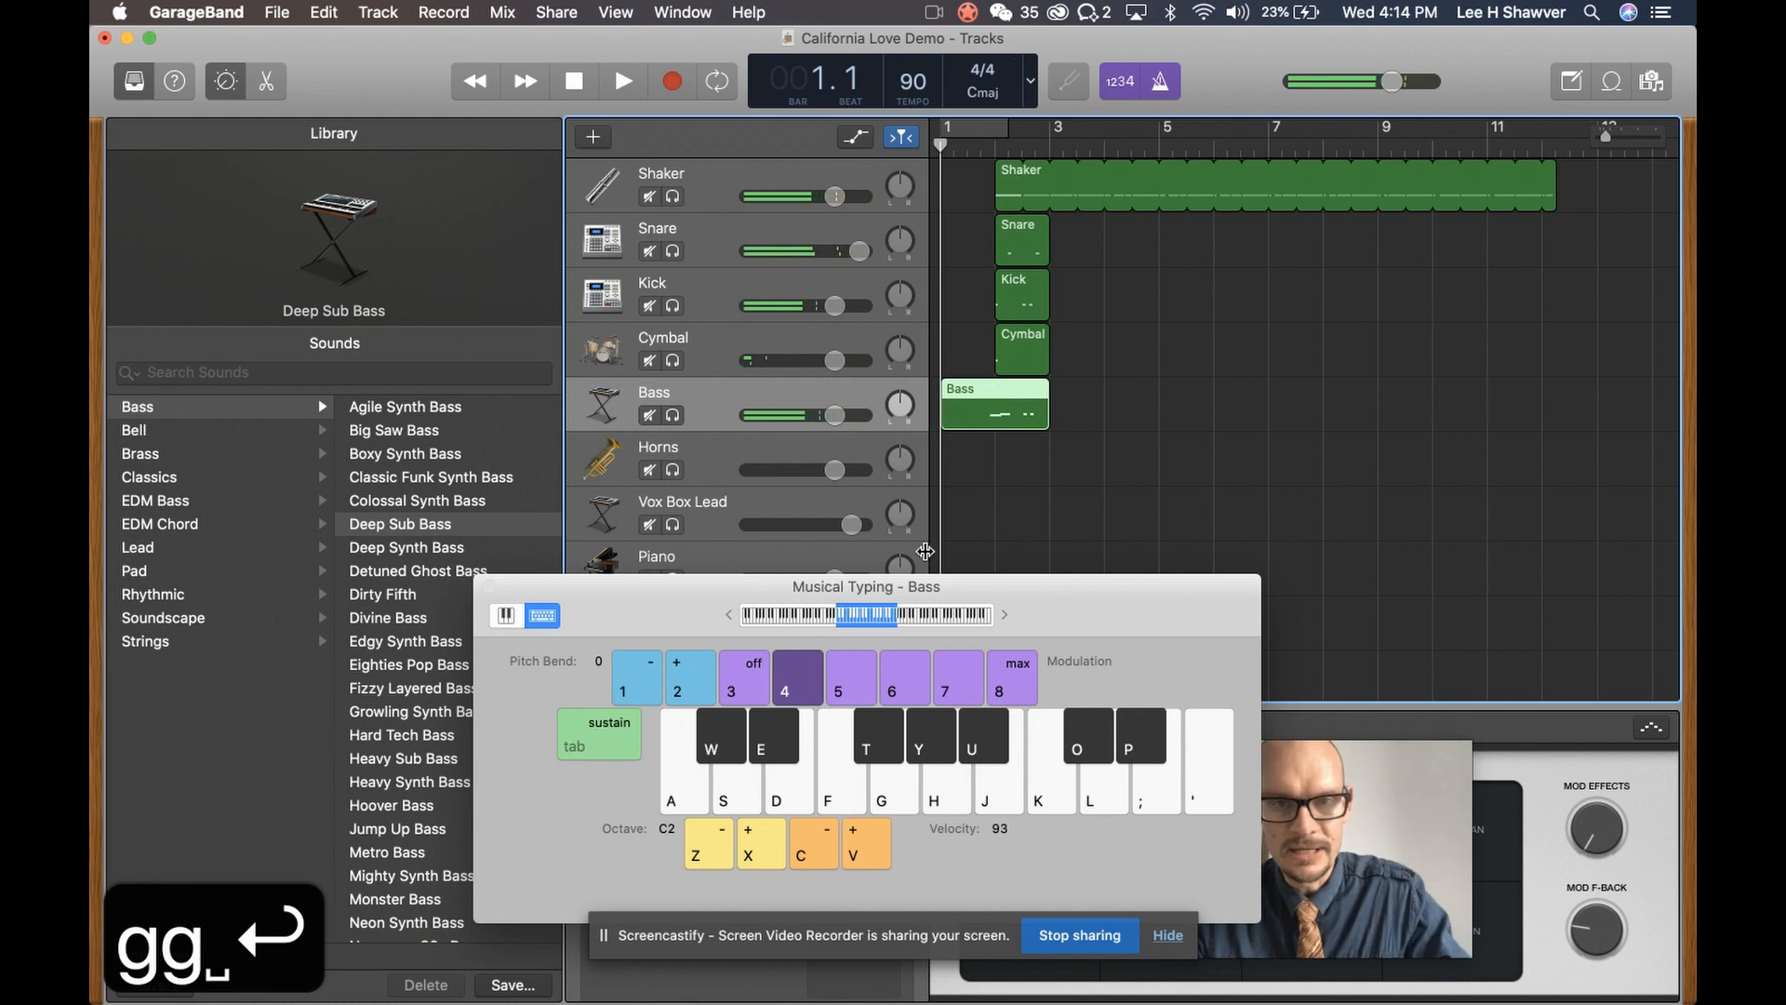
Close Musical Typing and open the recorded Bass region's notes around bar 2 in the piano roll
{"action": "key", "text": "cmd+k"}
{"action": "key", "text": "cmd+j"}
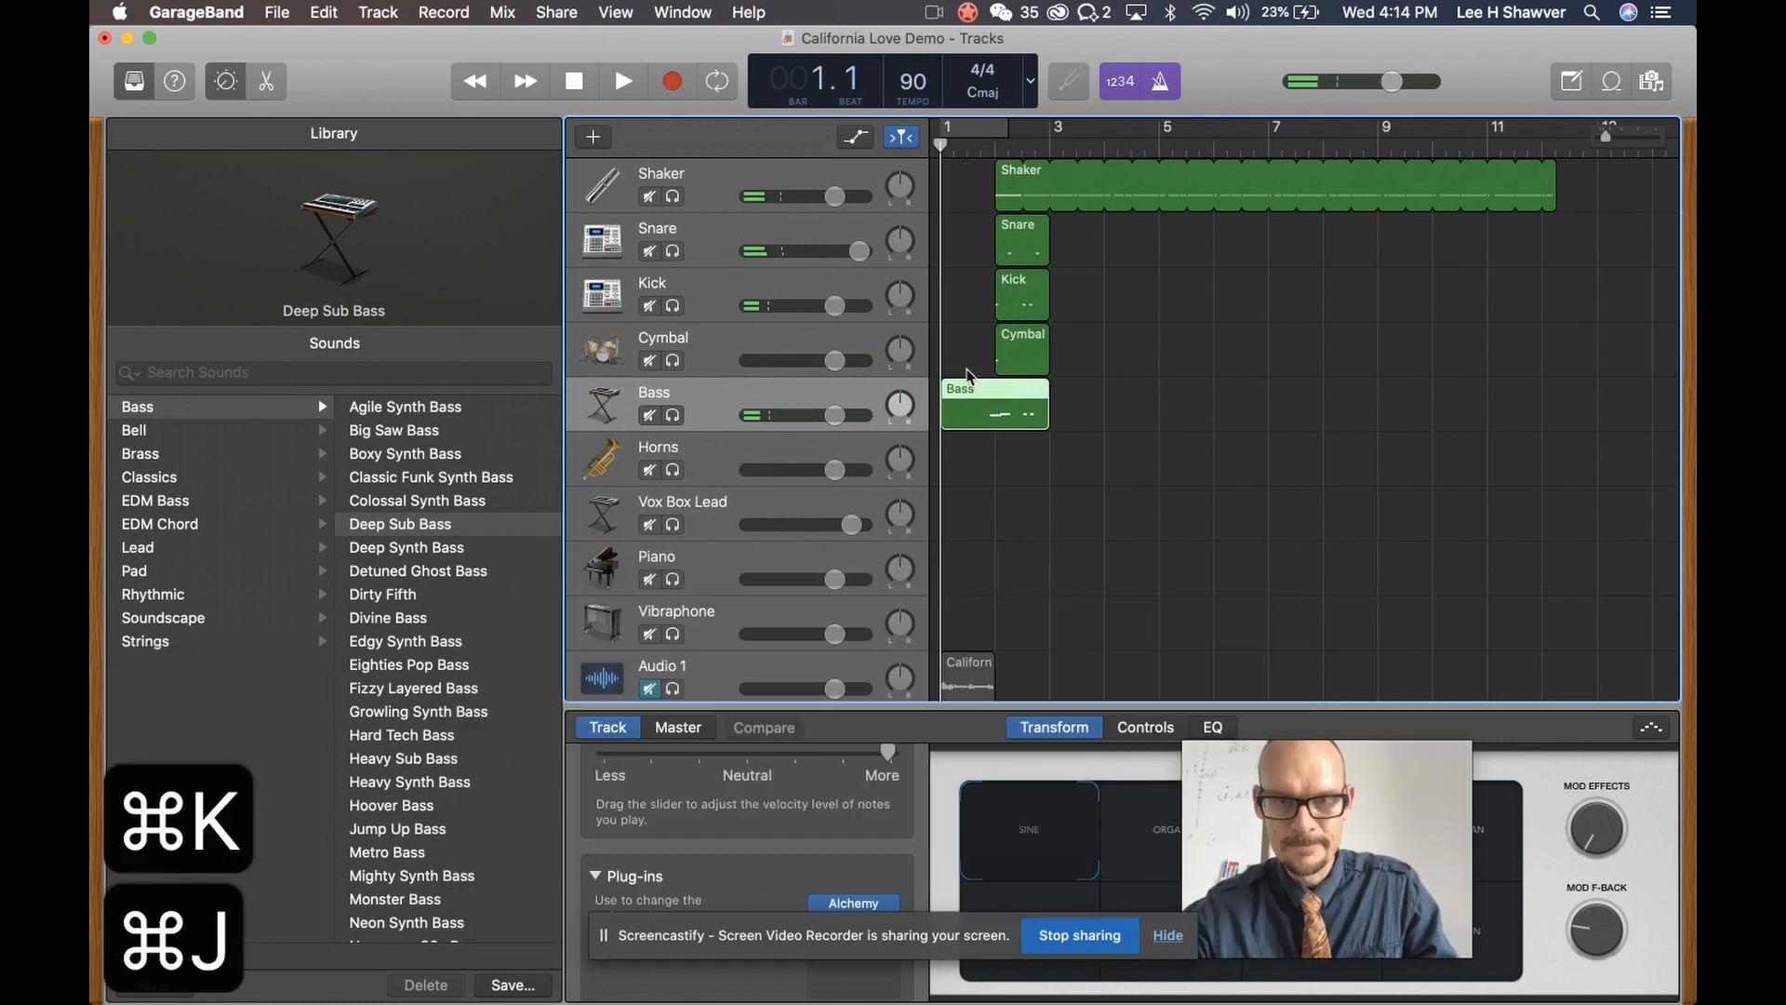
{"action": "double_click", "coordinate": [976, 402]}
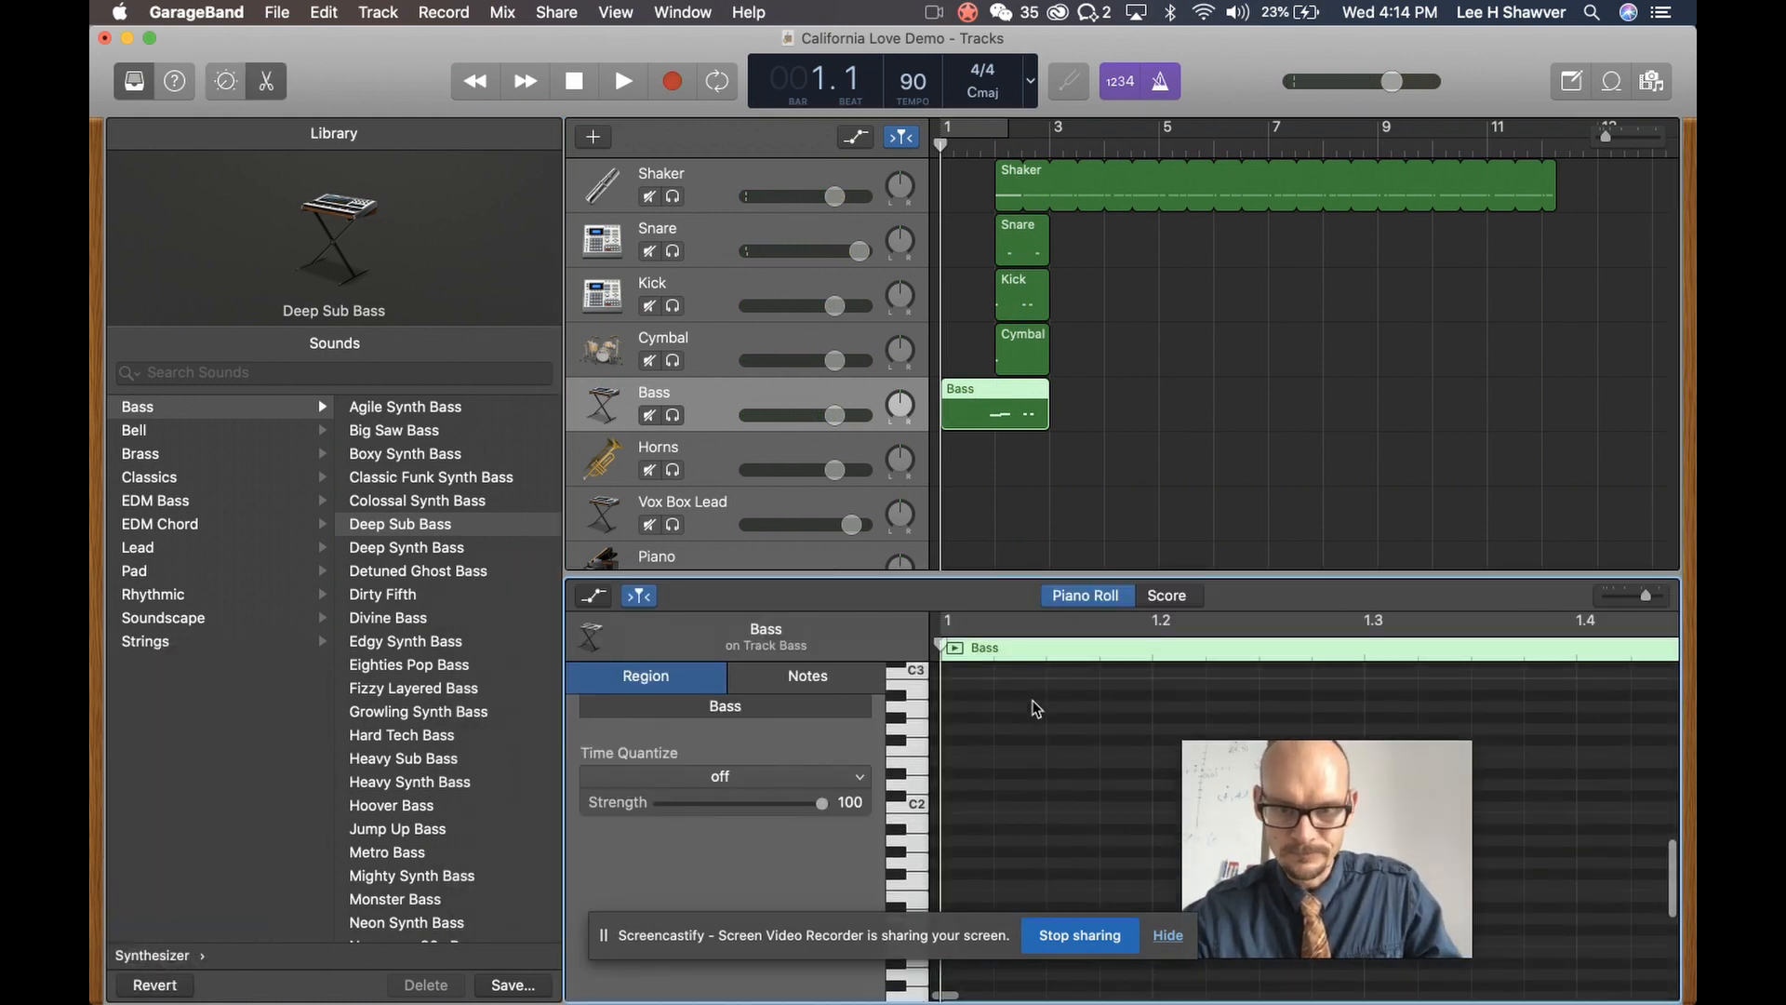
{"action": "left_click_drag", "start_coordinate": [1245, 799], "coordinate": [278, 750]}
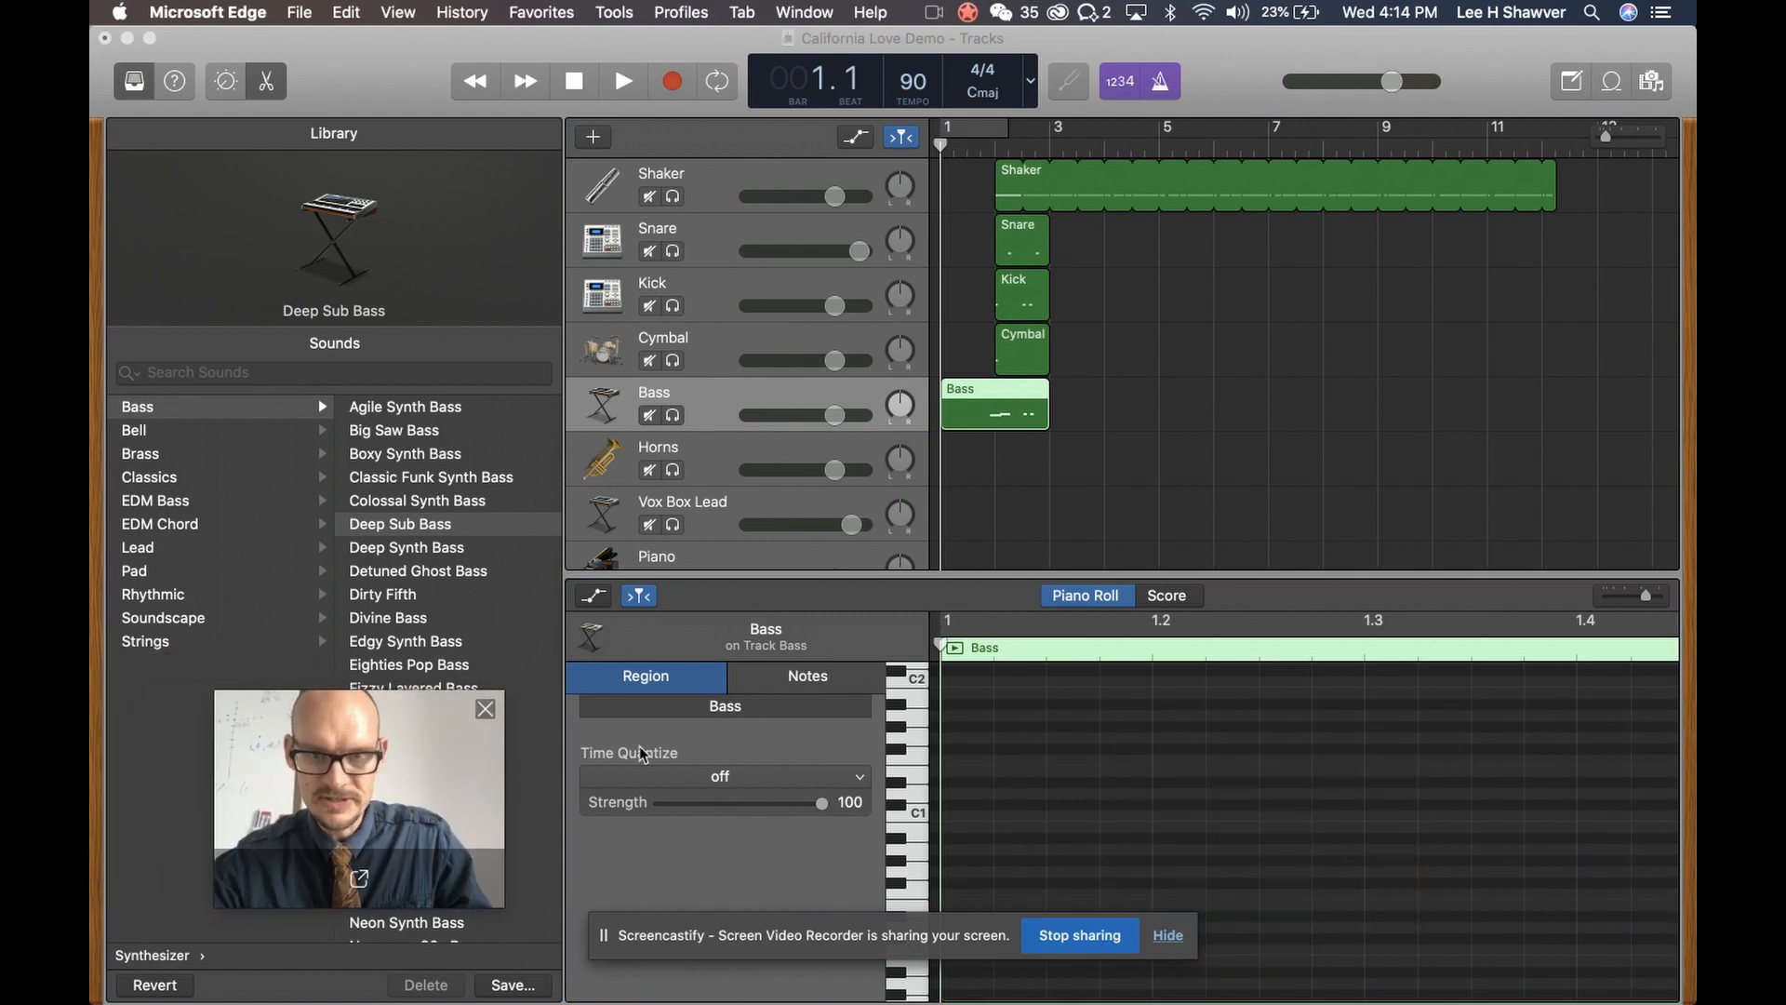
{"action": "scroll", "coordinate": [1148, 780], "scroll_direction": "right", "scroll_amount": 7}
{"action": "scroll", "coordinate": [1148, 779], "scroll_direction": "up", "scroll_amount": 2}
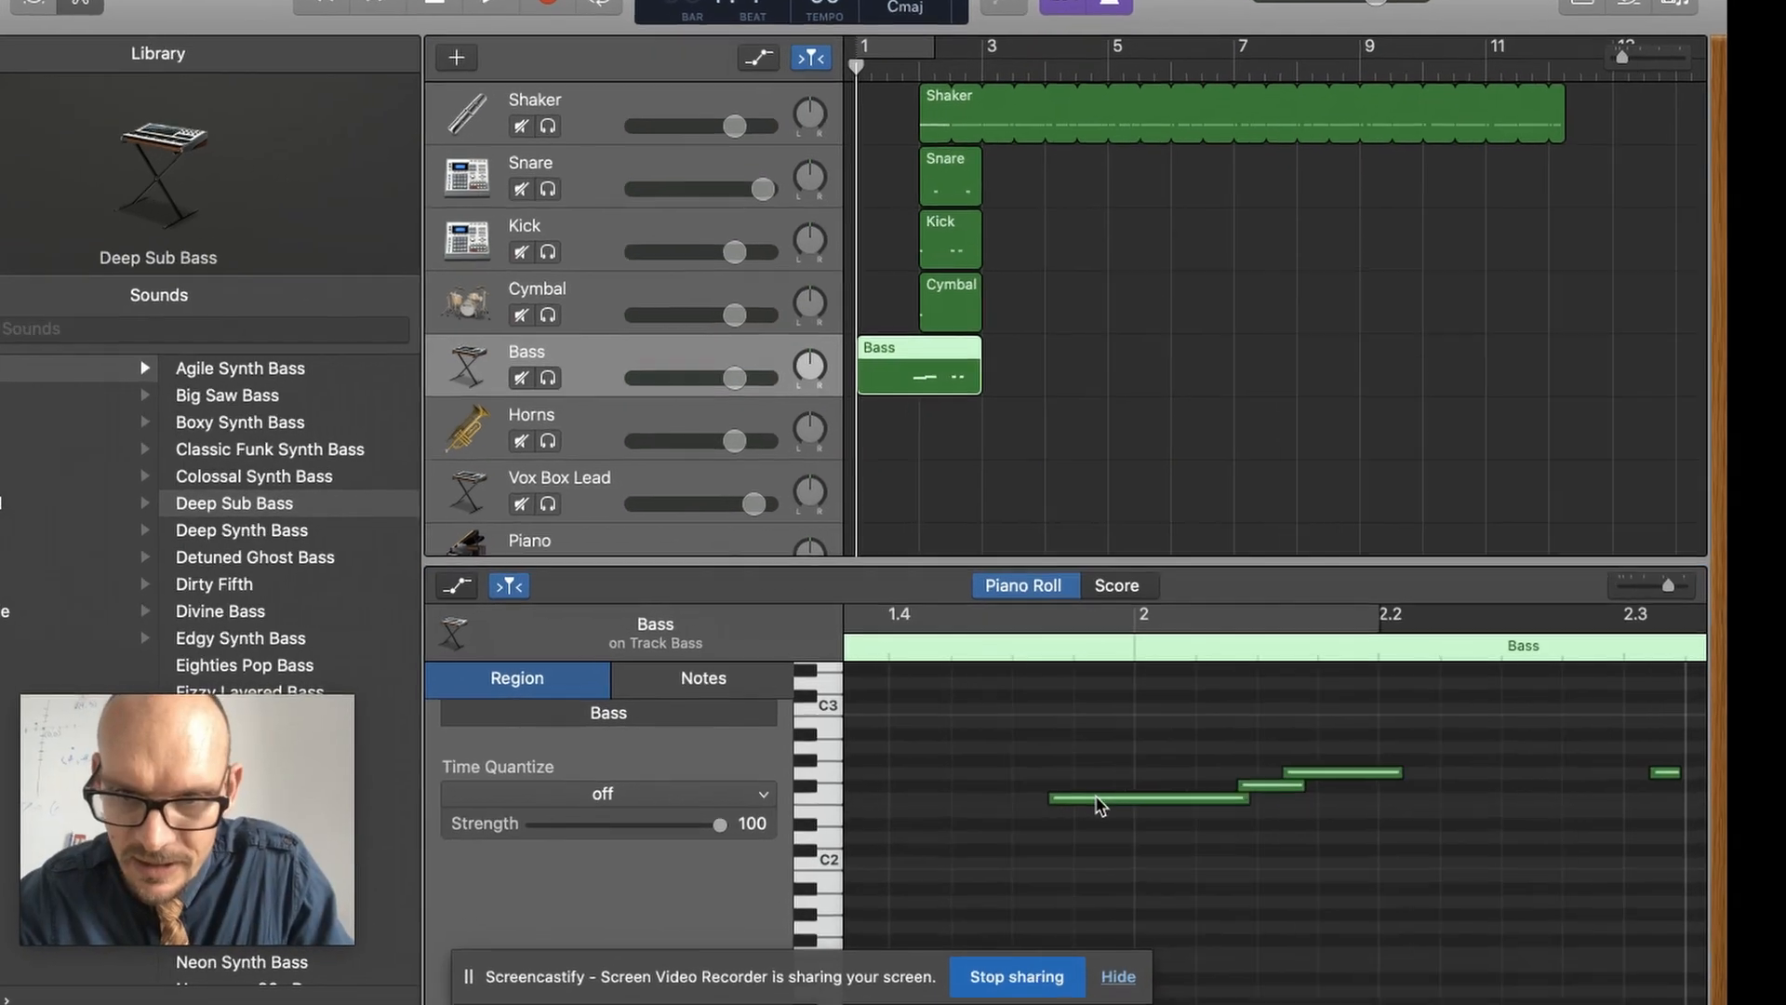
Move the F two sixteenths before bar 2 and the F-sharp and first G to bar 2's second and third sixteenths, then listen
{"action": "left_click_drag", "start_coordinate": [1100, 806], "coordinate": [1059, 804]}
{"action": "left_click_drag", "start_coordinate": [1190, 826], "coordinate": [1141, 826]}
{"action": "left_click_drag", "start_coordinate": [1248, 809], "coordinate": [1220, 808]}
{"action": "key", "text": "space"}
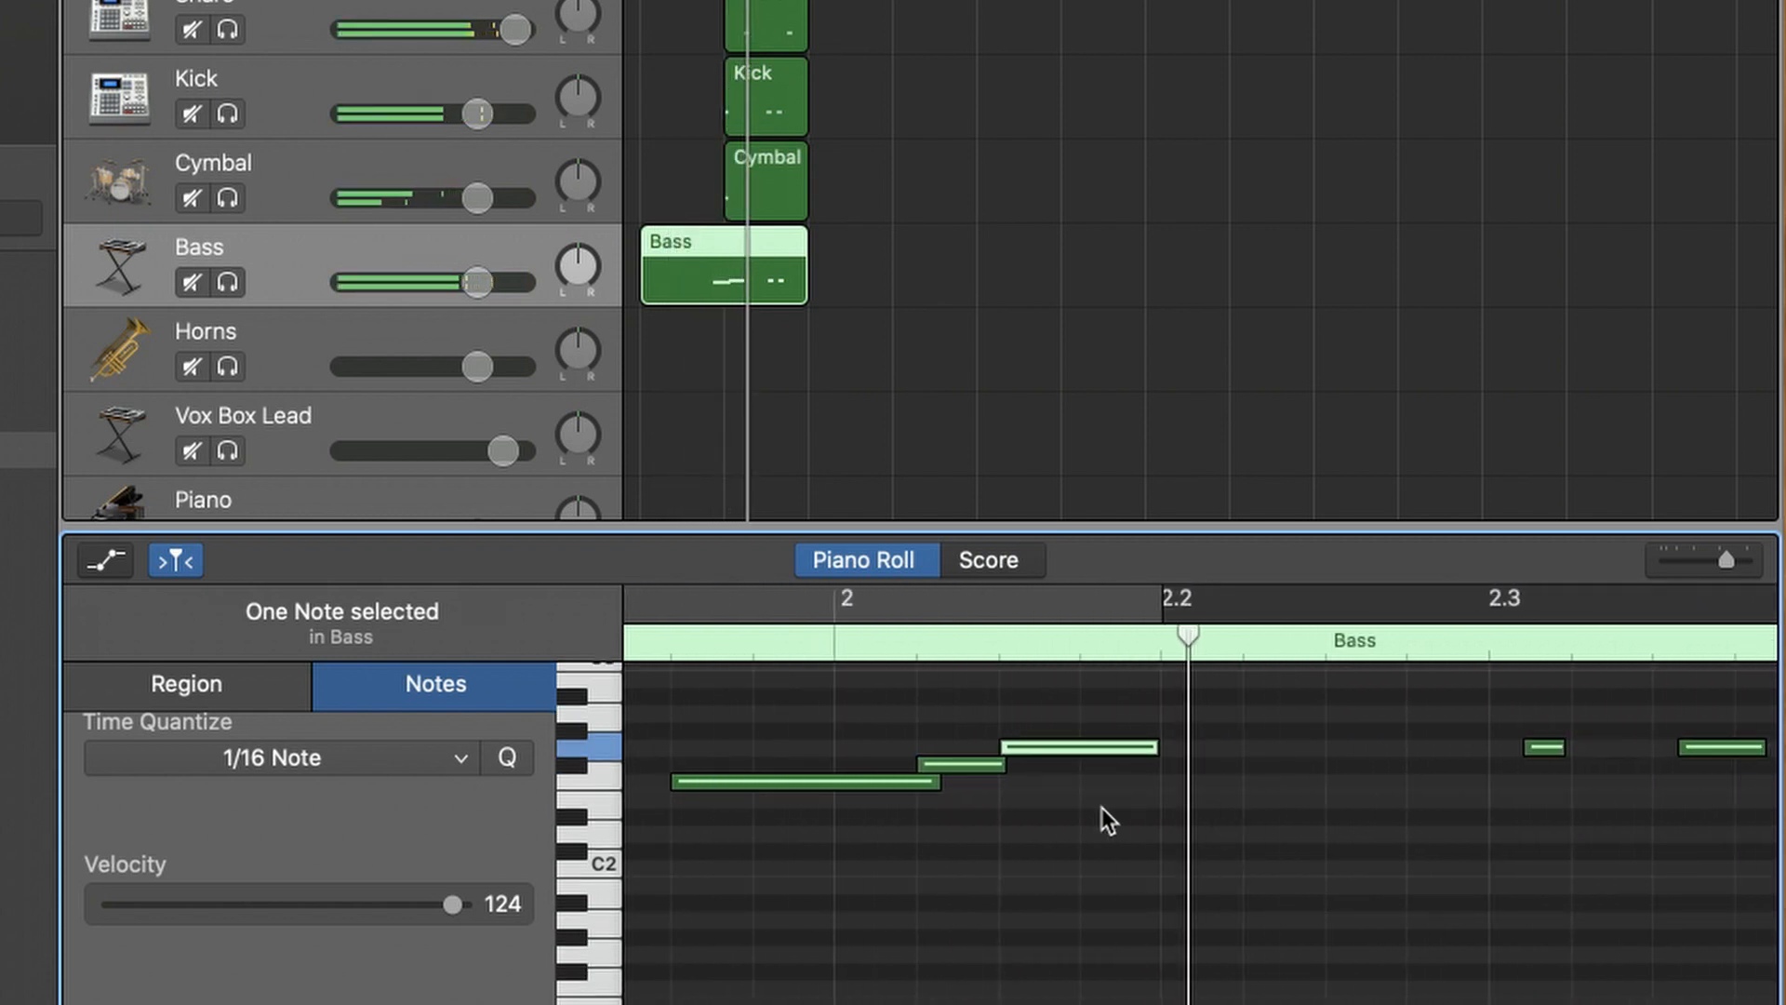
Trim the long F to end where the F-sharp begins, shorten the first G to one sixteenth, and replay the riff
{"action": "left_click_drag", "start_coordinate": [930, 782], "coordinate": [999, 767]}
{"action": "left_click_drag", "start_coordinate": [1152, 749], "coordinate": [1069, 747]}
{"action": "key", "text": "Return"}
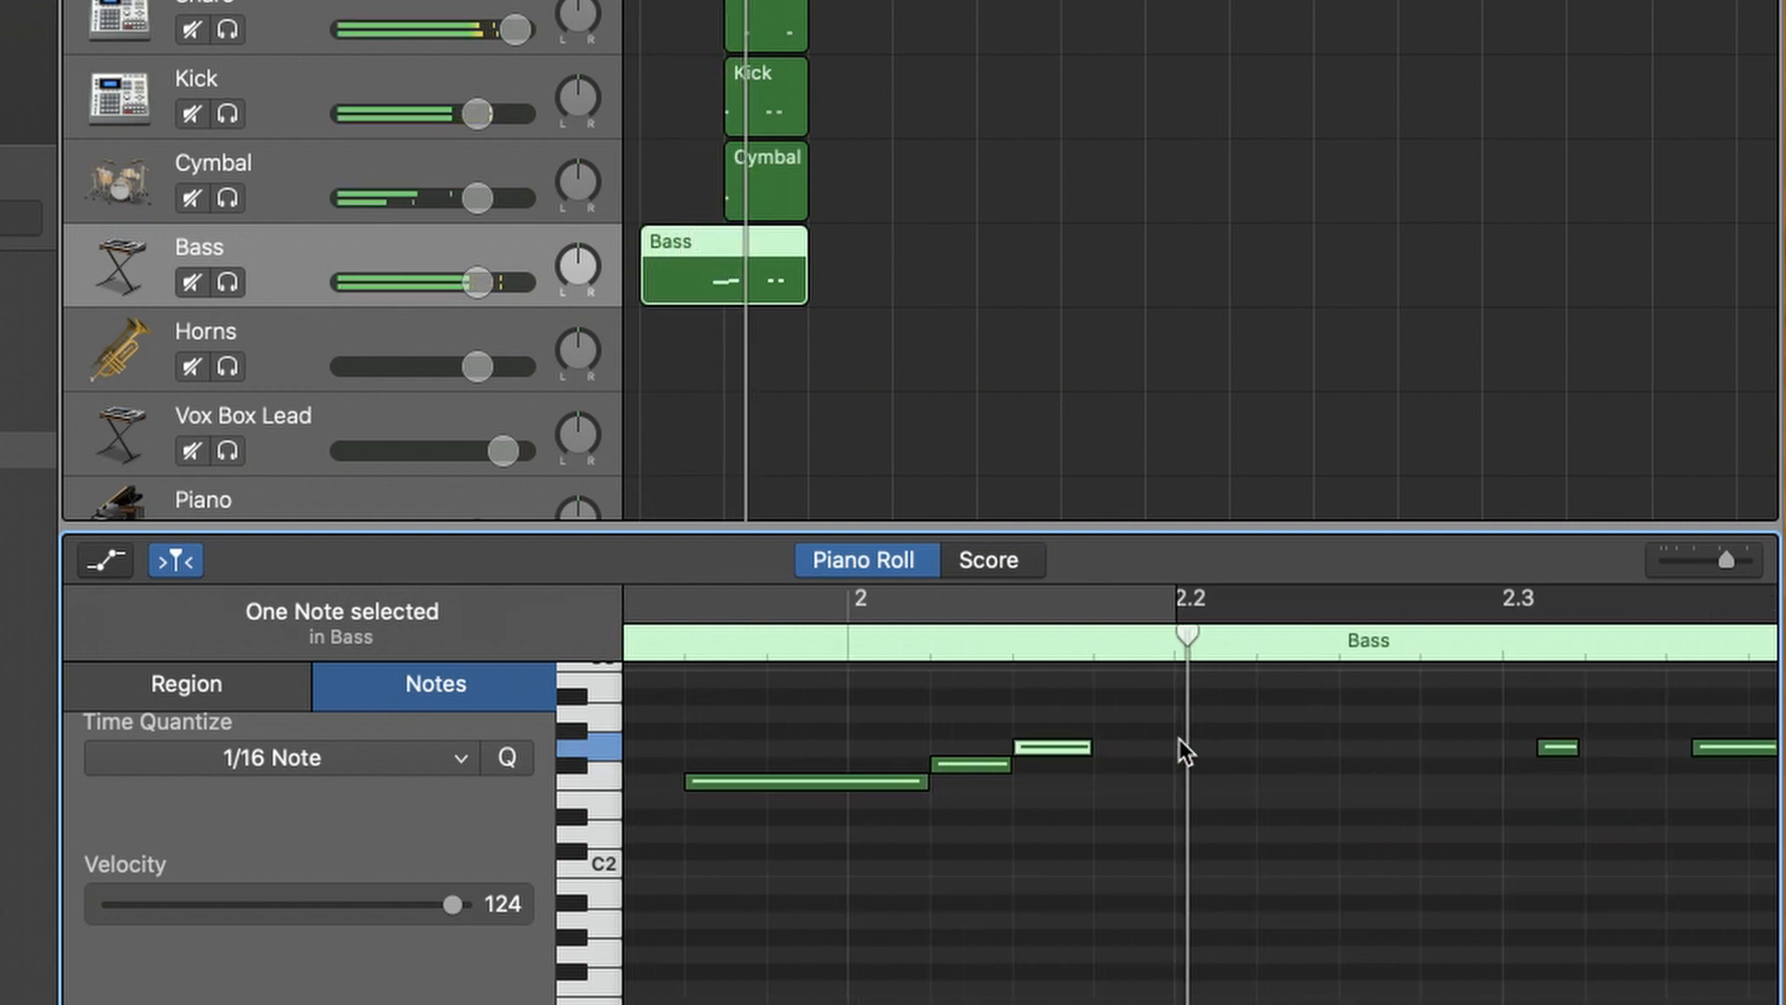
Place the last two Gs on the first and third sixteenths of bar 2 beat 3, each one sixteenth long, and play them back
{"action": "scroll", "coordinate": [1572, 745], "scroll_direction": "right", "scroll_amount": 3}
{"action": "left_click_drag", "start_coordinate": [1399, 745], "coordinate": [1365, 746]}
{"action": "left_click_drag", "start_coordinate": [1587, 746], "coordinate": [1557, 749]}
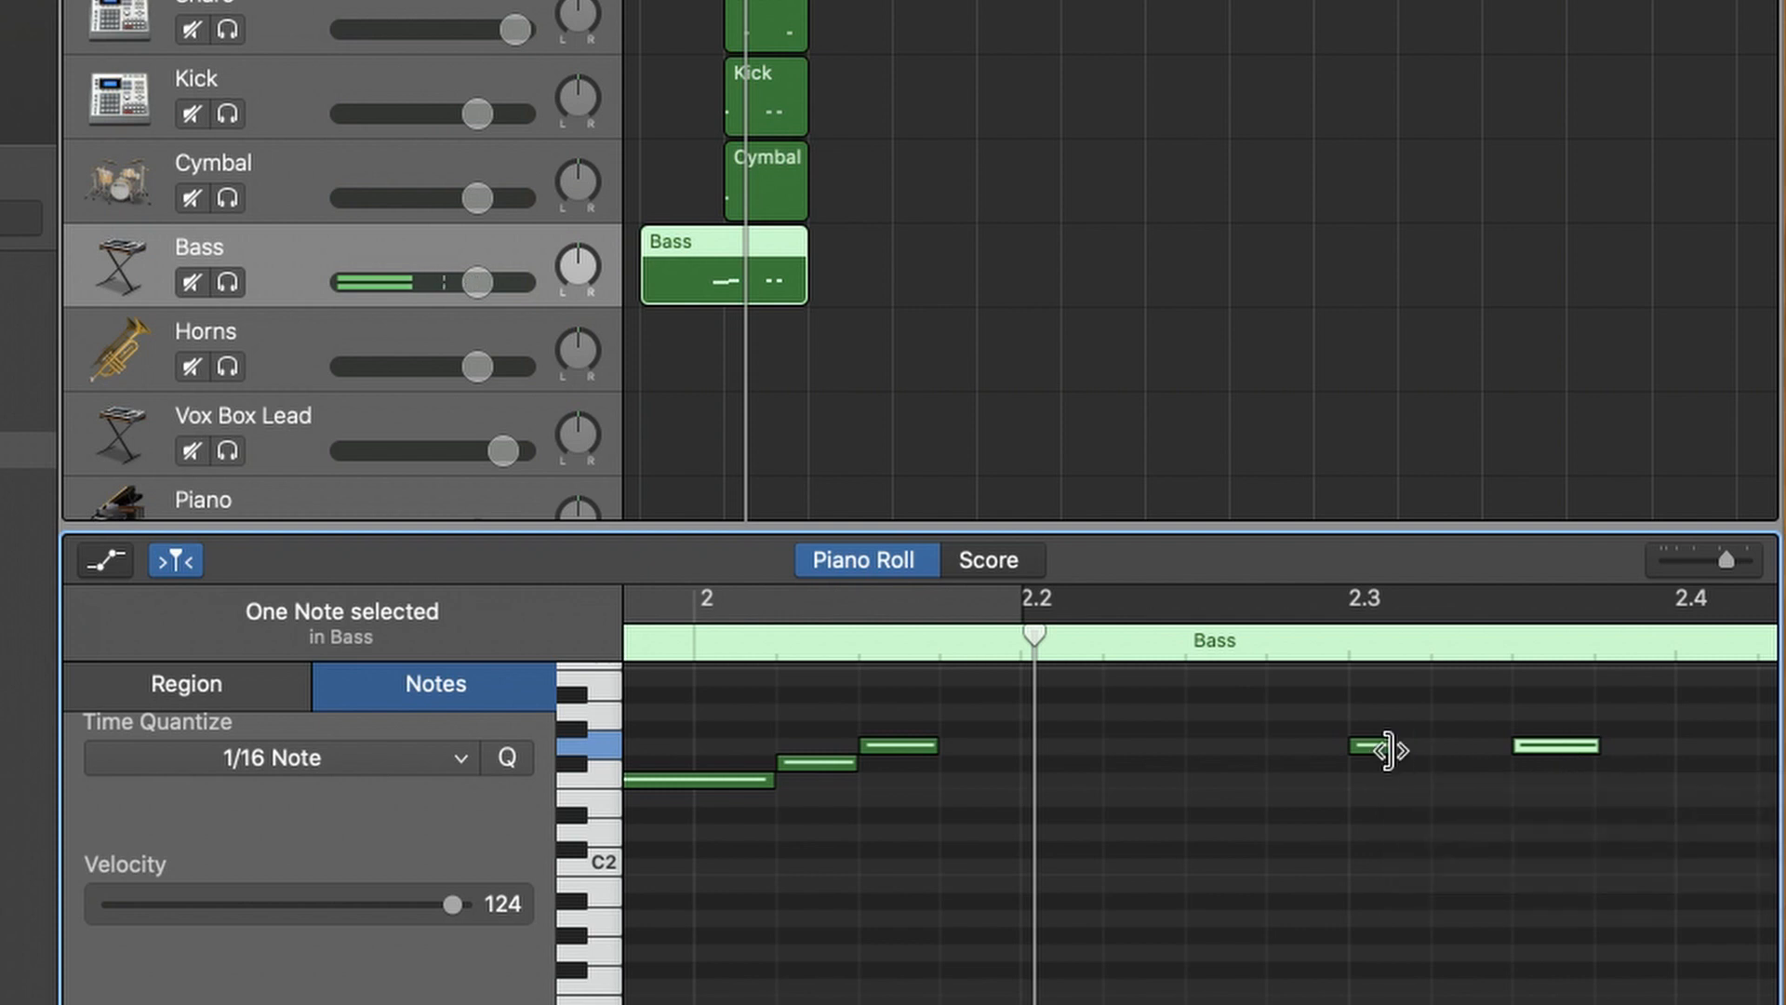
{"action": "left_click_drag", "start_coordinate": [1388, 750], "coordinate": [1428, 746]}
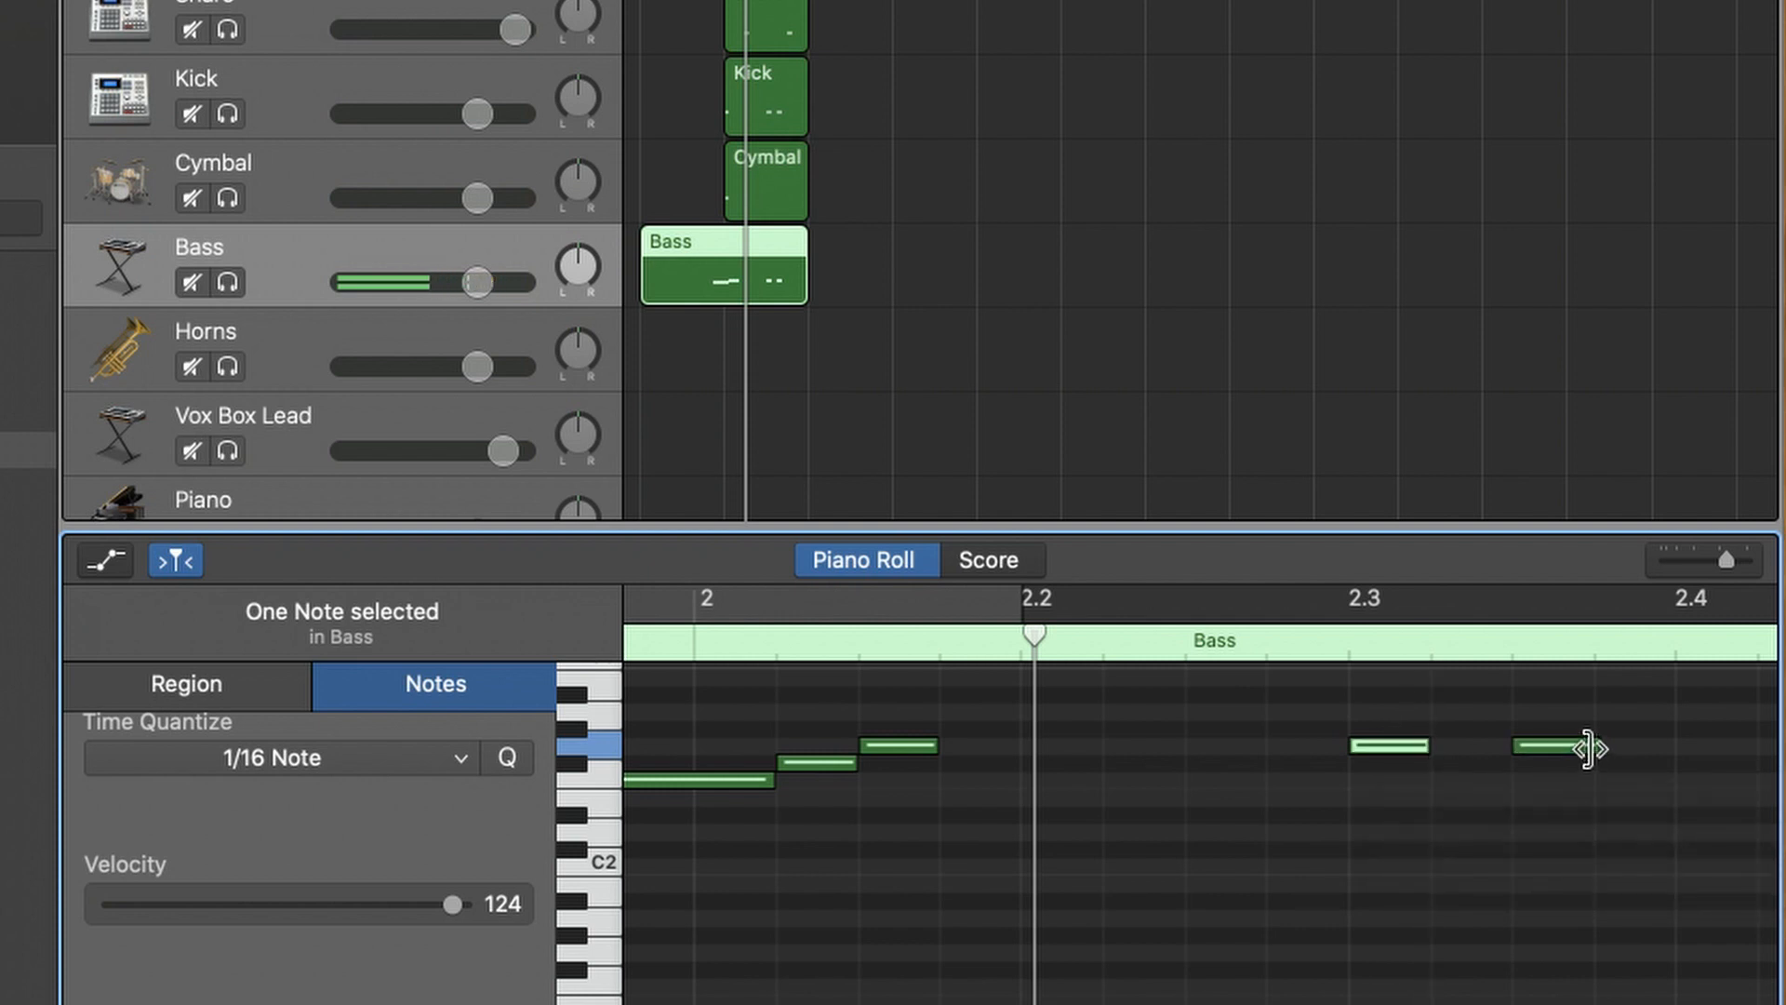
{"action": "left_click_drag", "start_coordinate": [1594, 746], "coordinate": [1591, 745]}
{"action": "key", "text": "Return"}
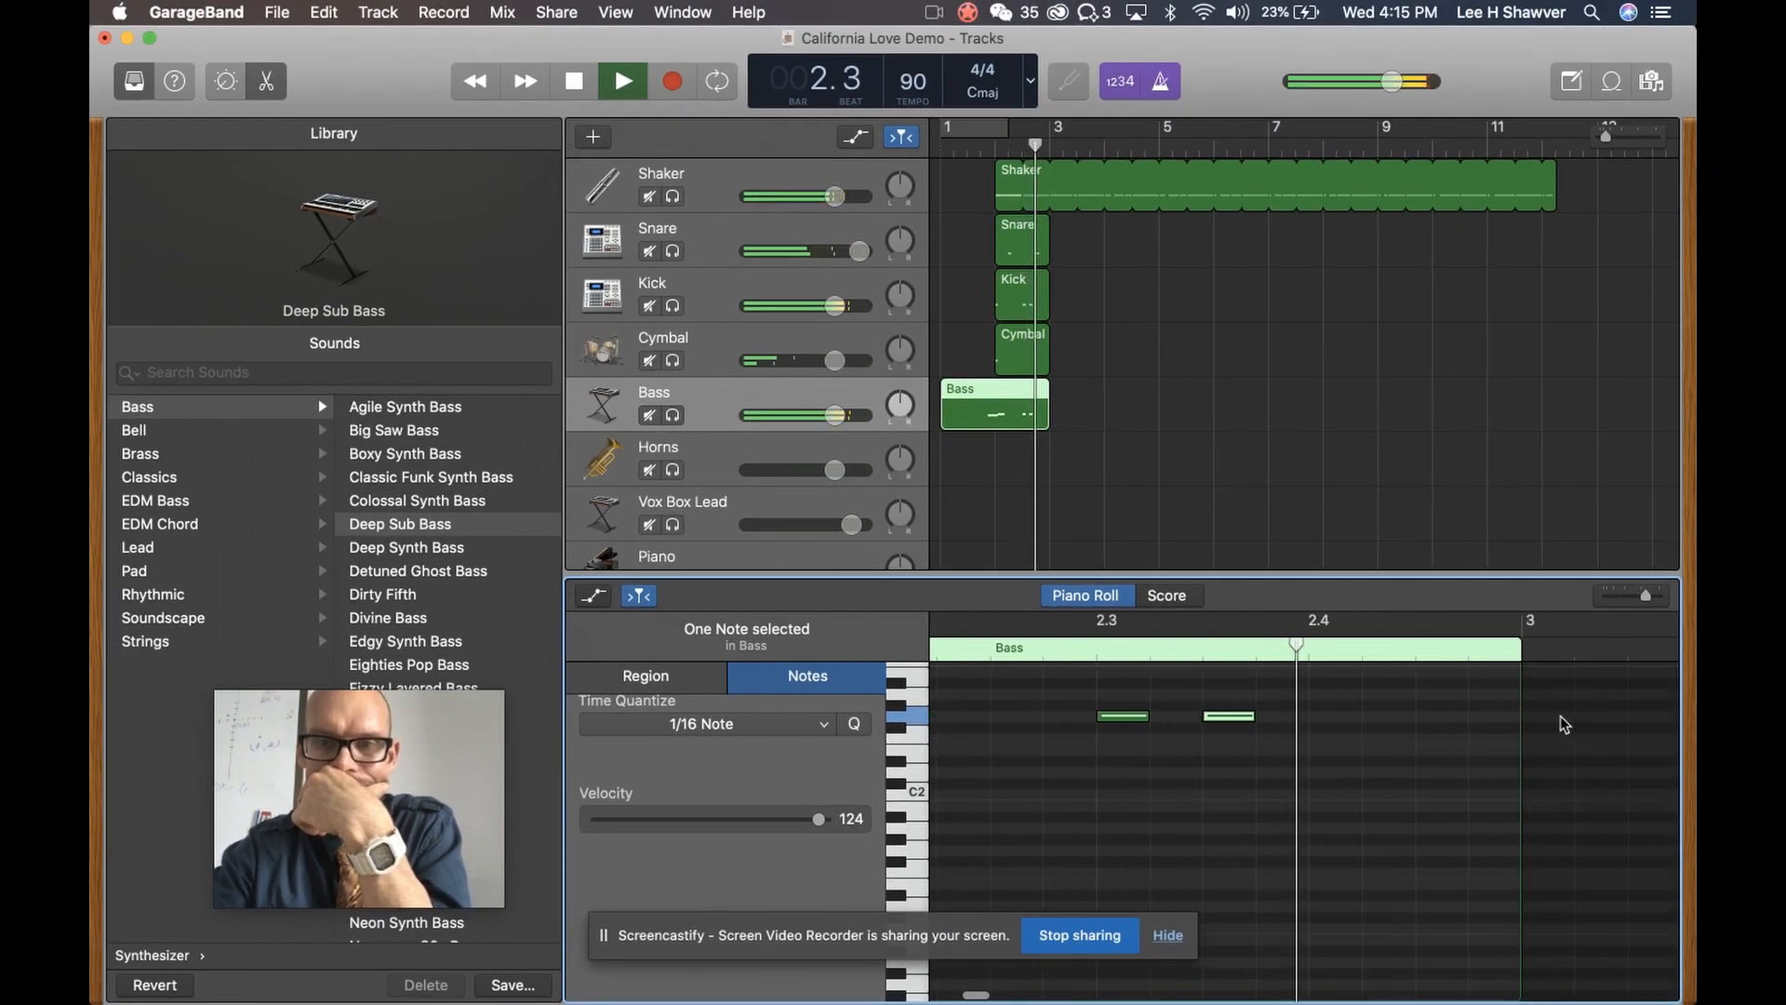
{"action": "key", "text": "space"}
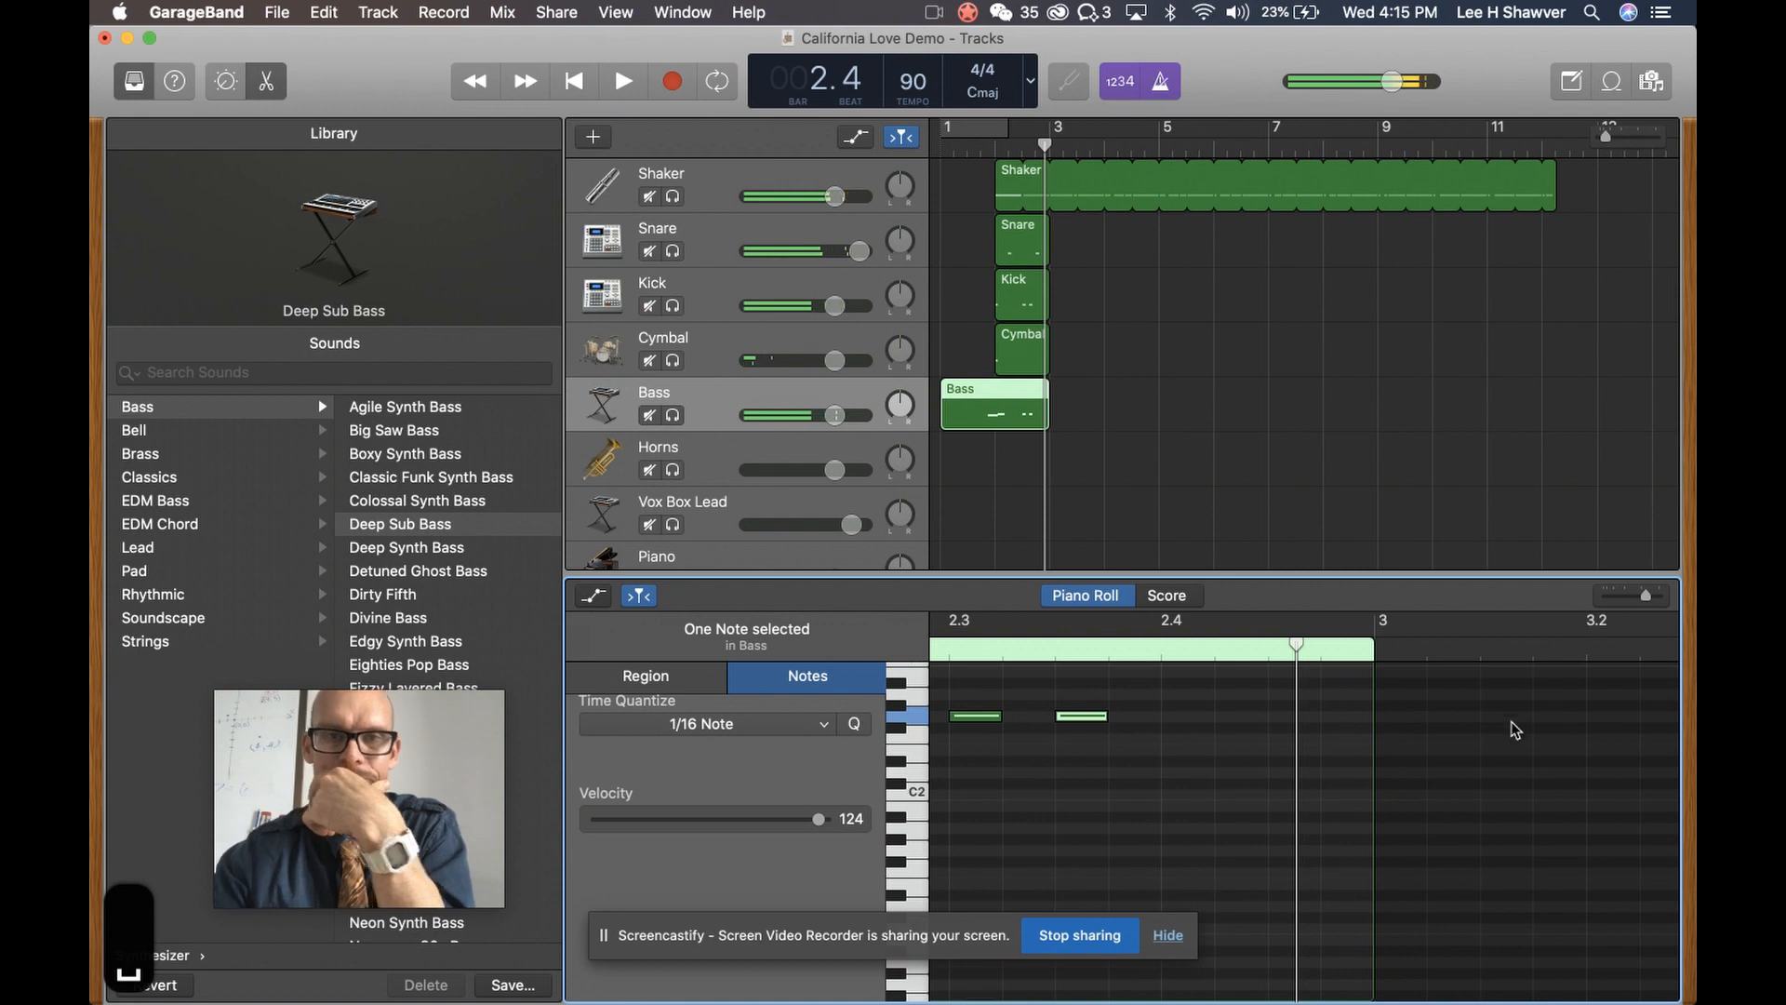
Trim the start of the Bass region to beat 4 of bar 1, just before the pickup note
{"action": "left_click_drag", "start_coordinate": [948, 411], "coordinate": [988, 415]}
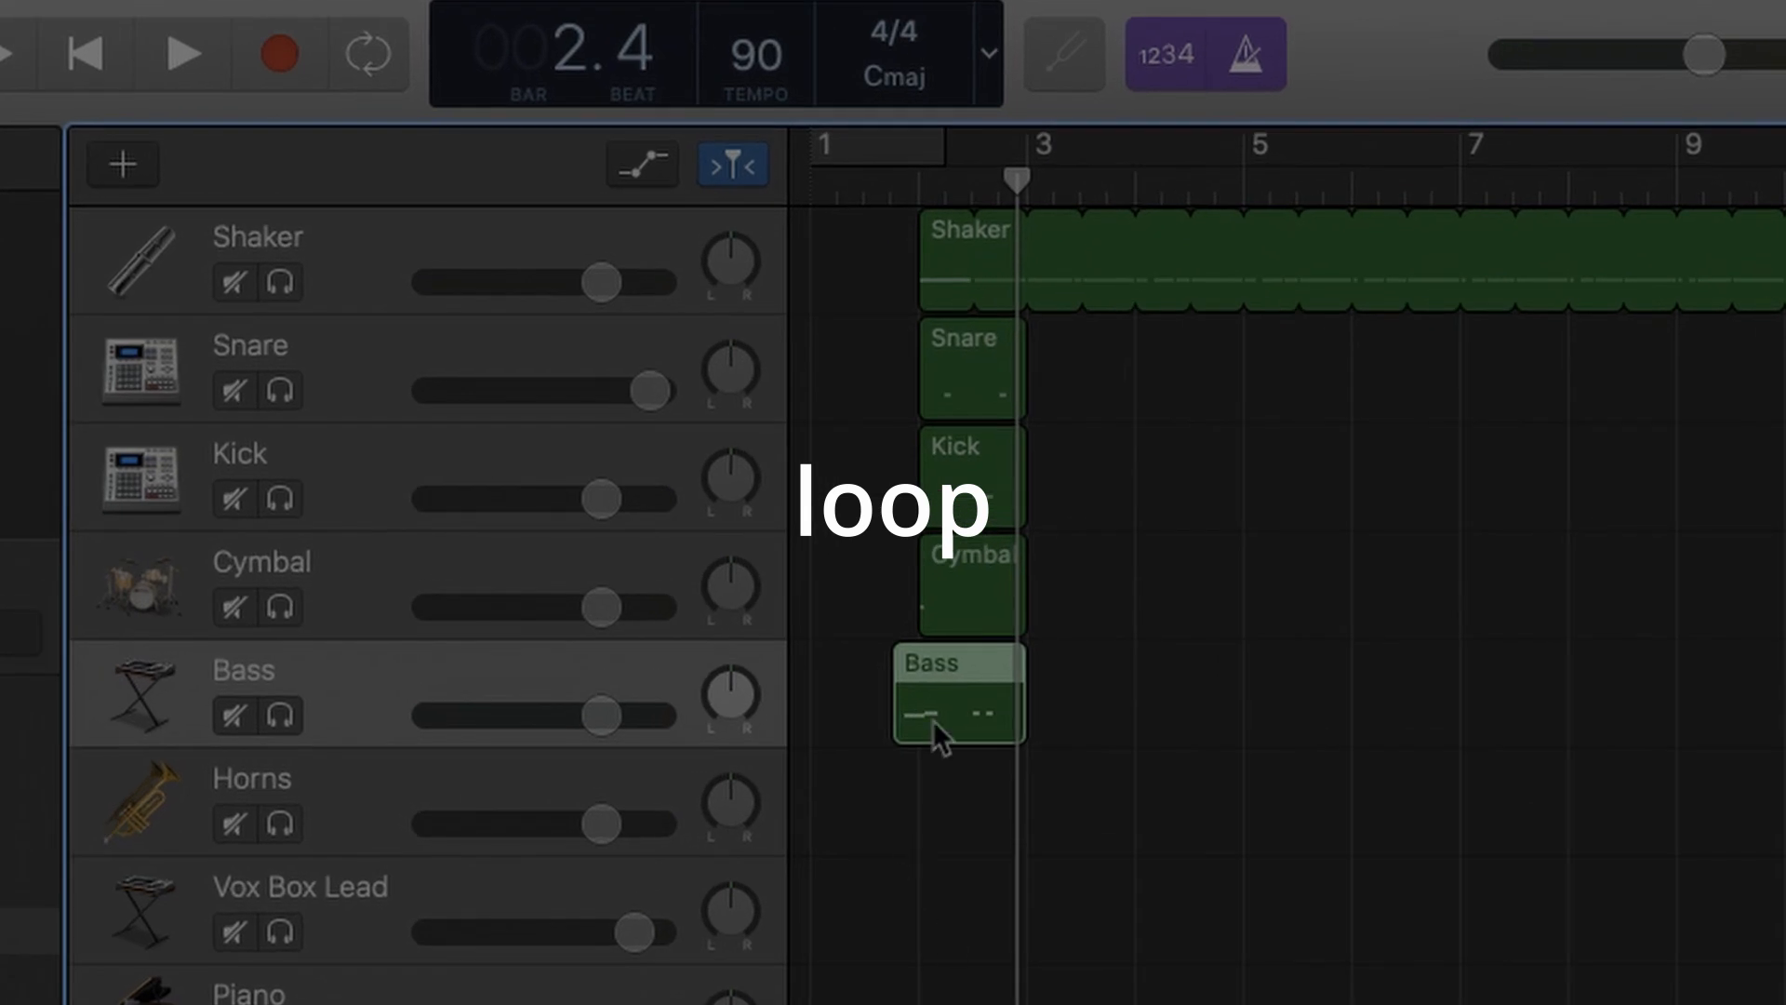
{"action": "mouse_move", "coordinate": [1035, 674]}
{"action": "left_mouse_down"}
{"action": "mouse_move", "coordinate": [1600, 677]}
{"action": "mouse_move", "coordinate": [1029, 679]}
{"action": "left_mouse_up"}
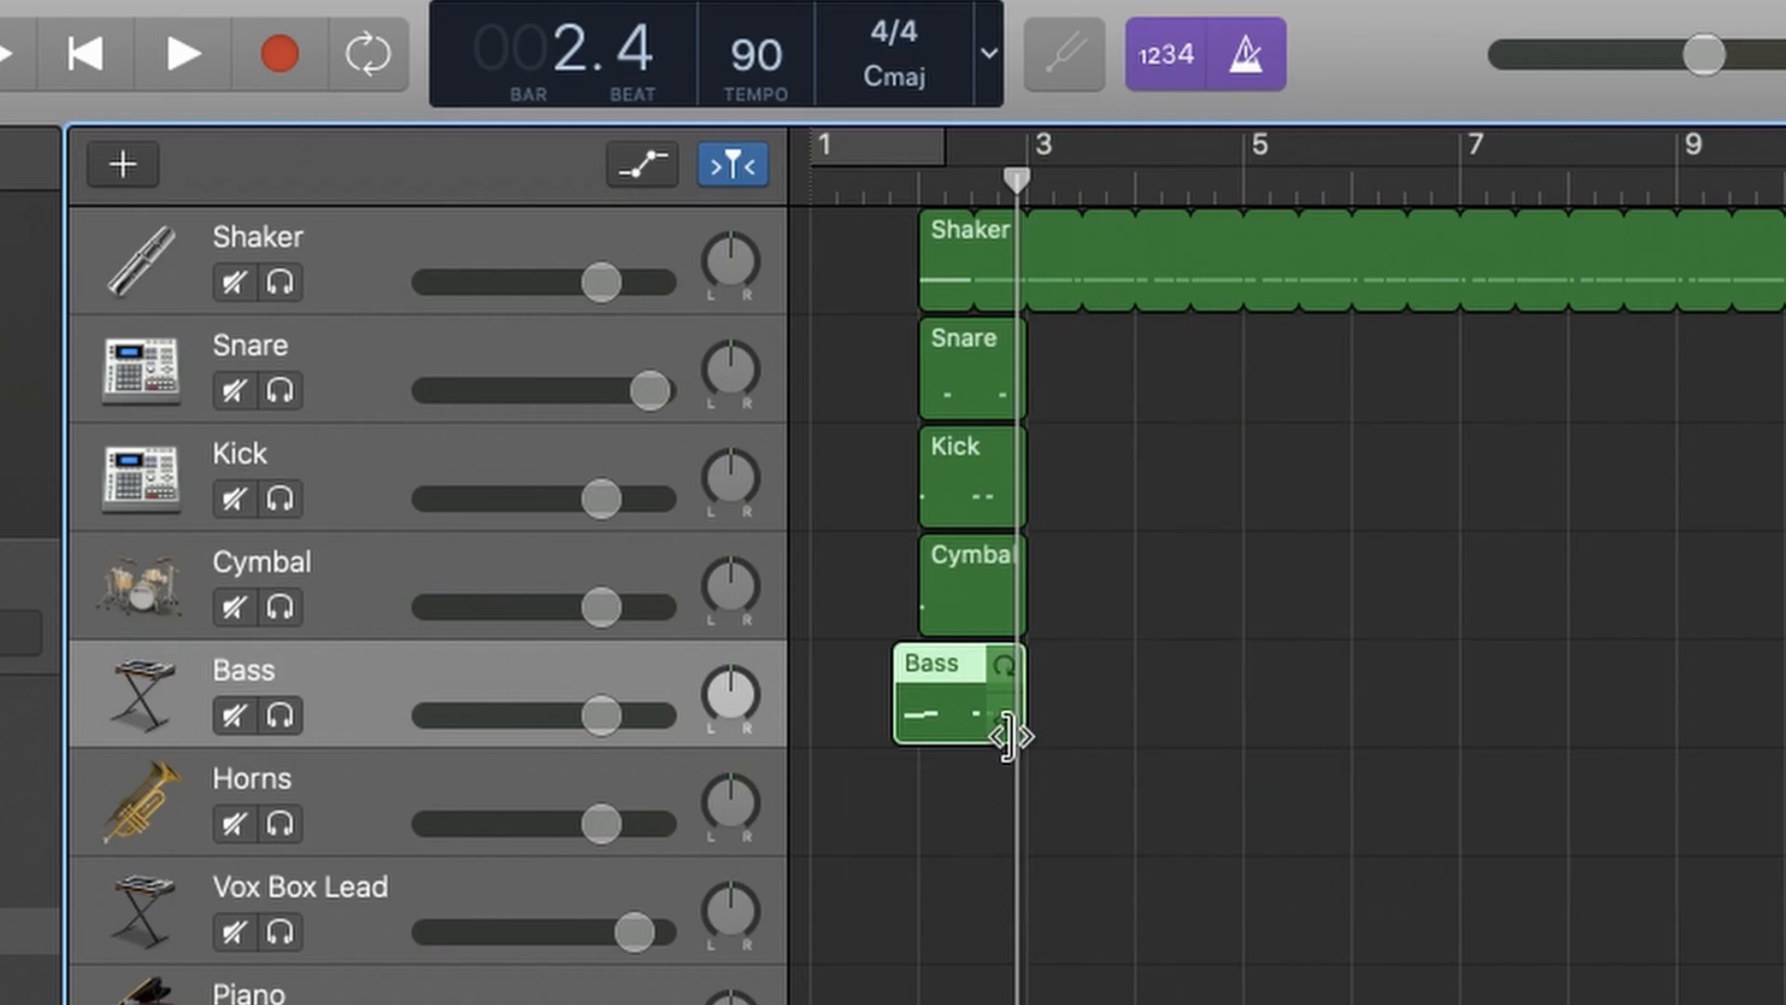
{"action": "scroll", "coordinate": [1011, 736], "scroll_direction": "up", "scroll_amount": 5}
{"action": "scroll", "coordinate": [1011, 737], "scroll_direction": "left", "scroll_amount": 4}
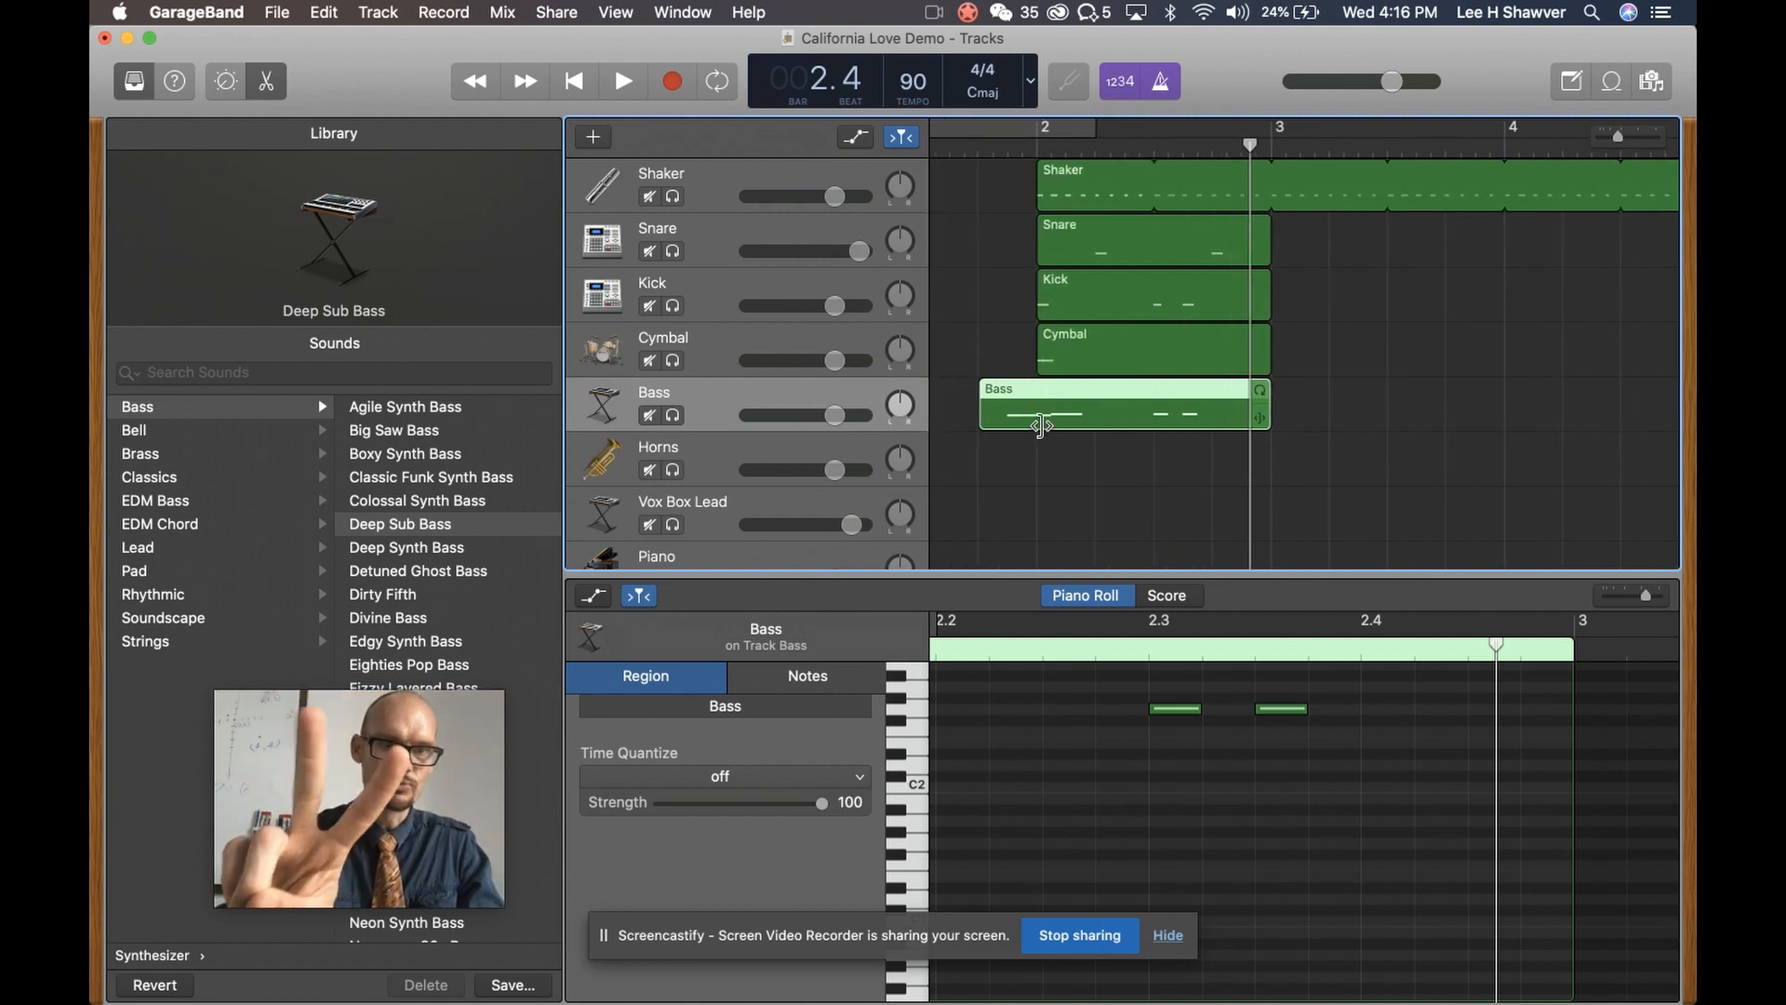
{"action": "scroll", "coordinate": [1040, 425], "scroll_direction": "up", "scroll_amount": 5}
{"action": "scroll", "coordinate": [1040, 425], "scroll_direction": "down", "scroll_amount": 5}
{"action": "scroll", "coordinate": [1041, 426], "scroll_direction": "left", "scroll_amount": 5}
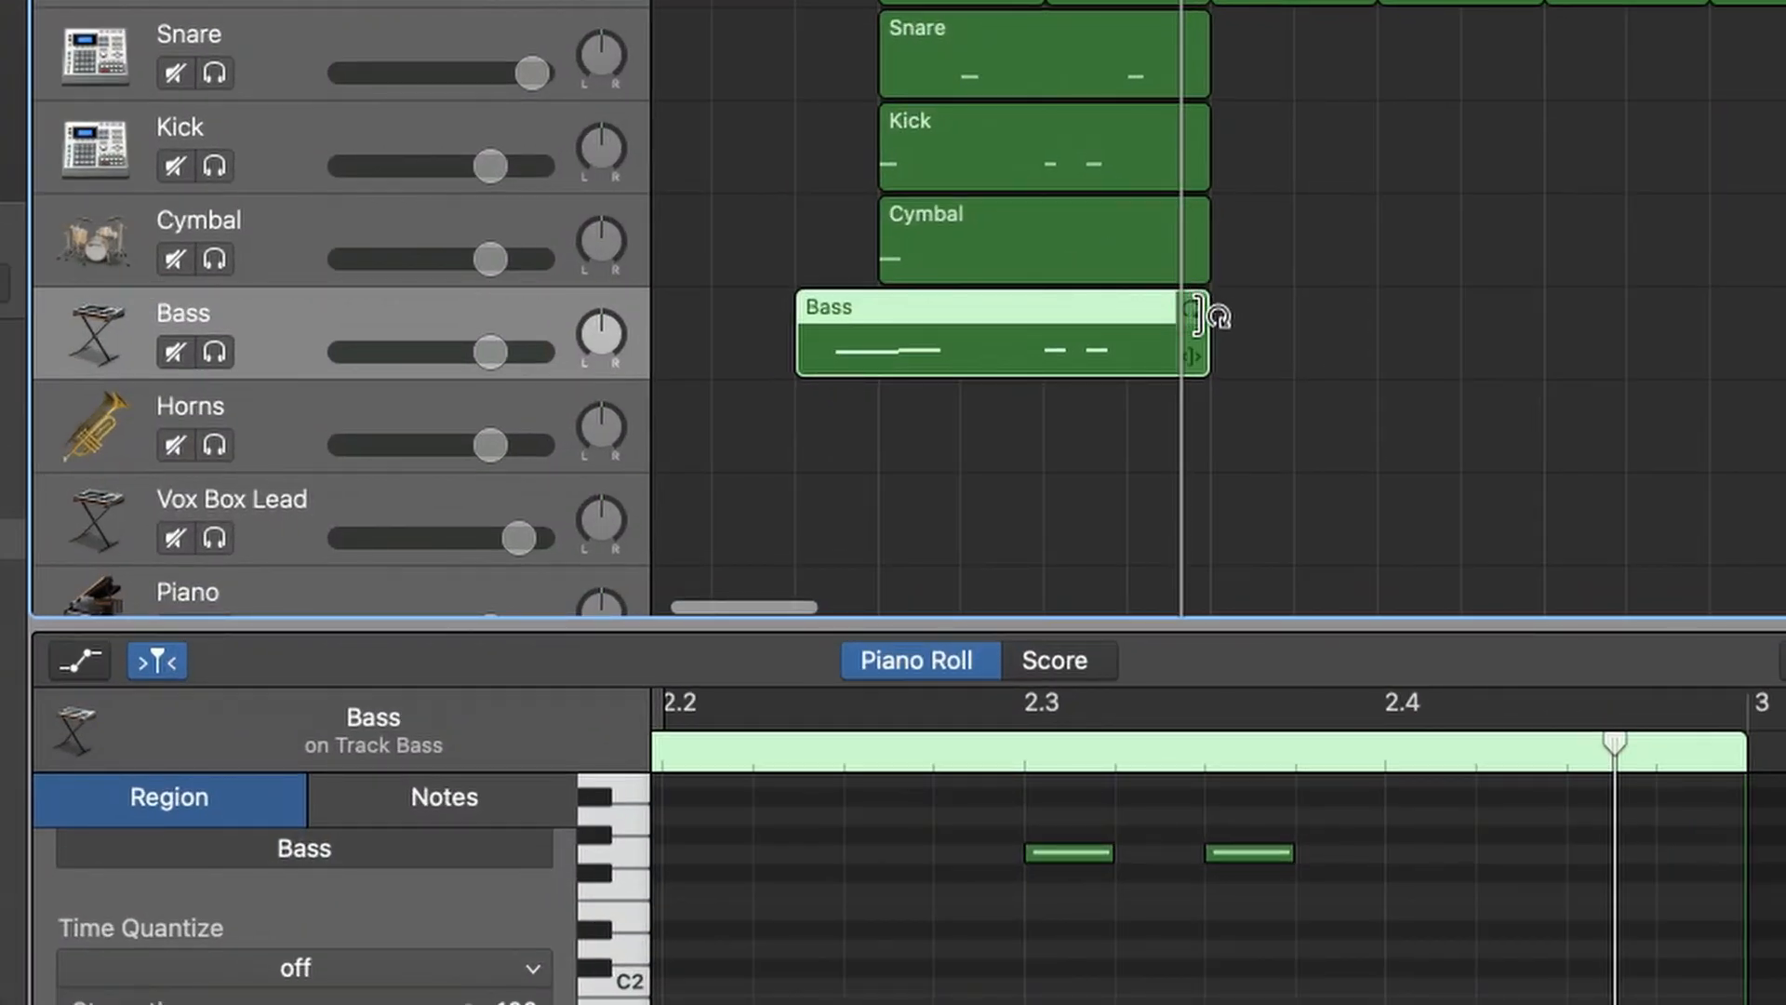
Loop the Bass region and shorten its end to beat 4 of bar 2 so the riff repeats every four beats
{"action": "left_click_drag", "start_coordinate": [1200, 316], "coordinate": [1715, 300]}
{"action": "key", "text": "Return"}
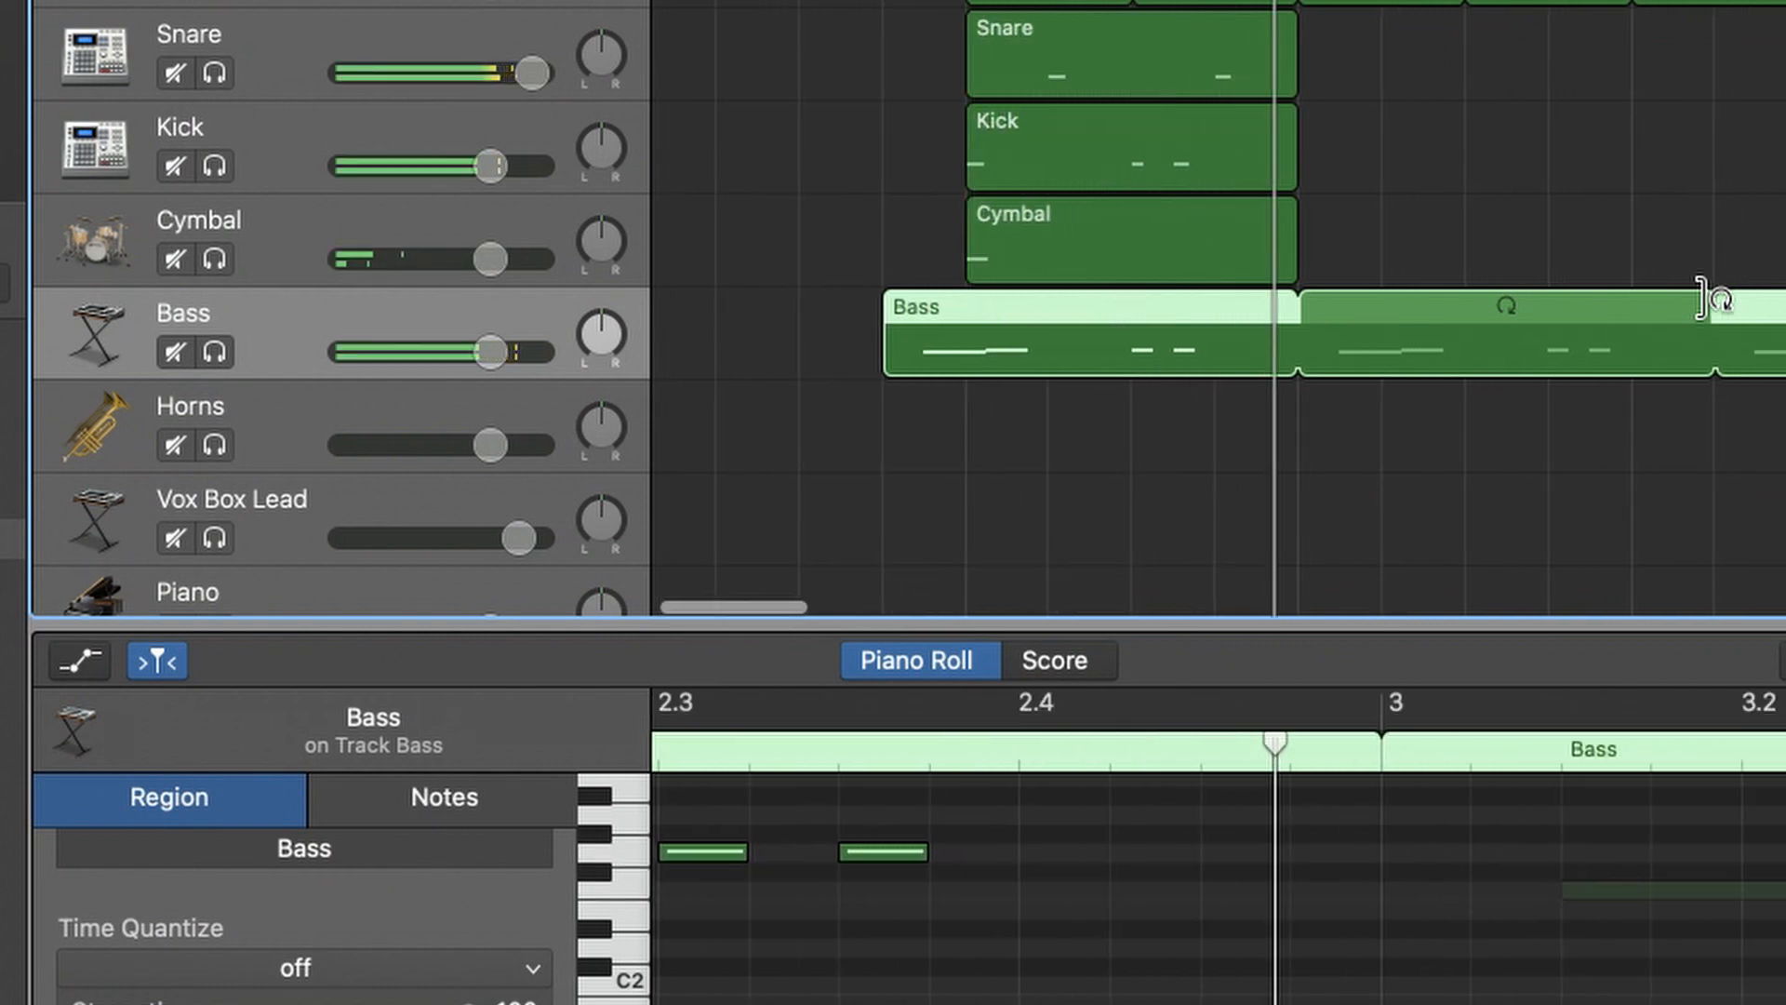
{"action": "left_click_drag", "start_coordinate": [1267, 352], "coordinate": [1207, 357]}
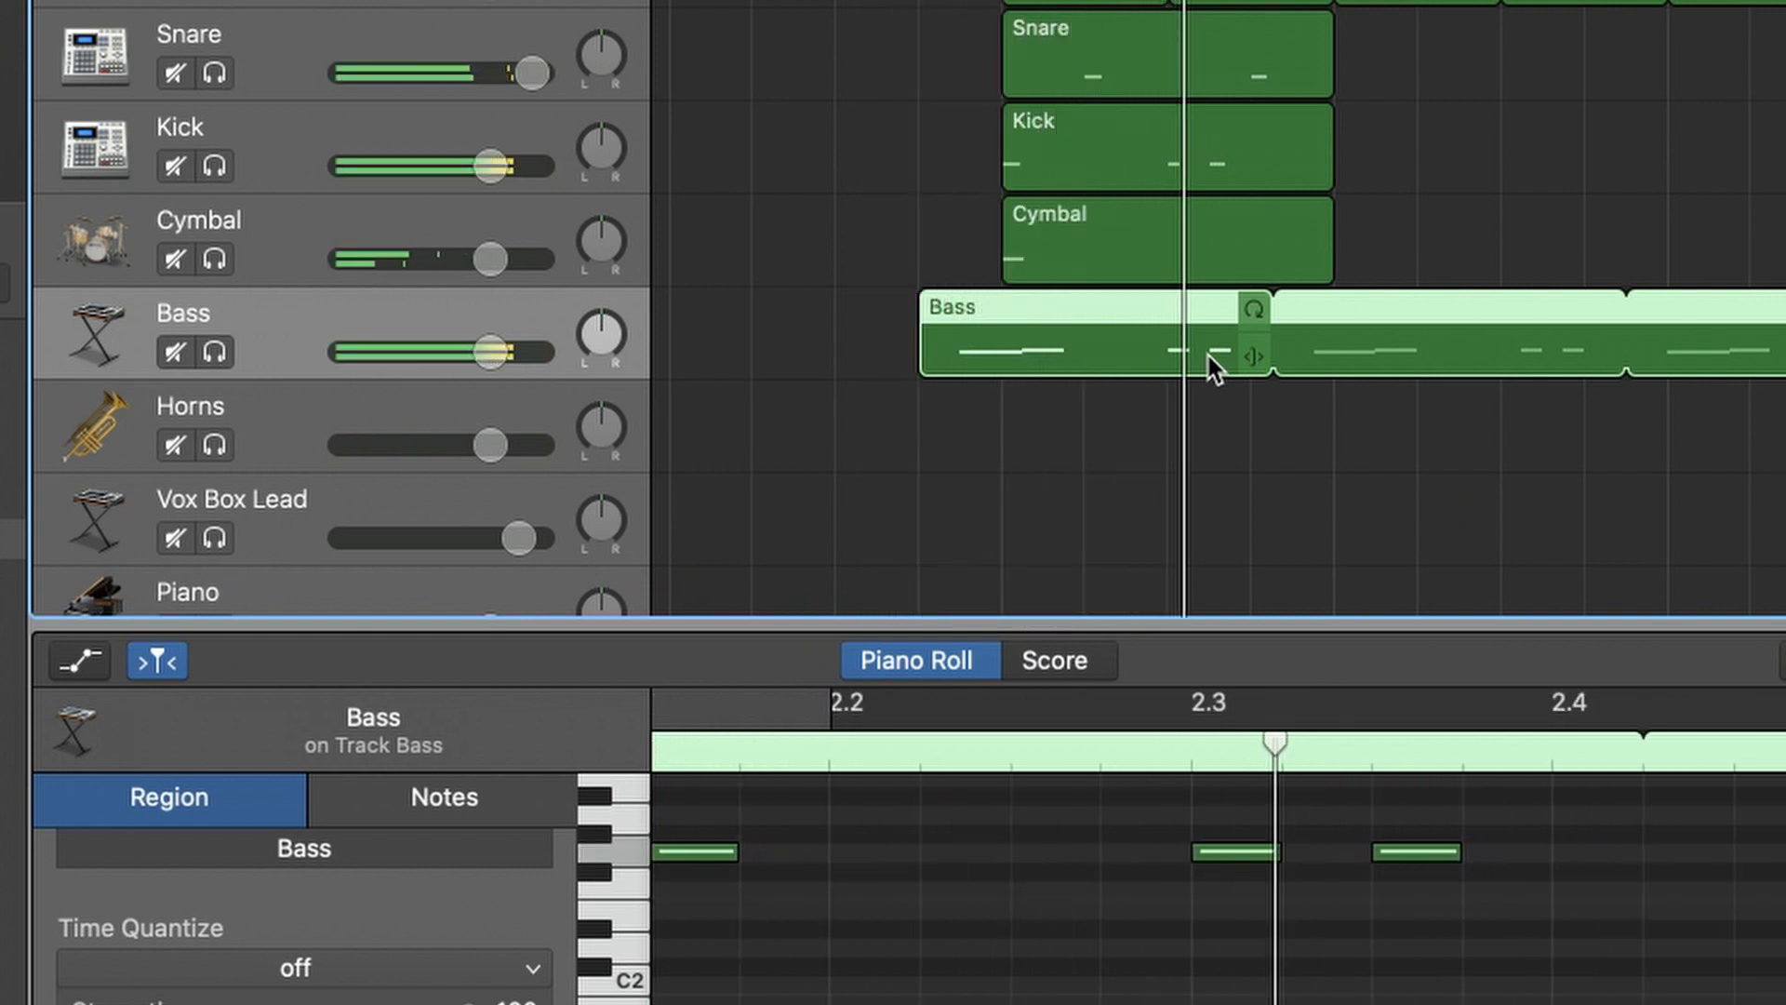
{"action": "left_click_drag", "start_coordinate": [1200, 351], "coordinate": [1191, 367]}
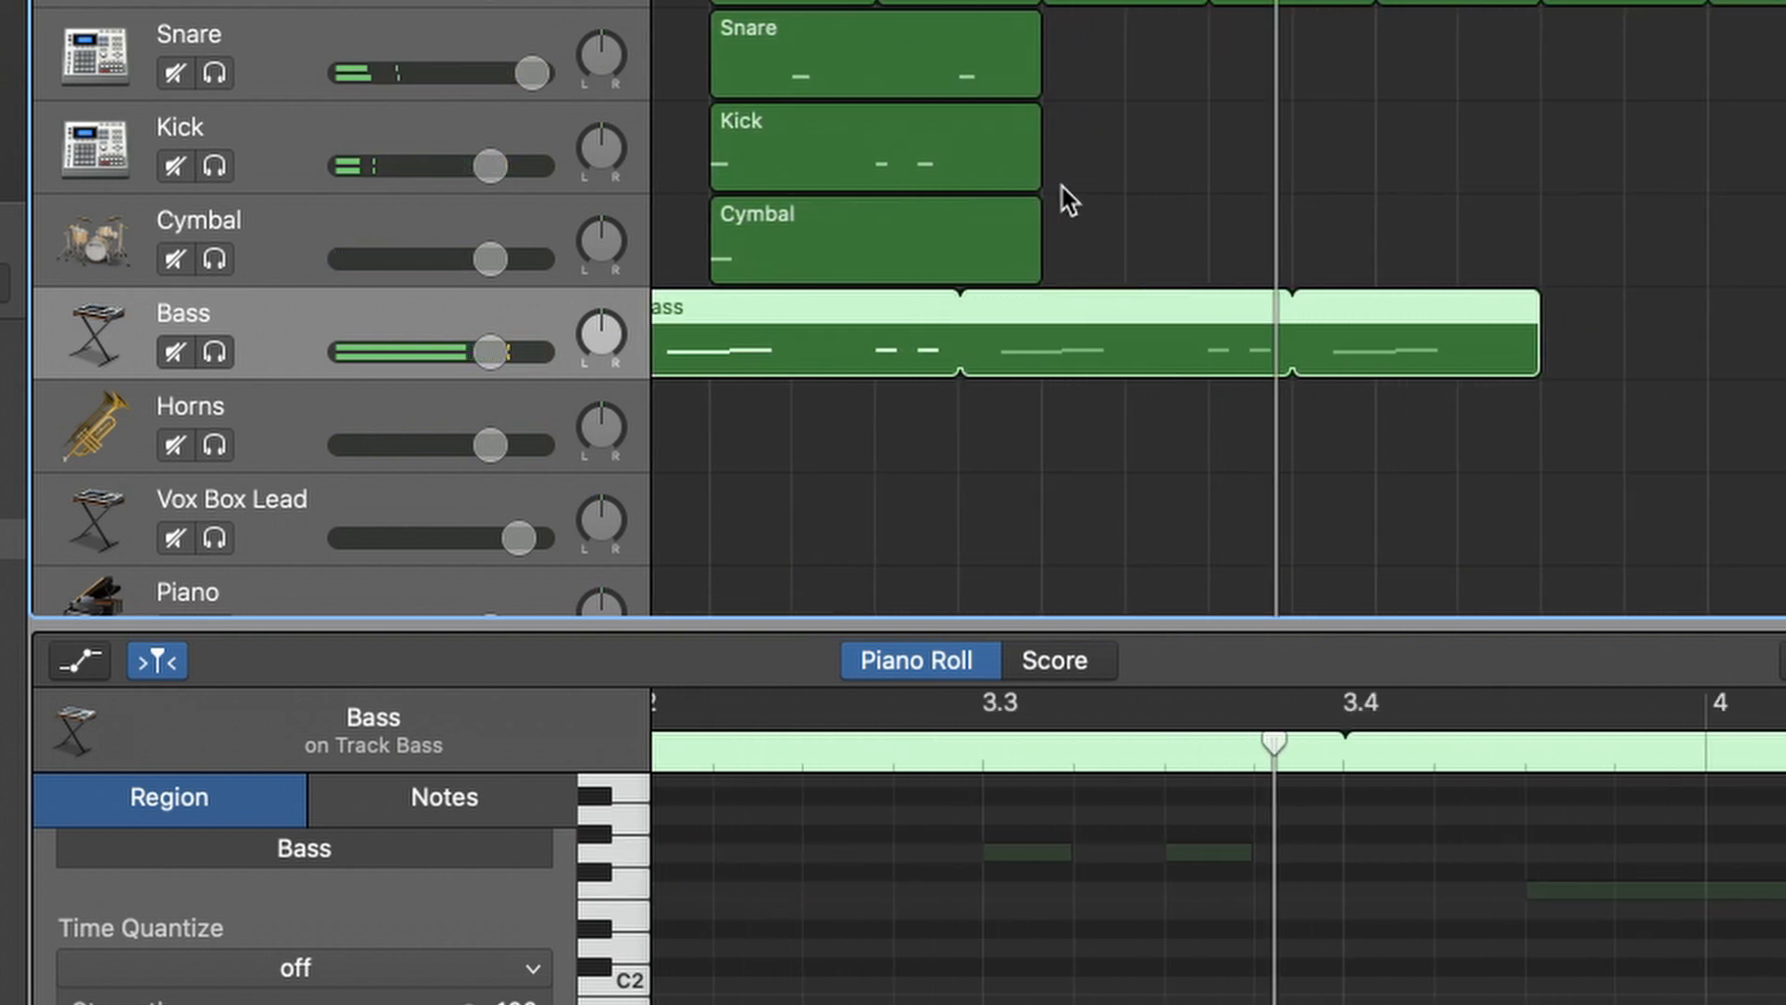
Move all drum and Bass regions three beats earlier so the Bass region starts at bar 1, and play from the start
{"action": "scroll", "coordinate": [1087, 424], "scroll_direction": "left", "scroll_amount": 3}
{"action": "scroll", "coordinate": [1087, 423], "scroll_direction": "down", "scroll_amount": 5}
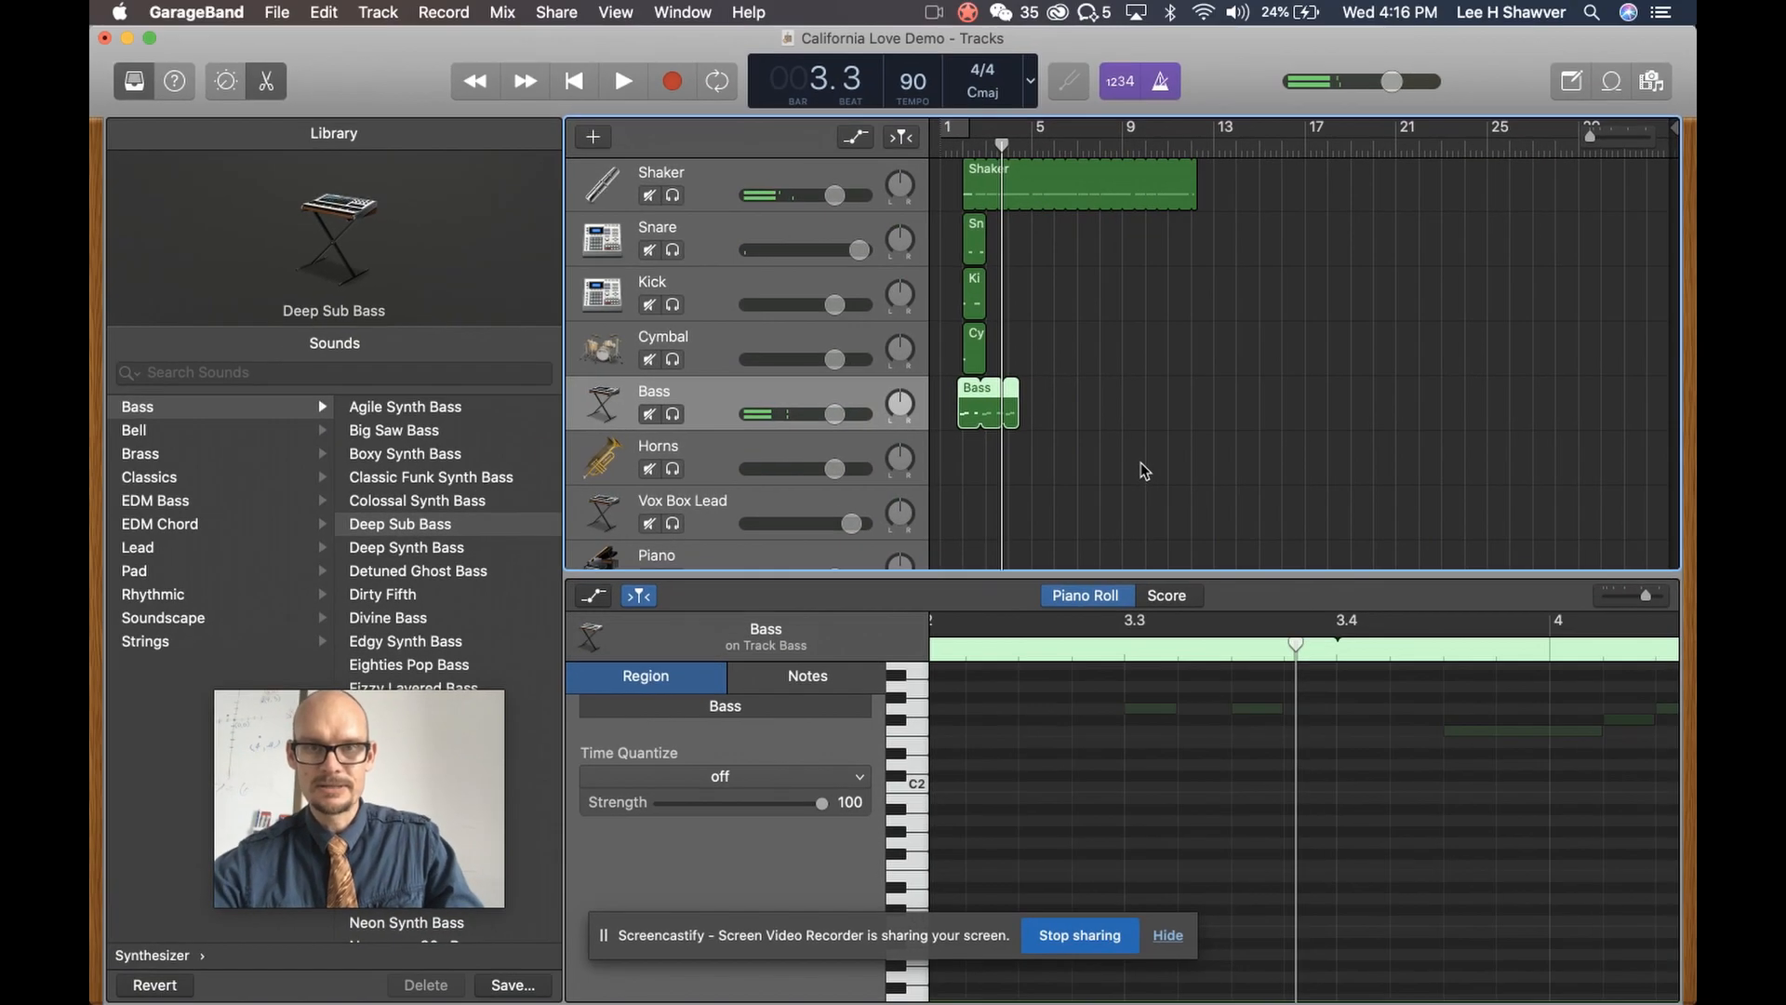
{"action": "left_click_drag", "start_coordinate": [1092, 480], "coordinate": [953, 172]}
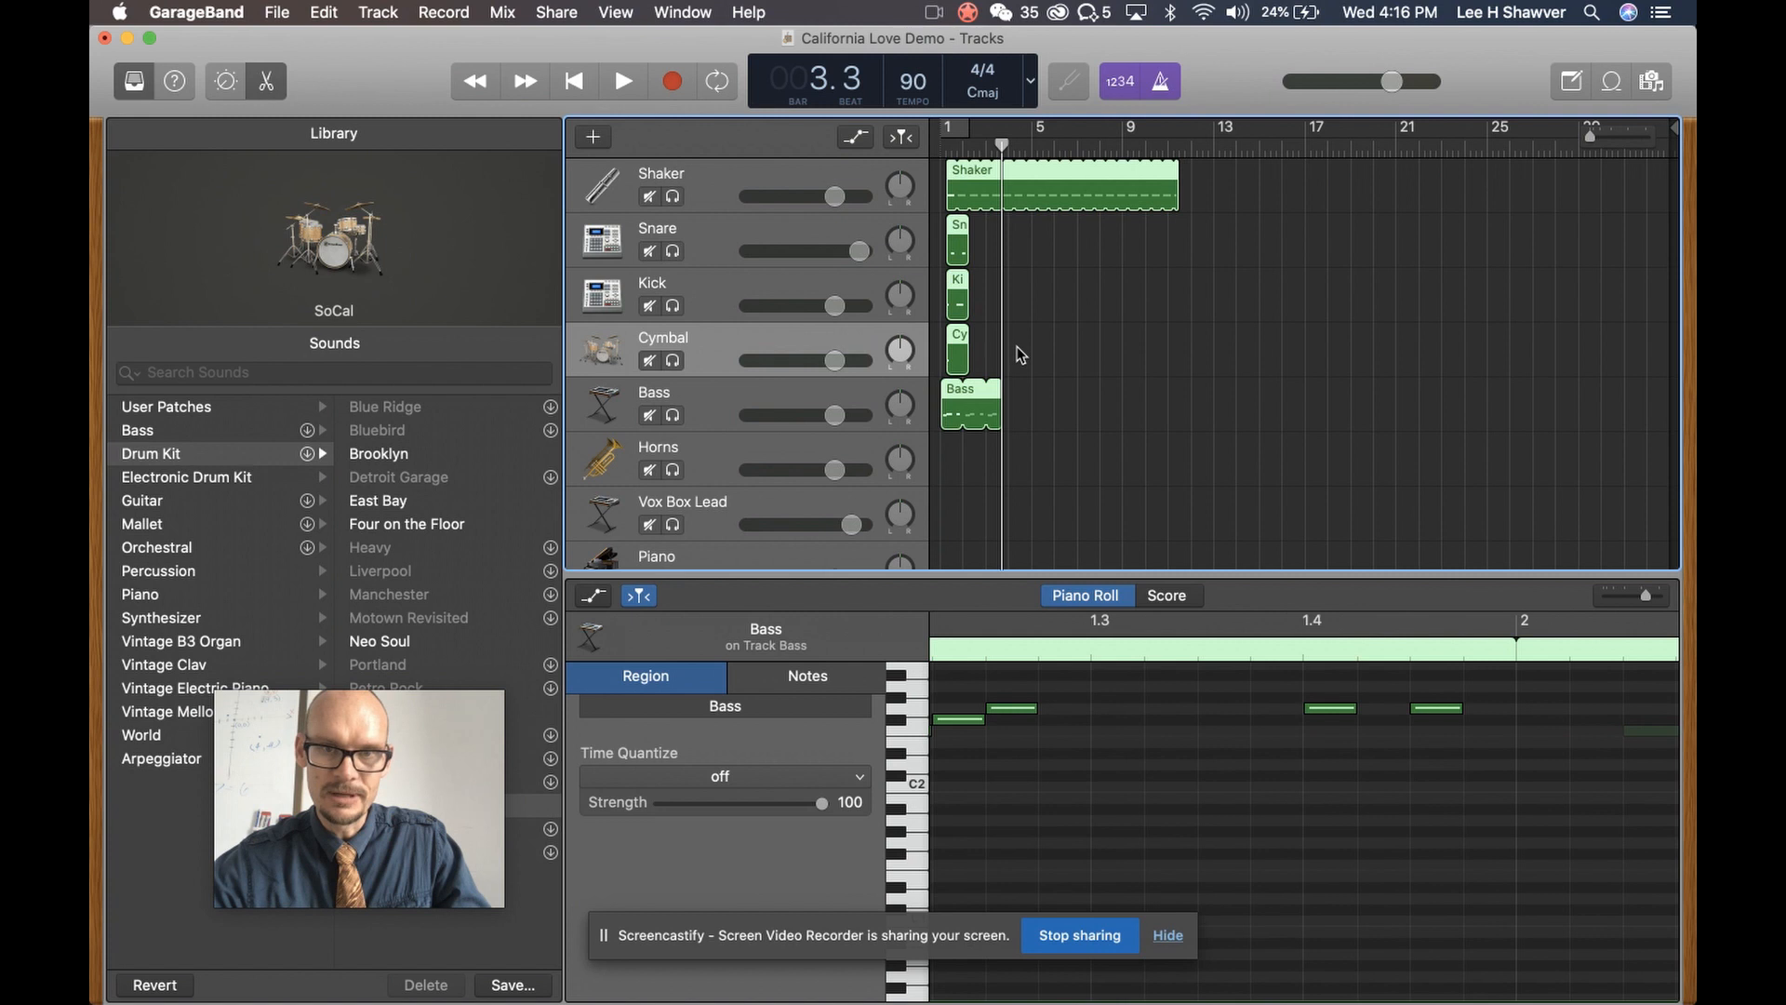
{"action": "key", "text": "Return"}
{"action": "key", "text": "space"}
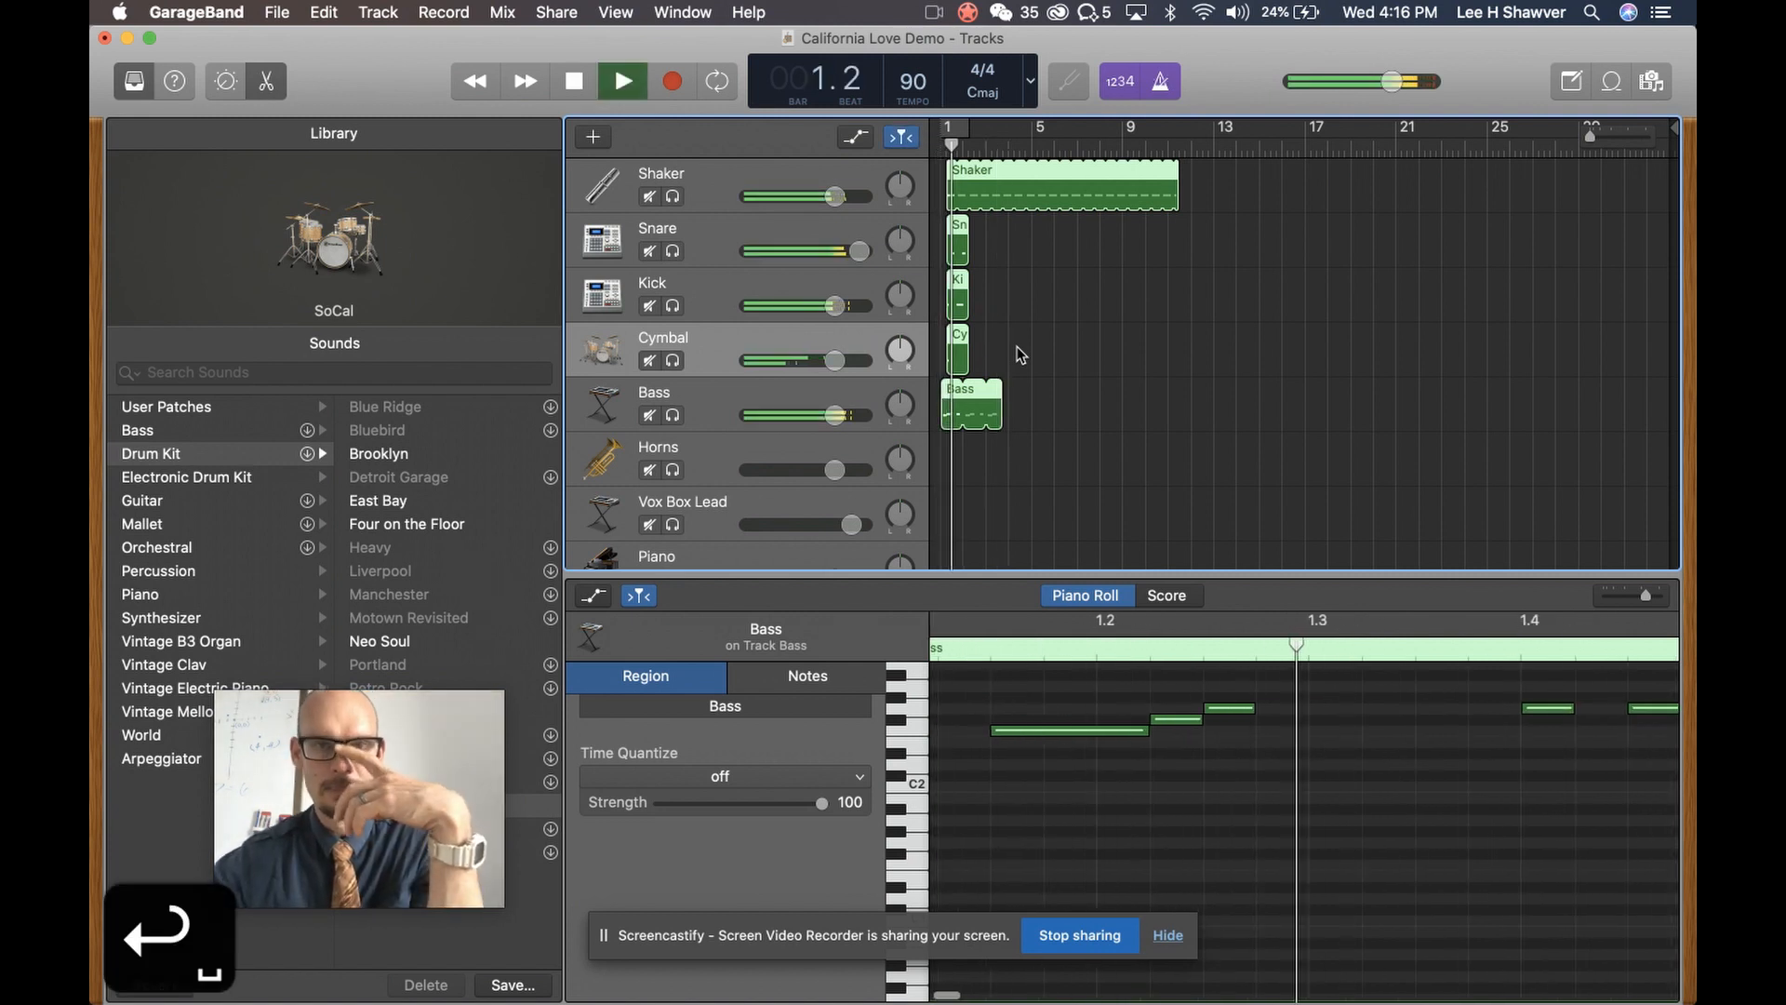
{"action": "key", "text": "space"}
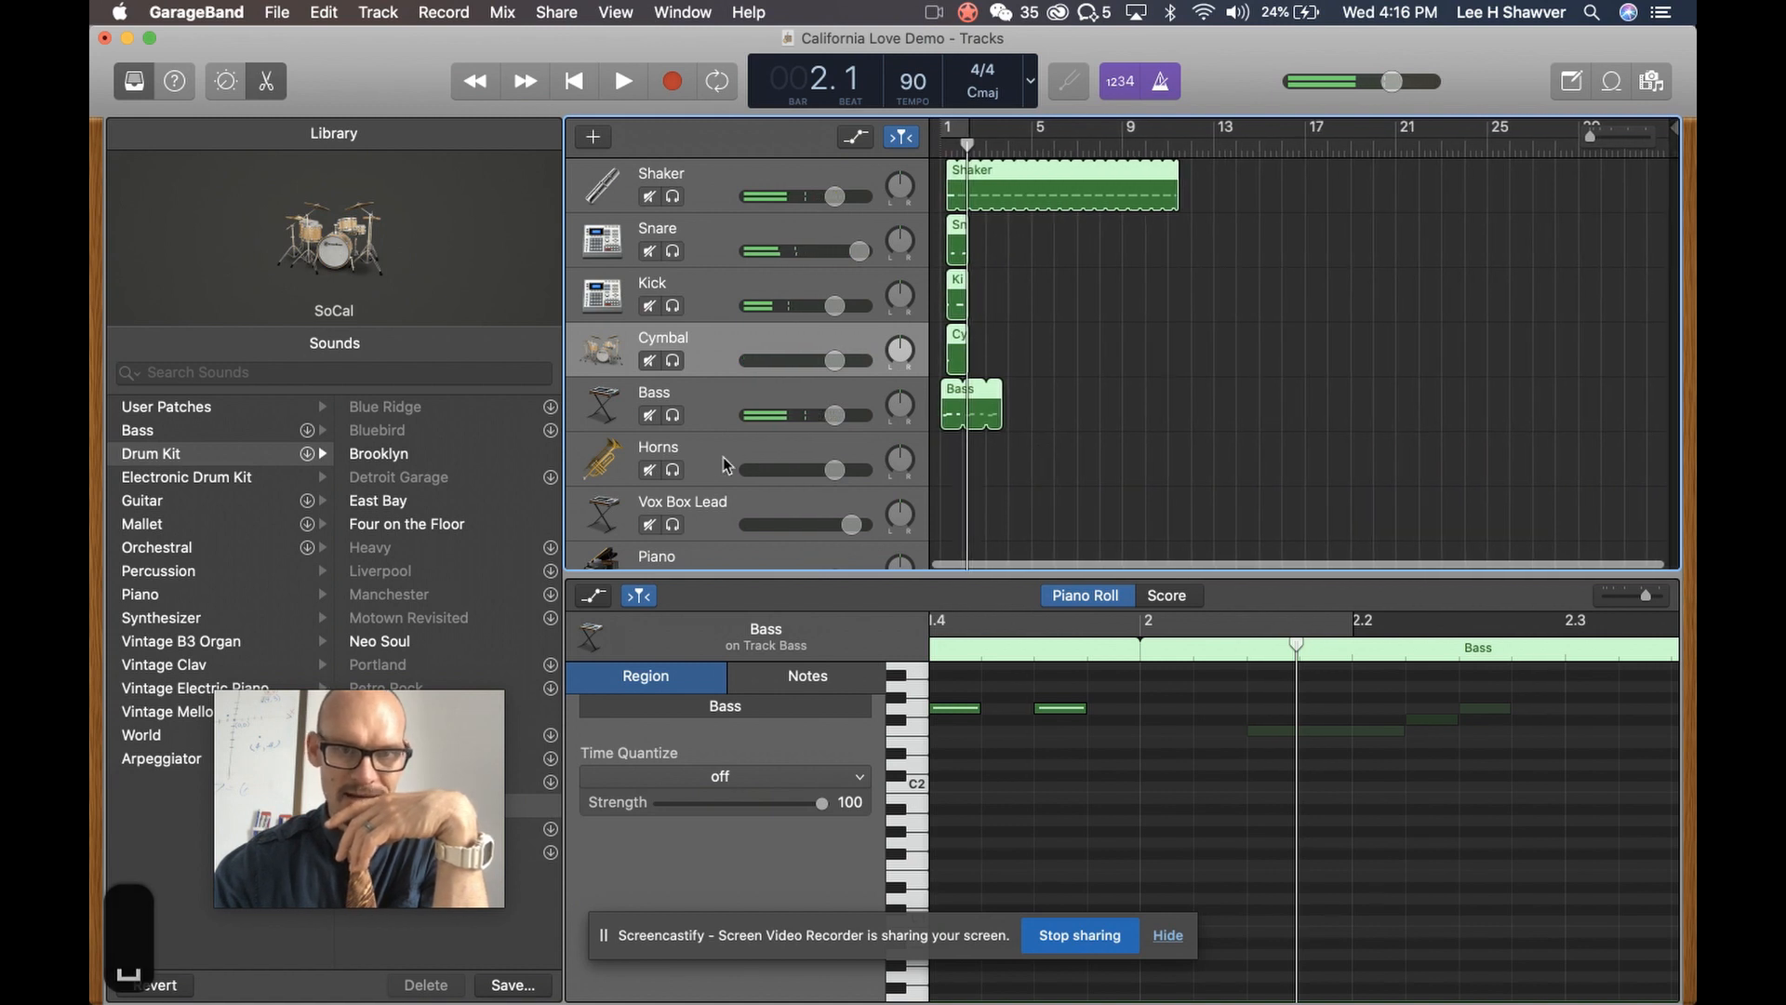
Select the Horns track, audition the Saxophone and Tuba patches, and settle on the Trumpets patch
{"action": "left_click", "coordinate": [1029, 451]}
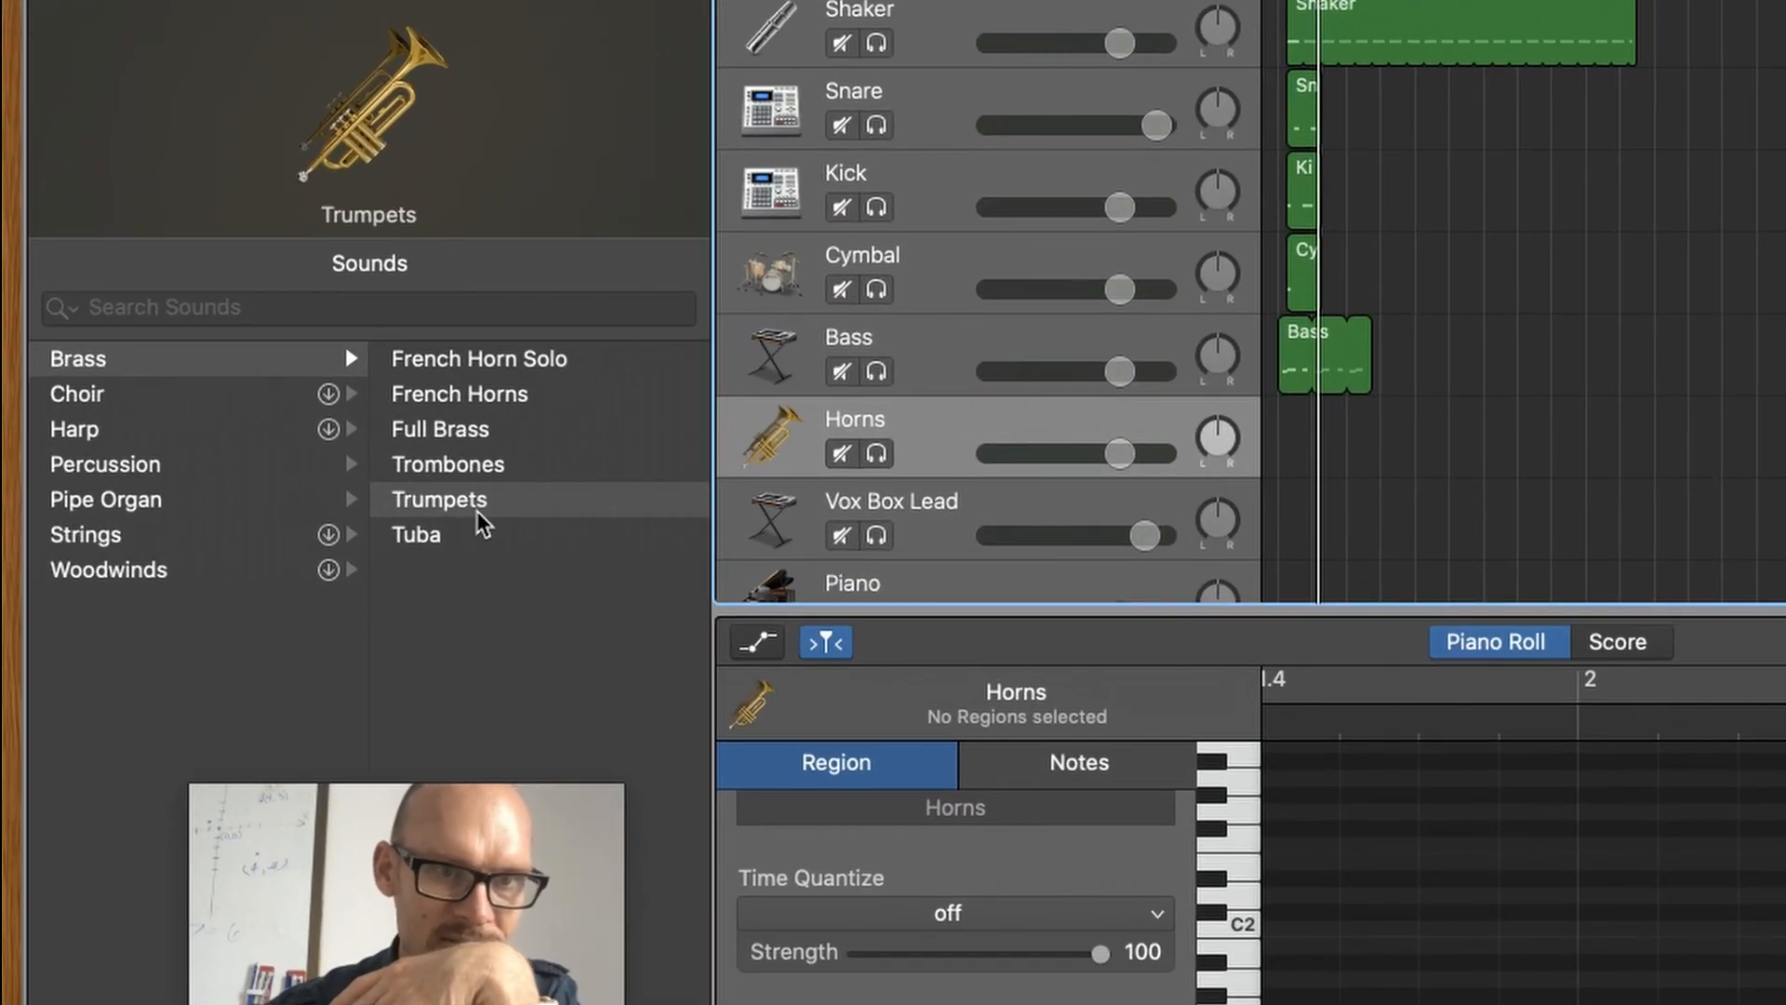
{"action": "key", "text": "b"}
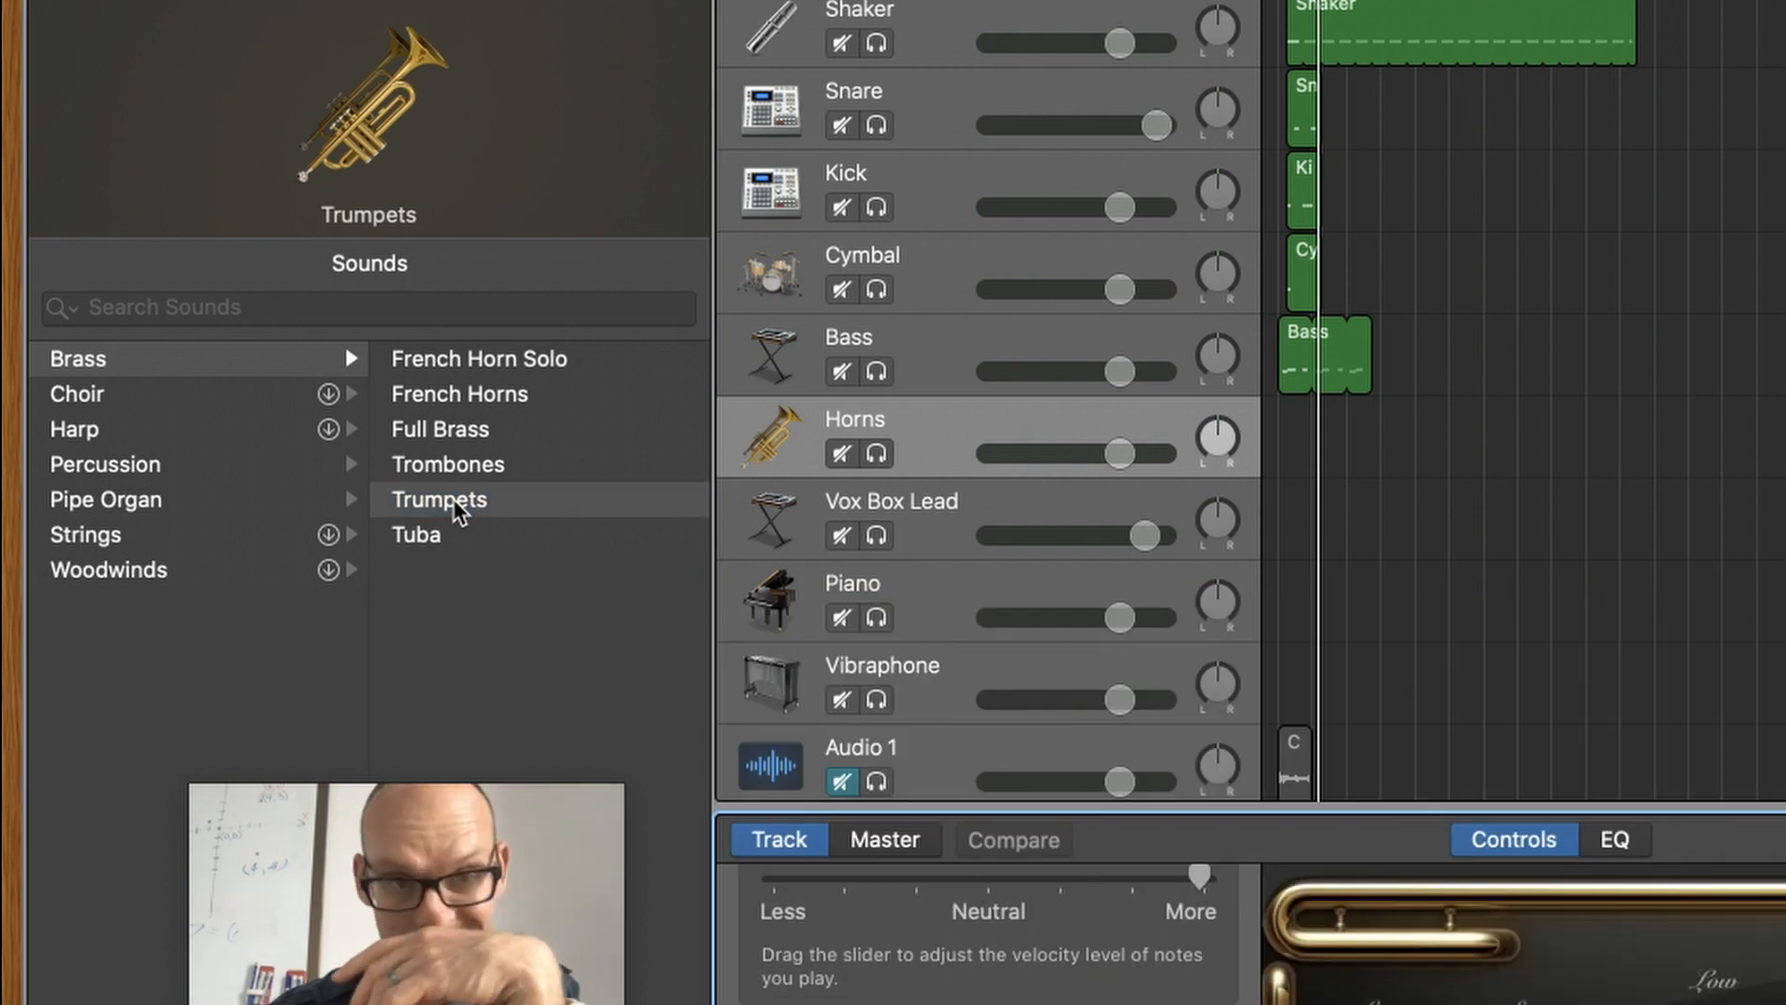
{"action": "left_click", "coordinate": [143, 575]}
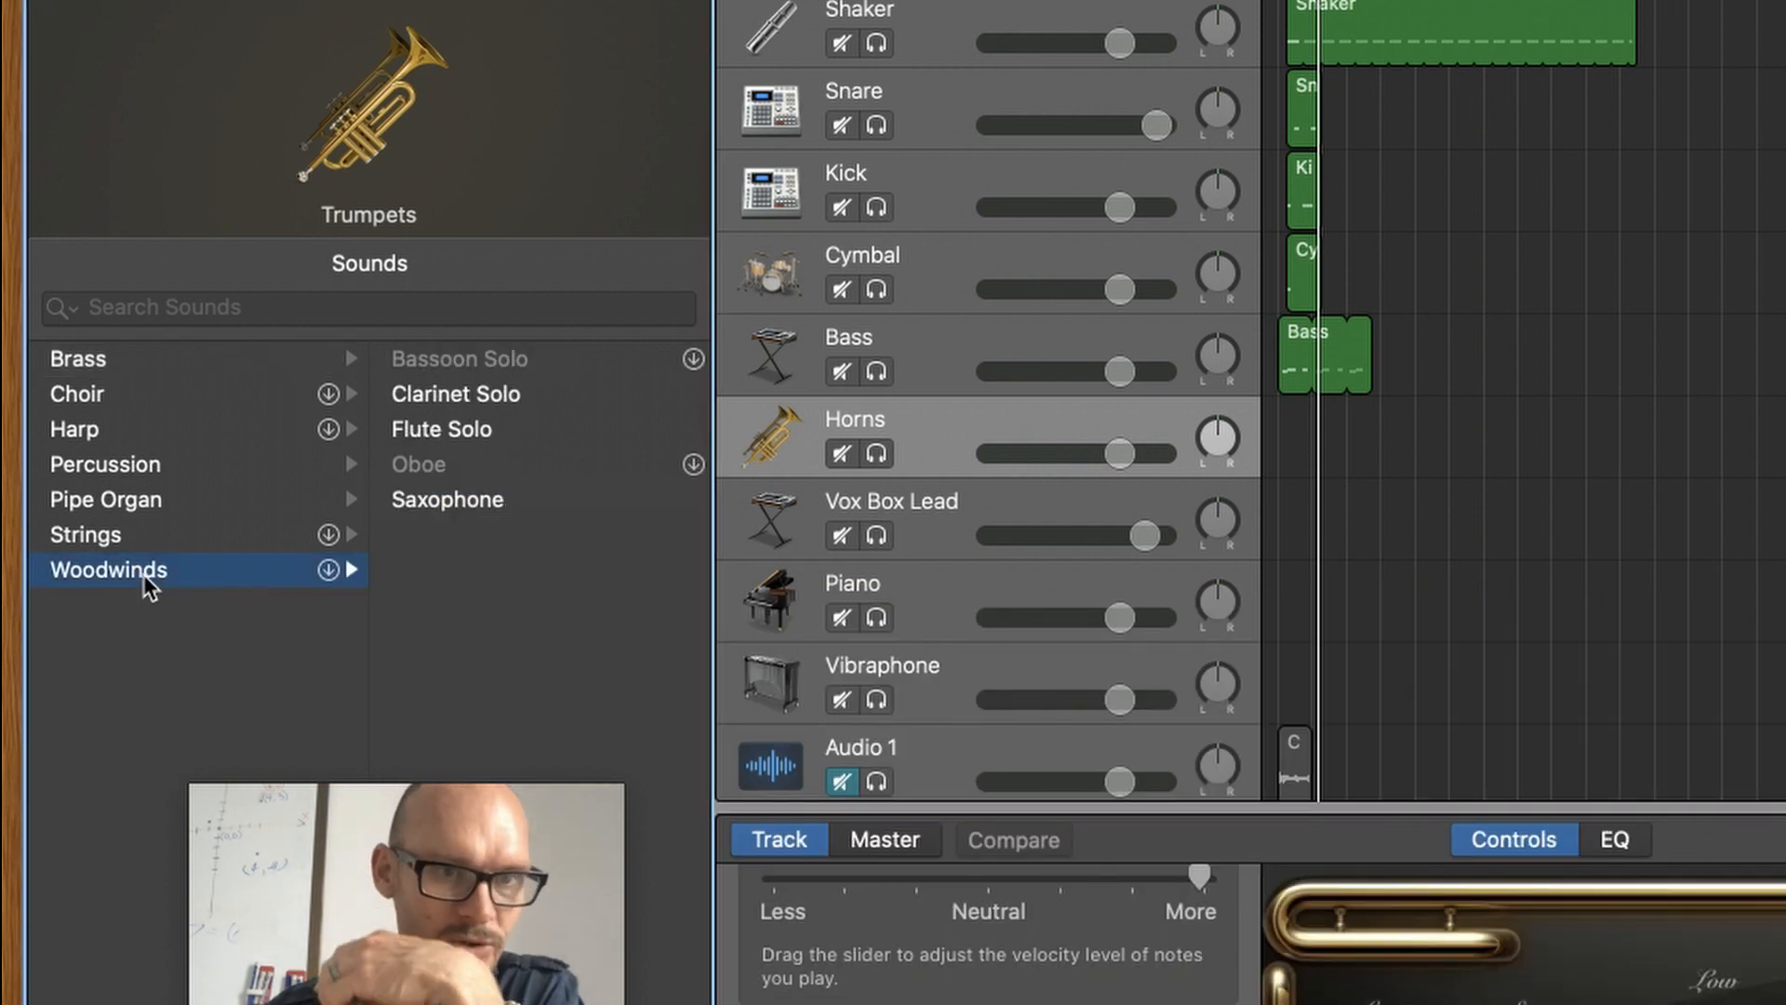
{"action": "left_click", "coordinate": [438, 491]}
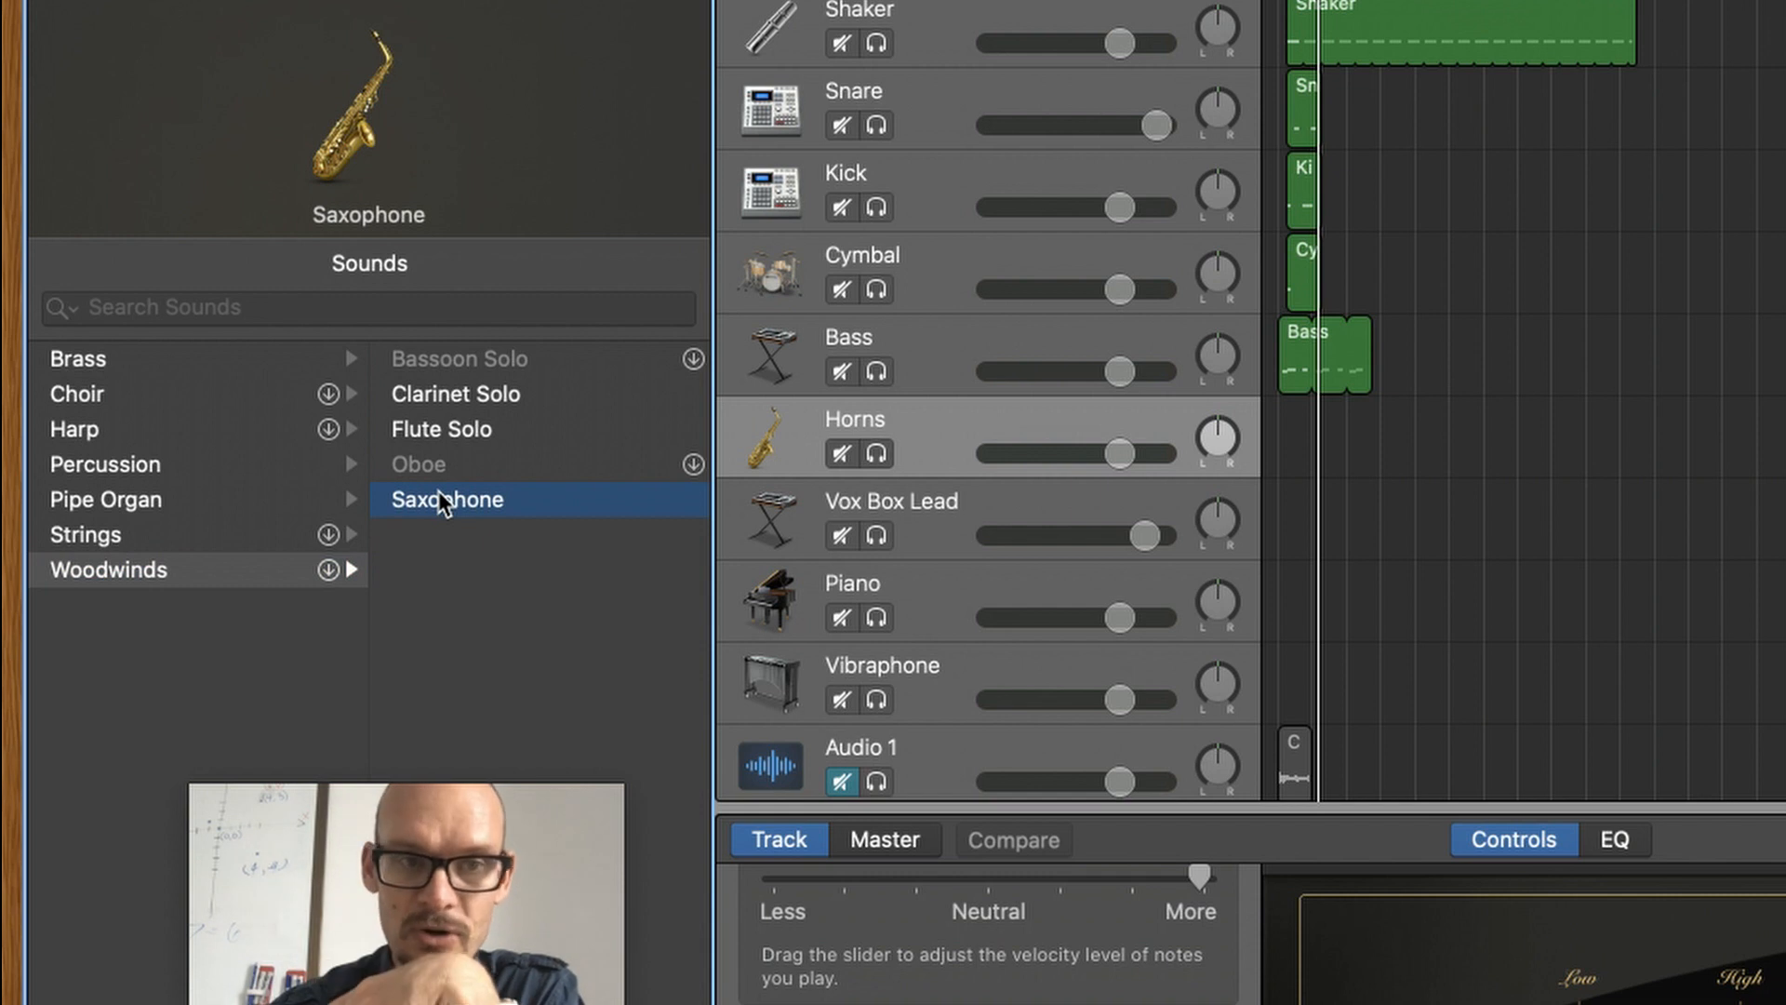
{"action": "left_click", "coordinate": [84, 361]}
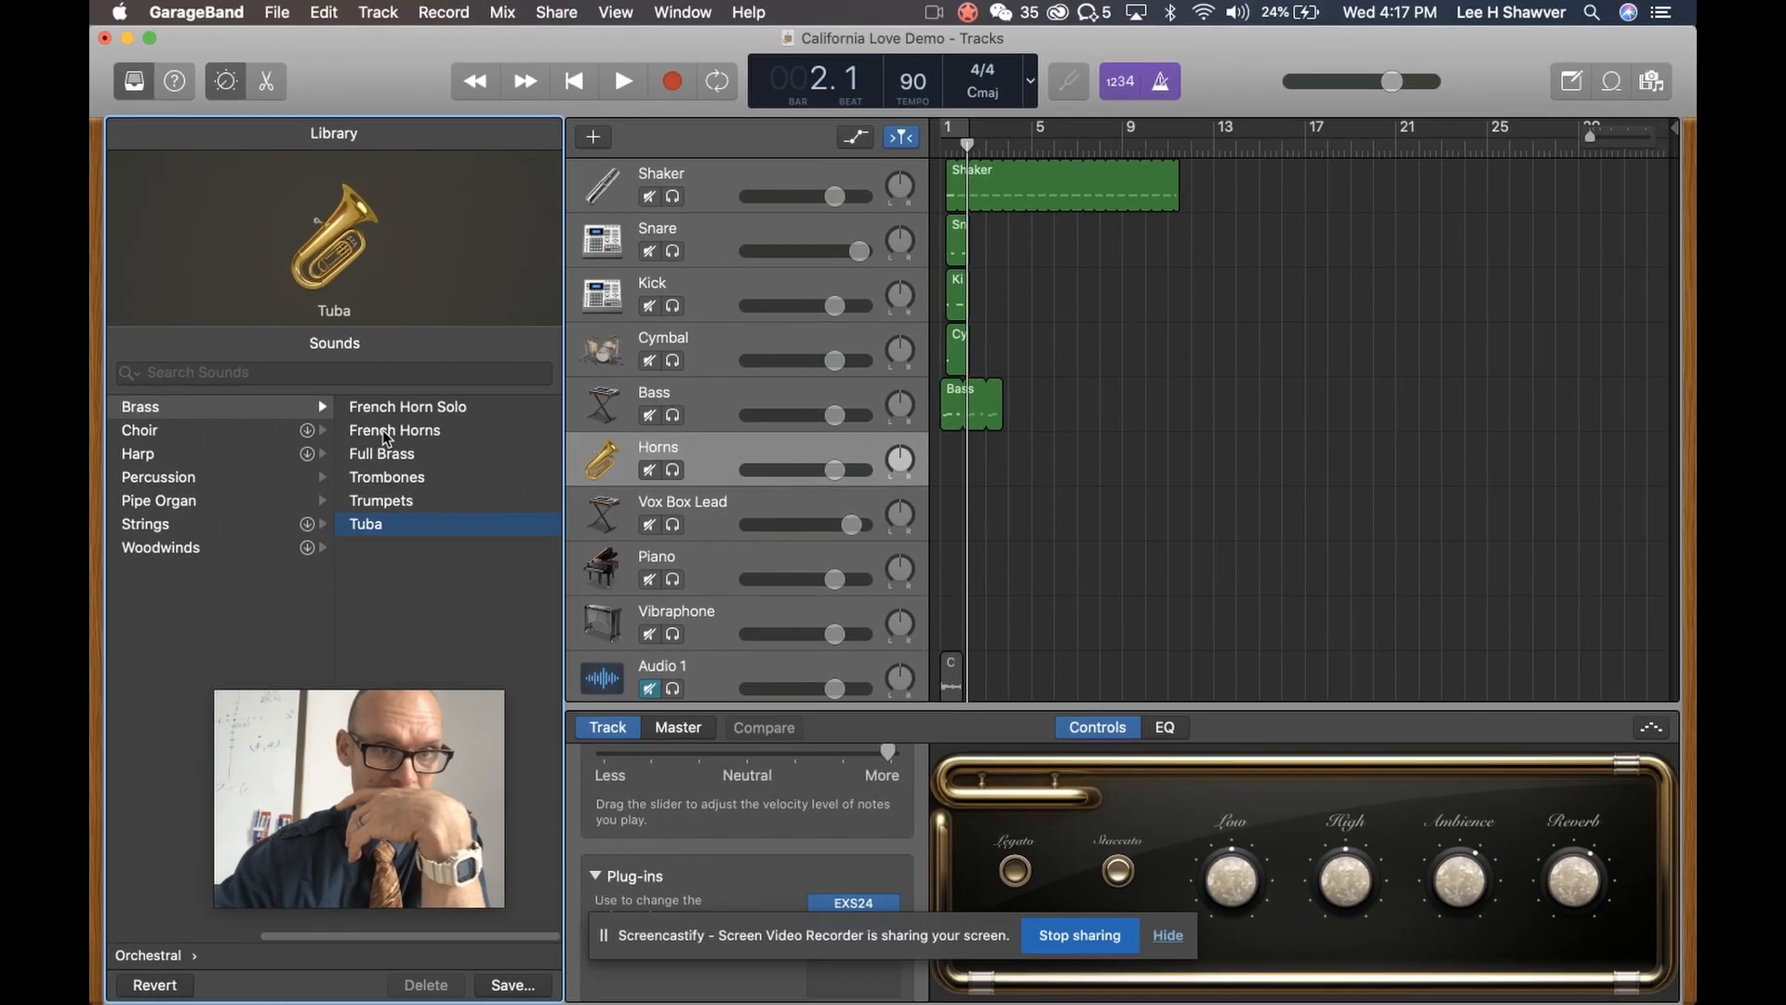
{"action": "left_click", "coordinate": [390, 503]}
{"action": "left_click", "coordinate": [717, 462]}
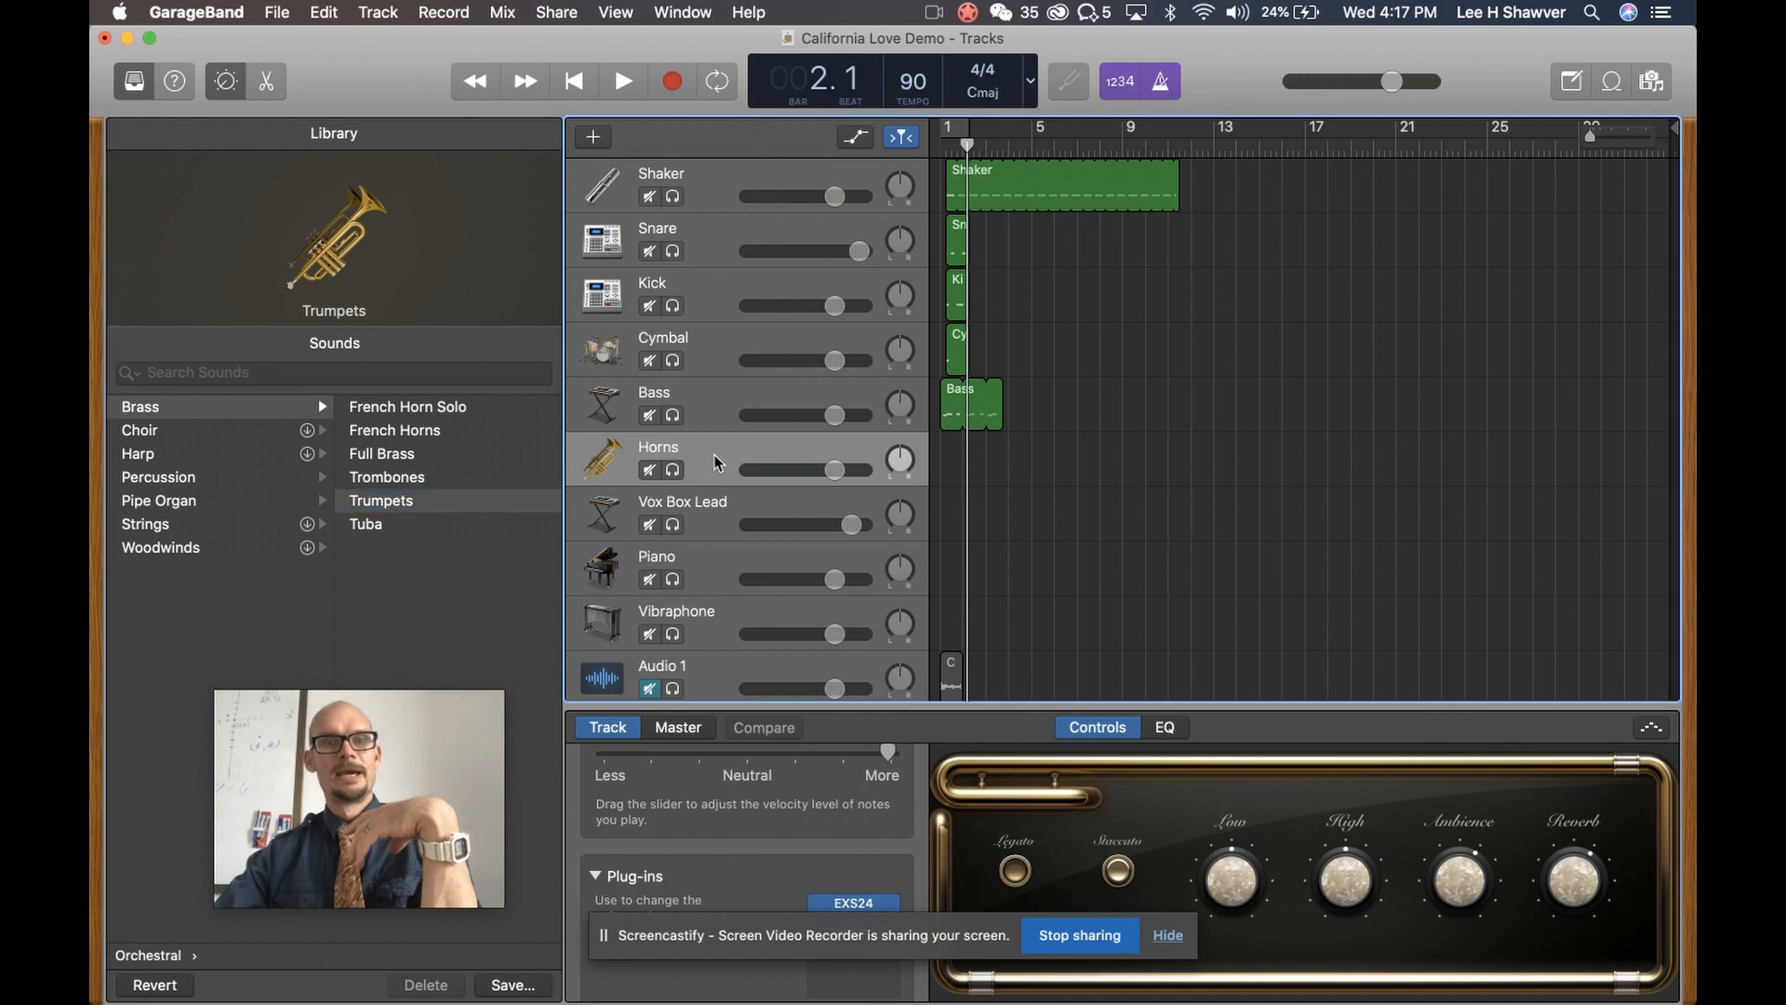
Switch to Microsoft Edge, listen to the California Love intro from about 0:11, pause it, and return to GarageBand
{"action": "key", "text": "super+Tab"}
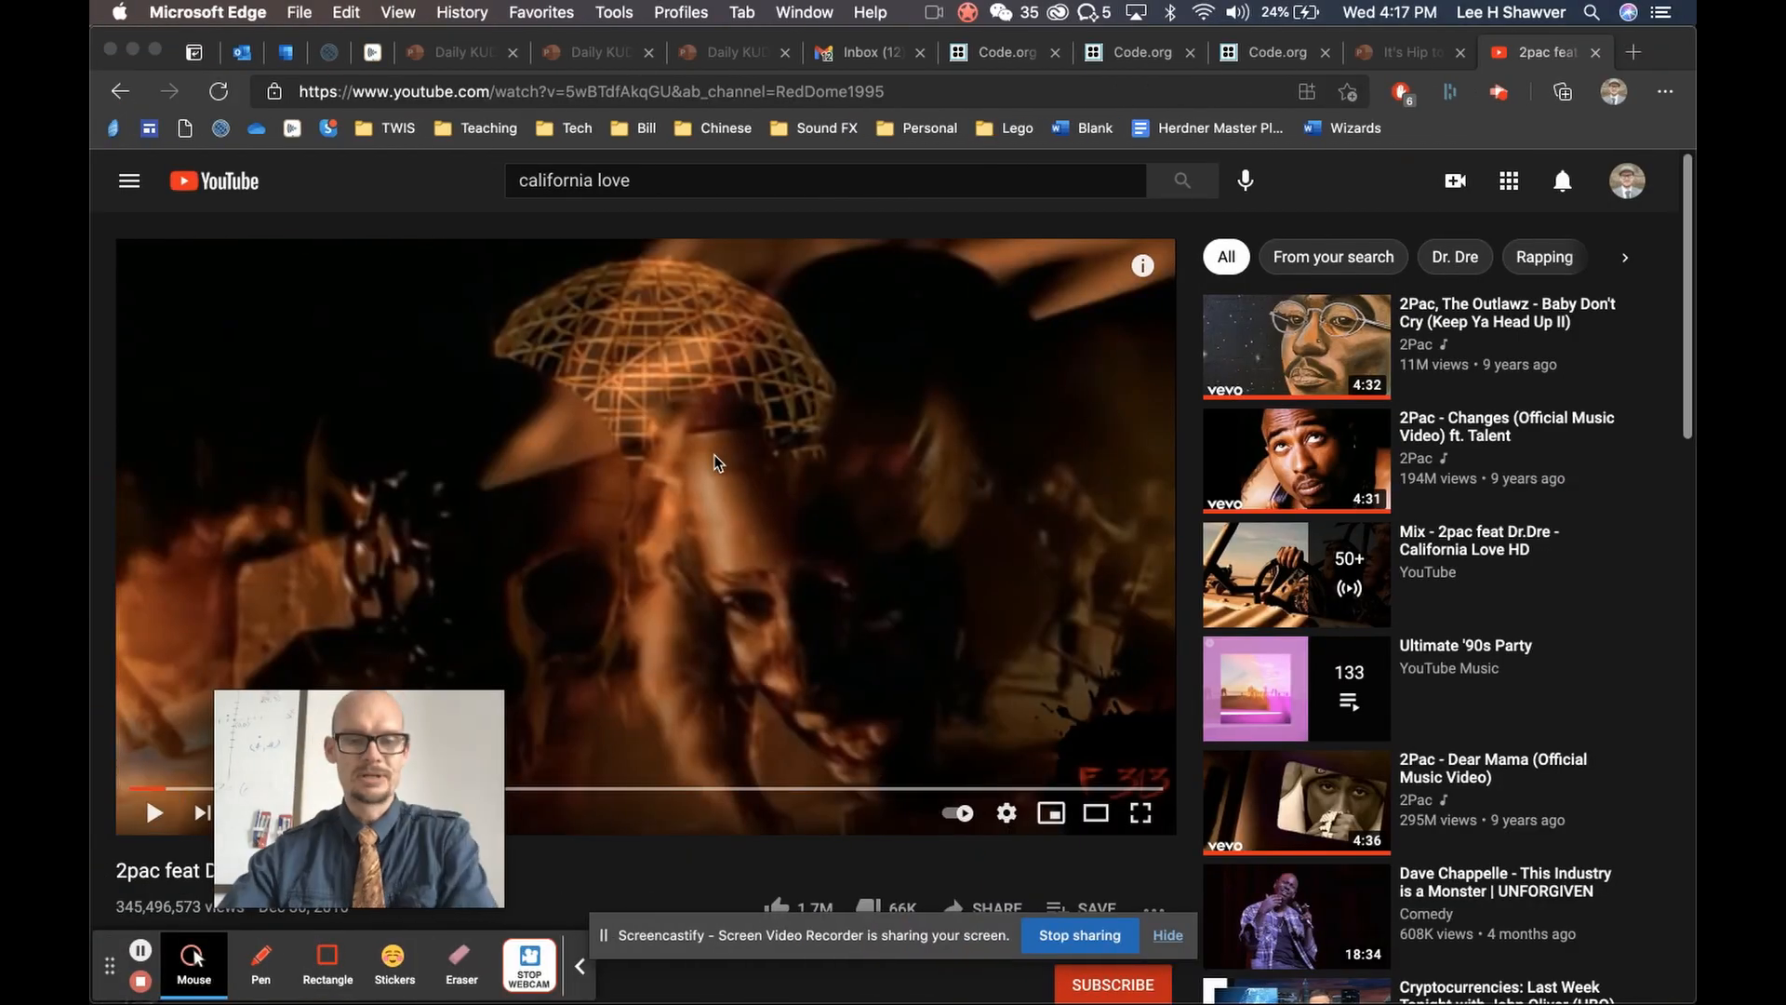
{"action": "left_click_drag", "start_coordinate": [309, 830], "coordinate": [774, 626]}
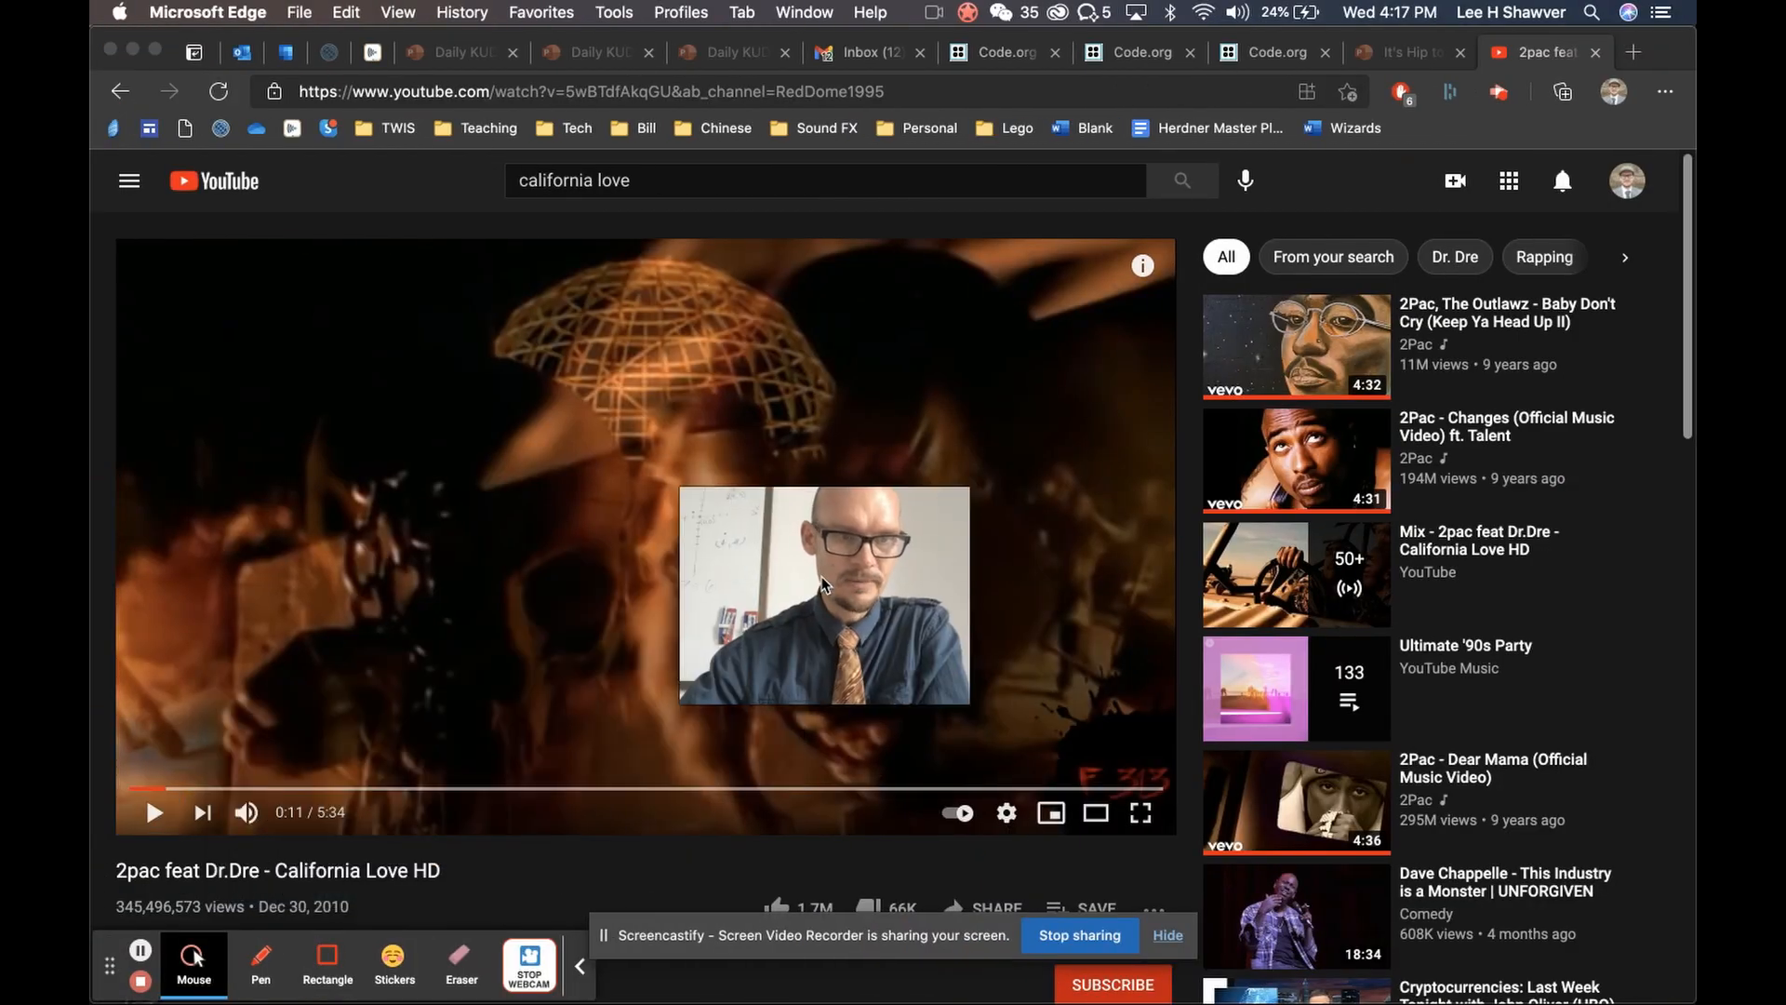
{"action": "left_click", "coordinate": [154, 812]}
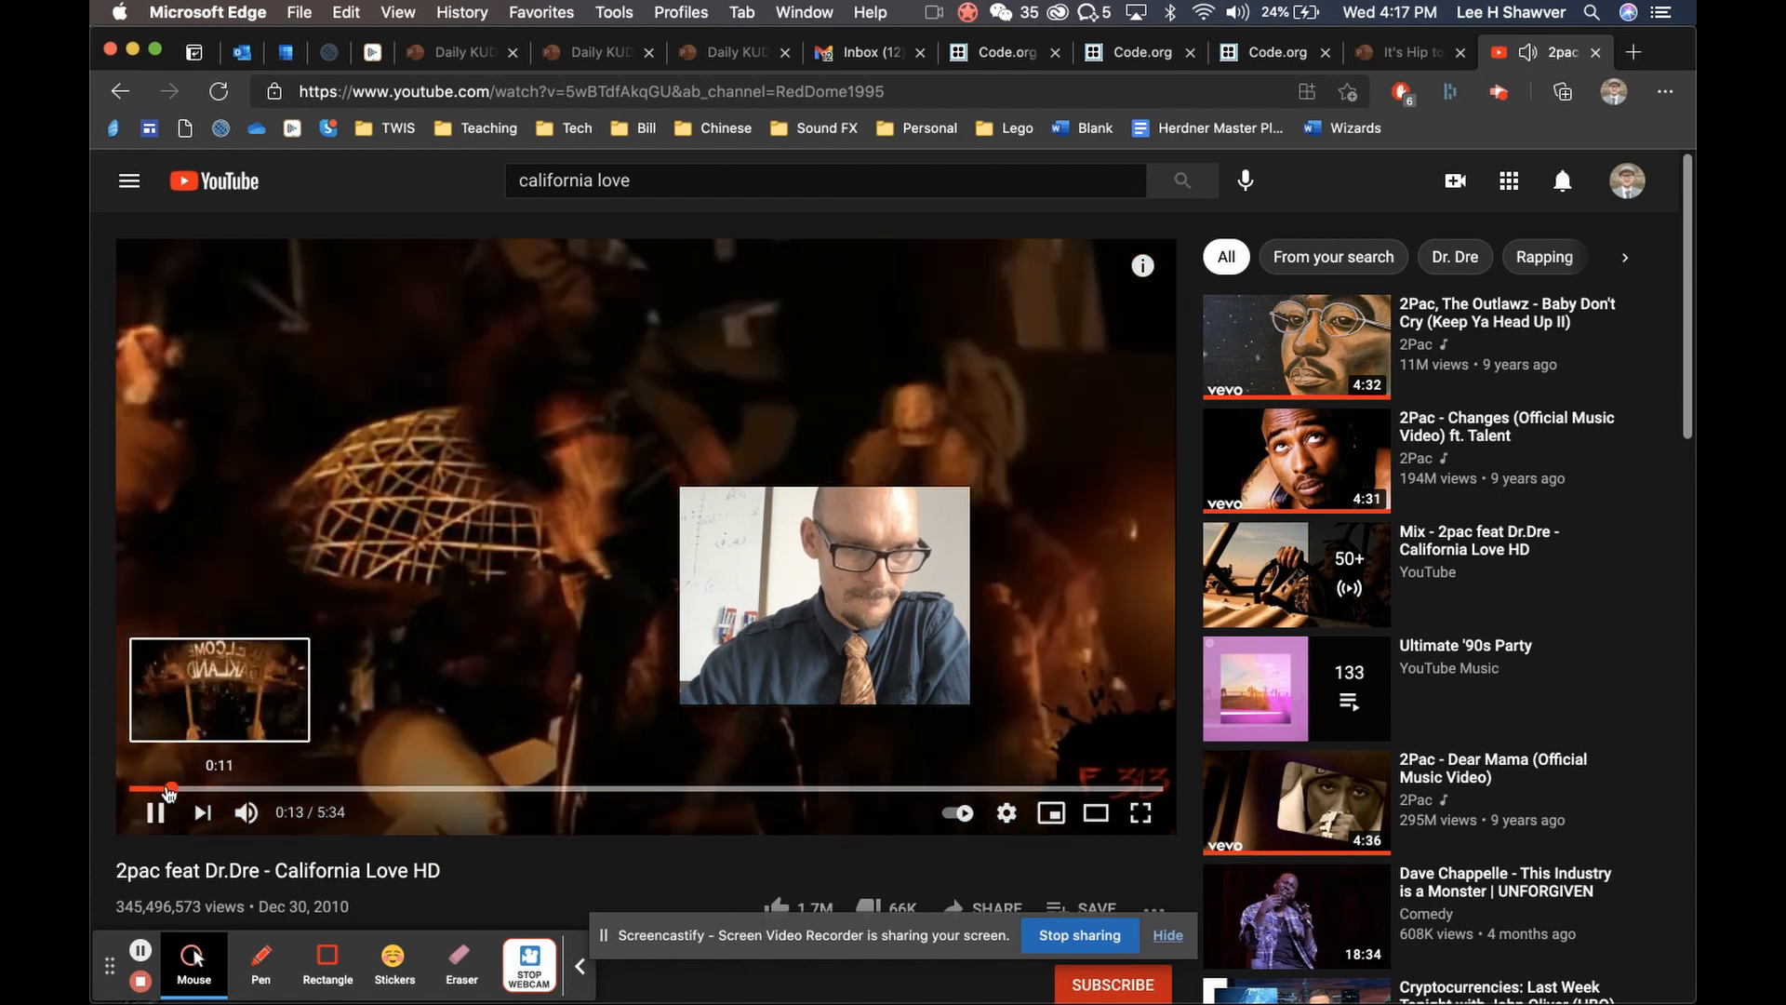
{"action": "key", "text": "space"}
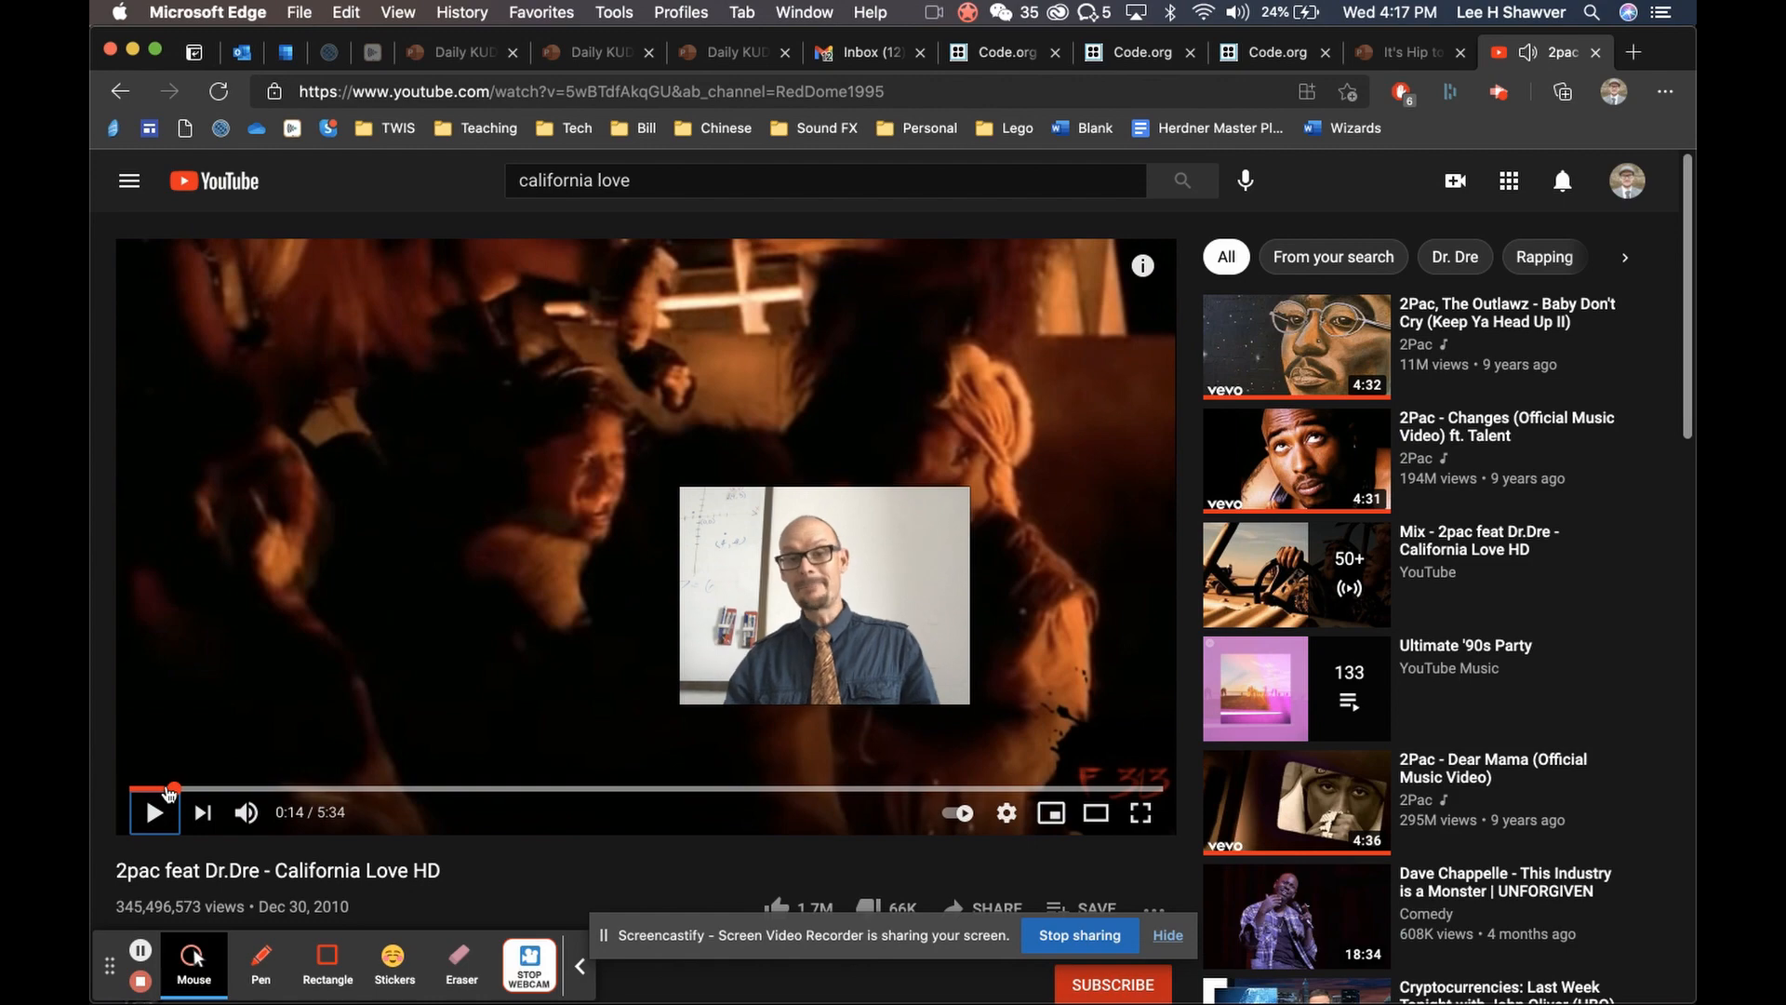
{"action": "key", "text": "ctrl+Right"}
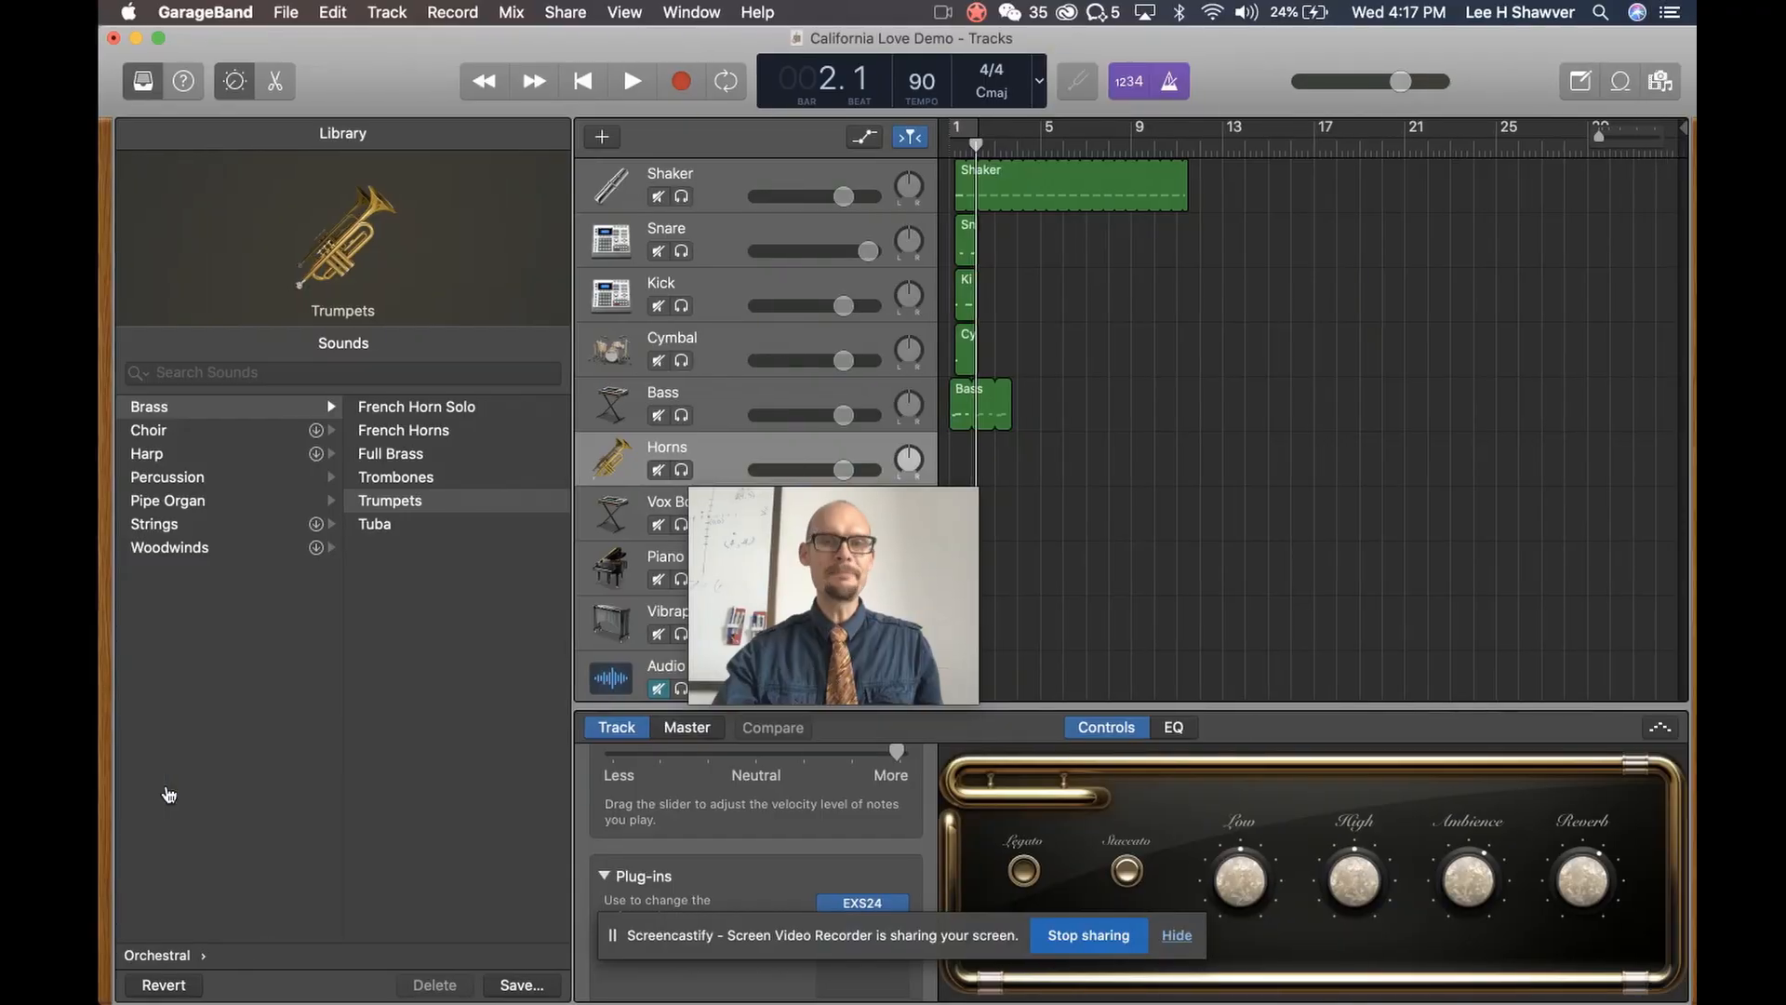
{"action": "left_click_drag", "start_coordinate": [811, 556], "coordinate": [320, 723]}
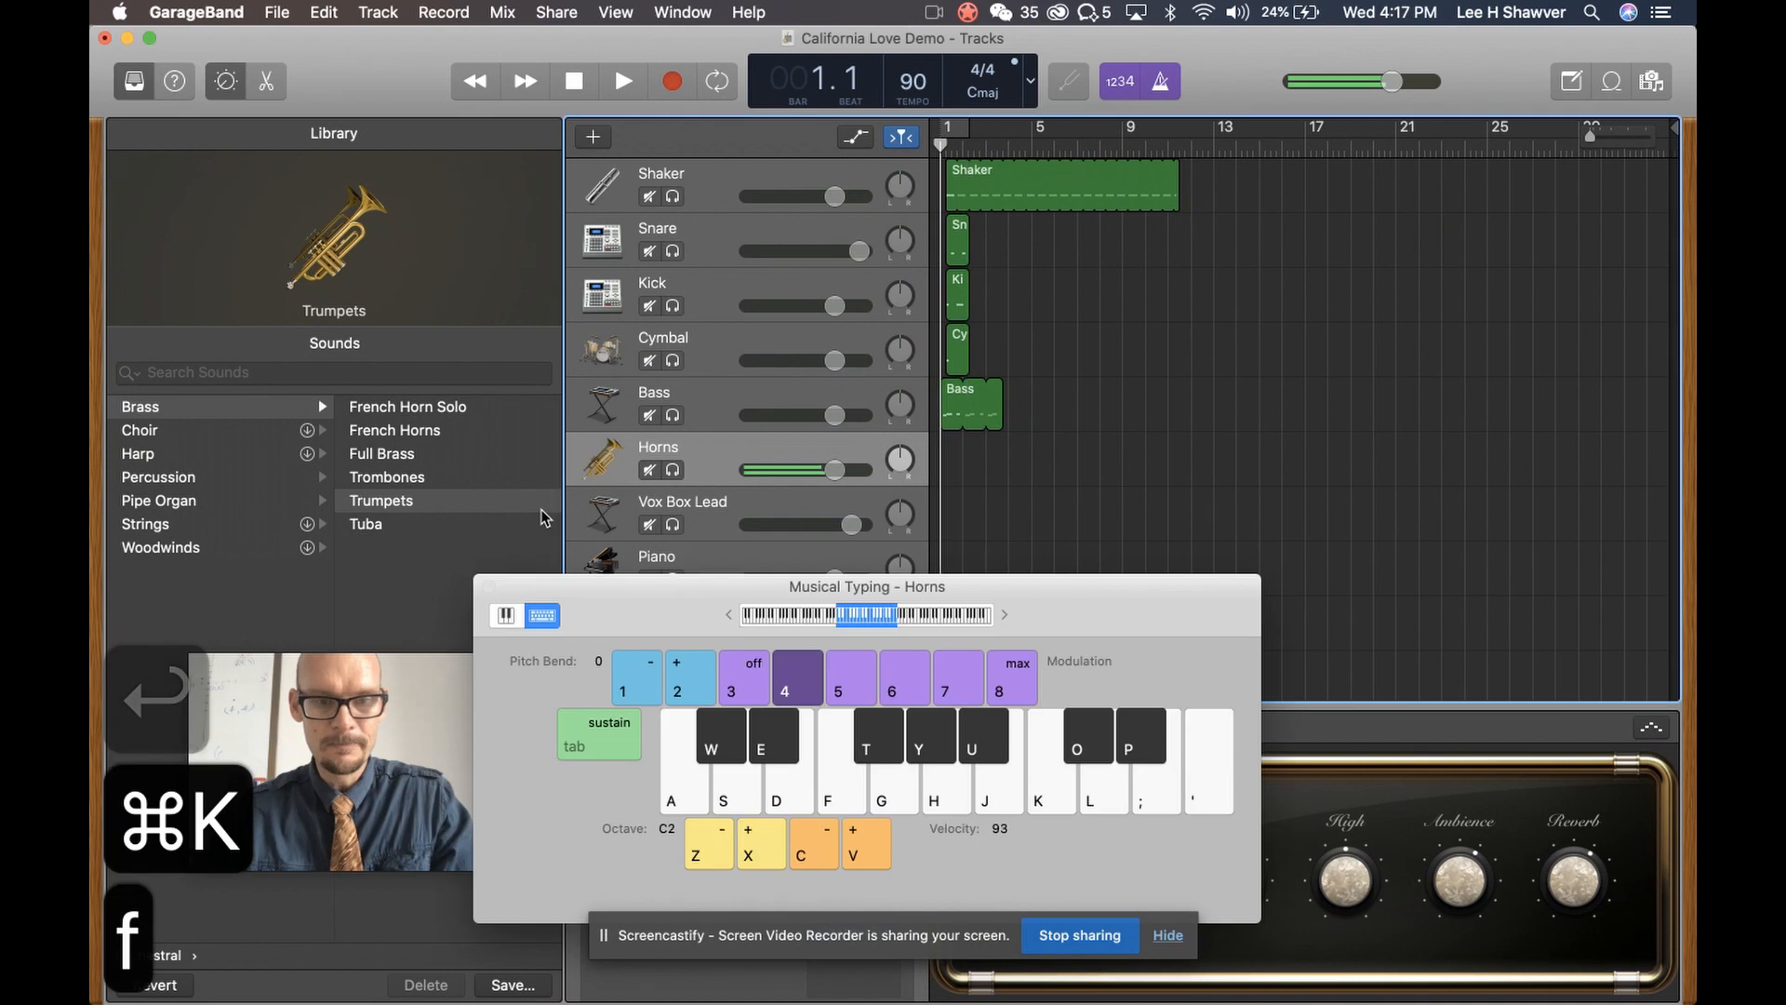
Find and rehearse the horn riff C, C-sharp, D, F on the Horns track with Musical Typing
{"action": "key", "text": "t"}
{"action": "key", "text": "g"}
{"action": "key", "text": "j"}
{"action": "key", "text": "k"}
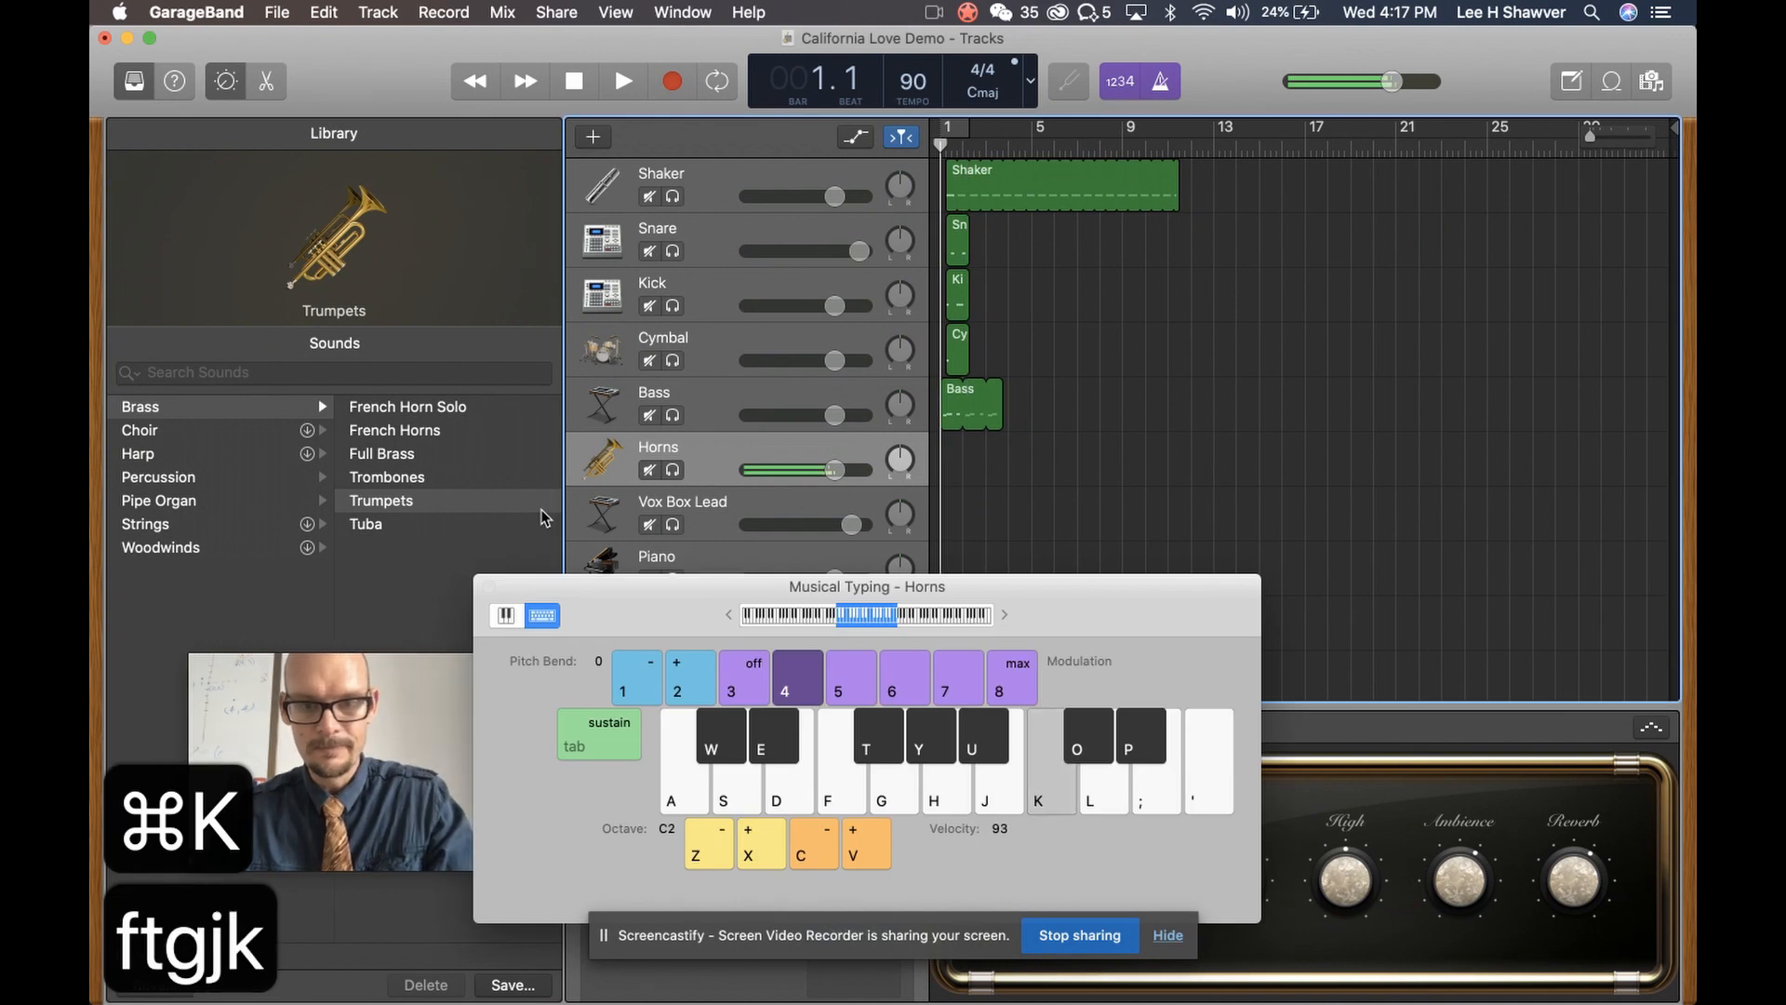
{"action": "key", "text": "o"}
{"action": "key", "text": "l"}
{"action": "key", "text": "apostrophe"}
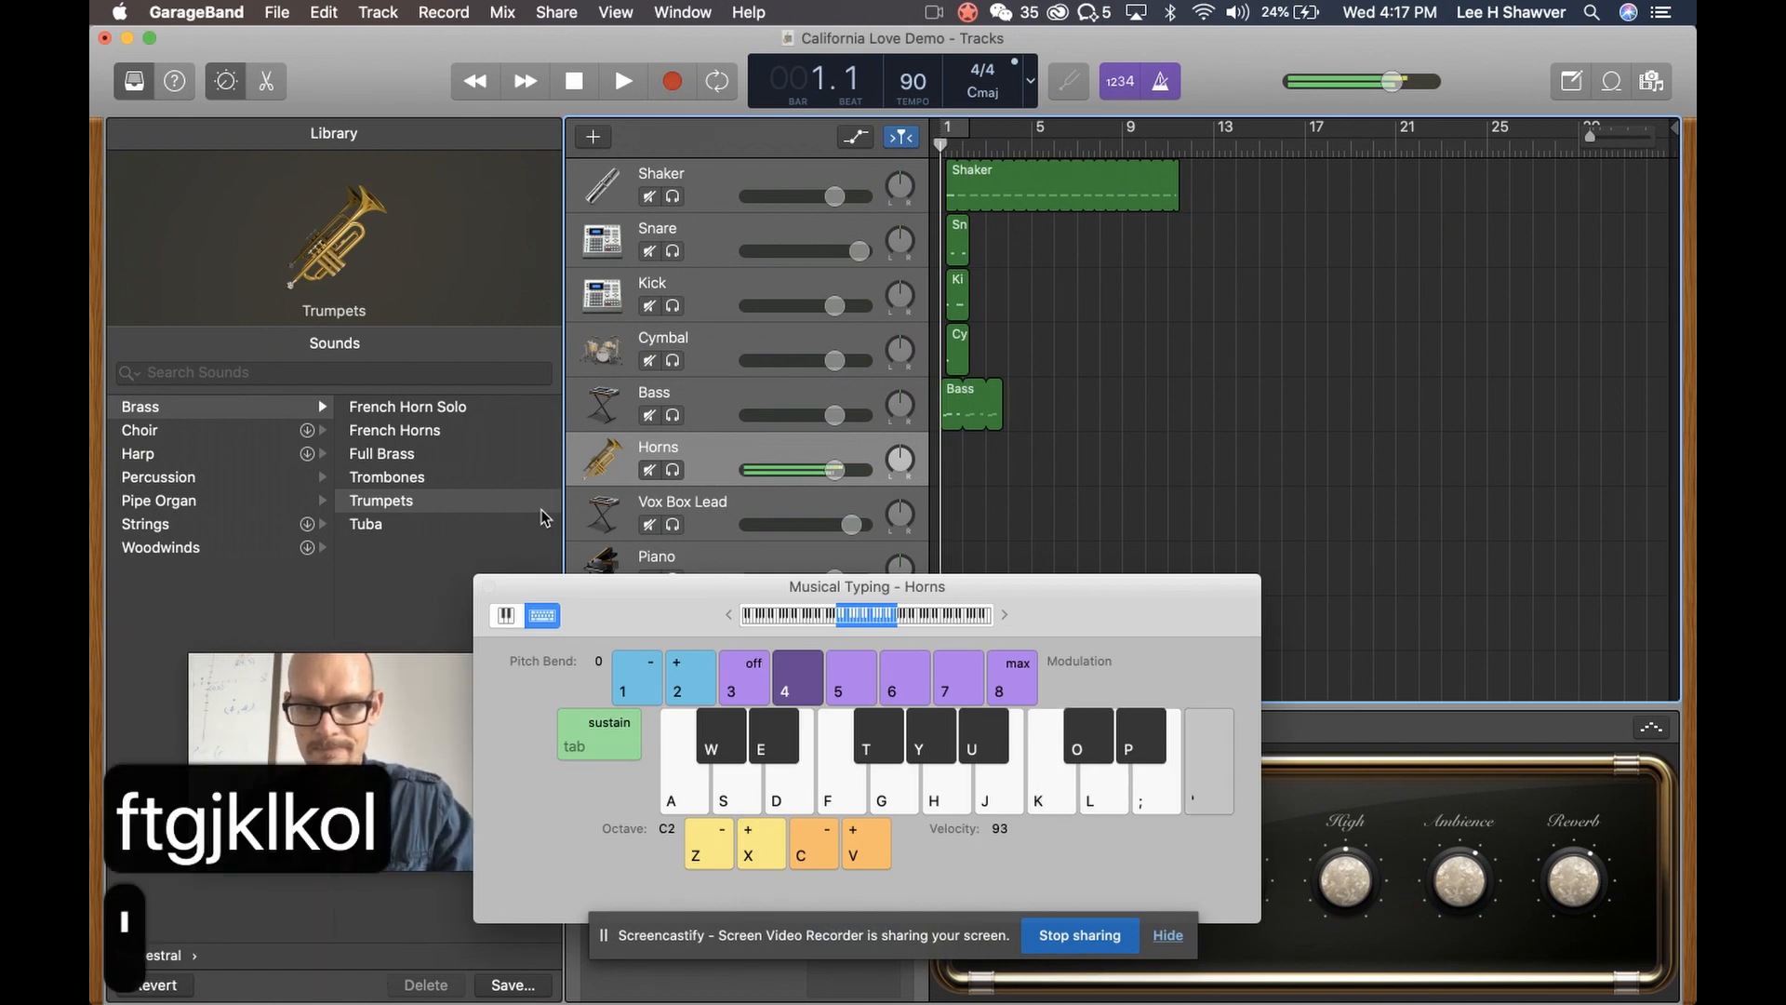
{"action": "key", "text": "k"}
{"action": "key", "text": "o"}
{"action": "key", "text": "l"}
{"action": "key", "text": "apostrophe"}
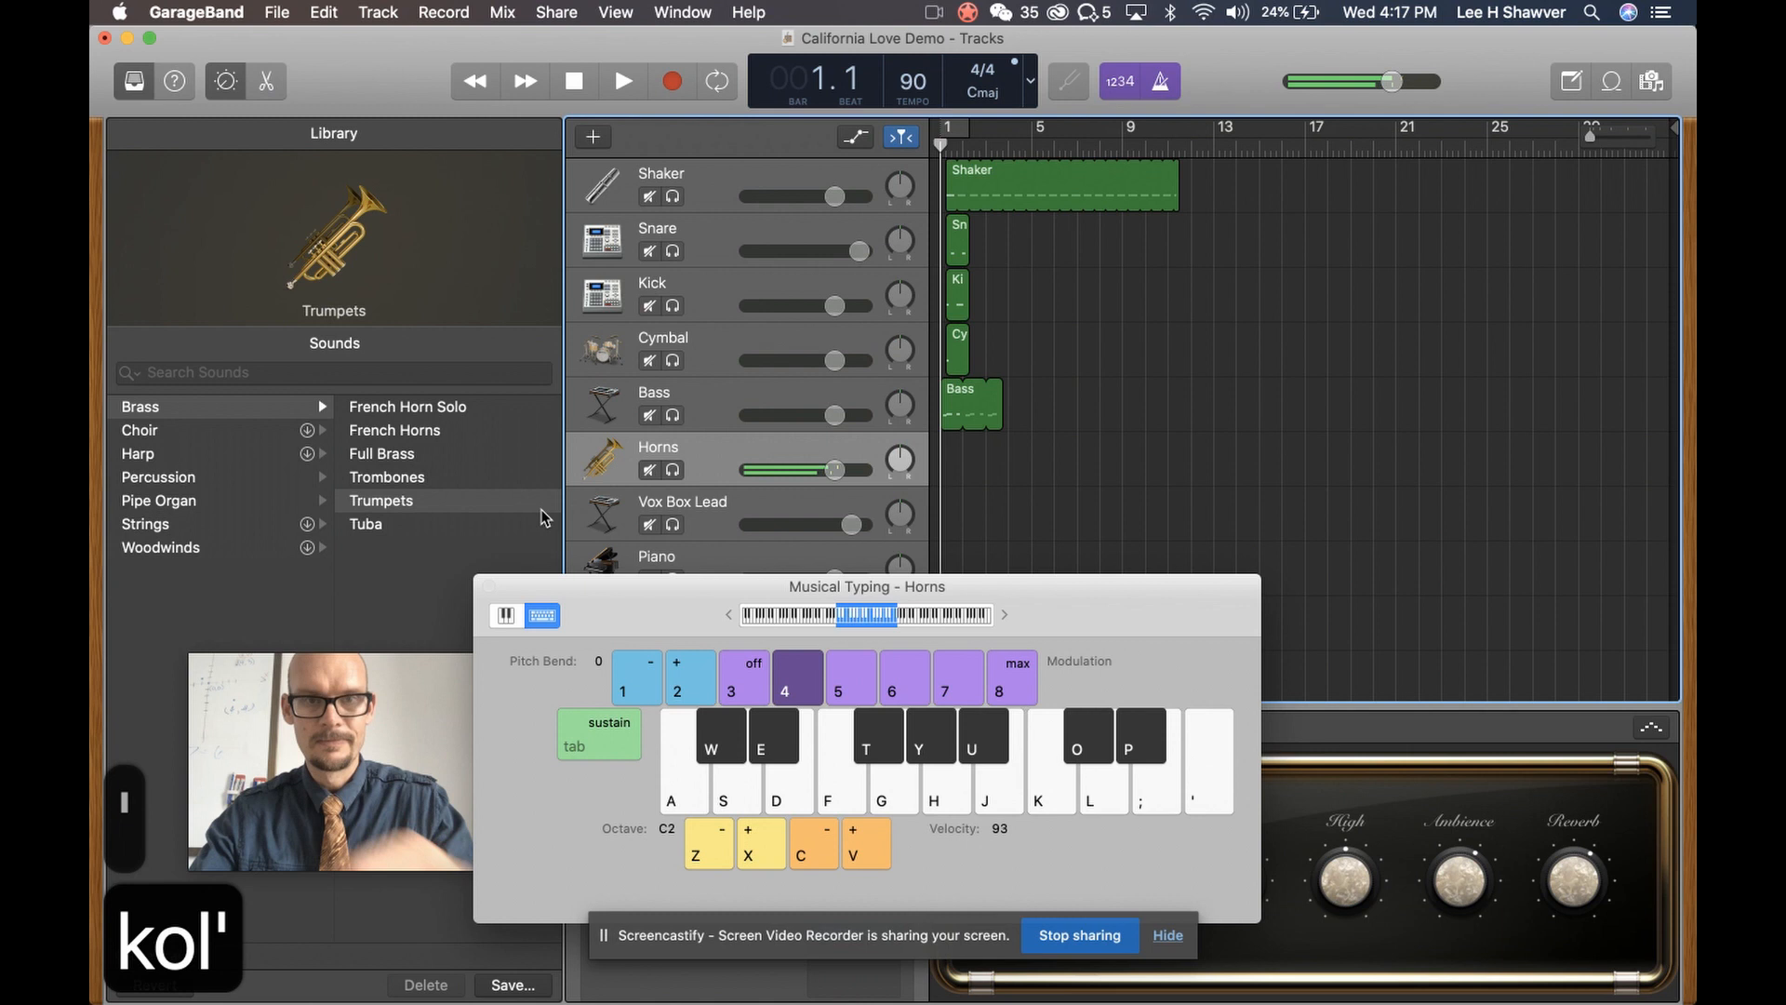
{"action": "key", "text": "r"}
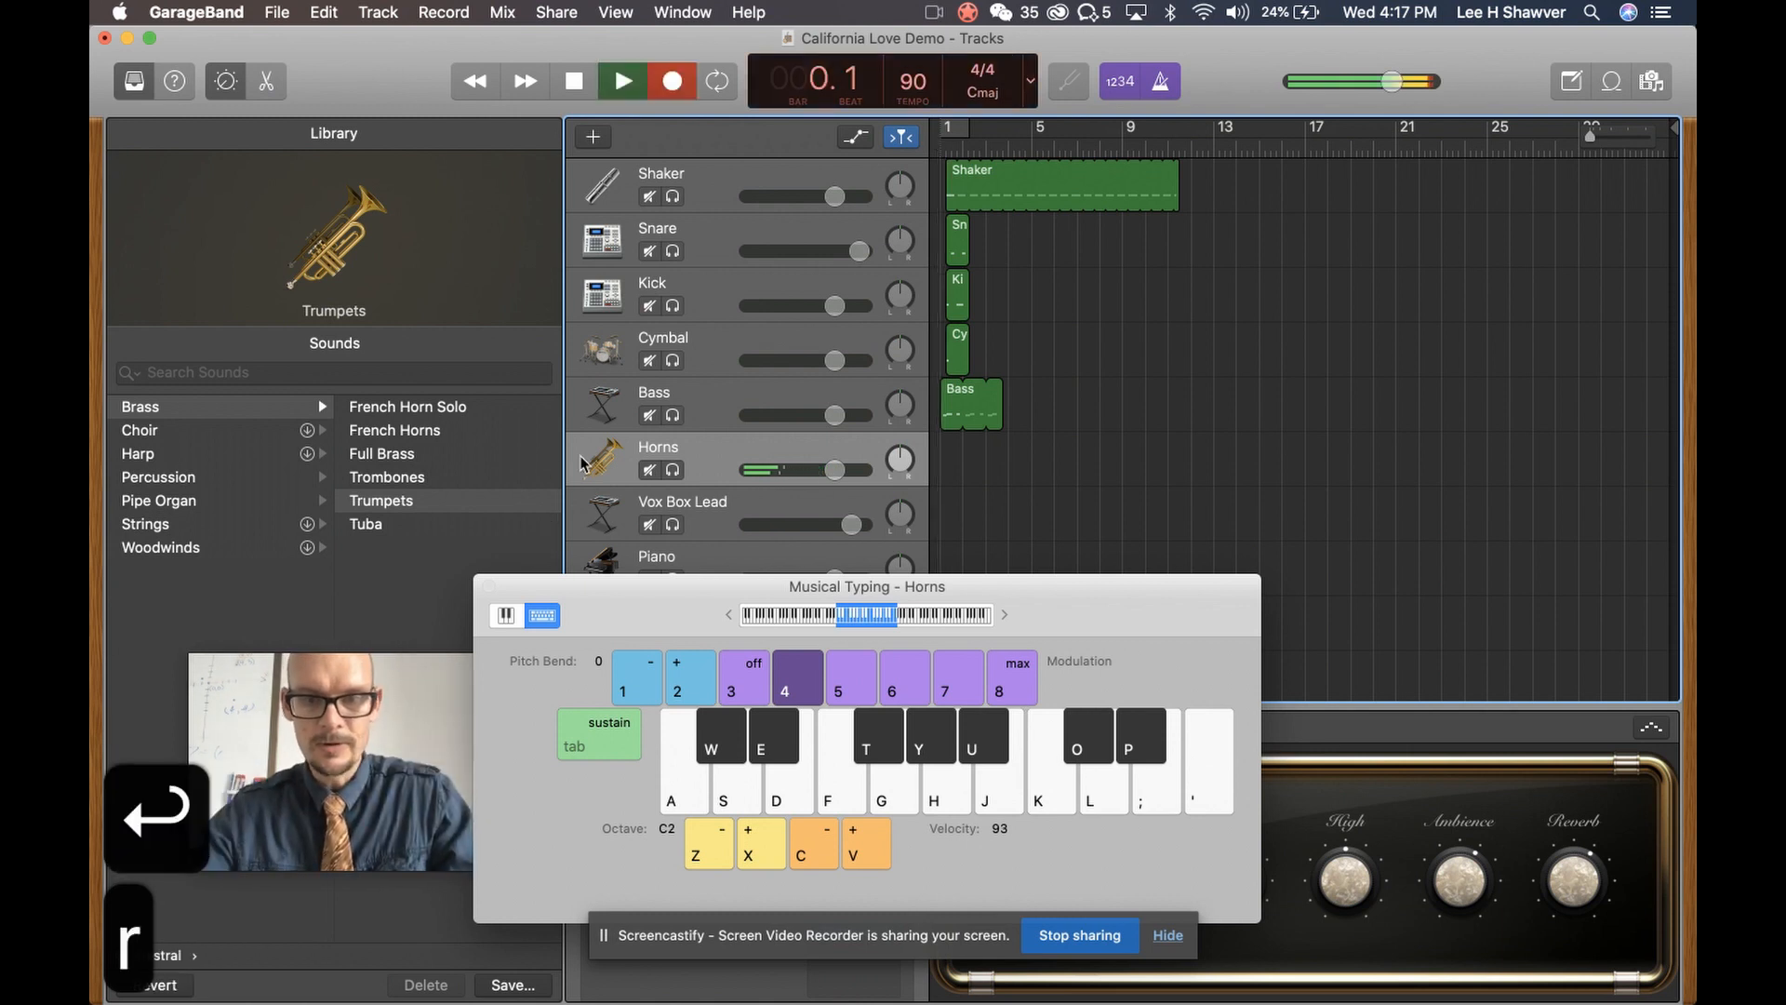
{"action": "key", "text": "k"}
{"action": "key", "text": "k"}
{"action": "key", "text": "o"}
{"action": "key", "text": "l"}
{"action": "key", "text": "space"}
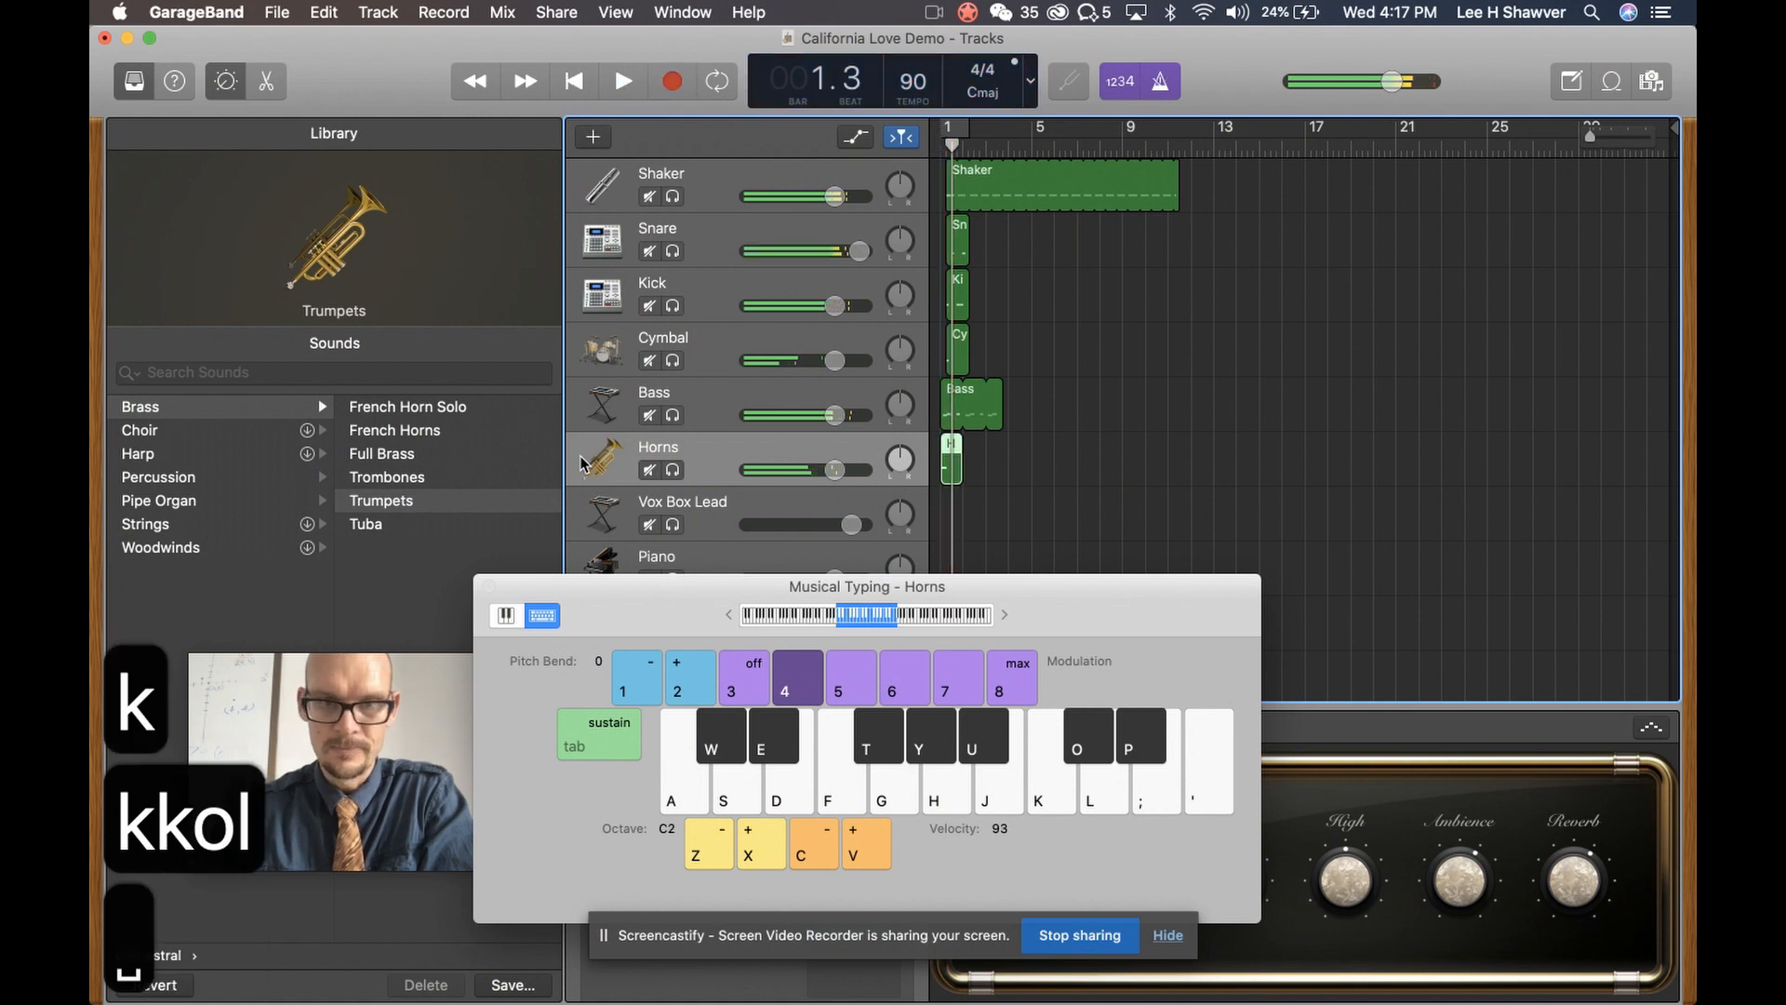
{"action": "key", "text": "Return"}
{"action": "key", "text": "super+z"}
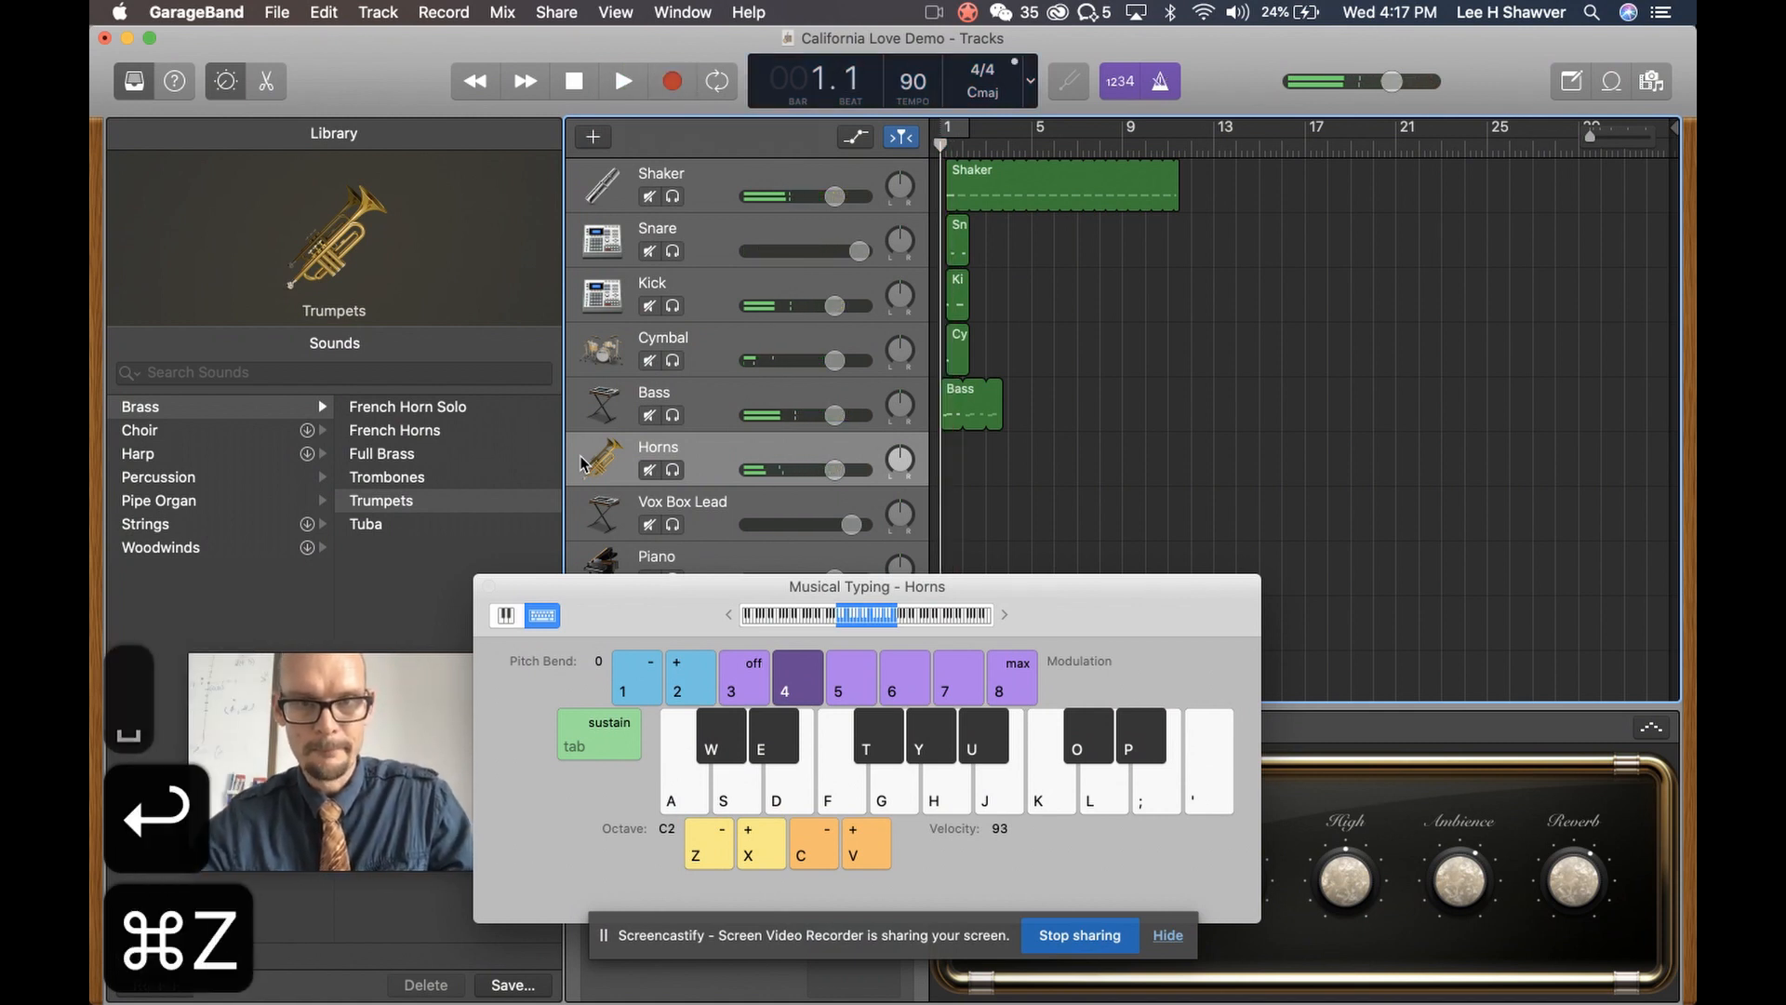
Record the horn riff C, C, C-sharp, D, F twice on the Horns track from the start, and close Musical Typing
{"action": "key", "text": "r"}
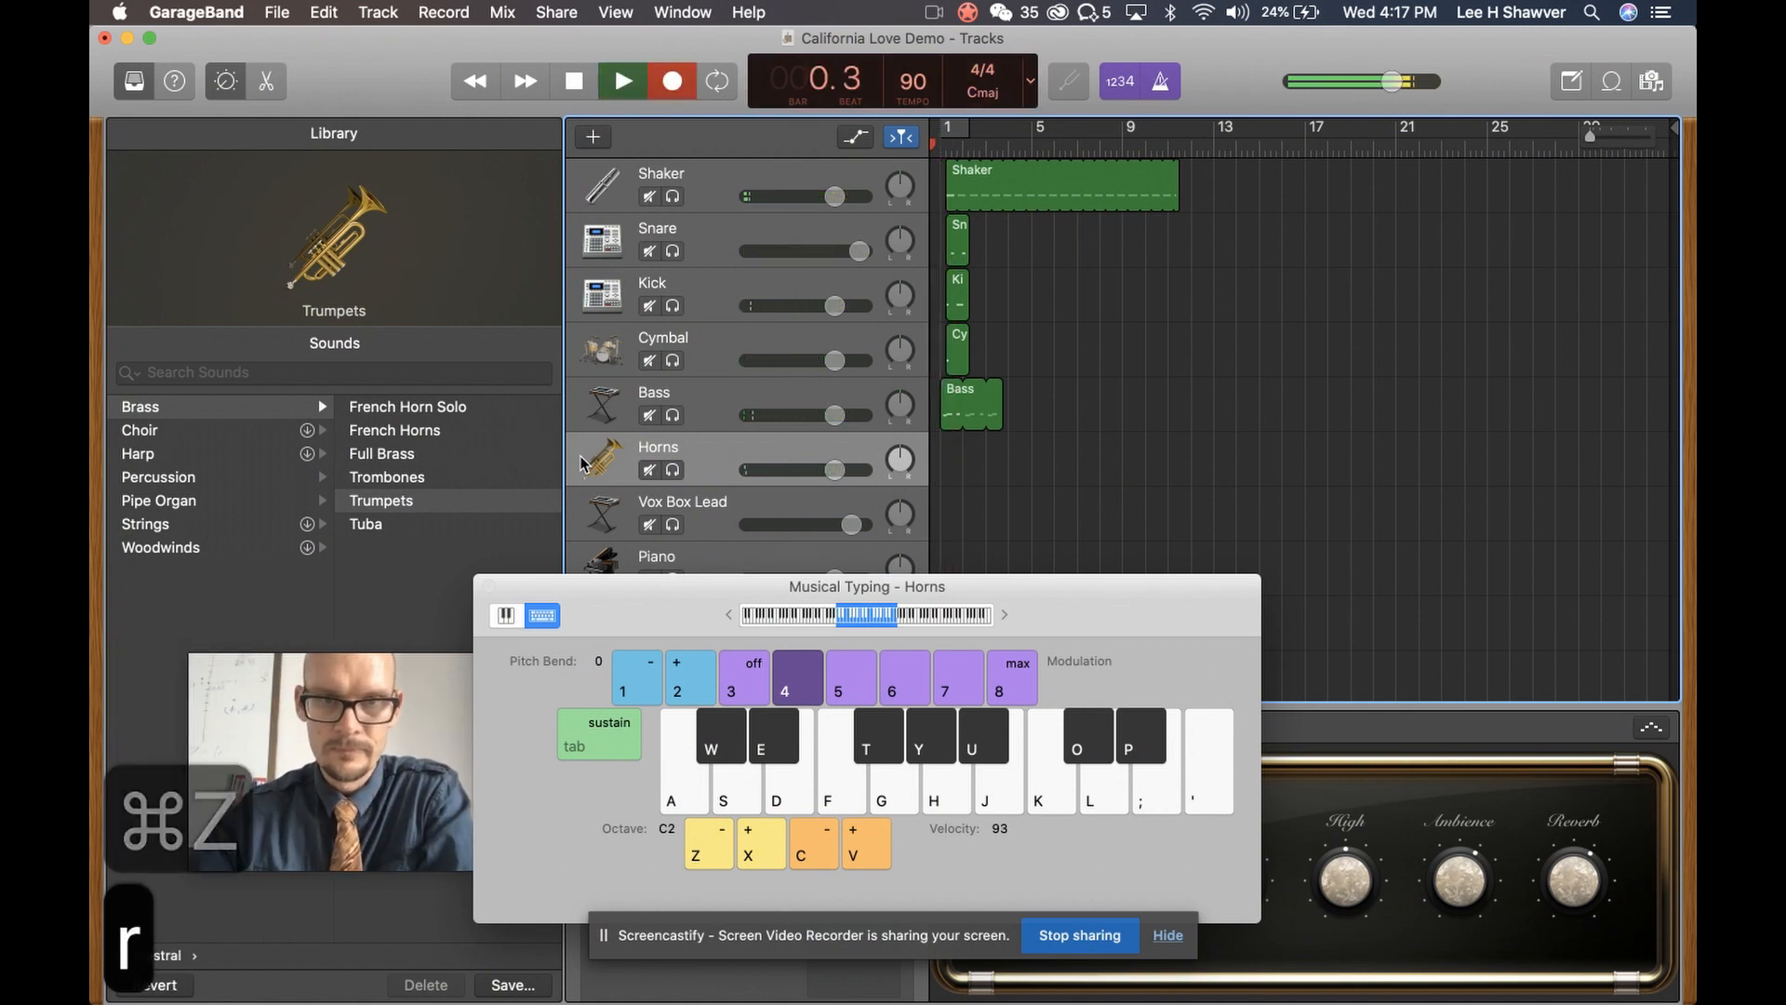
{"action": "key", "text": "k"}
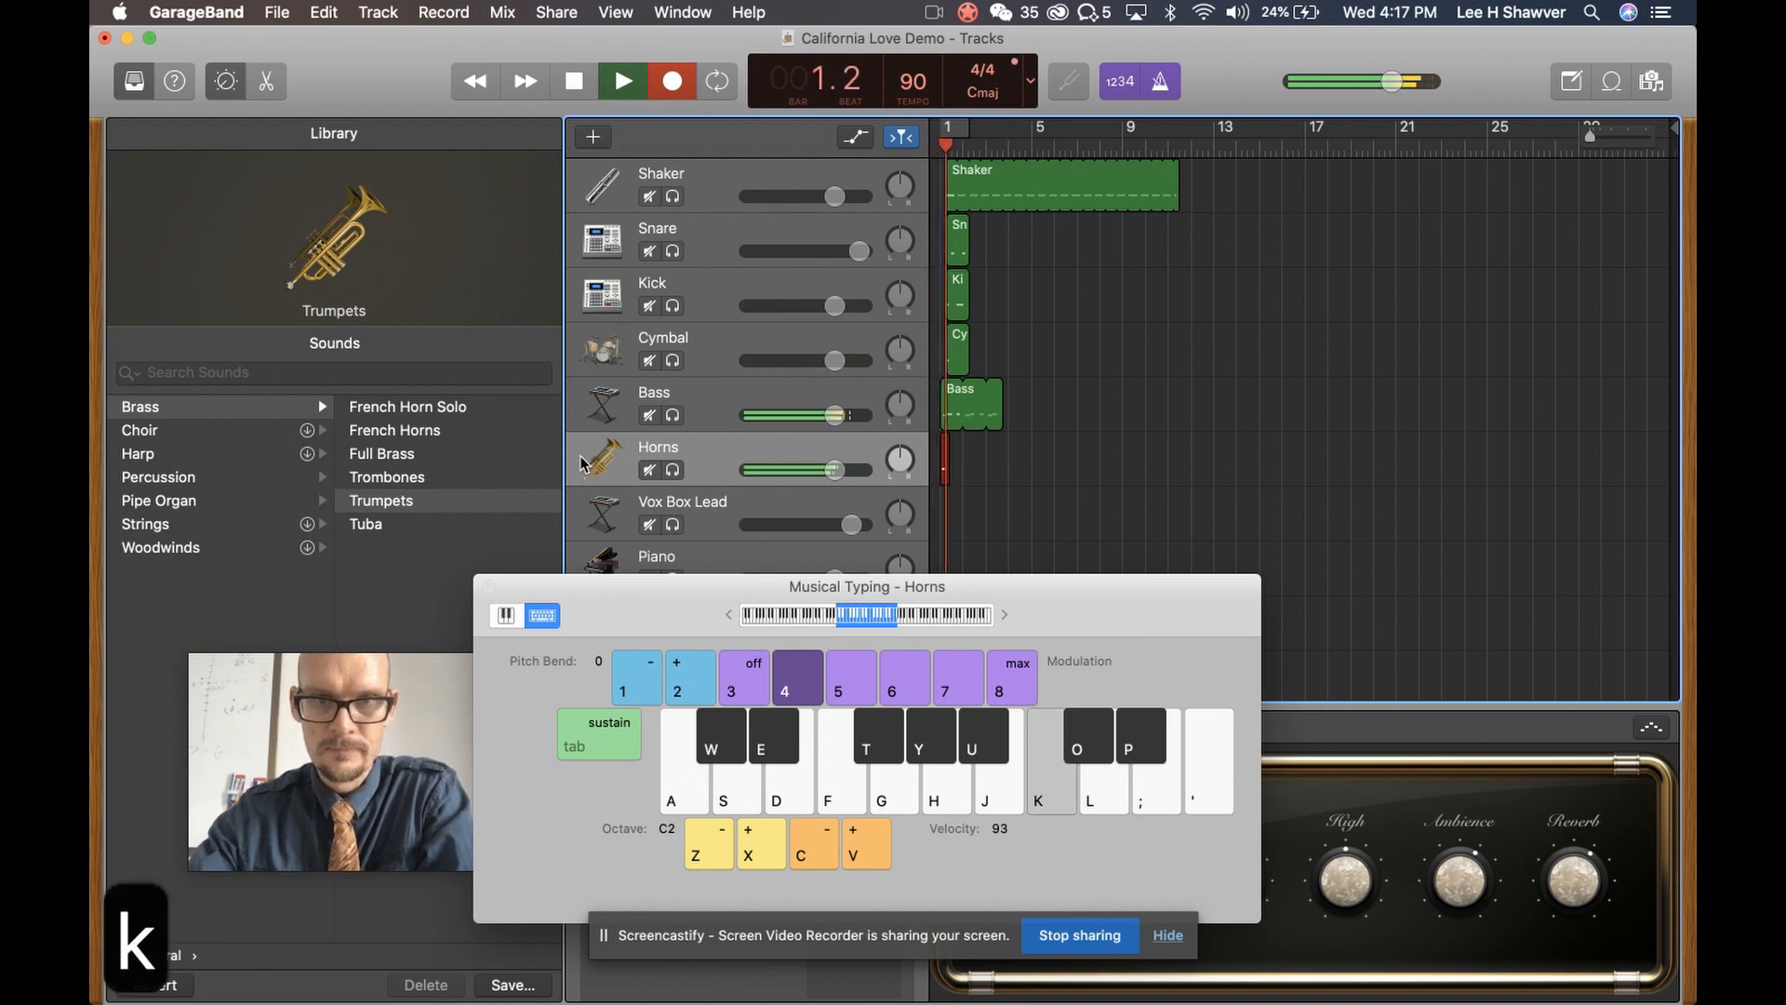
{"action": "key", "text": "k"}
{"action": "key", "text": "o"}
{"action": "key", "text": "l"}
{"action": "key", "text": "apostrophe"}
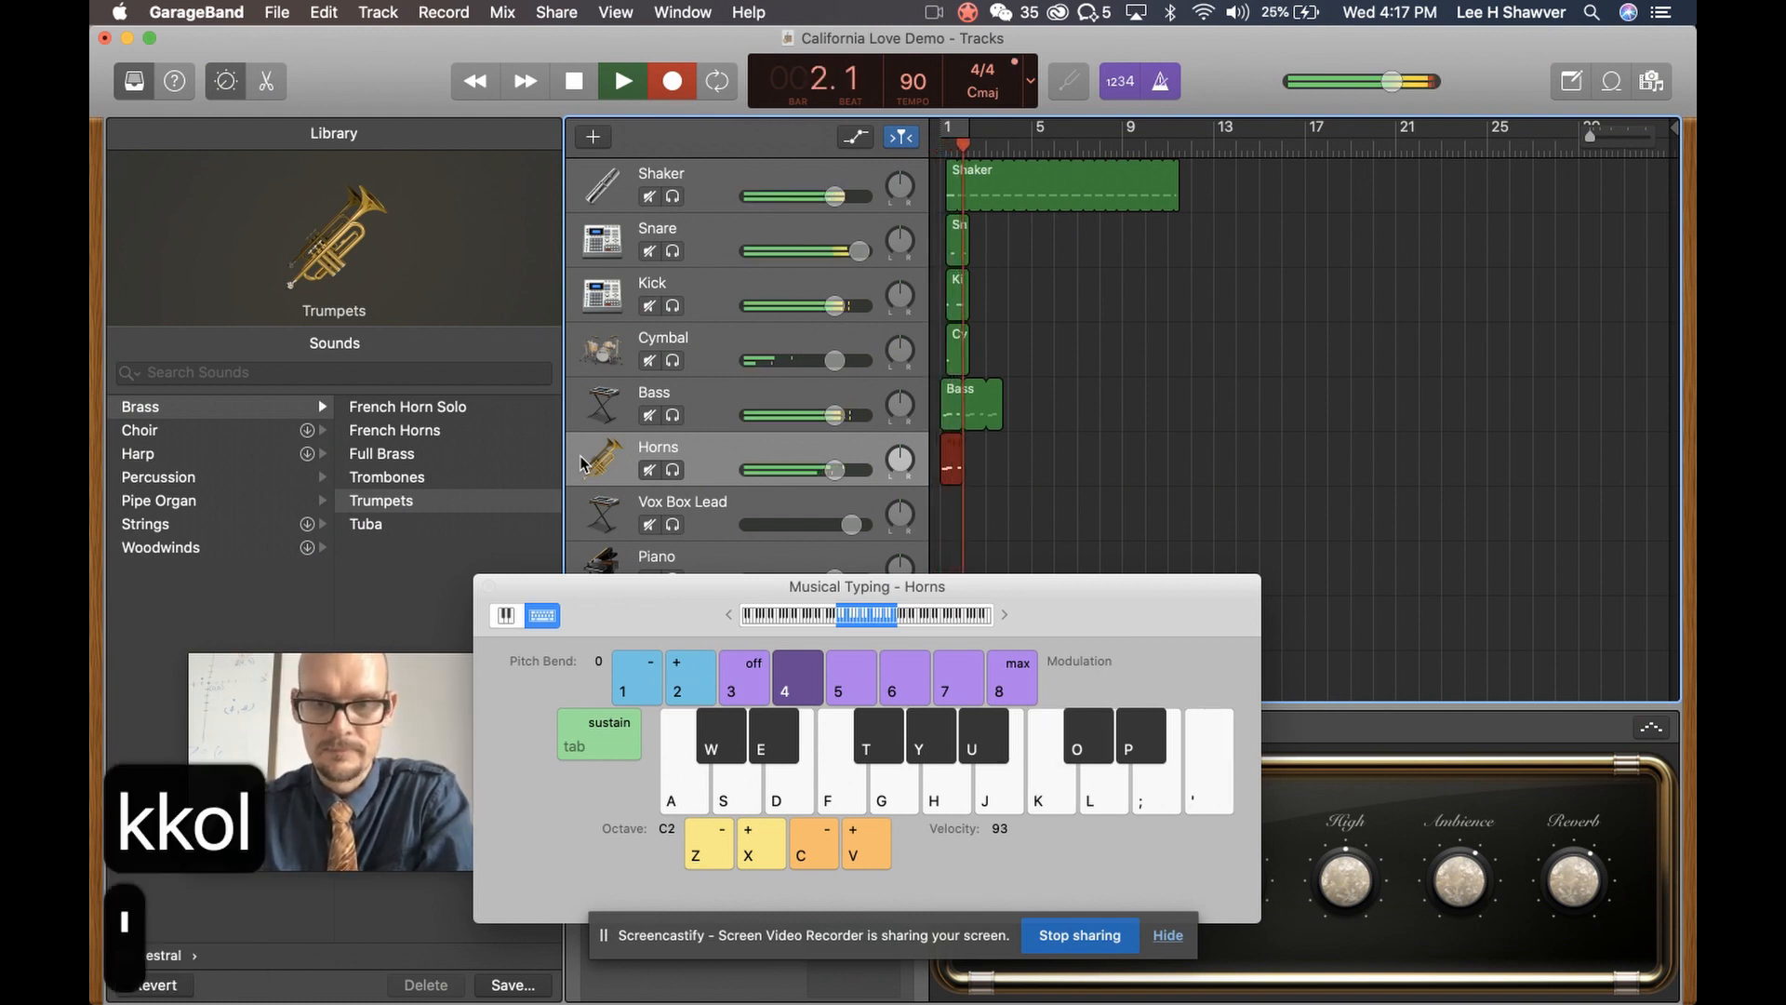
{"action": "key", "text": "k"}
{"action": "key", "text": "k"}
{"action": "key", "text": "o"}
{"action": "key", "text": "apostrophe"}
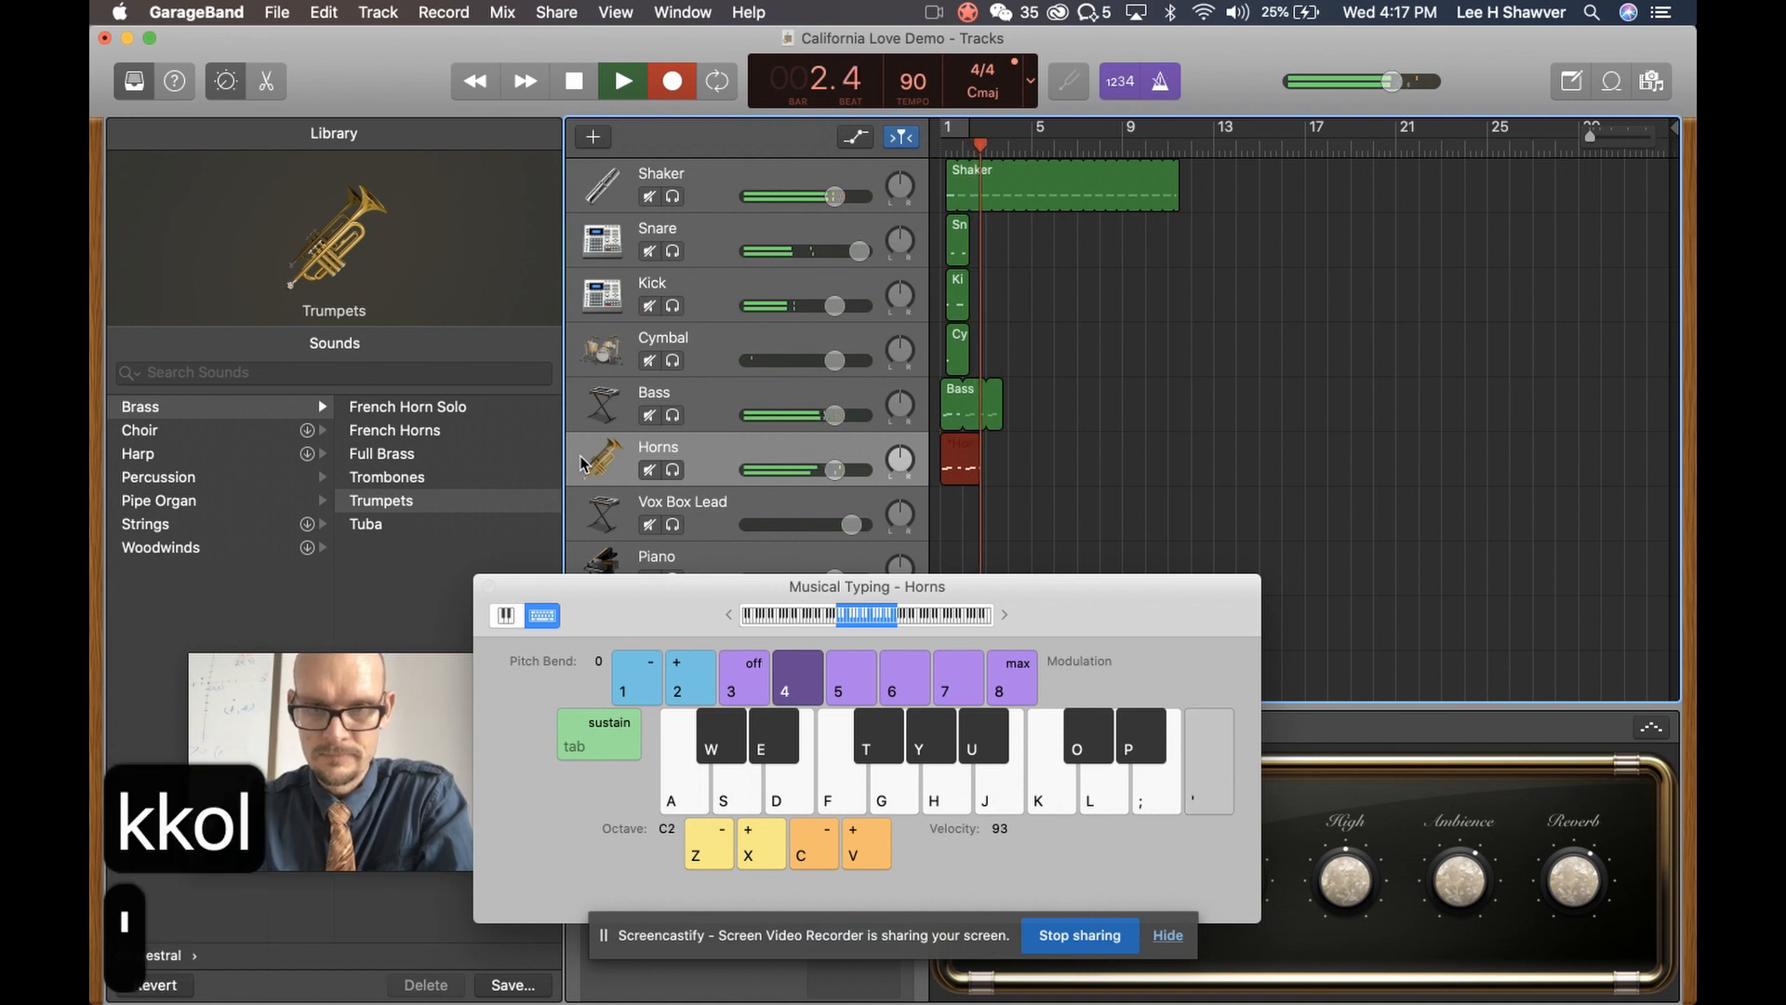
{"action": "key", "text": "space"}
{"action": "key", "text": "Return"}
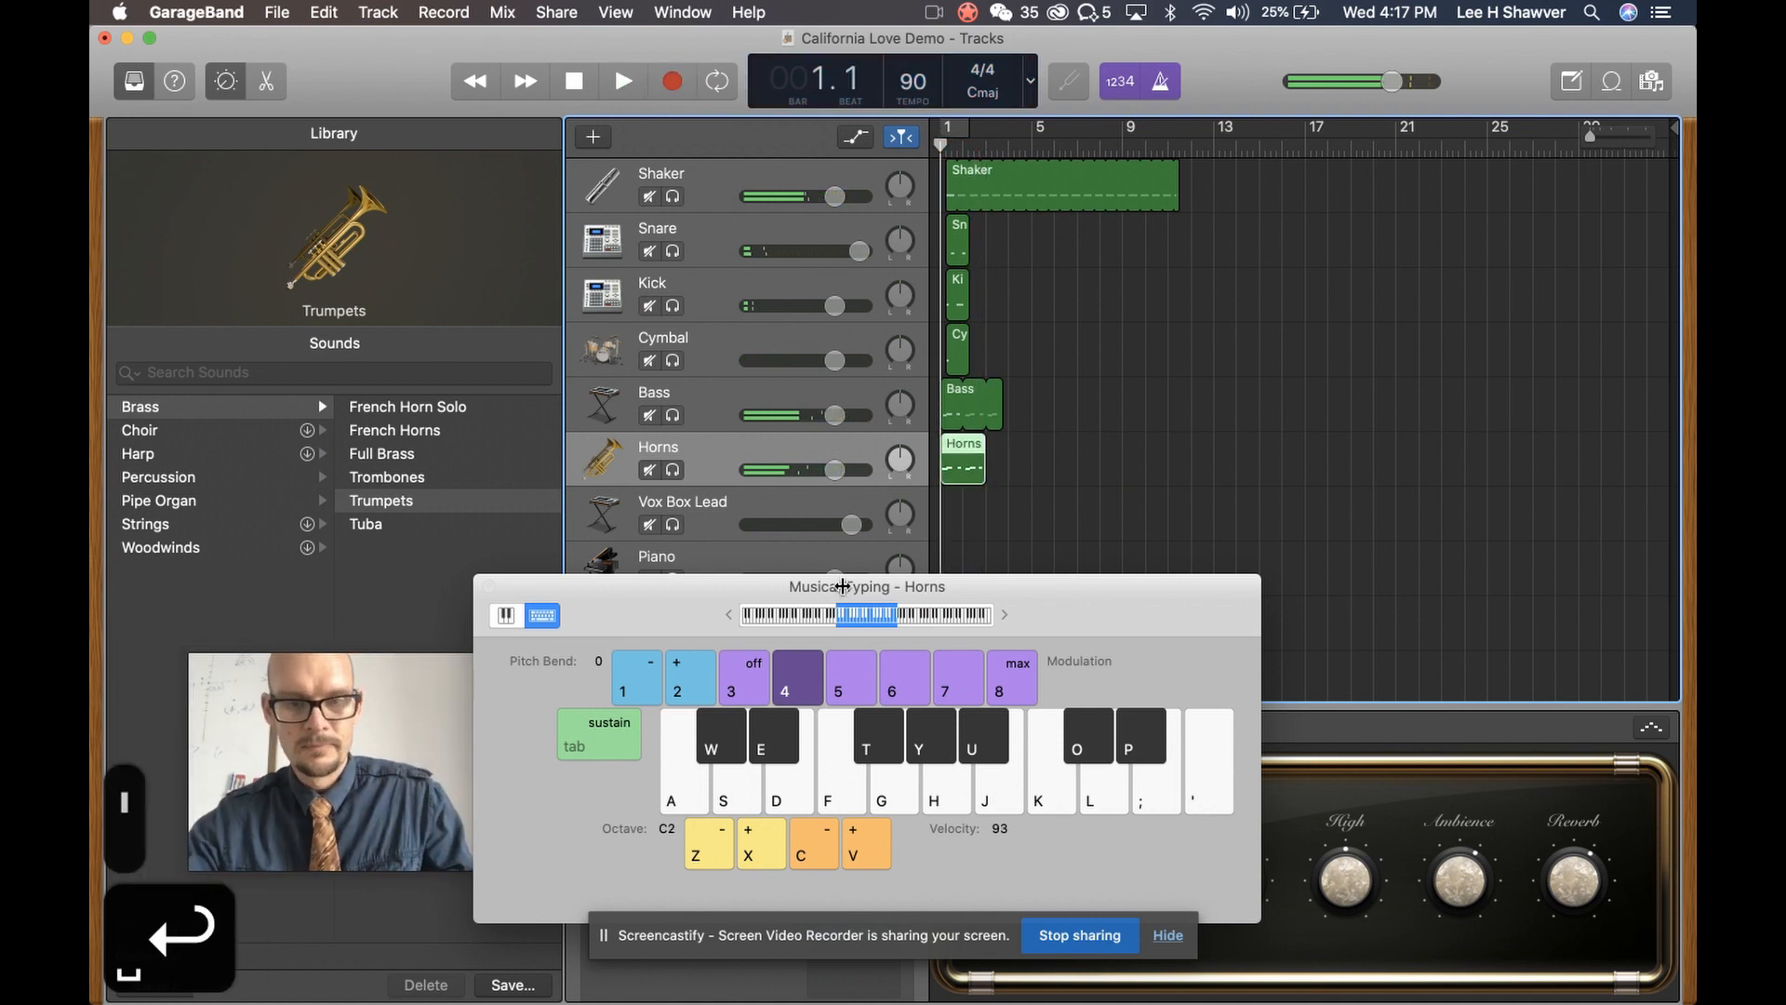
{"action": "key", "text": "super+k"}
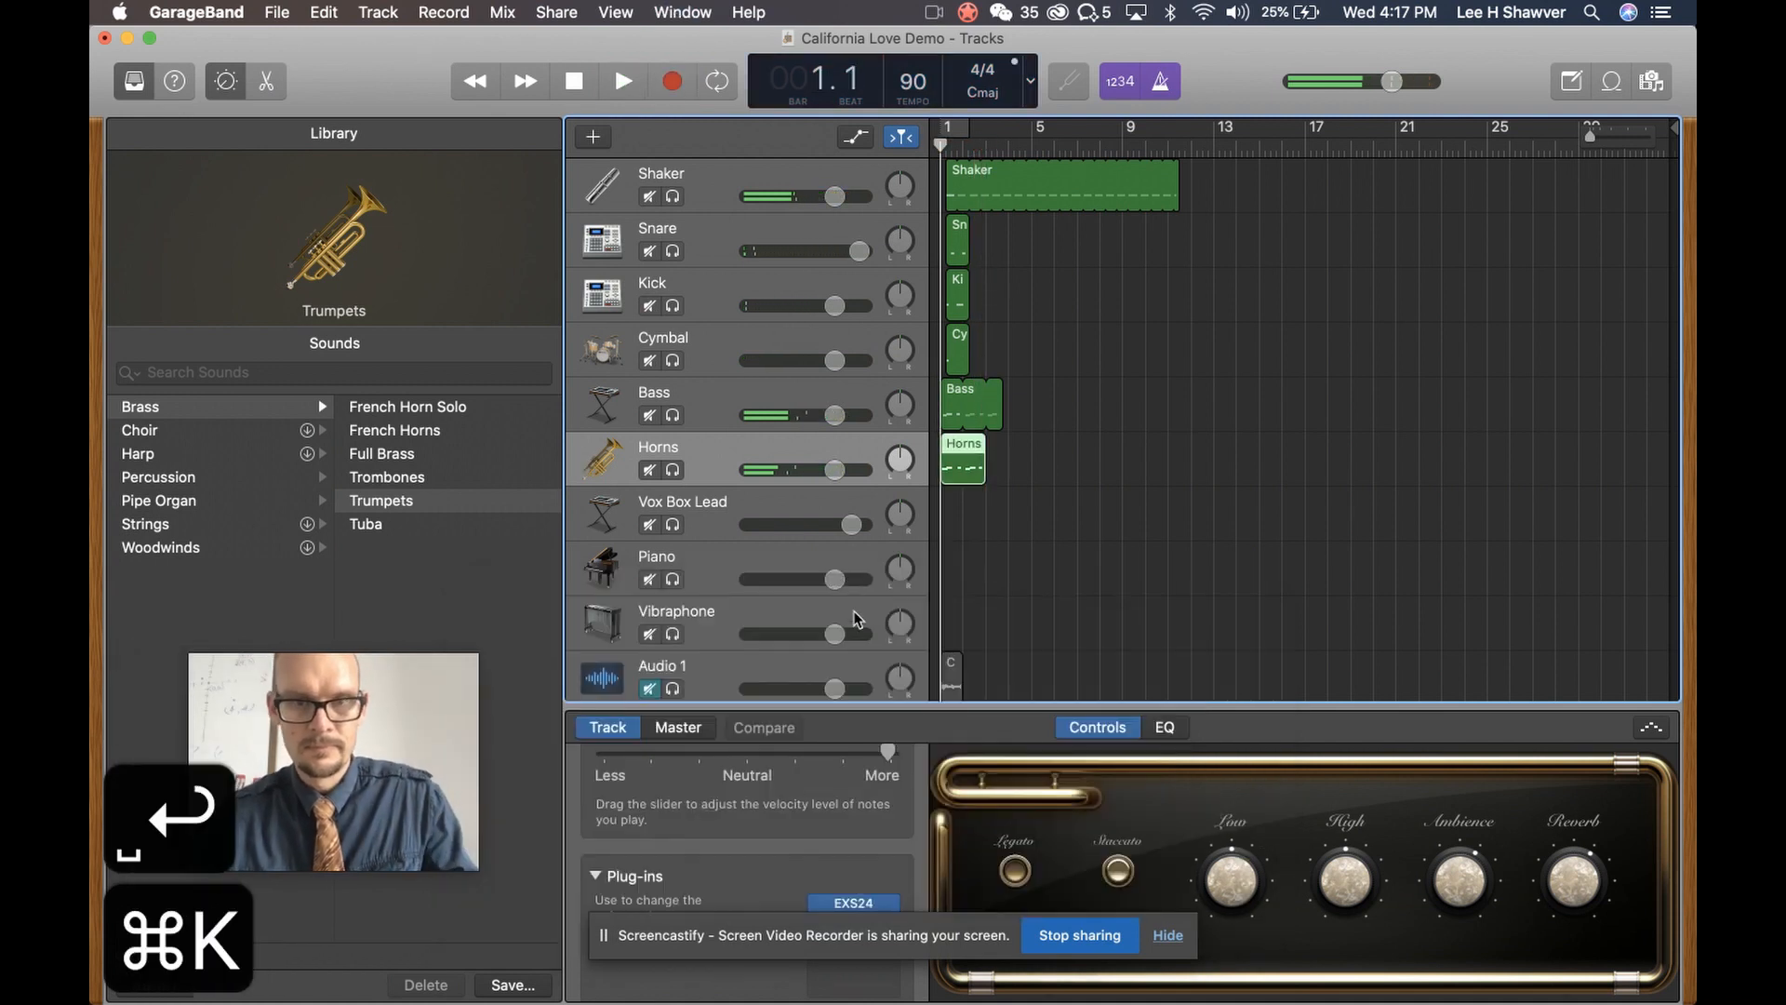
Open the Horns region in the Piano Roll, adjust the first three notes so they follow each other without overlap, and play the result
{"action": "double_click", "coordinate": [960, 453]}
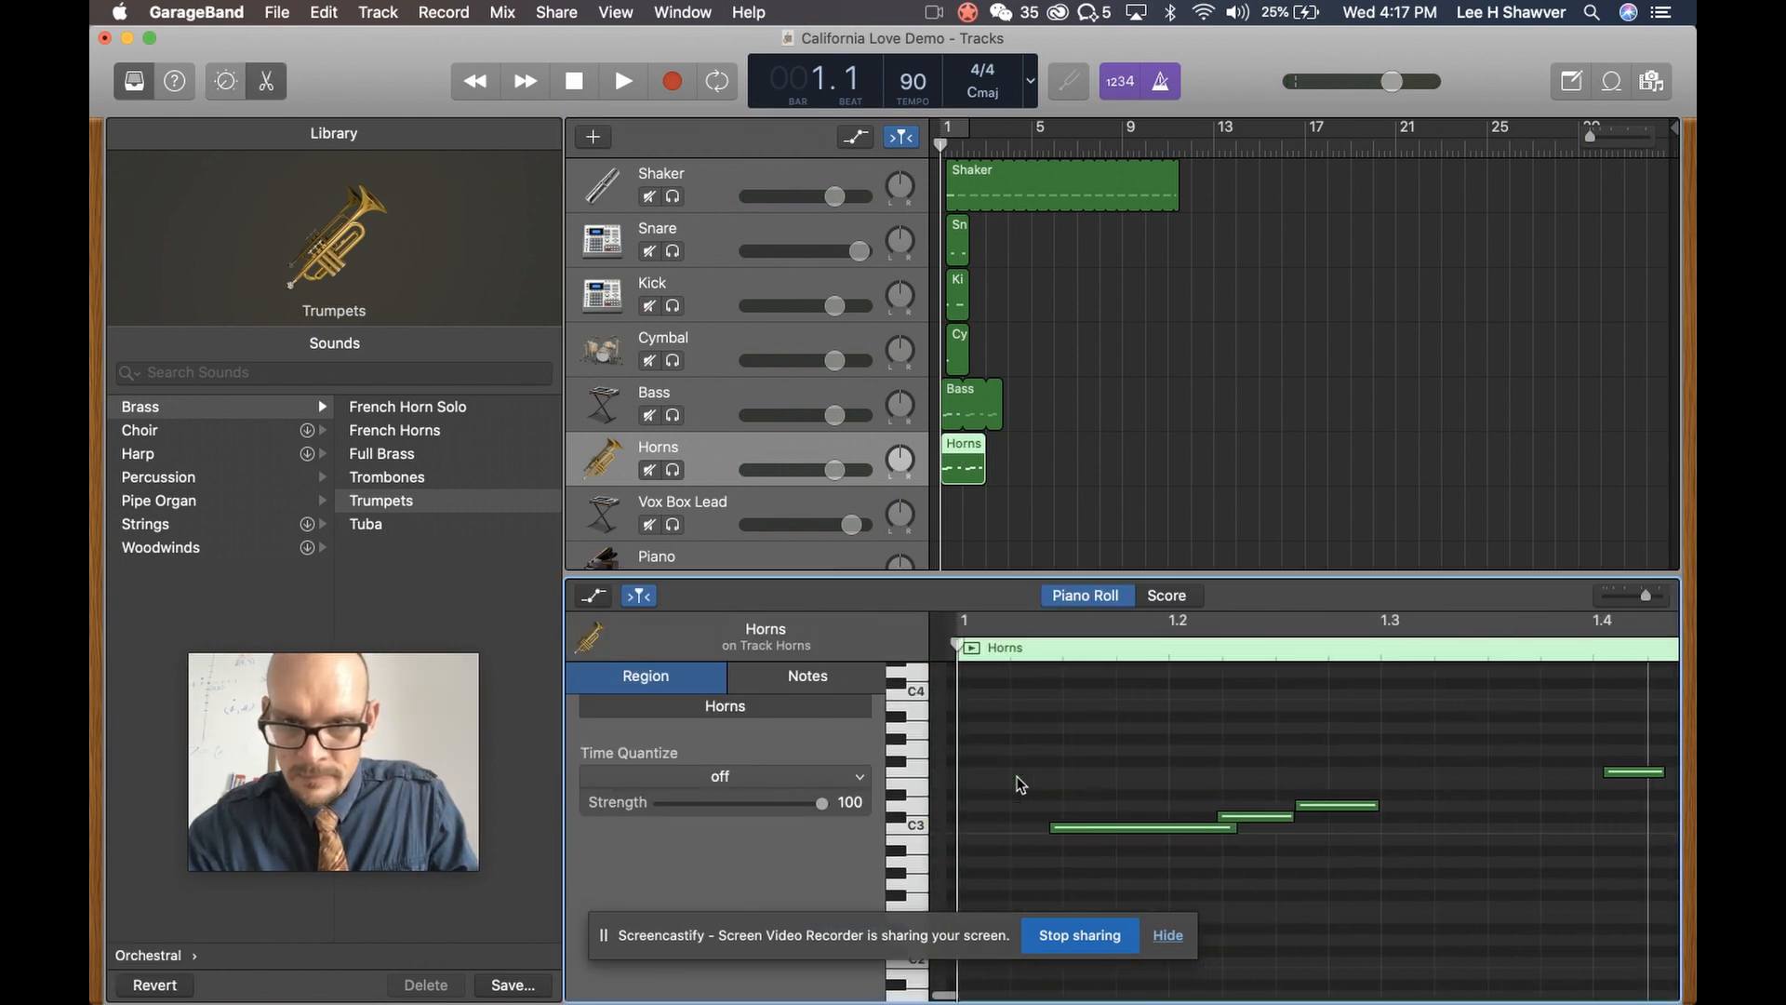
{"action": "left_click_drag", "start_coordinate": [1084, 834], "coordinate": [1100, 835]}
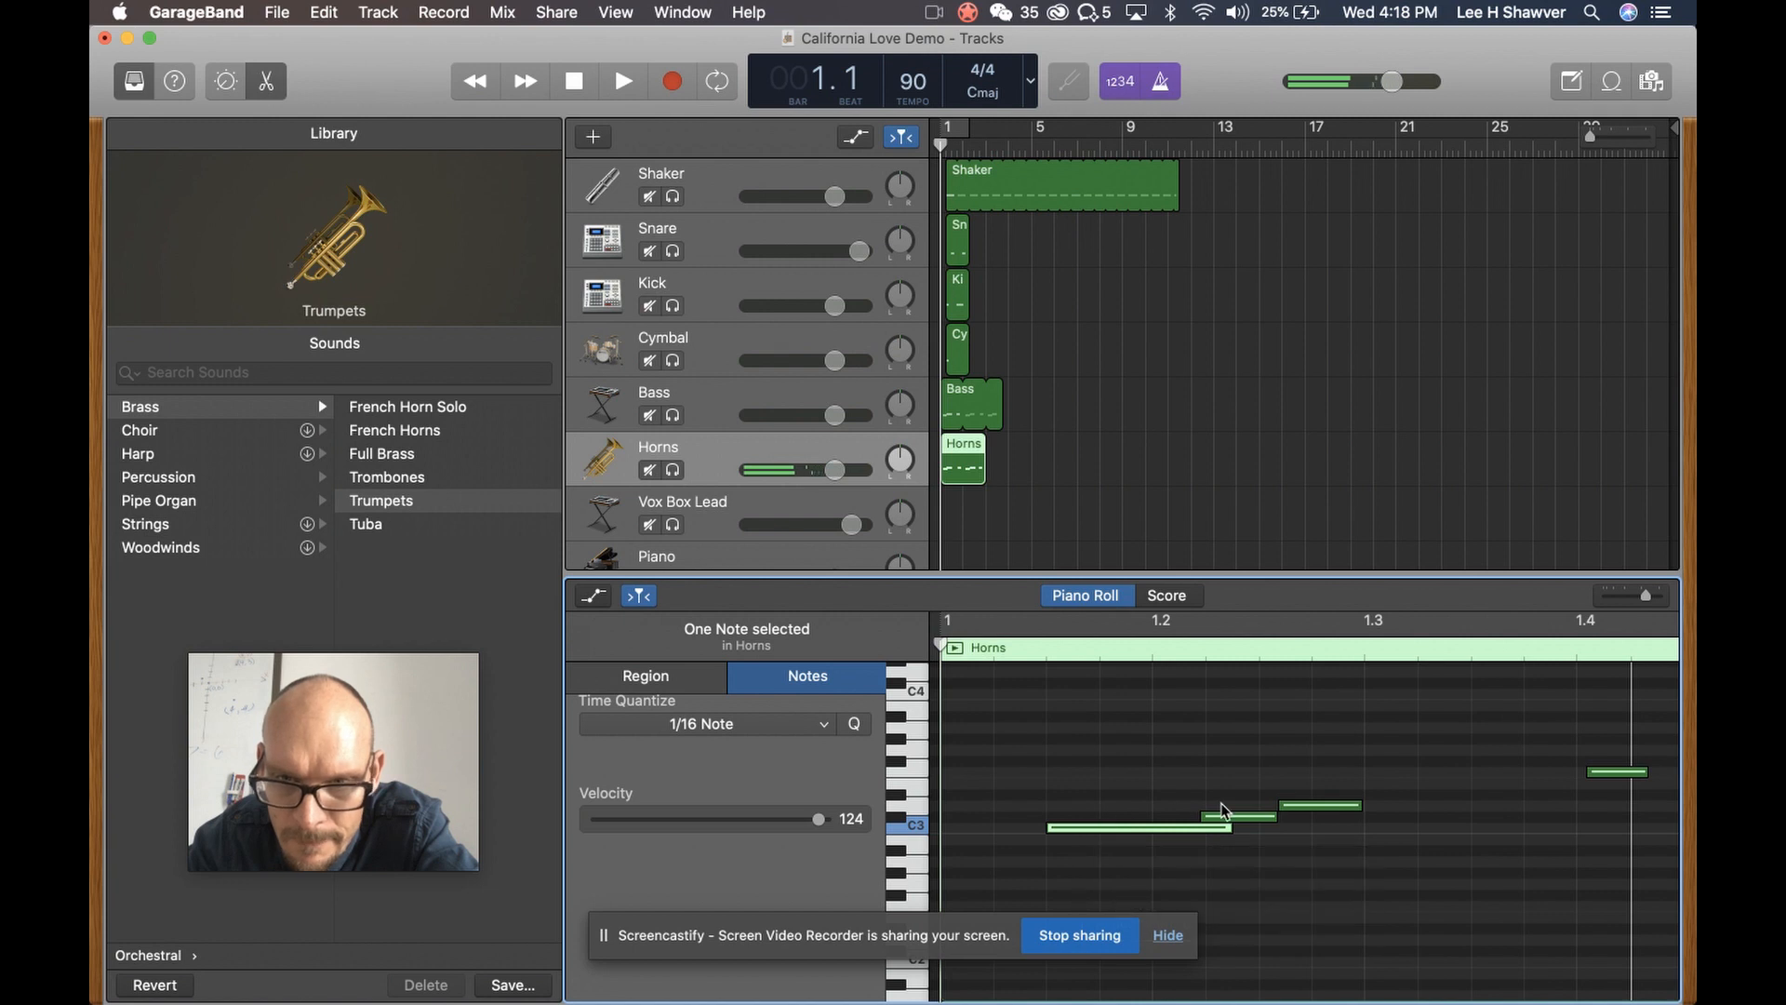
{"action": "left_click_drag", "start_coordinate": [1230, 818], "coordinate": [1309, 807]}
{"action": "key", "text": "Return"}
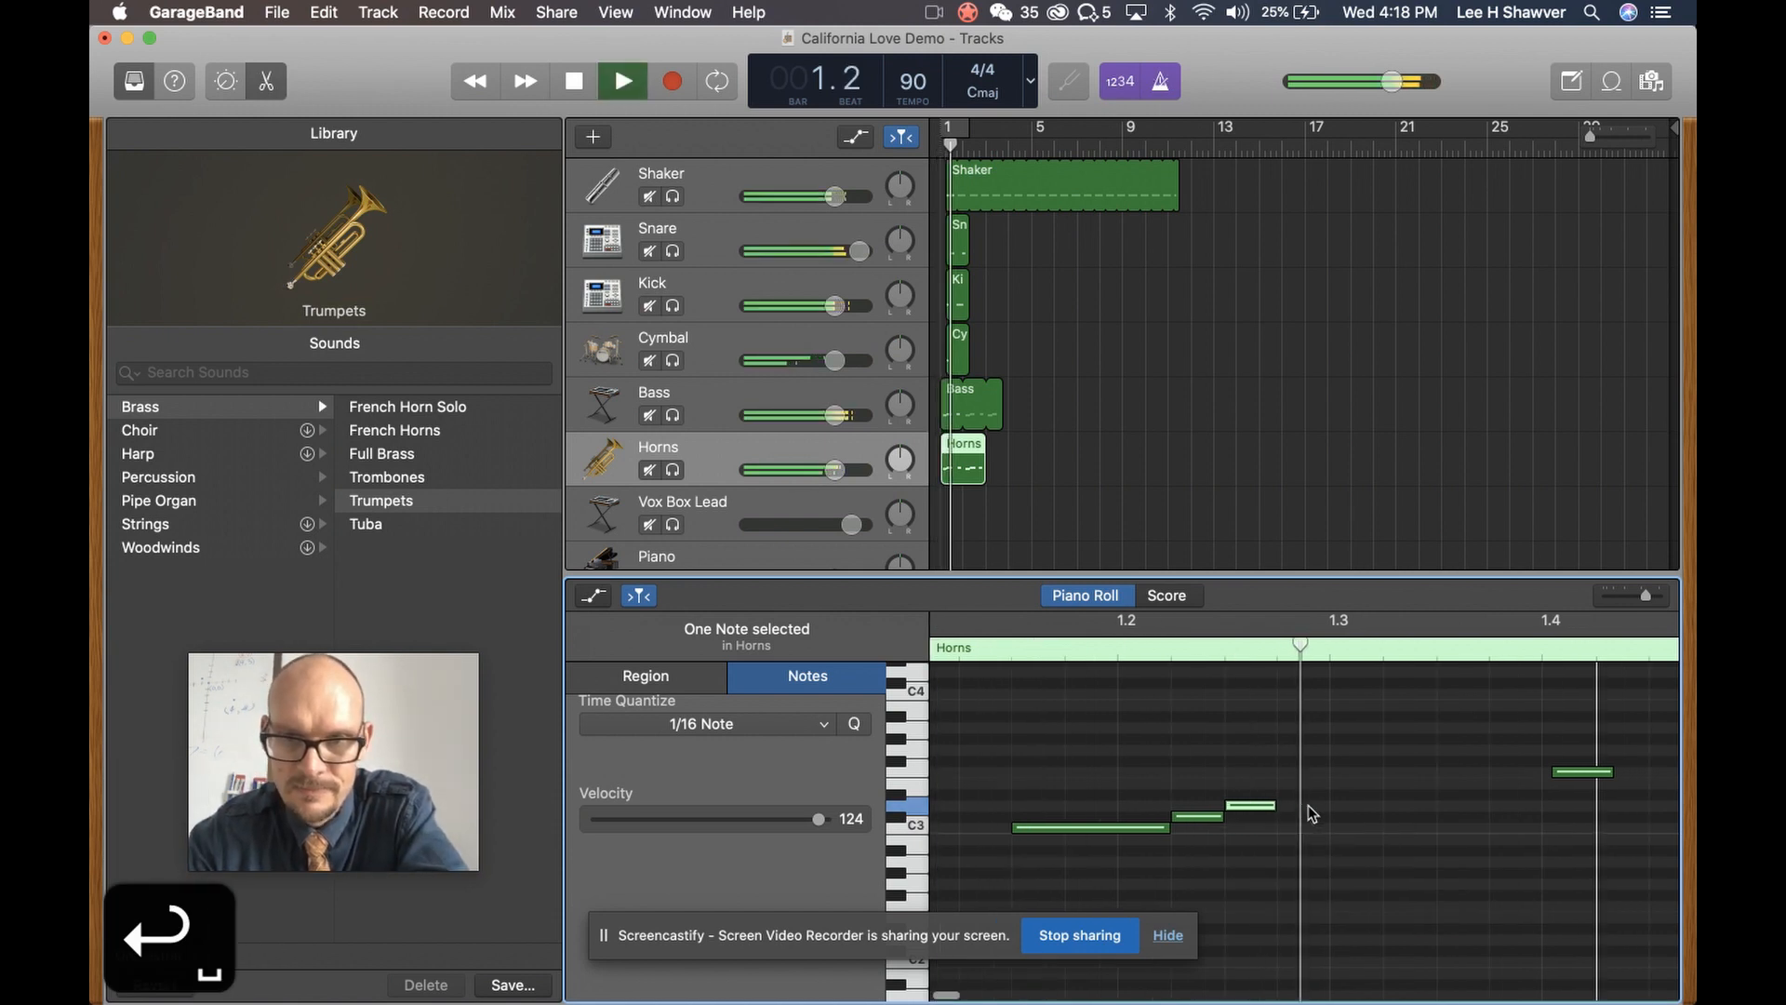
{"action": "key", "text": "space"}
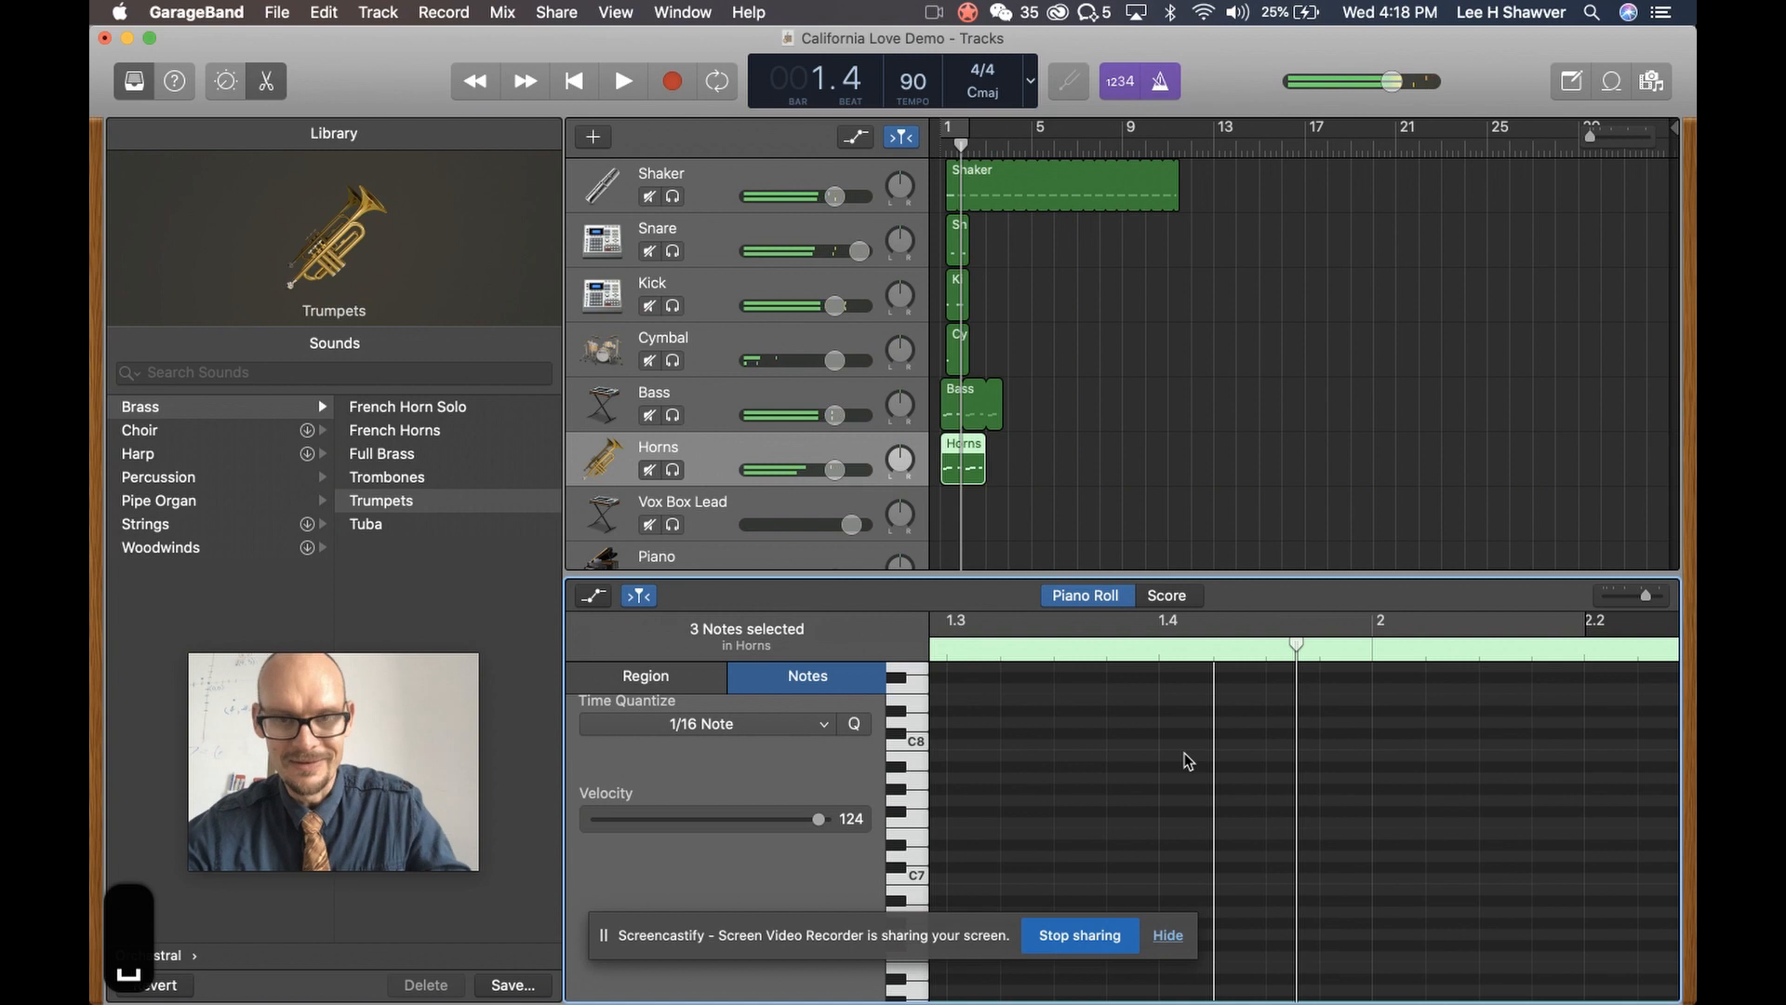
Nudge the first riff's high last note slightly earlier and delete the second repetition of the riff from the Horns region
{"action": "scroll", "coordinate": [1188, 761], "scroll_direction": "down", "scroll_amount": 10}
{"action": "scroll", "coordinate": [1188, 763], "scroll_direction": "down", "scroll_amount": 2}
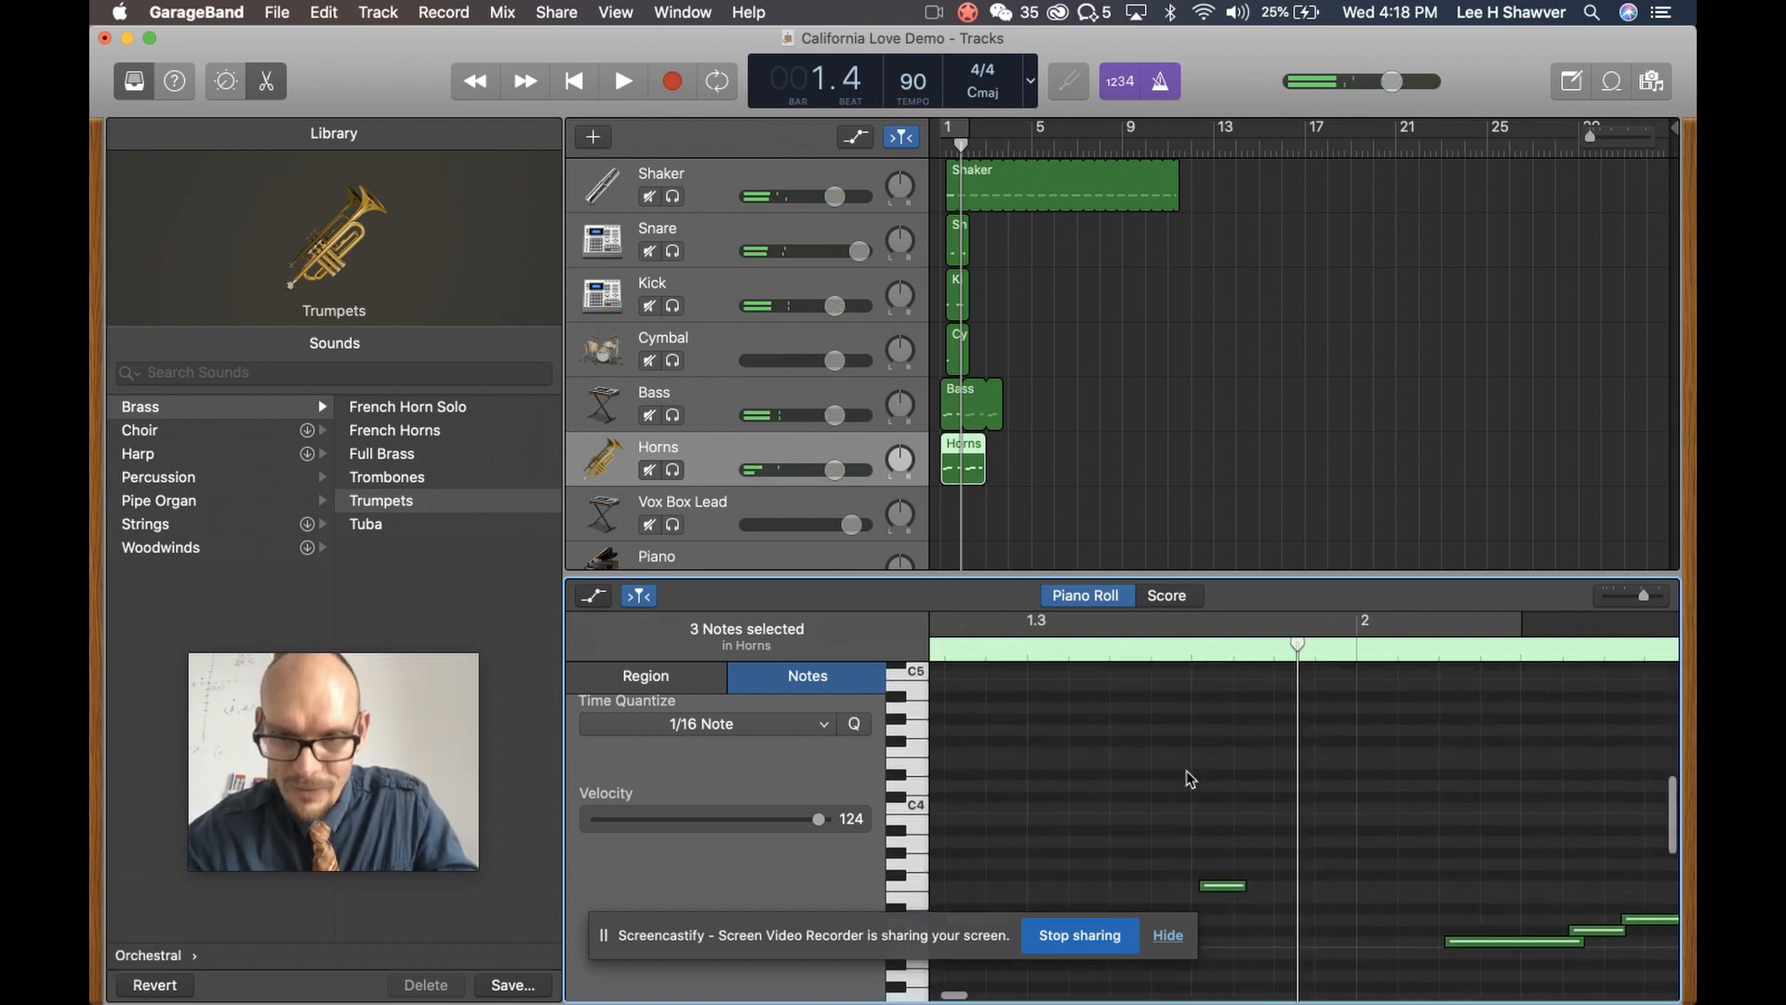
{"action": "left_click_drag", "start_coordinate": [1226, 892], "coordinate": [1219, 891]}
{"action": "scroll", "coordinate": [1312, 874], "scroll_direction": "down", "scroll_amount": 2}
{"action": "left_click_drag", "start_coordinate": [1166, 815], "coordinate": [1407, 971]}
{"action": "key", "text": "BackSpace"}
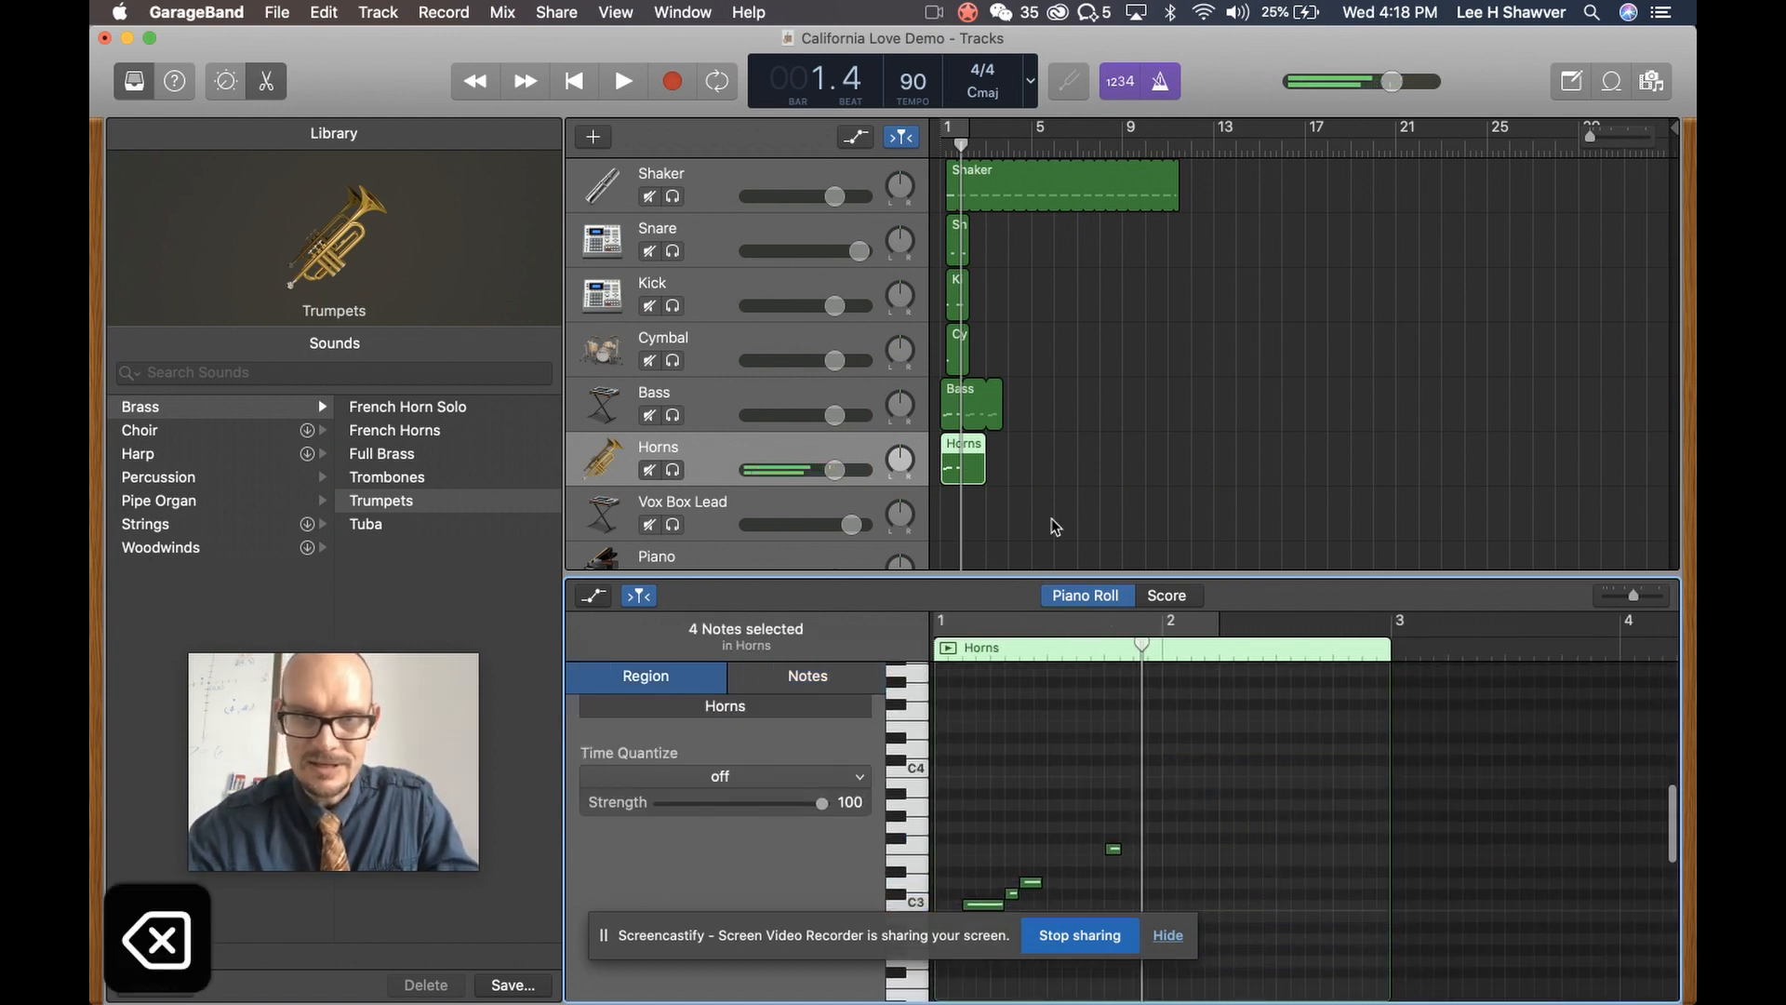
Loop the one-bar Horns riff to just past bar 9 and play the arrangement from the start
{"action": "left_click_drag", "start_coordinate": [983, 470], "coordinate": [1129, 470]}
{"action": "key", "text": "Return"}
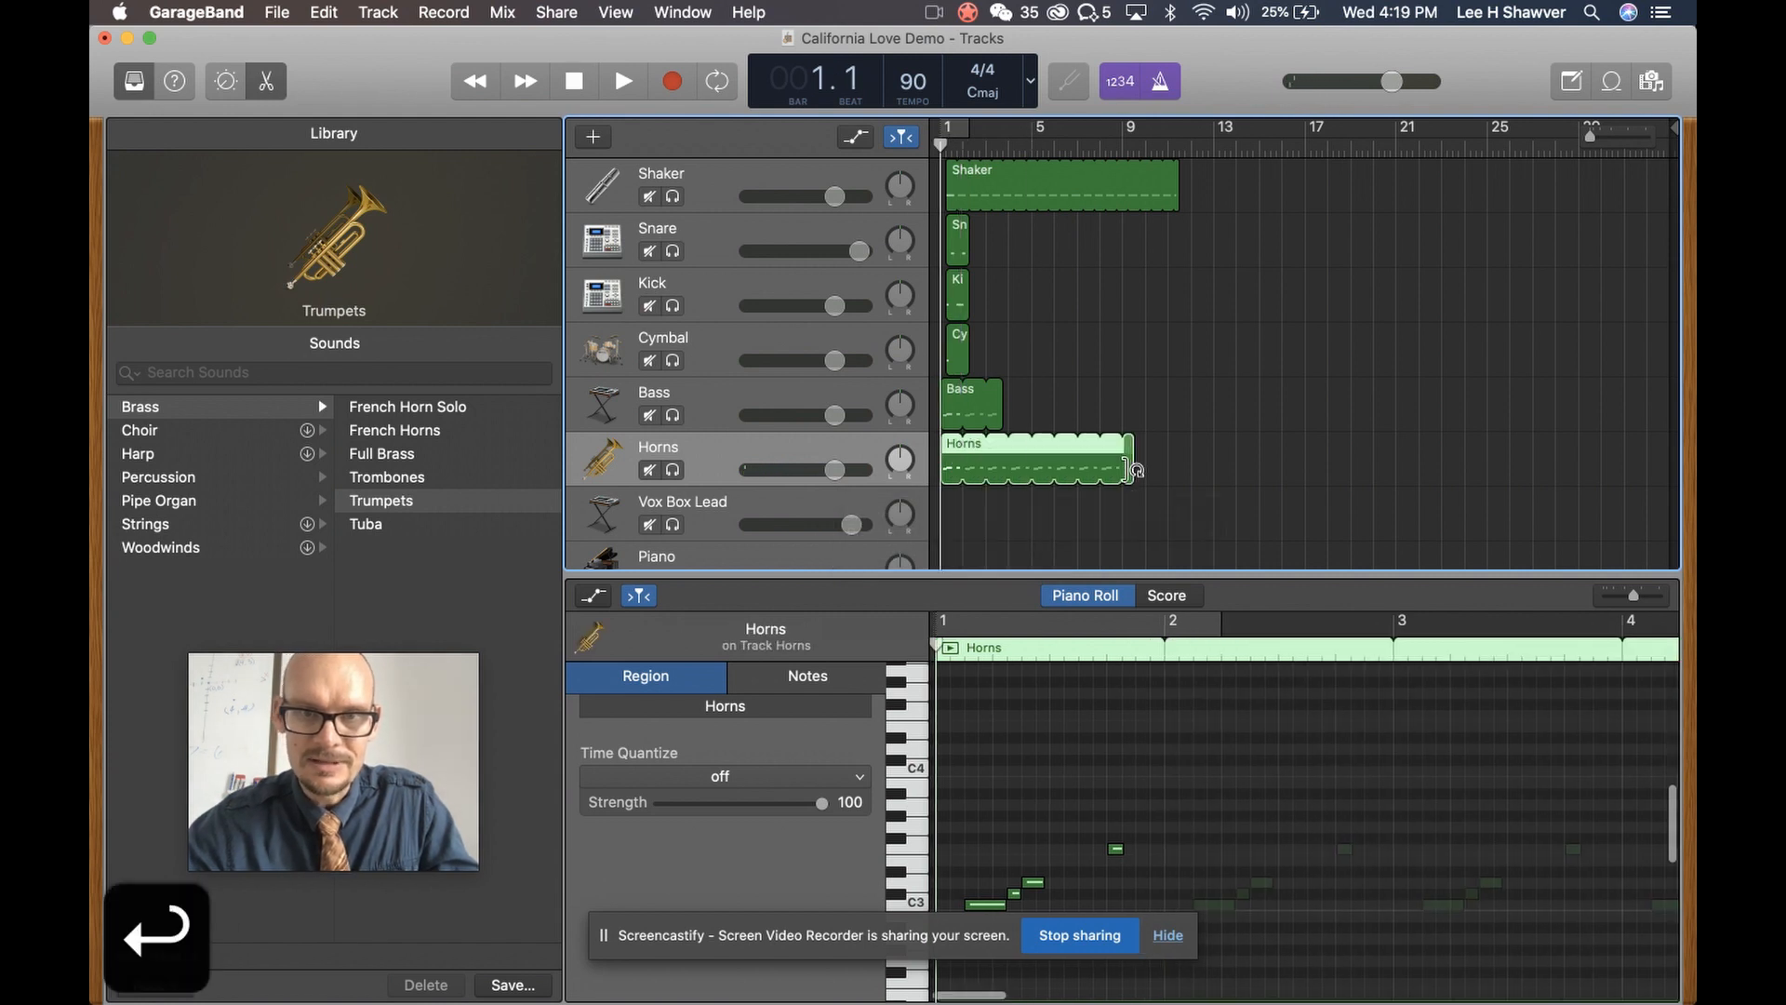
{"action": "key", "text": "space"}
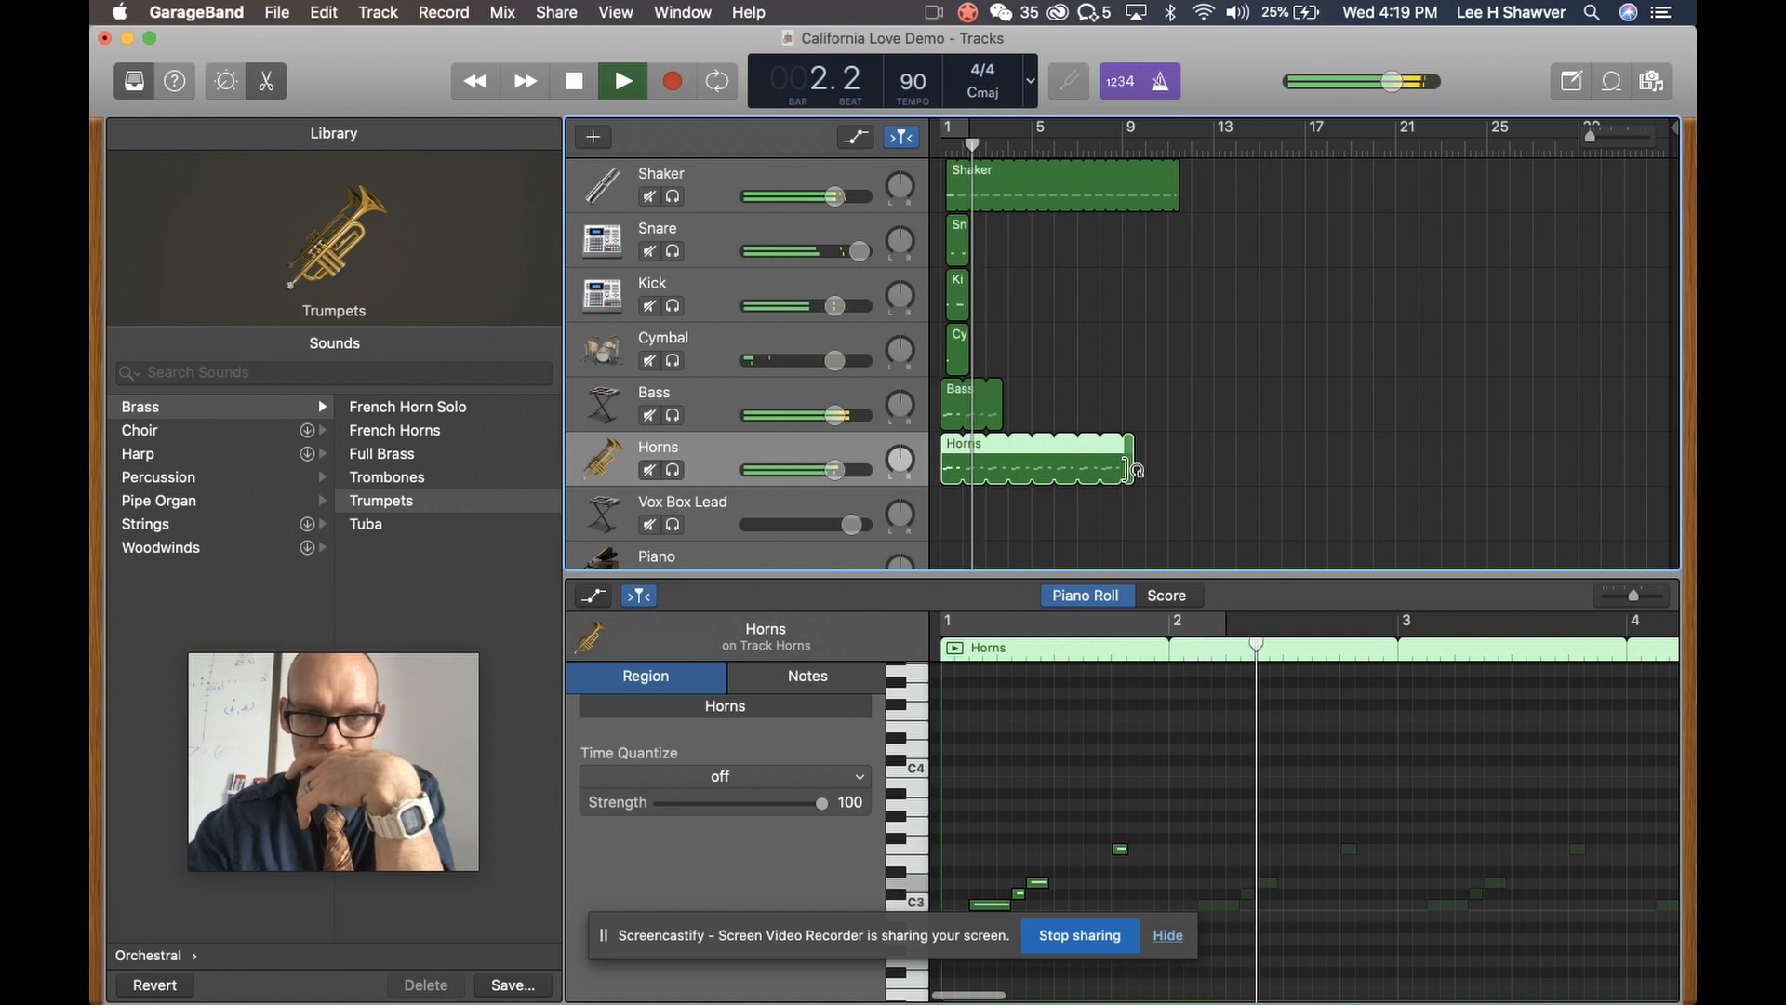
{"action": "key", "text": "space"}
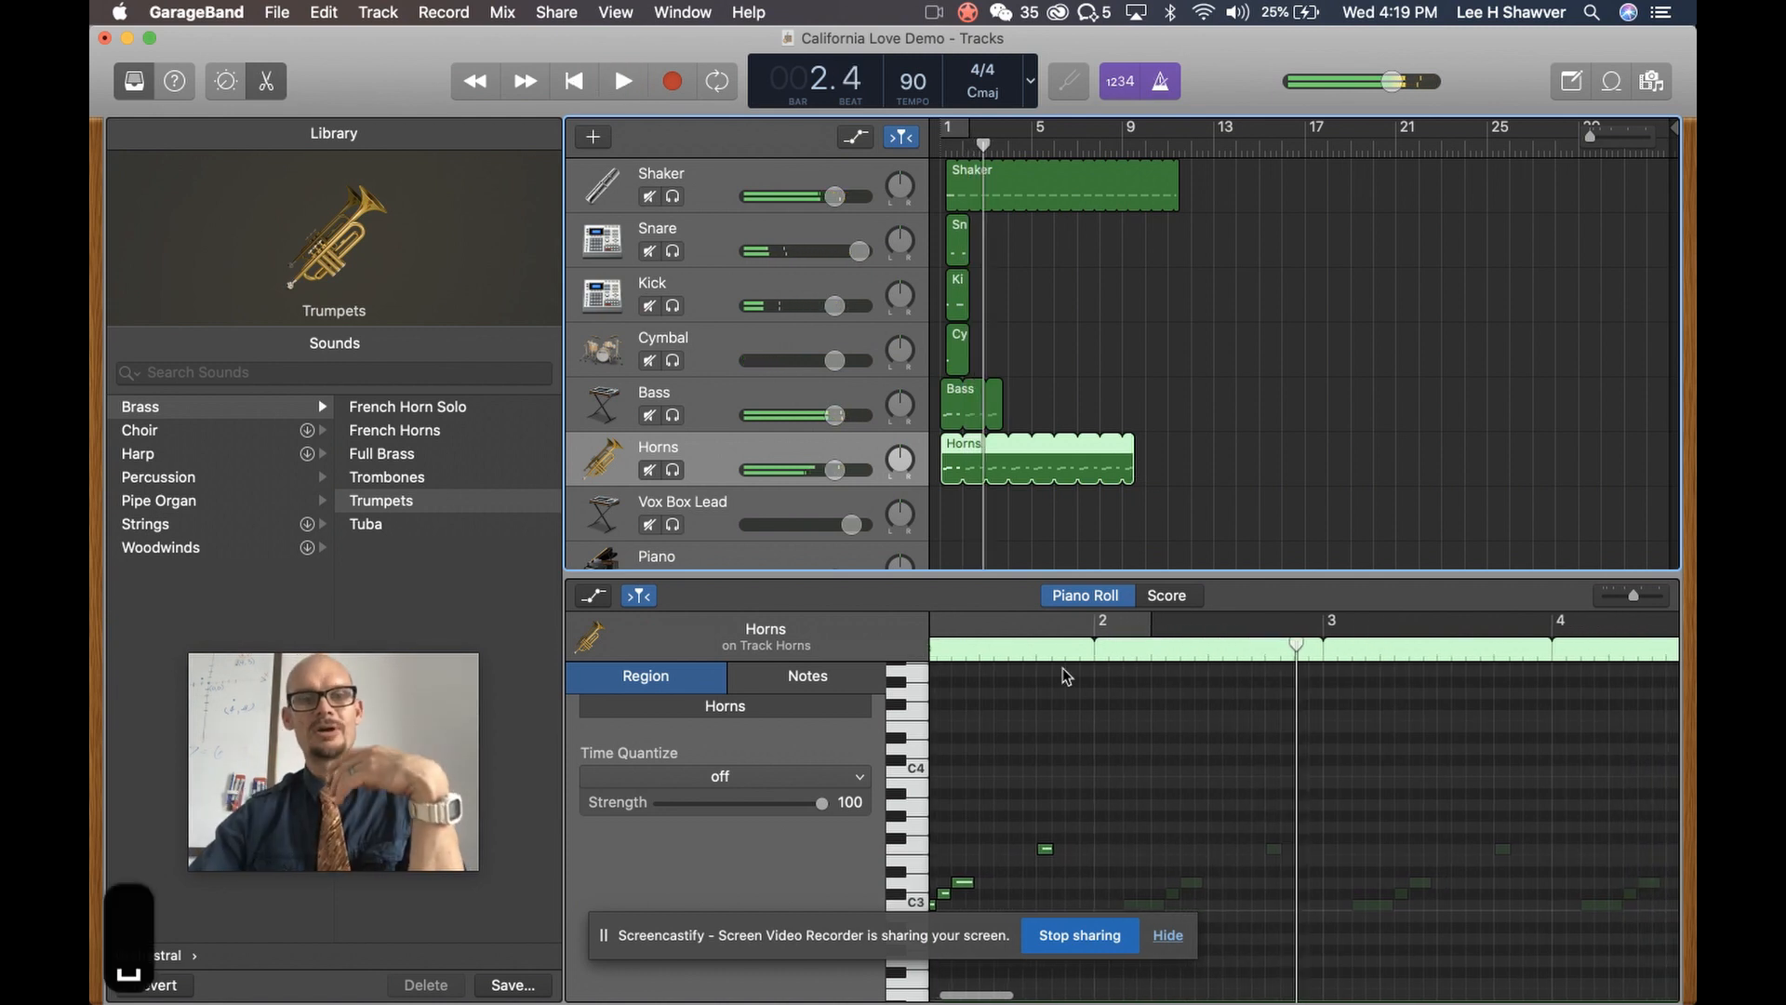
Replay the California Love intro in Microsoft Edge to listen for the horn harmony, pause it, and return to GarageBand
{"action": "key", "text": "super+Tab"}
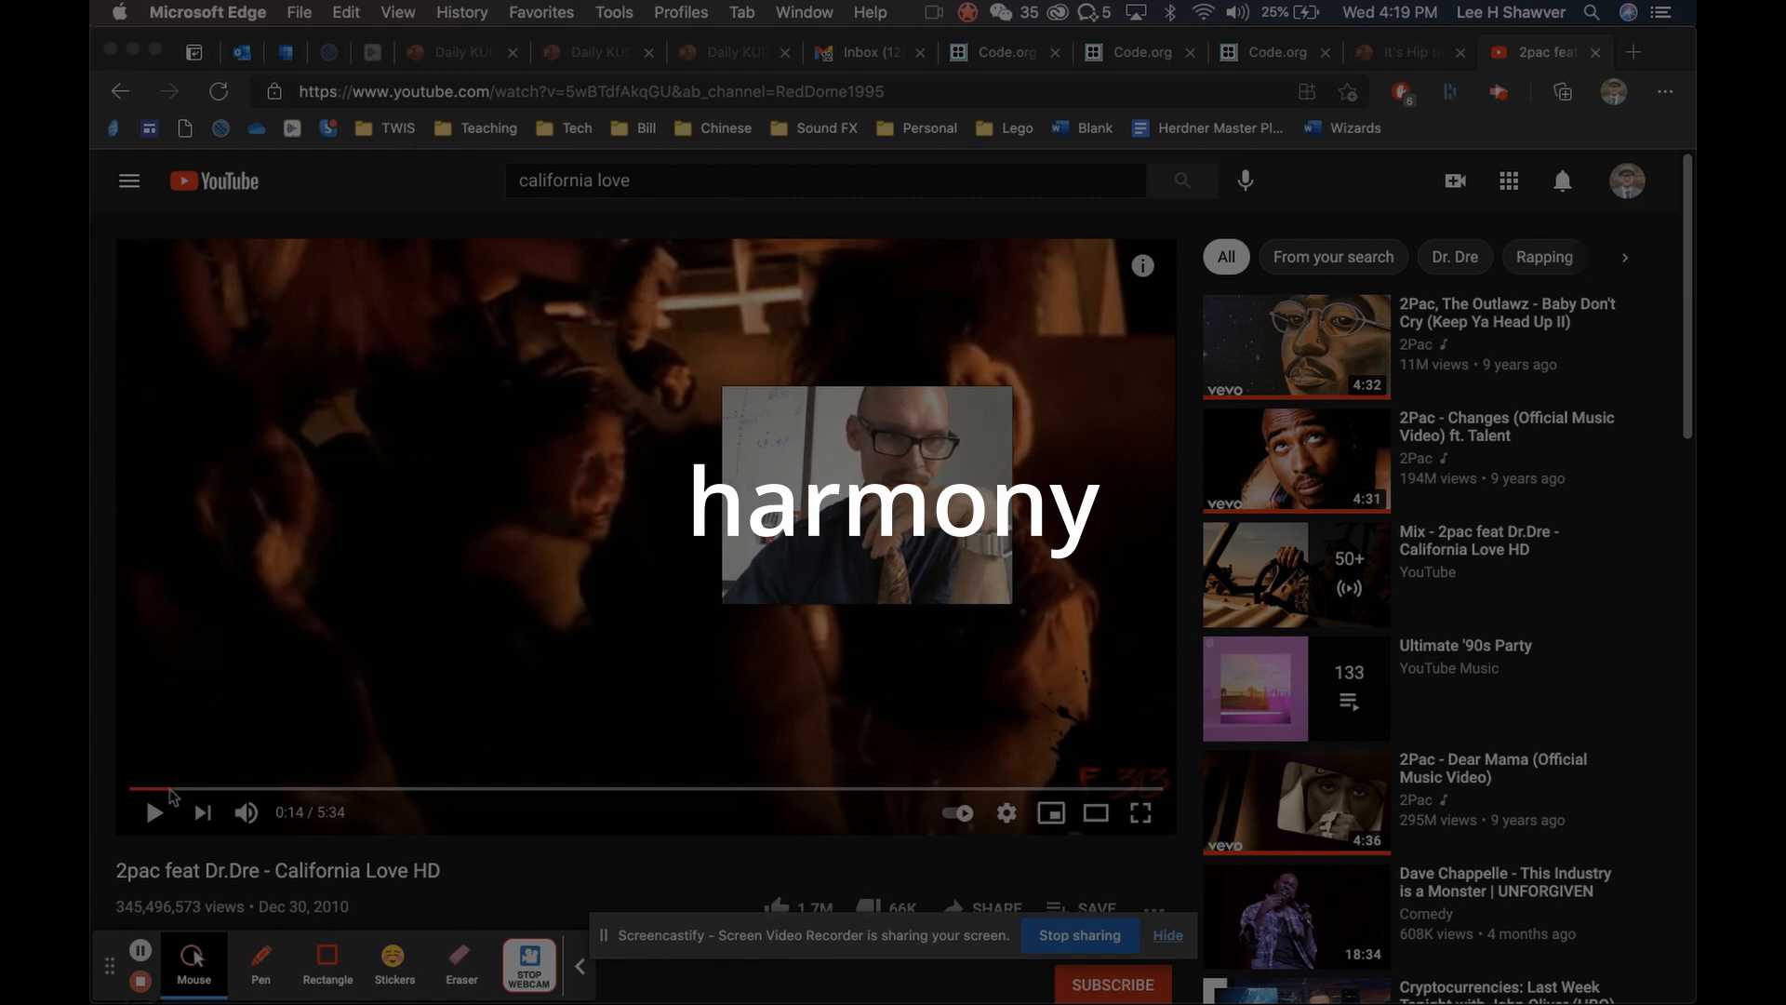
{"action": "left_click", "coordinate": [159, 809]}
{"action": "left_click_drag", "start_coordinate": [173, 792], "coordinate": [153, 796]}
{"action": "key", "text": "space"}
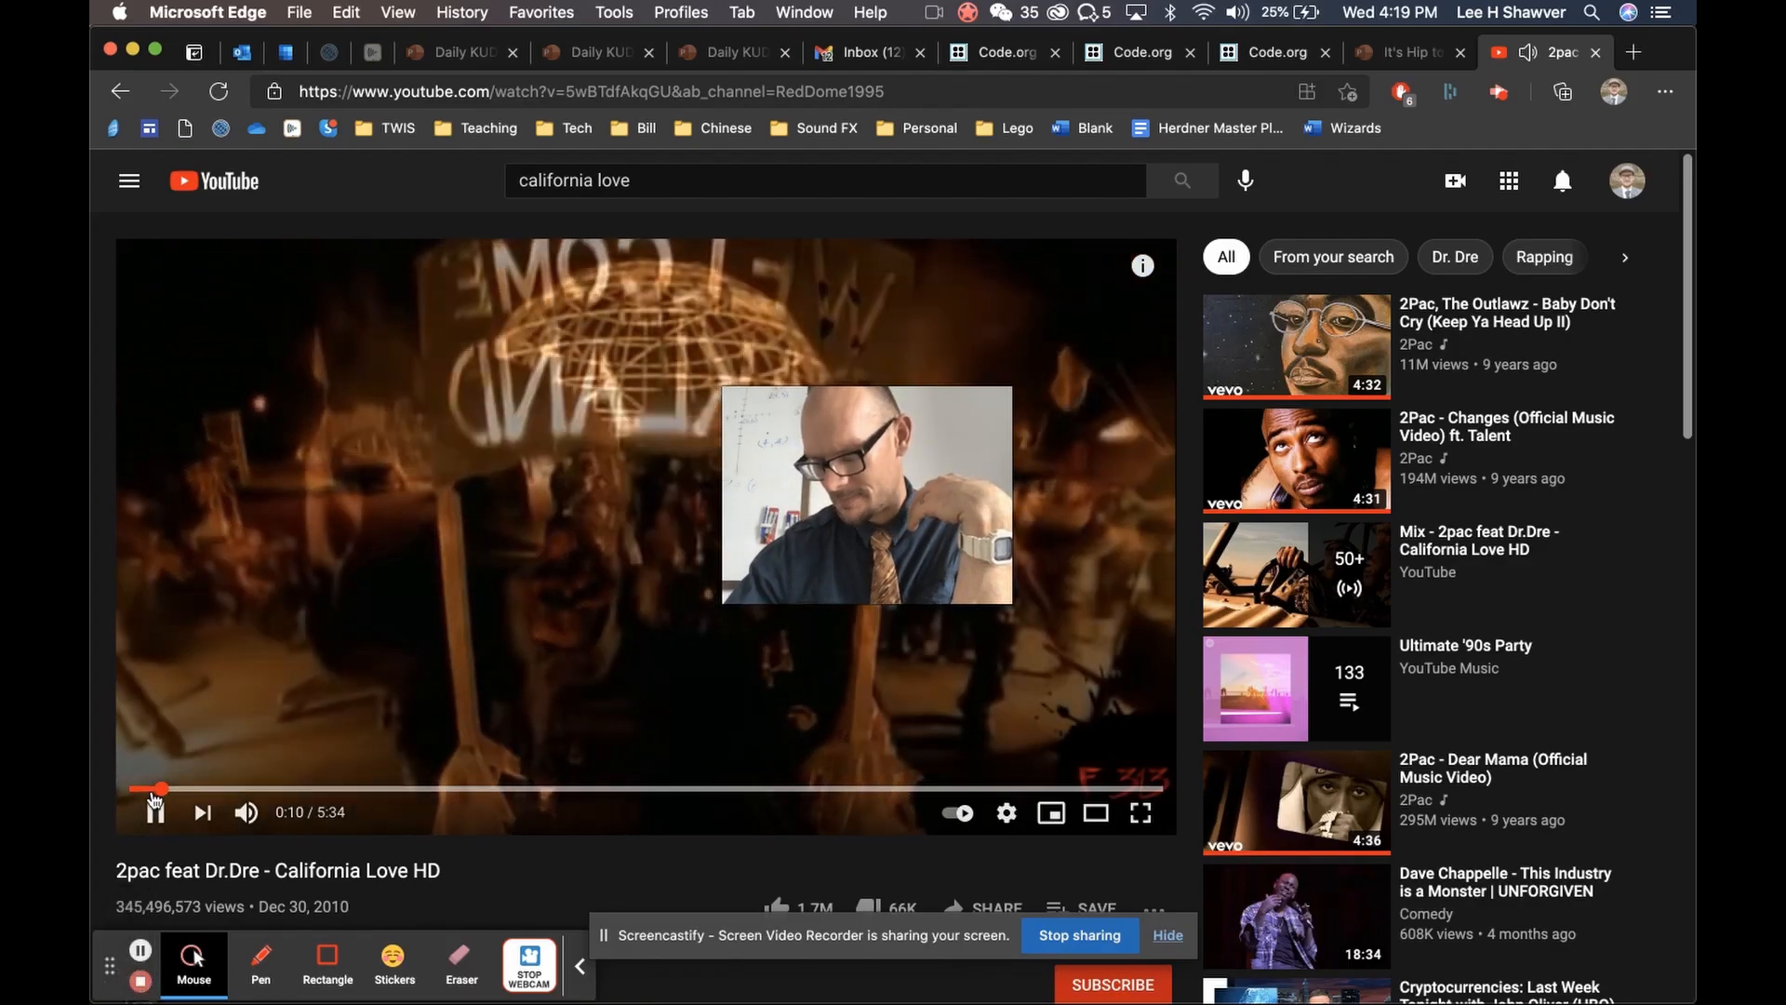
{"action": "left_click", "coordinate": [156, 807]}
{"action": "key", "text": "ctrl+Right"}
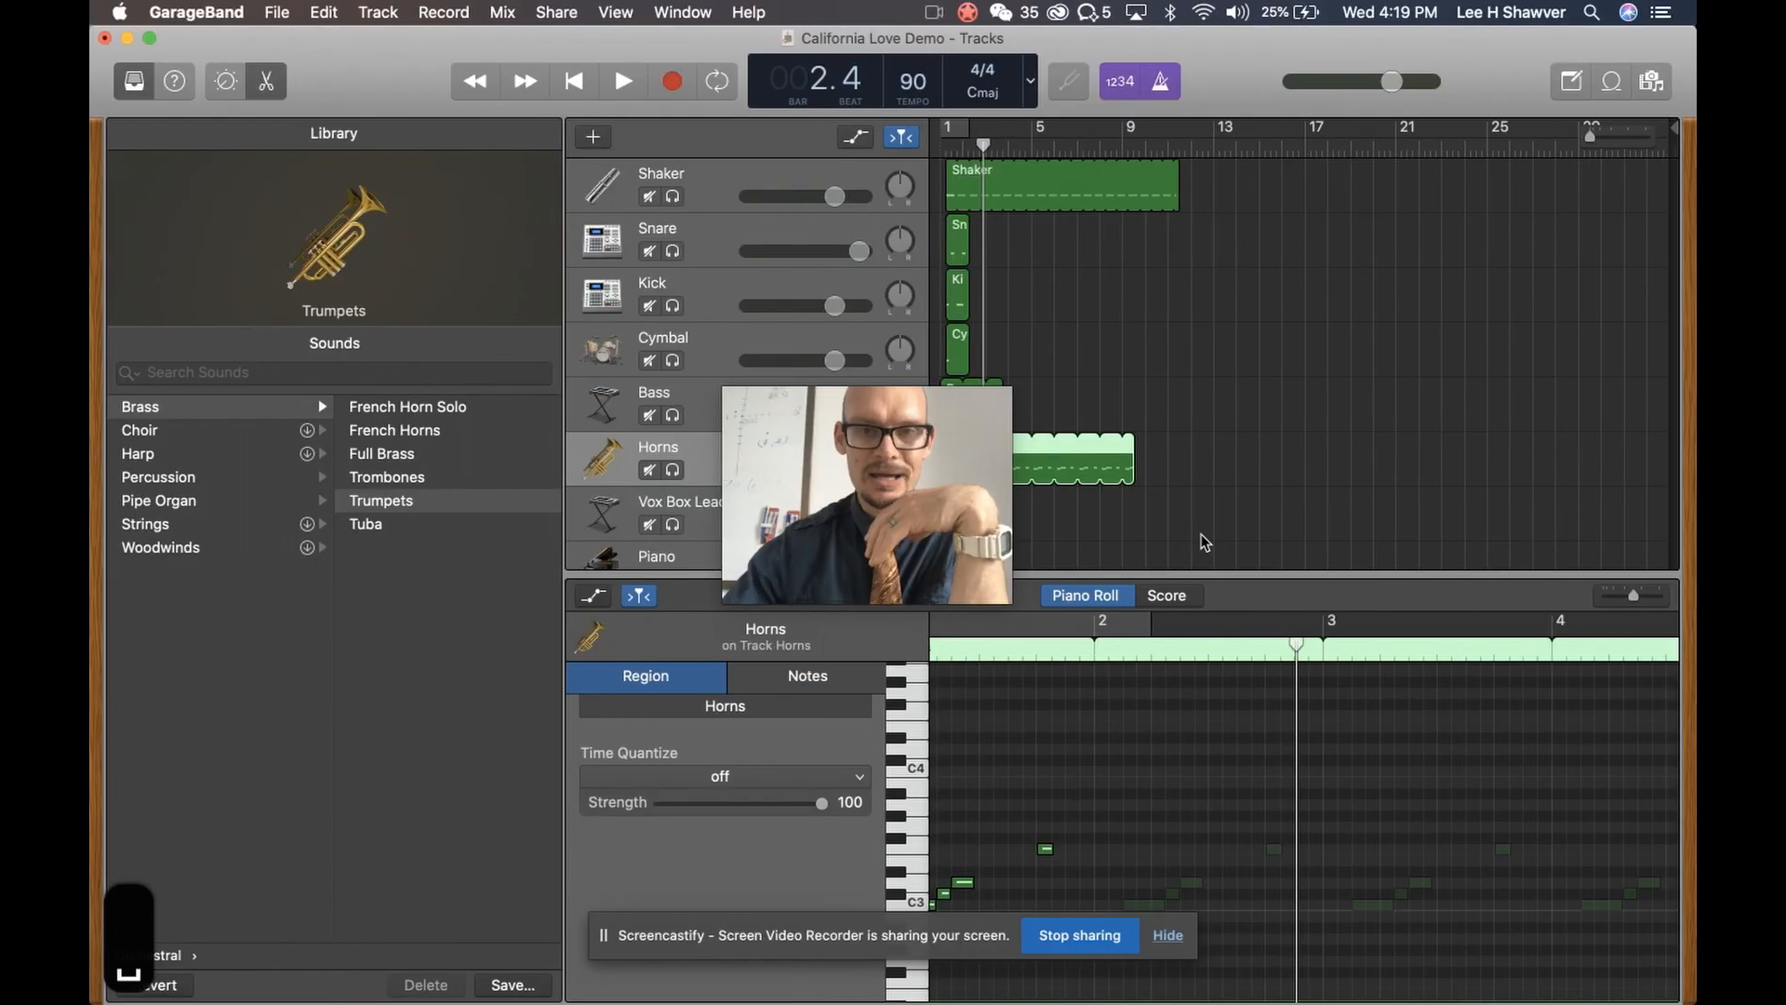
{"action": "left_click", "coordinate": [872, 499]}
{"action": "left_click_drag", "start_coordinate": [261, 767], "coordinate": [333, 759]}
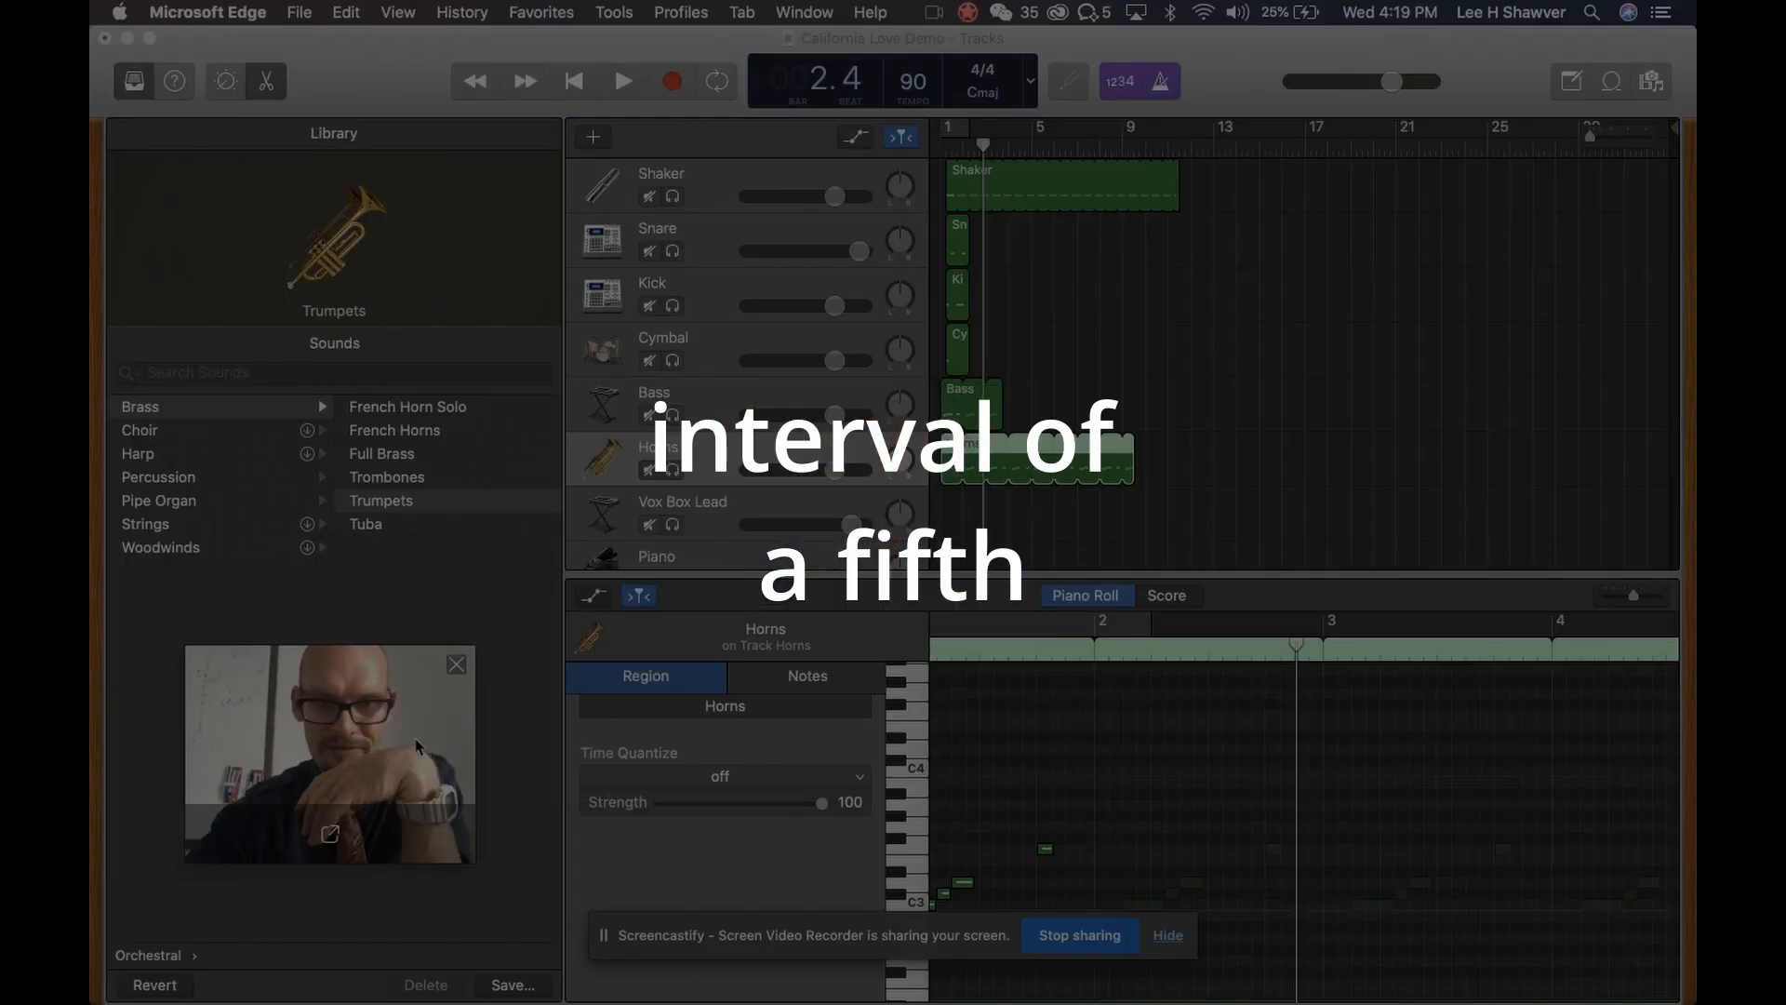
Copy the first horn note from C3 down to F2 as a harmony note and play from the start
{"action": "scroll", "coordinate": [1158, 797], "scroll_direction": "left", "scroll_amount": 3}
{"action": "scroll", "coordinate": [1159, 798], "scroll_direction": "down", "scroll_amount": 3}
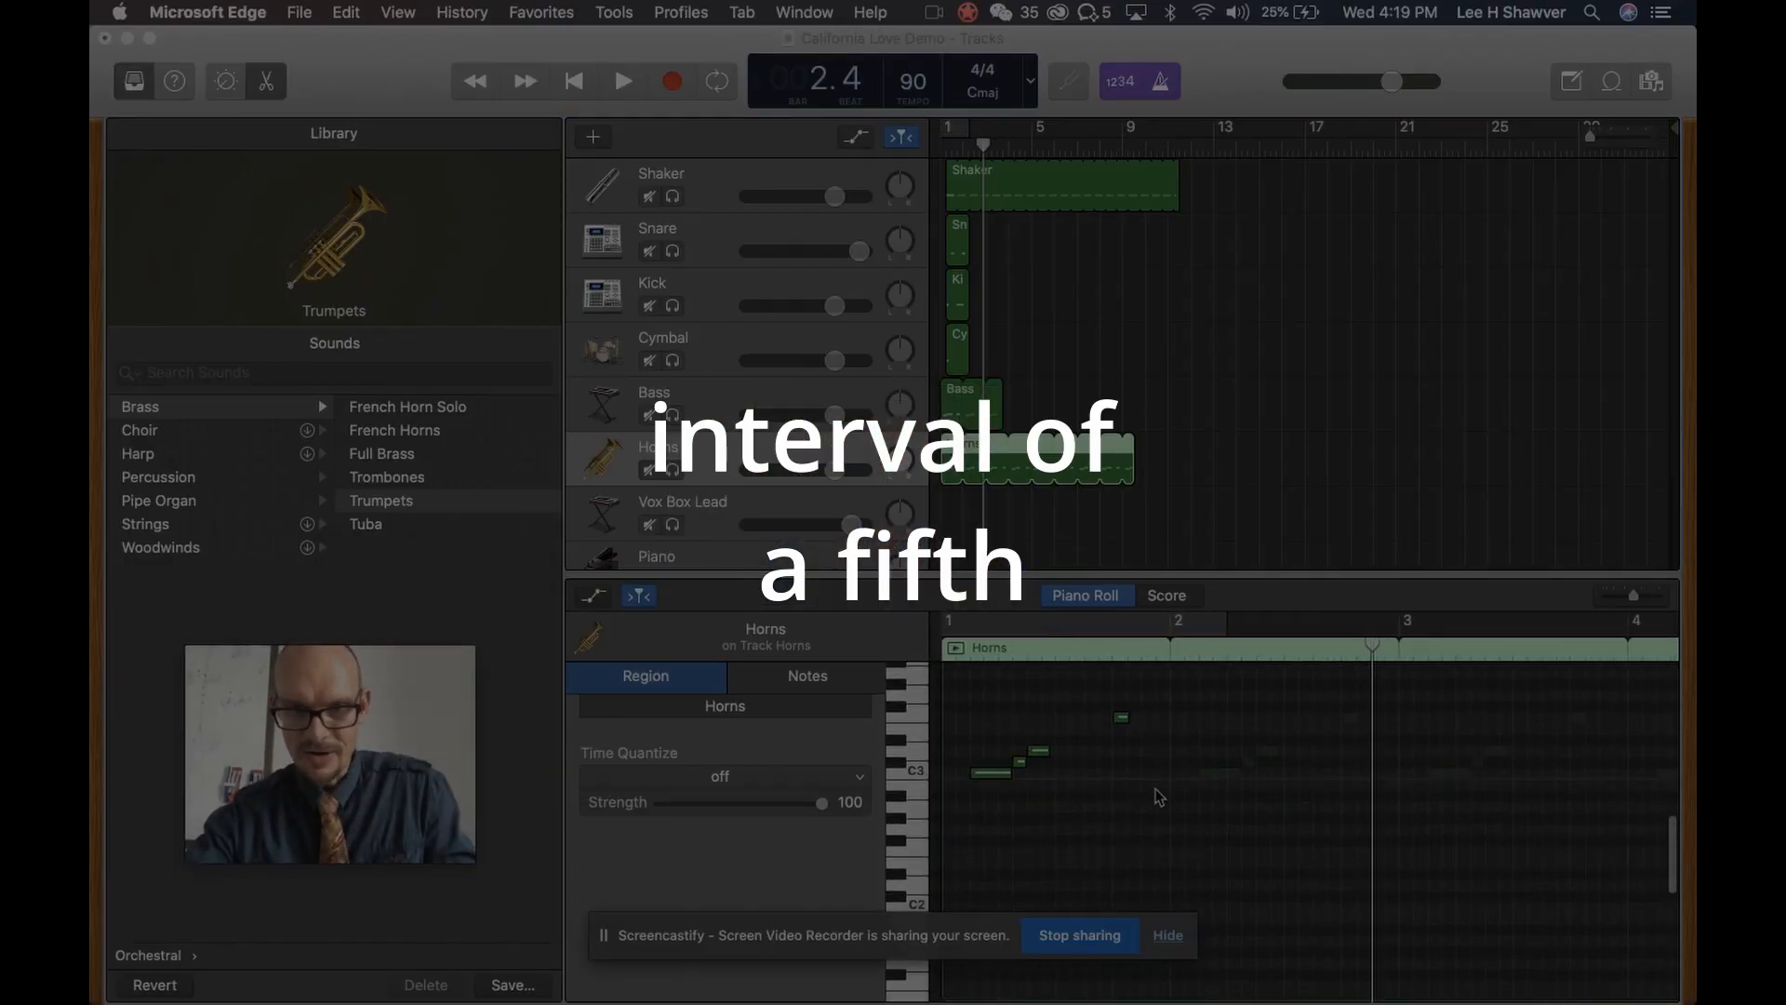
{"action": "left_click", "coordinate": [987, 786]}
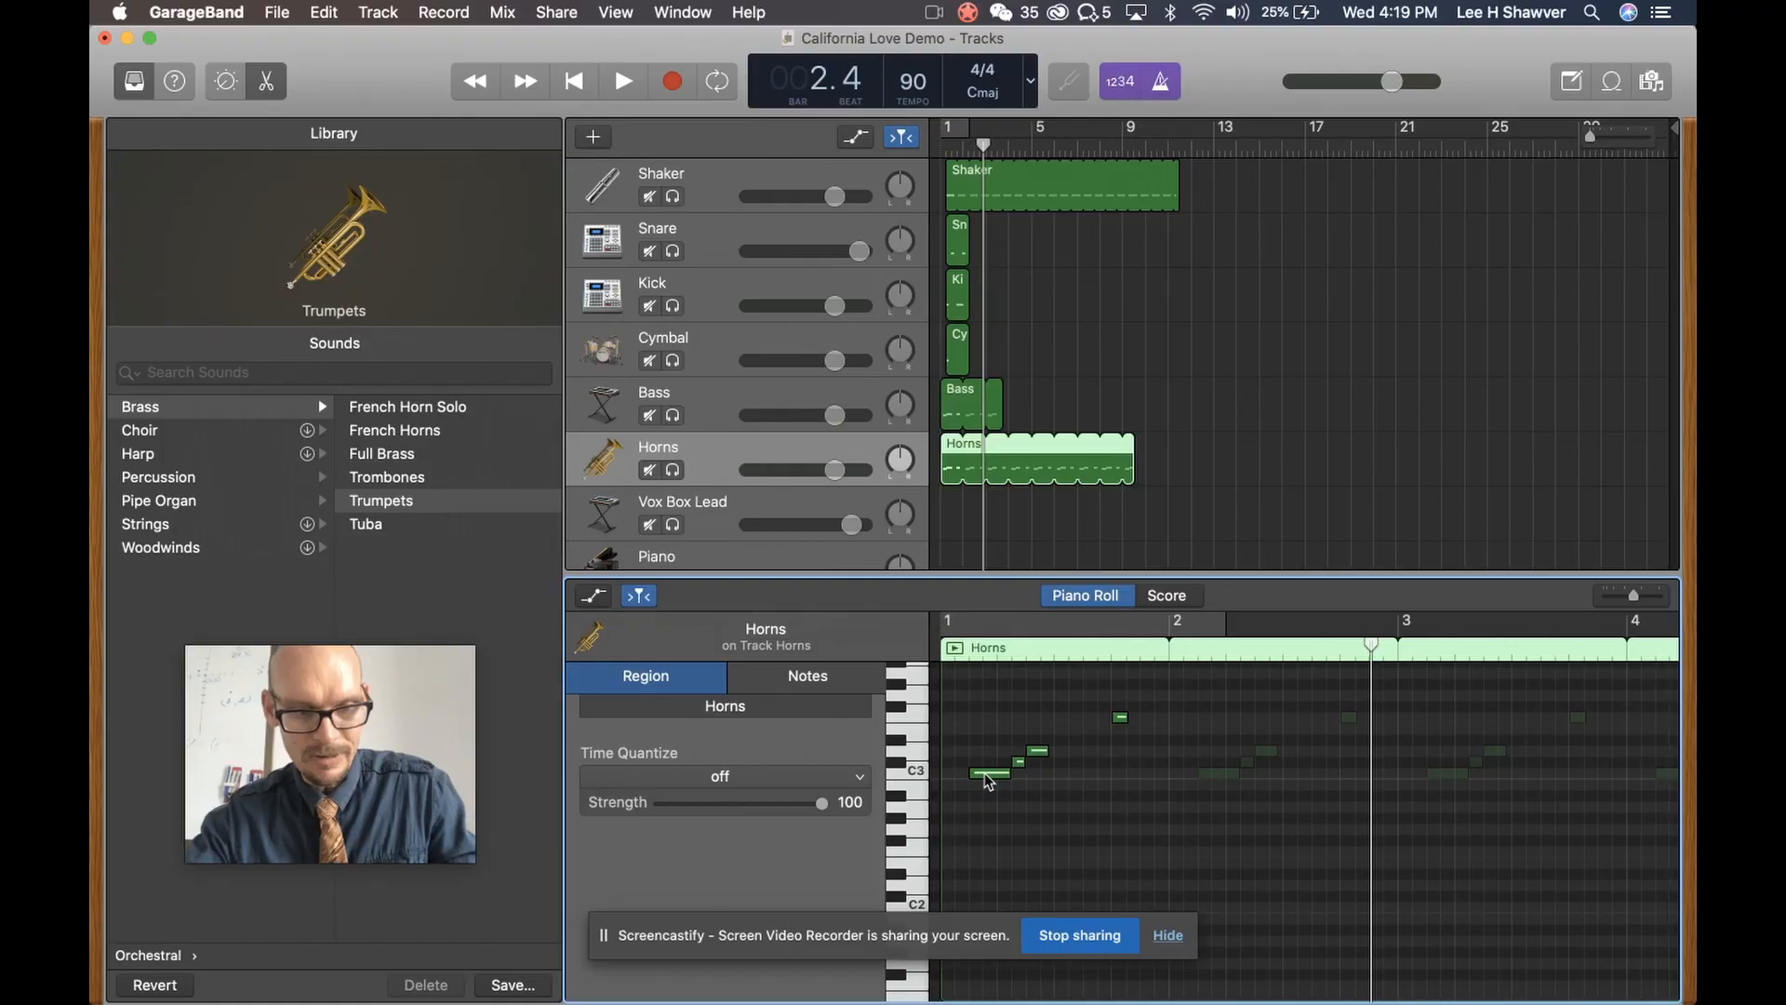
{"action": "mouse_move", "coordinate": [986, 775]}
{"action": "left_click", "coordinate": [1052, 735]}
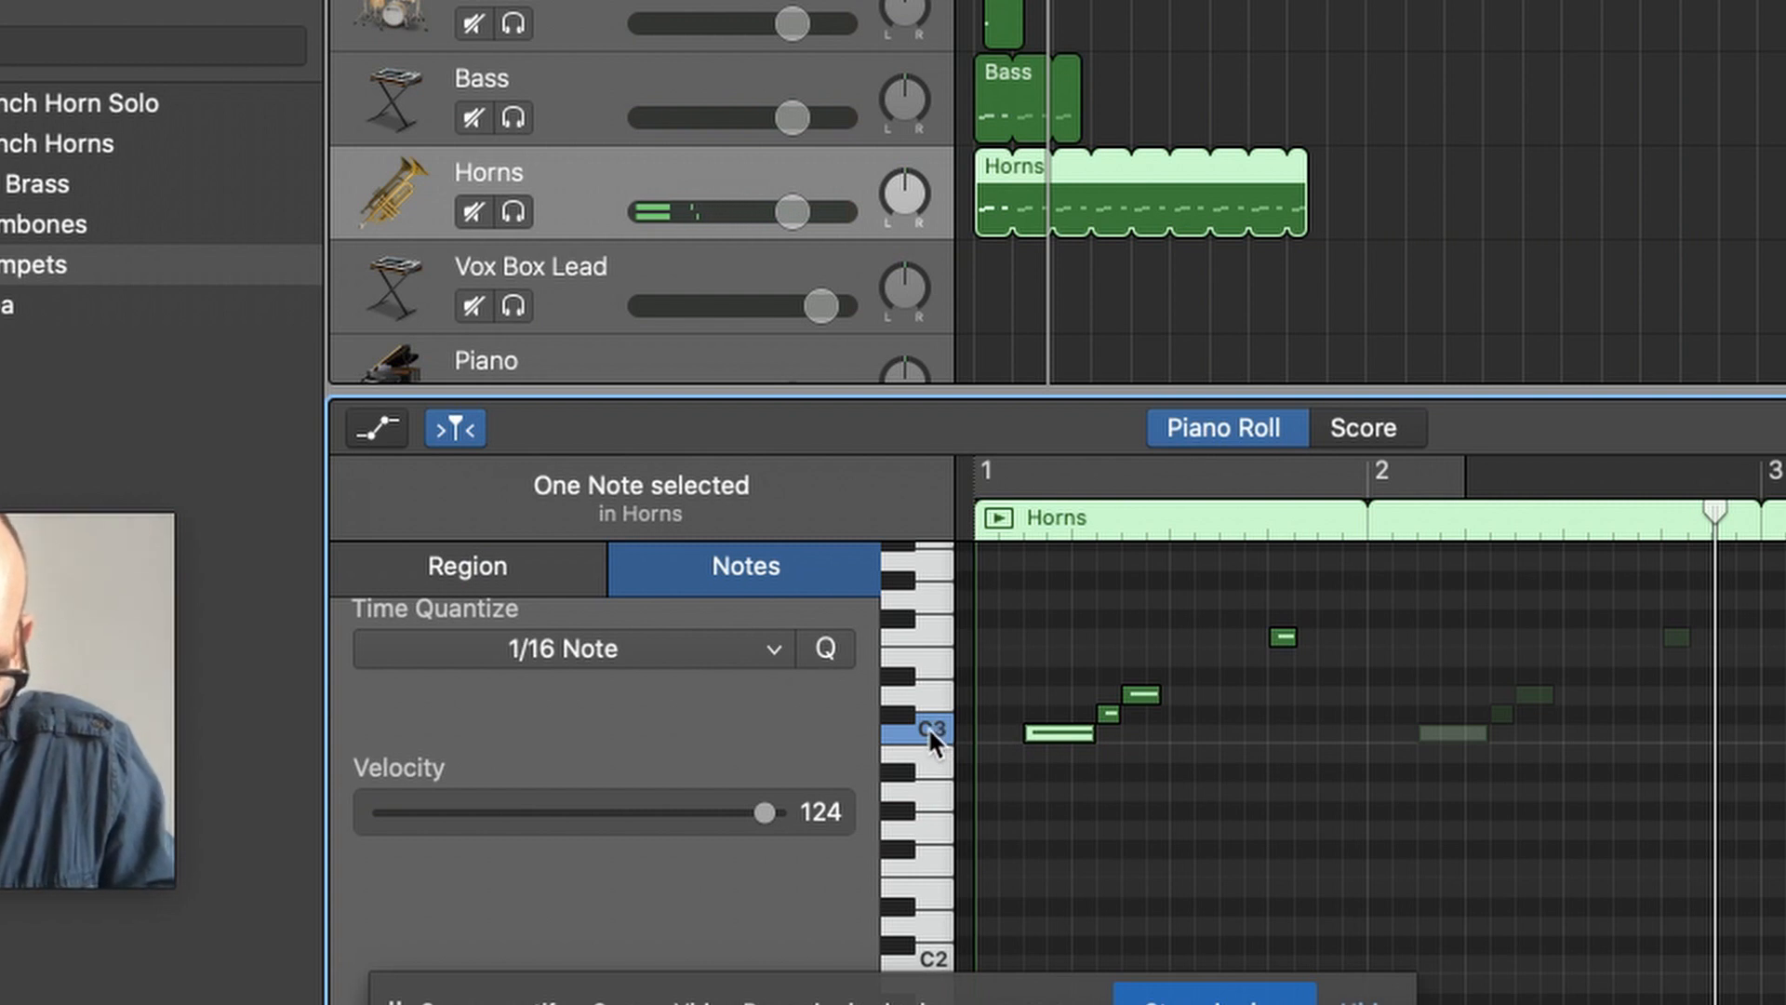
{"action": "left_click_drag", "start_coordinate": [1052, 728], "coordinate": [1054, 863]}
{"action": "key", "text": "space"}
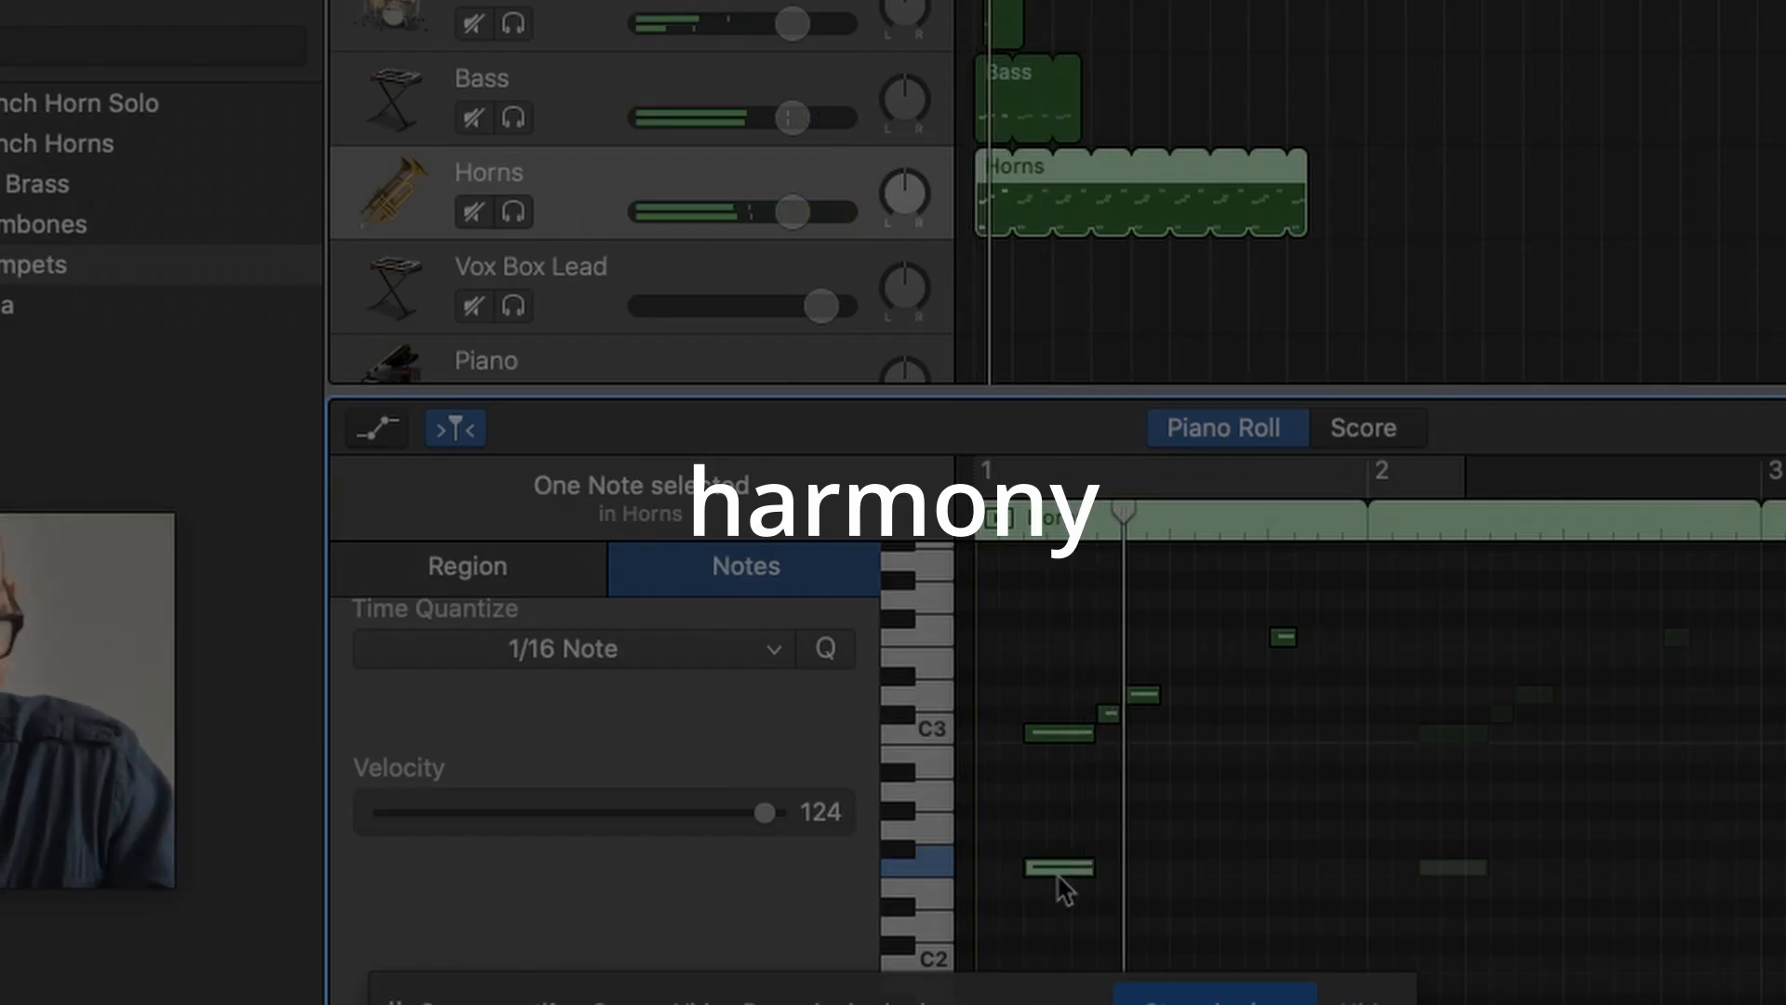
Replace the single F2 harmony note with a copy of all four horn riff notes, lowered from C3 to F2, and play the arrangement
{"action": "key", "text": "Delete"}
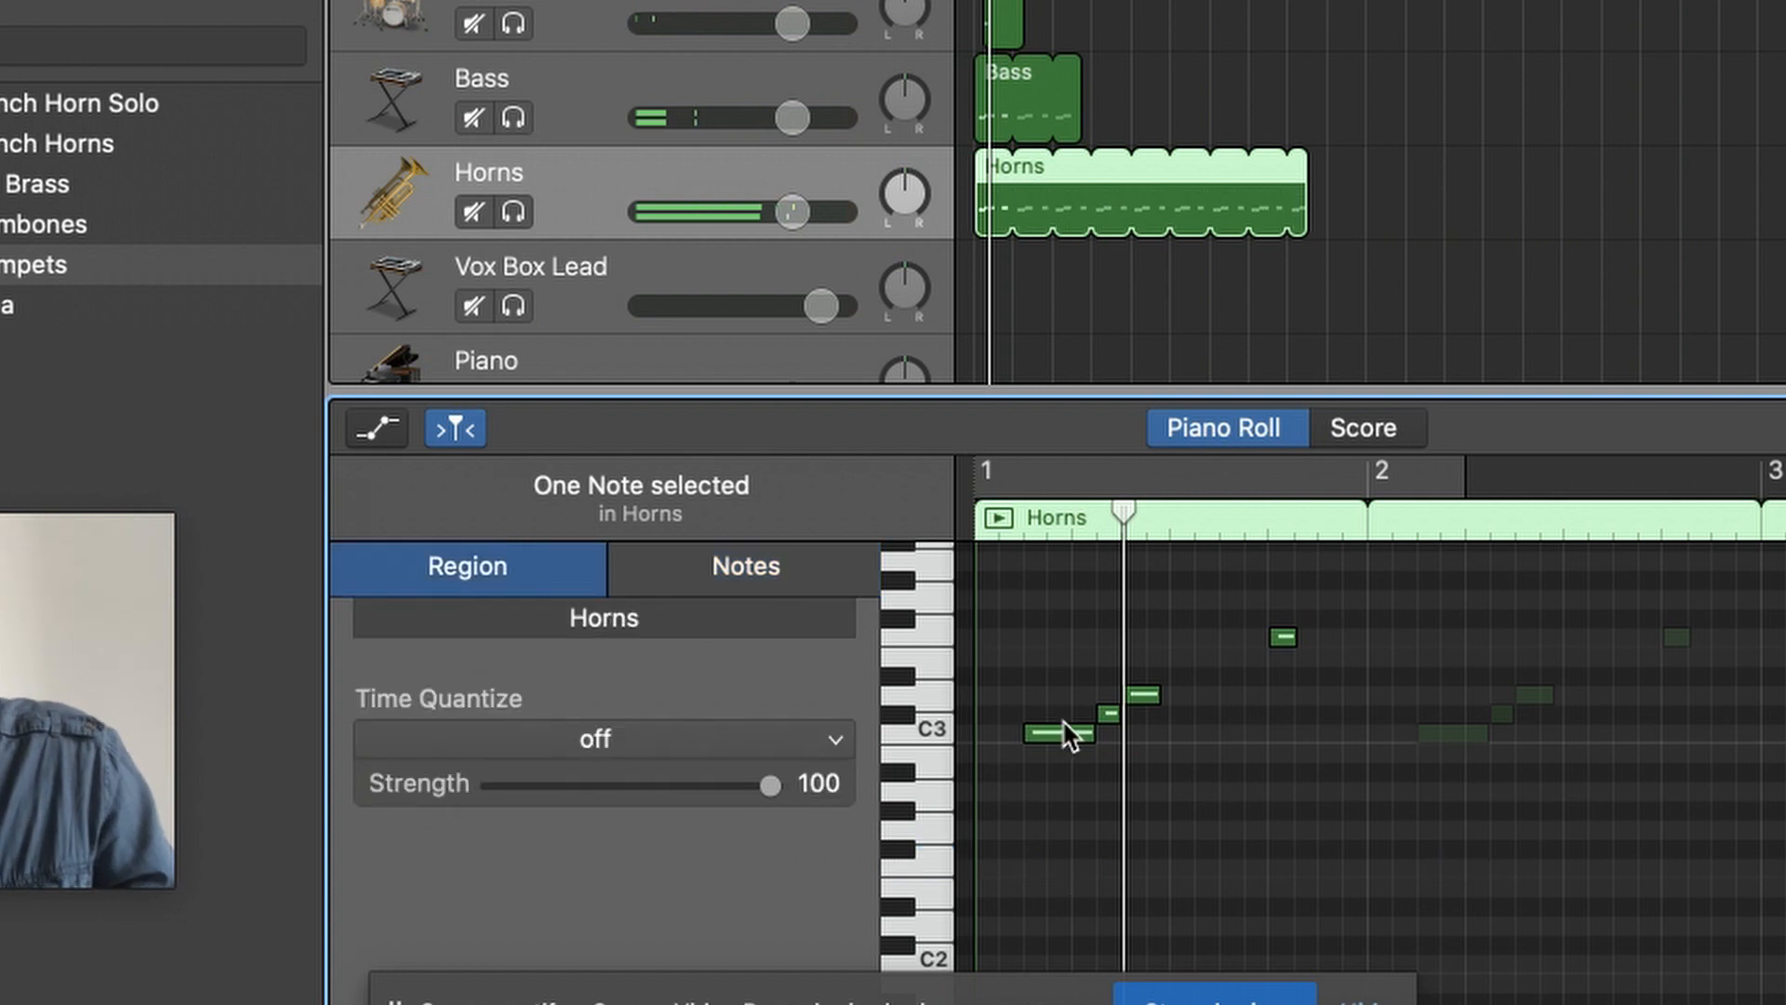
{"action": "left_click_drag", "start_coordinate": [1009, 564], "coordinate": [1422, 817]}
{"action": "mouse_move", "coordinate": [1076, 748]}
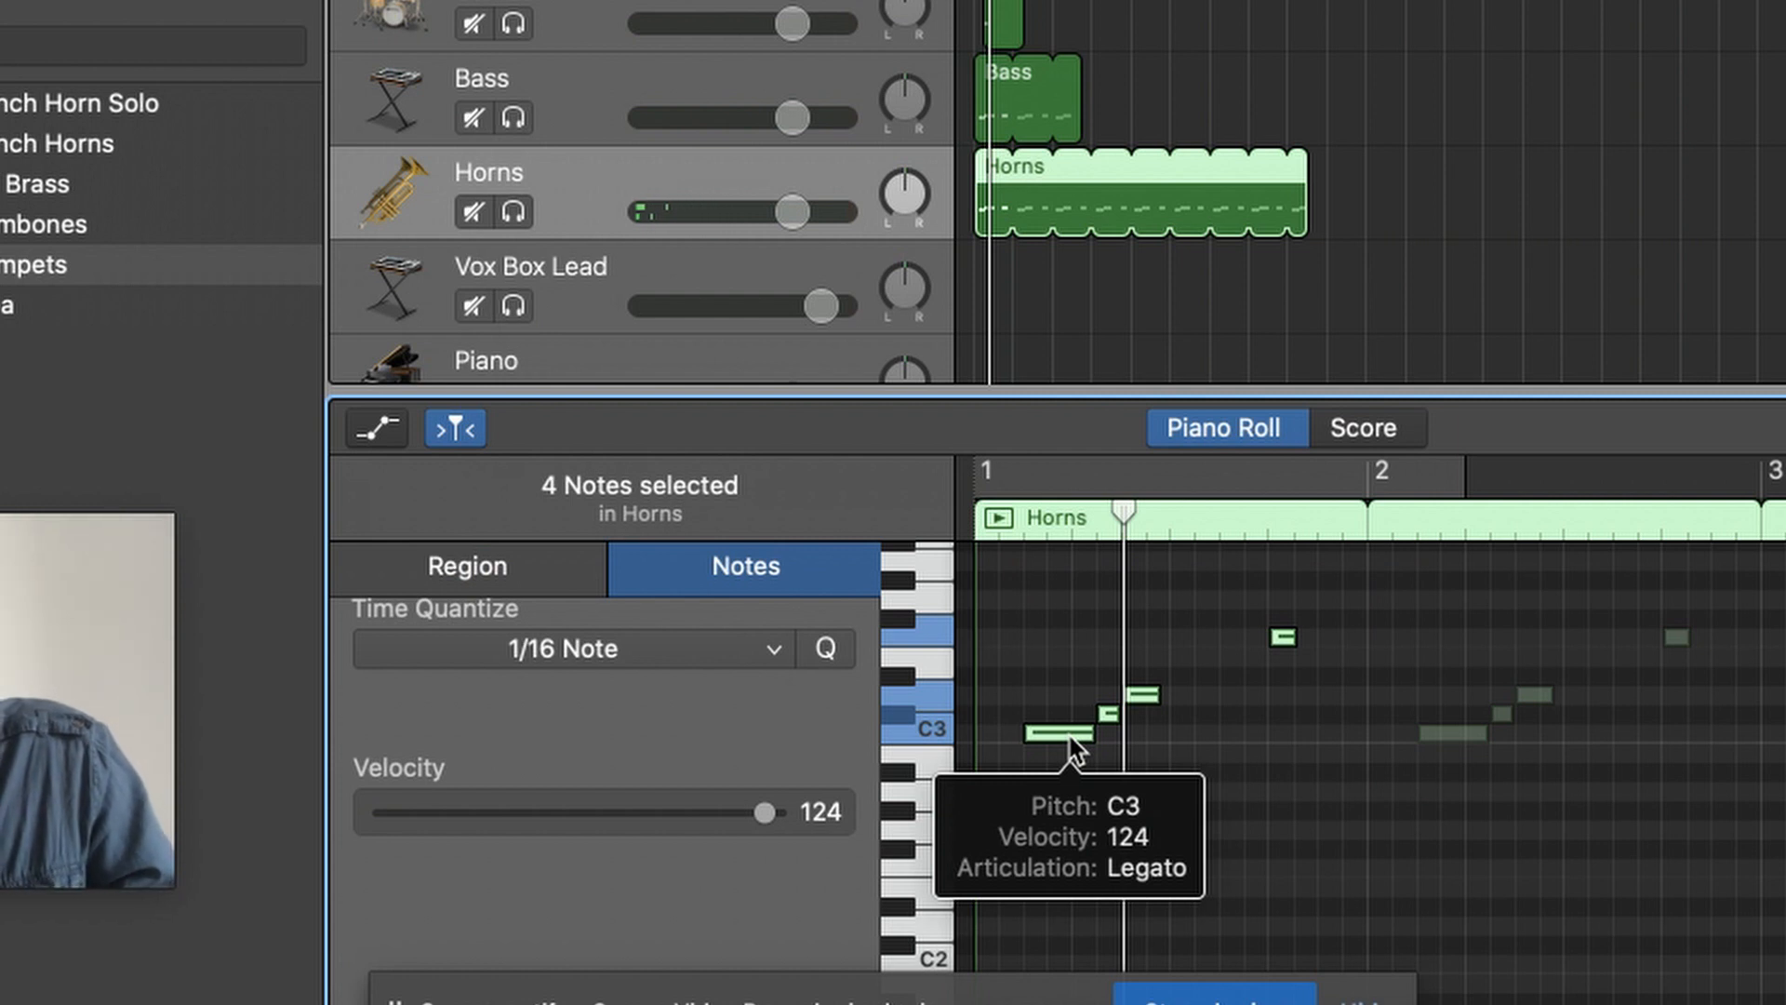
{"action": "left_click_drag", "start_coordinate": [1076, 749], "coordinate": [1061, 884]}
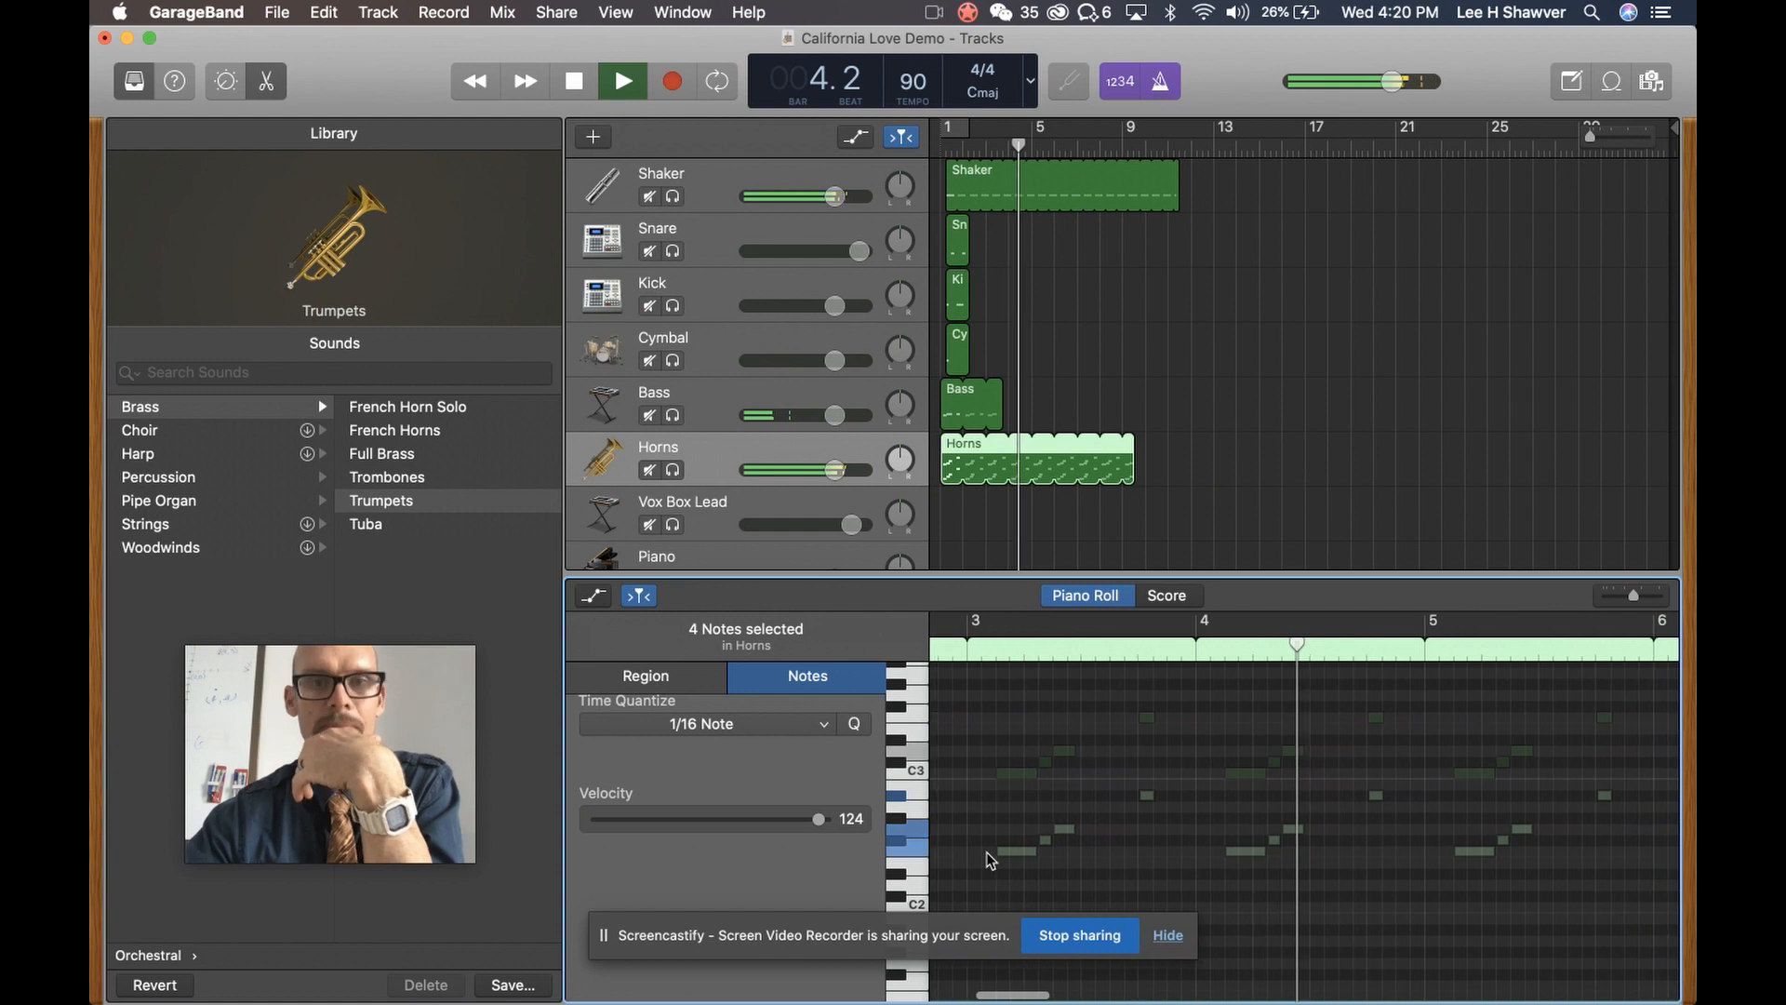
{"action": "key", "text": "space"}
Return the playhead to the start and copy the first three notes of the Bass region
{"action": "scroll", "coordinate": [792, 553], "scroll_direction": "down", "scroll_amount": 2}
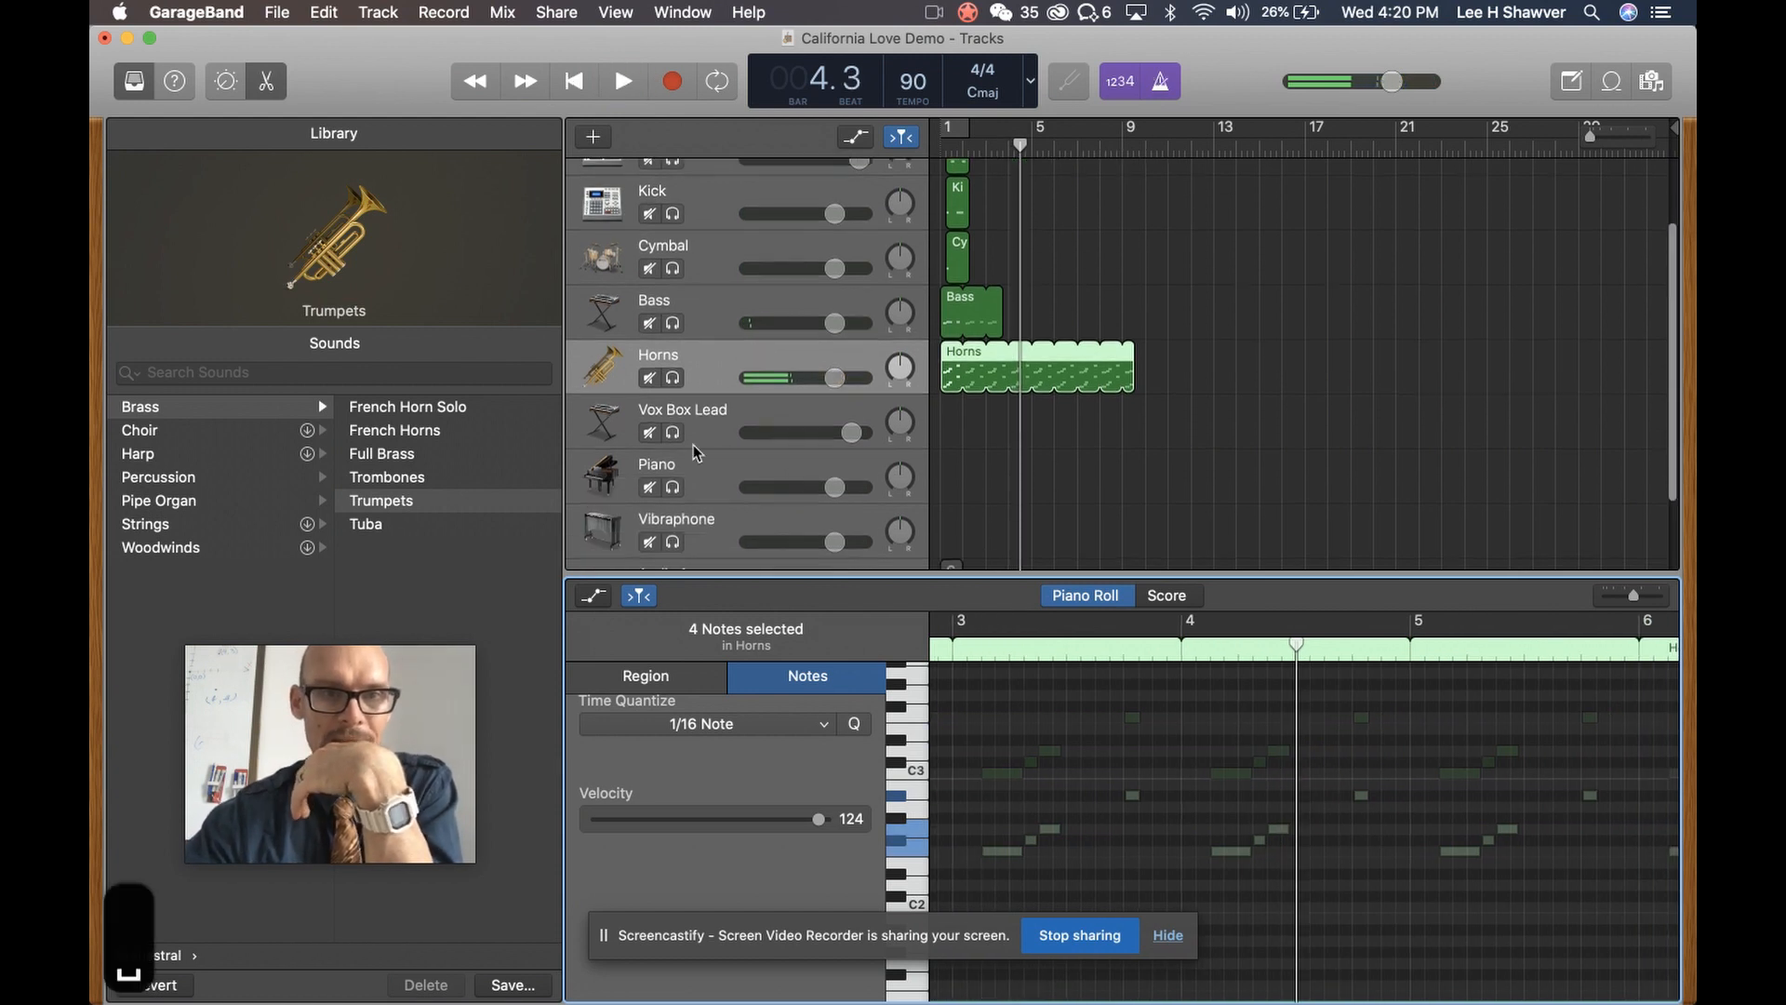
{"action": "left_click", "coordinate": [718, 467]}
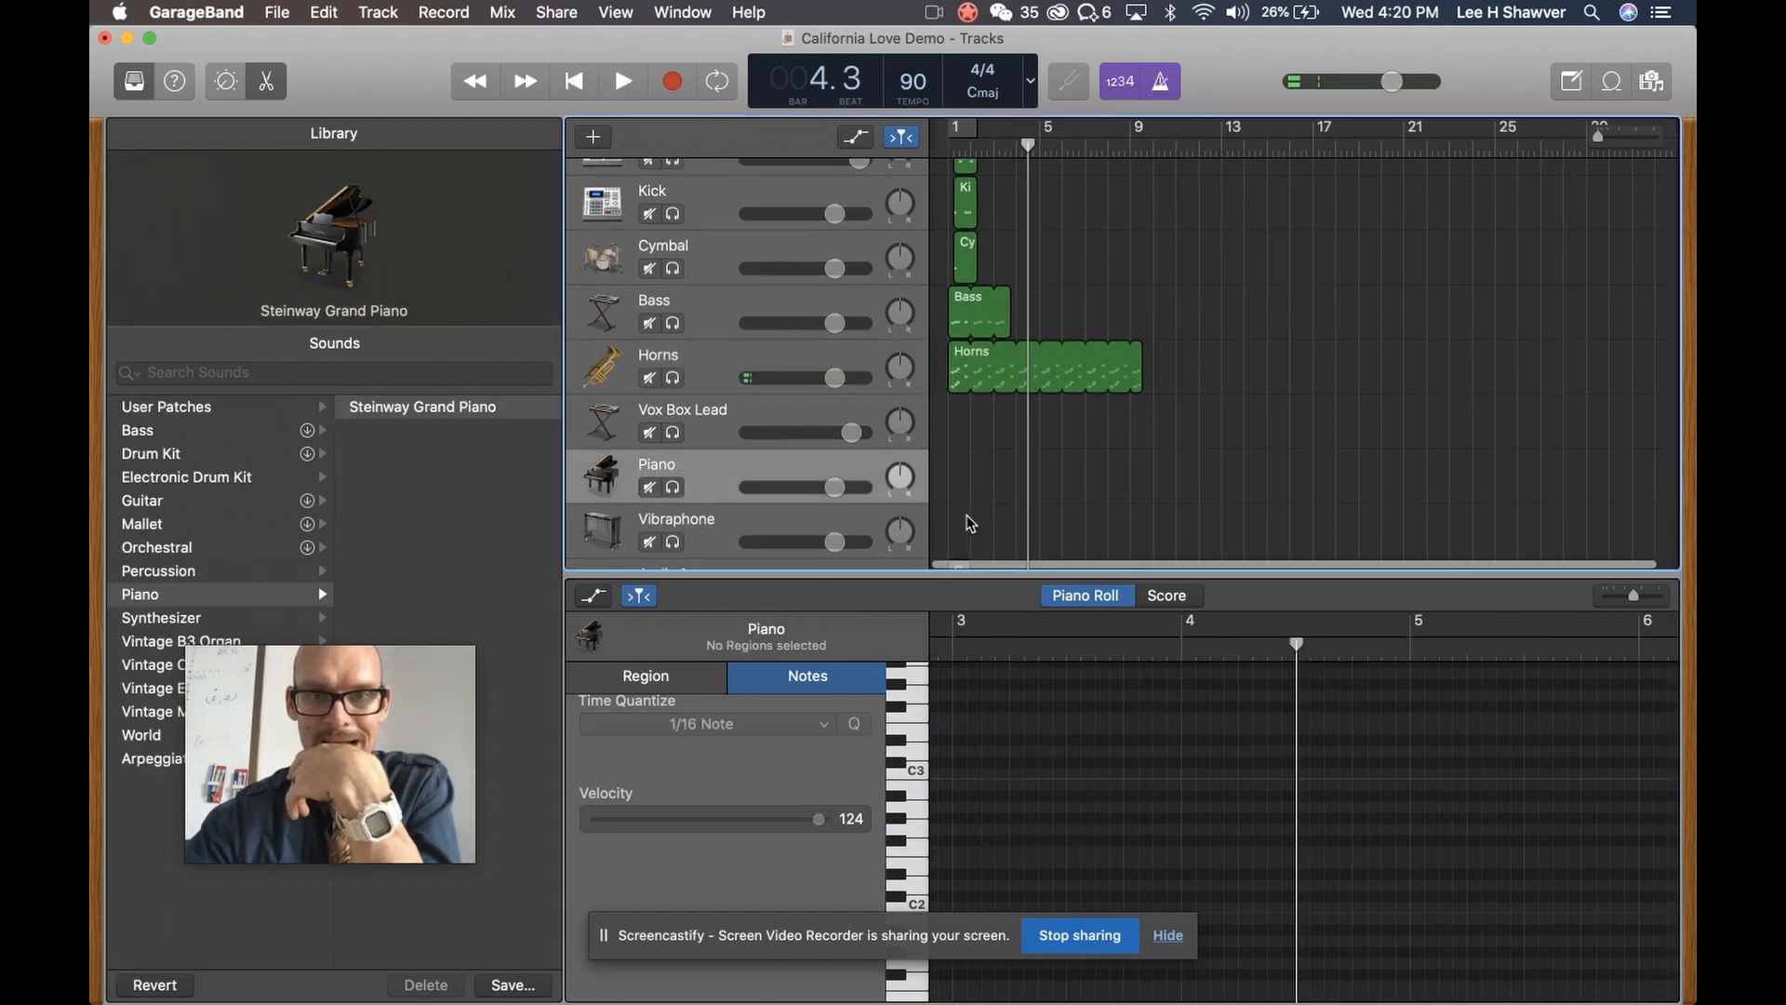
{"action": "left_click", "coordinate": [951, 324]}
{"action": "left_click", "coordinate": [949, 149]}
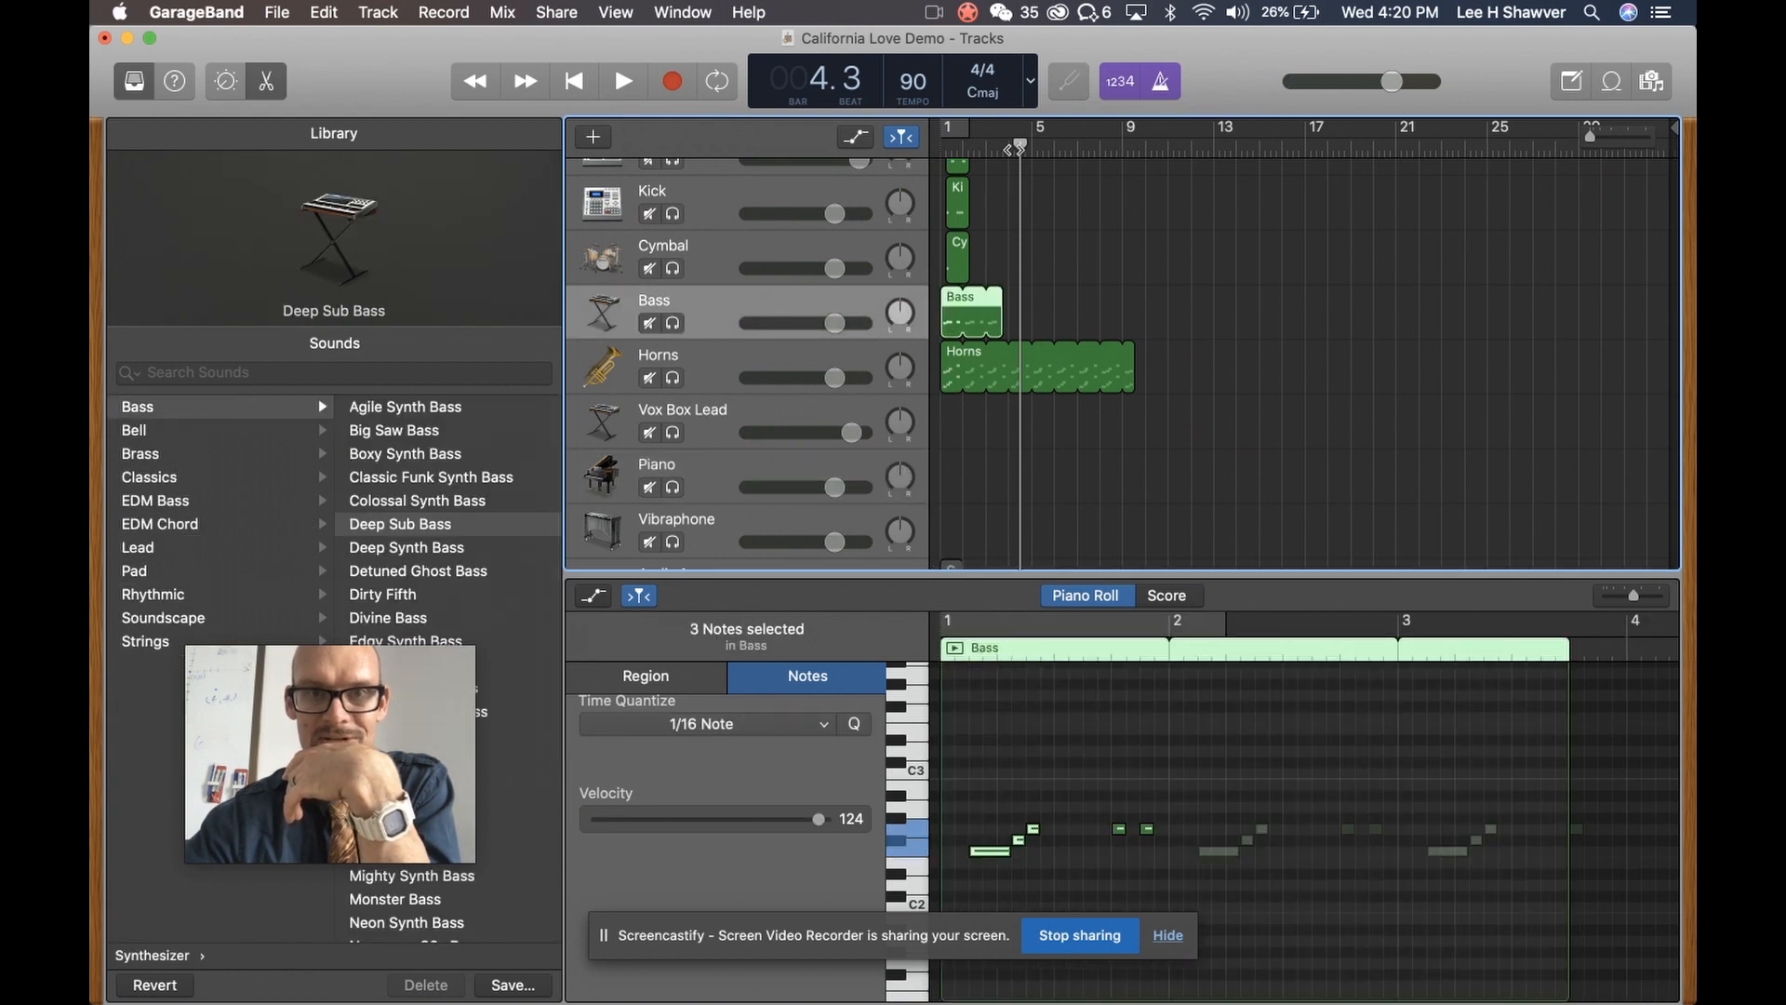
{"action": "left_click", "coordinate": [944, 153]}
{"action": "scroll", "coordinate": [1029, 711], "scroll_direction": "down", "scroll_amount": 4}
{"action": "scroll", "coordinate": [1025, 745], "scroll_direction": "up", "scroll_amount": 1}
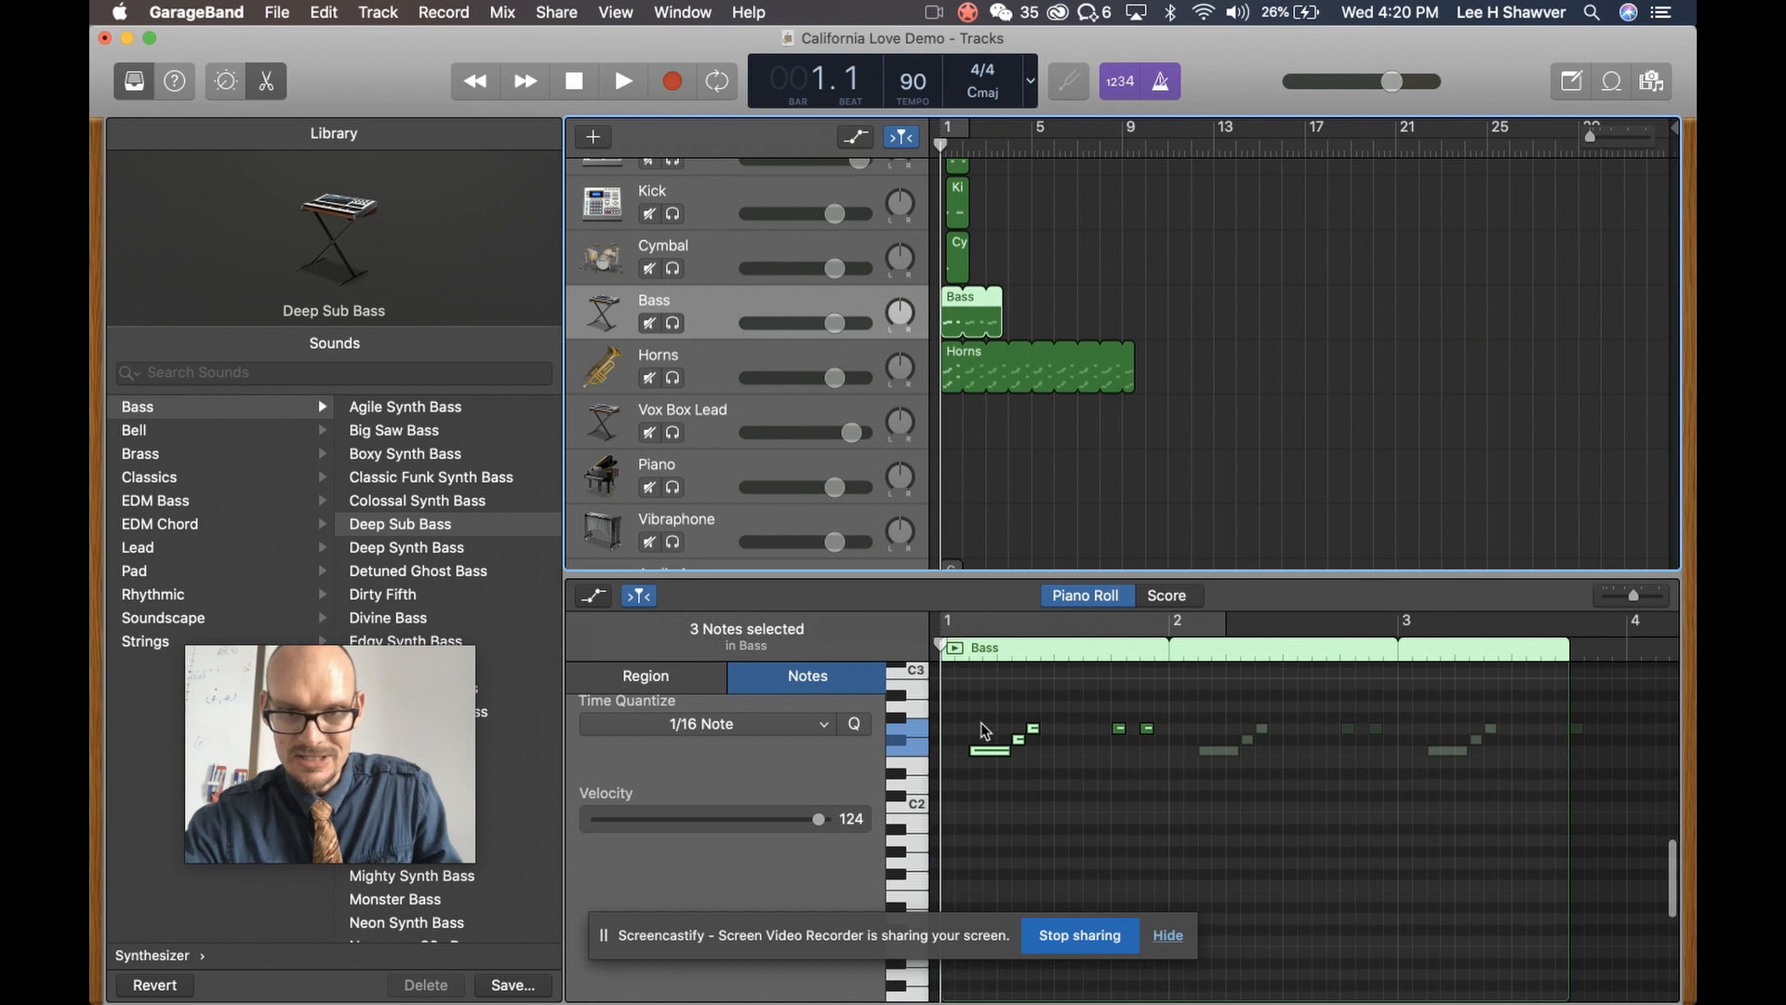
{"action": "left_click_drag", "start_coordinate": [967, 710], "coordinate": [1081, 787]}
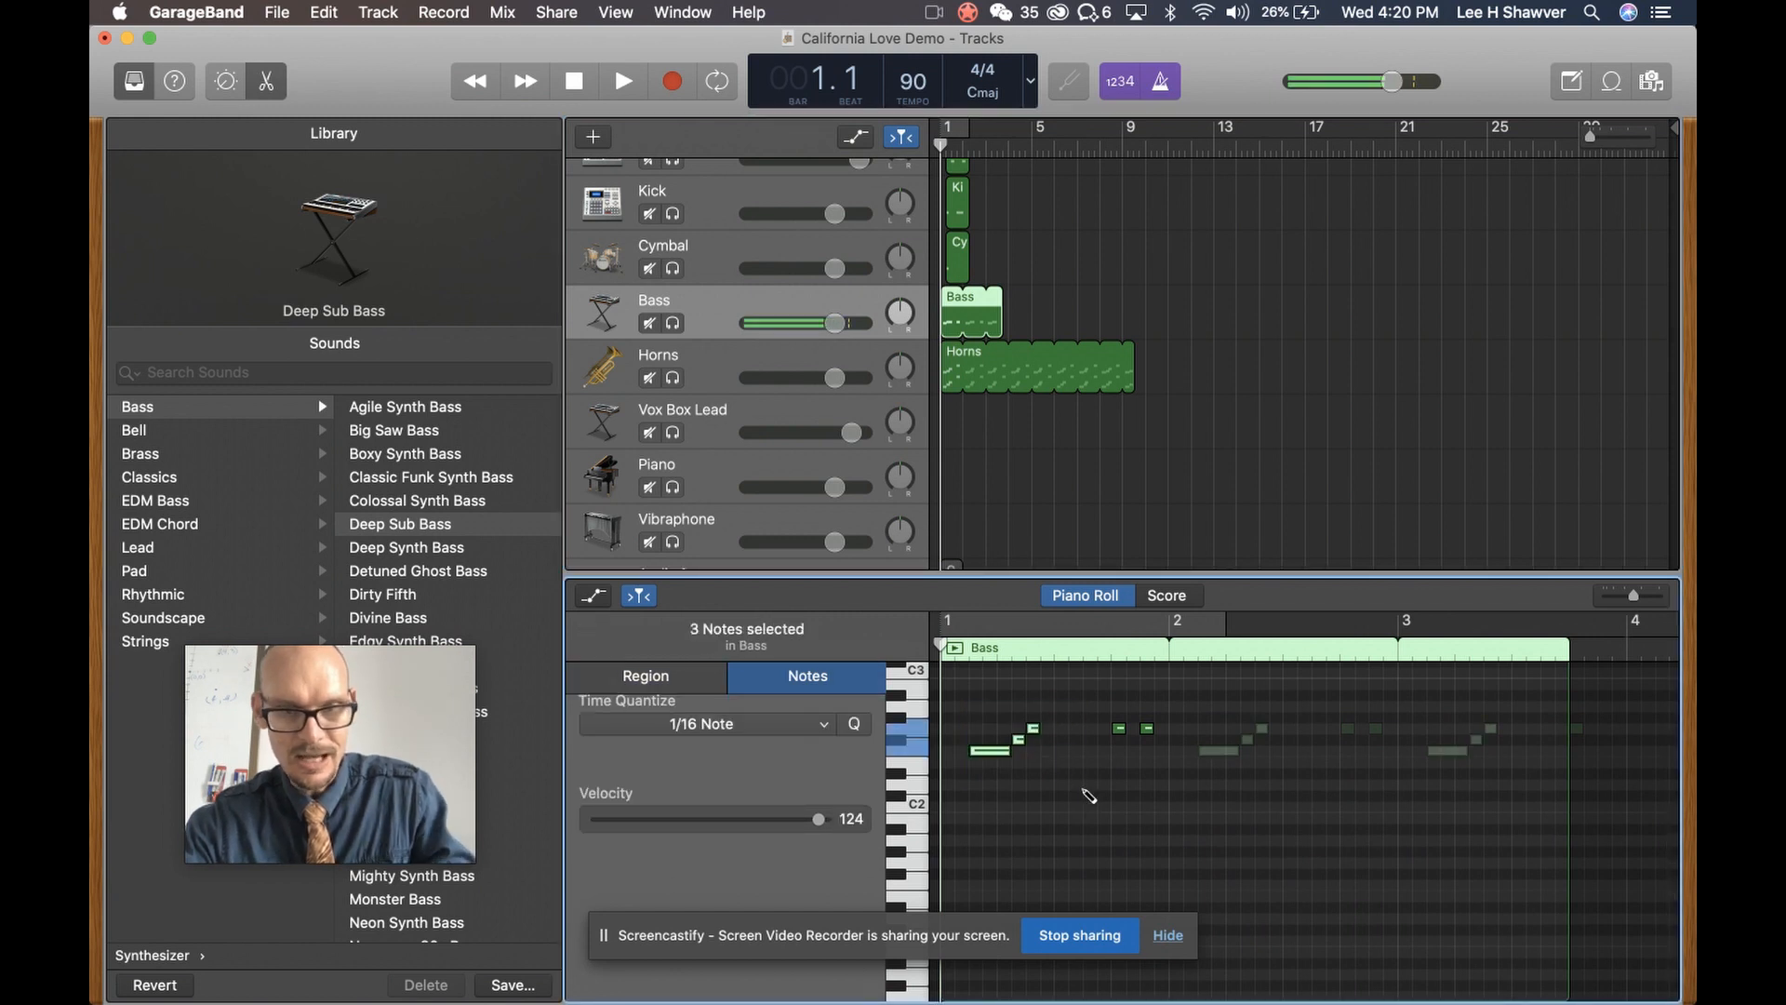
{"action": "key", "text": "super+c"}
Paste the three bass notes at the very start of the Piano track, play them, and undo the paste
{"action": "left_click", "coordinate": [963, 477]}
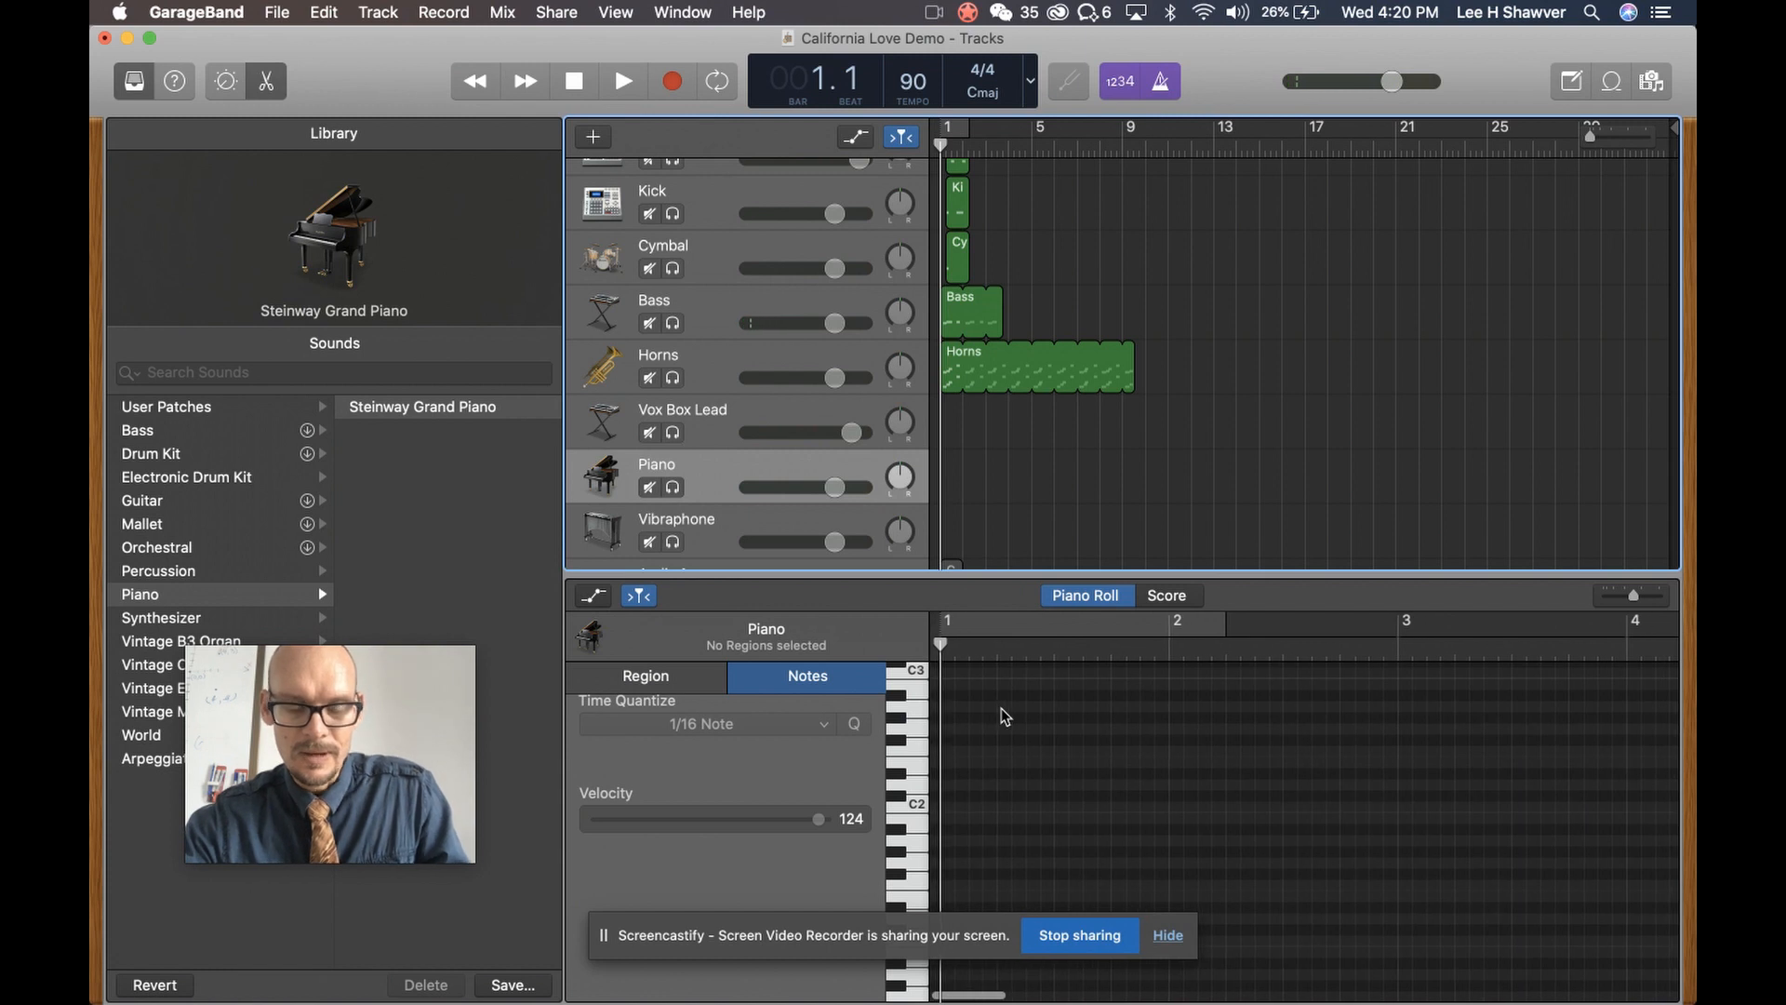
{"action": "key", "text": "super+v"}
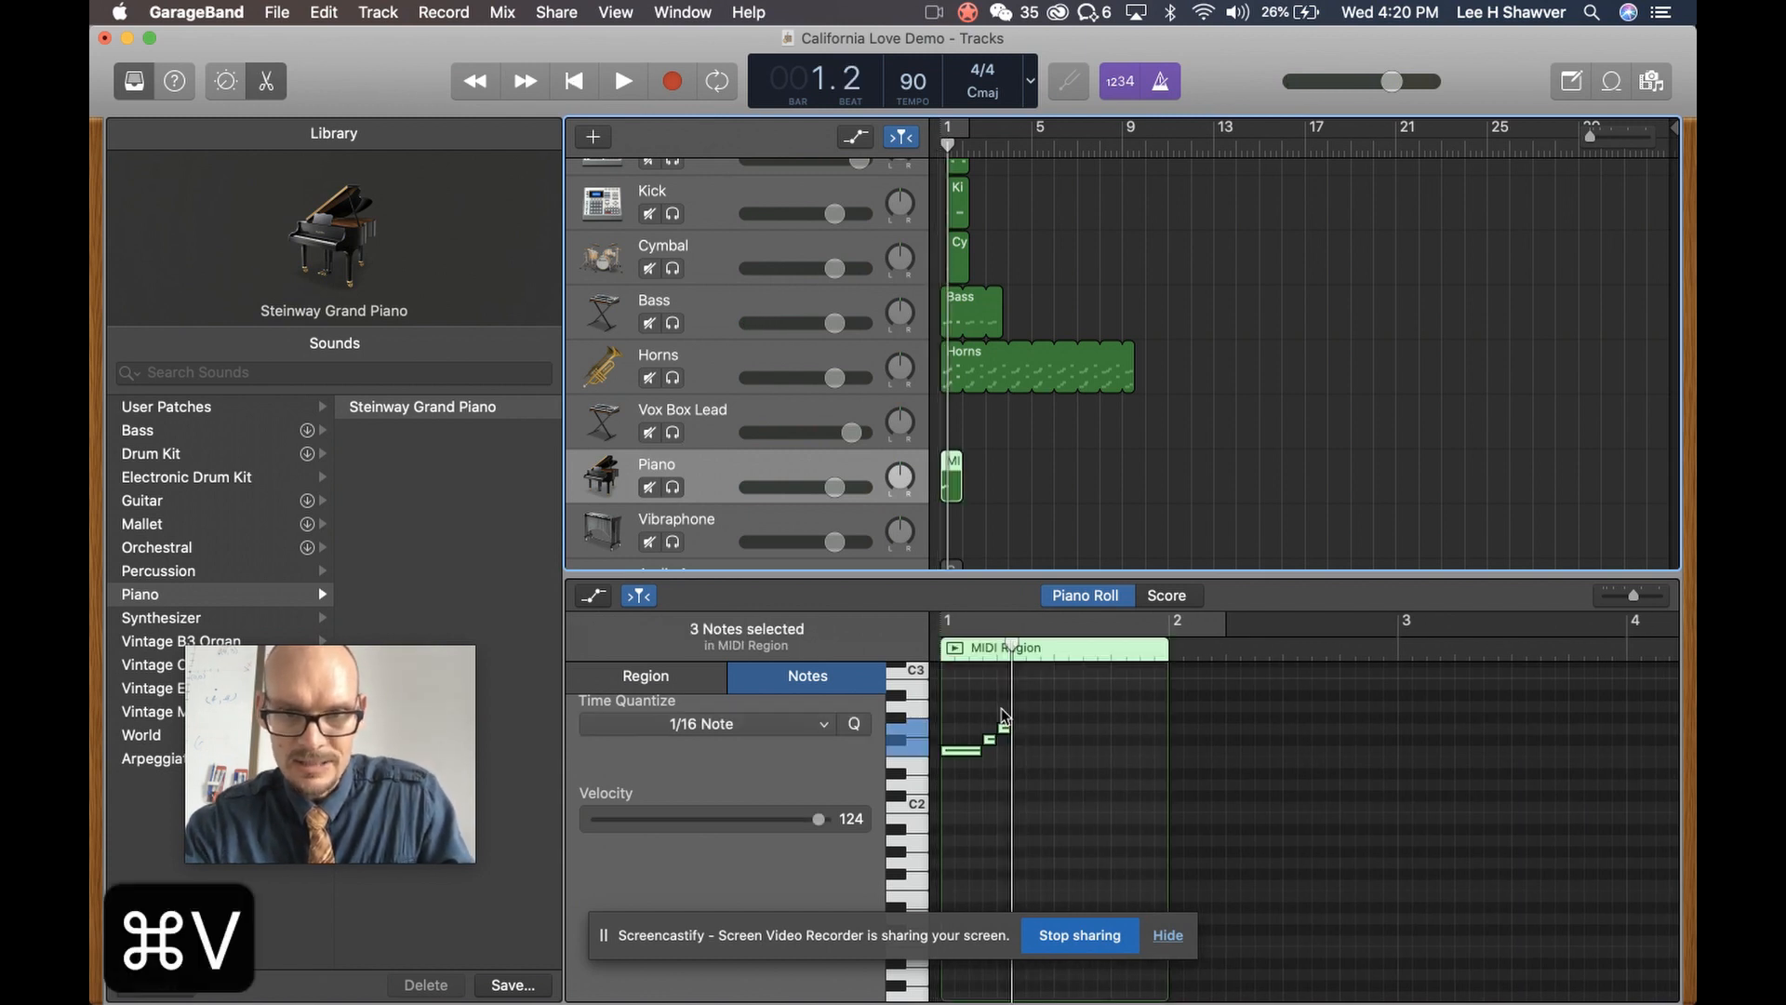
{"action": "key", "text": "Return"}
{"action": "key", "text": "space"}
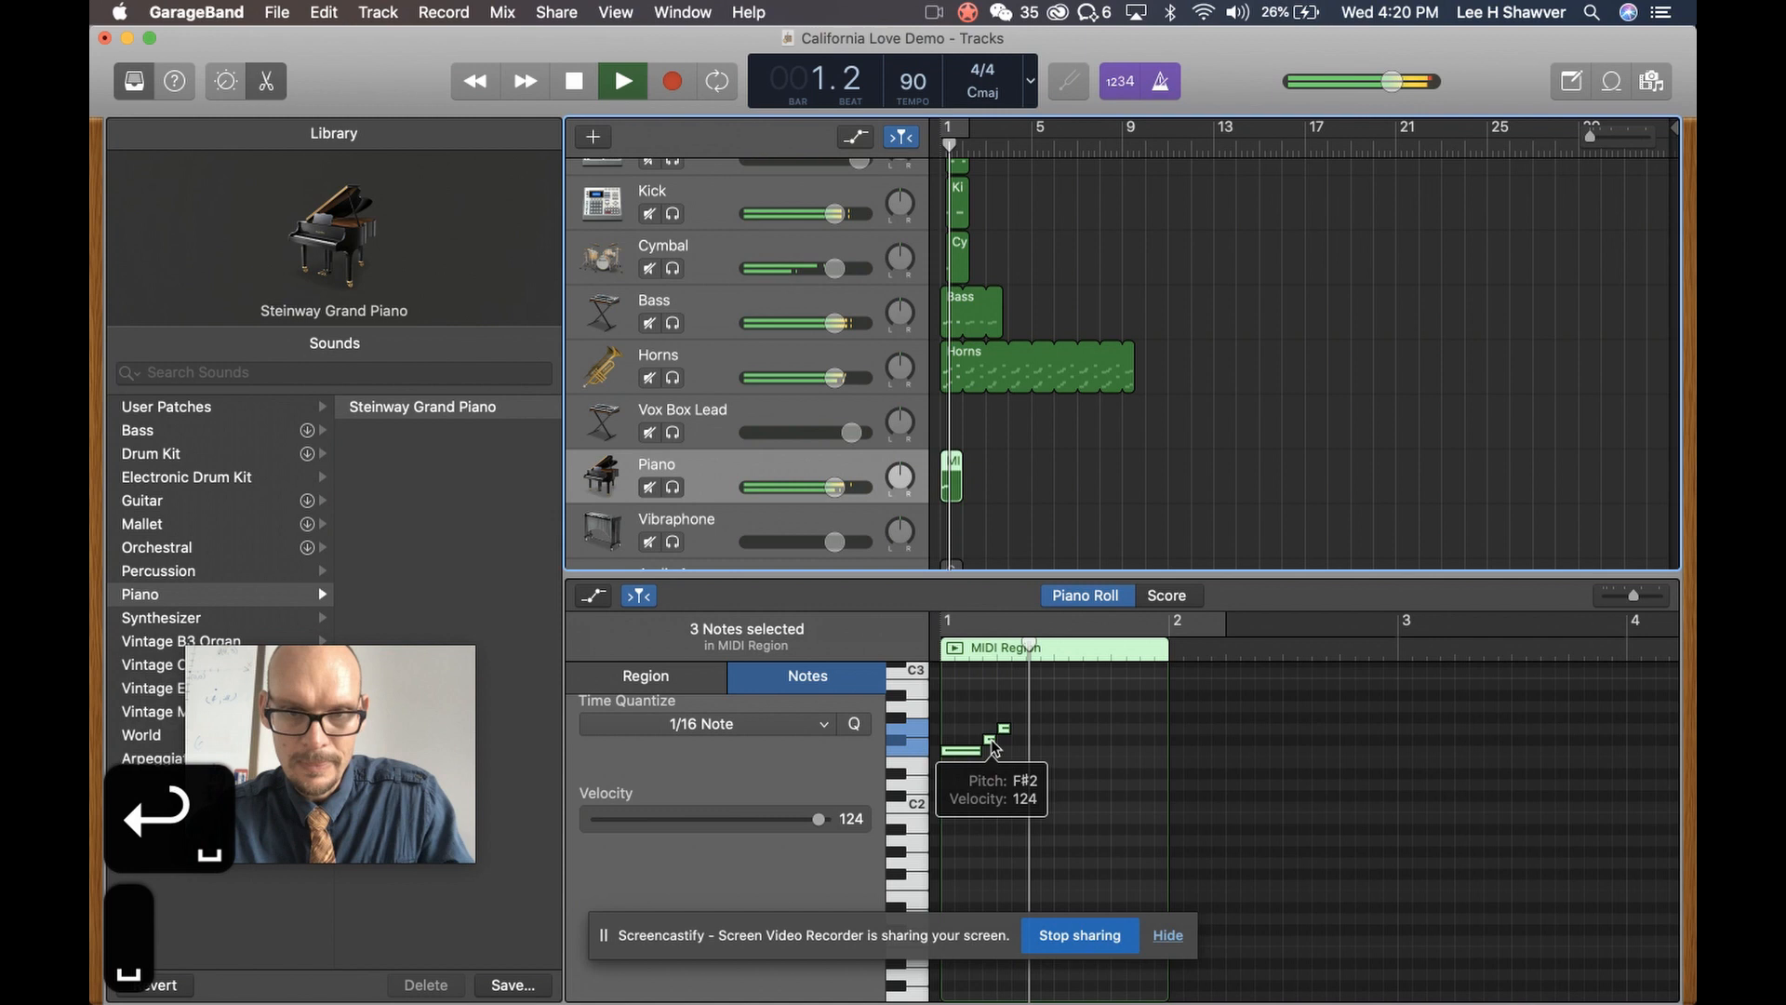
{"action": "key", "text": "space"}
{"action": "key", "text": "super+z"}
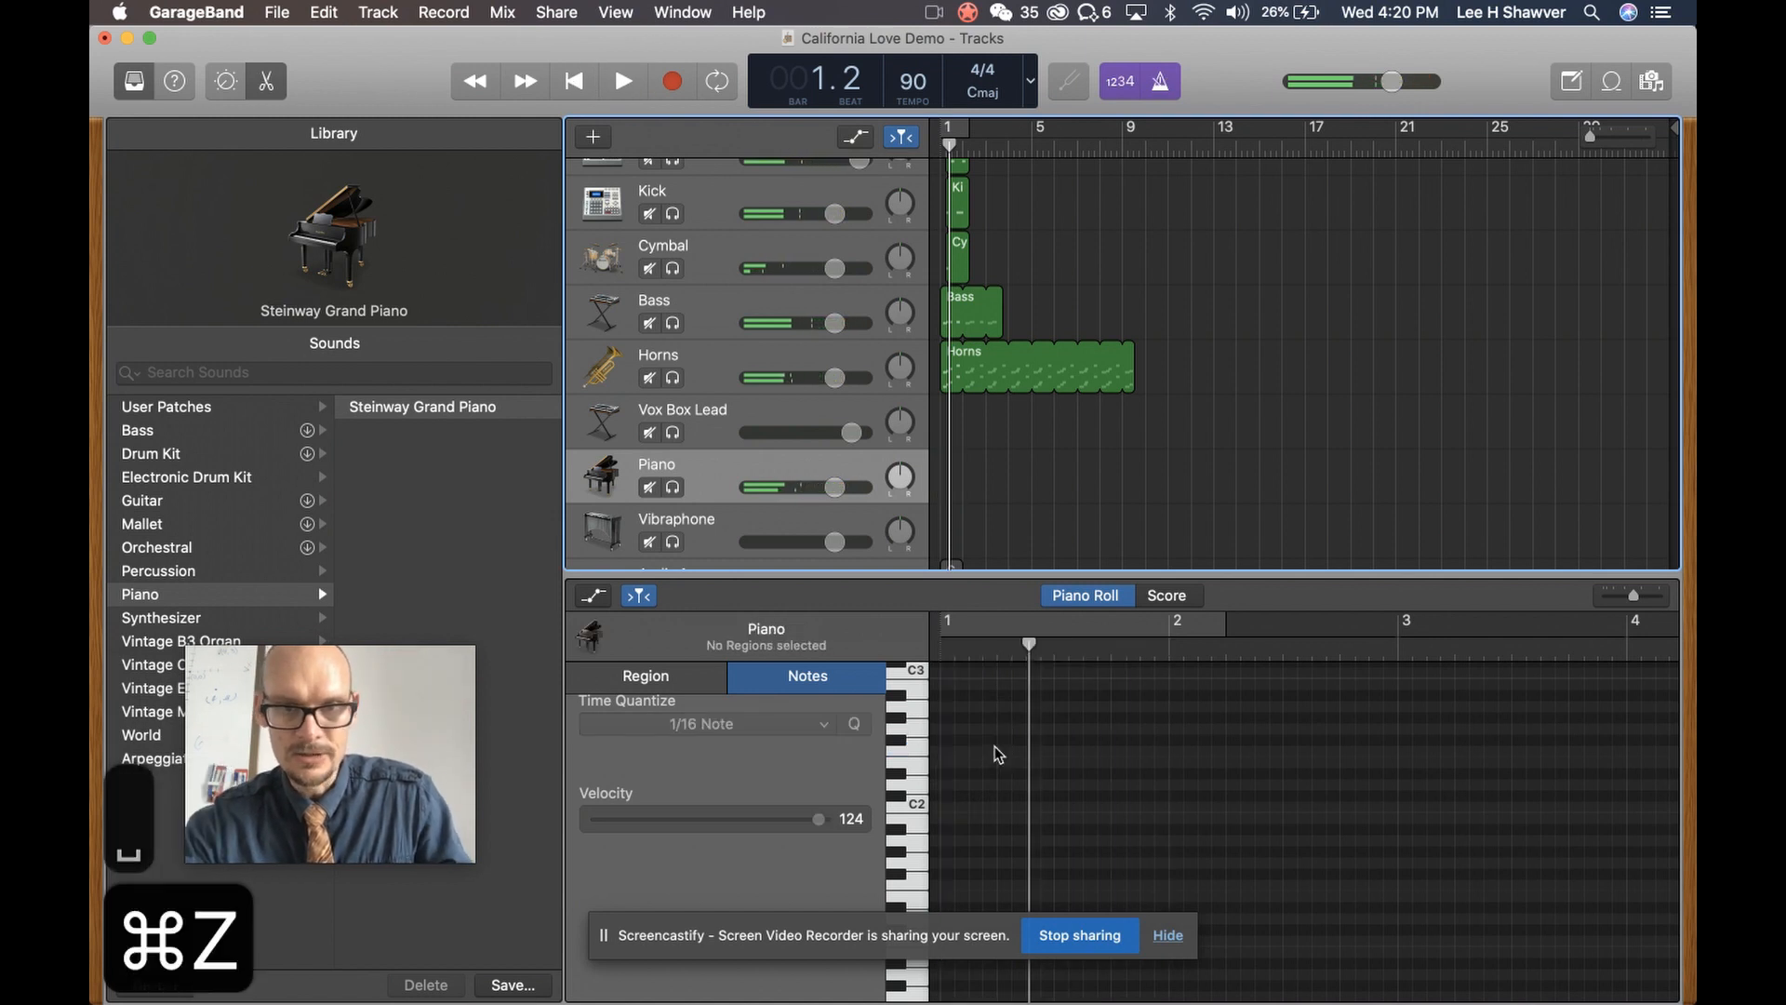
Align the playhead with the first Bass note, paste the three notes there on the Piano track, and play from the start
{"action": "left_click", "coordinate": [697, 314]}
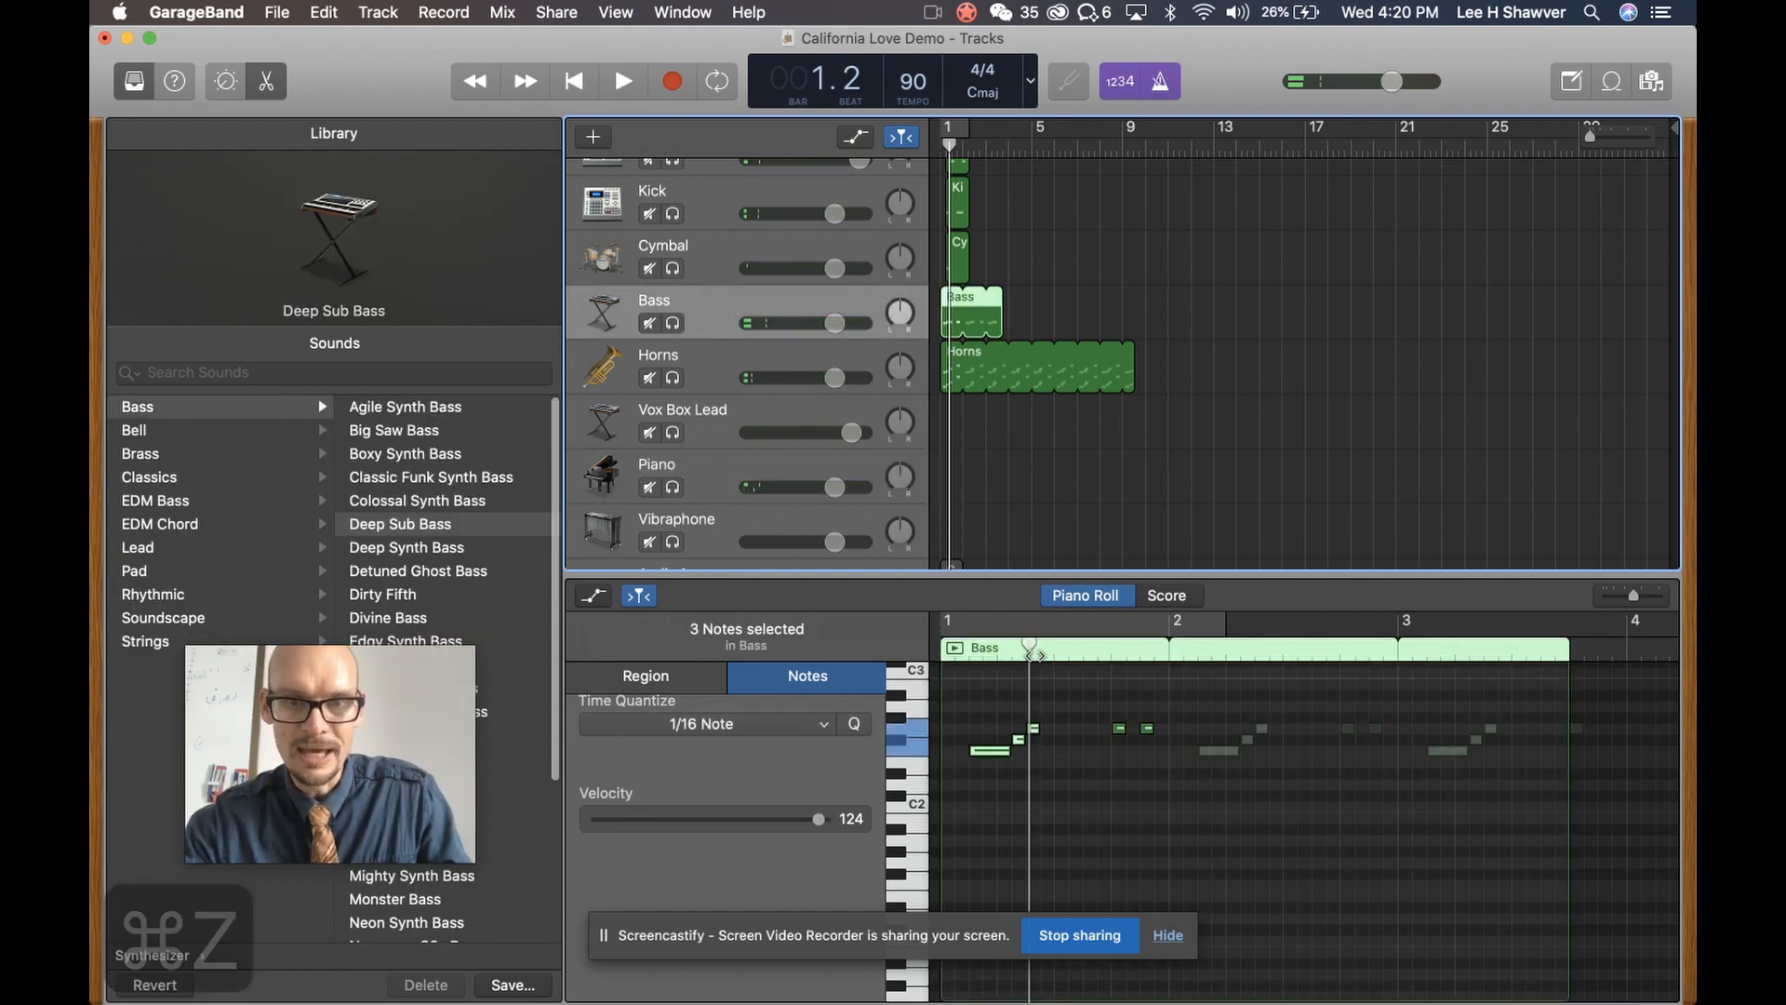
{"action": "left_click_drag", "start_coordinate": [1031, 648], "coordinate": [1231, 667]}
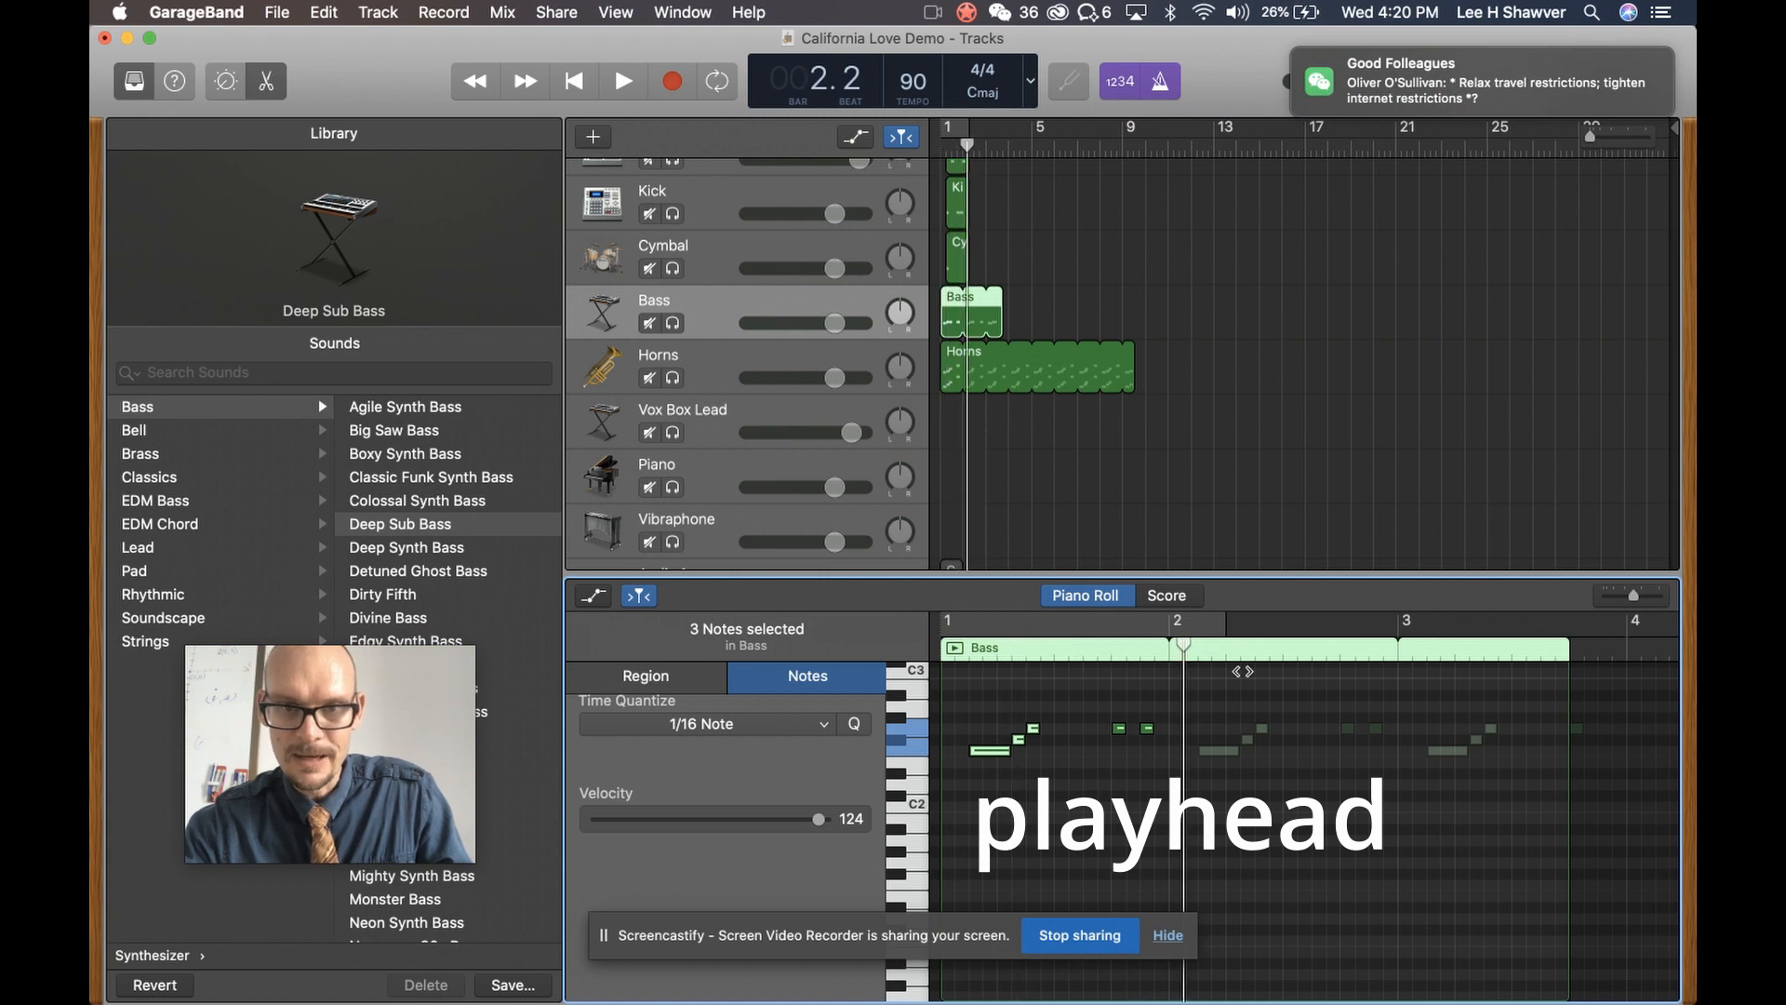
{"action": "left_click_drag", "start_coordinate": [969, 147], "coordinate": [930, 159]}
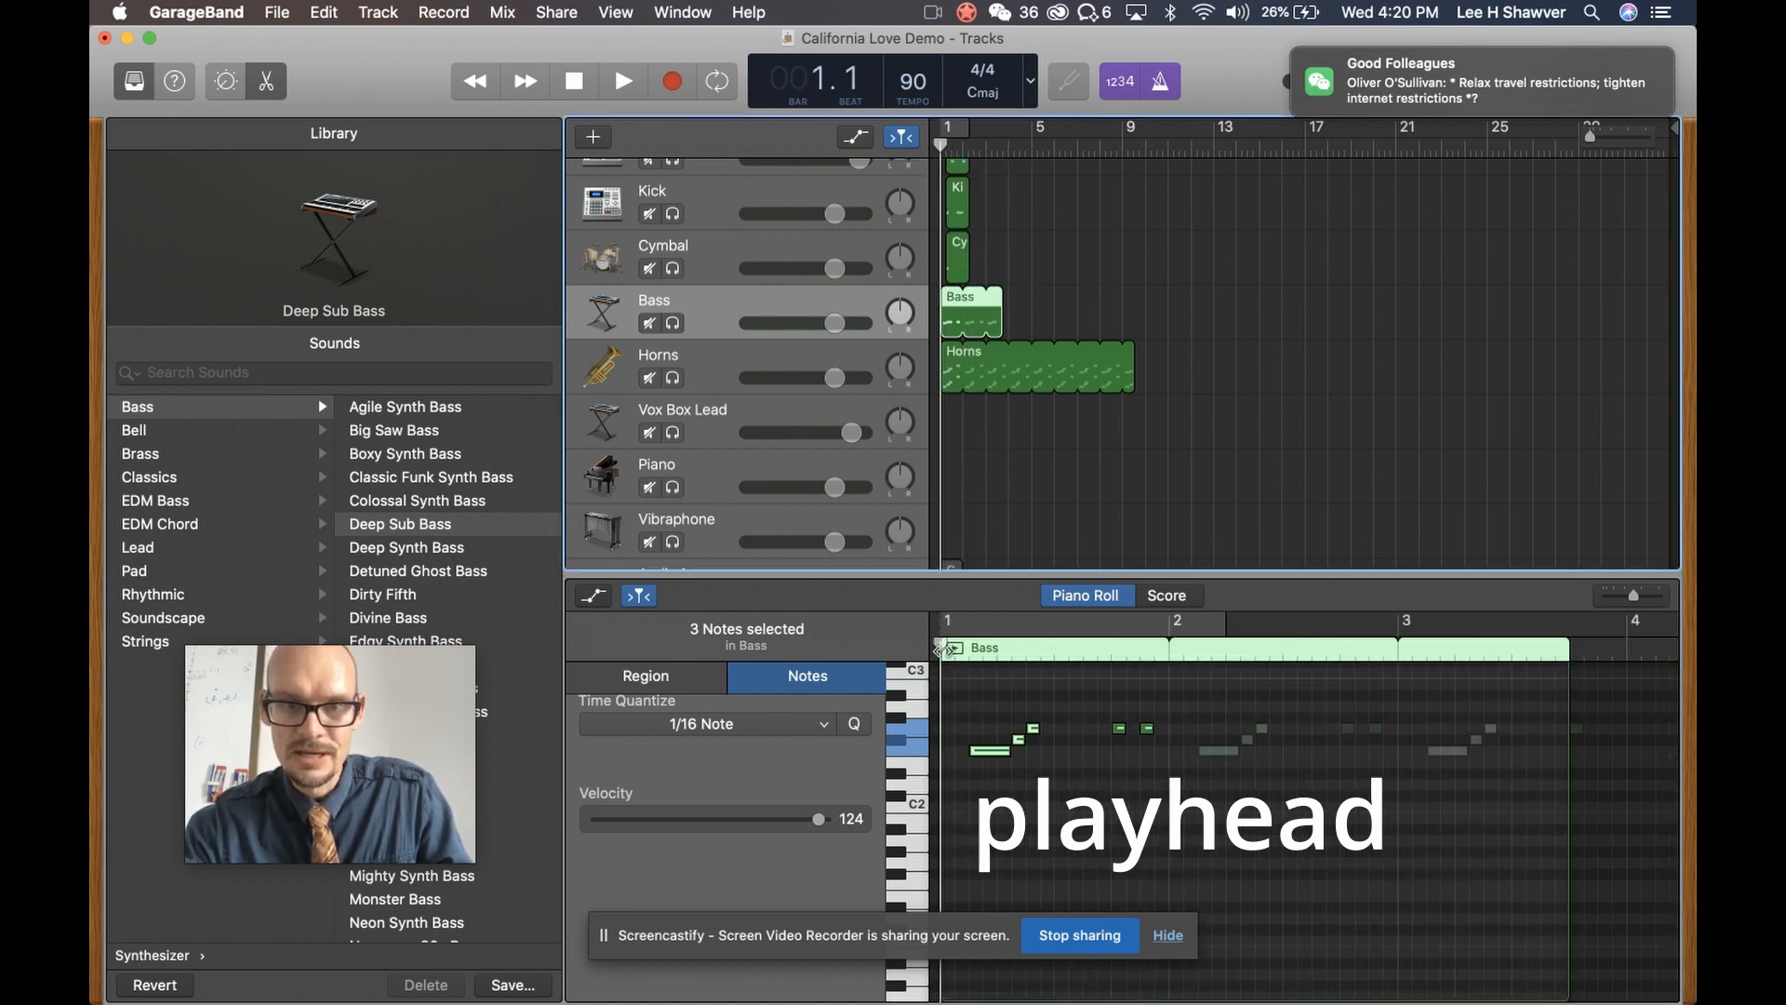
{"action": "left_click_drag", "start_coordinate": [942, 645], "coordinate": [970, 646]}
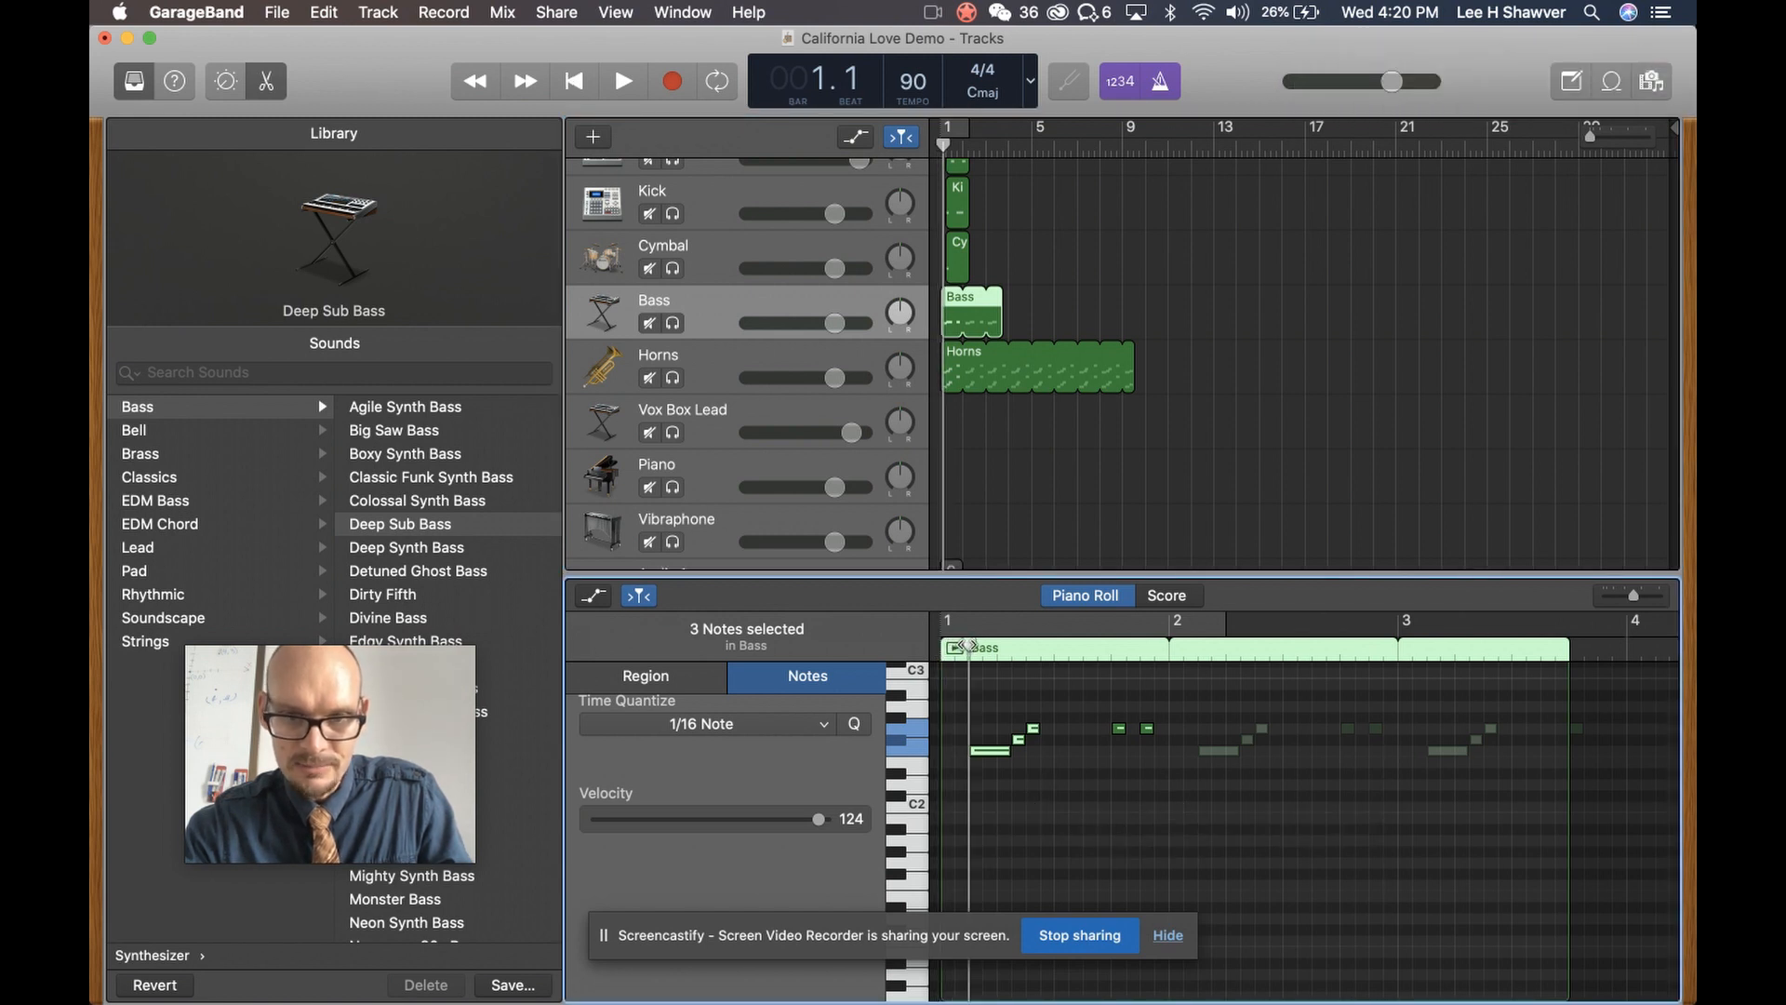
{"action": "left_click", "coordinate": [703, 473]}
{"action": "key", "text": "super+v"}
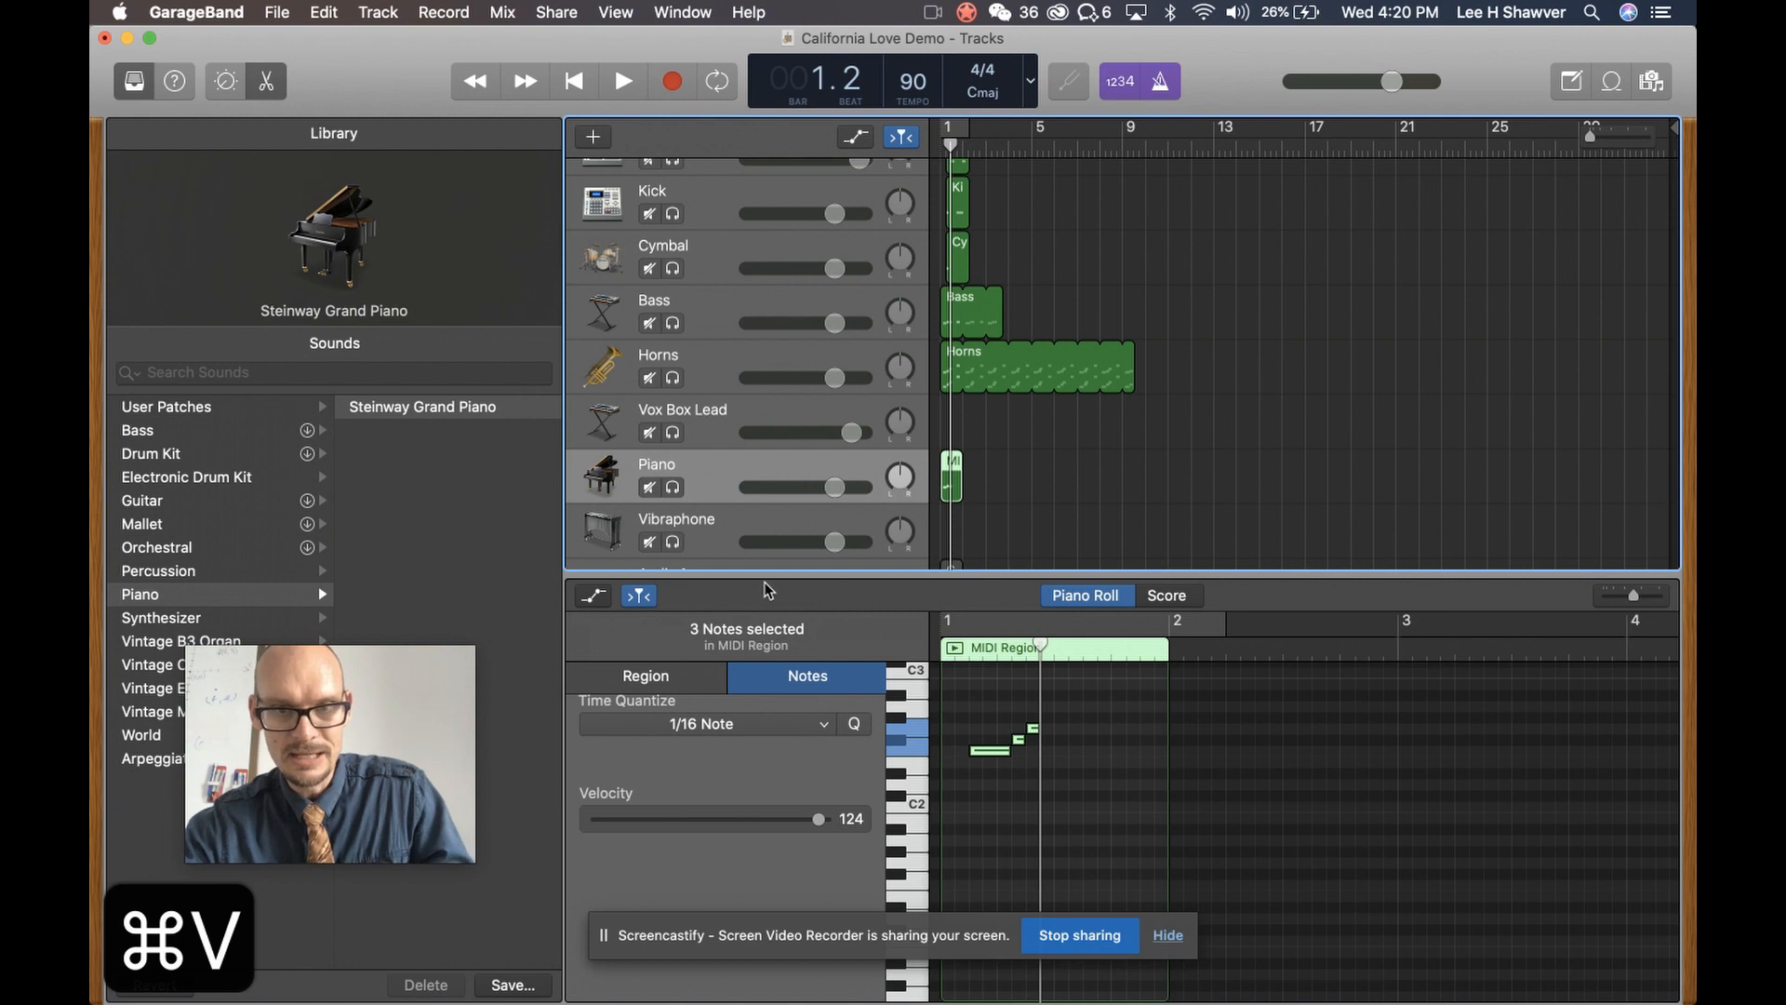
{"action": "left_click", "coordinate": [996, 754]}
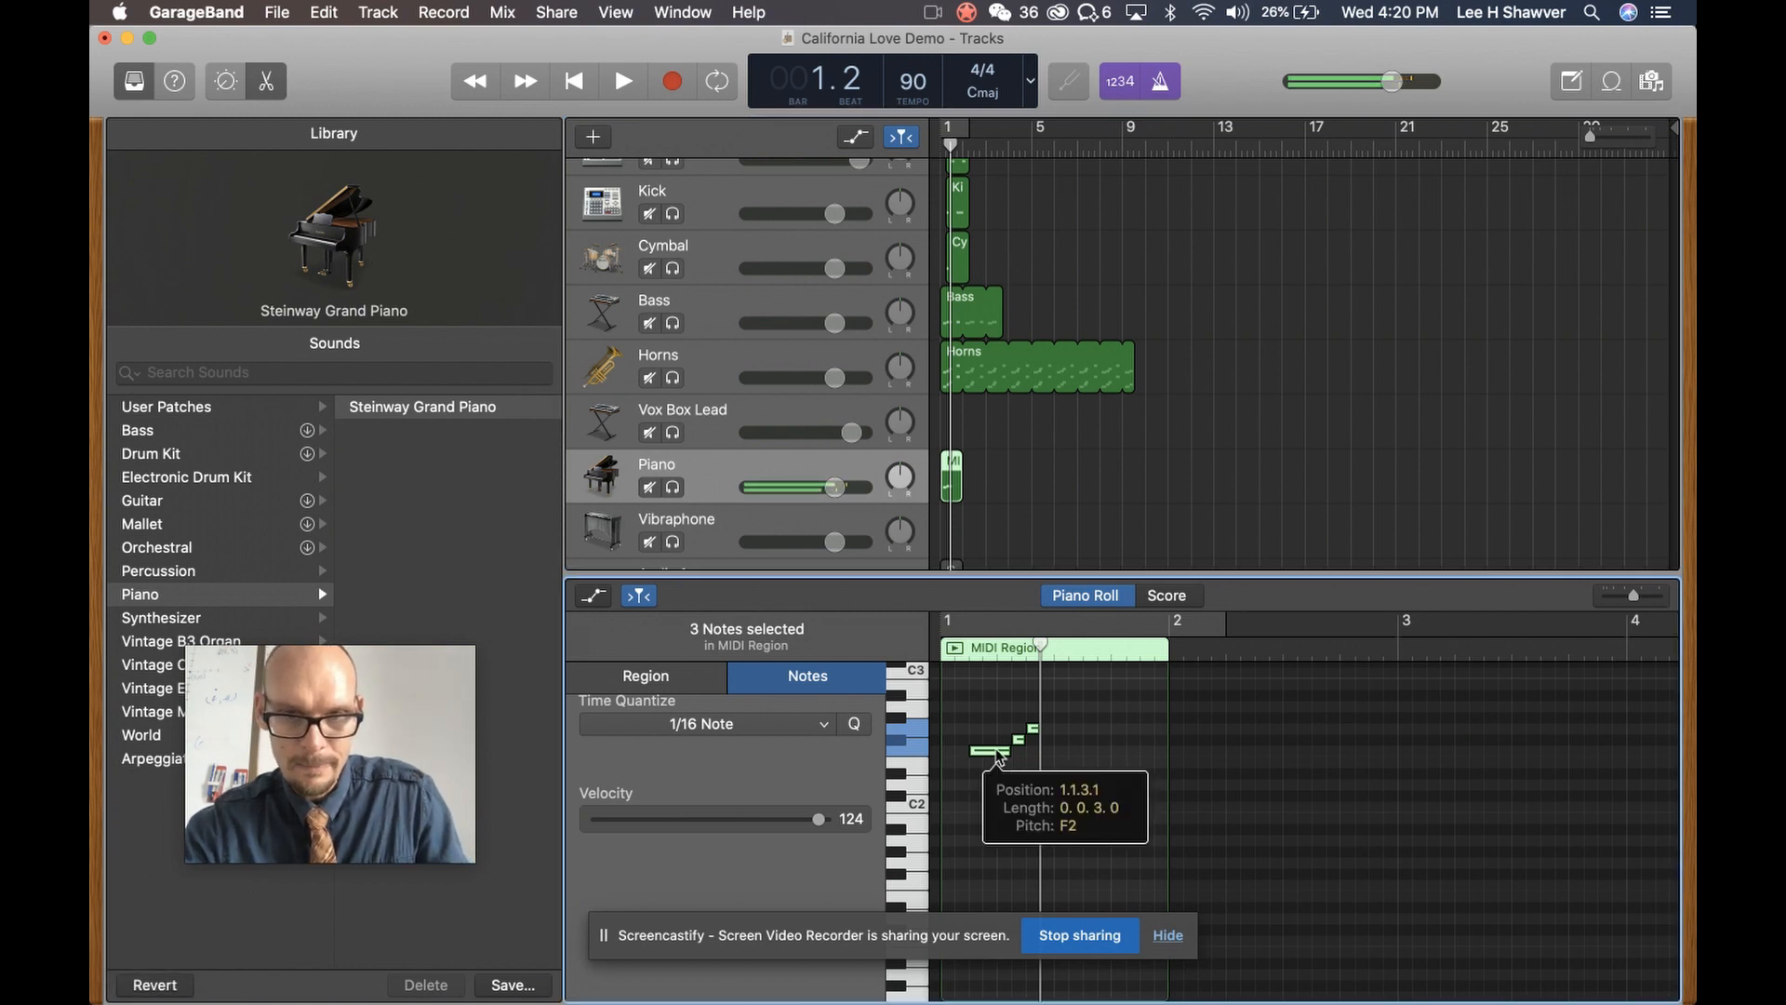
{"action": "key", "text": "Return"}
{"action": "key", "text": "space"}
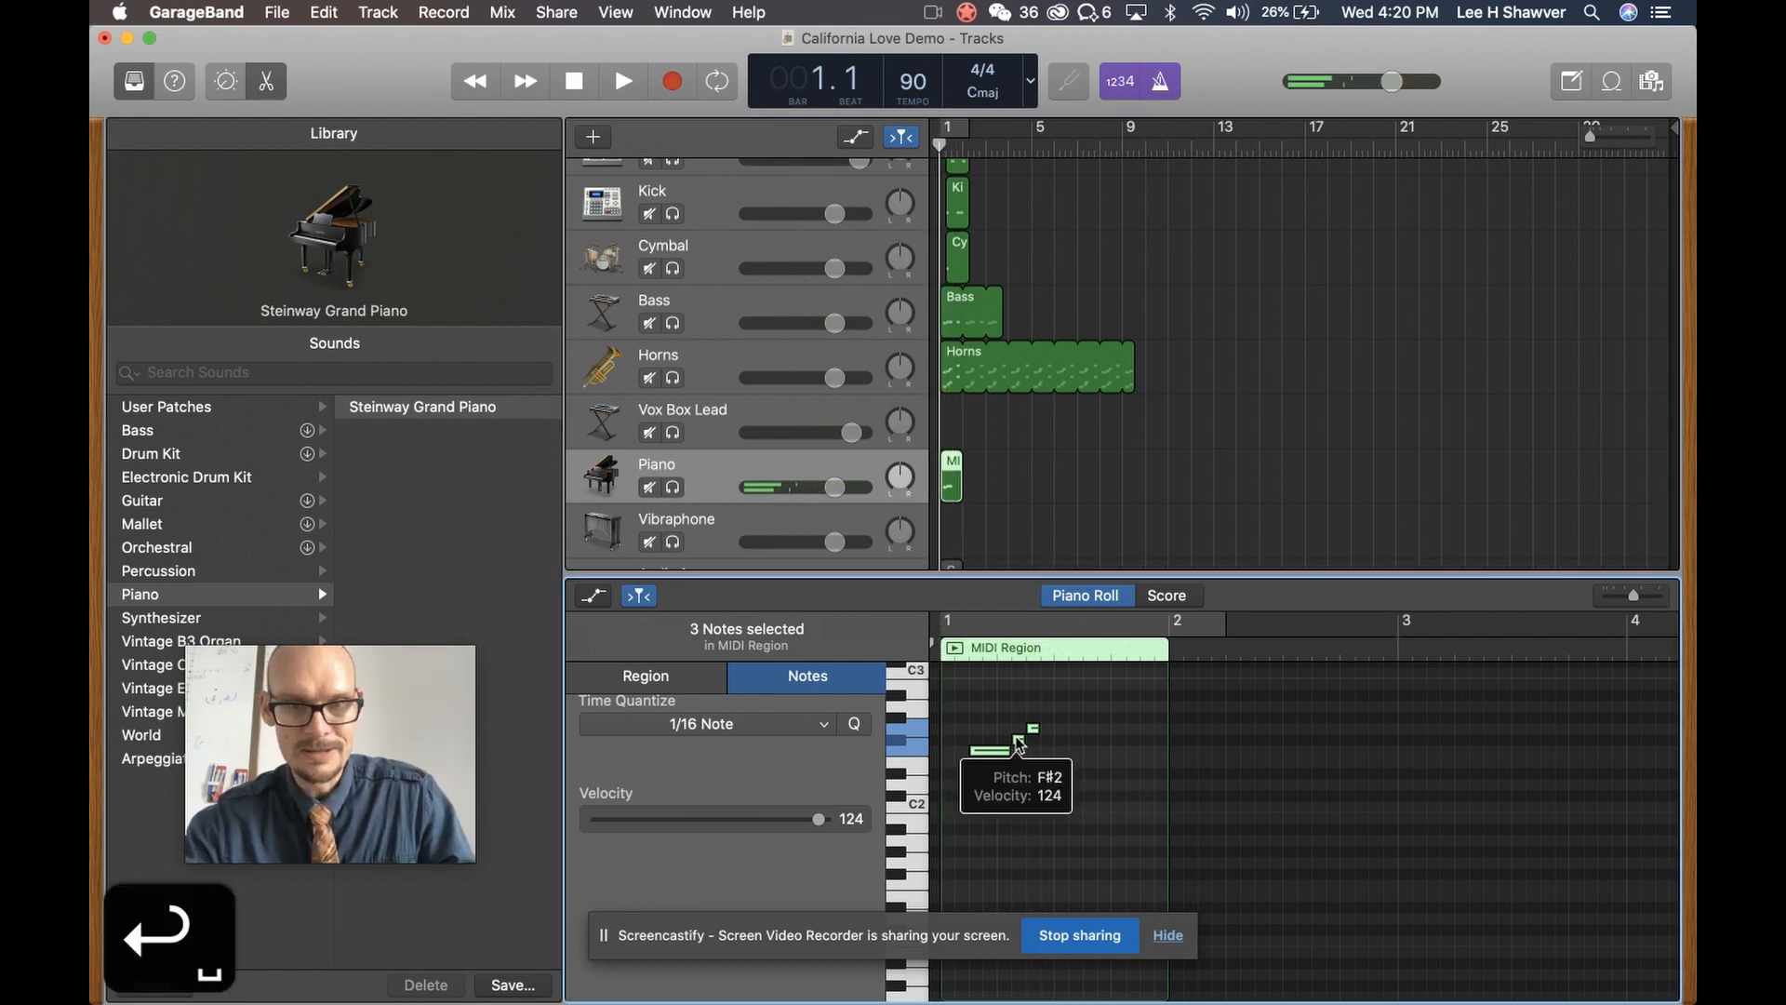
{"action": "key", "text": "space"}
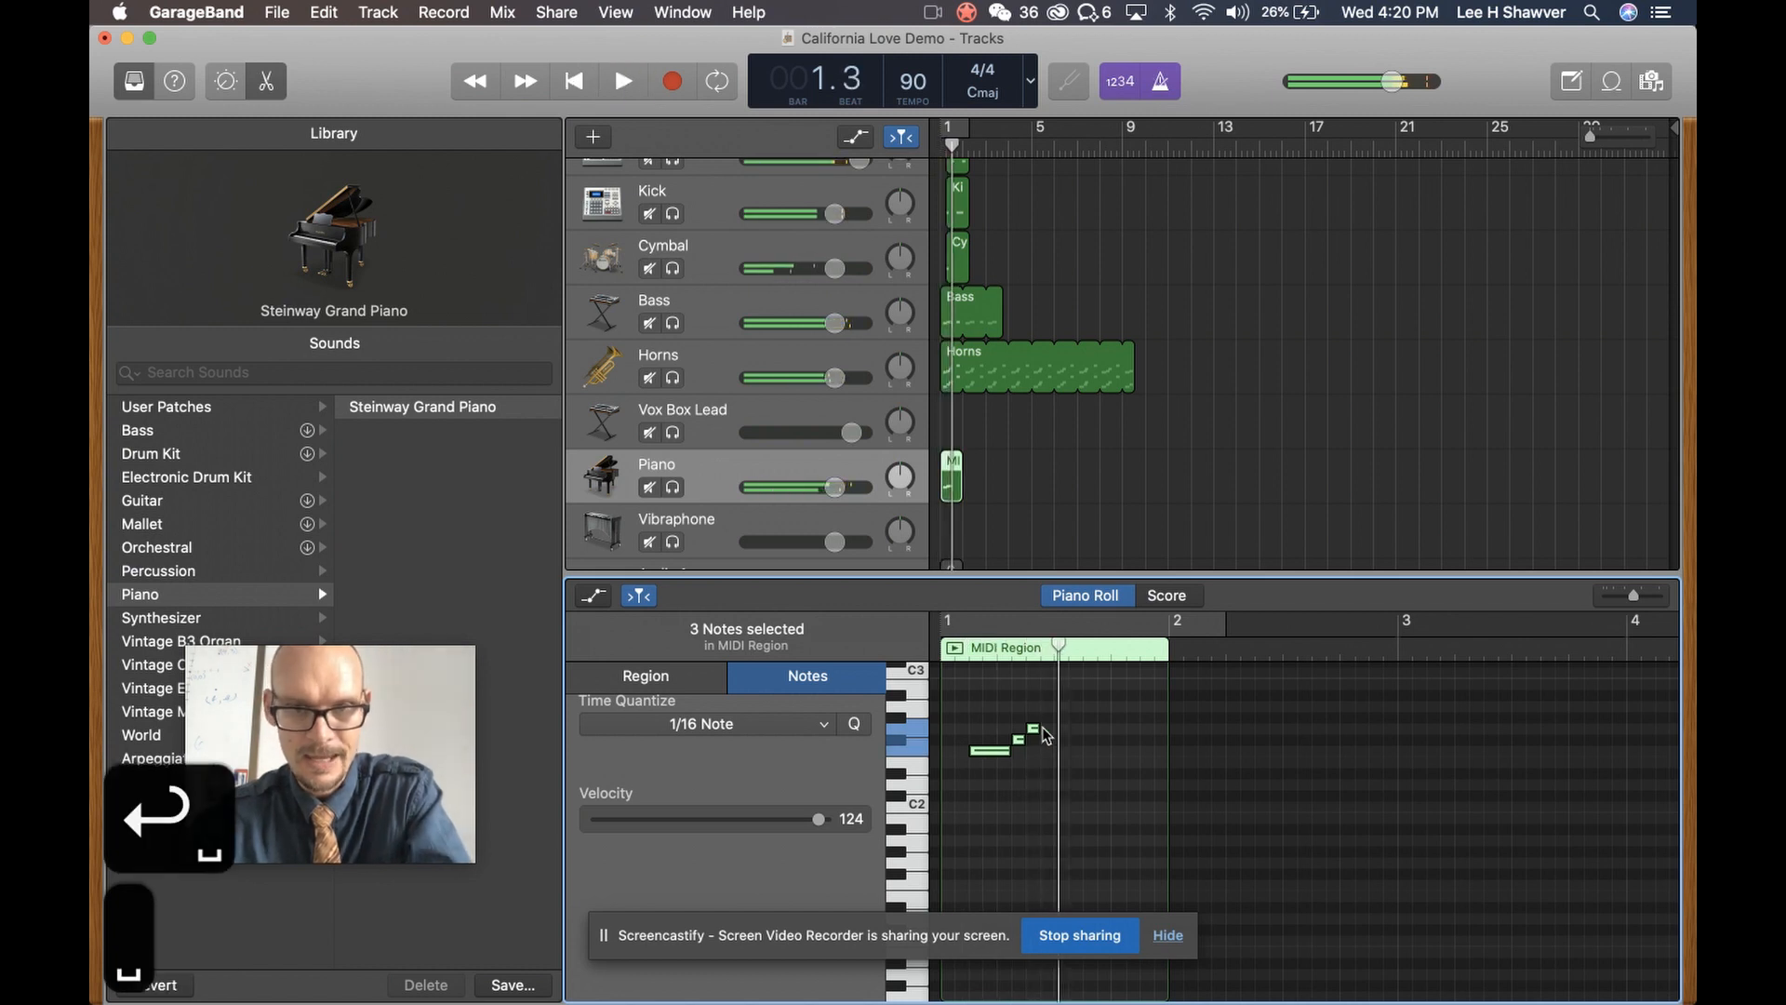
{"action": "key", "text": "space"}
Try adding a second G2 note after the piano riff's third note, and undo it
{"action": "left_click", "coordinate": [1061, 730], "text": "super"}
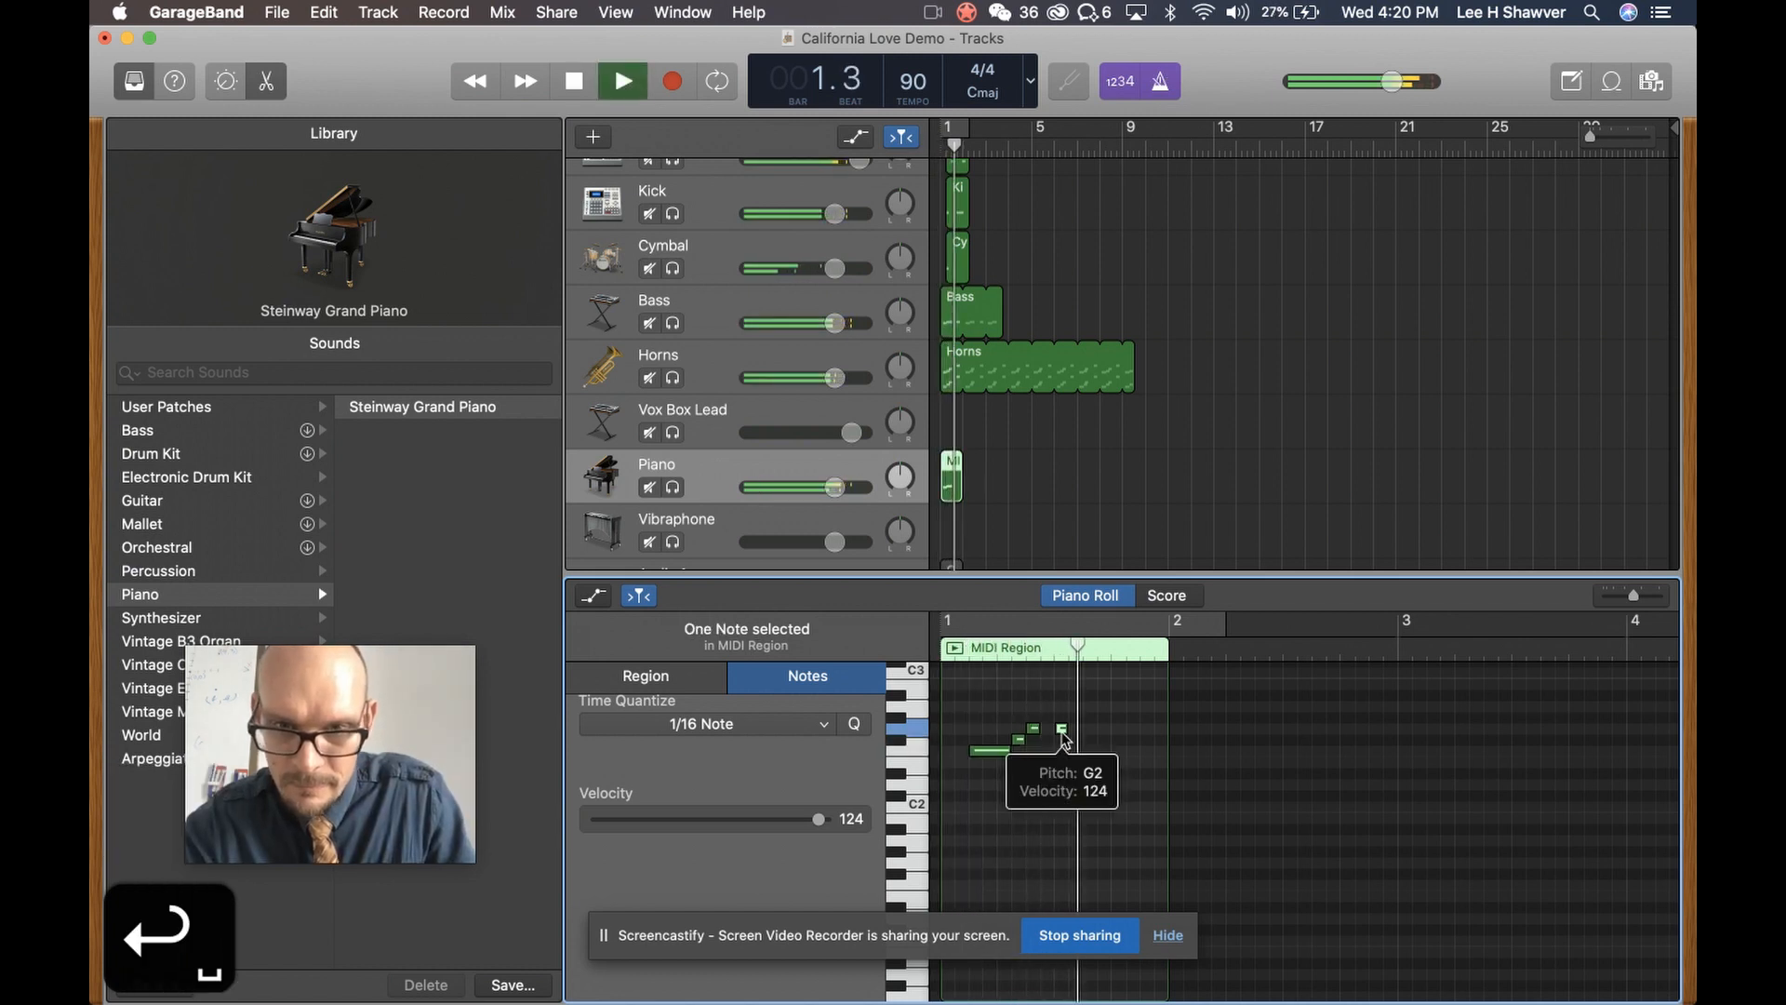
{"action": "key", "text": "space"}
{"action": "left_click", "coordinate": [1034, 729], "text": "shift"}
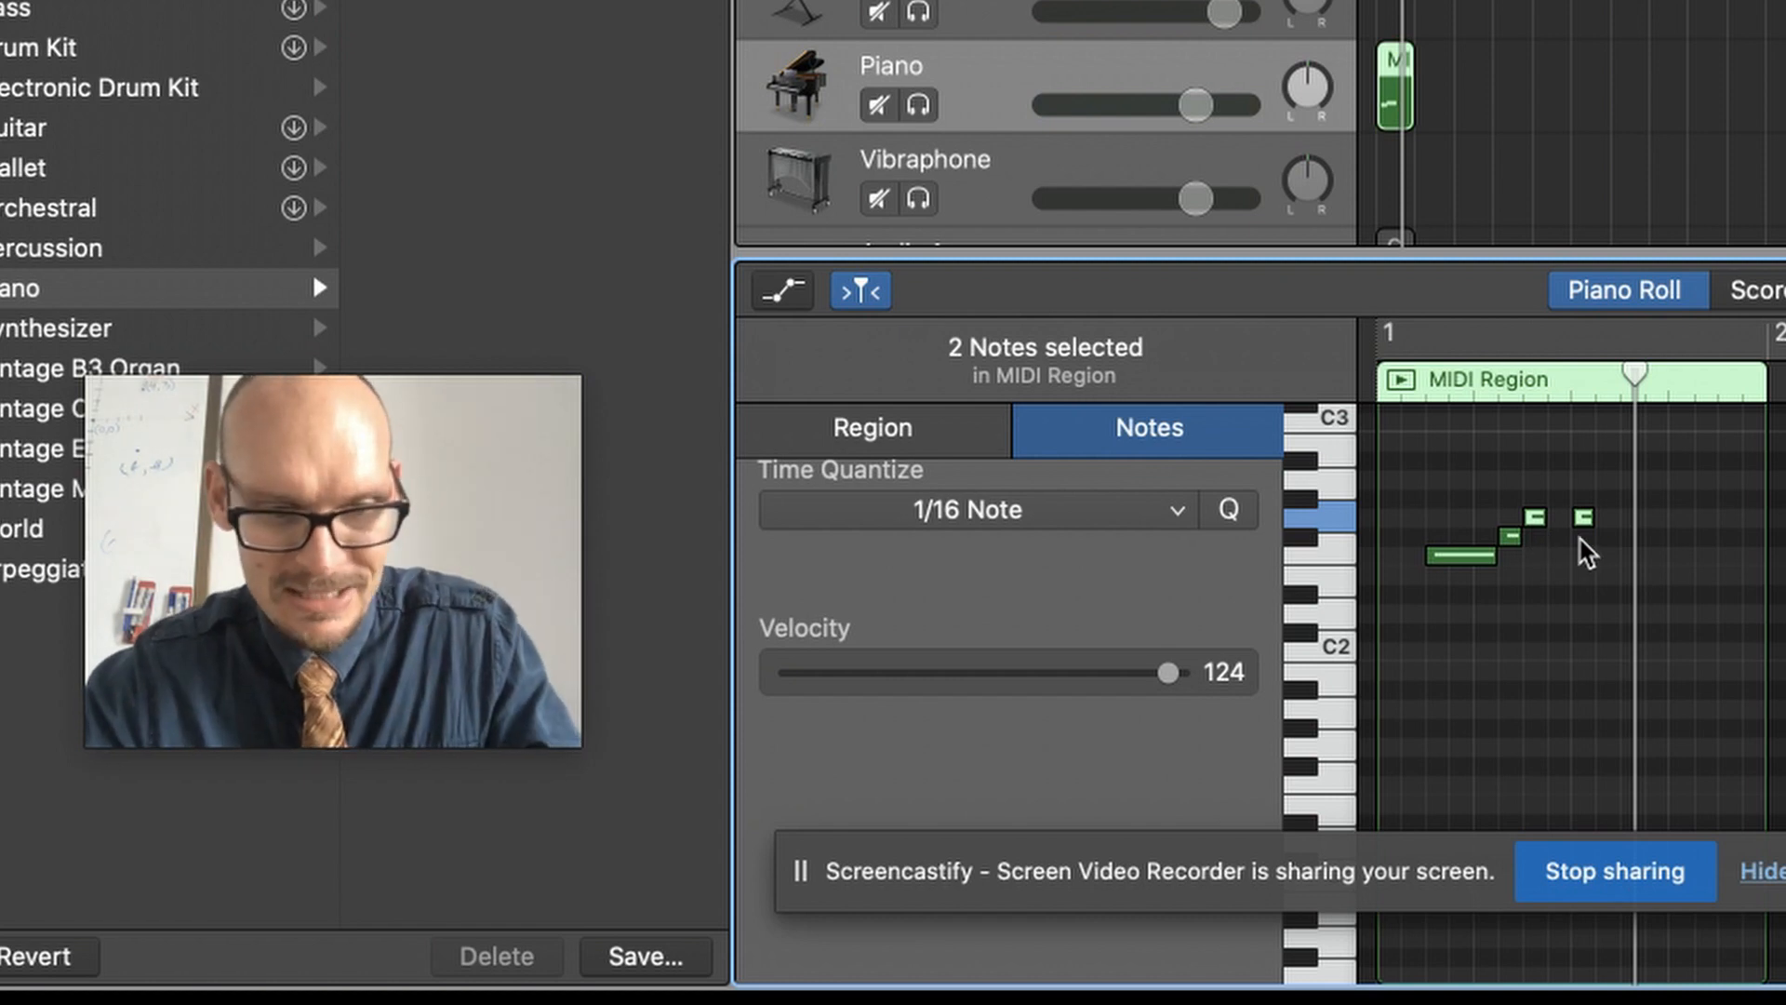
{"action": "key", "text": "super+z"}
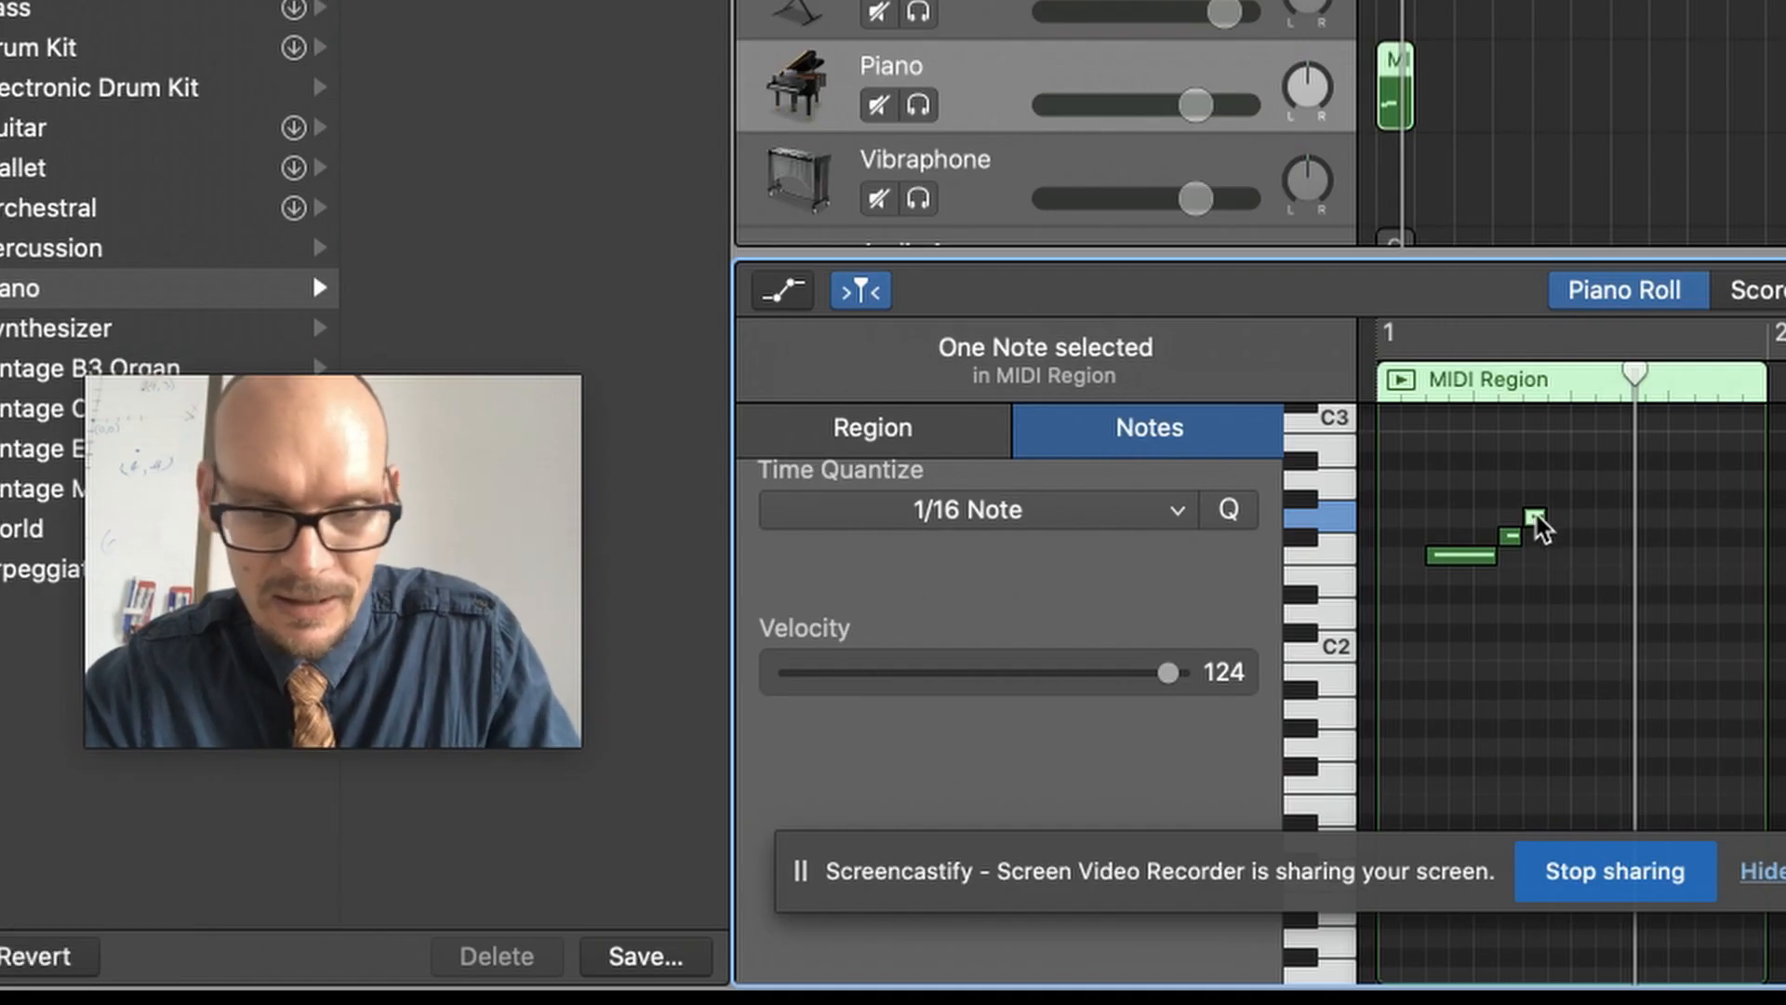
Duplicate the piano riff's G2 note into four evenly spaced repeats and play the riff from the start
{"action": "left_click_drag", "start_coordinate": [1537, 519], "coordinate": [1587, 521]}
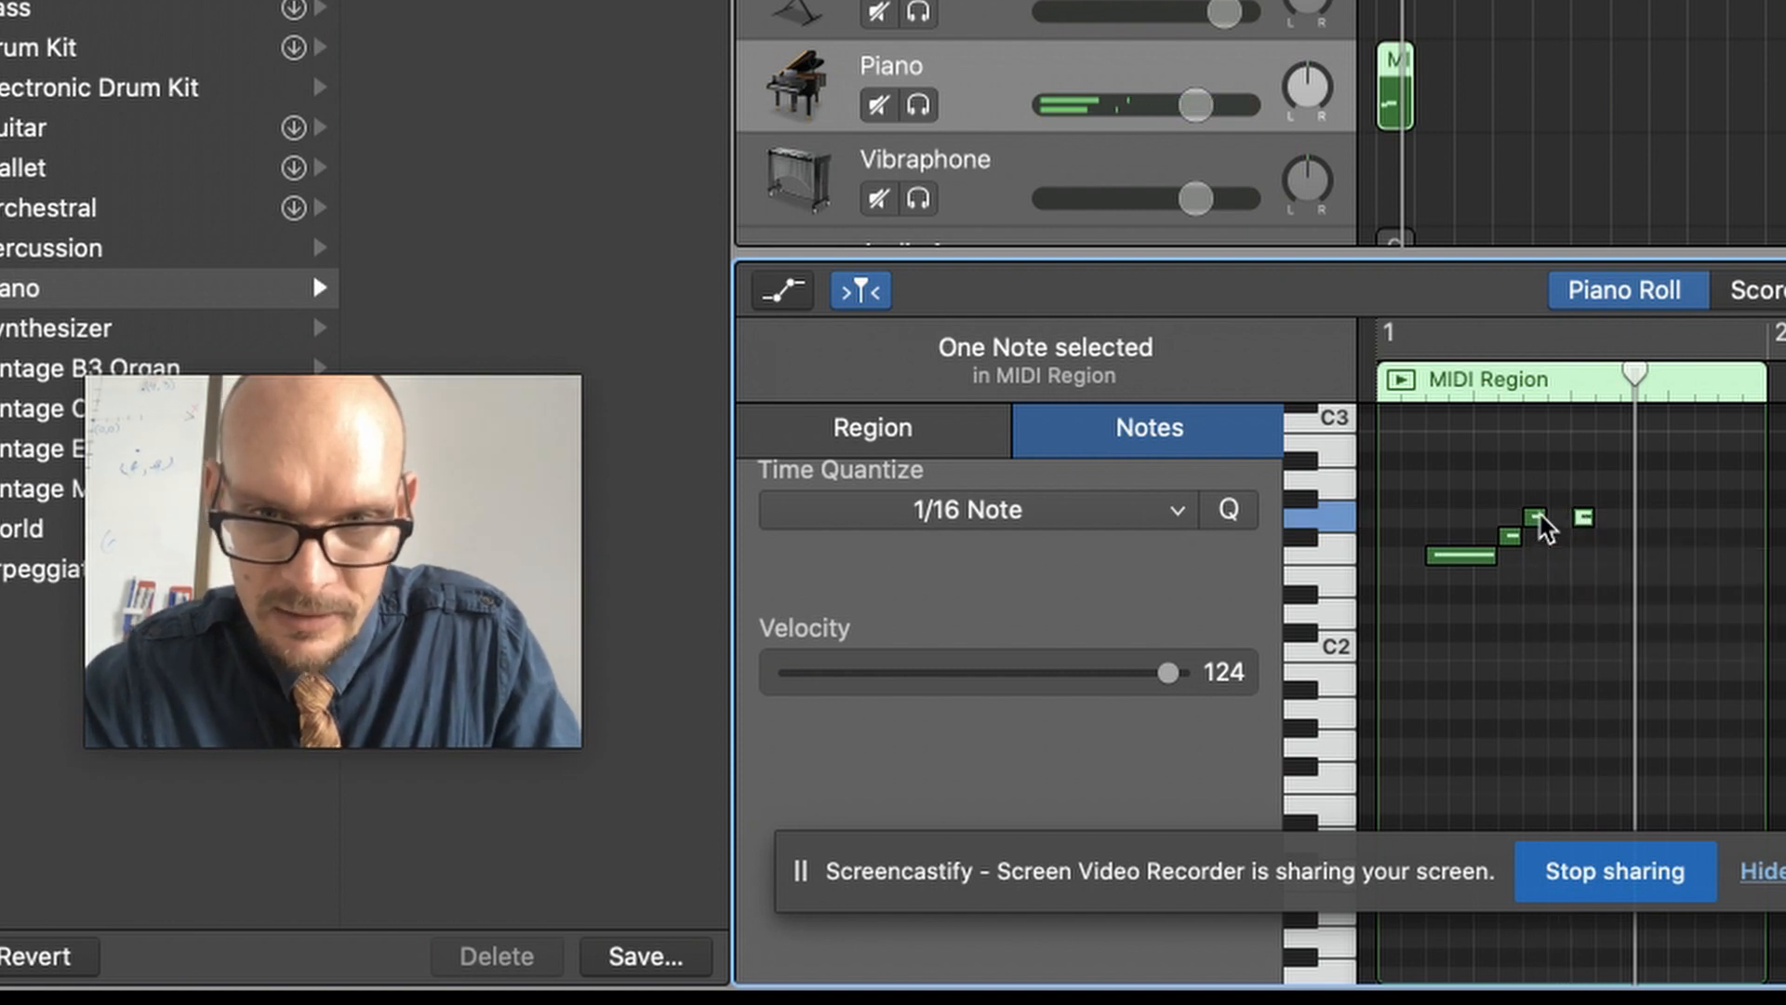
{"action": "left_click", "coordinate": [1540, 517], "text": "shift"}
{"action": "left_click_drag", "start_coordinate": [1542, 521], "coordinate": [1634, 518]}
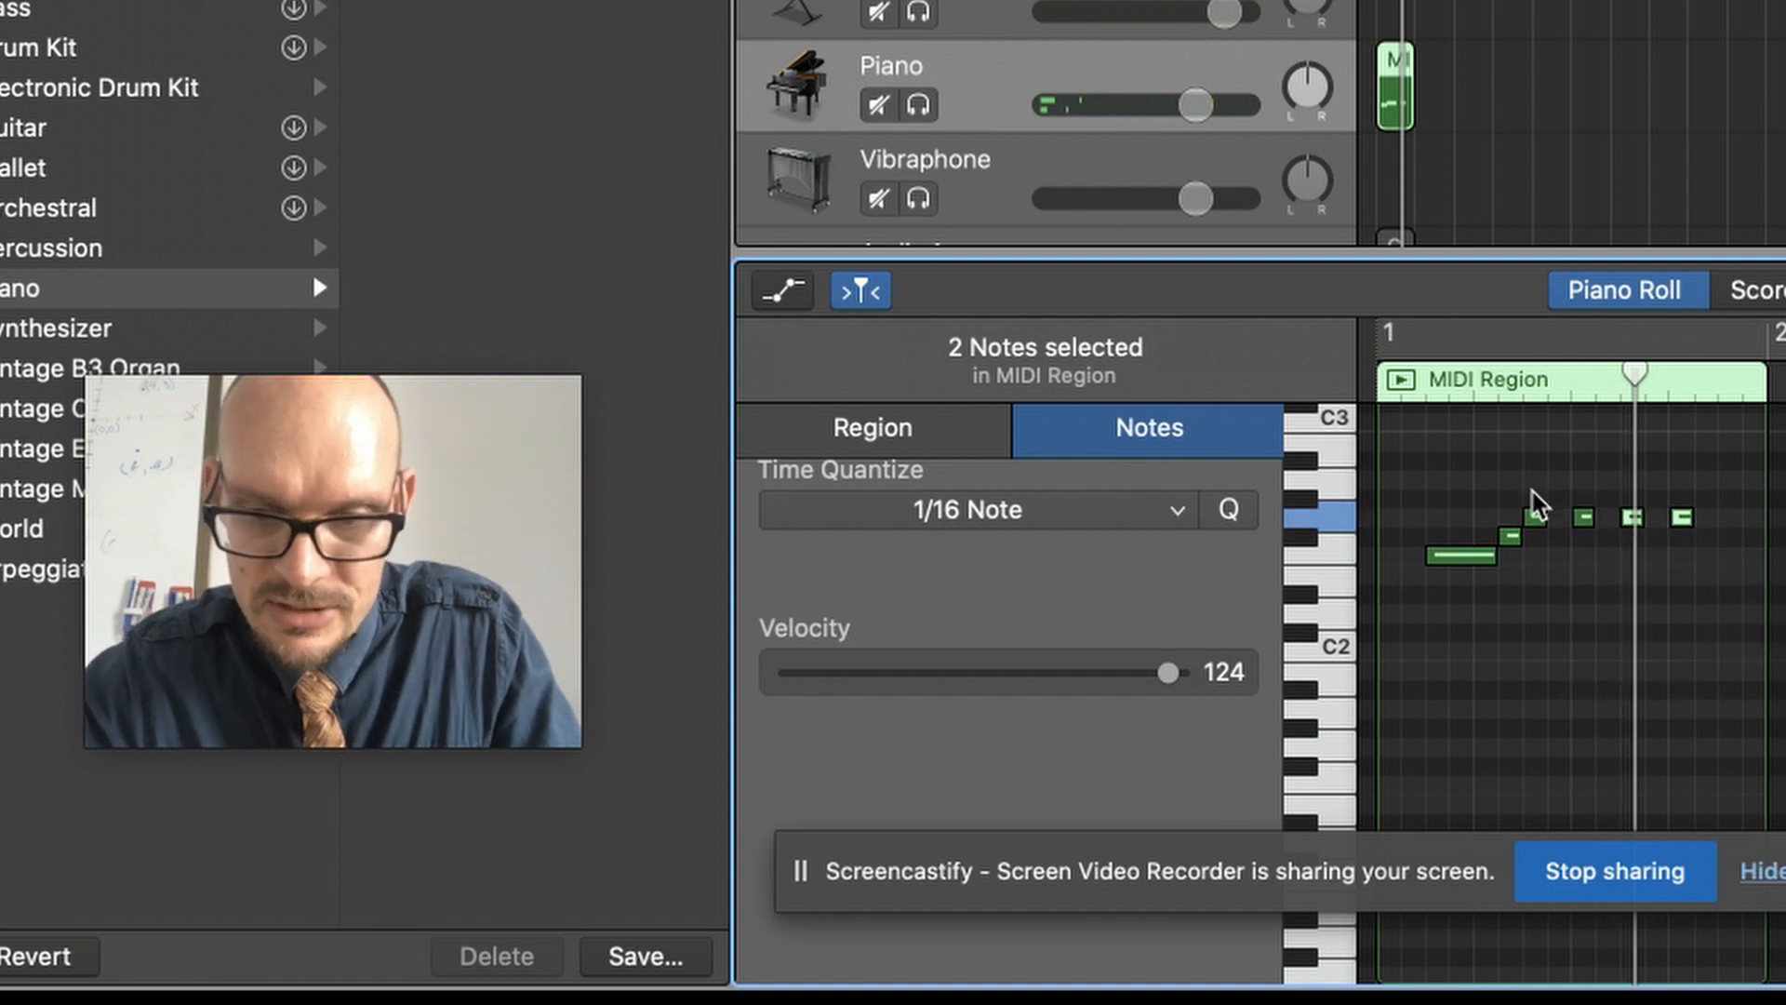
{"action": "key", "text": "Return"}
{"action": "key", "text": "space"}
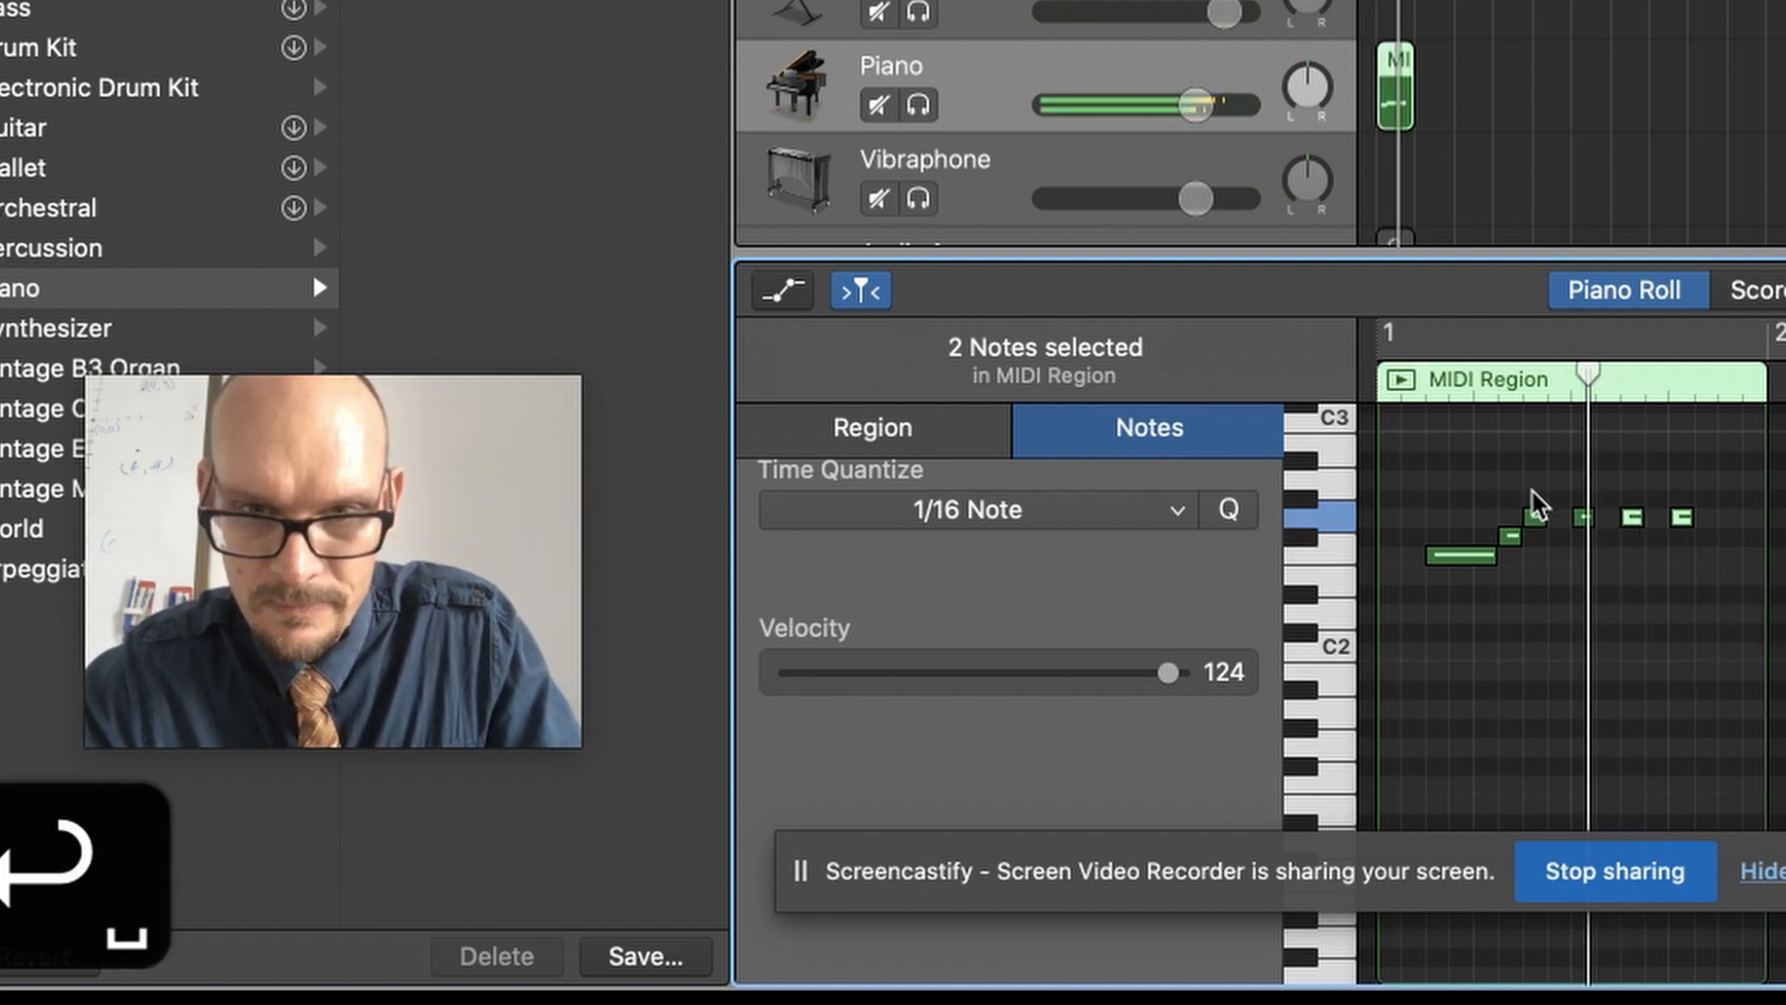
{"action": "left_click", "coordinate": [1662, 565]}
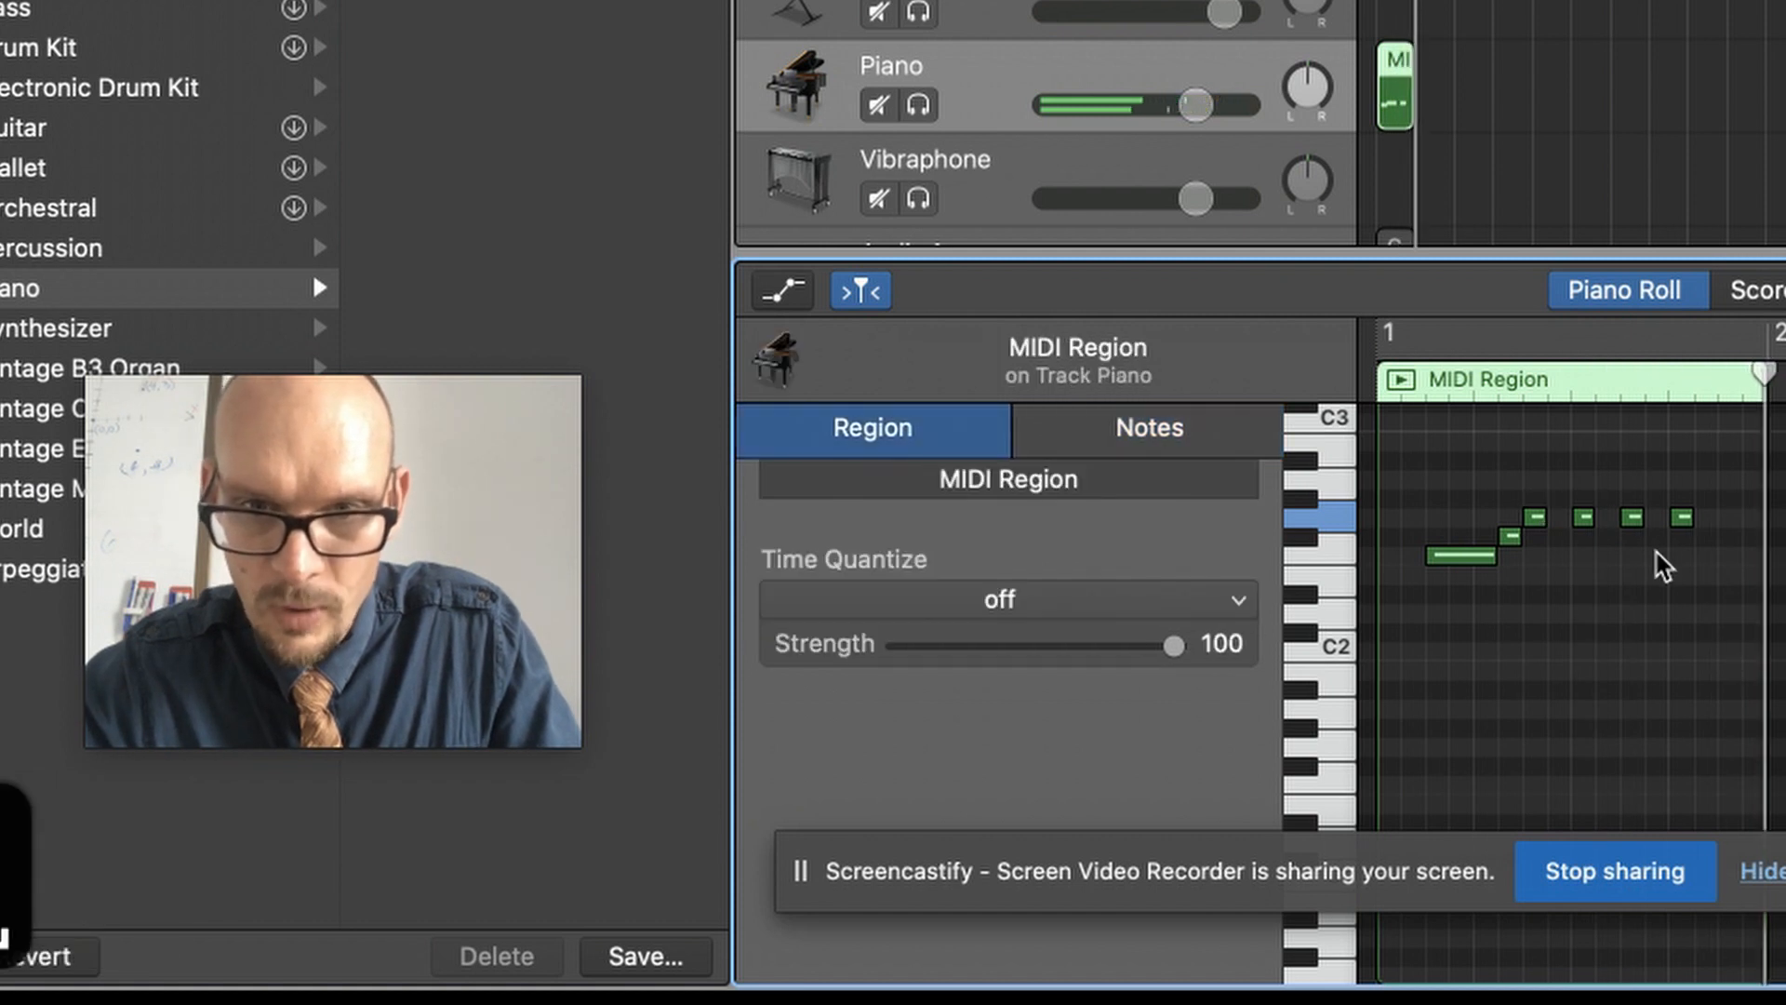
Copy the last G2 piano note once more near the end of bar 1 and play the result
{"action": "left_click_drag", "start_coordinate": [1686, 519], "coordinate": [1728, 525]}
{"action": "key", "text": "Return"}
{"action": "key", "text": "space"}
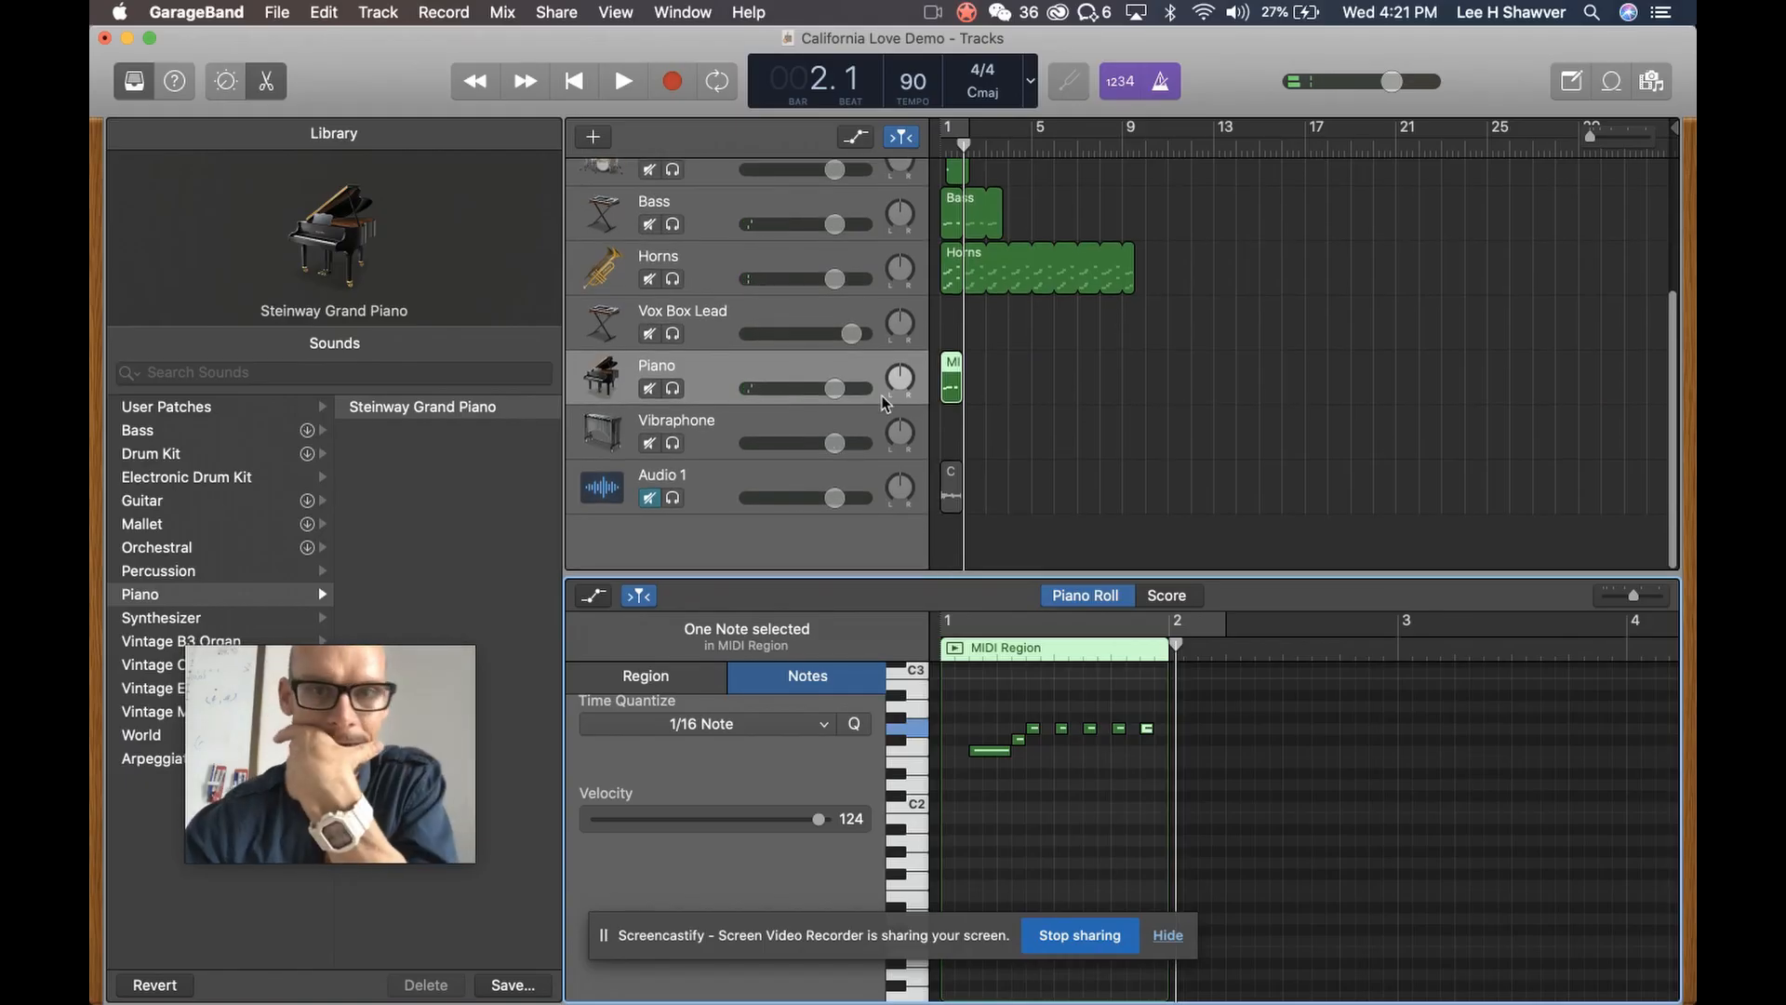
Show the Piano track's sound controls, solo the track, and loop its one-bar region to about bar 24
{"action": "left_click", "coordinate": [954, 366]}
{"action": "key", "text": "b"}
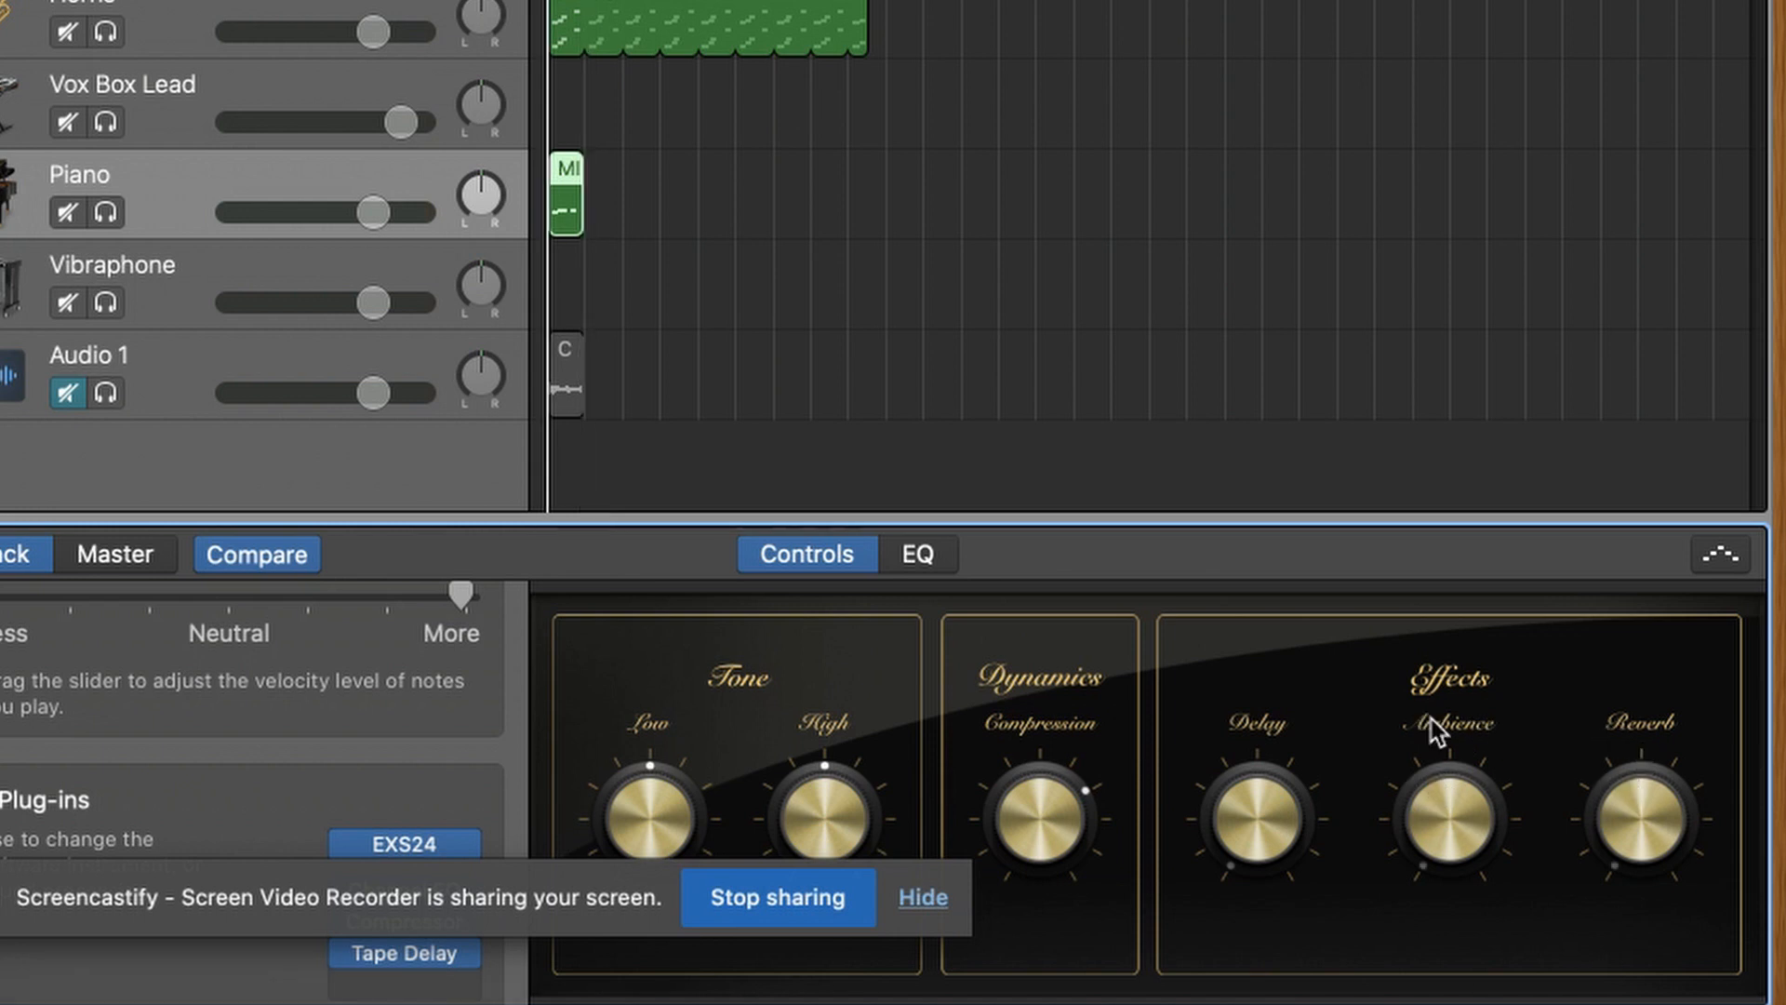
{"action": "left_click", "coordinate": [106, 213]}
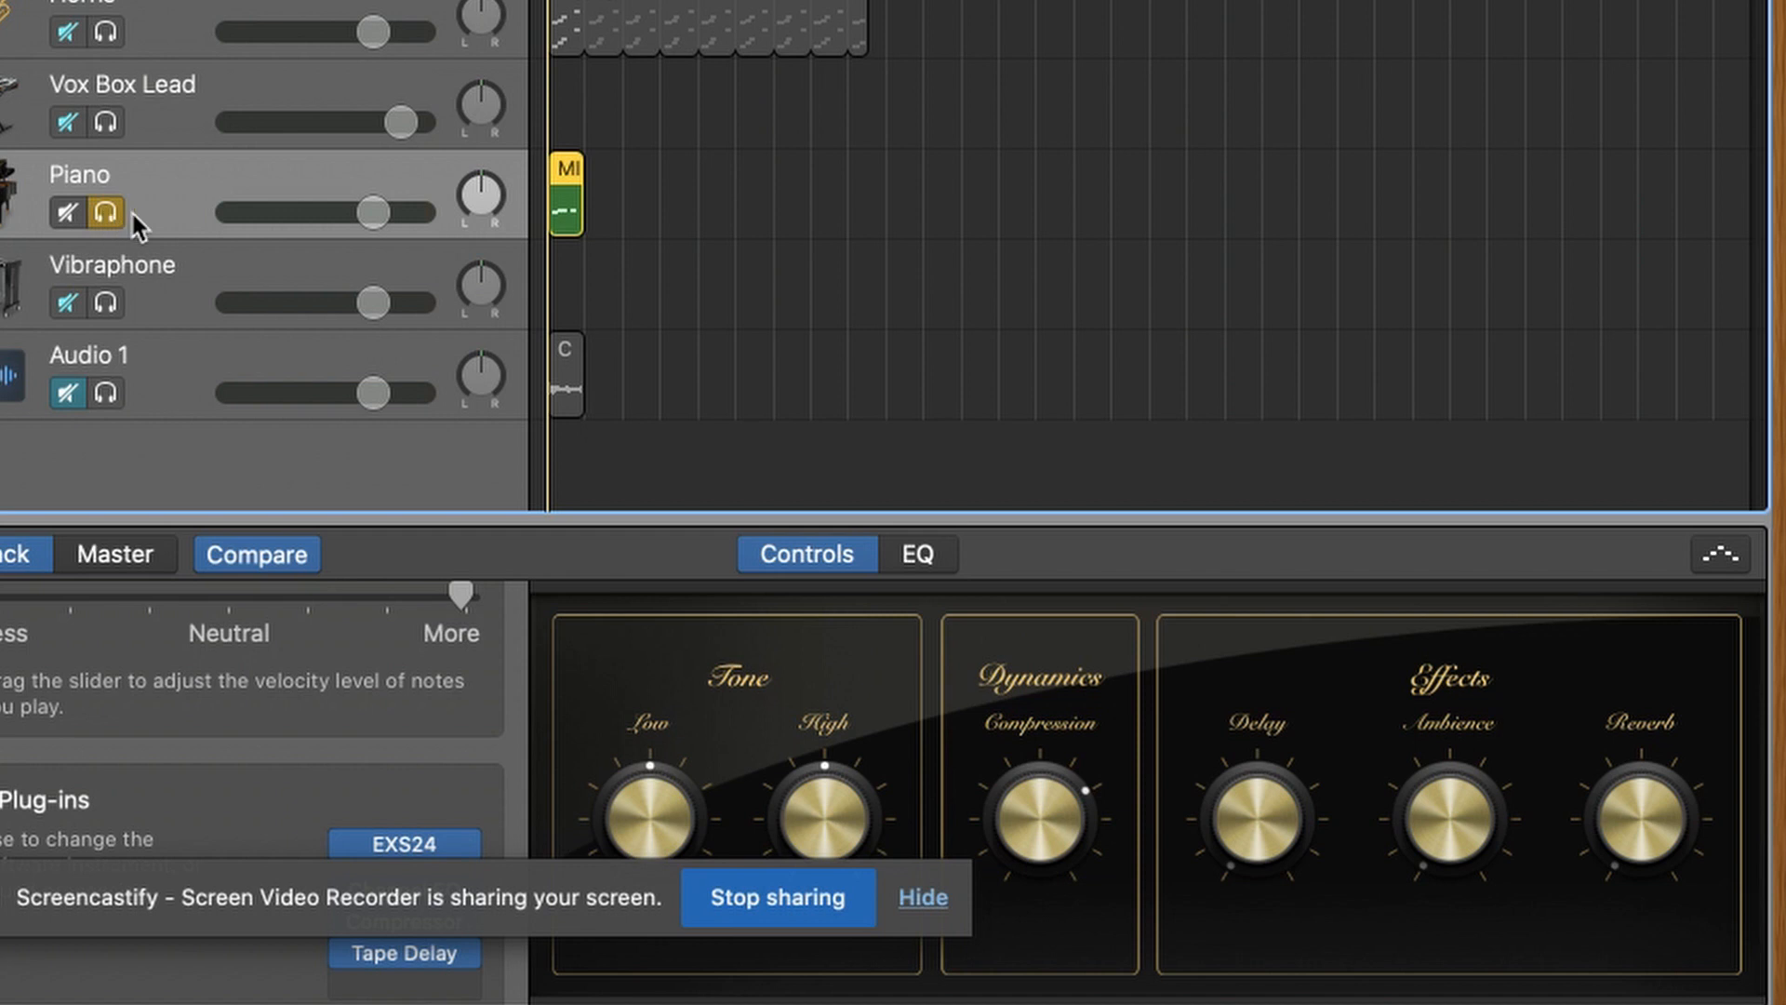
{"action": "left_click_drag", "start_coordinate": [577, 174], "coordinate": [1432, 294]}
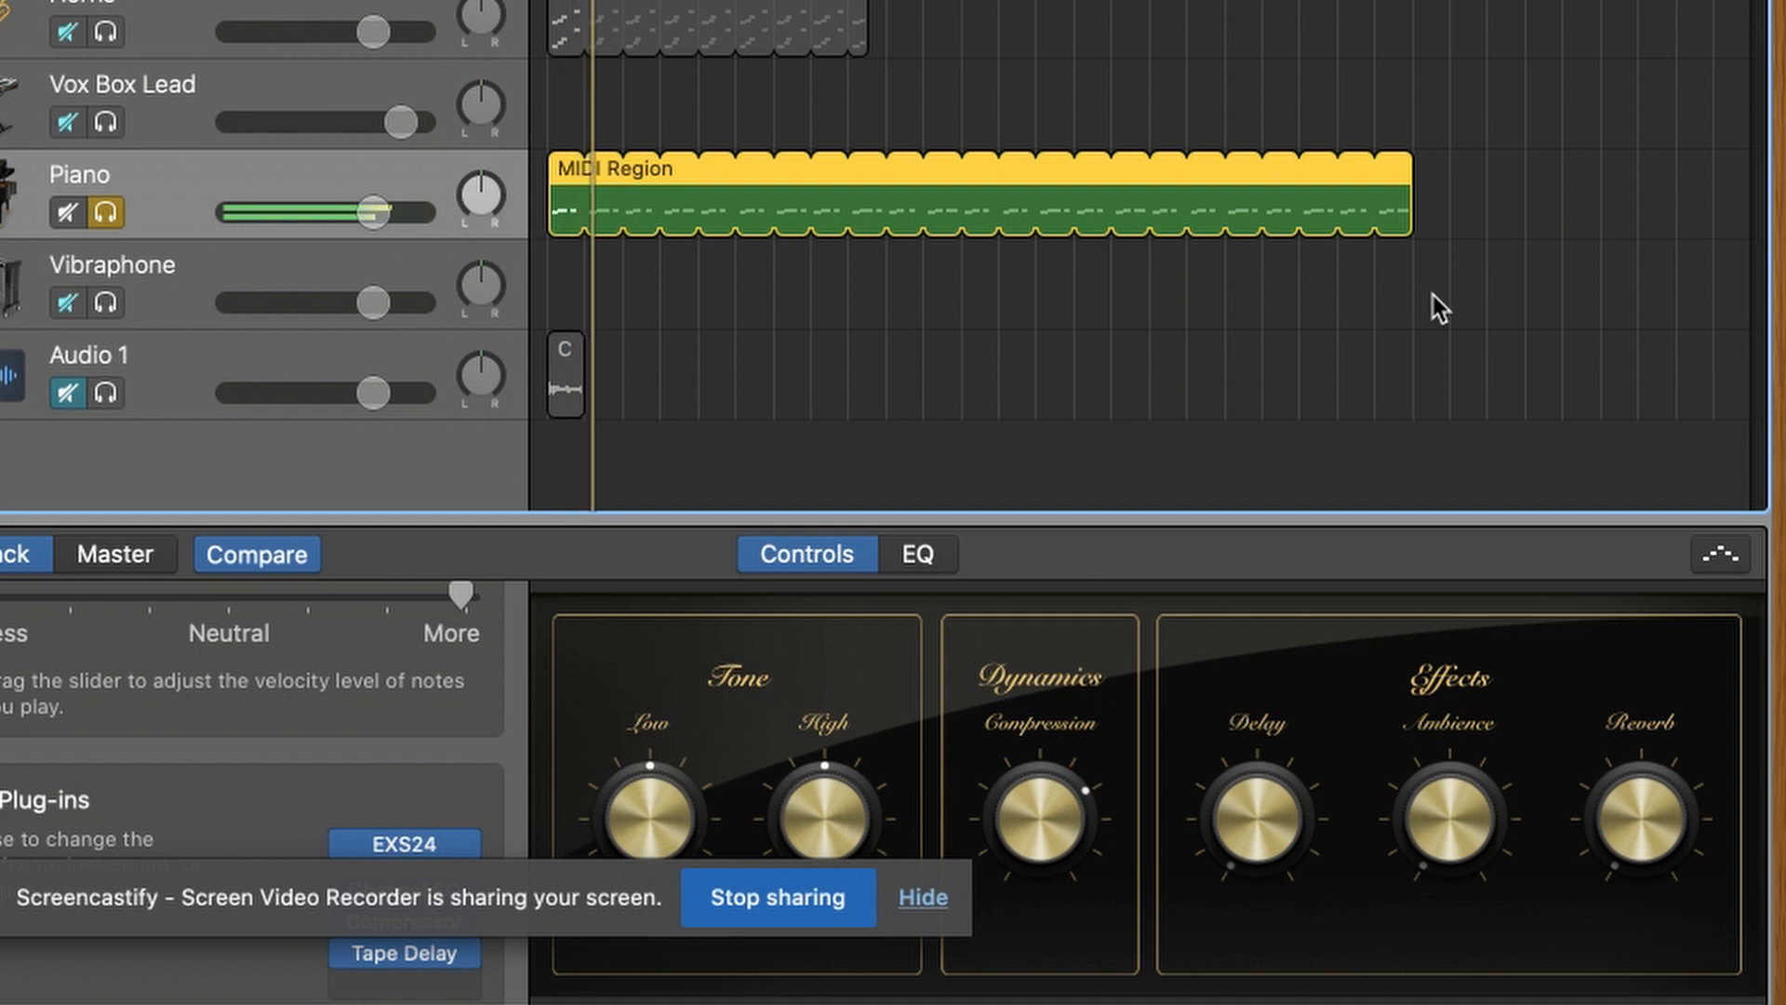
Raise the piano's Delay to about a third, Ambience to about half, and Reverb slightly above half
{"action": "left_click_drag", "start_coordinate": [1249, 813], "coordinate": [1254, 671]}
{"action": "left_click_drag", "start_coordinate": [1438, 823], "coordinate": [1449, 581]}
{"action": "left_click_drag", "start_coordinate": [1607, 870], "coordinate": [1609, 835]}
{"action": "left_click_drag", "start_coordinate": [1620, 638], "coordinate": [1641, 555]}
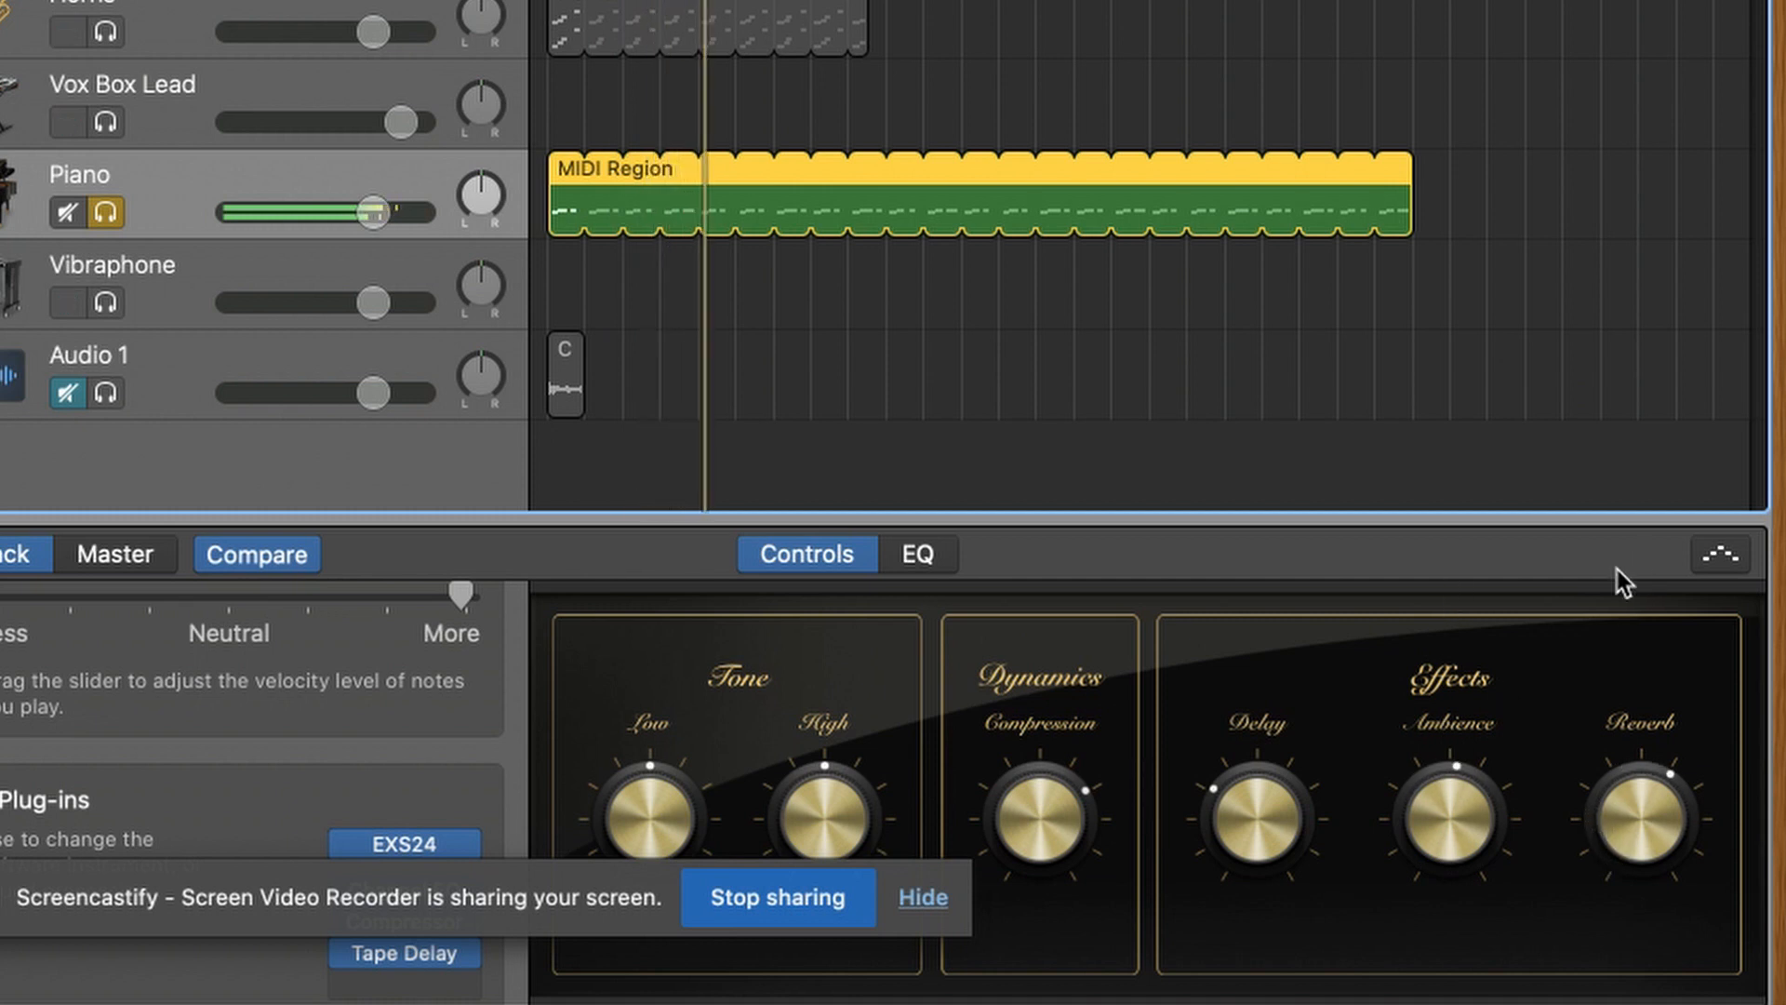
Unsolo the Piano track and play the full arrangement from the start
{"action": "left_click", "coordinate": [102, 215]}
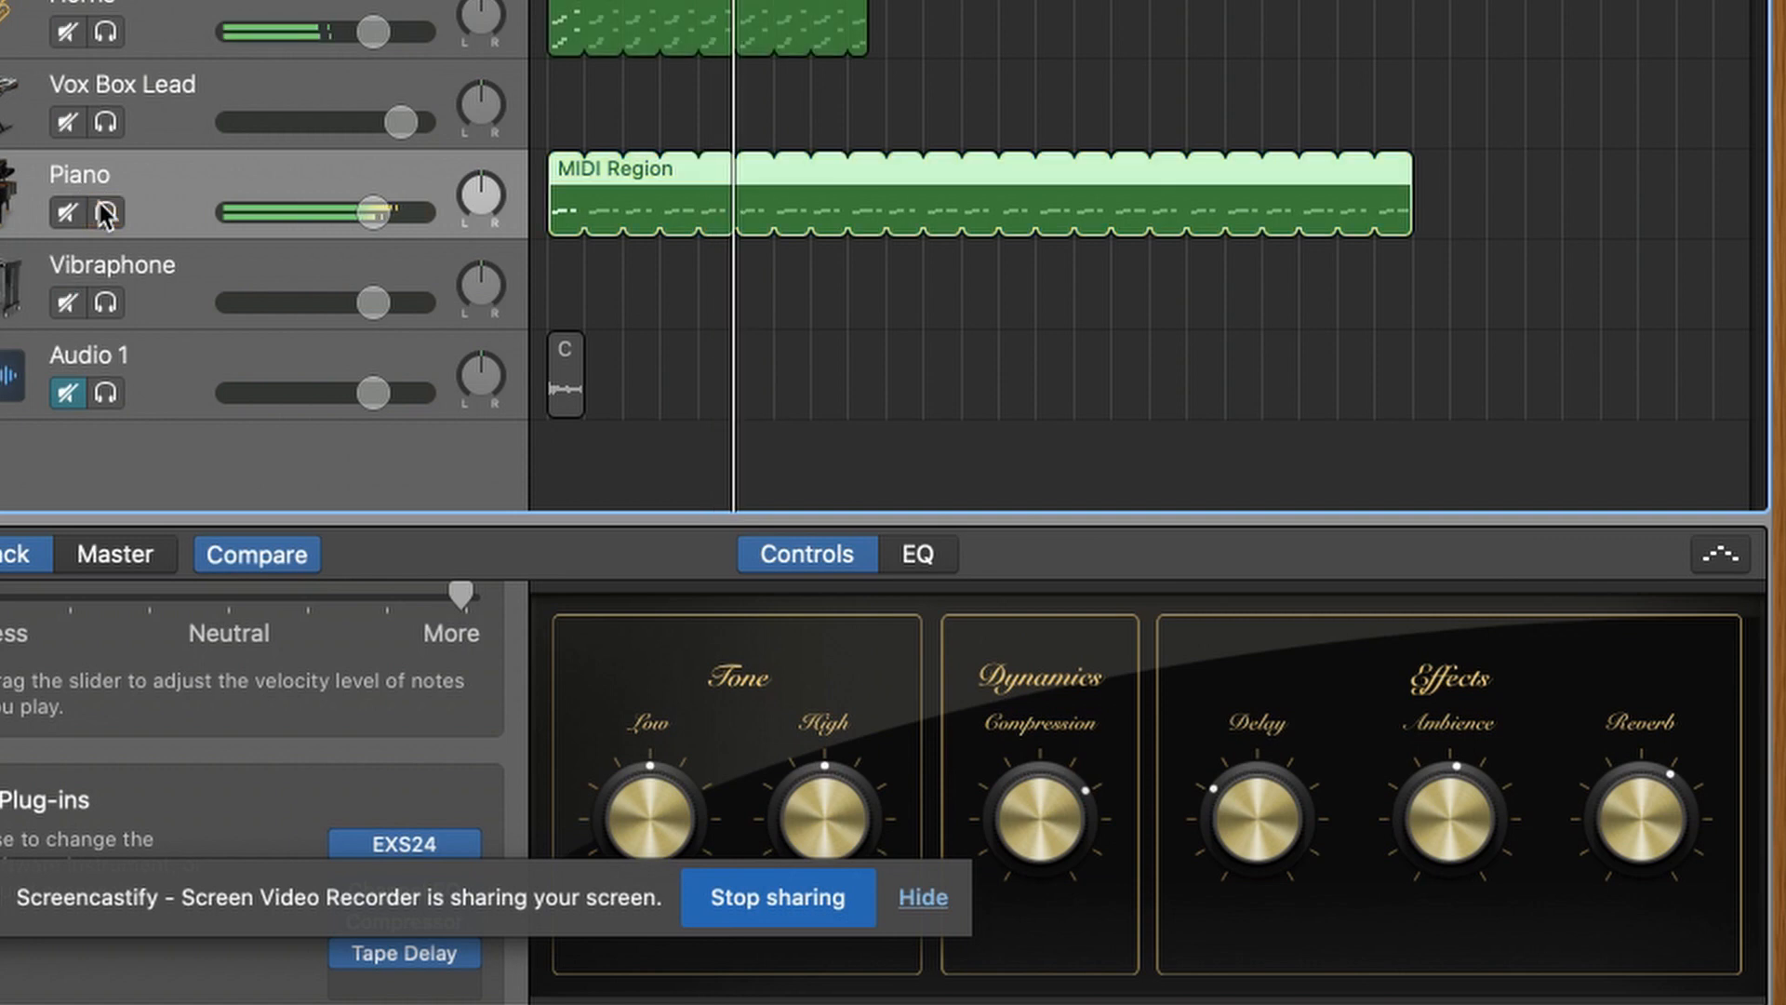
{"action": "key", "text": "Return"}
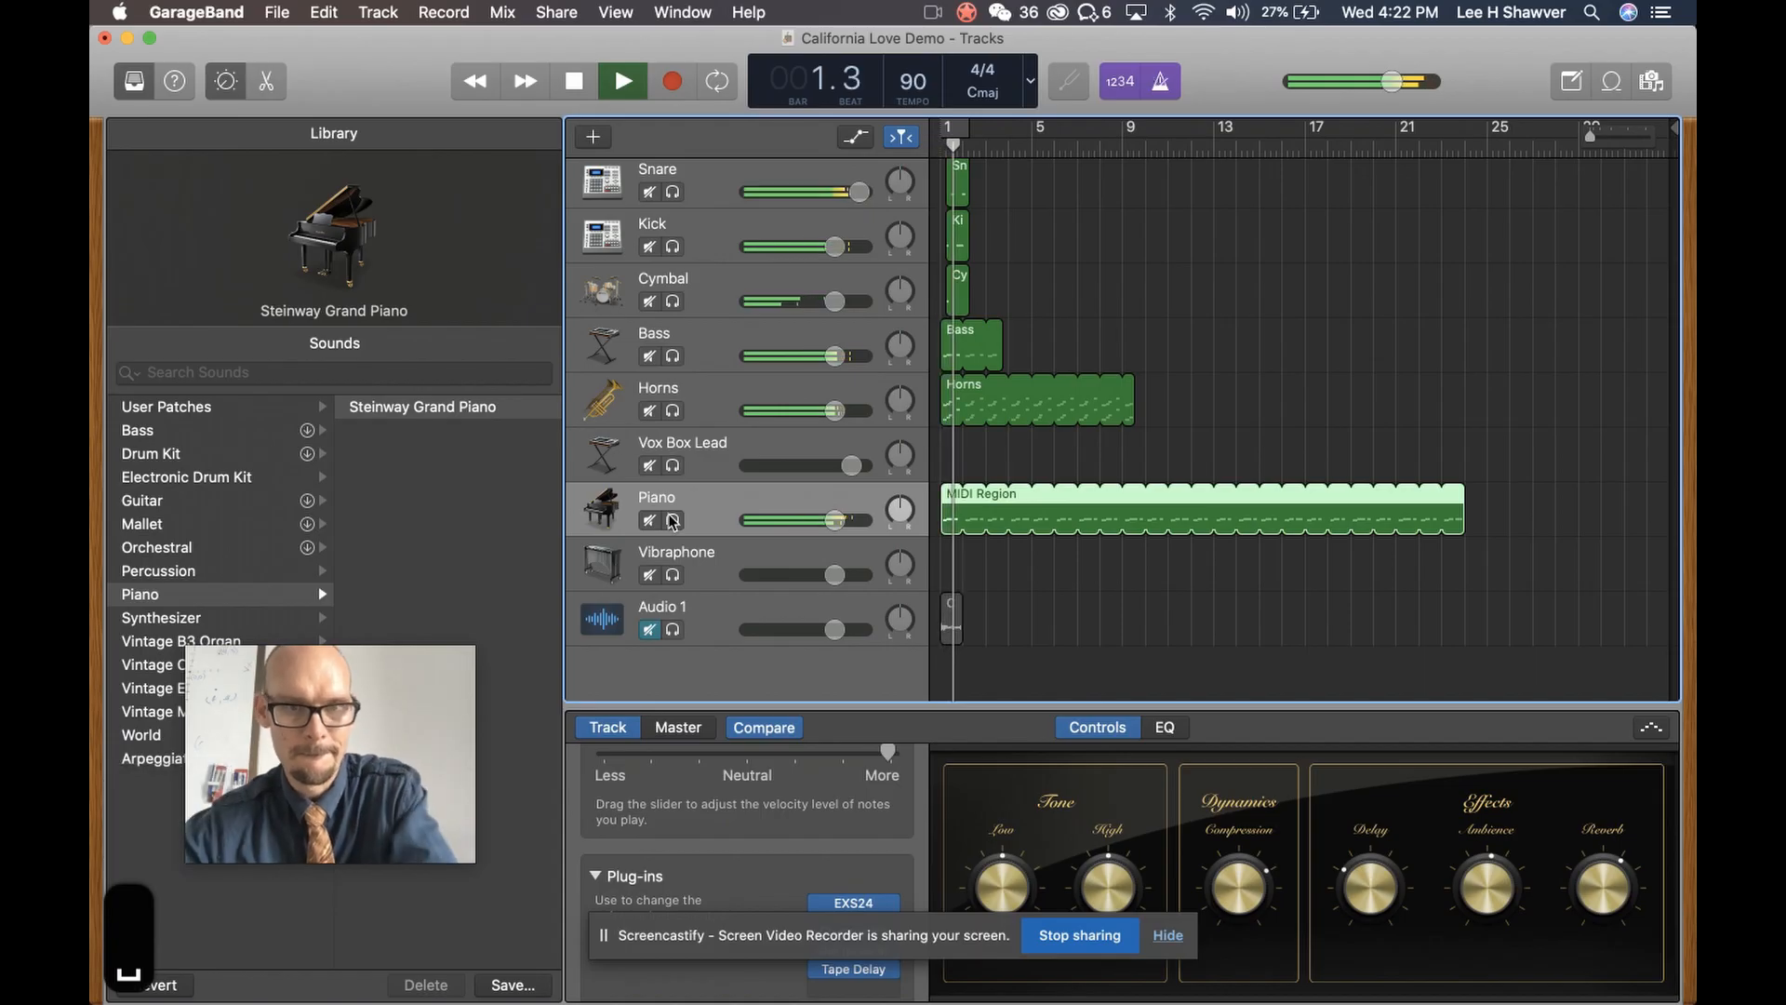
{"action": "key", "text": "space"}
Select the Vox Box Lead track and choose the Vox Box Lead sound from the Synthesizer Lead category
{"action": "scroll", "coordinate": [711, 502], "scroll_direction": "up", "scroll_amount": 1}
{"action": "left_click", "coordinate": [711, 481]}
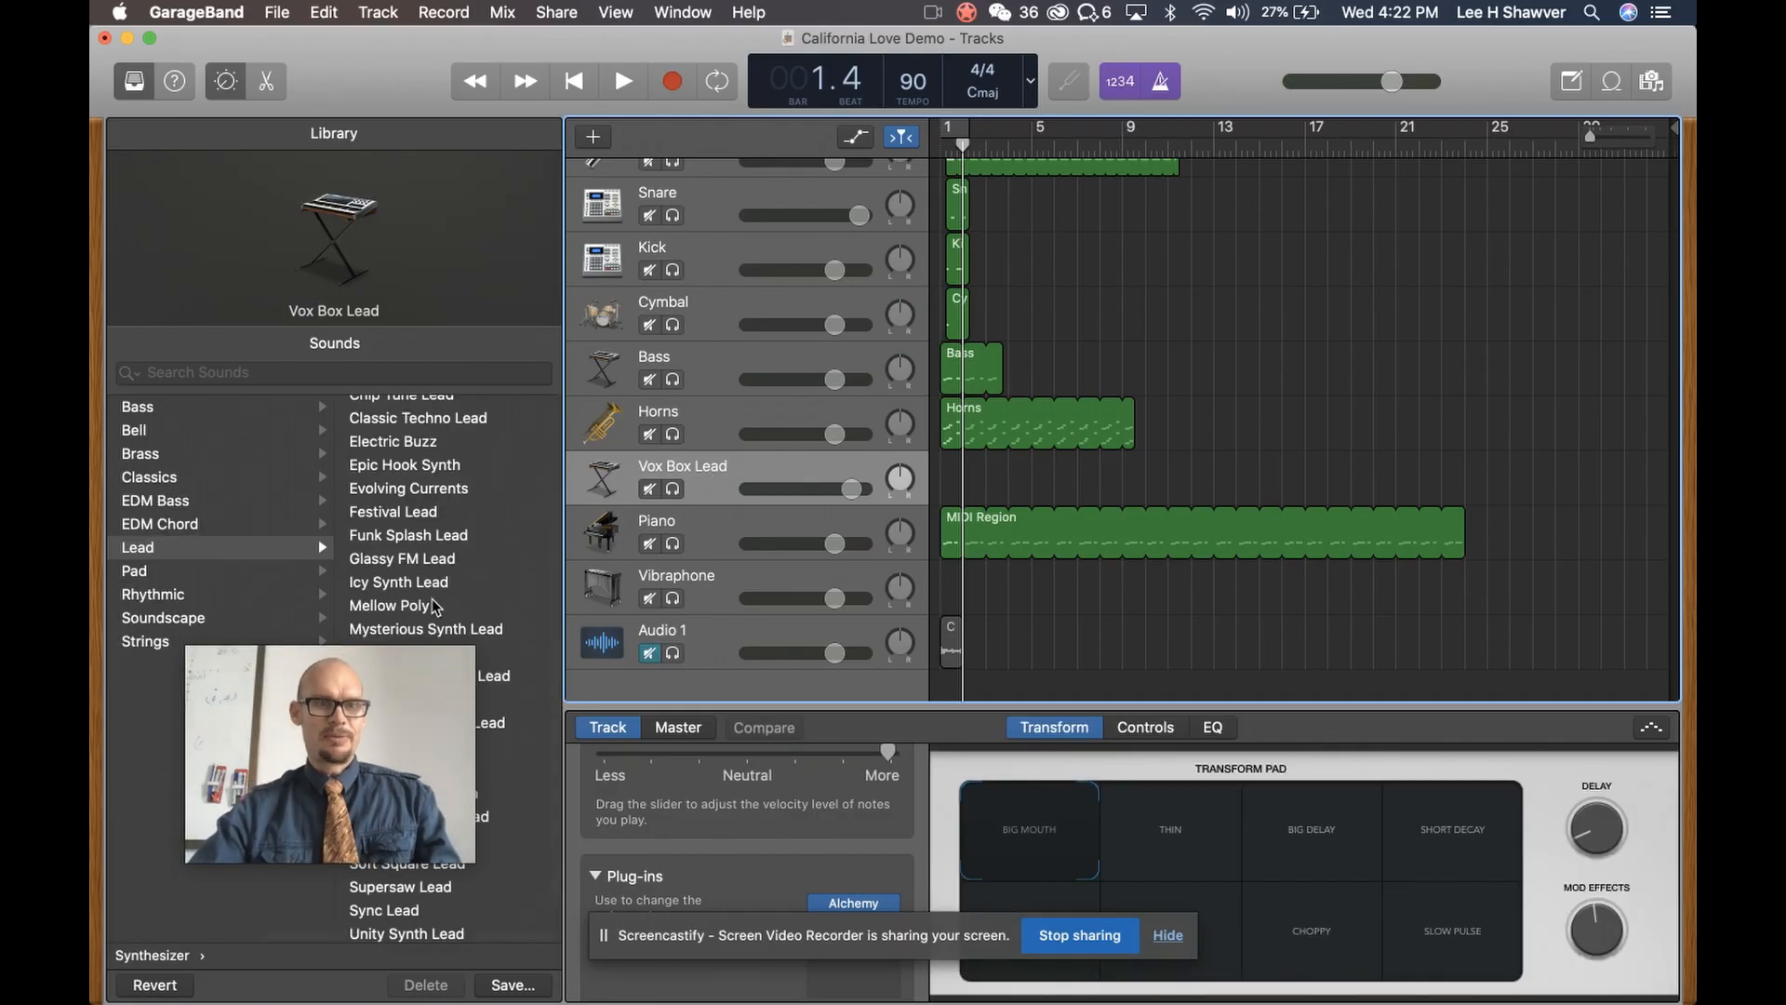
{"action": "left_click_drag", "start_coordinate": [303, 756], "coordinate": [1421, 697]}
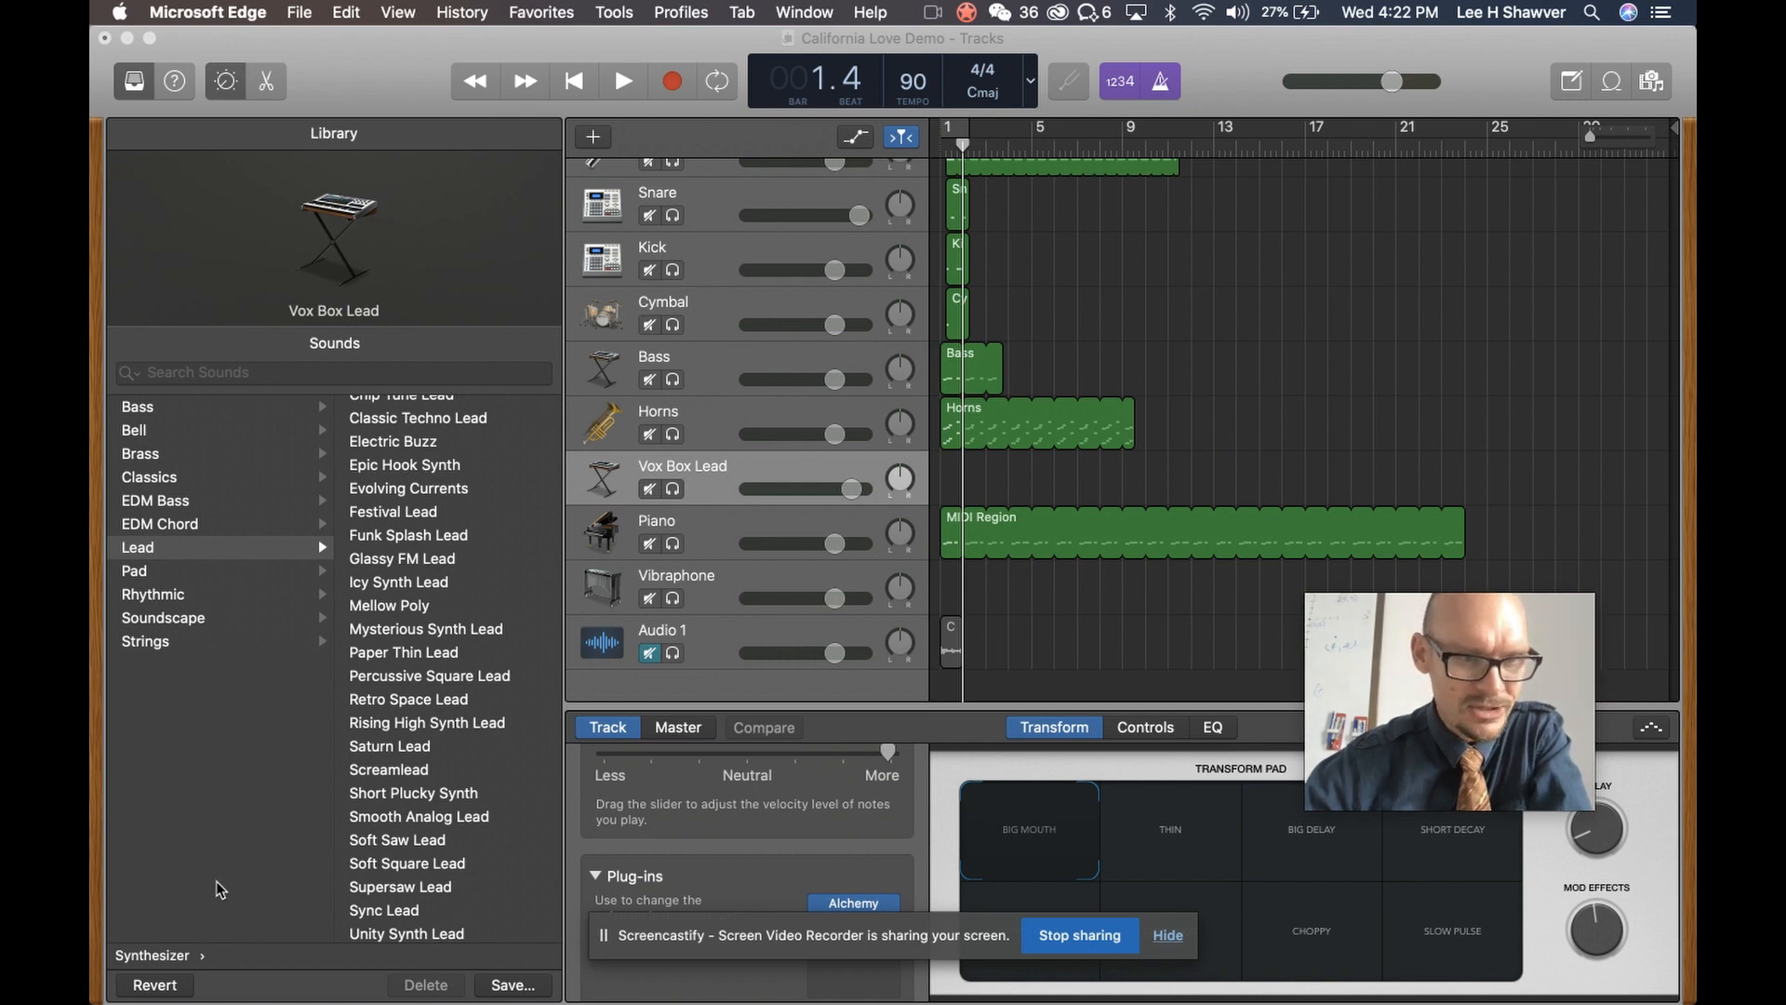
{"action": "left_click", "coordinate": [146, 961]}
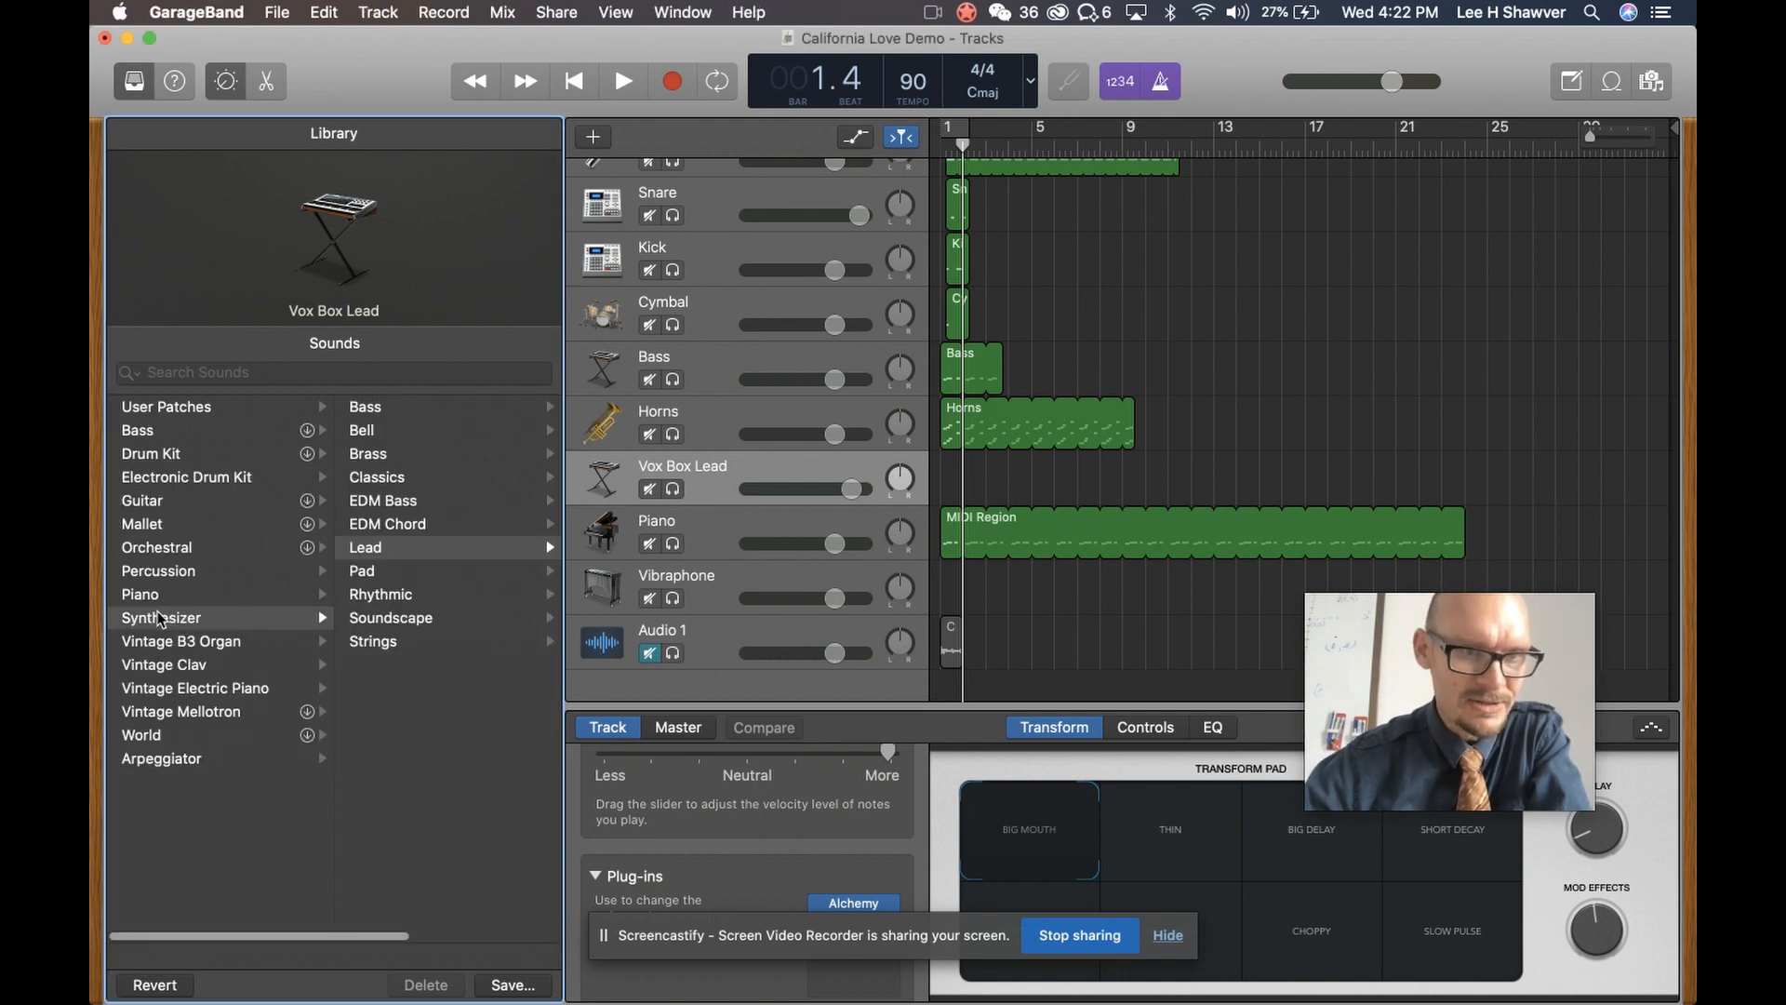
{"action": "left_click", "coordinate": [316, 618]}
{"action": "scroll", "coordinate": [407, 866], "scroll_direction": "down", "scroll_amount": 2}
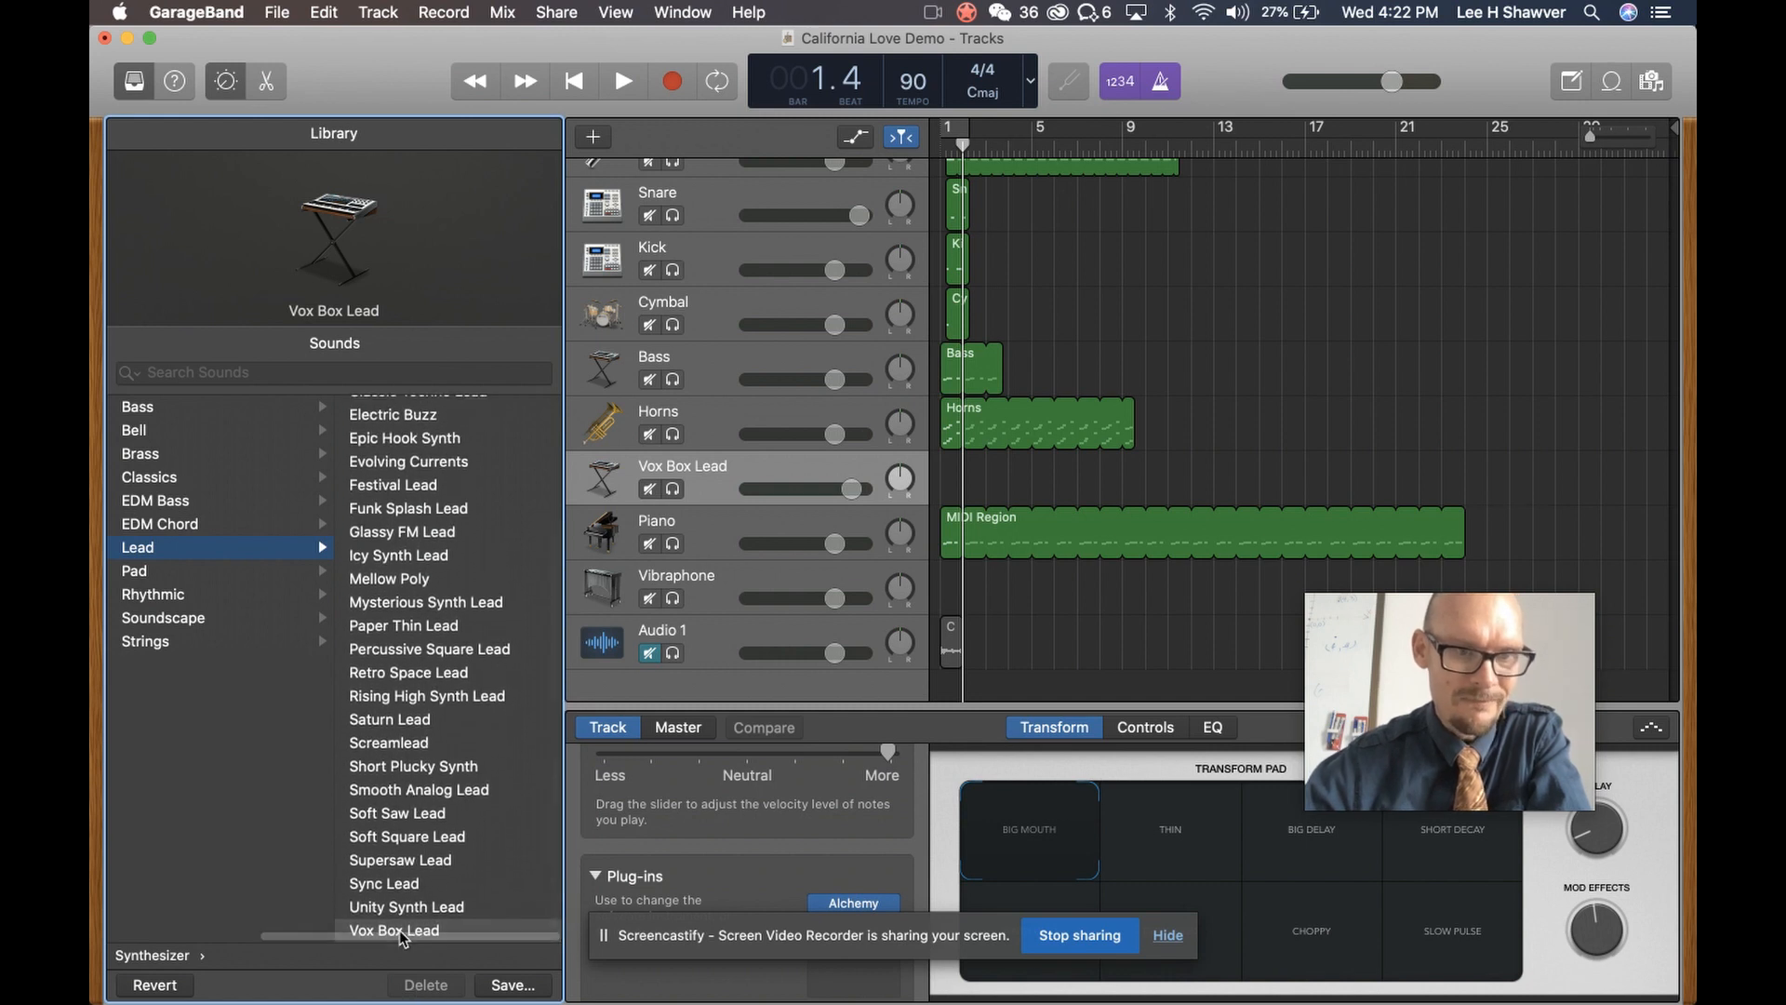
{"action": "left_click", "coordinate": [399, 929]}
Open Musical Typing for the Vox Box Lead, try out some notes, and check the California Love video on YouTube
{"action": "key", "text": "cmd+k"}
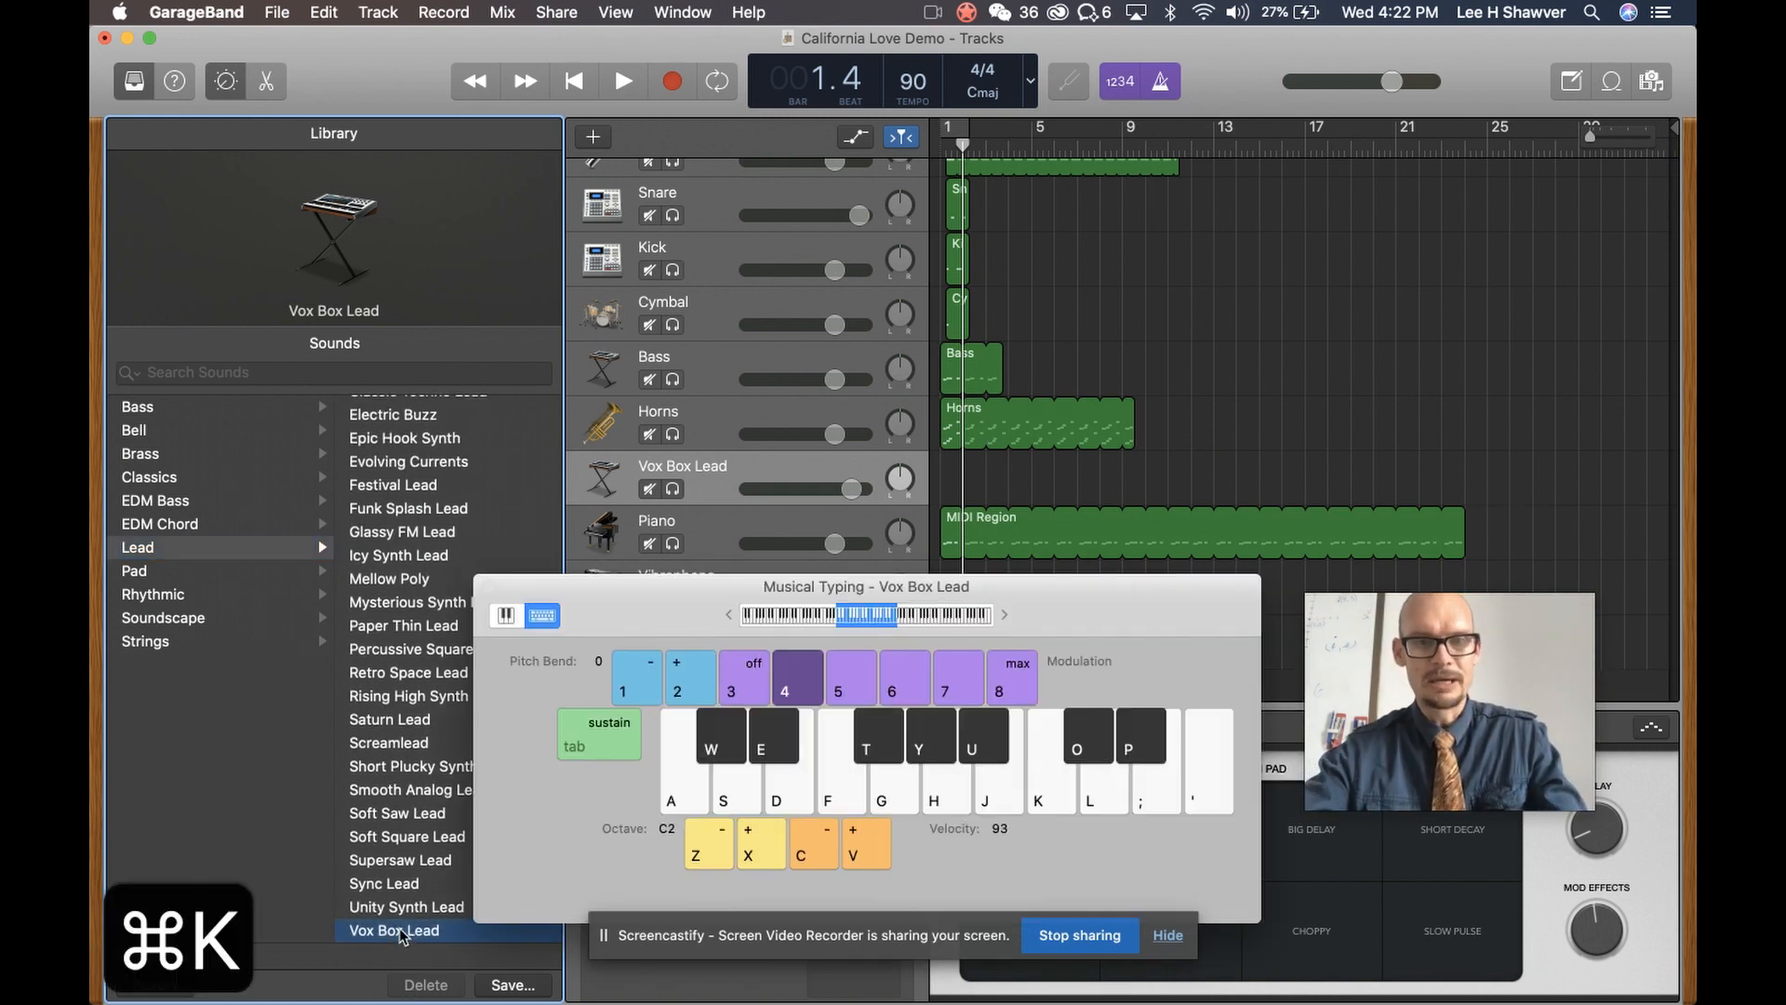
{"action": "key", "text": "f"}
{"action": "key", "text": "k"}
{"action": "key", "text": "o"}
{"action": "key", "text": "s"}
{"action": "key", "text": "d"}
{"action": "key", "text": "k"}
{"action": "key", "text": "f"}
{"action": "key", "text": "j"}
{"action": "key", "text": "h"}
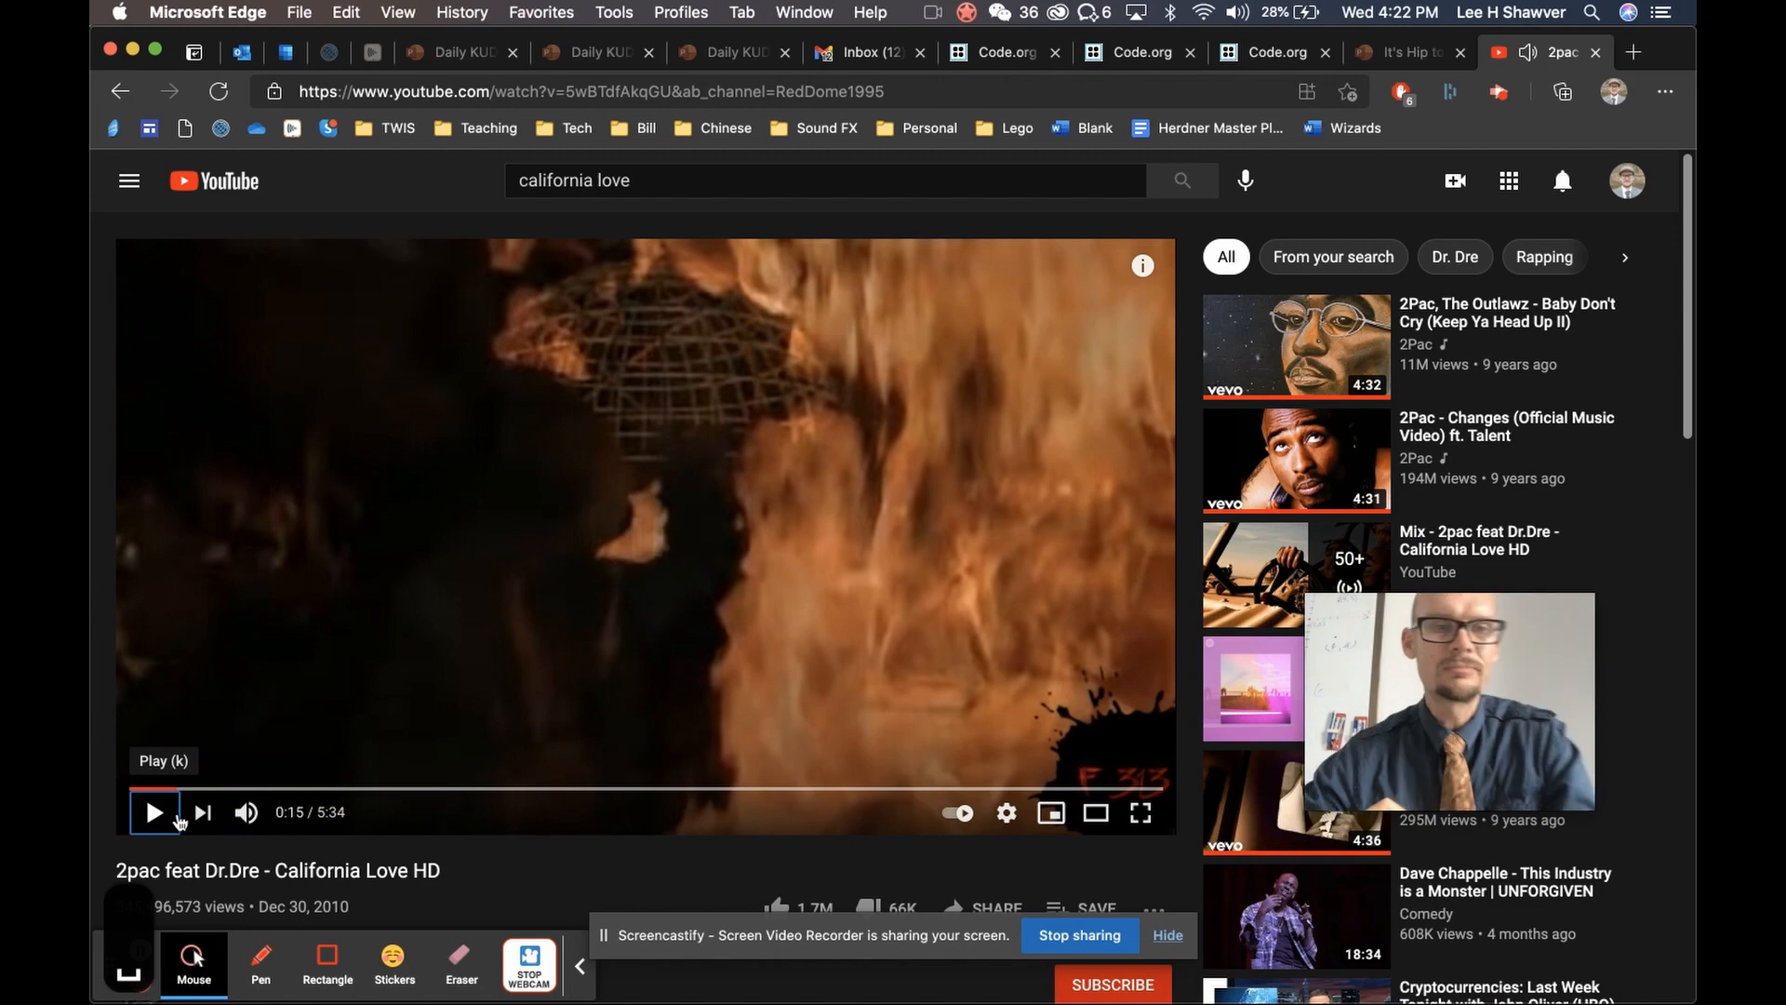
{"action": "key", "text": "ctrl+Right"}
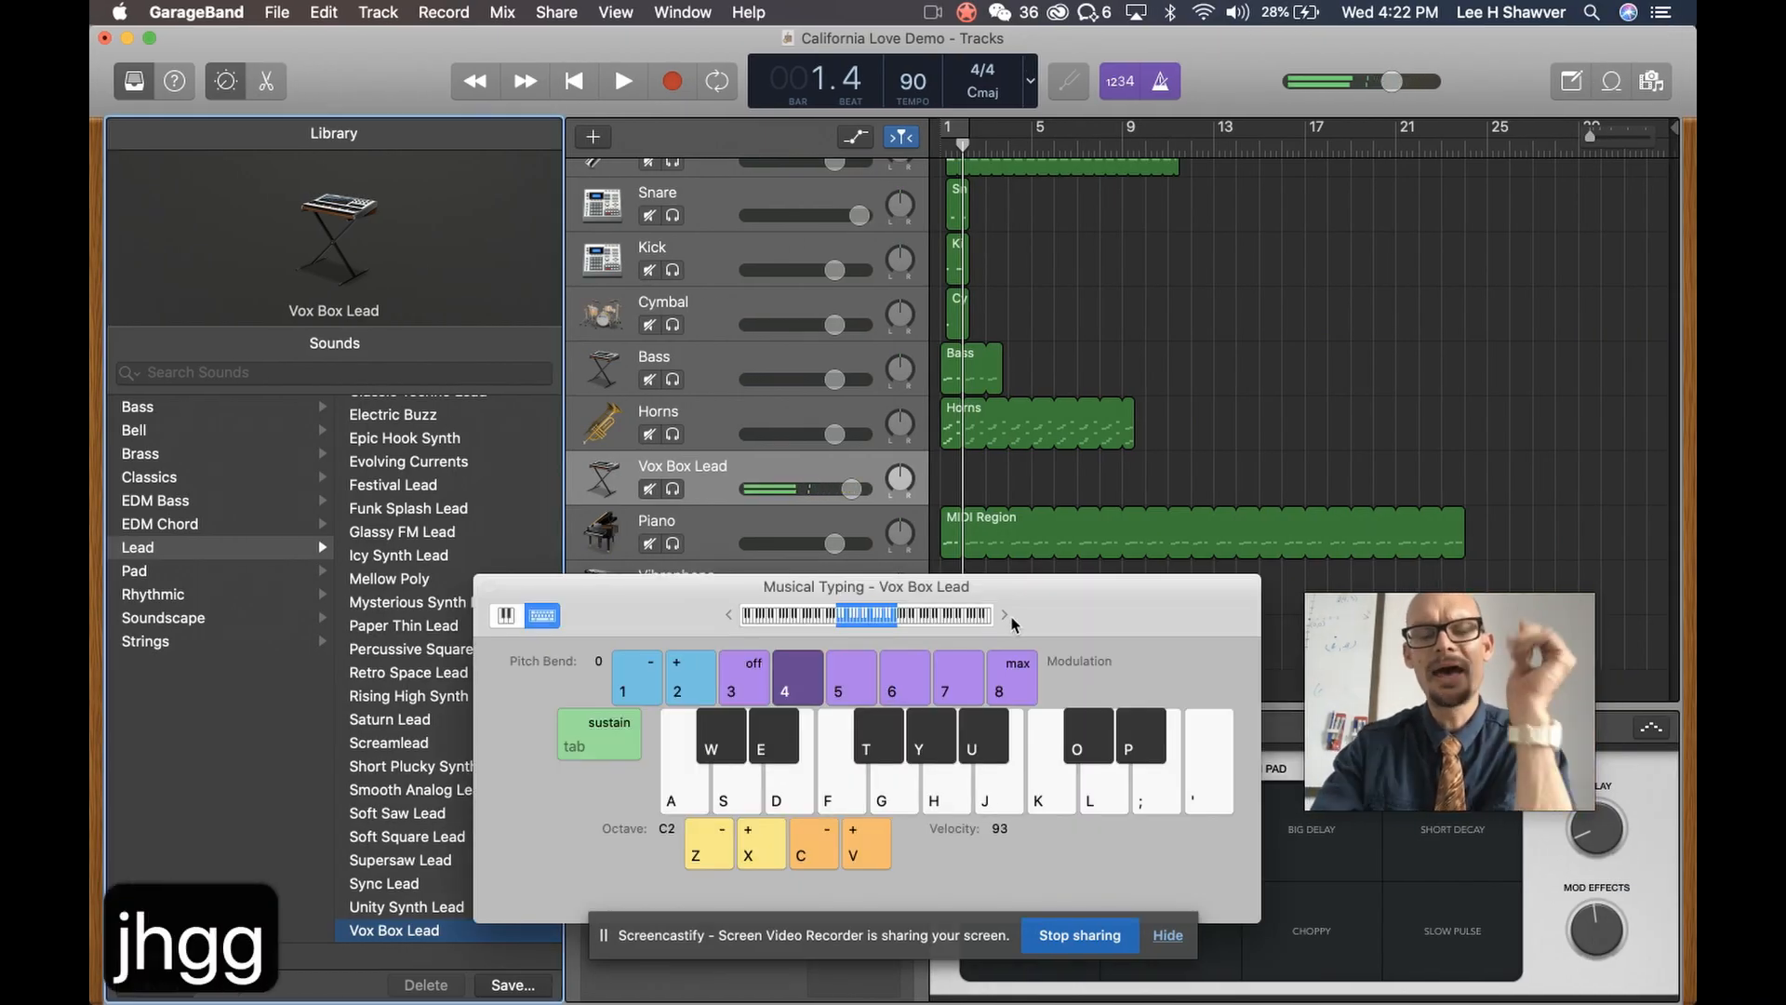
Work out the lead melody's phrases on the Vox Box Lead with Musical Typing, starting with G, B-flat, D, D
{"action": "key", "text": "j"}
{"action": "key", "text": "u"}
{"action": "key", "text": "g"}
{"action": "key", "text": "u"}
{"action": "key", "text": "l"}
{"action": "key", "text": "l"}
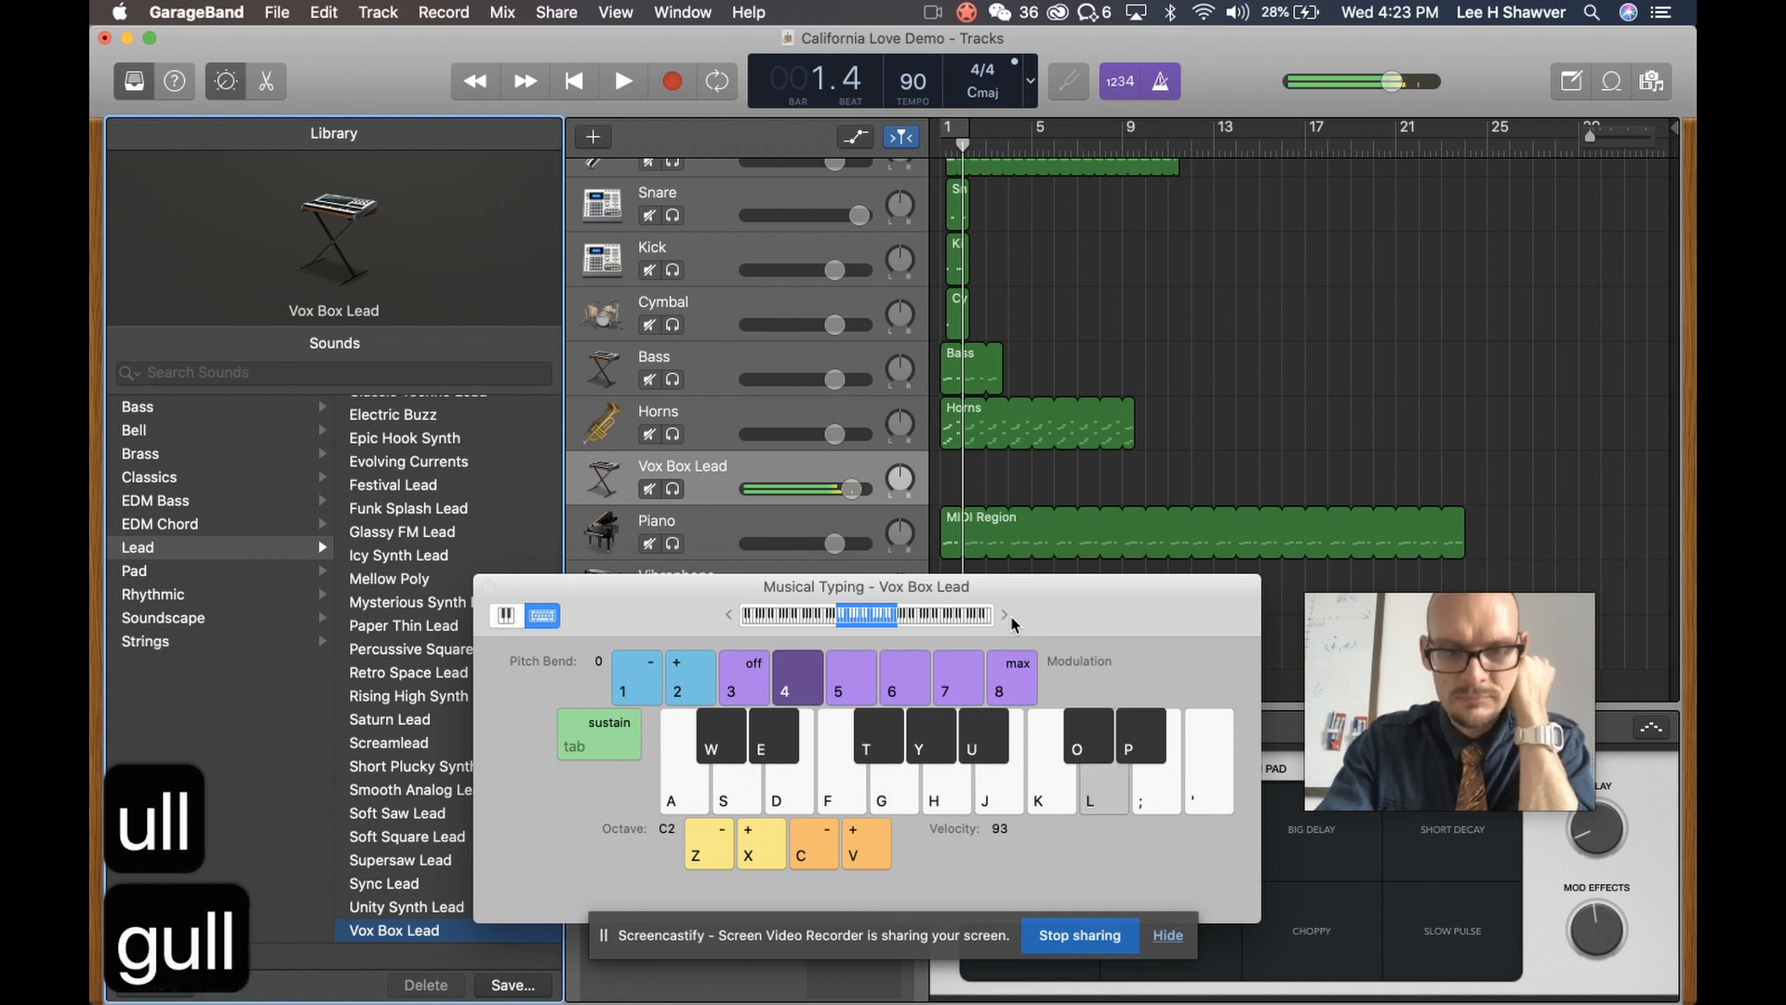
{"action": "key", "text": "g"}
{"action": "key", "text": "g"}
{"action": "key", "text": "g"}
{"action": "key", "text": "f"}
{"action": "key", "text": "g"}
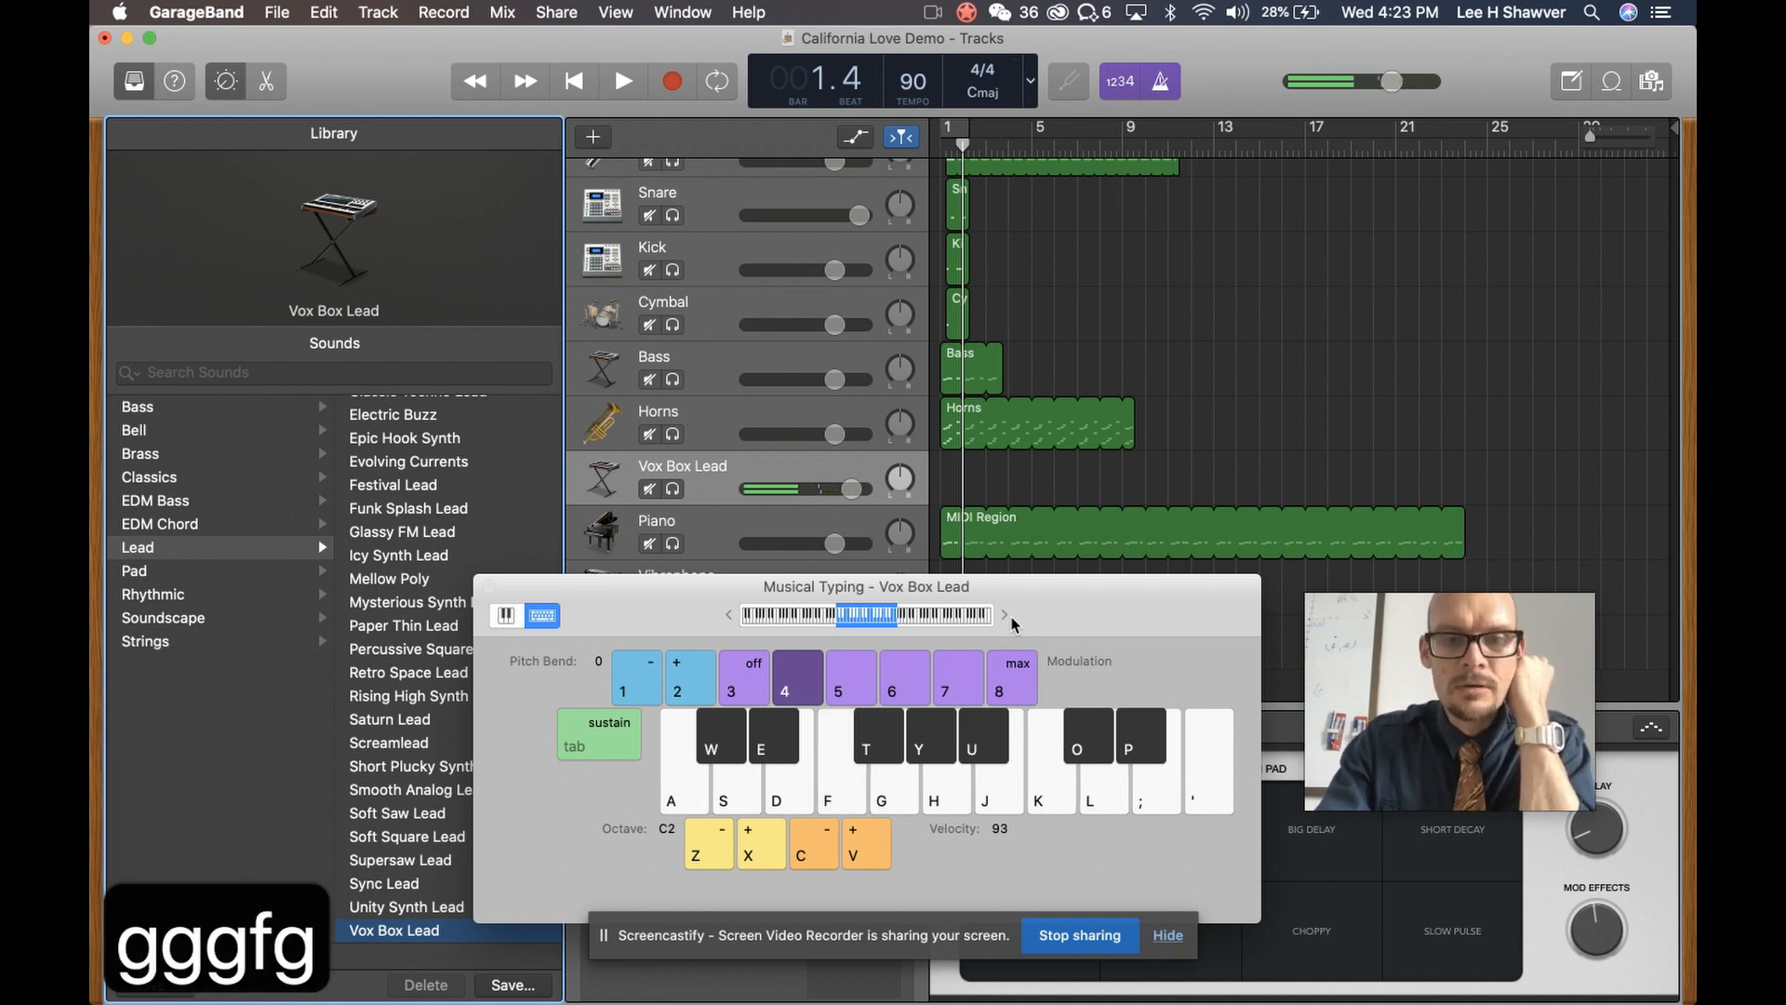
{"action": "key", "text": "k"}
{"action": "key", "text": "k"}
{"action": "key", "text": "u"}
{"action": "key", "text": "g"}
{"action": "key", "text": "k"}
{"action": "key", "text": "k"}
{"action": "key", "text": "u"}
{"action": "key", "text": "h"}
{"action": "key", "text": "g"}
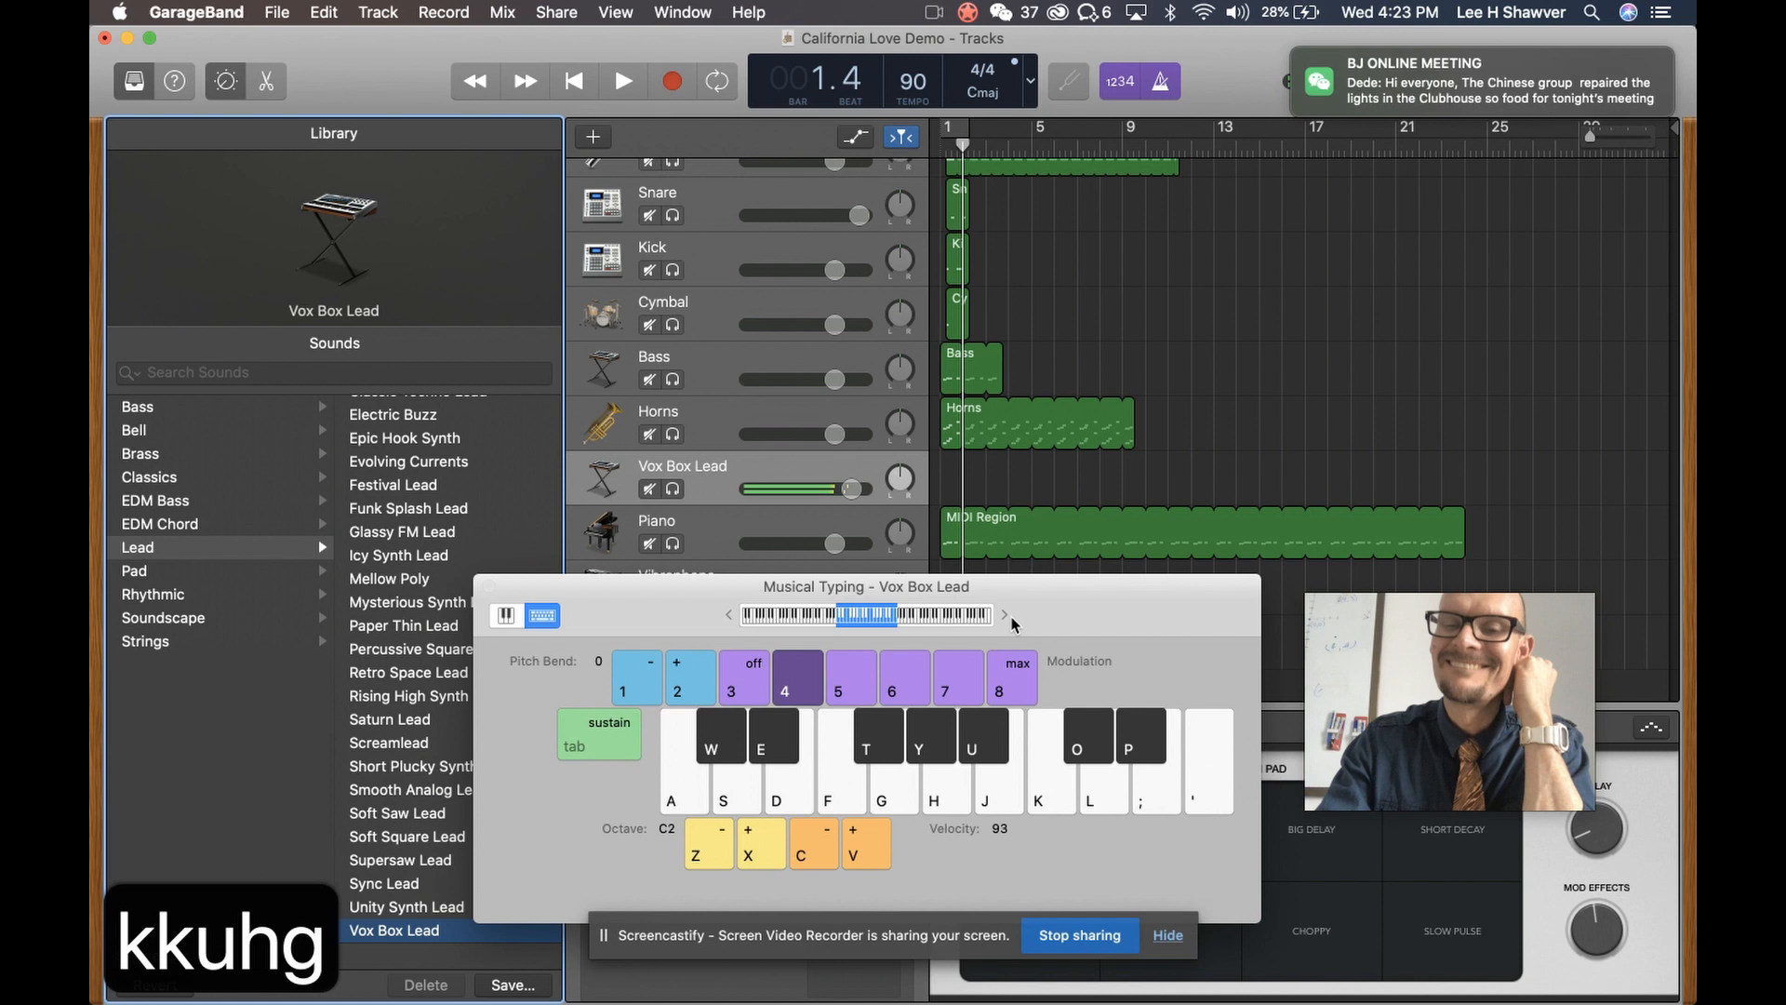
{"action": "key", "text": "g"}
{"action": "key", "text": "g"}
{"action": "key", "text": "g"}
{"action": "key", "text": "h"}
{"action": "key", "text": "f"}
{"action": "key", "text": "s"}
Rehearse the complete four-phrase Vox Box Lead melody from beginning to end without recording
{"action": "key", "text": "g"}
{"action": "key", "text": "u"}
{"action": "key", "text": "l"}
{"action": "key", "text": "g"}
{"action": "key", "text": "u"}
{"action": "key", "text": "l"}
{"action": "key", "text": "l"}
{"action": "key", "text": "g"}
{"action": "key", "text": "g"}
{"action": "key", "text": "g"}
{"action": "key", "text": "f"}
{"action": "key", "text": "g"}
{"action": "key", "text": "k"}
{"action": "key", "text": "k"}
{"action": "key", "text": "u"}
{"action": "key", "text": "g"}
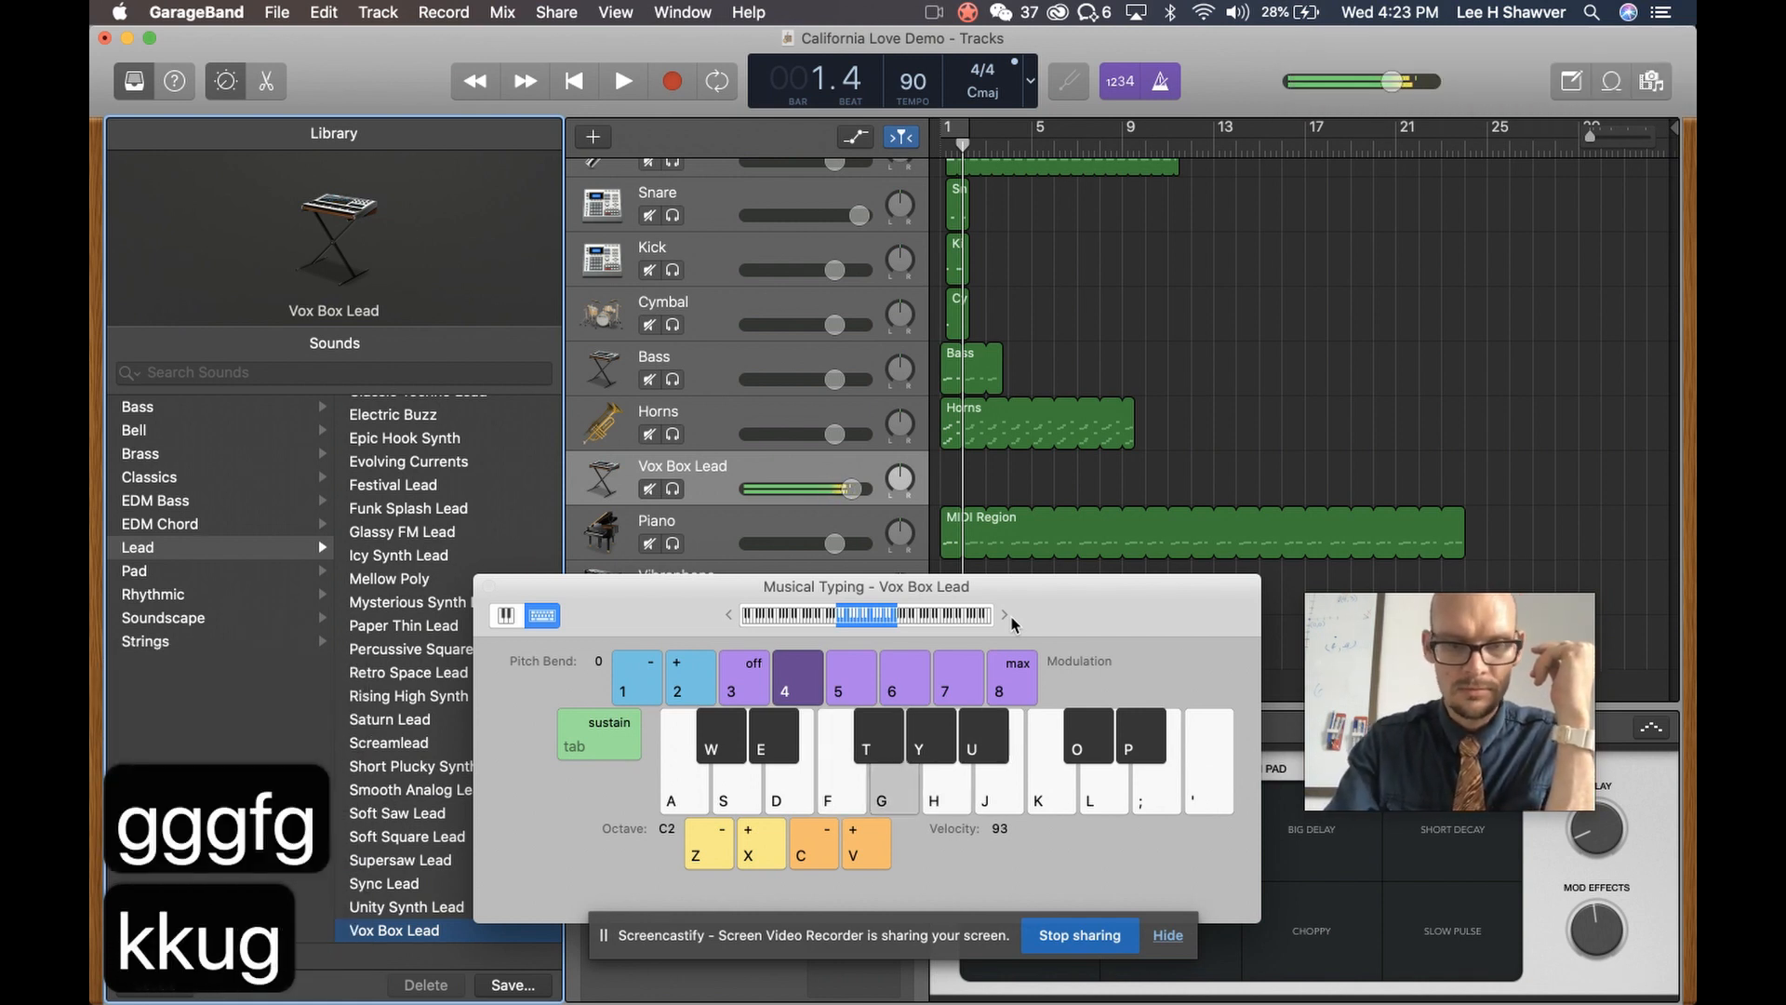
{"action": "key", "text": "k"}
{"action": "key", "text": "k"}
{"action": "key", "text": "u"}
{"action": "key", "text": "h"}
{"action": "key", "text": "g"}
{"action": "key", "text": "g"}
{"action": "key", "text": "g"}
{"action": "key", "text": "h"}
{"action": "key", "text": "f"}
{"action": "key", "text": "s"}
{"action": "key", "text": "g"}
{"action": "key", "text": "u"}
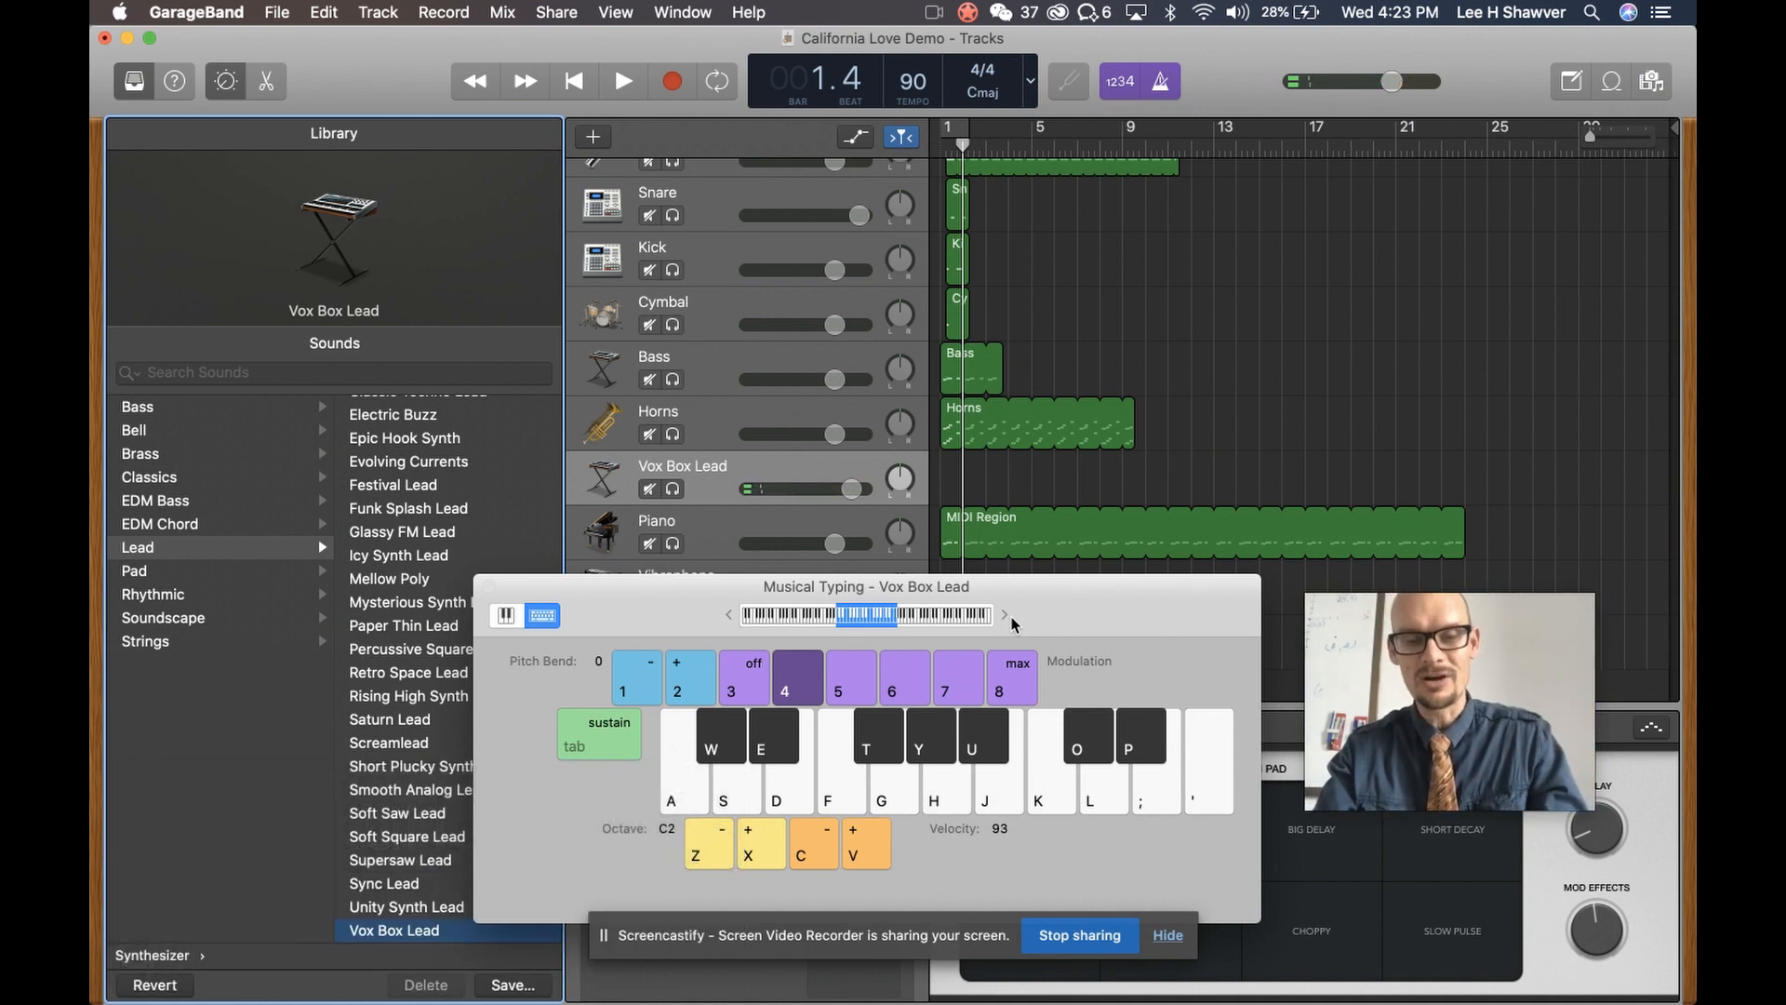
Record the Vox Box Lead melody from bar 3: G-B♭-D-D, G-G-G-F-G, C-C-B♭-A-G, G-G-G-A-F-D
{"action": "key", "text": "Return"}
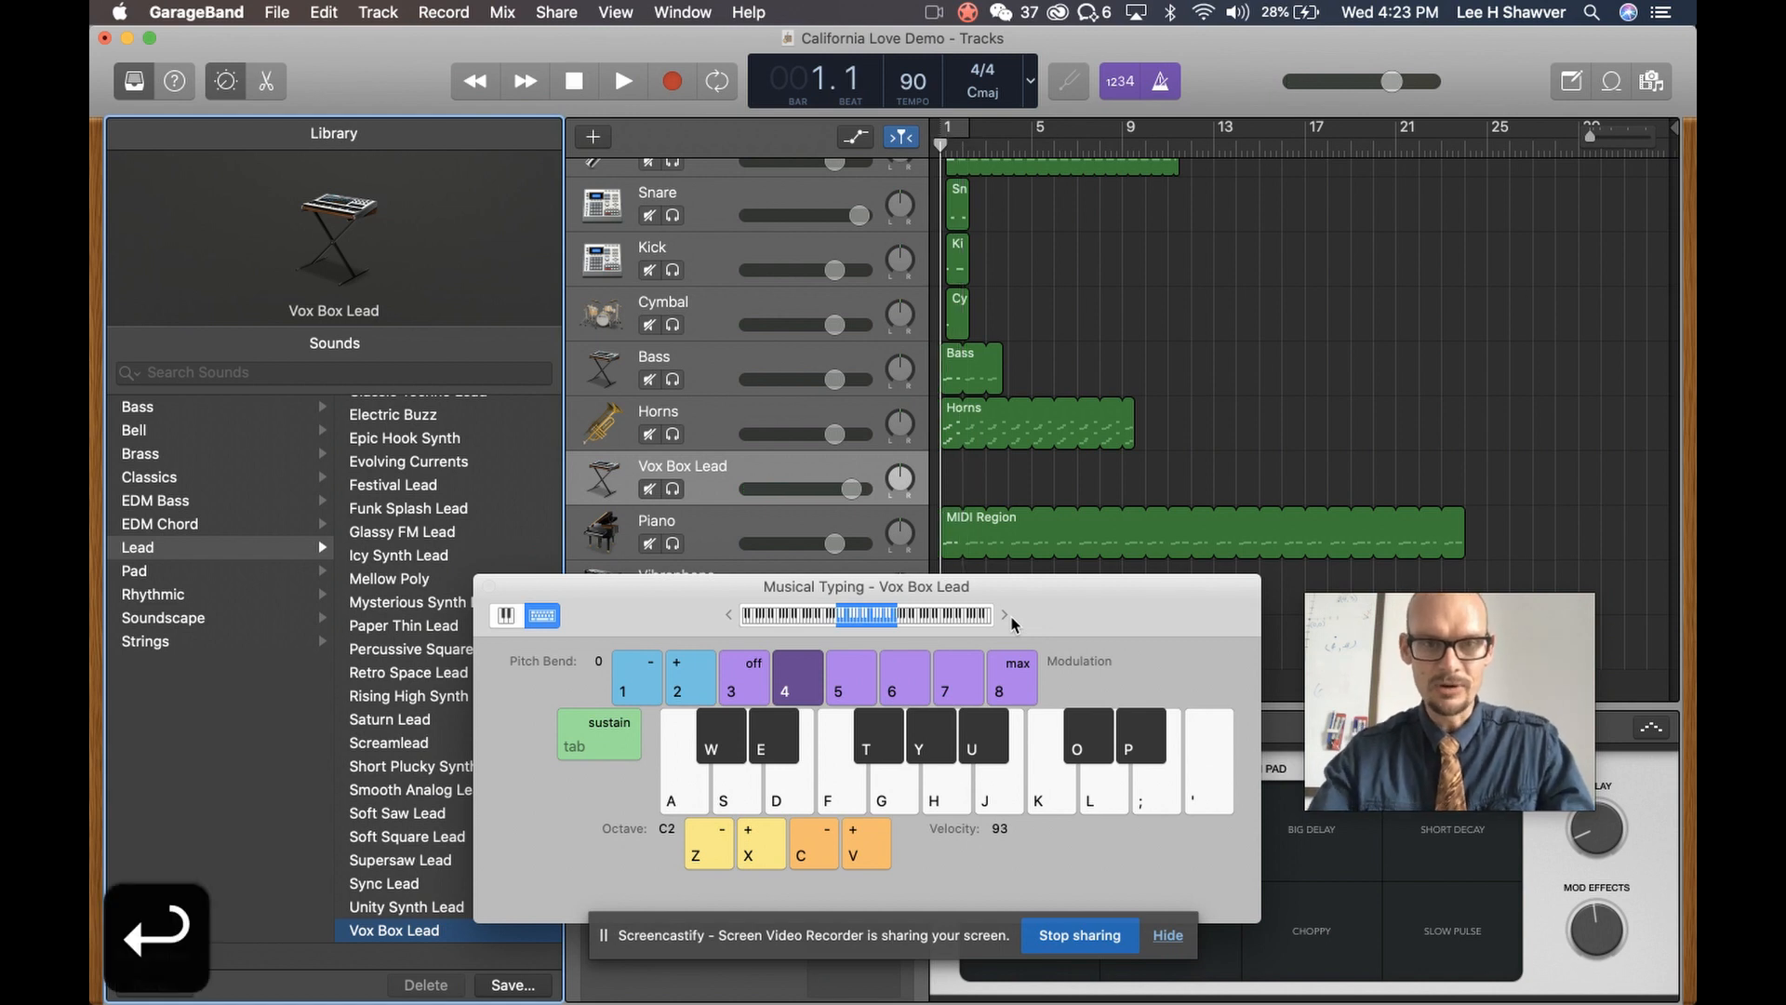
{"action": "key", "text": "r"}
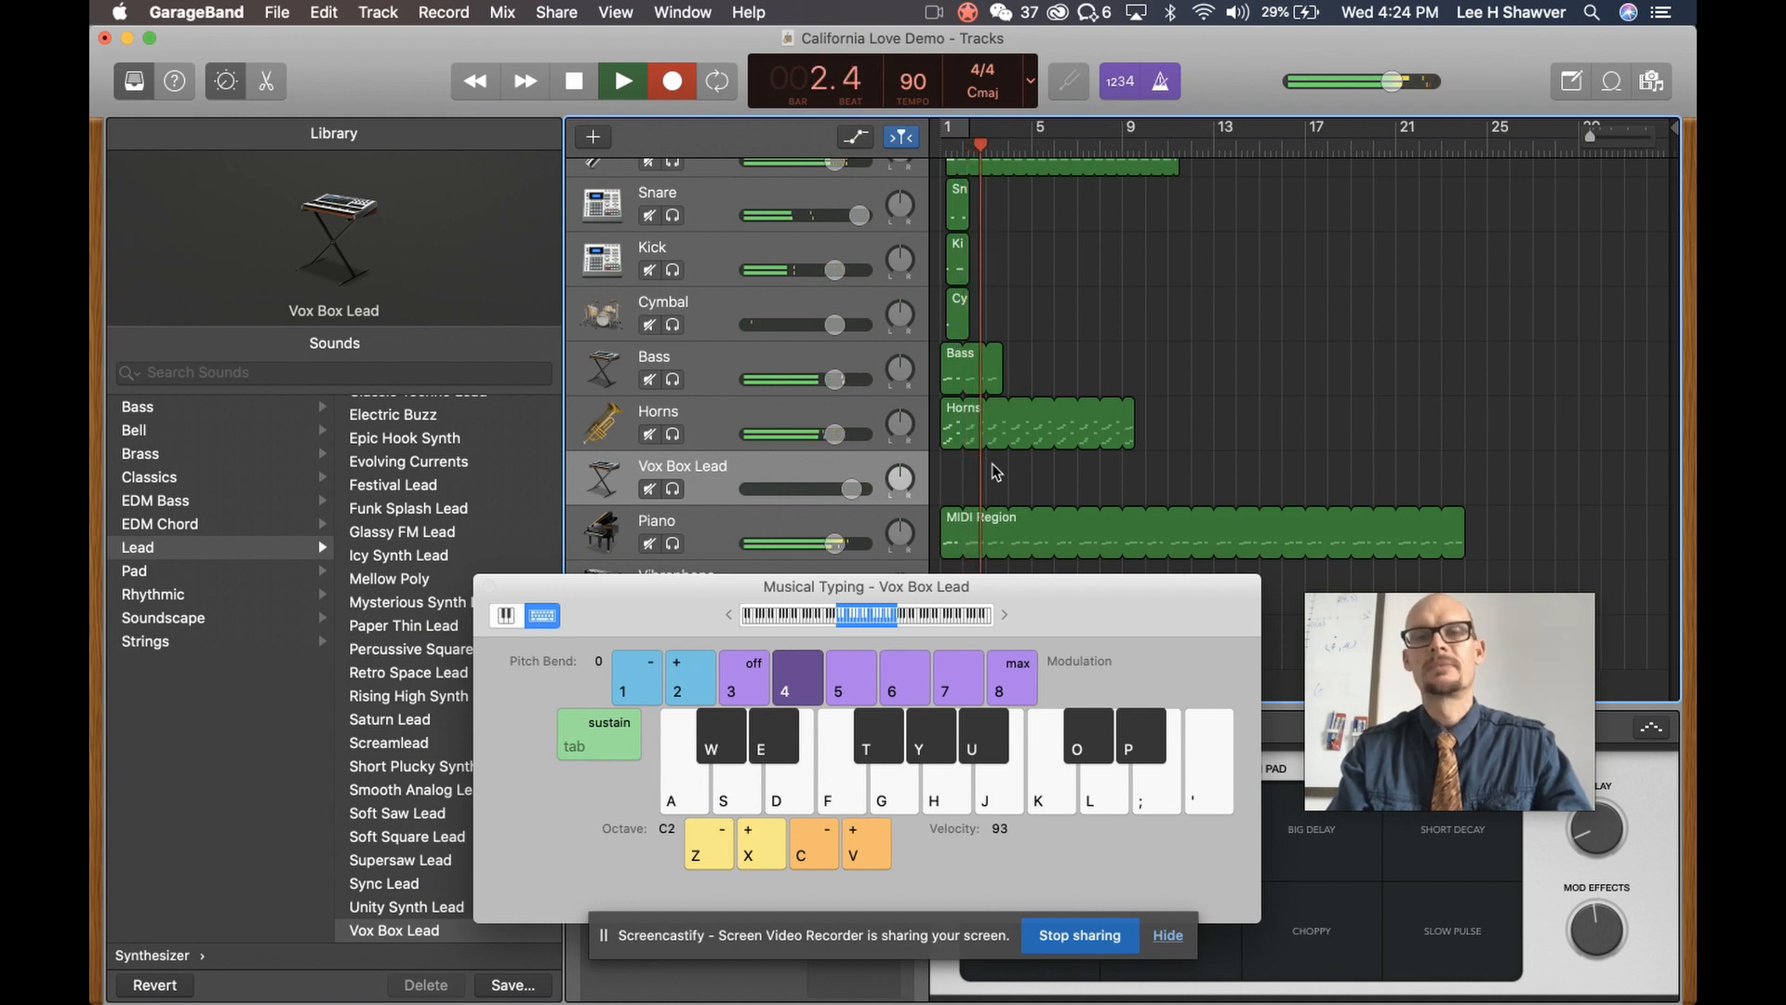
{"action": "key", "text": "g"}
{"action": "key", "text": "u"}
{"action": "key", "text": "l"}
{"action": "key", "text": "l"}
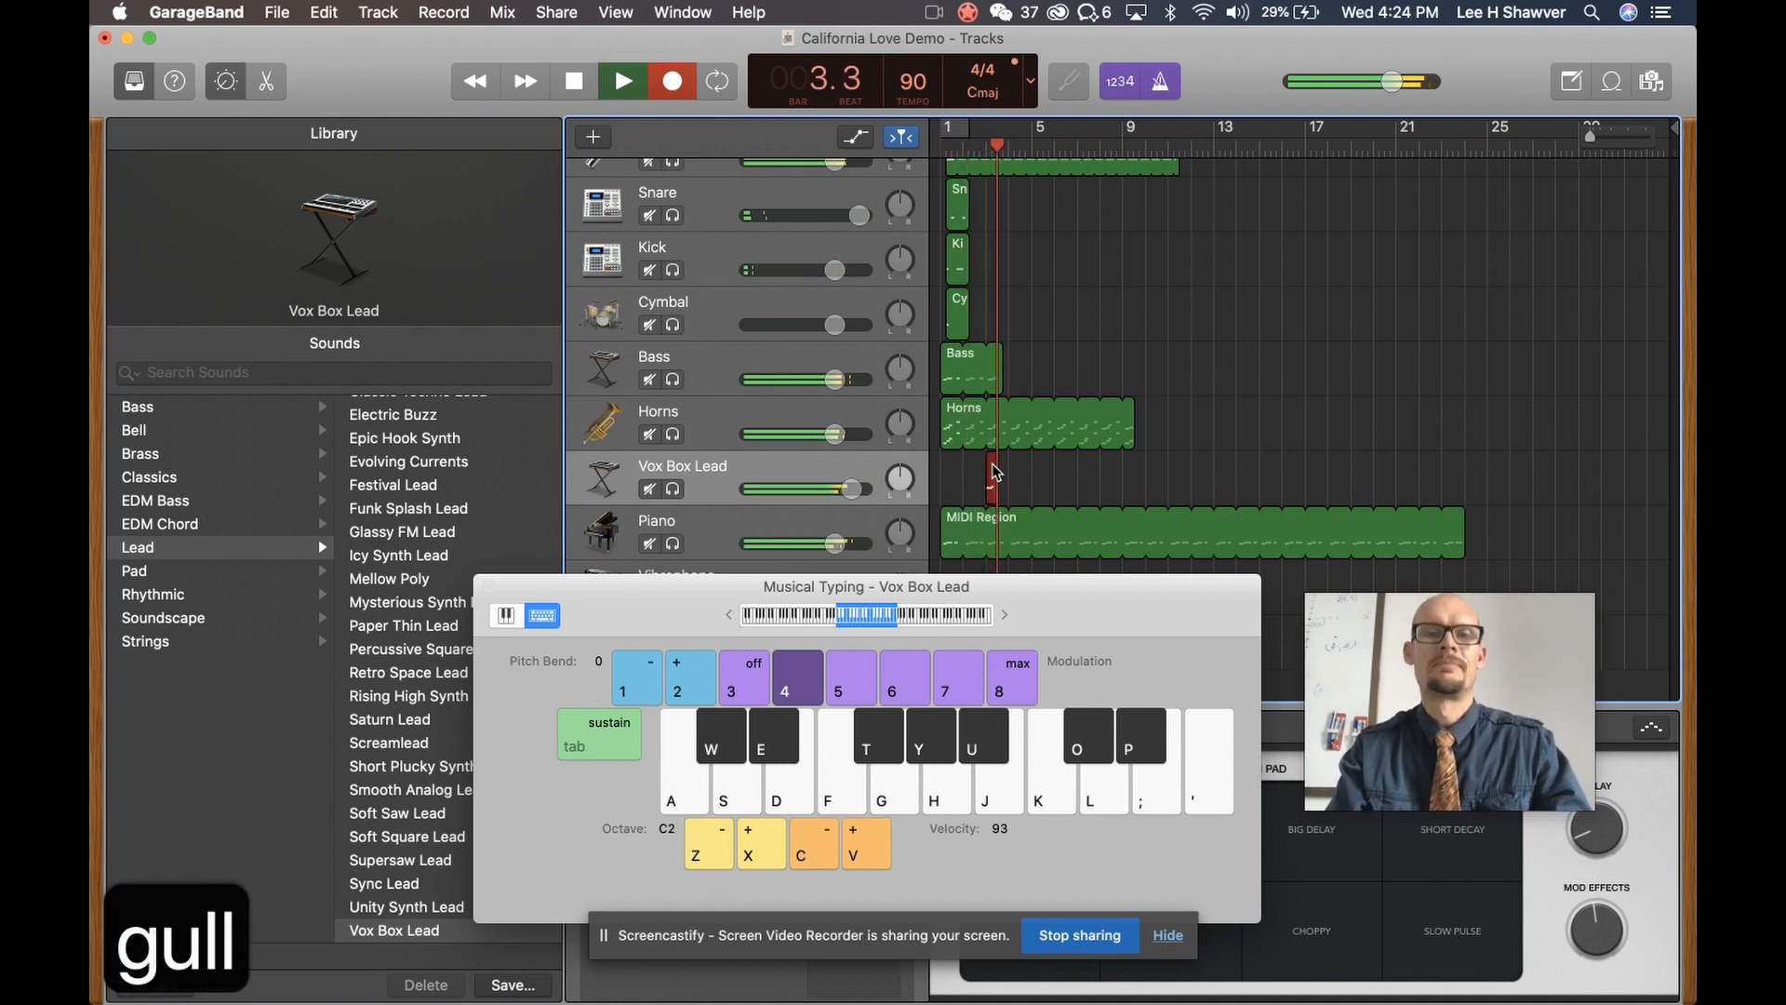
{"action": "key", "text": "g"}
{"action": "key", "text": "g"}
{"action": "key", "text": "g"}
{"action": "key", "text": "f"}
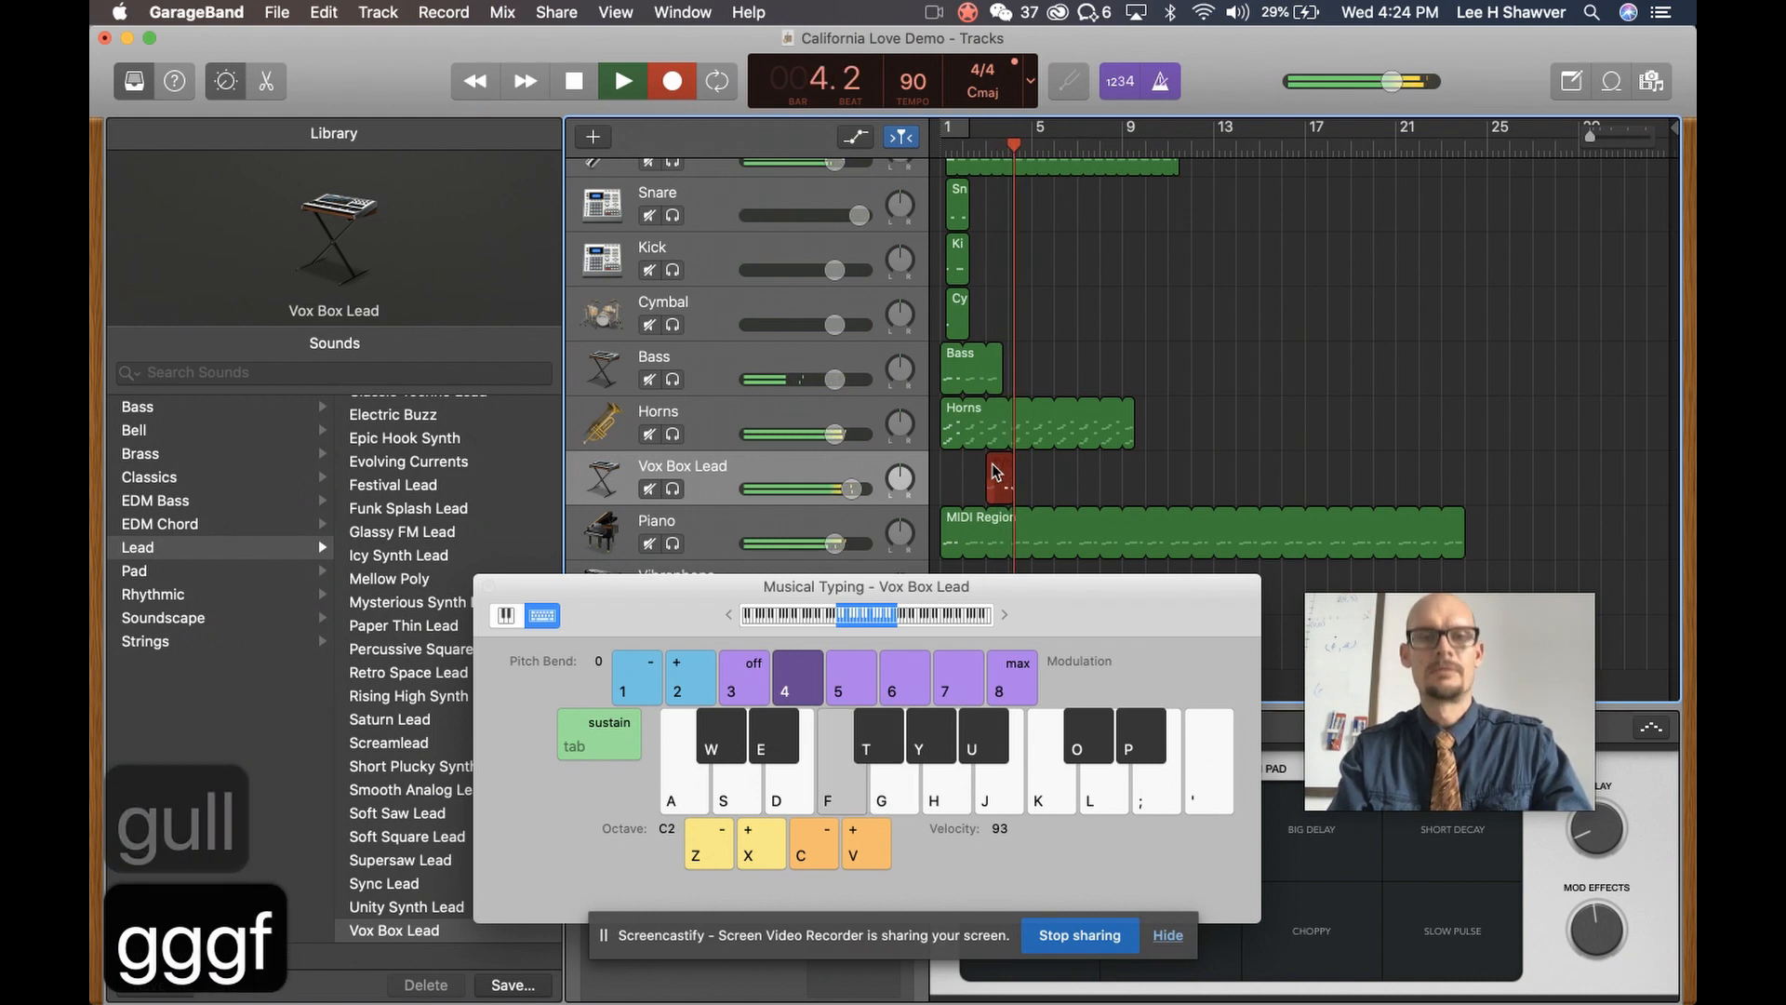
{"action": "key", "text": "f"}
{"action": "key", "text": "g"}
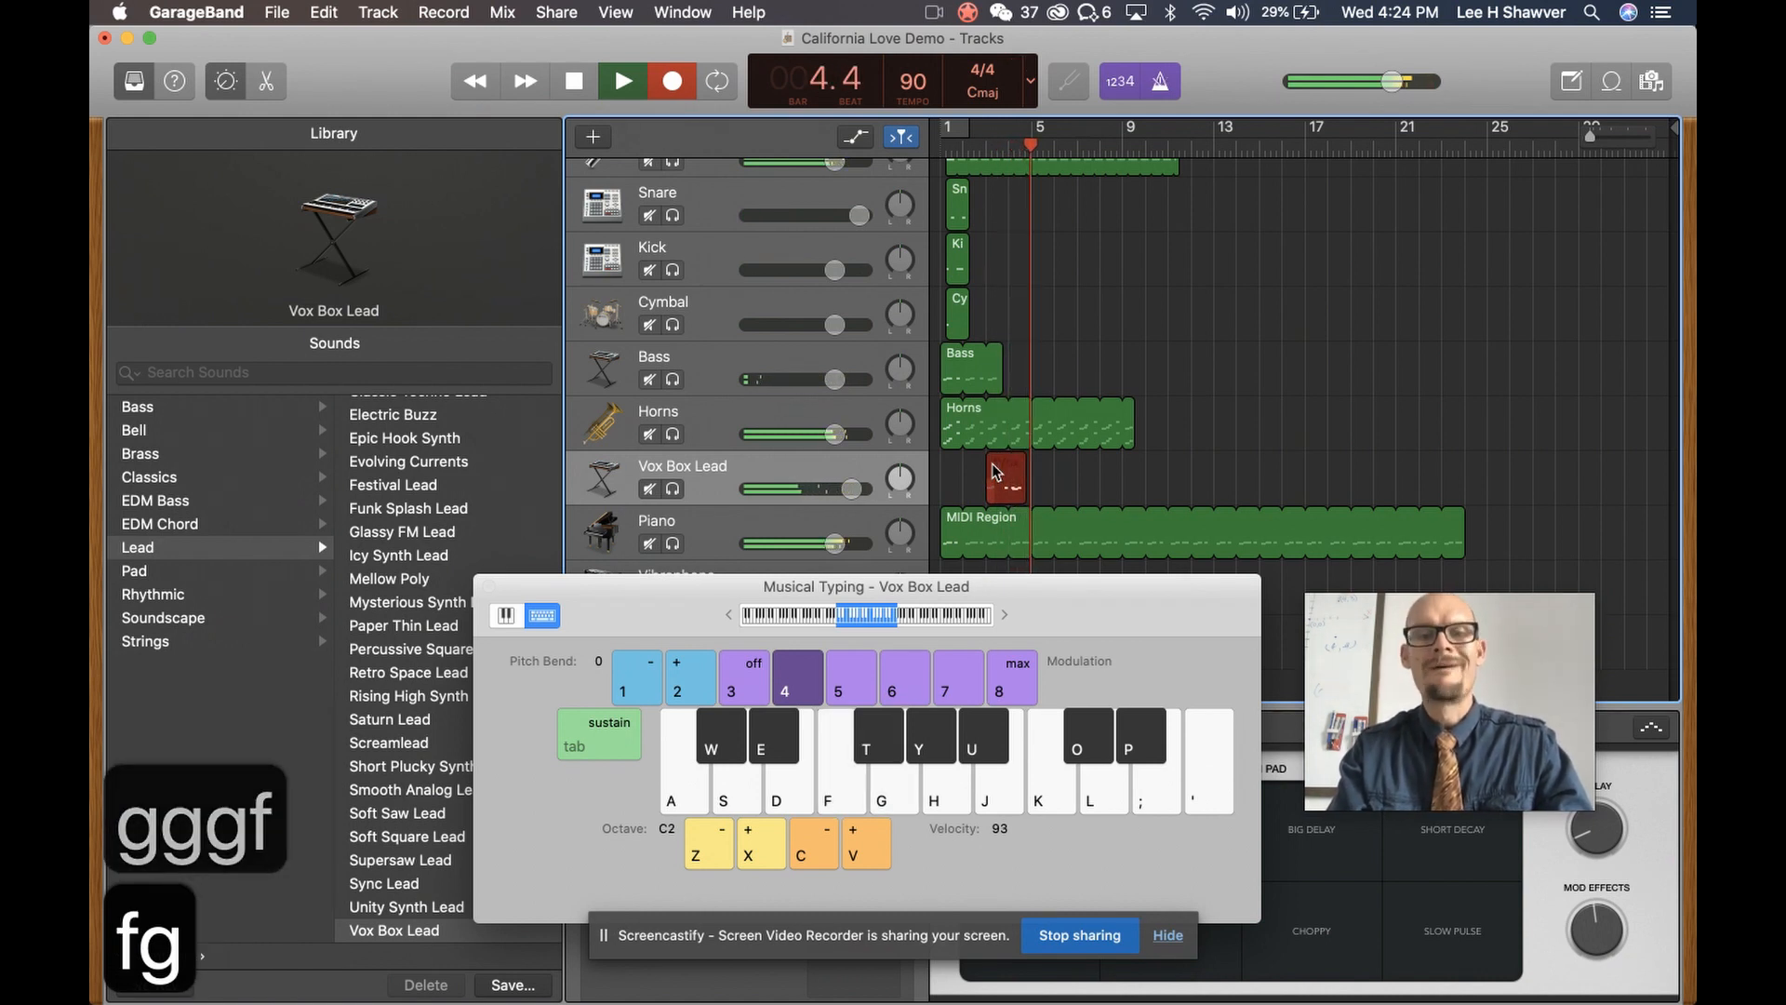
{"action": "key", "text": "k"}
{"action": "key", "text": "k"}
{"action": "key", "text": "u"}
{"action": "key", "text": "h"}
{"action": "key", "text": "g"}
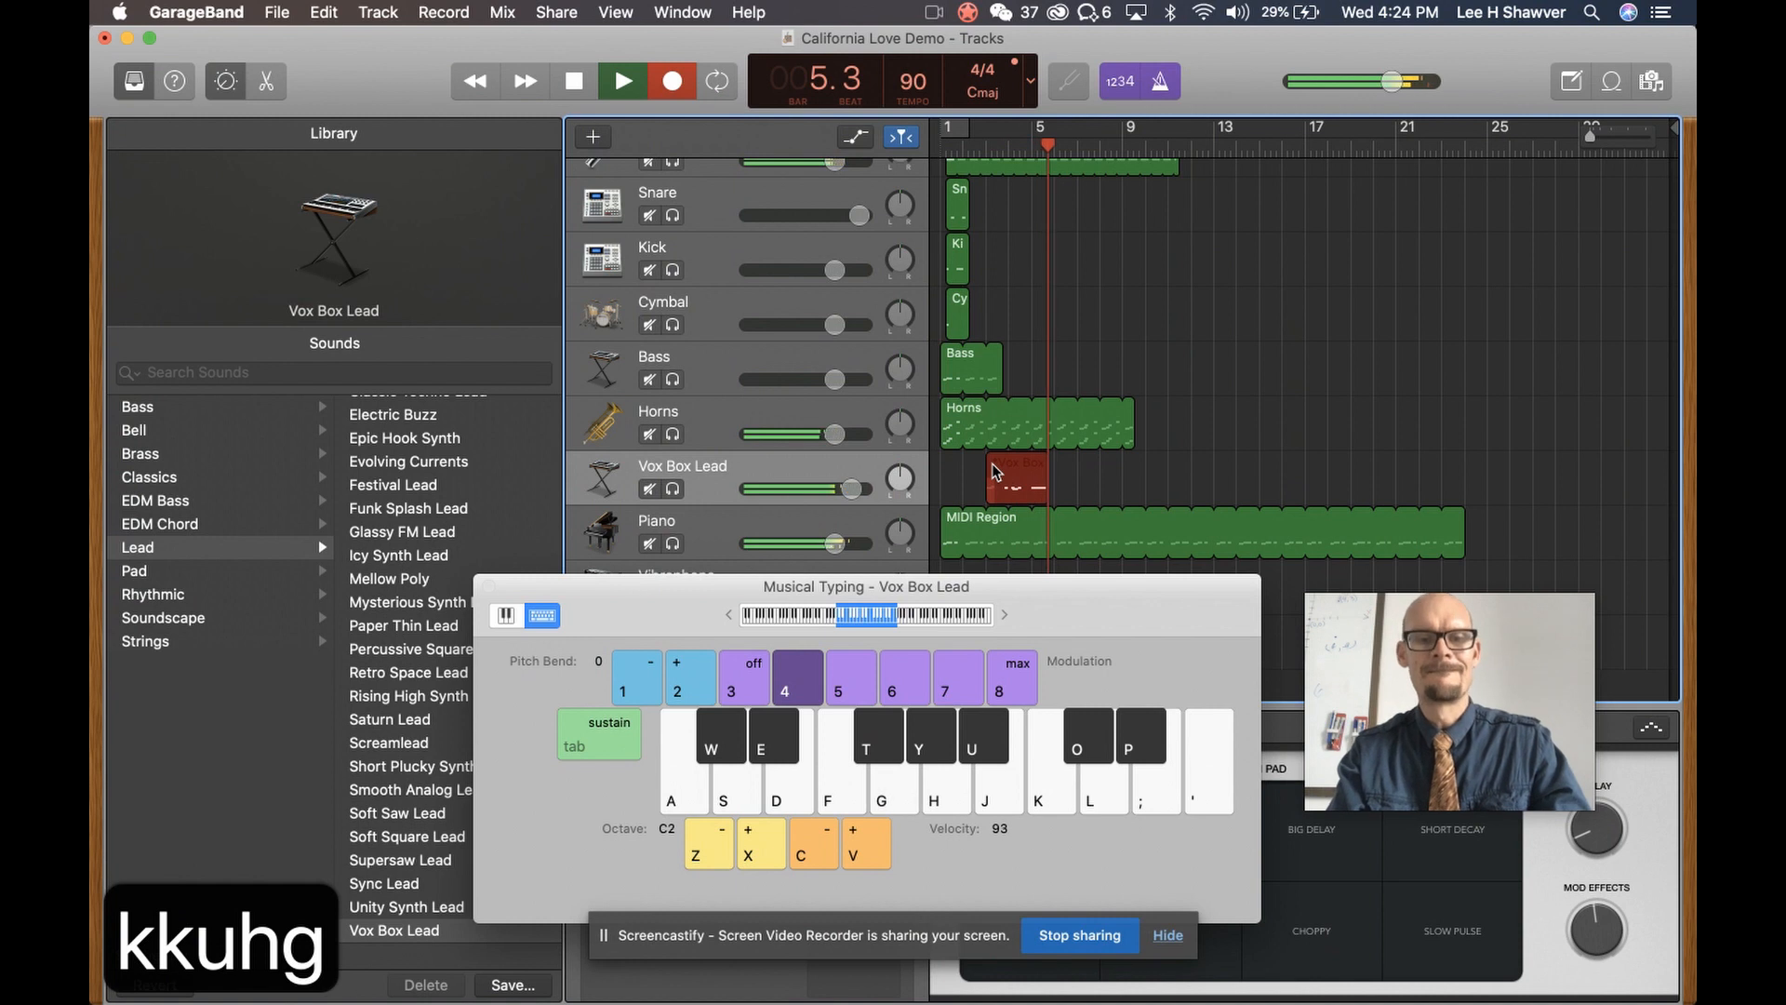
{"action": "key", "text": "g"}
{"action": "key", "text": "g"}
{"action": "key", "text": "g"}
{"action": "key", "text": "h"}
{"action": "key", "text": "h"}
{"action": "key", "text": "f"}
{"action": "key", "text": "s"}
{"action": "key", "text": "space"}
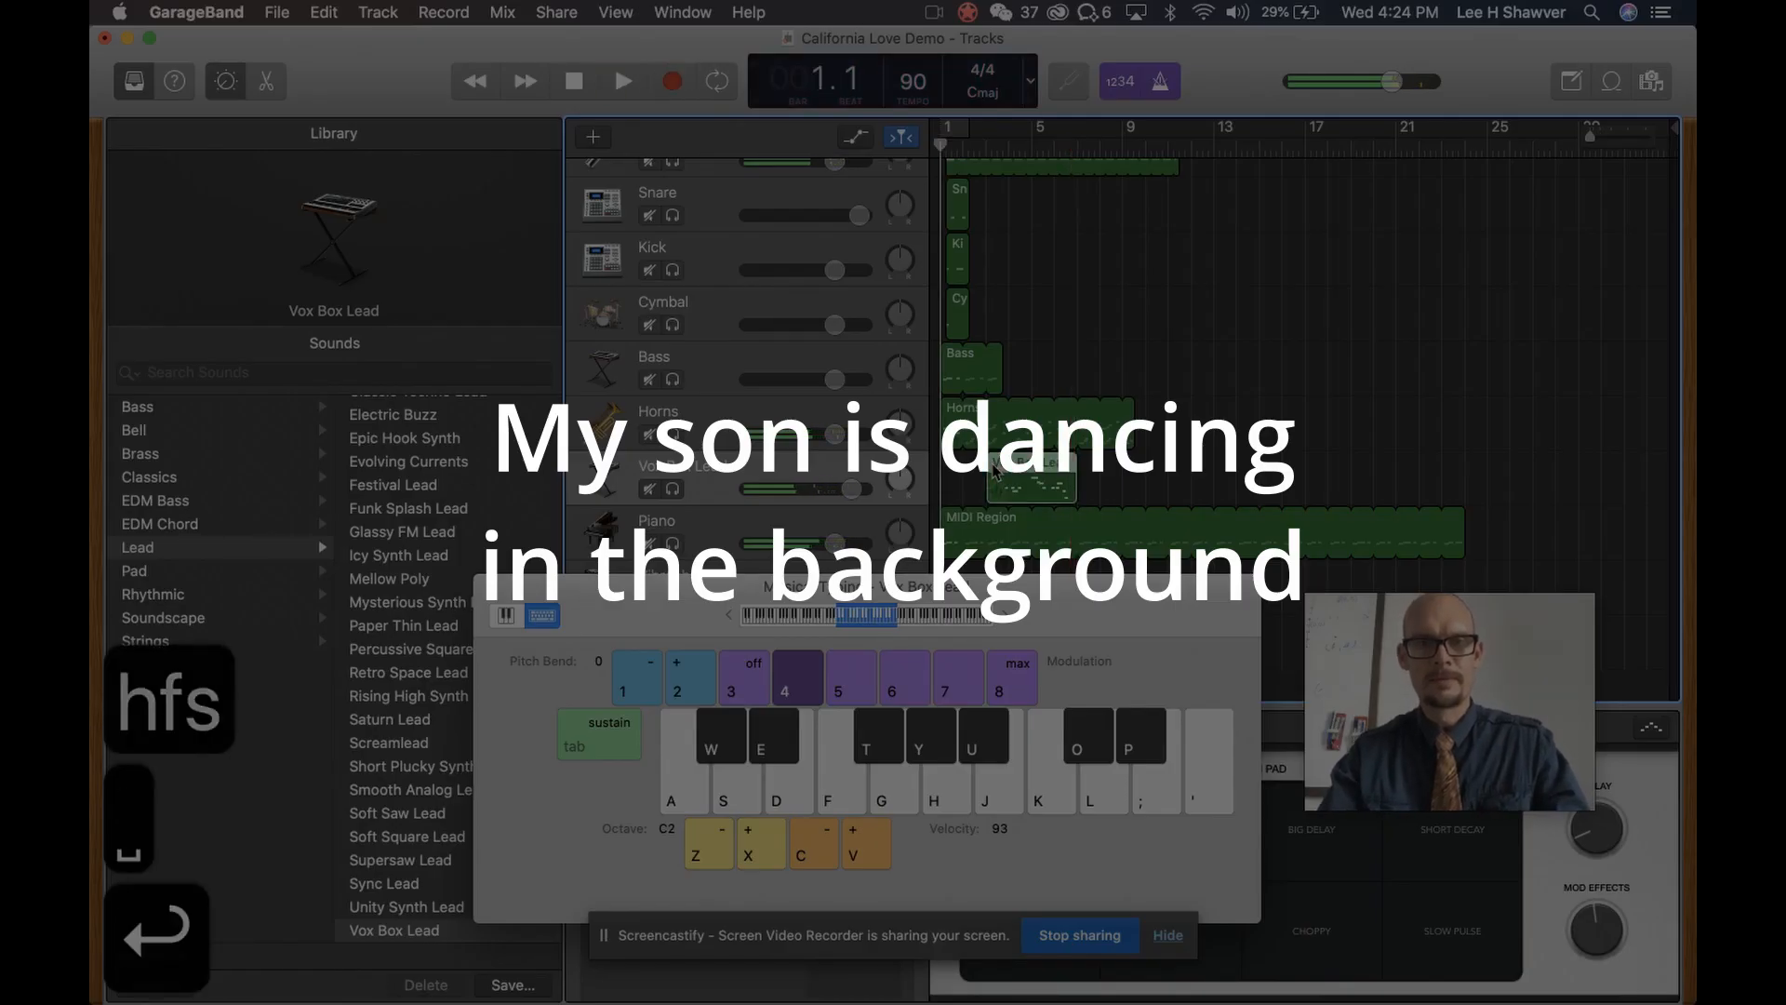
Close Musical Typing, open the Vox Box Lead region in the Piano Roll, and quantize all its notes to 1/16 Note
{"action": "key", "text": "super+k"}
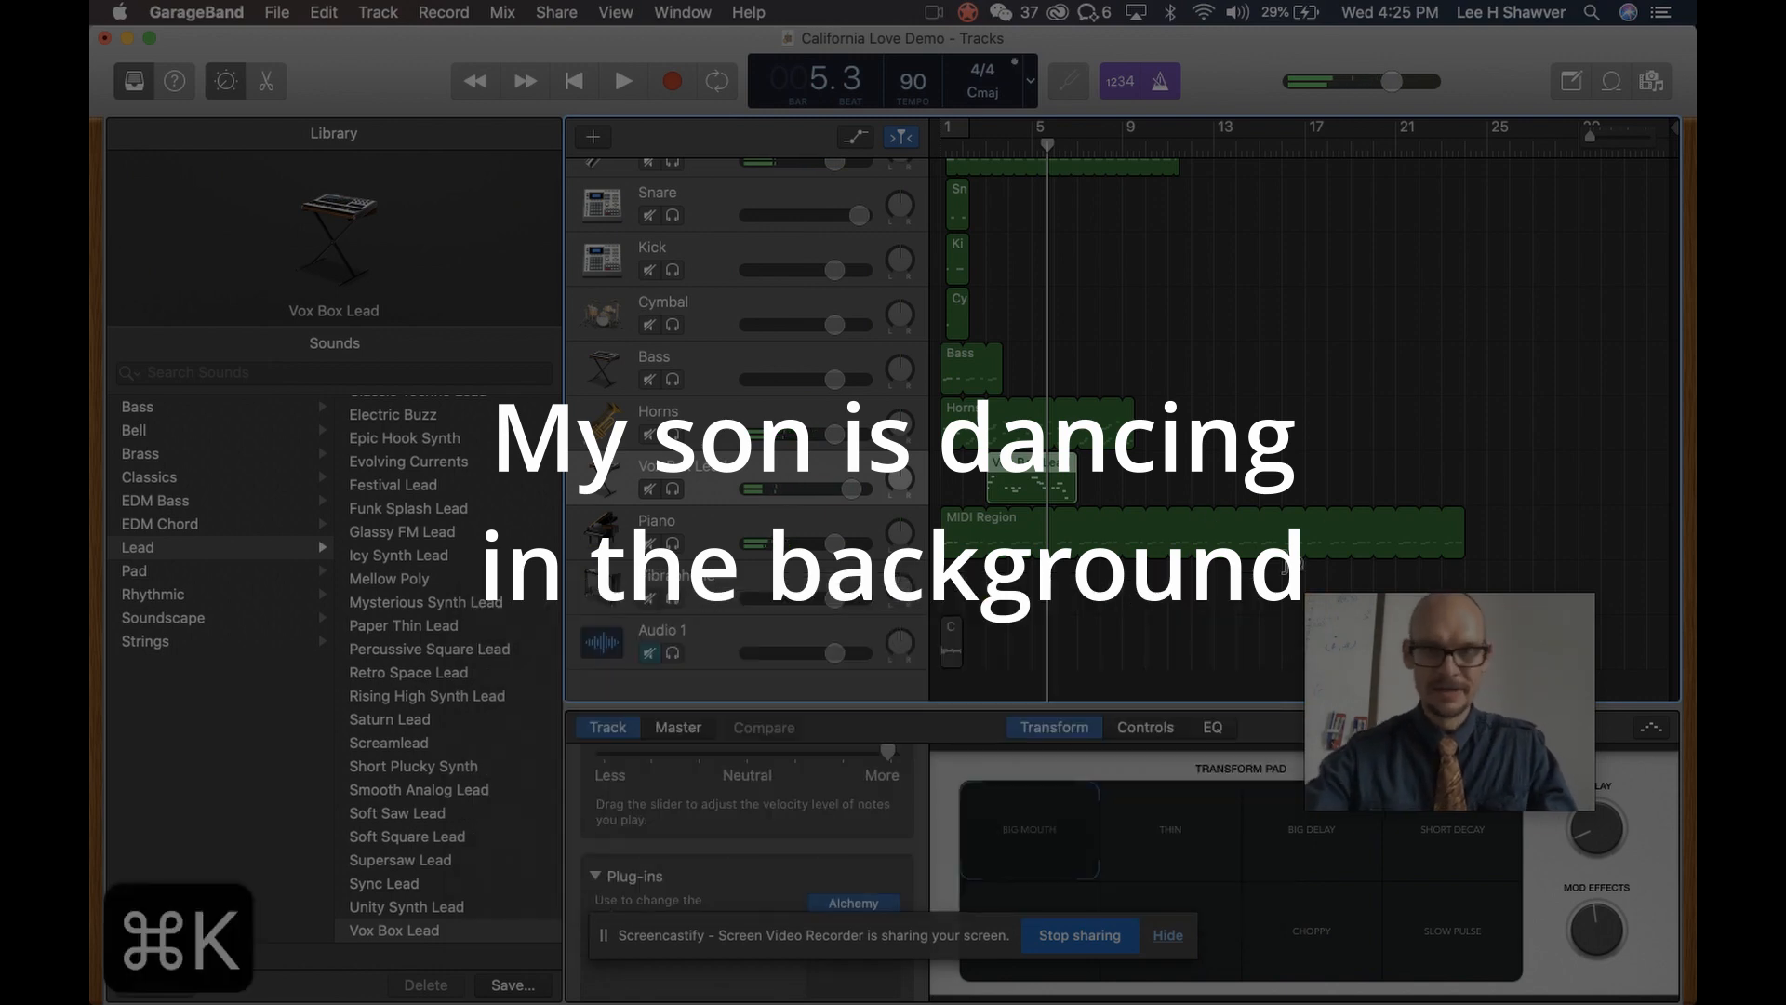
{"action": "double_click", "coordinate": [1021, 465]}
{"action": "left_click_drag", "start_coordinate": [1433, 634], "coordinate": [416, 709]}
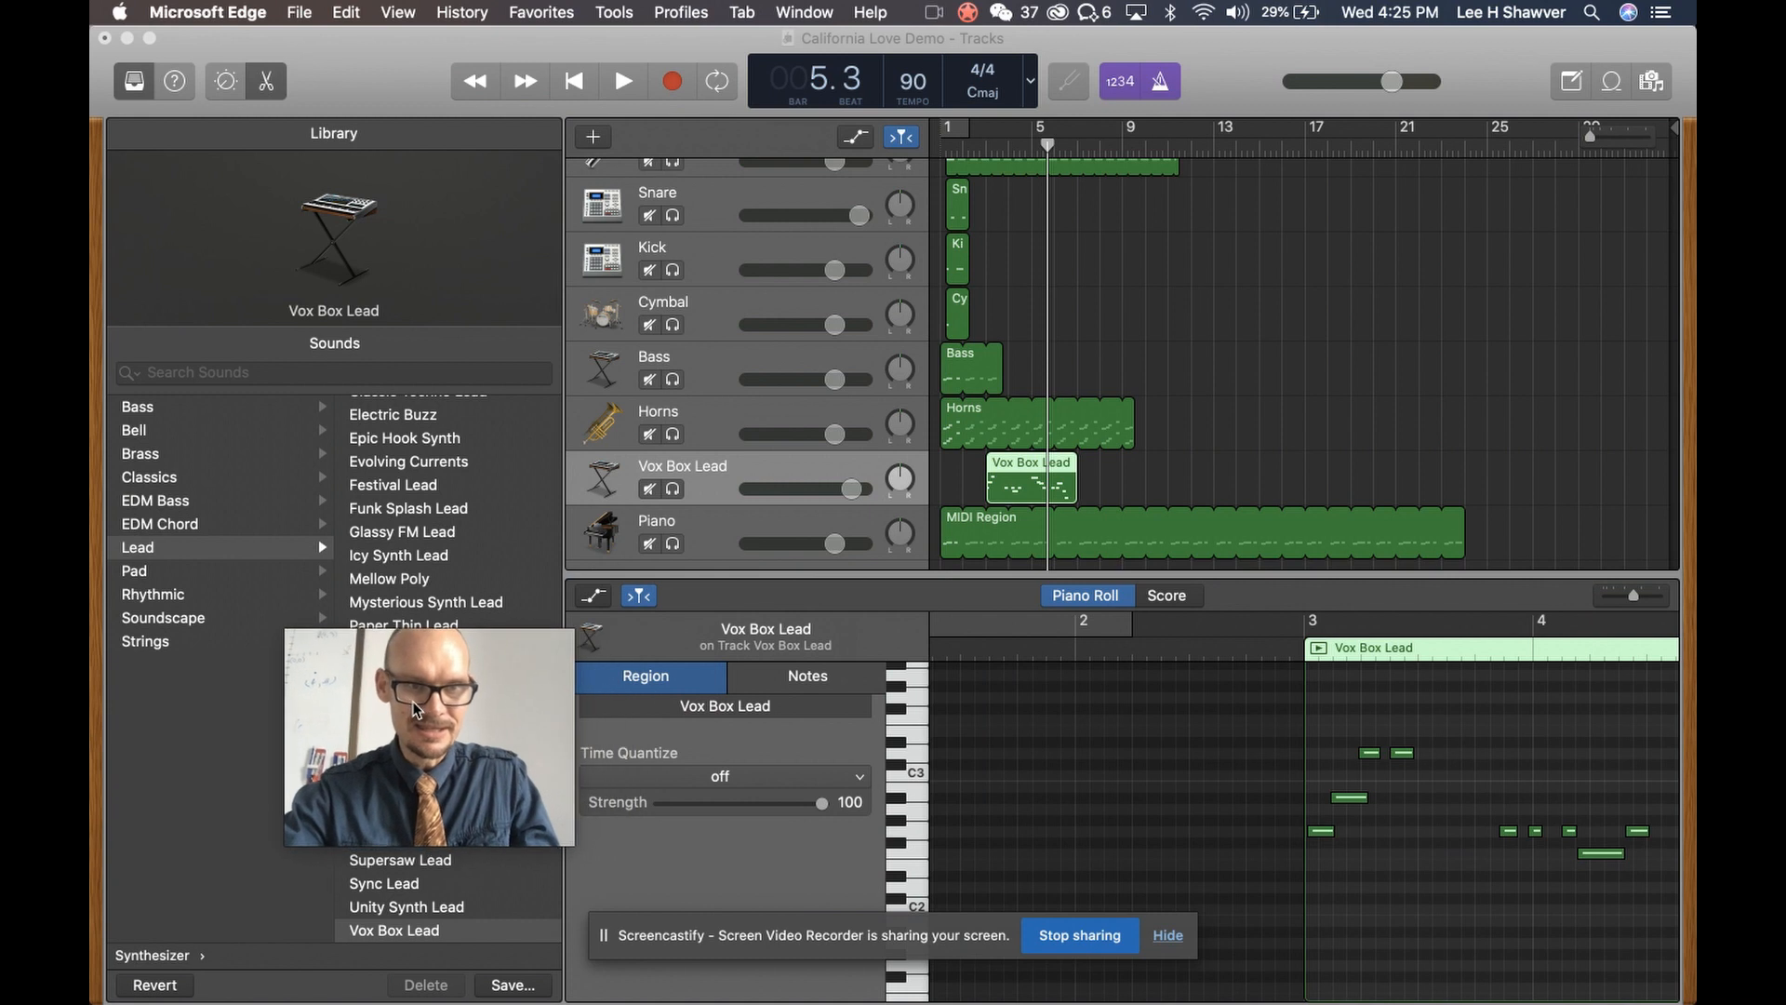
{"action": "scroll", "coordinate": [1391, 798], "scroll_direction": "right", "scroll_amount": 3}
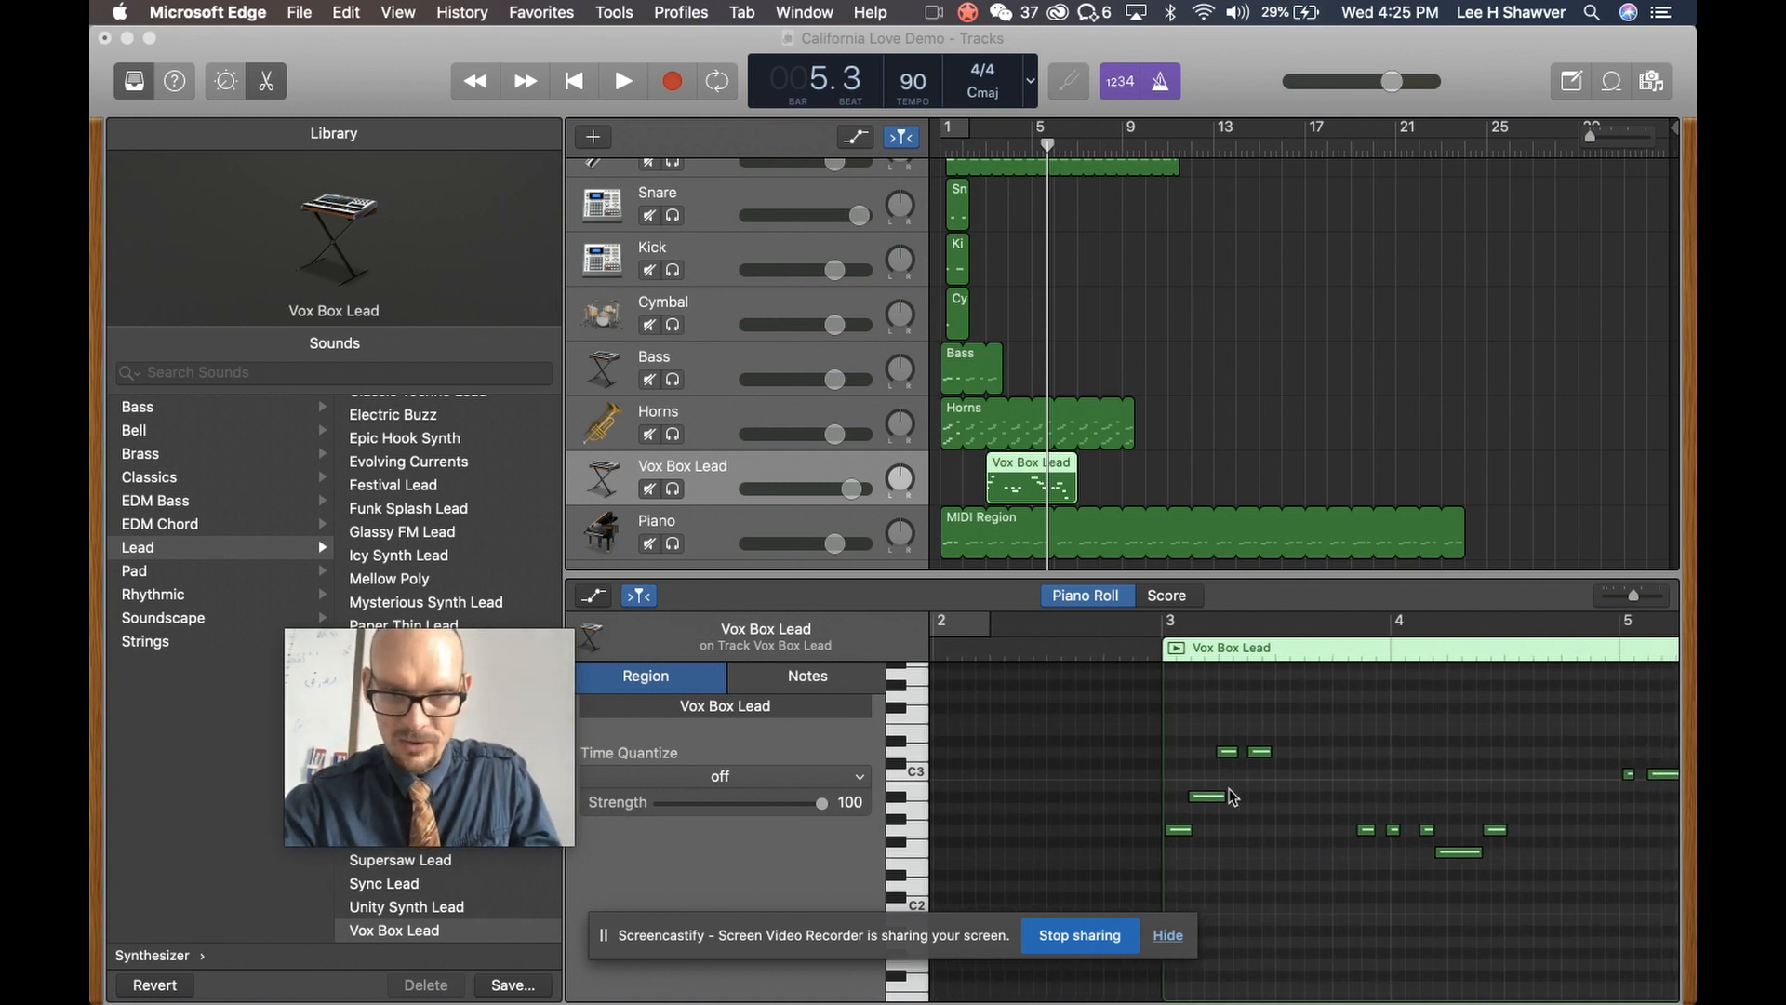
{"action": "left_click", "coordinate": [1296, 846]}
{"action": "scroll", "coordinate": [1298, 848], "scroll_direction": "right", "scroll_amount": 10}
{"action": "key", "text": "super+a"}
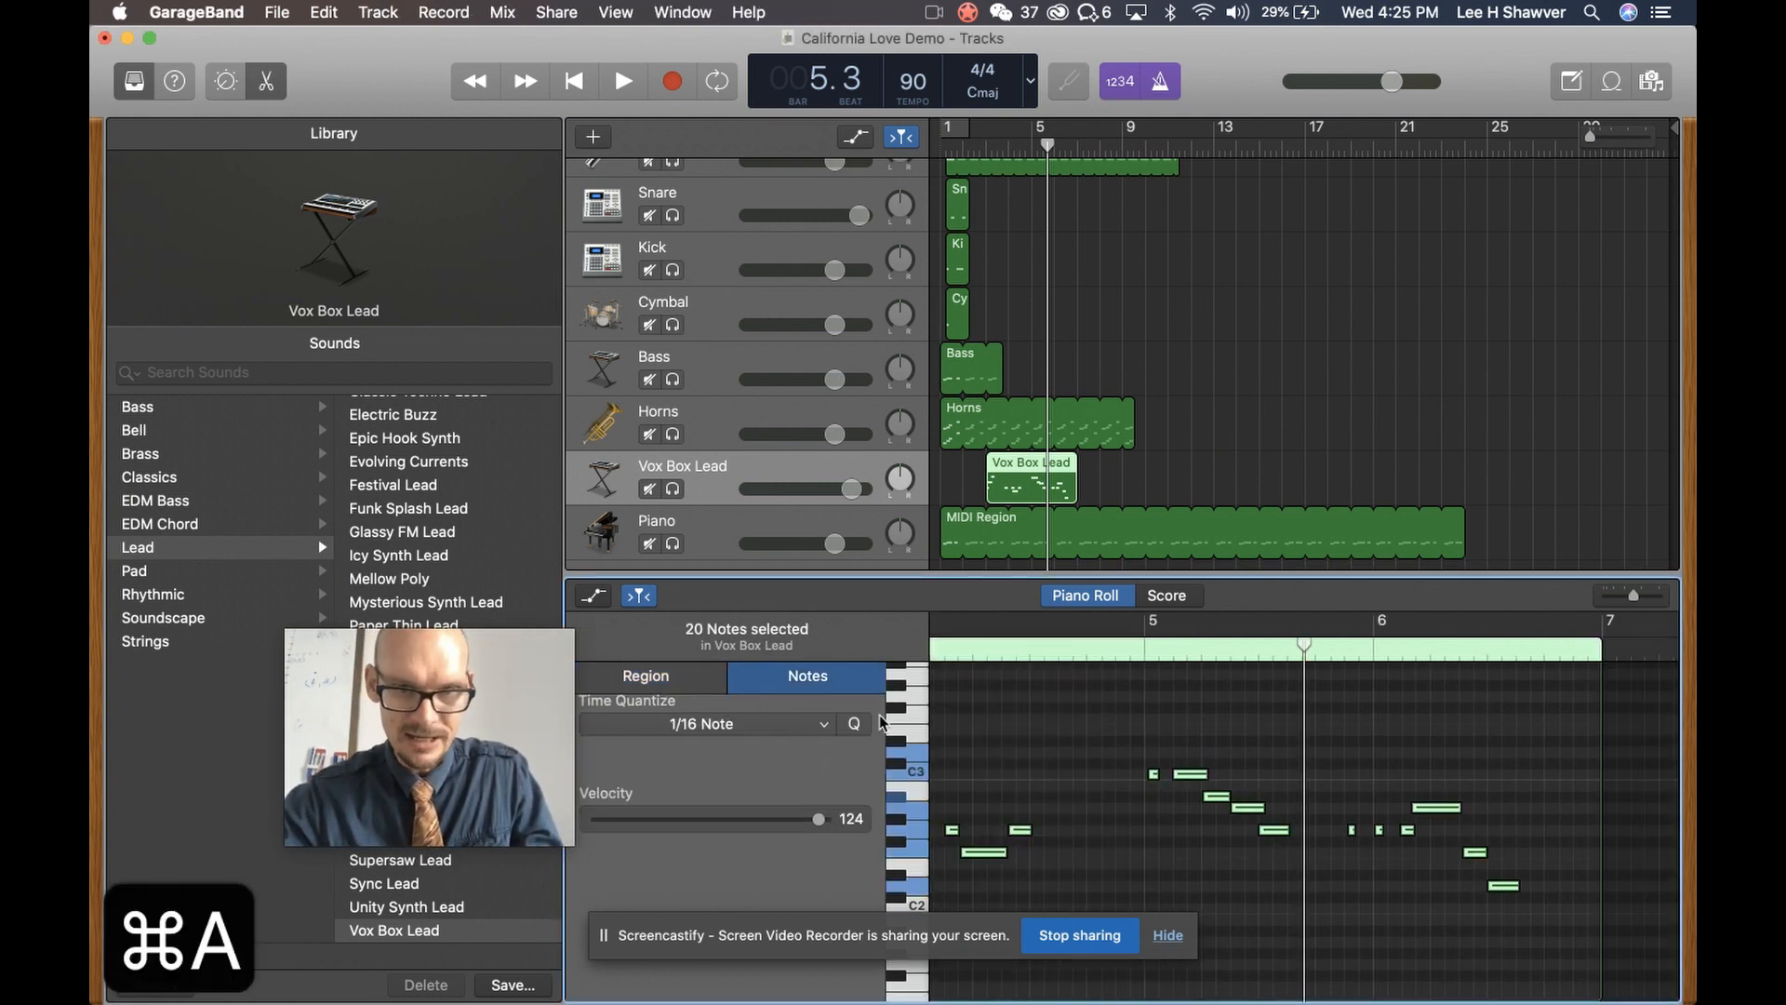
{"action": "left_click", "coordinate": [853, 725]}
Play the arrangement from the start to hear the quantized Vox Box Lead melody through its last phrase
{"action": "key", "text": "Return"}
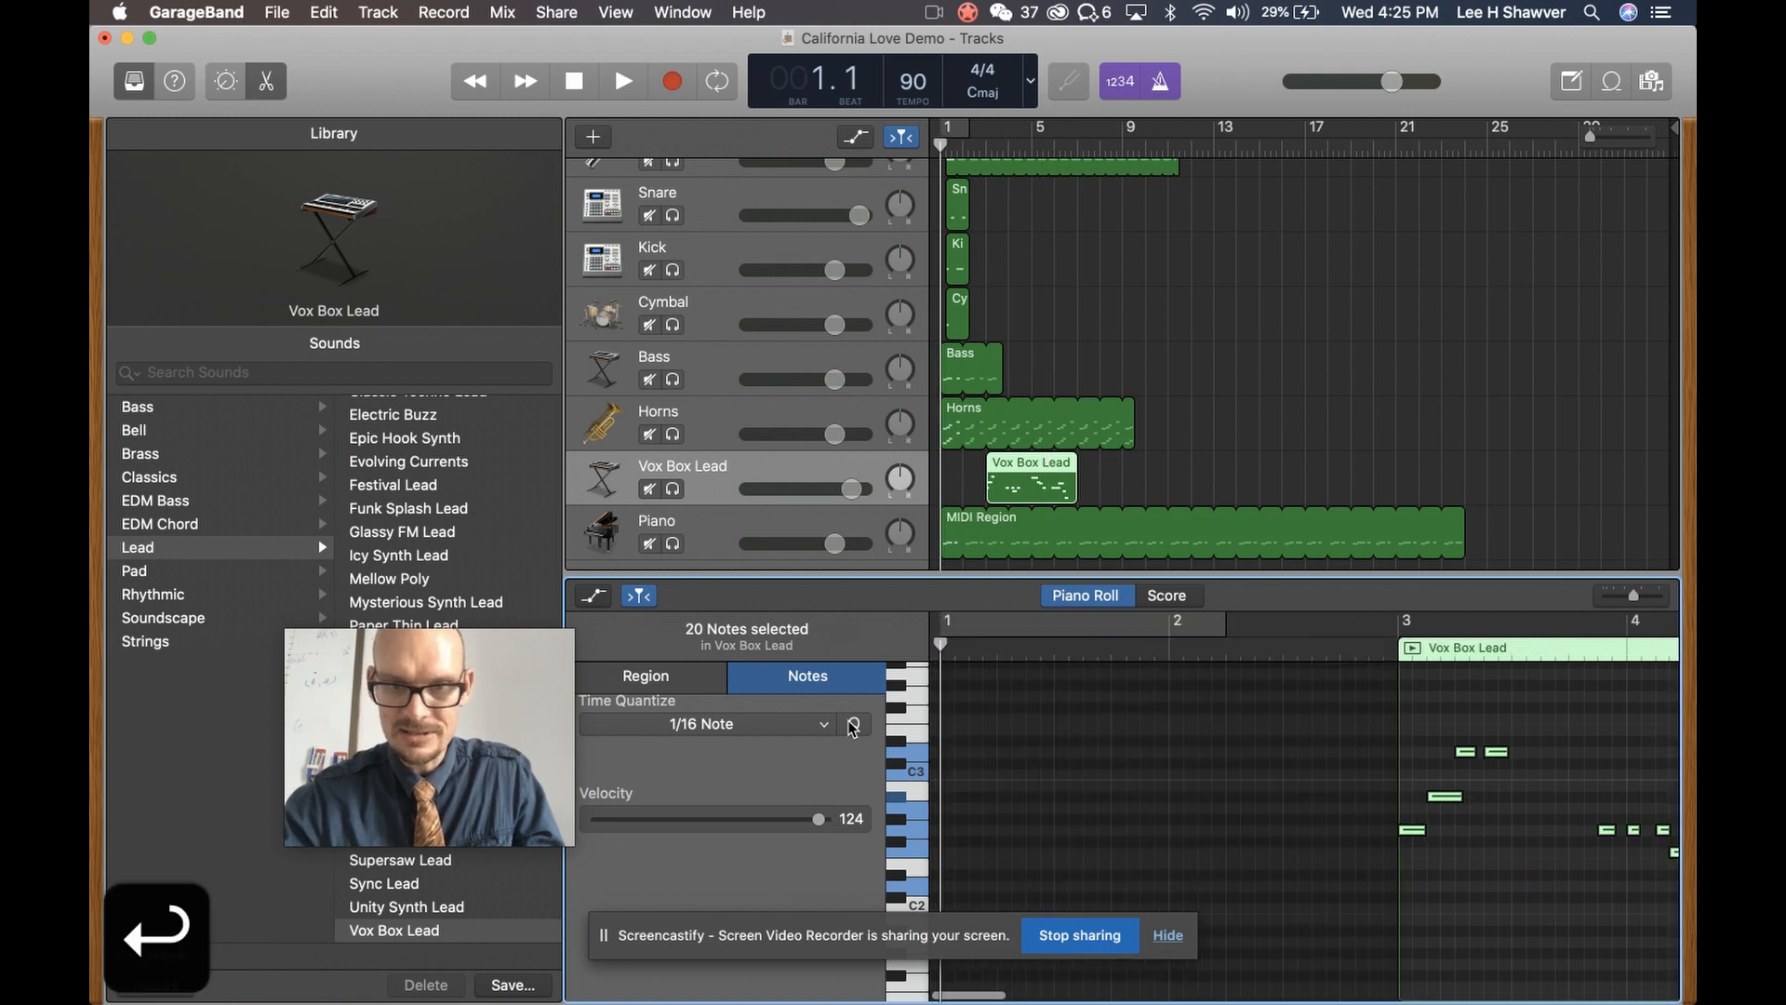
{"action": "key", "text": "space"}
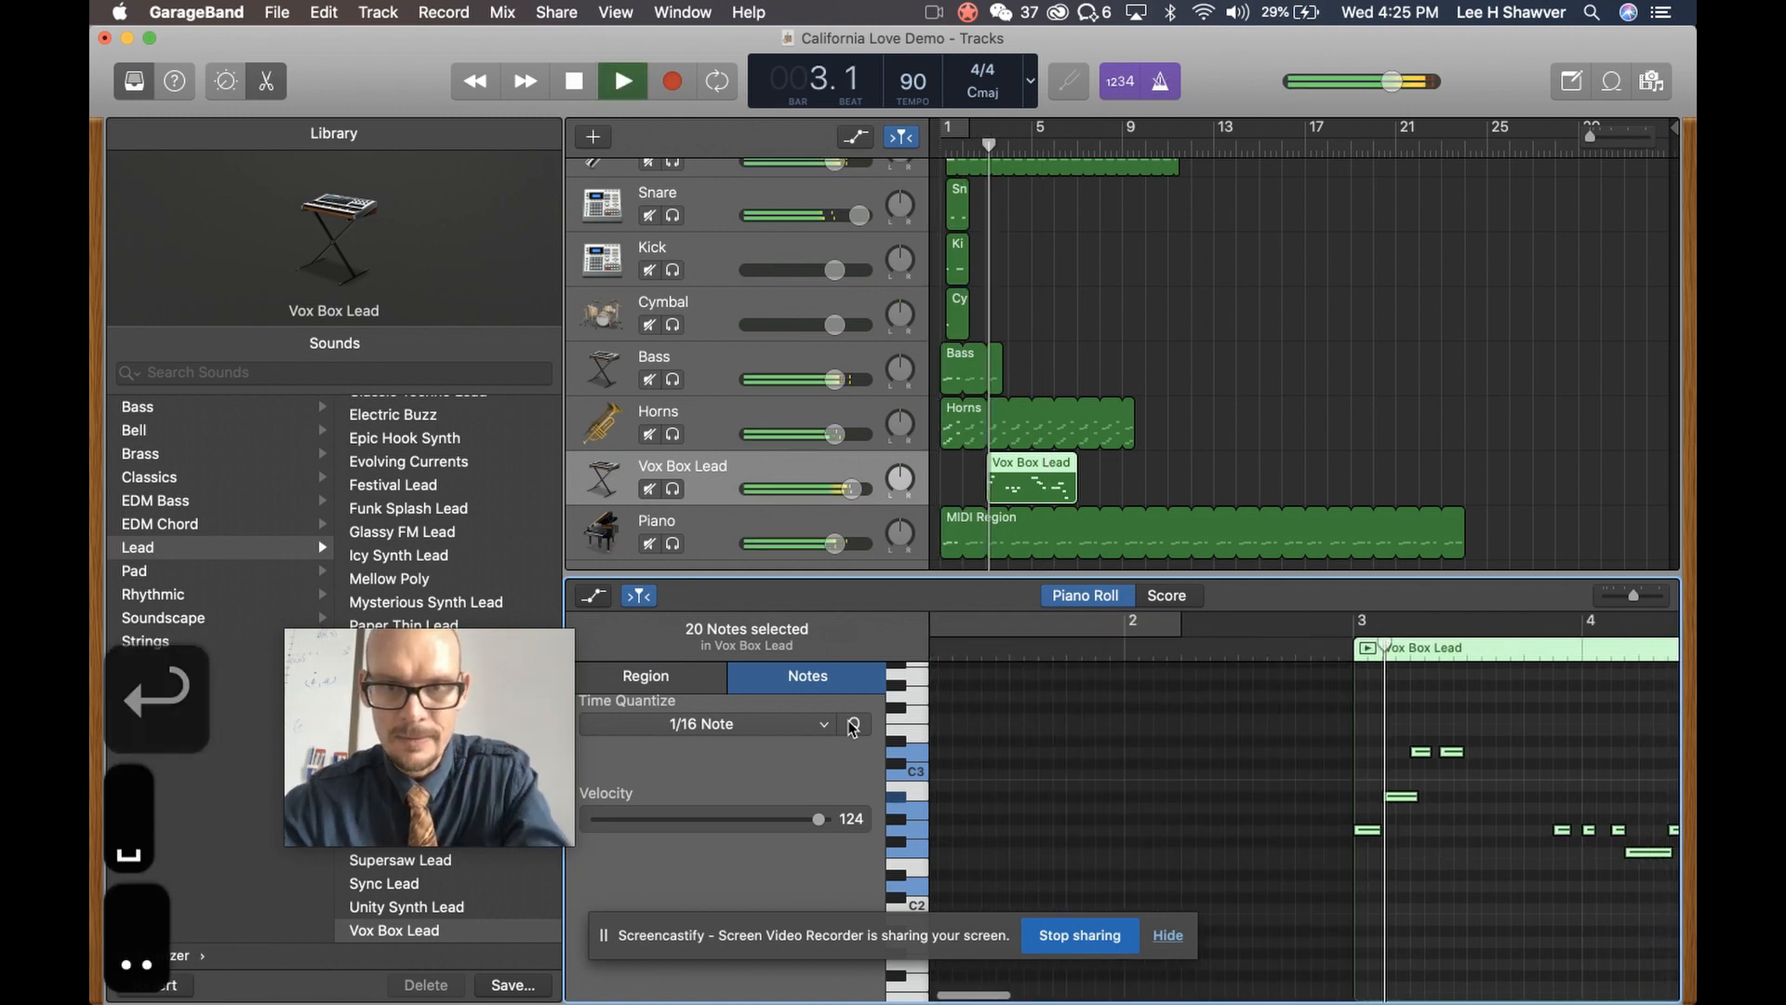
{"action": "key", "text": "comma"}
{"action": "key", "text": "comma"}
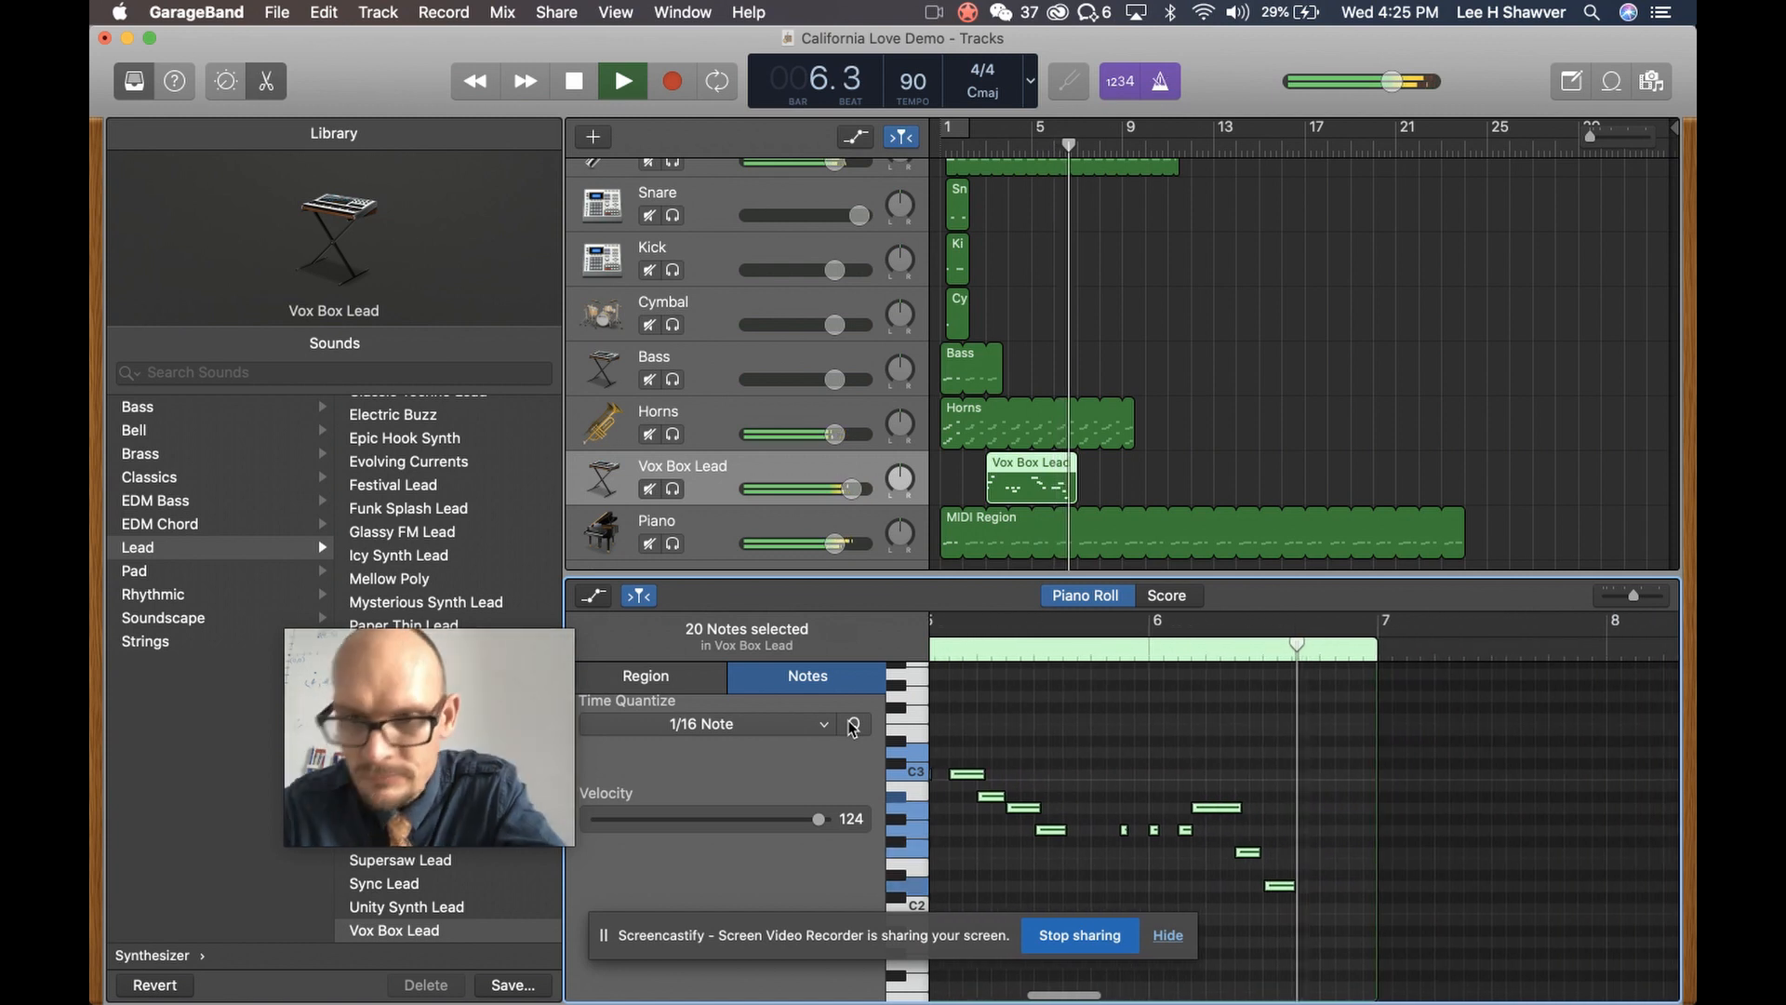
{"action": "key", "text": "space"}
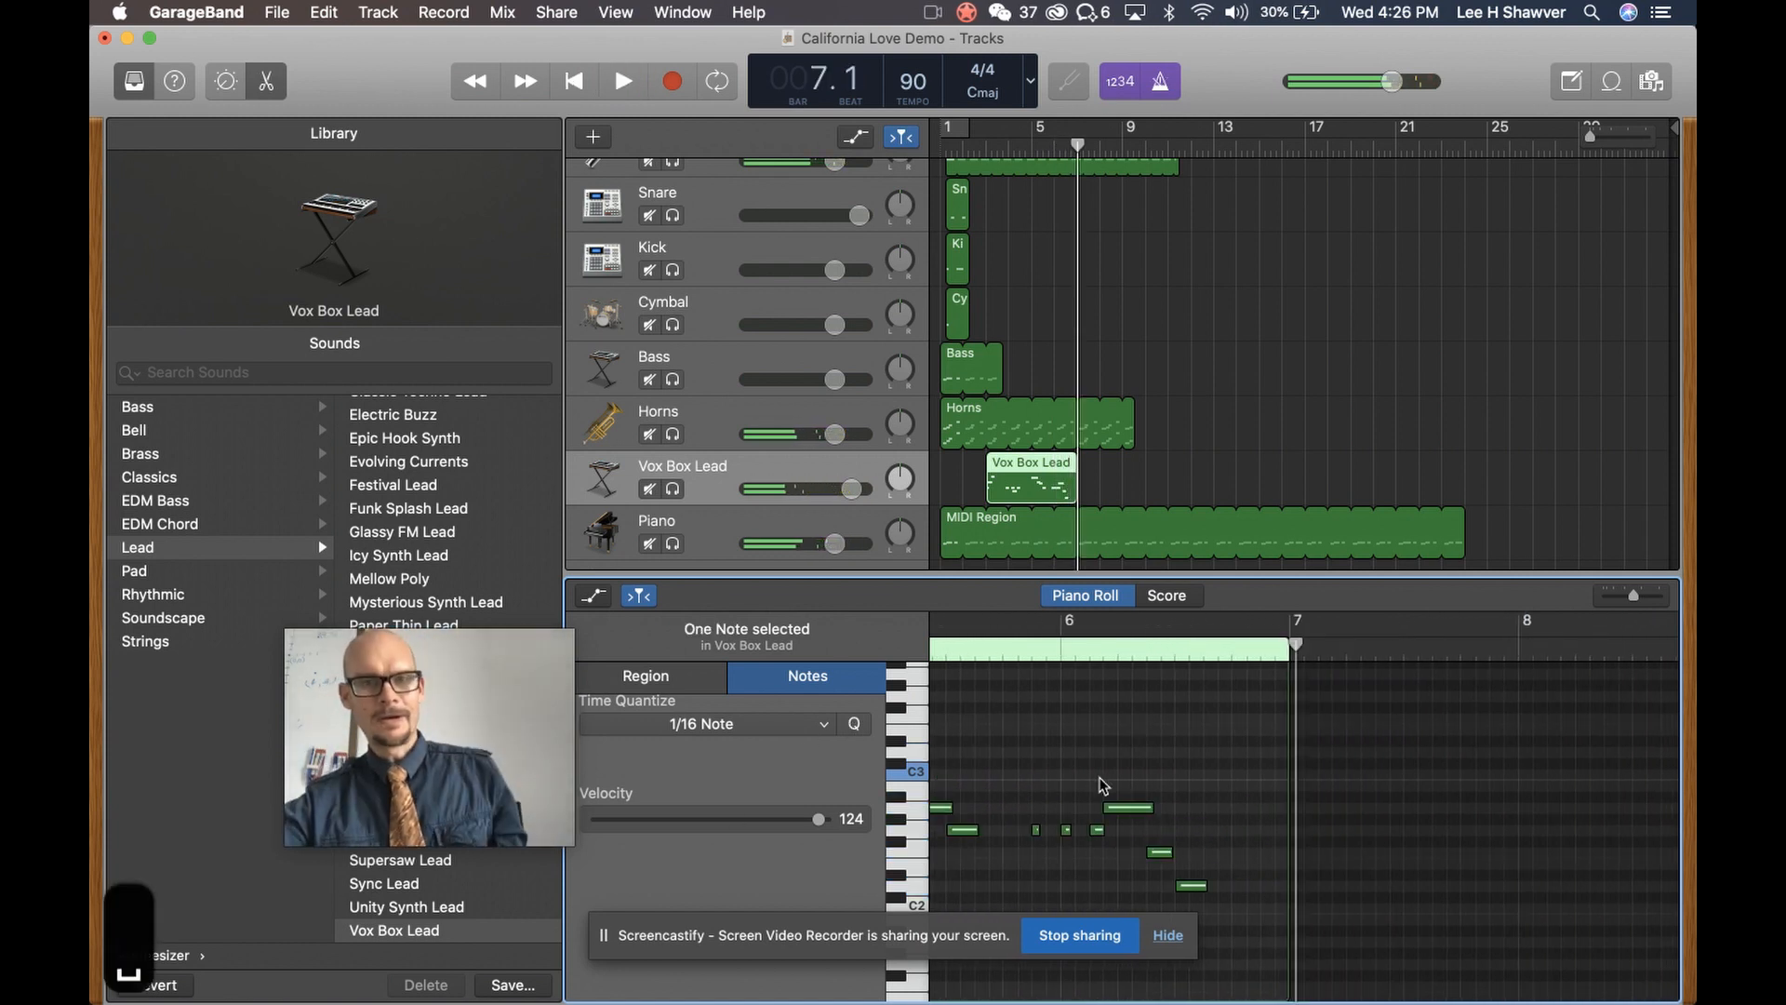
Move the Vox Box Lead region to start at bar 5, playing the arrangement to check where it enters
{"action": "scroll", "coordinate": [1102, 786], "scroll_direction": "left", "scroll_amount": 10}
{"action": "scroll", "coordinate": [734, 473], "scroll_direction": "down", "scroll_amount": 2}
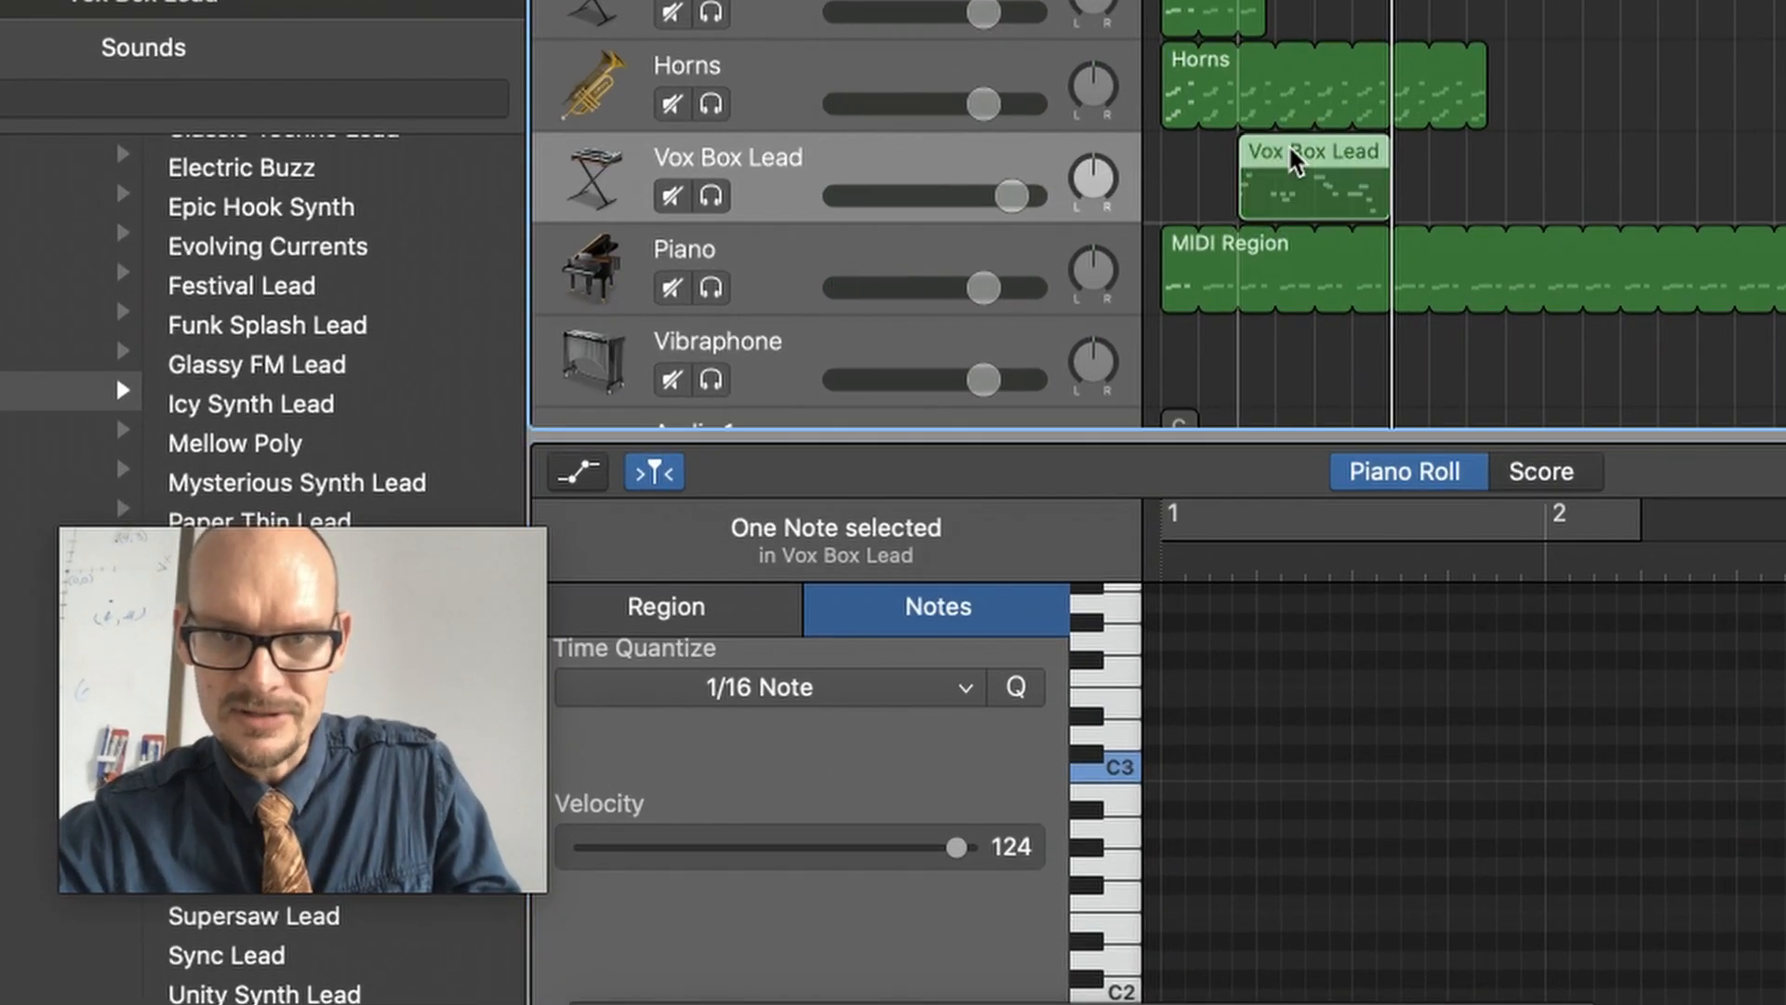
{"action": "left_click_drag", "start_coordinate": [1291, 149], "coordinate": [1325, 149]}
{"action": "key", "text": "space"}
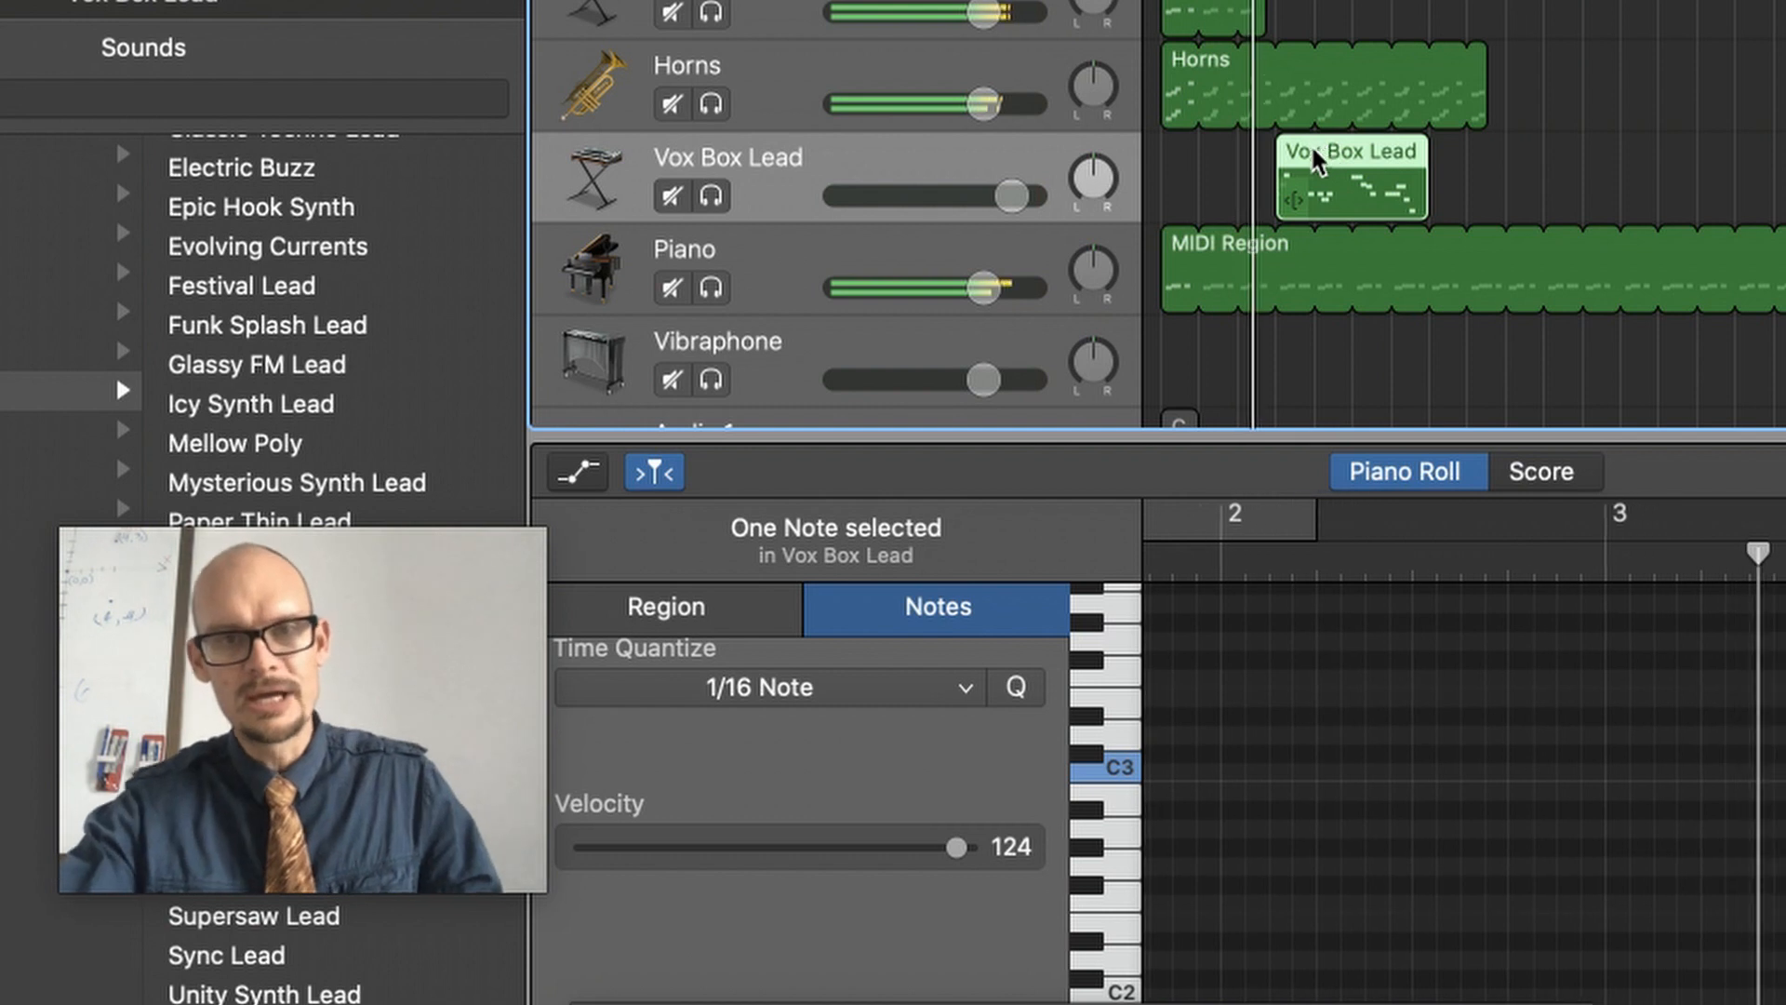
{"action": "left_click_drag", "start_coordinate": [1312, 149], "coordinate": [1354, 146]}
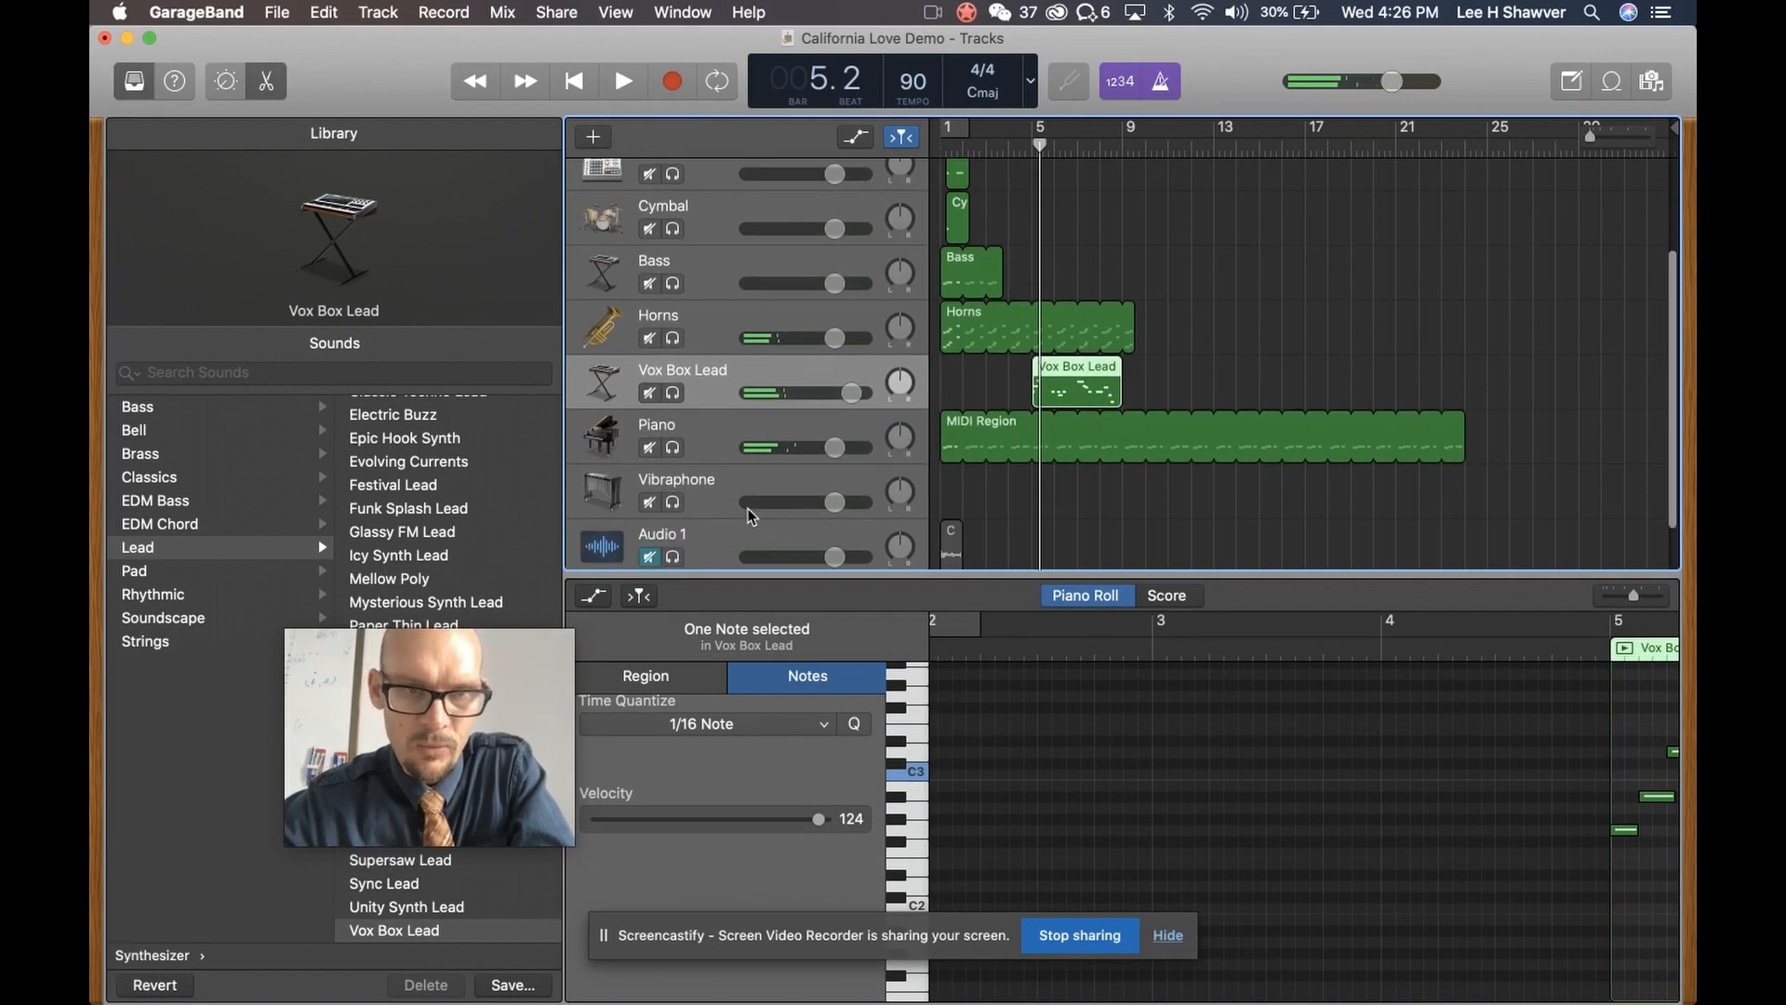
Select the Vibraphone track, switch to the California Love video on YouTube, and listen to its next few seconds
{"action": "left_click", "coordinate": [711, 480]}
{"action": "key", "text": "super+Tab"}
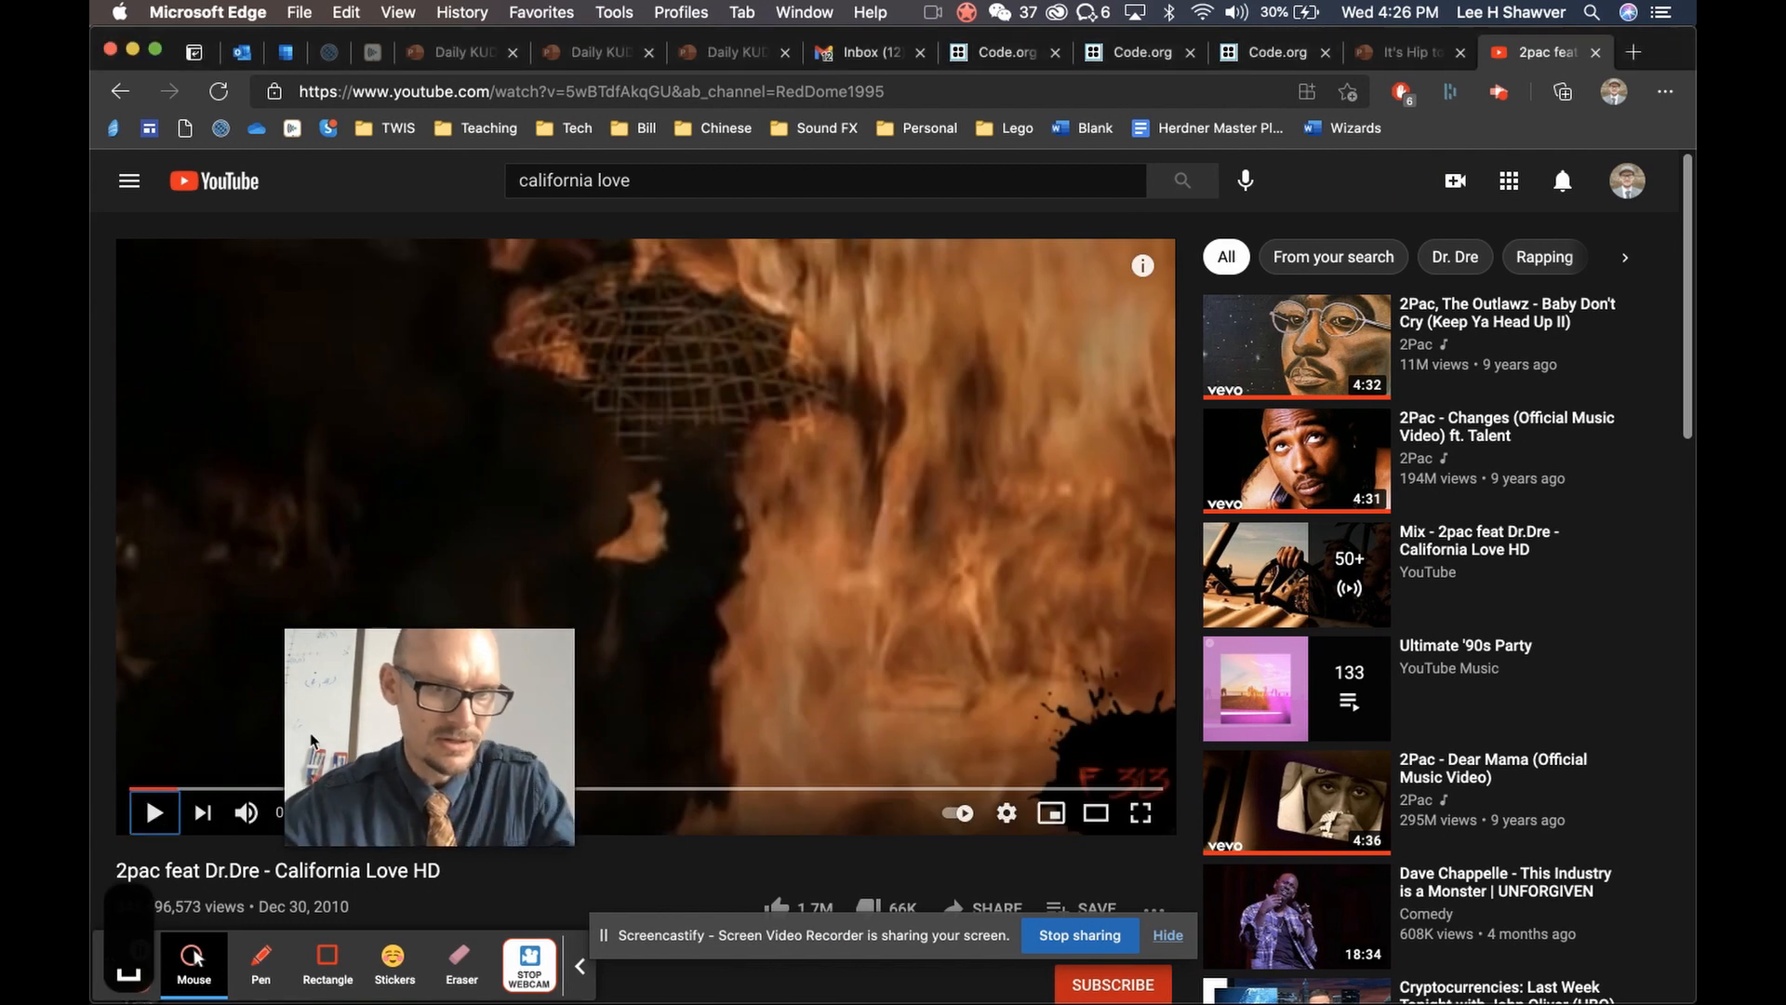
{"action": "left_click_drag", "start_coordinate": [370, 733], "coordinate": [1214, 667]}
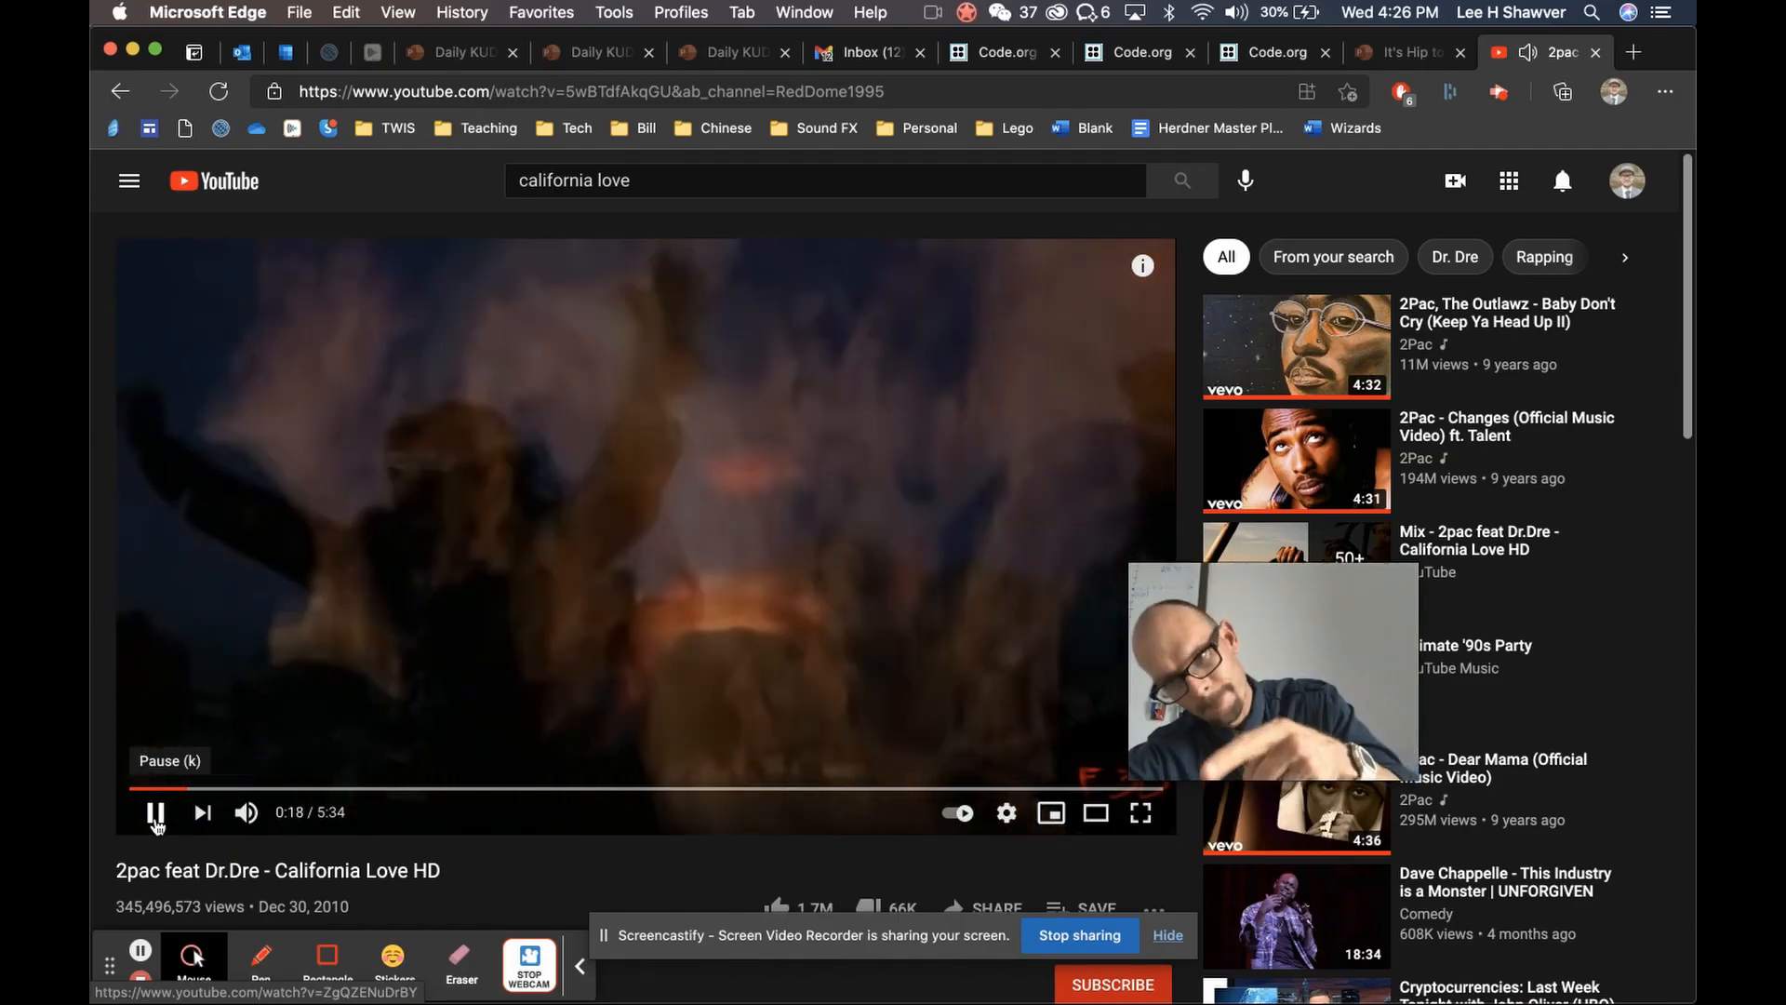
{"action": "left_click", "coordinate": [157, 815]}
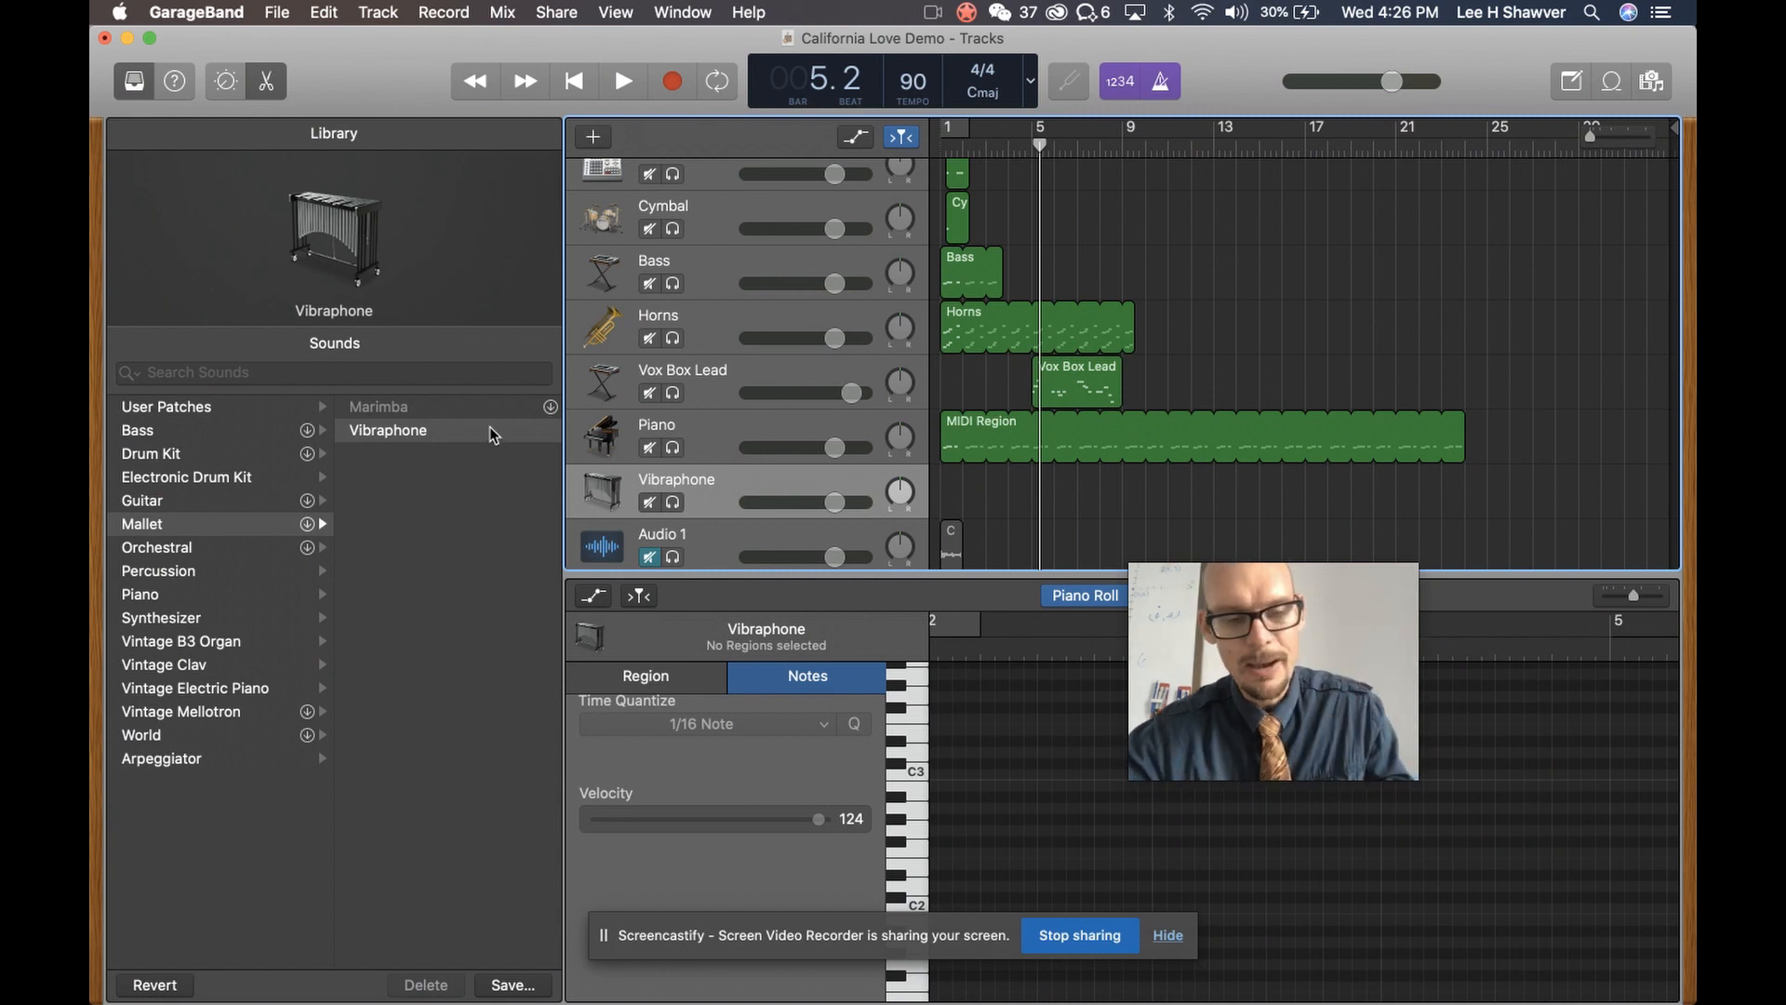
Open Musical Typing for the Vibraphone and try out notes up to a repeated D3
{"action": "key", "text": "super+k"}
{"action": "key", "text": "f"}
{"action": "key", "text": "g"}
{"action": "key", "text": "j"}
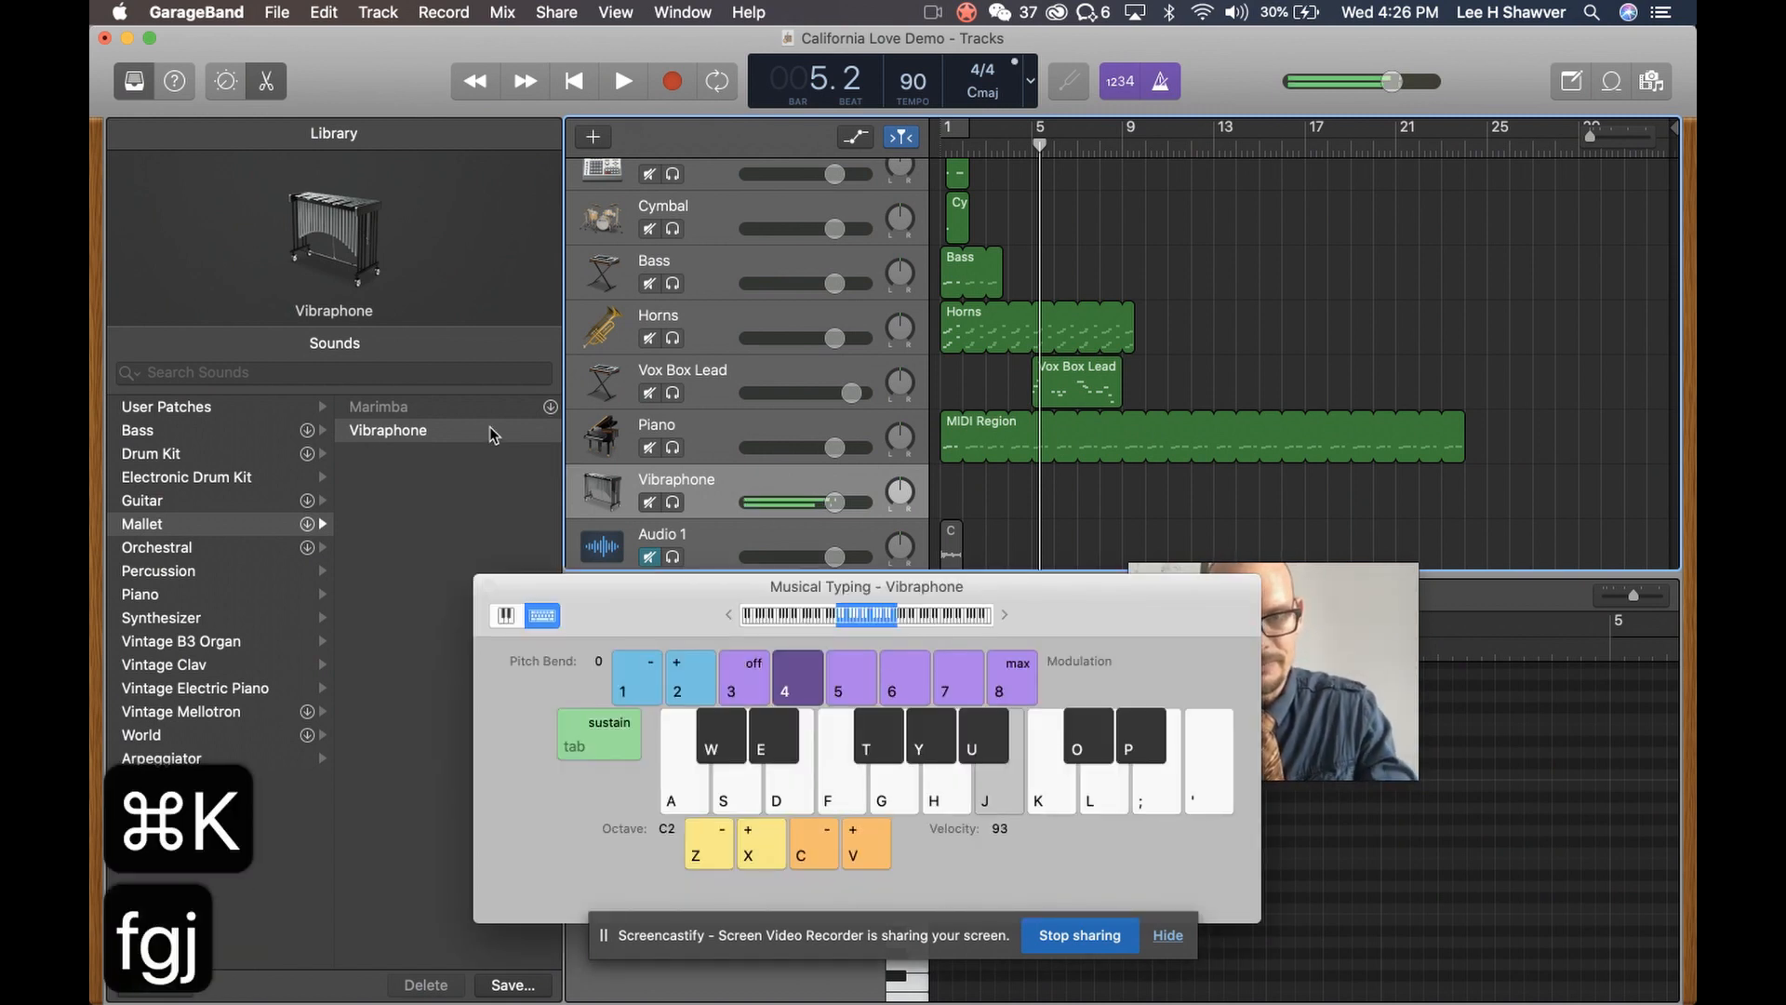
{"action": "key", "text": "j"}
{"action": "key", "text": "k"}
{"action": "key", "text": "h"}
{"action": "key", "text": "u"}
{"action": "key", "text": "j"}
{"action": "key", "text": "k"}
{"action": "key", "text": "l"}
{"action": "key", "text": "l"}
{"action": "key", "text": "l"}
{"action": "key", "text": "l"}
{"action": "key", "text": "l"}
{"action": "key", "text": "l"}
{"action": "key", "text": "l"}
{"action": "key", "text": "l"}
{"action": "key", "text": "l"}
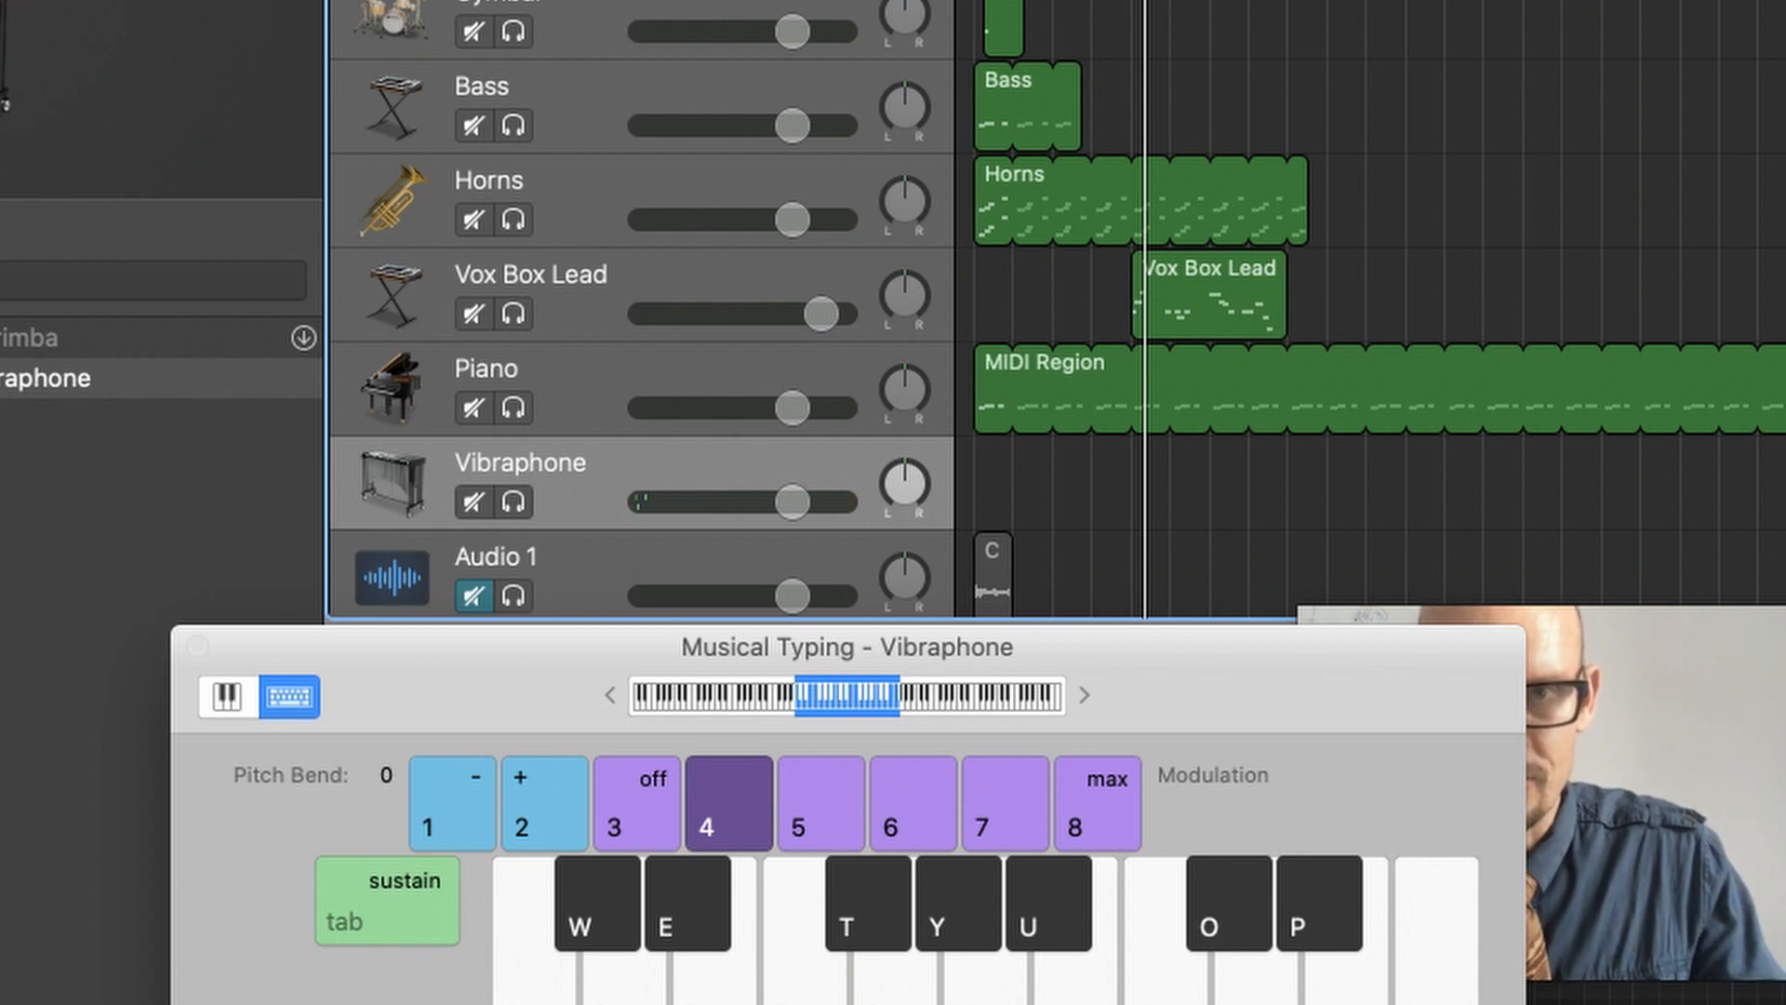
Record a repeated D3 on the Vibraphone track over bars 5 and 6, and close Musical Typing
{"action": "key", "text": "comma"}
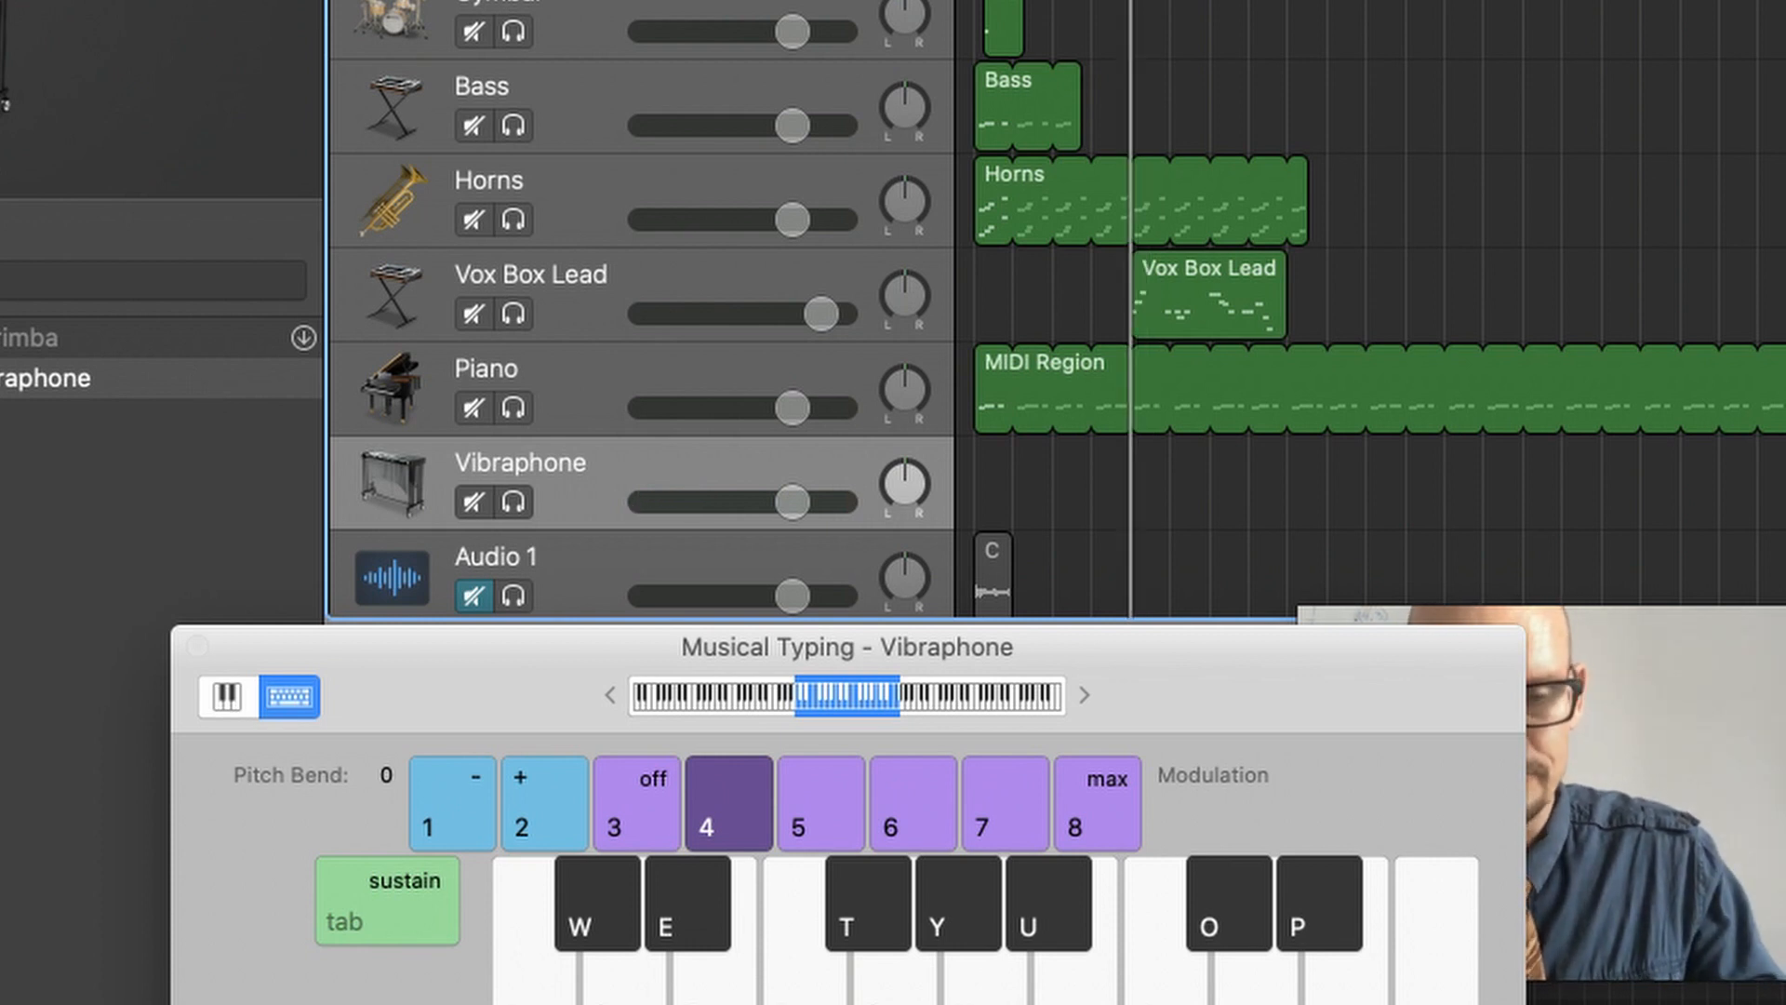
{"action": "key", "text": "a"}
{"action": "key", "text": "space"}
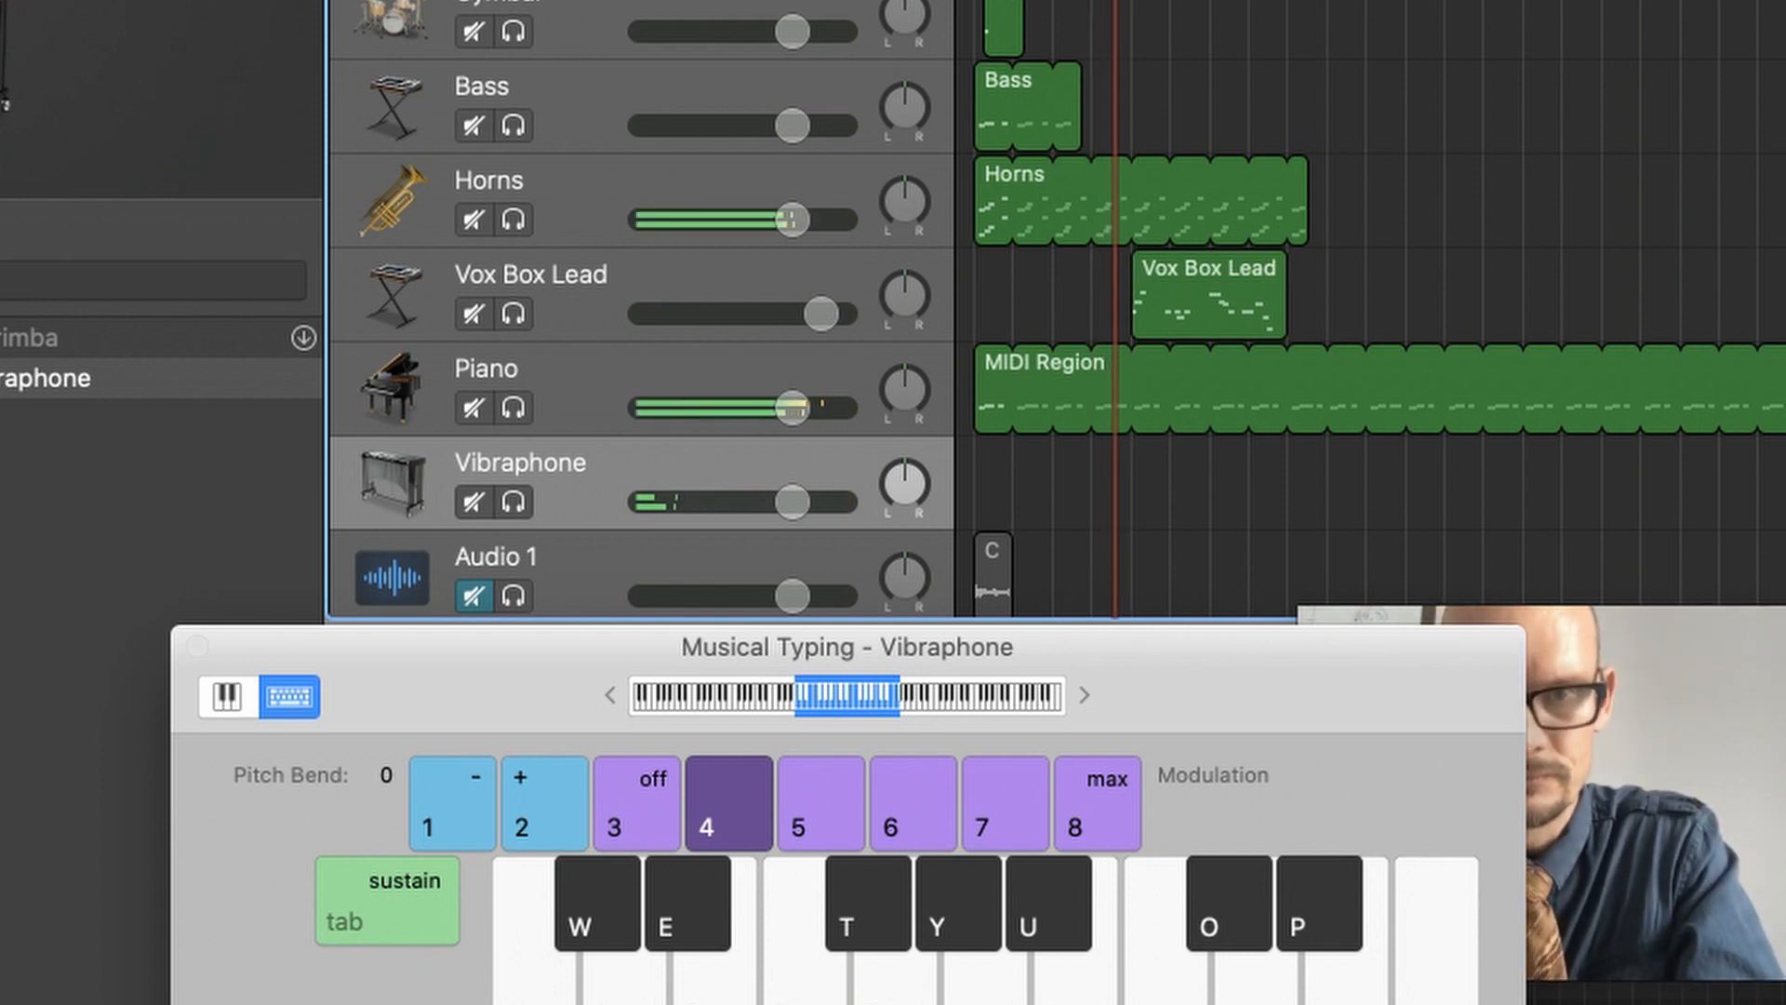
{"action": "key", "text": "l"}
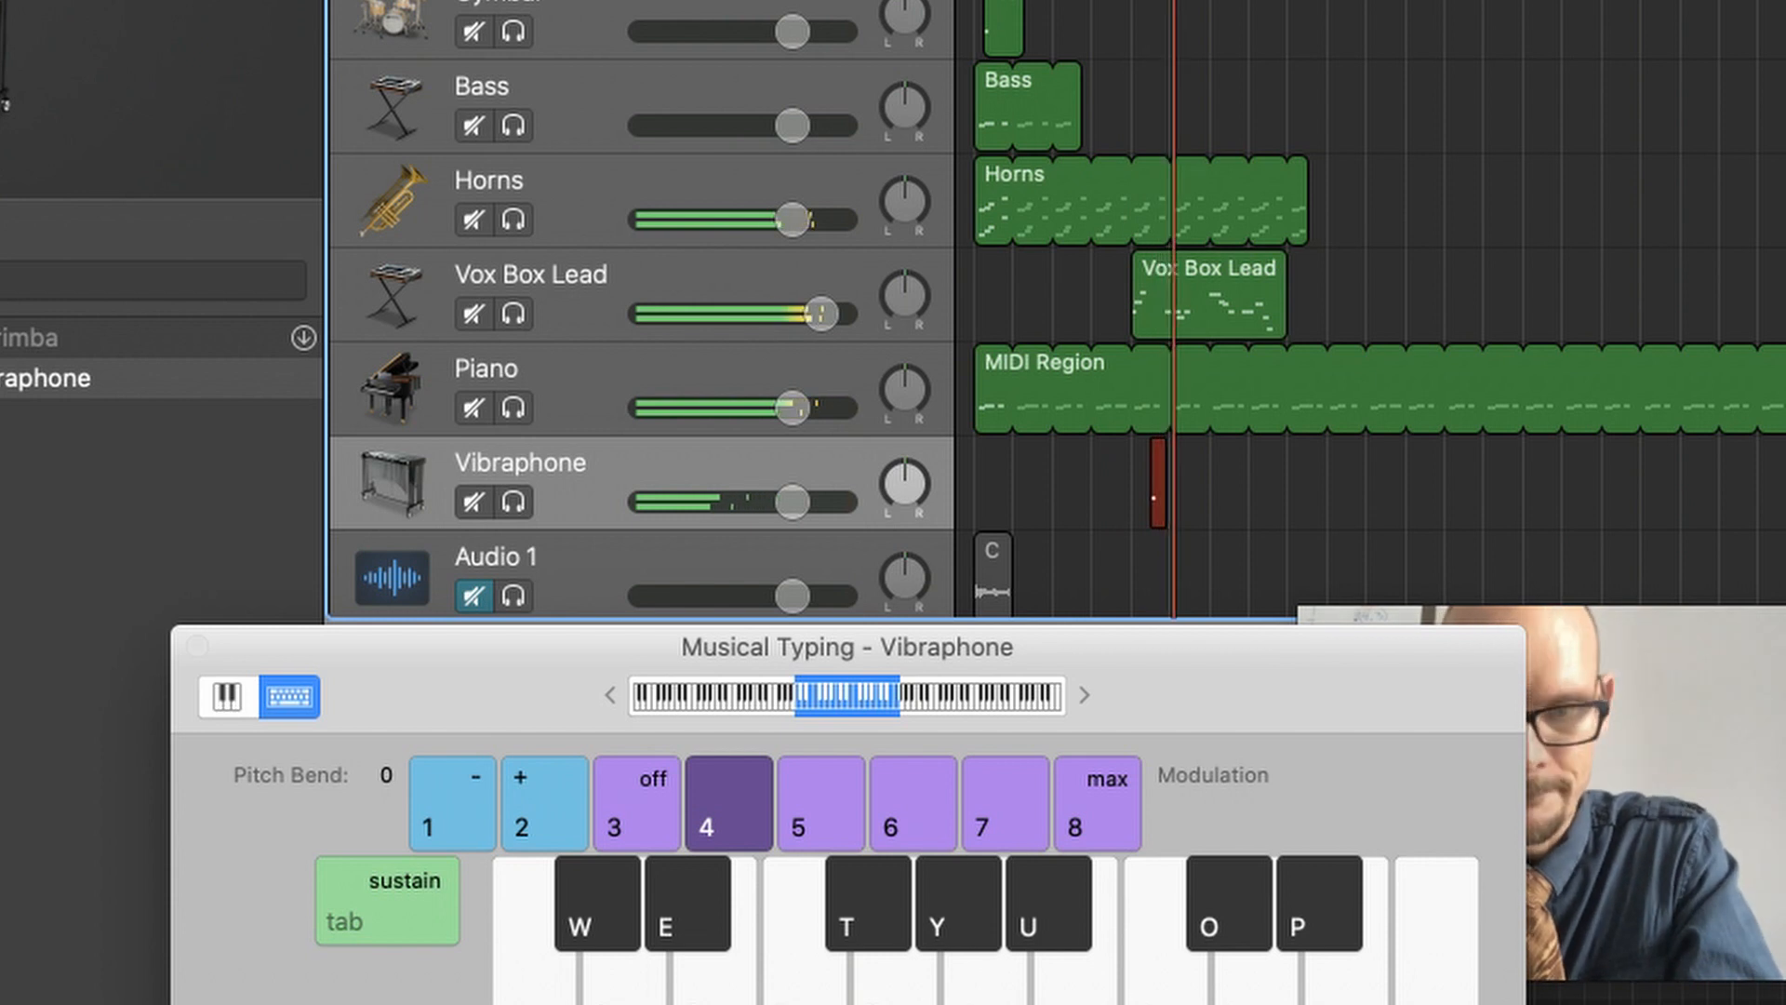
{"action": "key", "text": "l"}
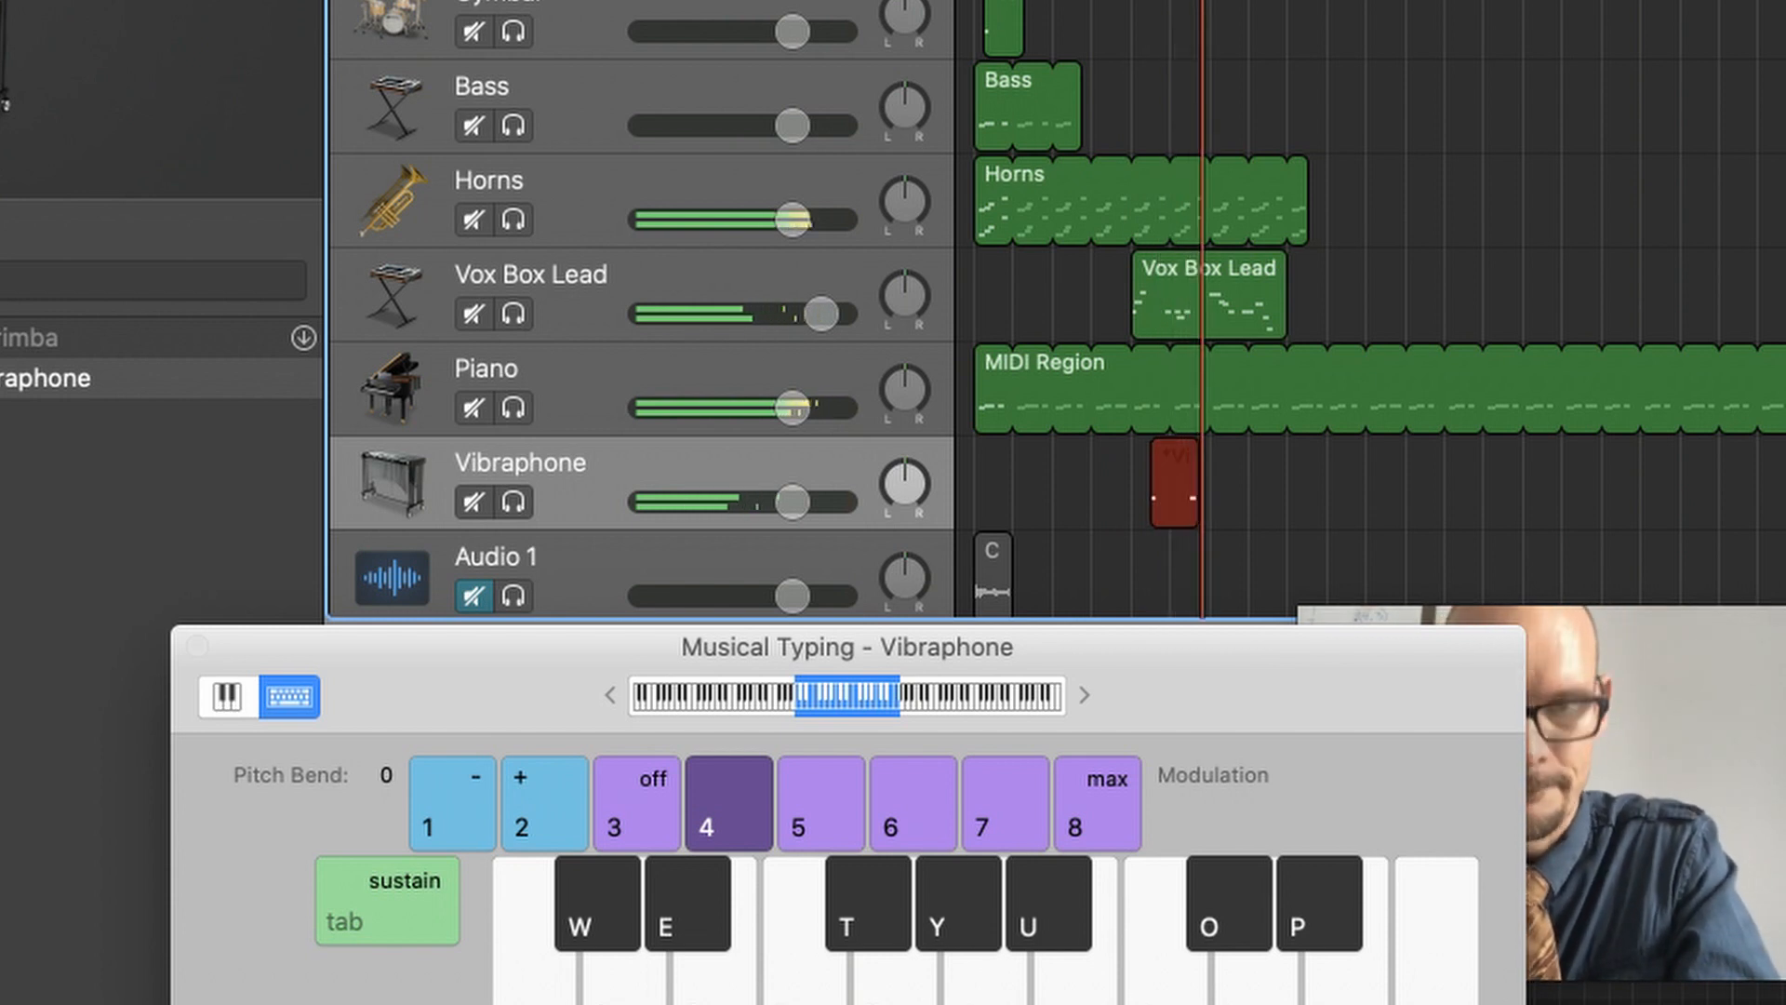
{"action": "key", "text": "space"}
{"action": "key", "text": "super+k"}
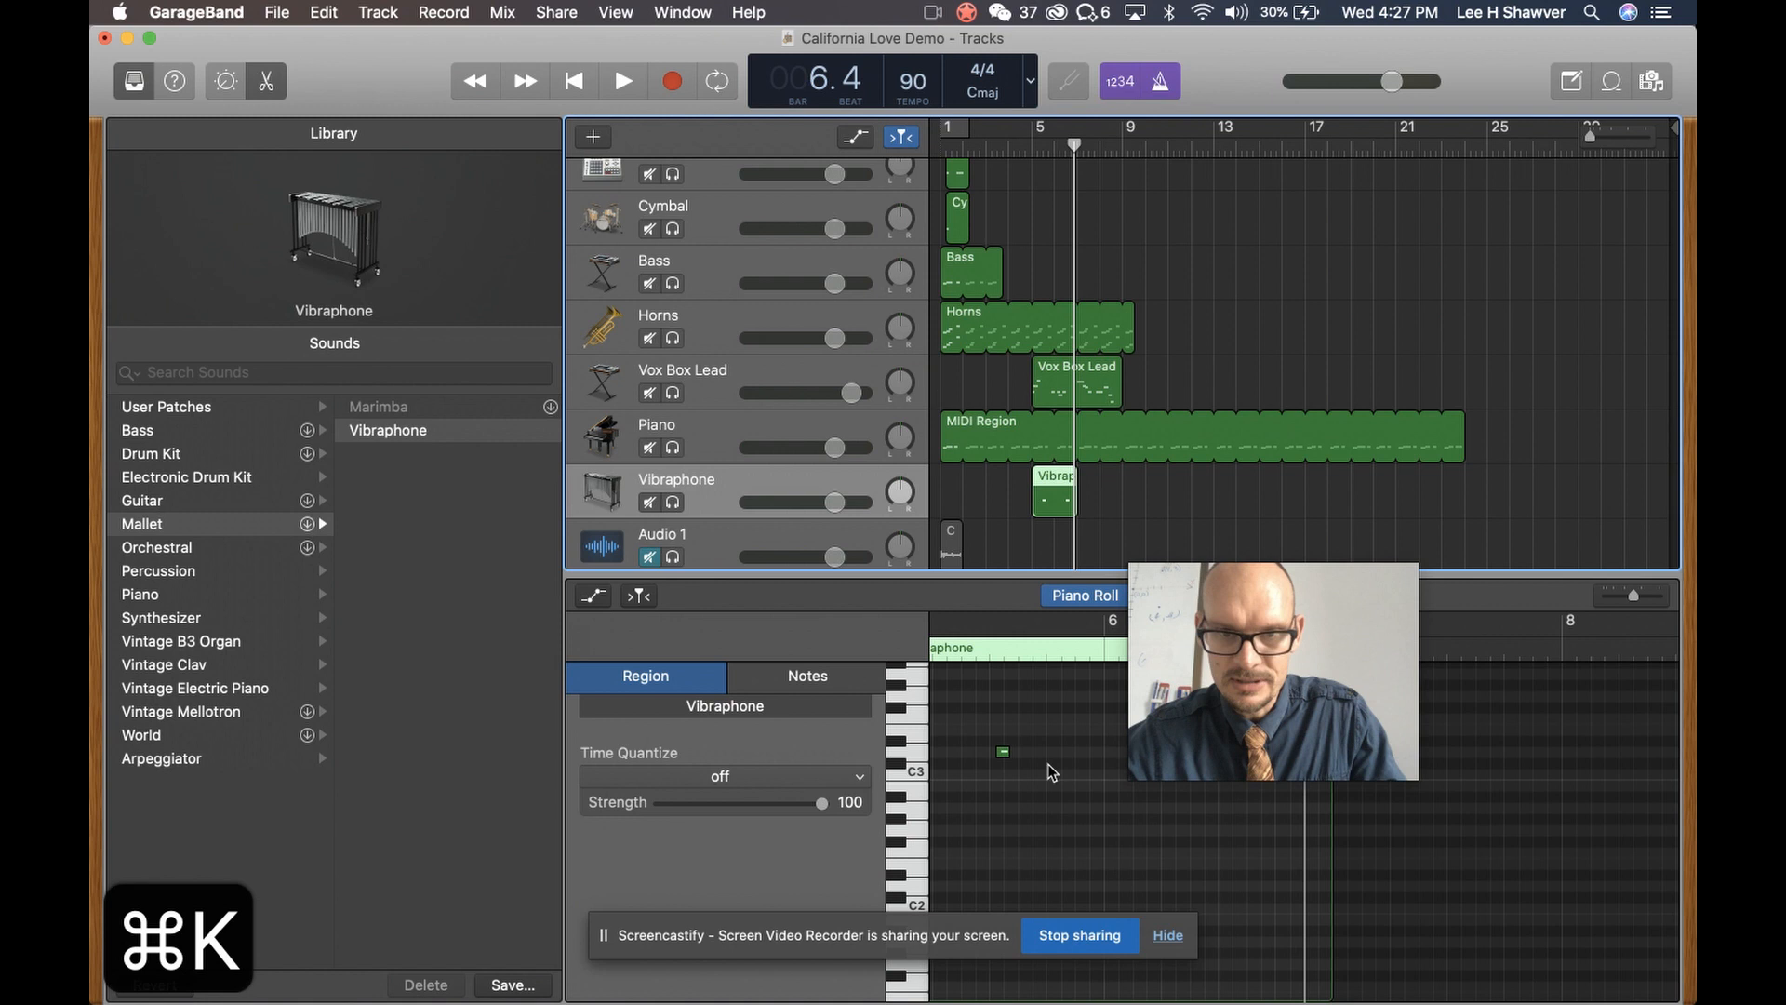
Quantize all the recorded Vibraphone notes to 1/16 Note, and solo the track to play the region back
{"action": "key", "text": "super+a"}
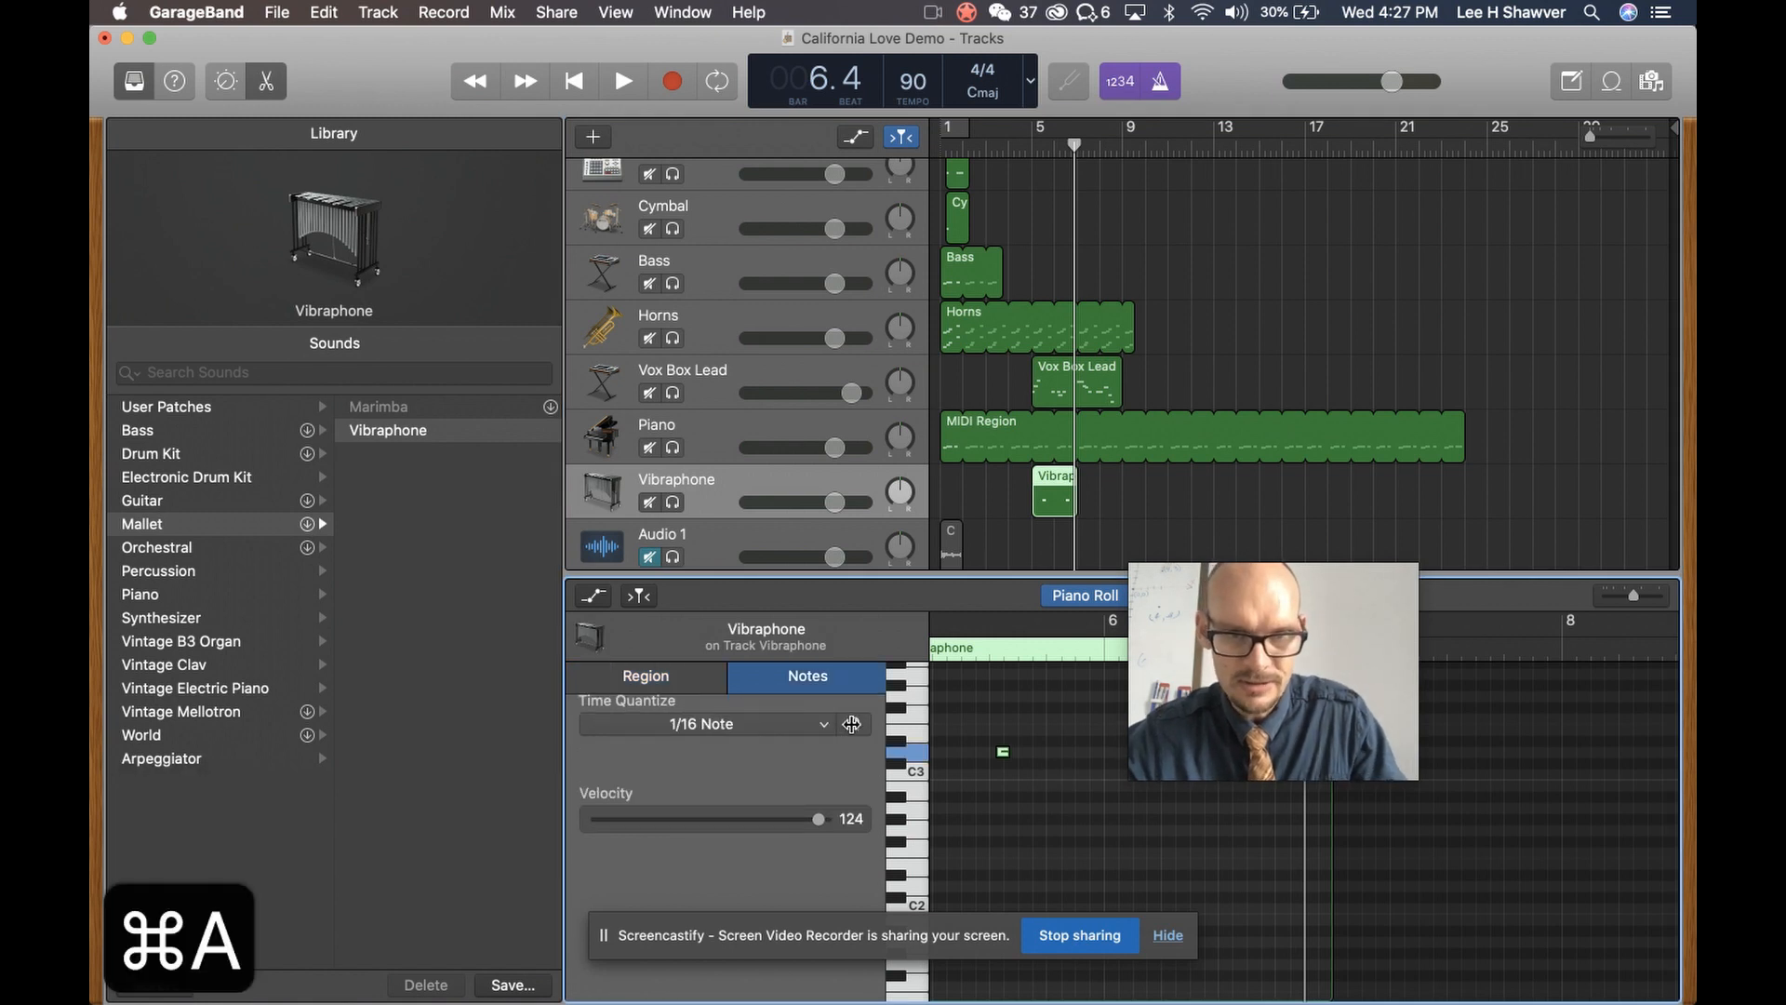
{"action": "left_click", "coordinate": [673, 502]}
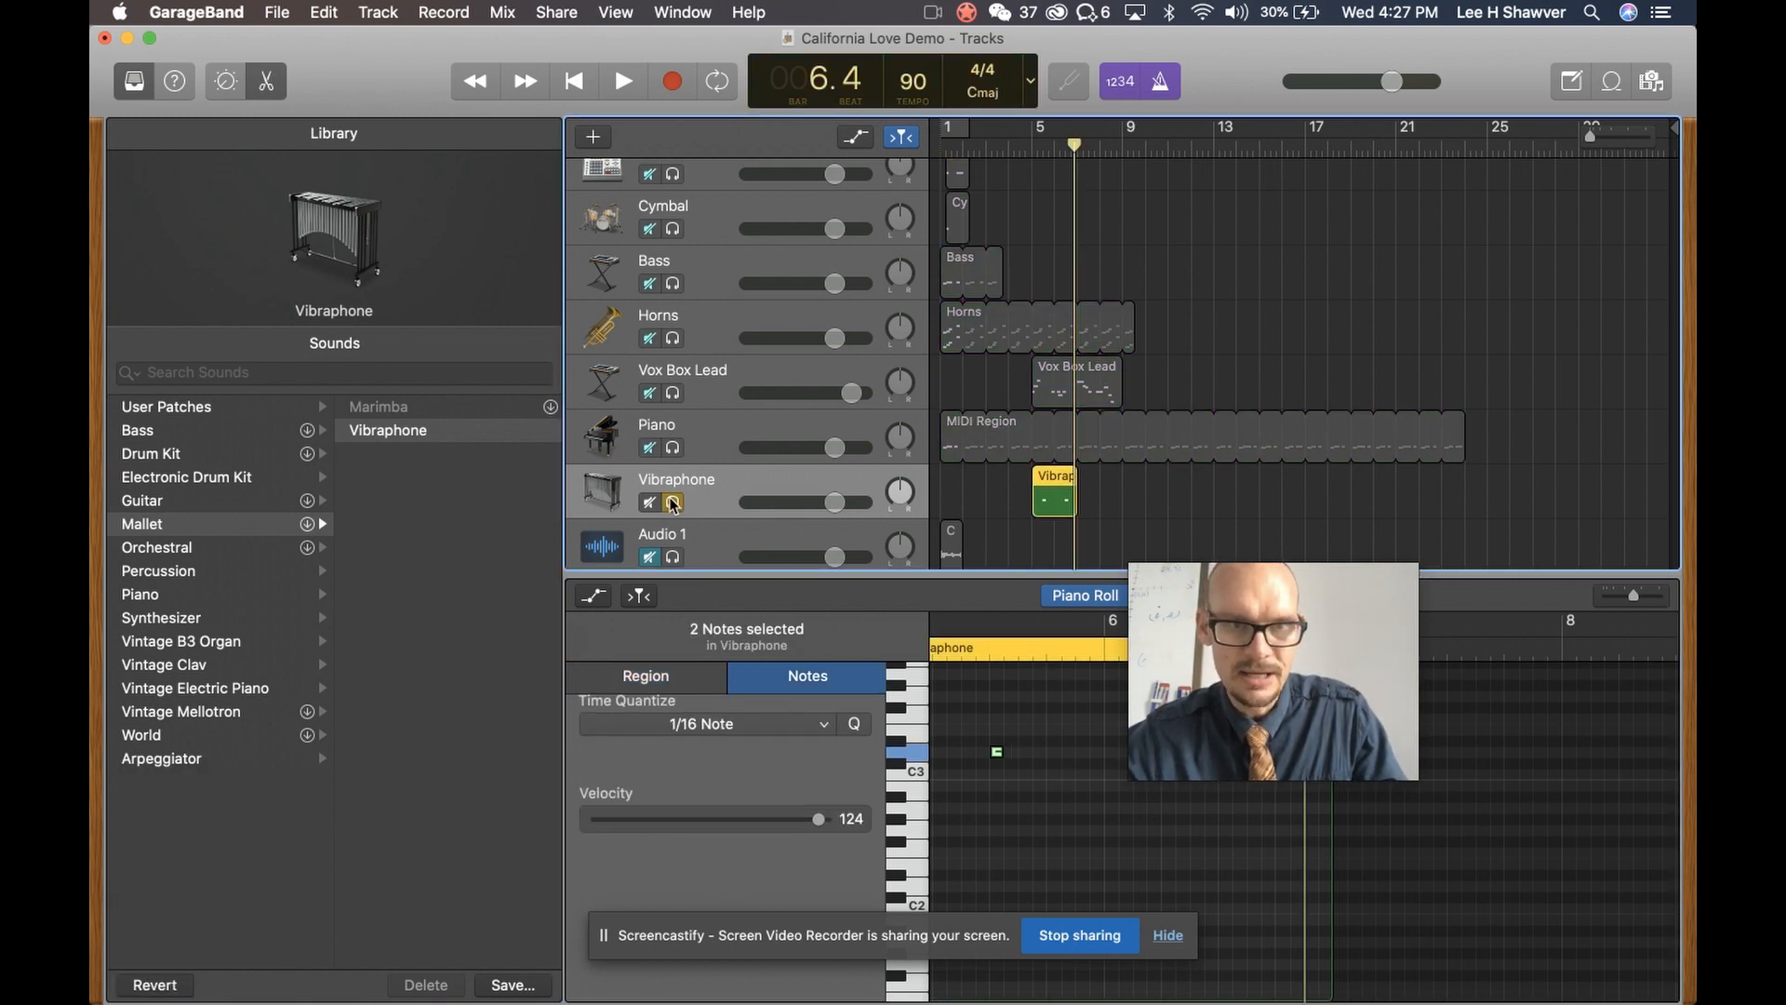
{"action": "key", "text": "comma"}
{"action": "key", "text": "comma"}
{"action": "key", "text": "space"}
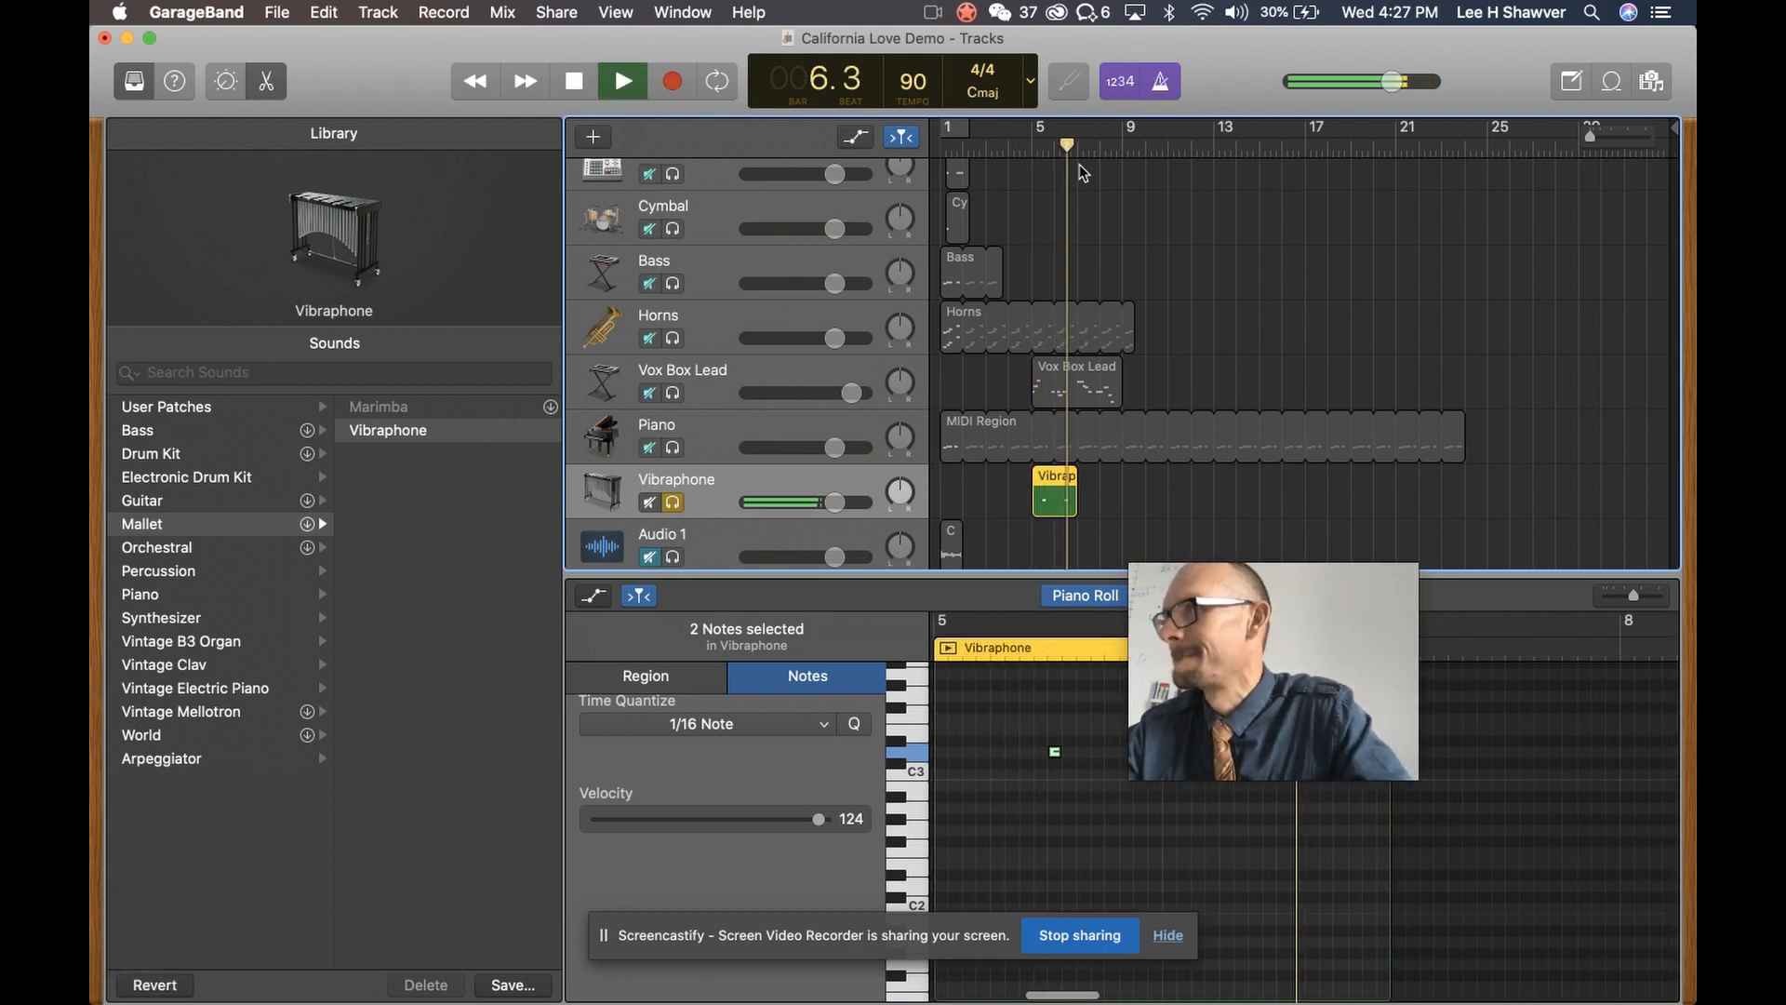
{"action": "key", "text": "space"}
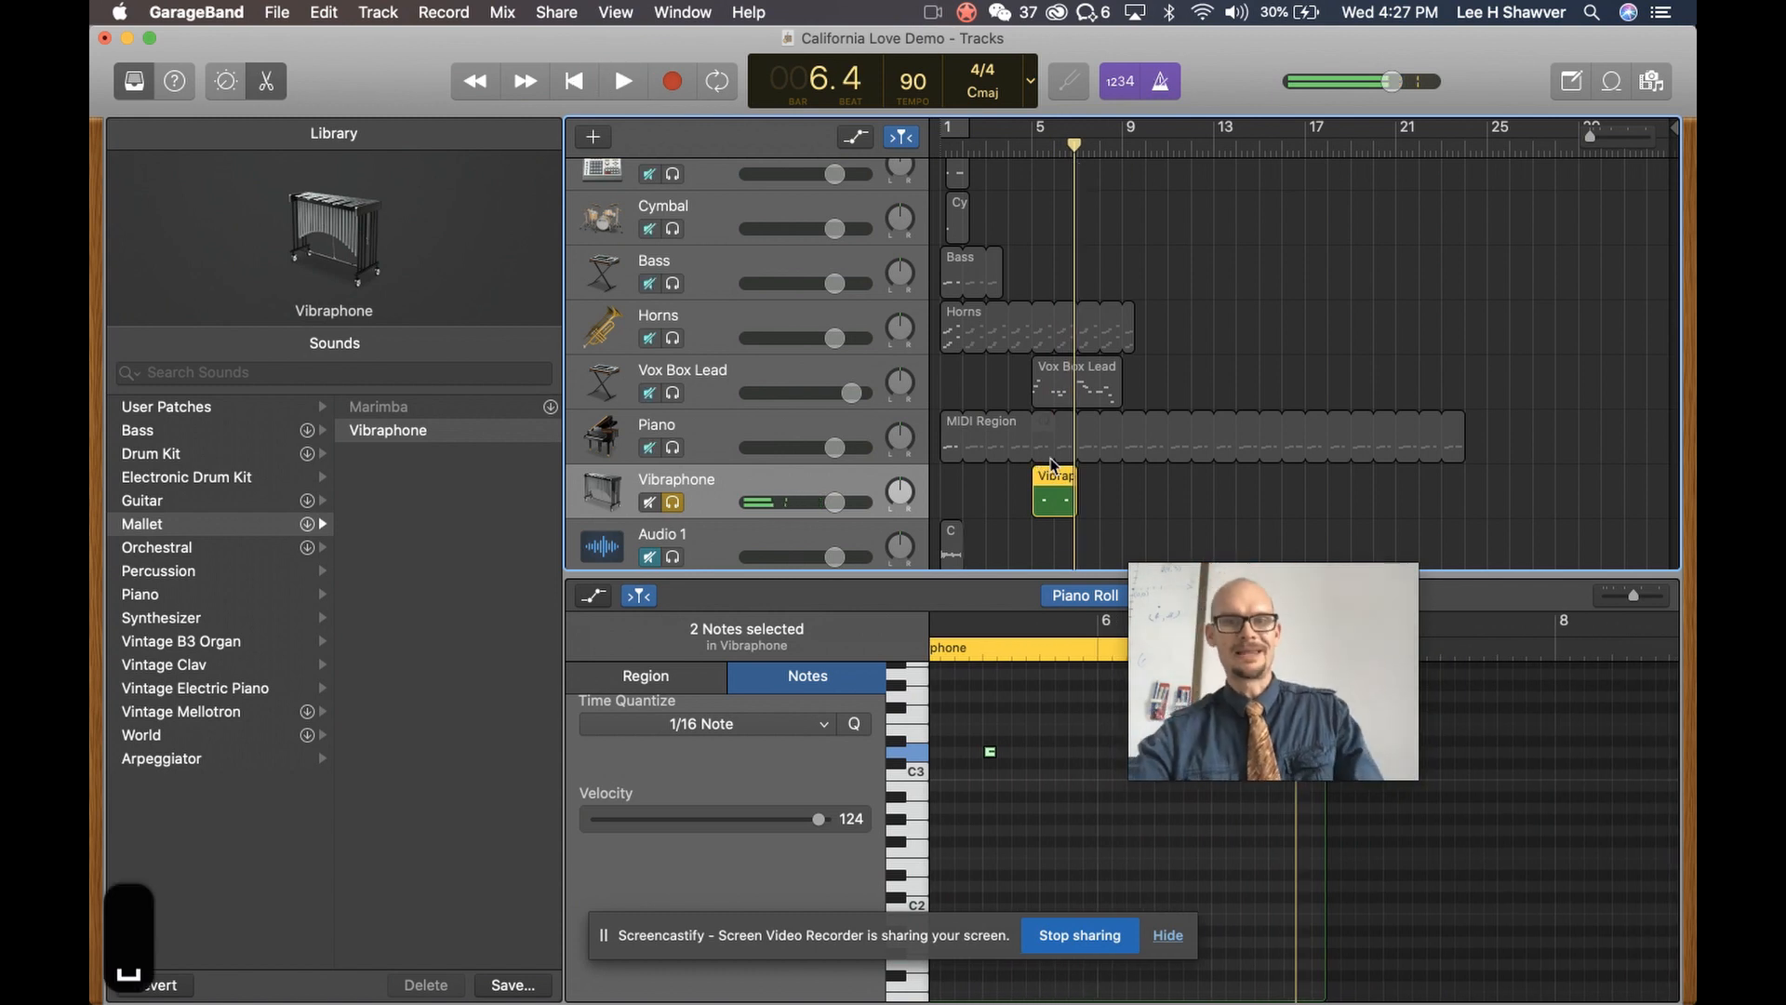
Turn off the Vibraphone solo and loop the Snare, Kick and Cymbal regions out to the end of the Shaker region
{"action": "scroll", "coordinate": [970, 491], "scroll_direction": "up", "scroll_amount": 4}
{"action": "left_click_drag", "start_coordinate": [1275, 671], "coordinate": [430, 834]}
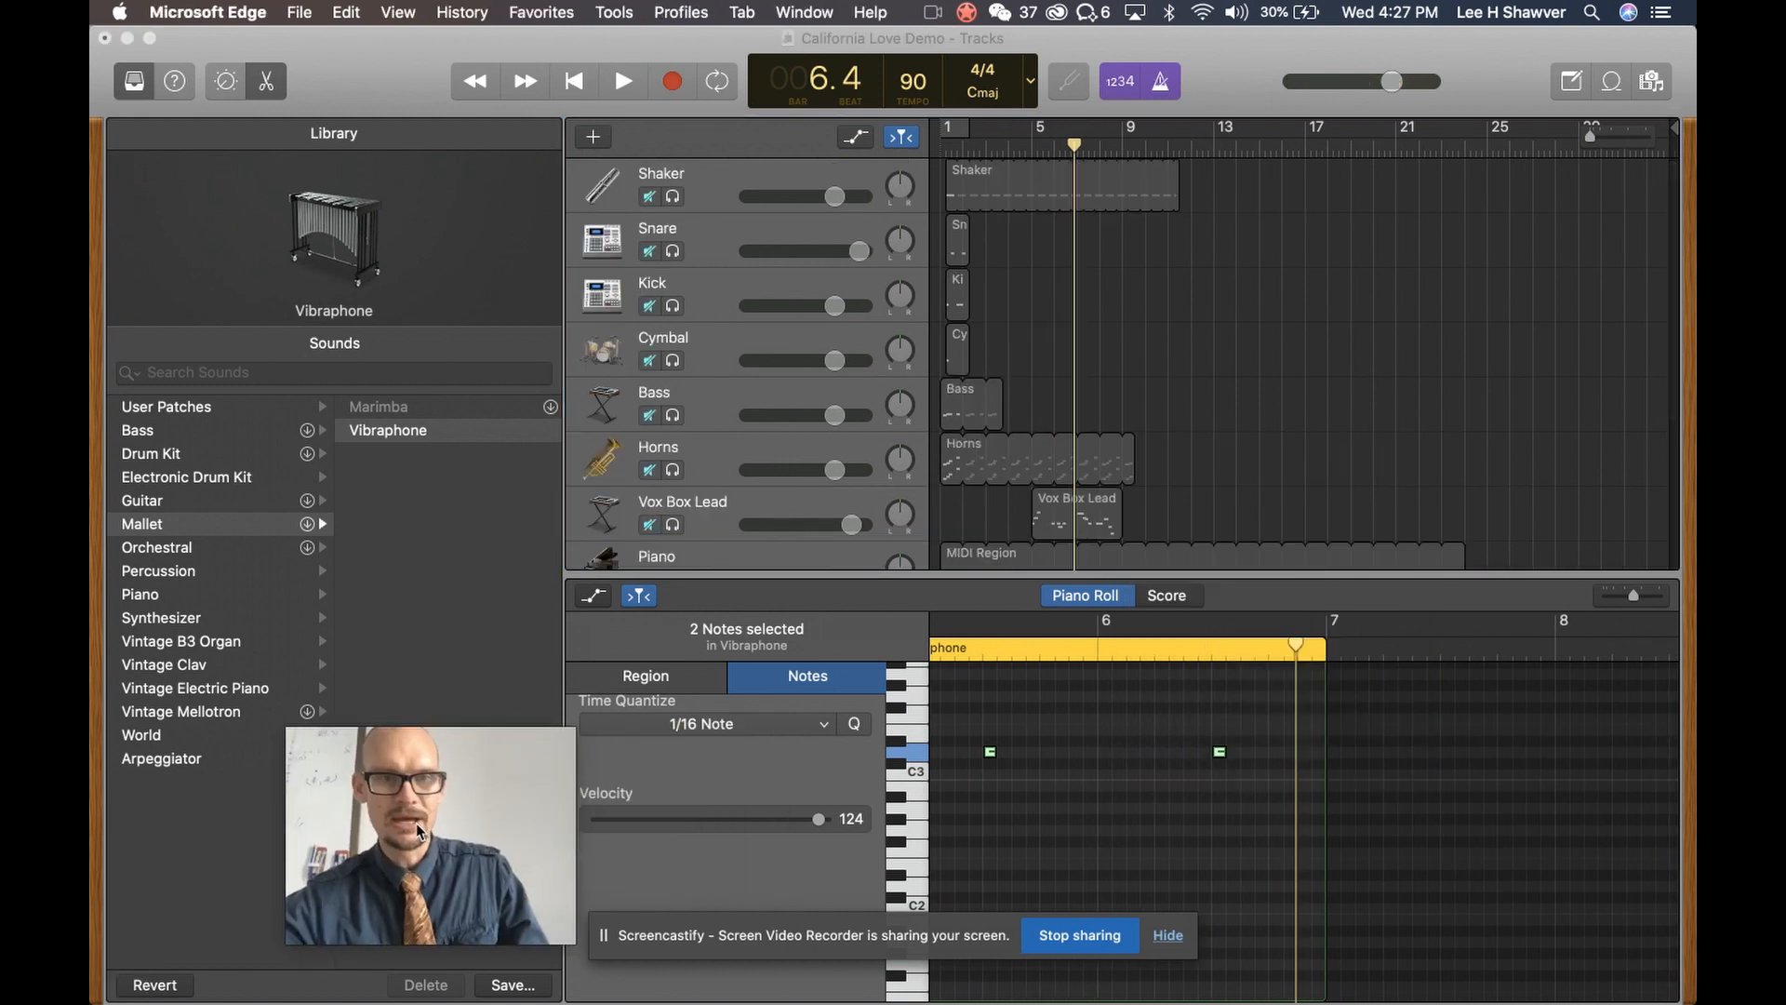
{"action": "scroll", "coordinate": [707, 430], "scroll_direction": "down", "scroll_amount": 3}
{"action": "scroll", "coordinate": [694, 437], "scroll_direction": "up", "scroll_amount": 3}
{"action": "left_click", "coordinate": [968, 225]}
{"action": "left_click_drag", "start_coordinate": [968, 224], "coordinate": [1187, 226]}
{"action": "left_click_drag", "start_coordinate": [995, 360], "coordinate": [1178, 279]}
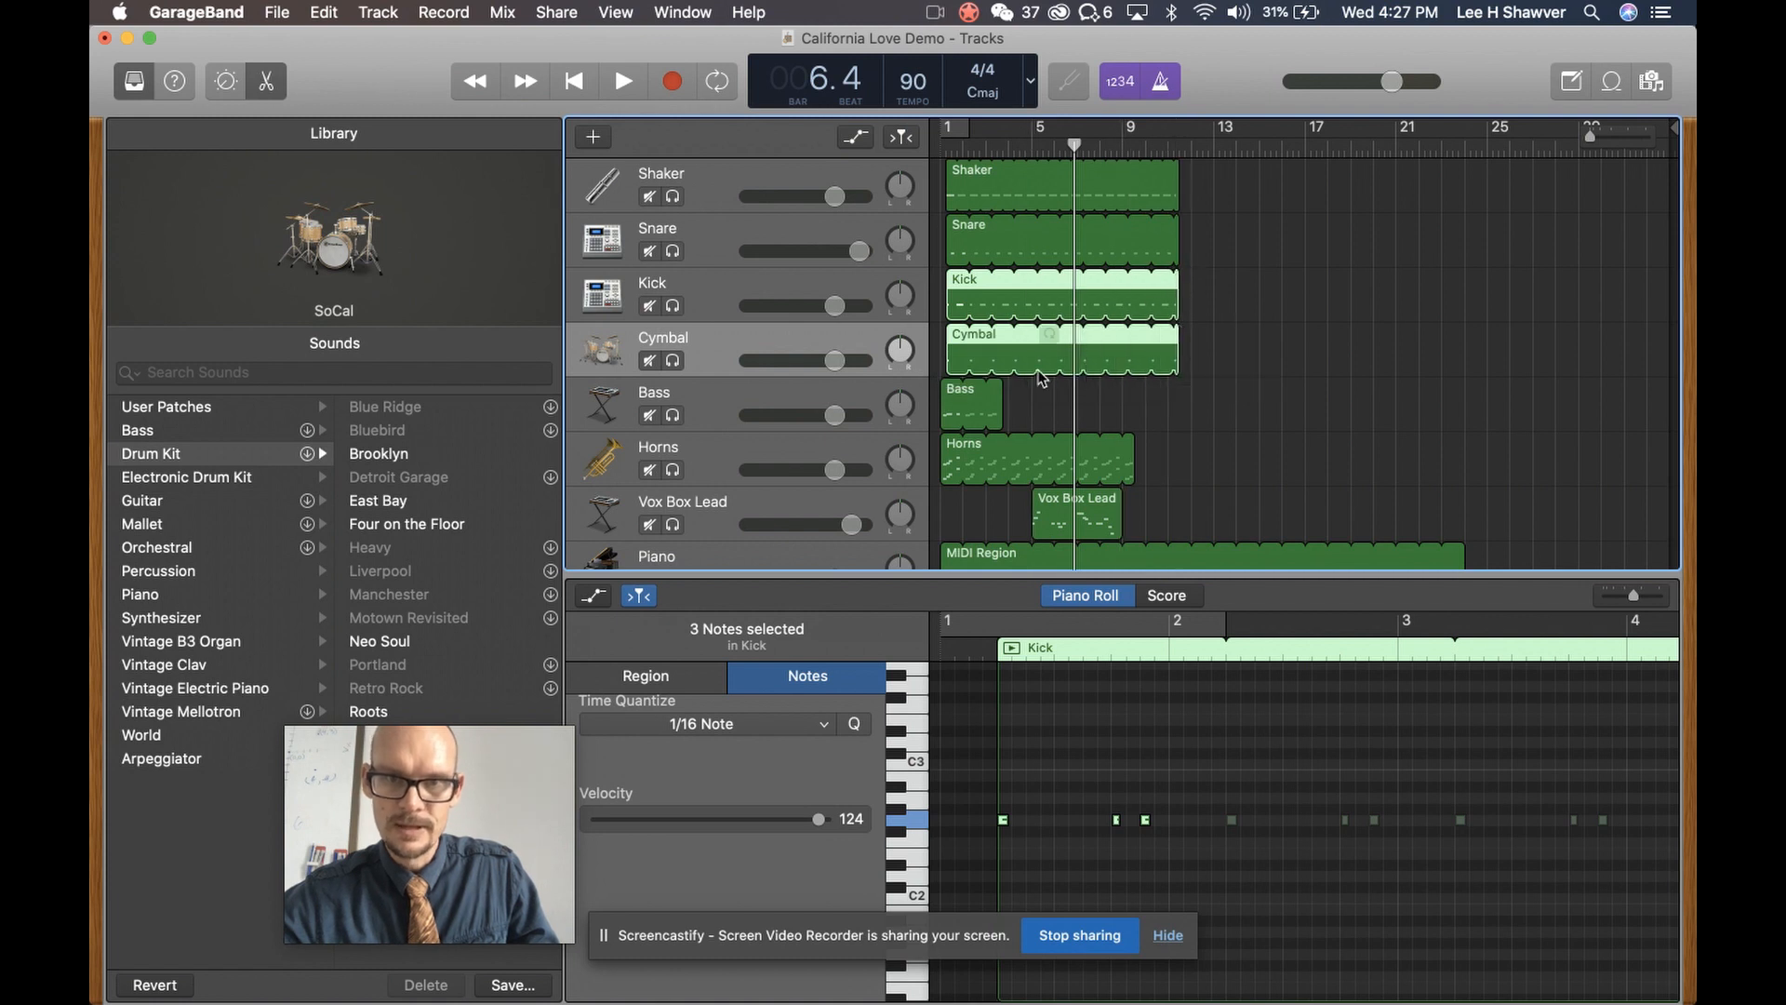
Extend the loops of the Bass, Horns, Vox Box Lead and Vibraphone regions to the drums' end point at bar 11.3
{"action": "left_click_drag", "start_coordinate": [1001, 385], "coordinate": [1178, 392]}
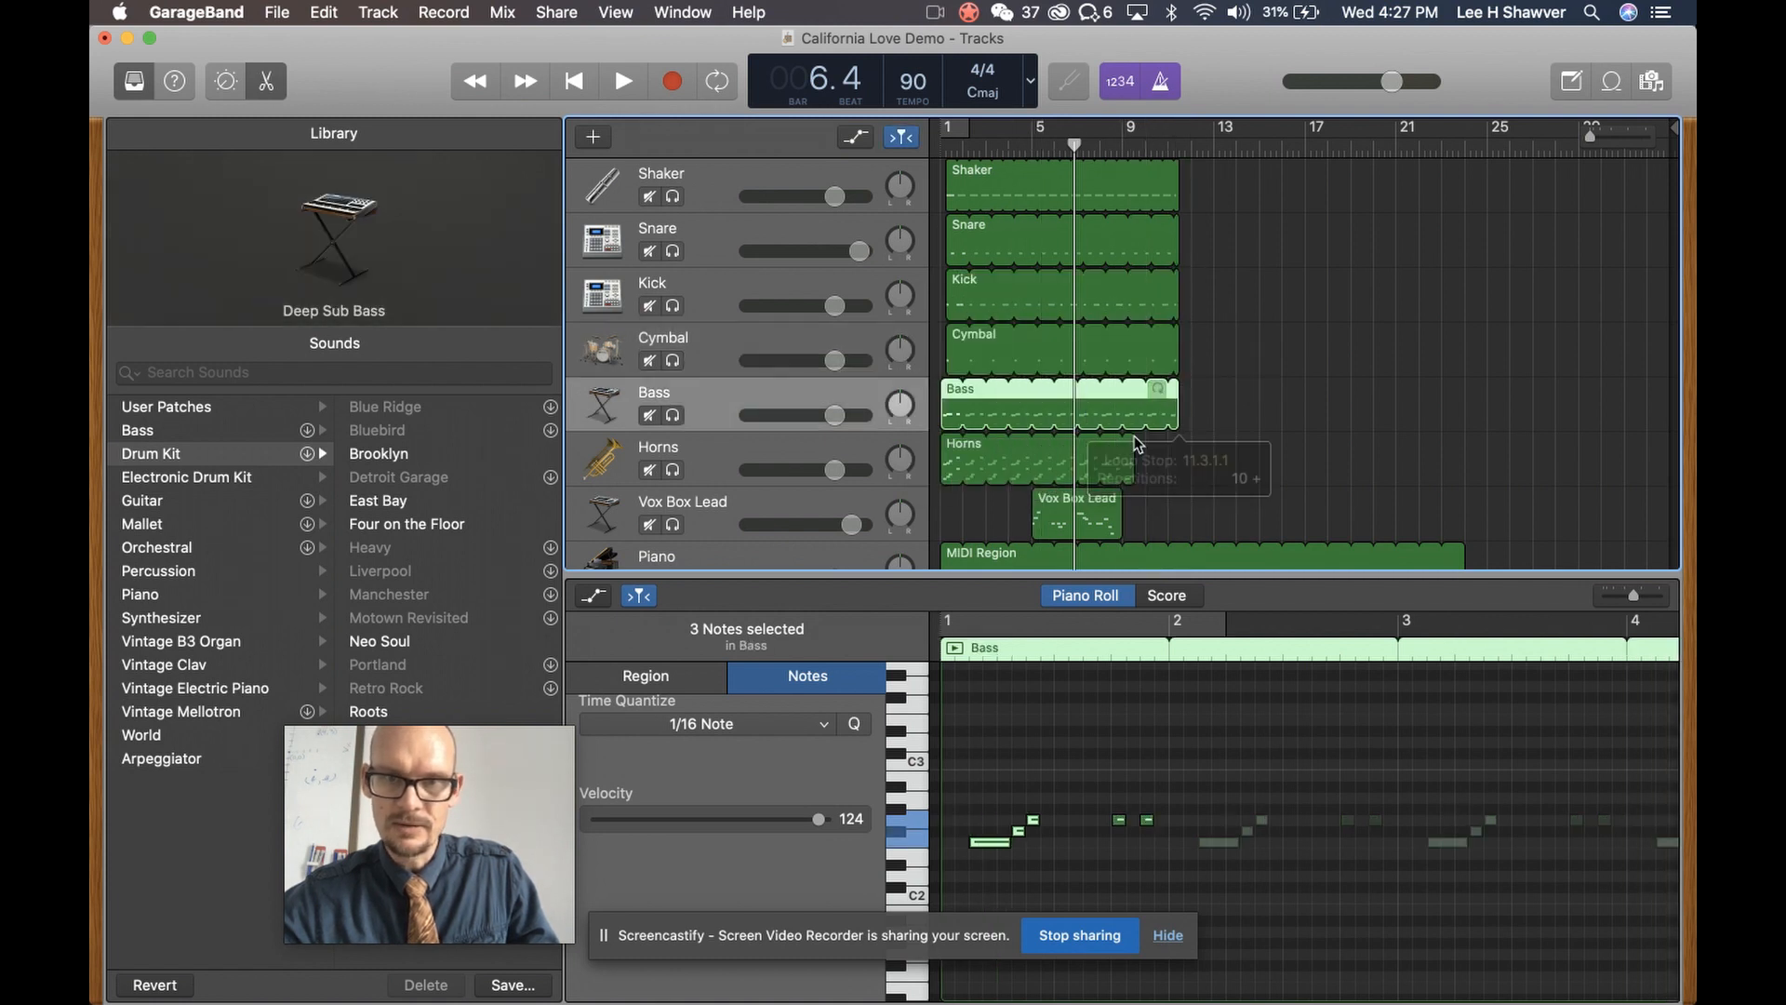
{"action": "left_click_drag", "start_coordinate": [1128, 448], "coordinate": [1179, 447]}
{"action": "key", "text": "super+z"}
{"action": "left_click_drag", "start_coordinate": [1178, 447], "coordinate": [1180, 447]}
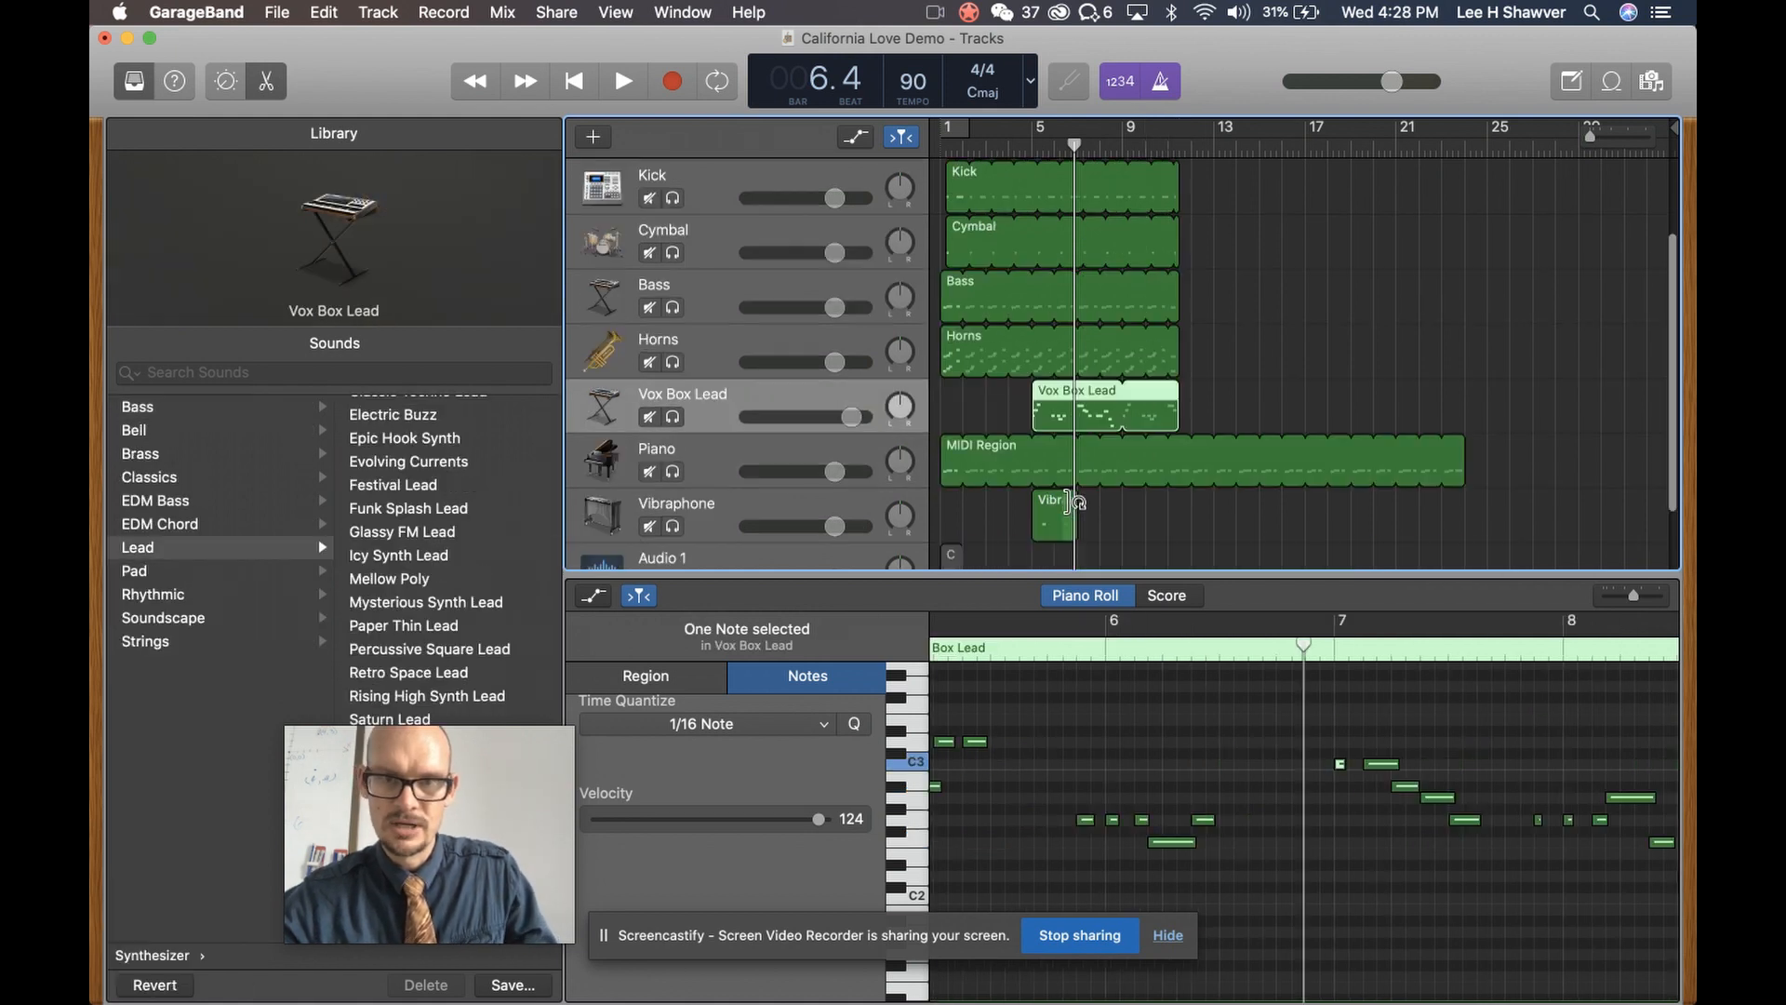
{"action": "left_click_drag", "start_coordinate": [1075, 502], "coordinate": [1175, 503]}
Turn off the metronome and play the looped arrangement from the start to about bar 9
{"action": "key", "text": "Return"}
{"action": "scroll", "coordinate": [1191, 320], "scroll_direction": "up", "scroll_amount": 3}
{"action": "scroll", "coordinate": [1191, 320], "scroll_direction": "down", "scroll_amount": 1}
{"action": "key", "text": "space"}
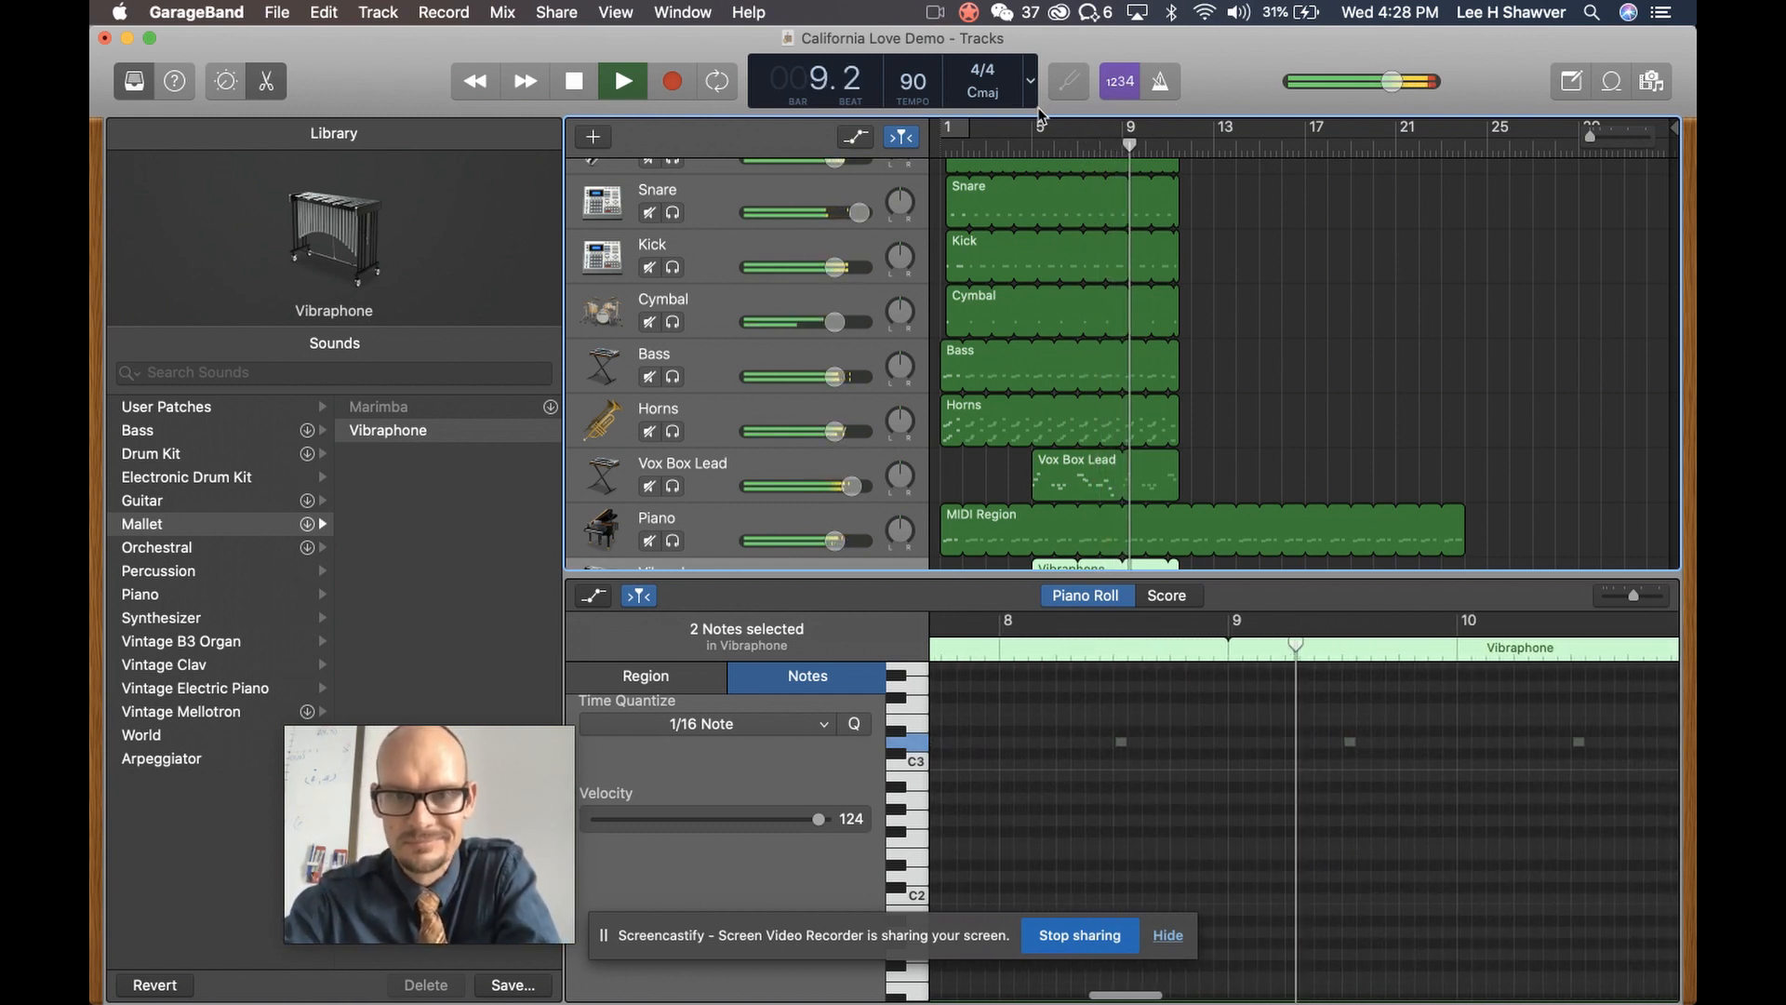
{"action": "key", "text": "space"}
Lower the Snare volume, play from the start to check the balance, and raise the volume partway again
{"action": "scroll", "coordinate": [821, 402], "scroll_direction": "up", "scroll_amount": 2}
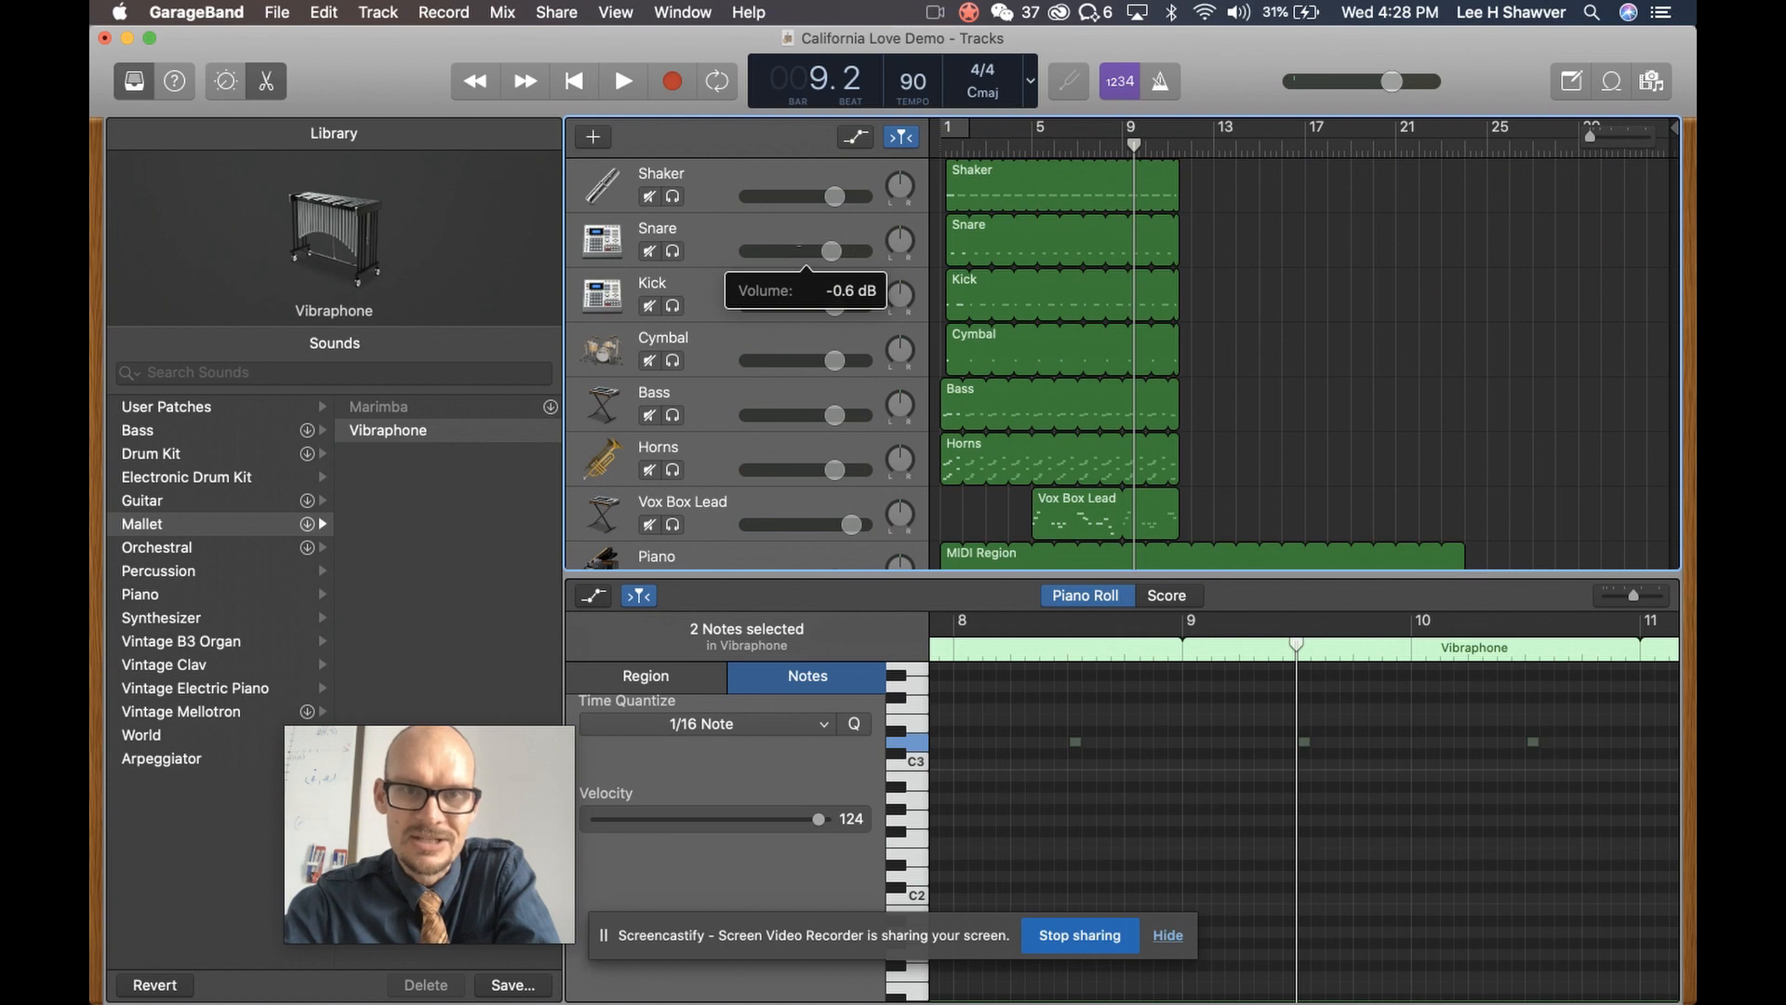
{"action": "key", "text": "Return"}
{"action": "key", "text": "space"}
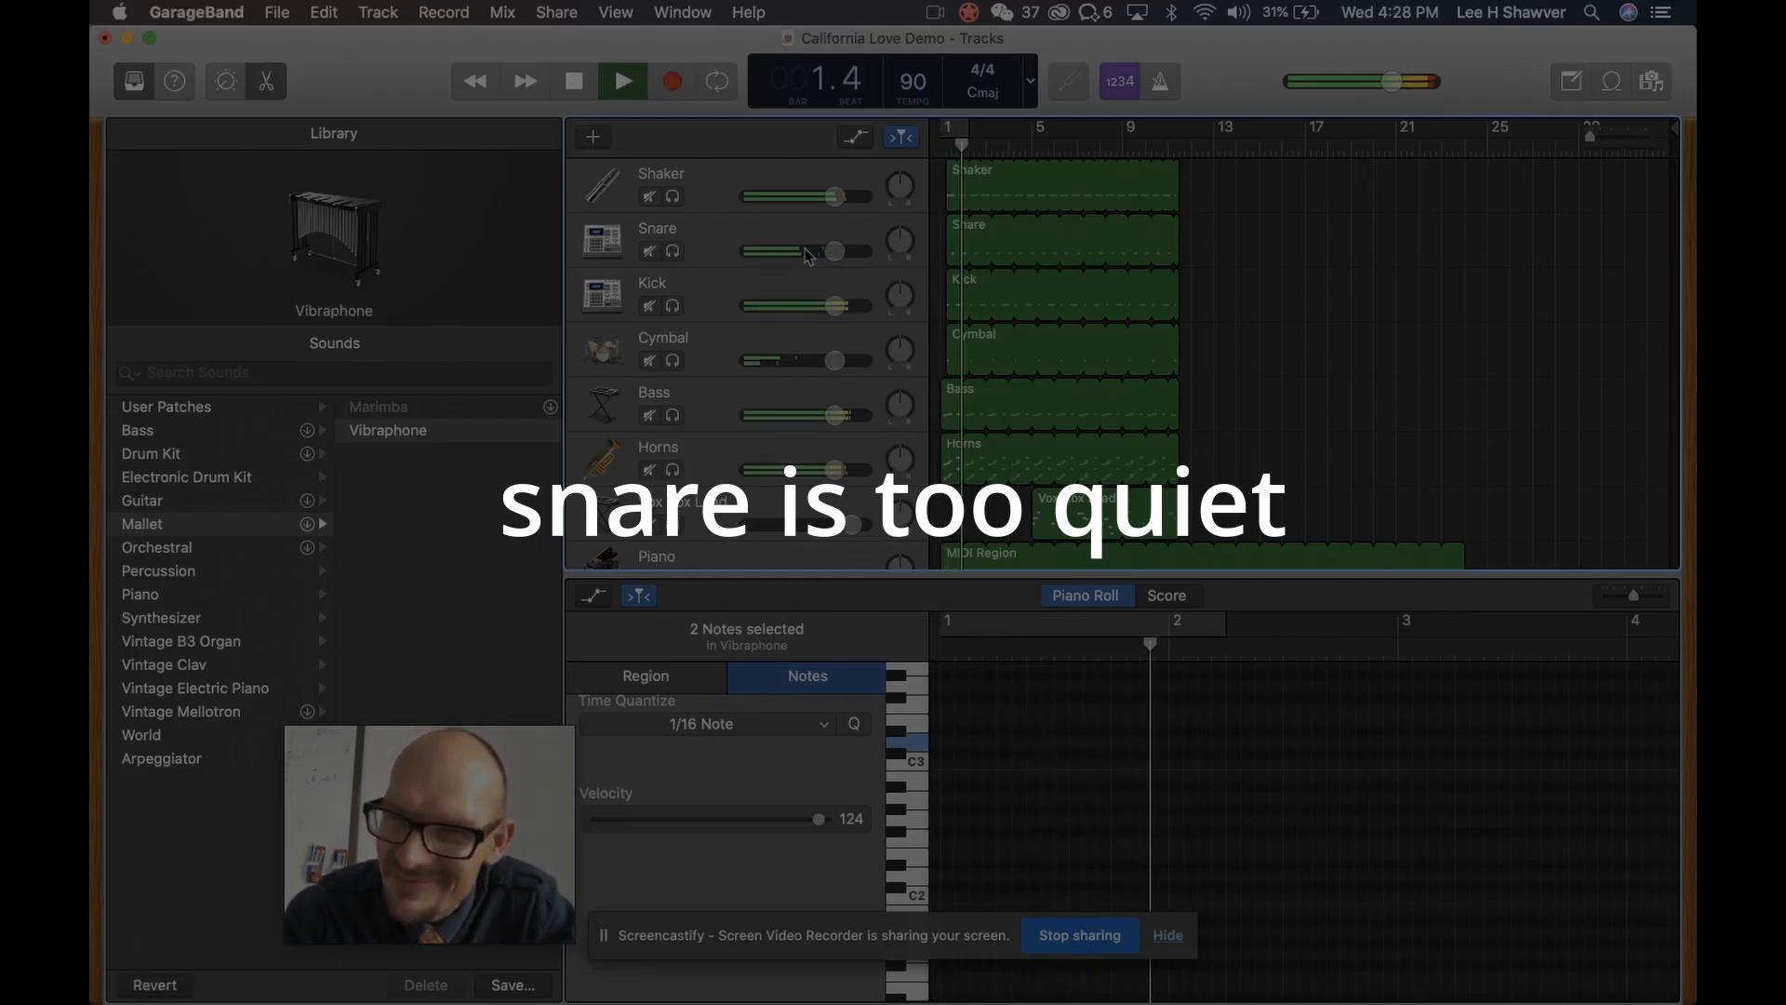
{"action": "key", "text": "space"}
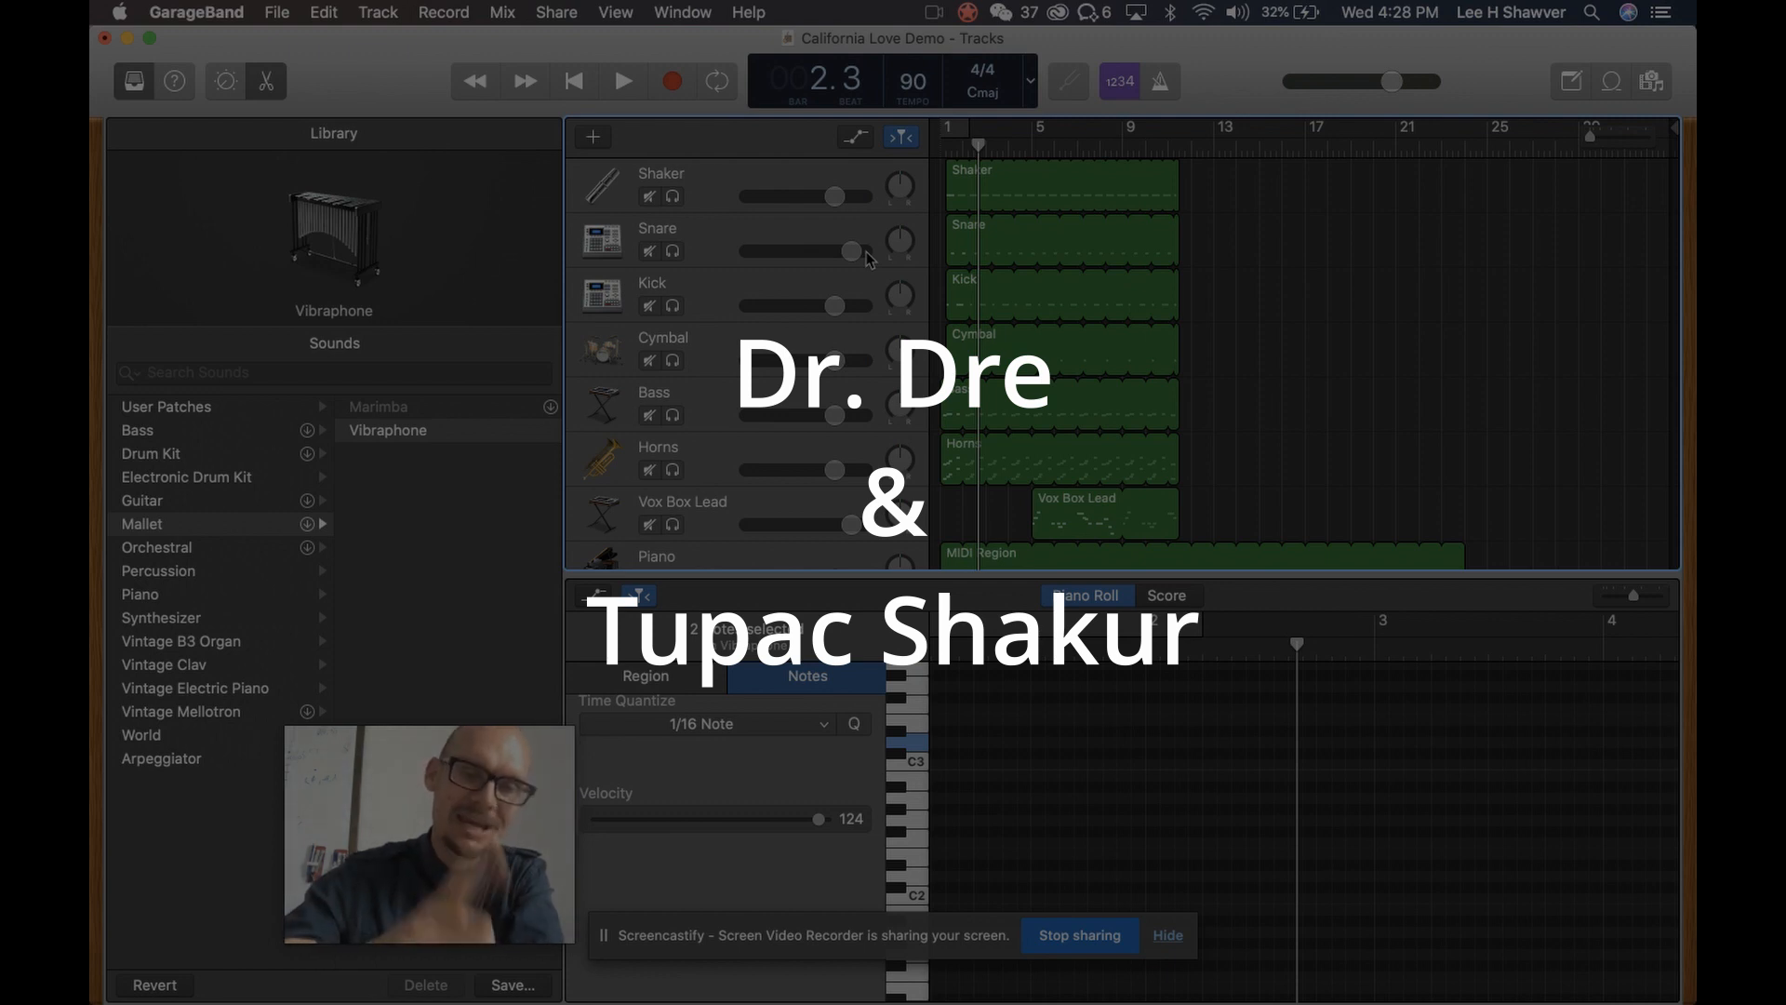
Unmute the Audio 1 track and return the playhead to the start of bar 1
{"action": "scroll", "coordinate": [859, 438], "scroll_direction": "down", "scroll_amount": 2}
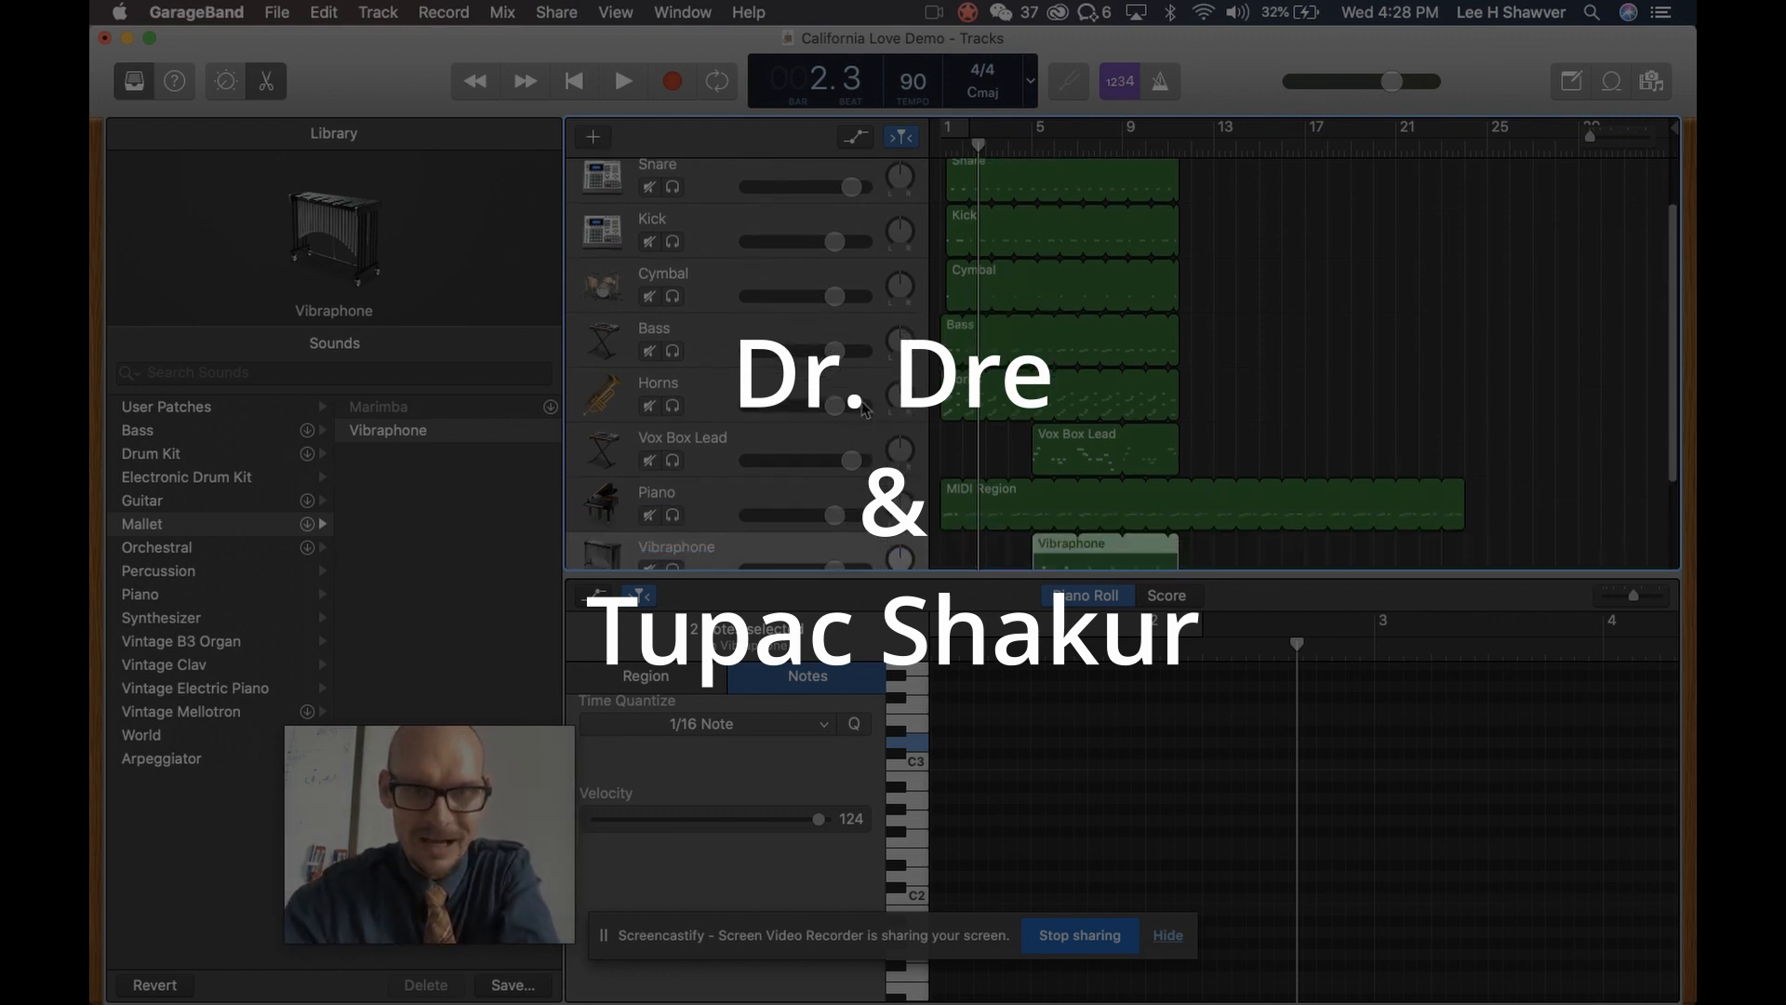
{"action": "scroll", "coordinate": [857, 468], "scroll_direction": "down", "scroll_amount": 3}
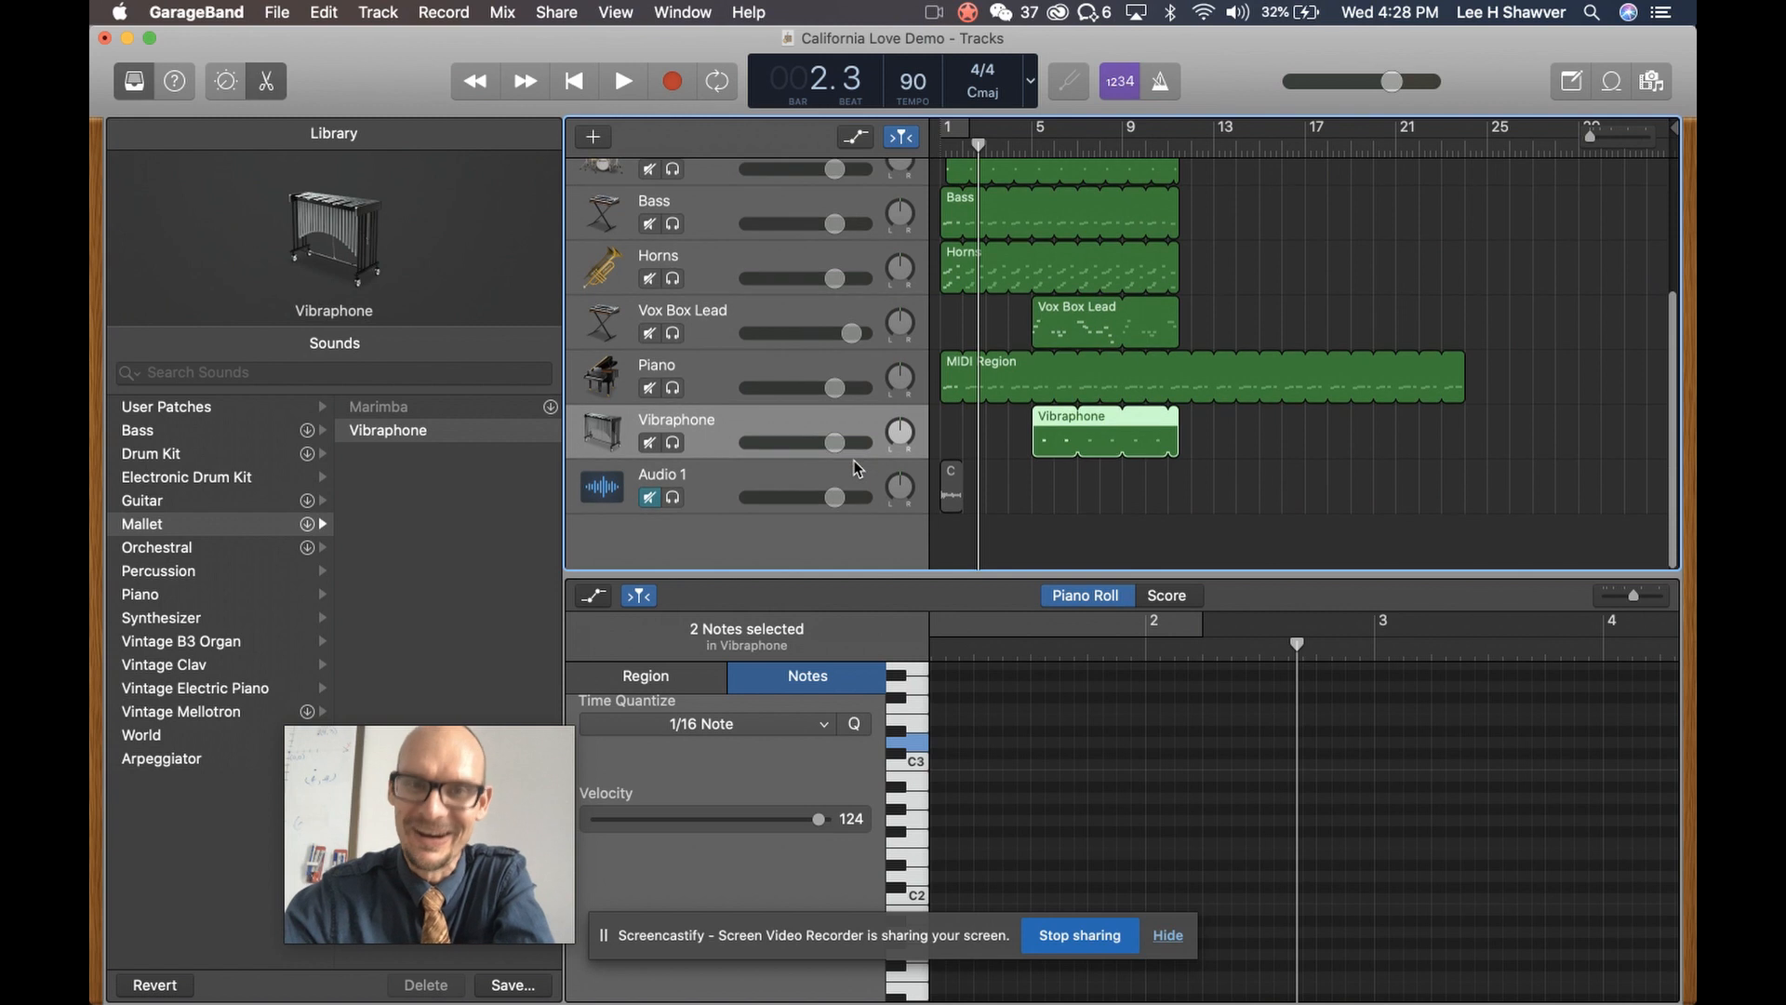
{"action": "left_click", "coordinate": [650, 500]}
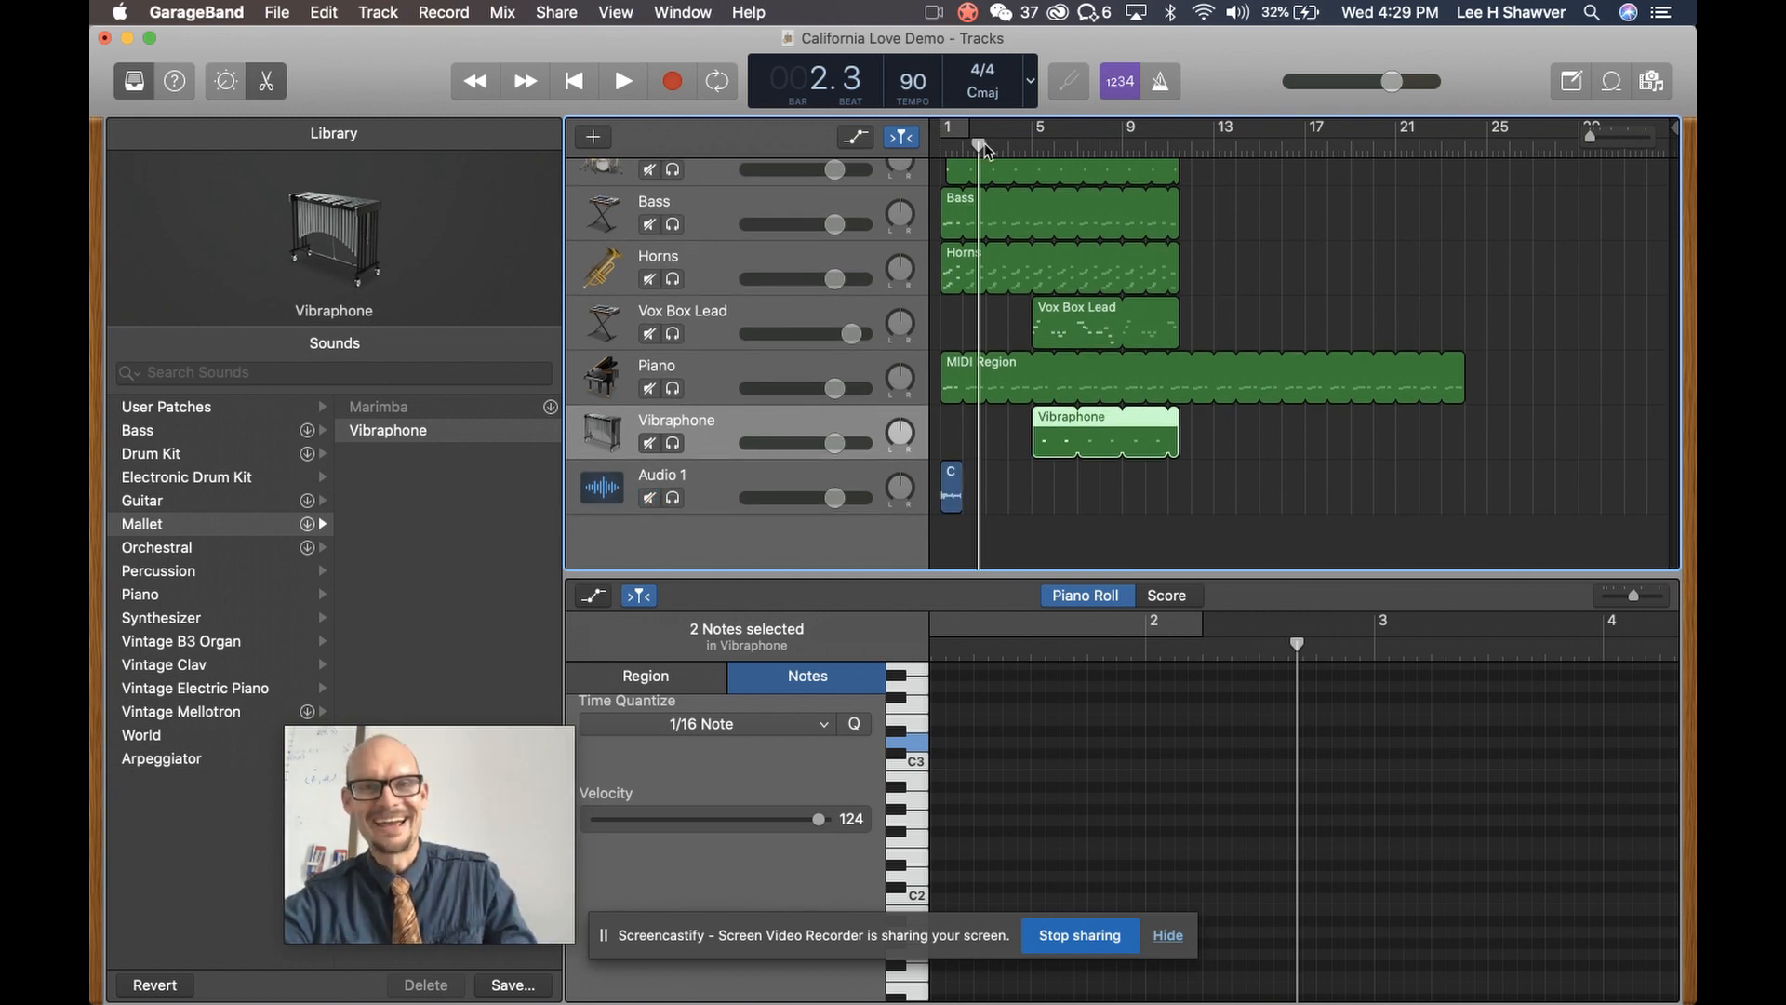
{"action": "left_click_drag", "start_coordinate": [979, 146], "coordinate": [951, 147]}
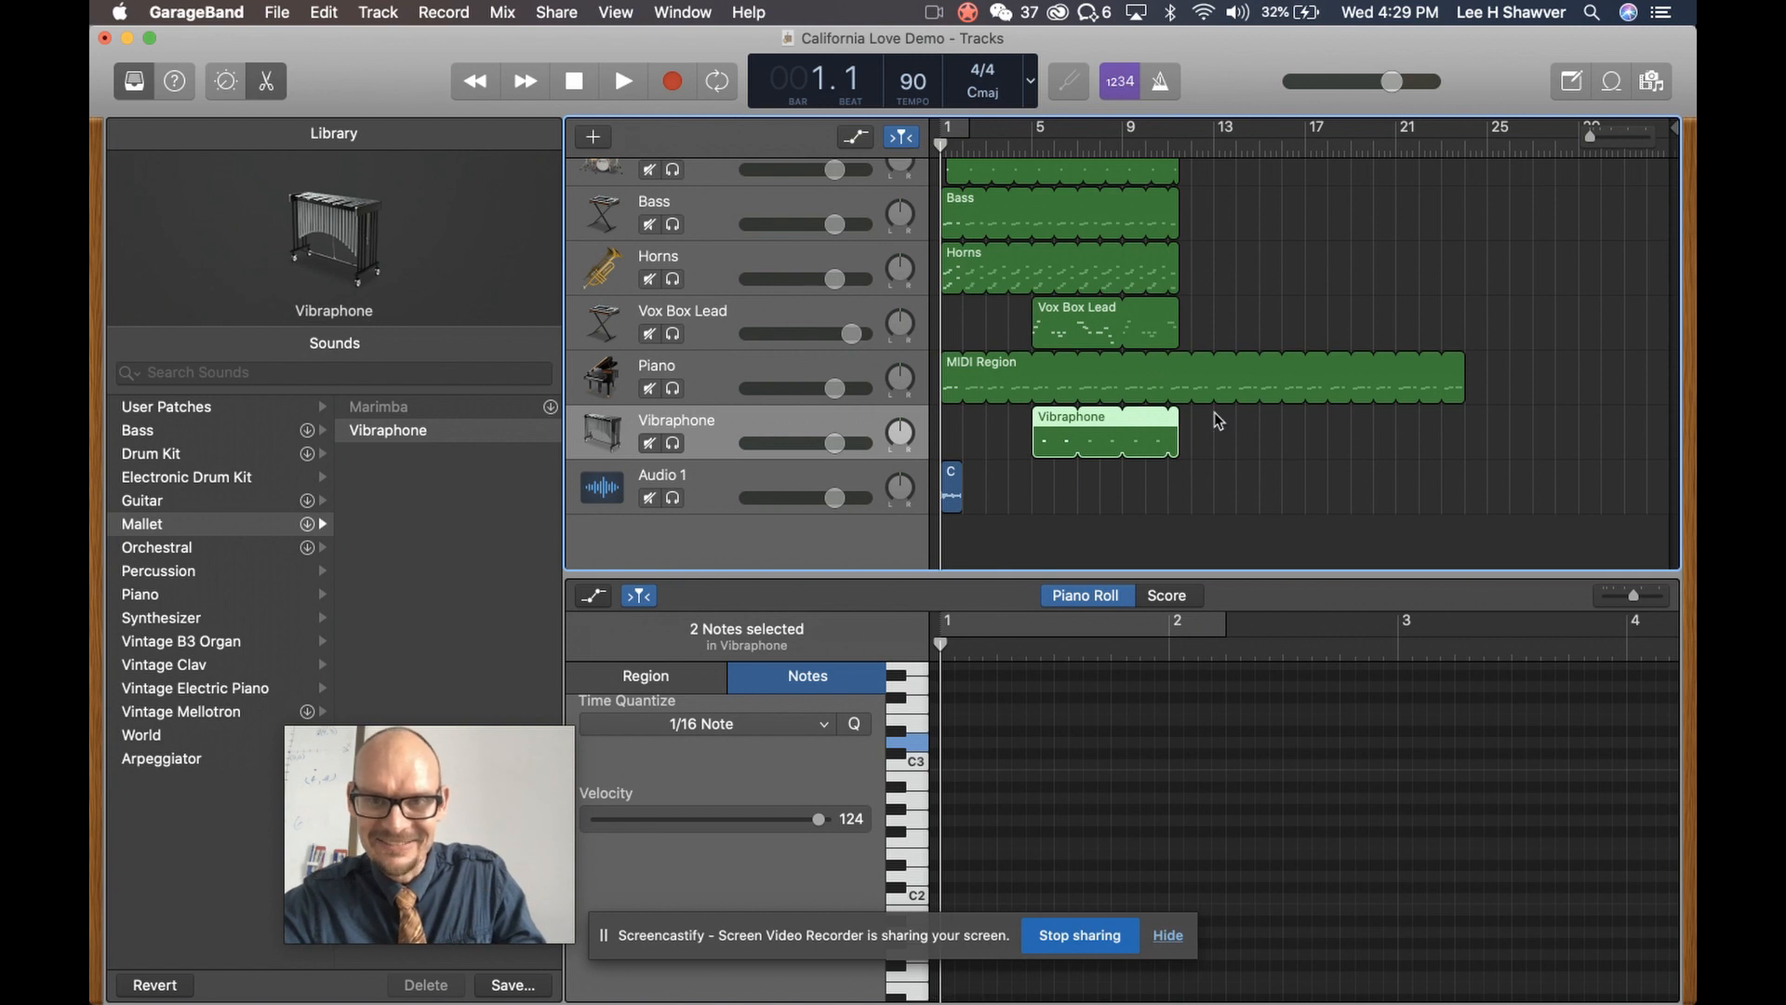
Shift all instrument regions above Audio 1 slightly less than a bar later, and play from the start to about bar 8
{"action": "left_click_drag", "start_coordinate": [1213, 429], "coordinate": [913, 89]}
{"action": "left_click_drag", "start_coordinate": [953, 179], "coordinate": [969, 175]}
{"action": "key", "text": "Return"}
{"action": "key", "text": "space"}
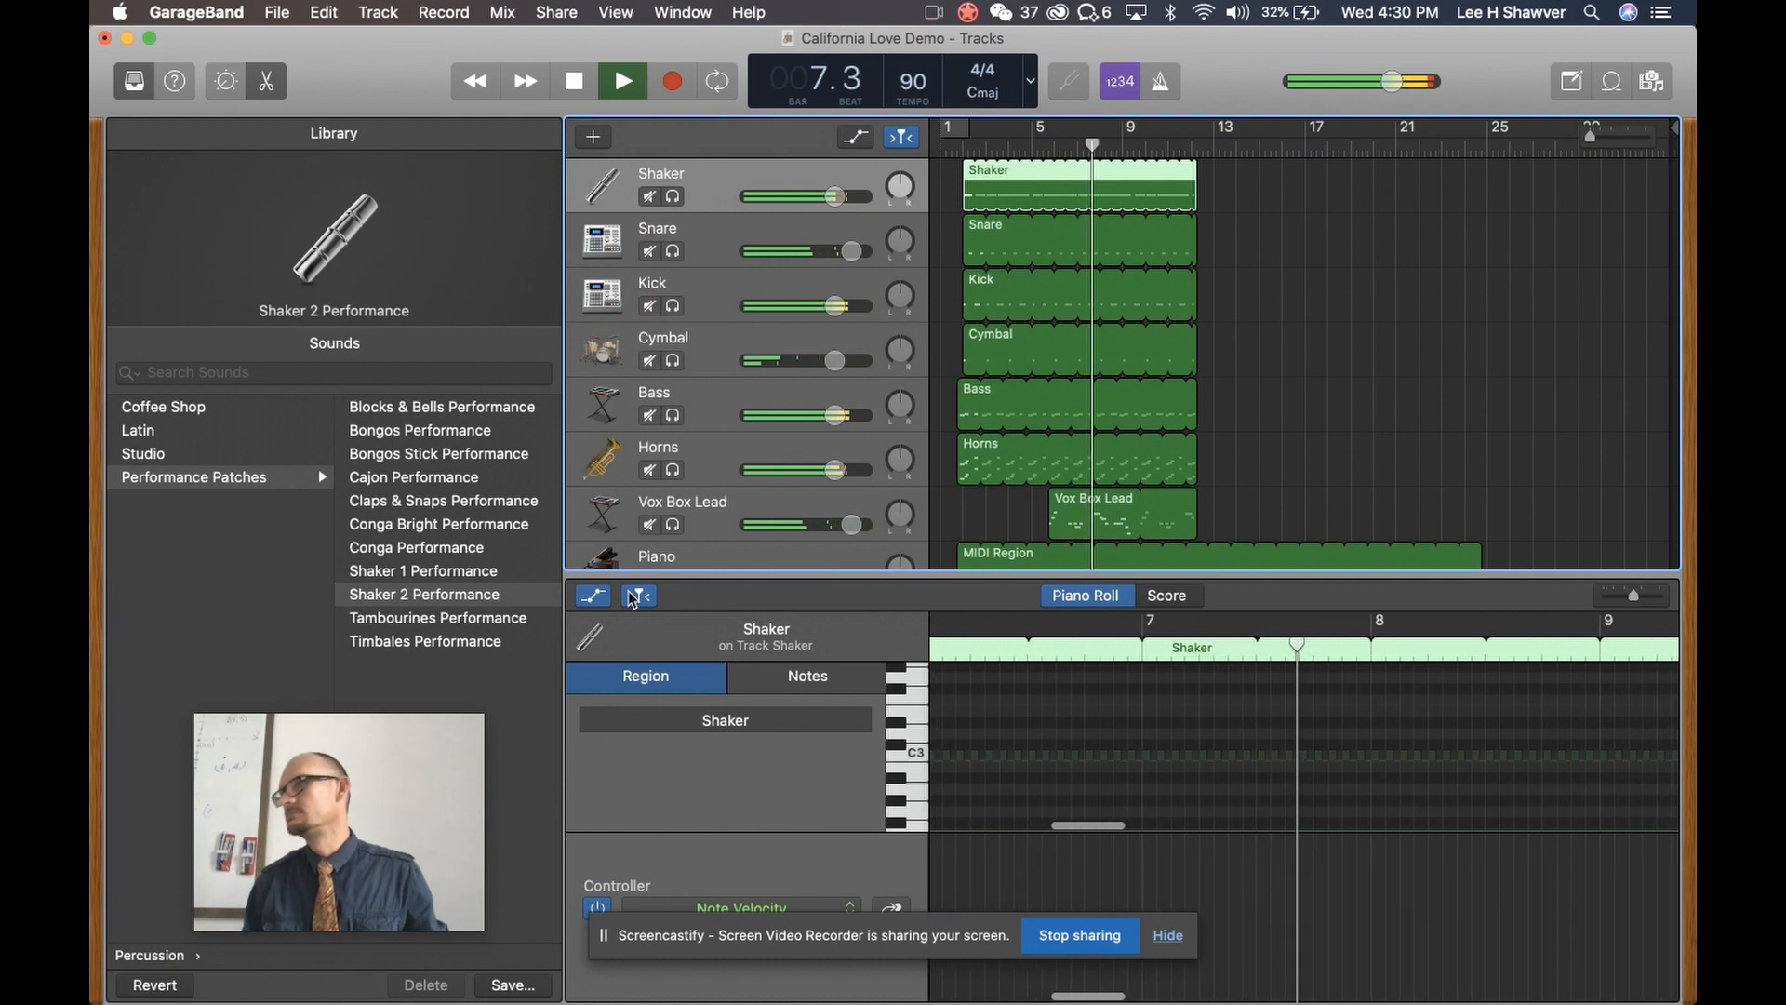
{"action": "key", "text": "space"}
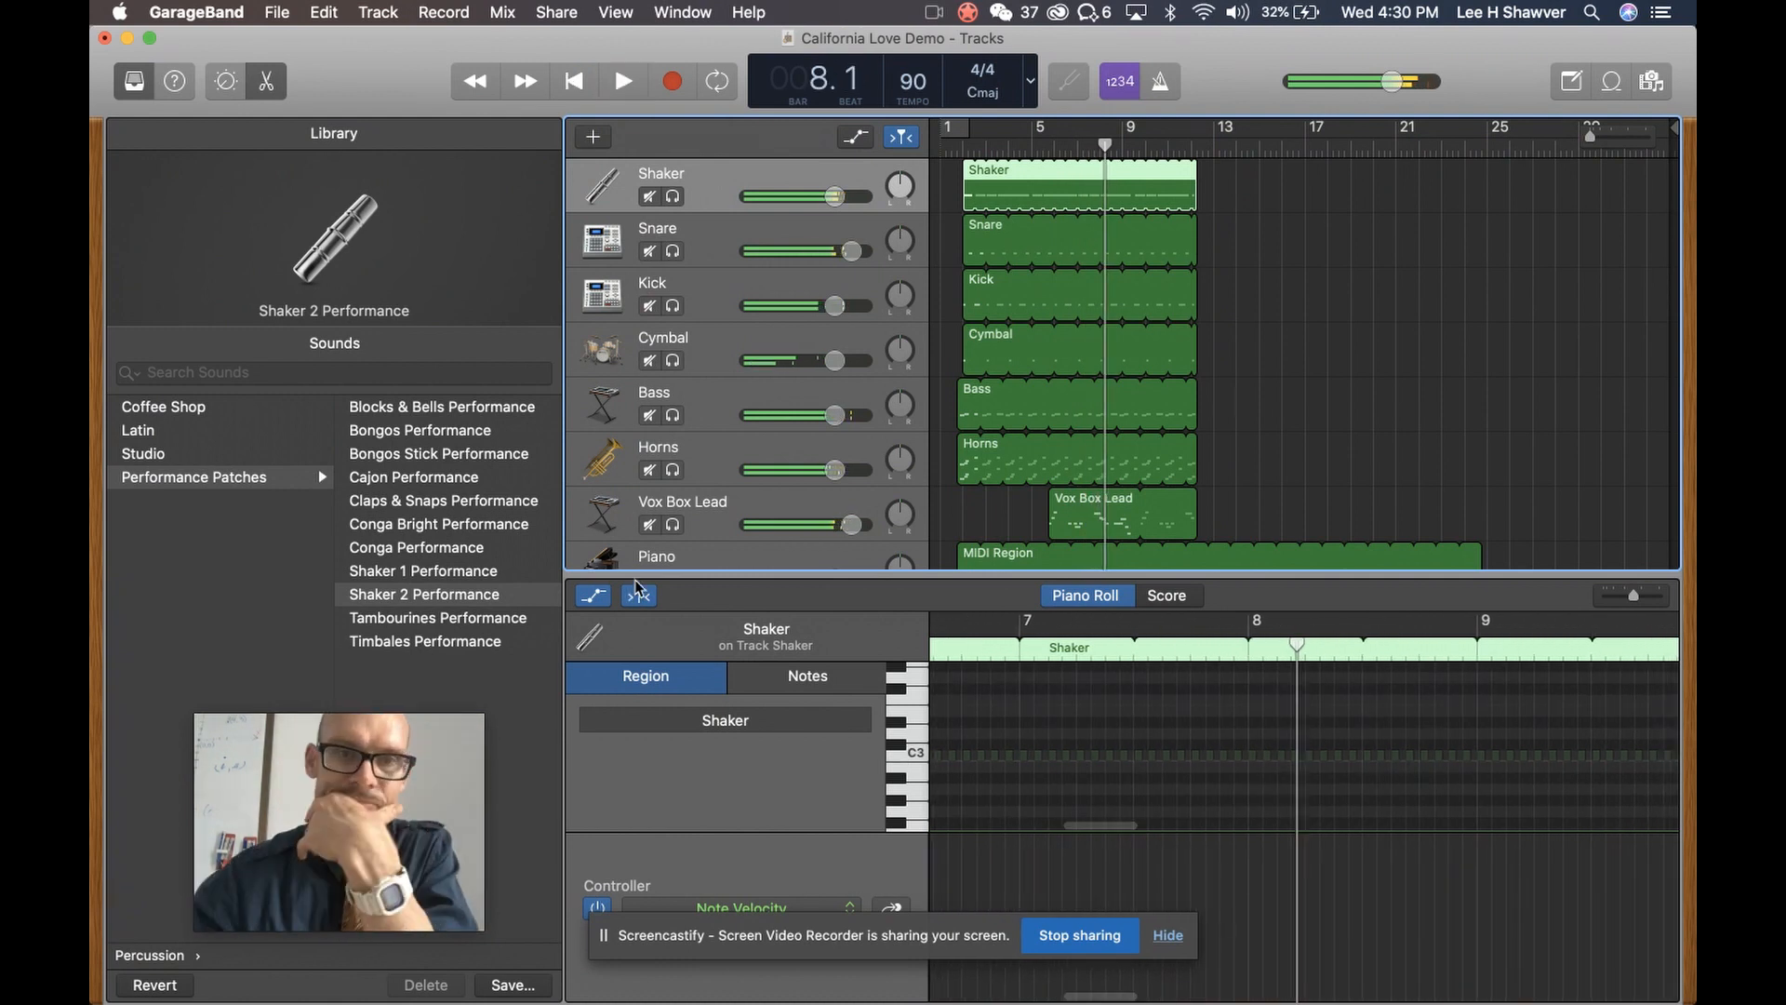
Switch to the neighbouring desktop space
{"action": "key", "text": "ctrl+Left"}
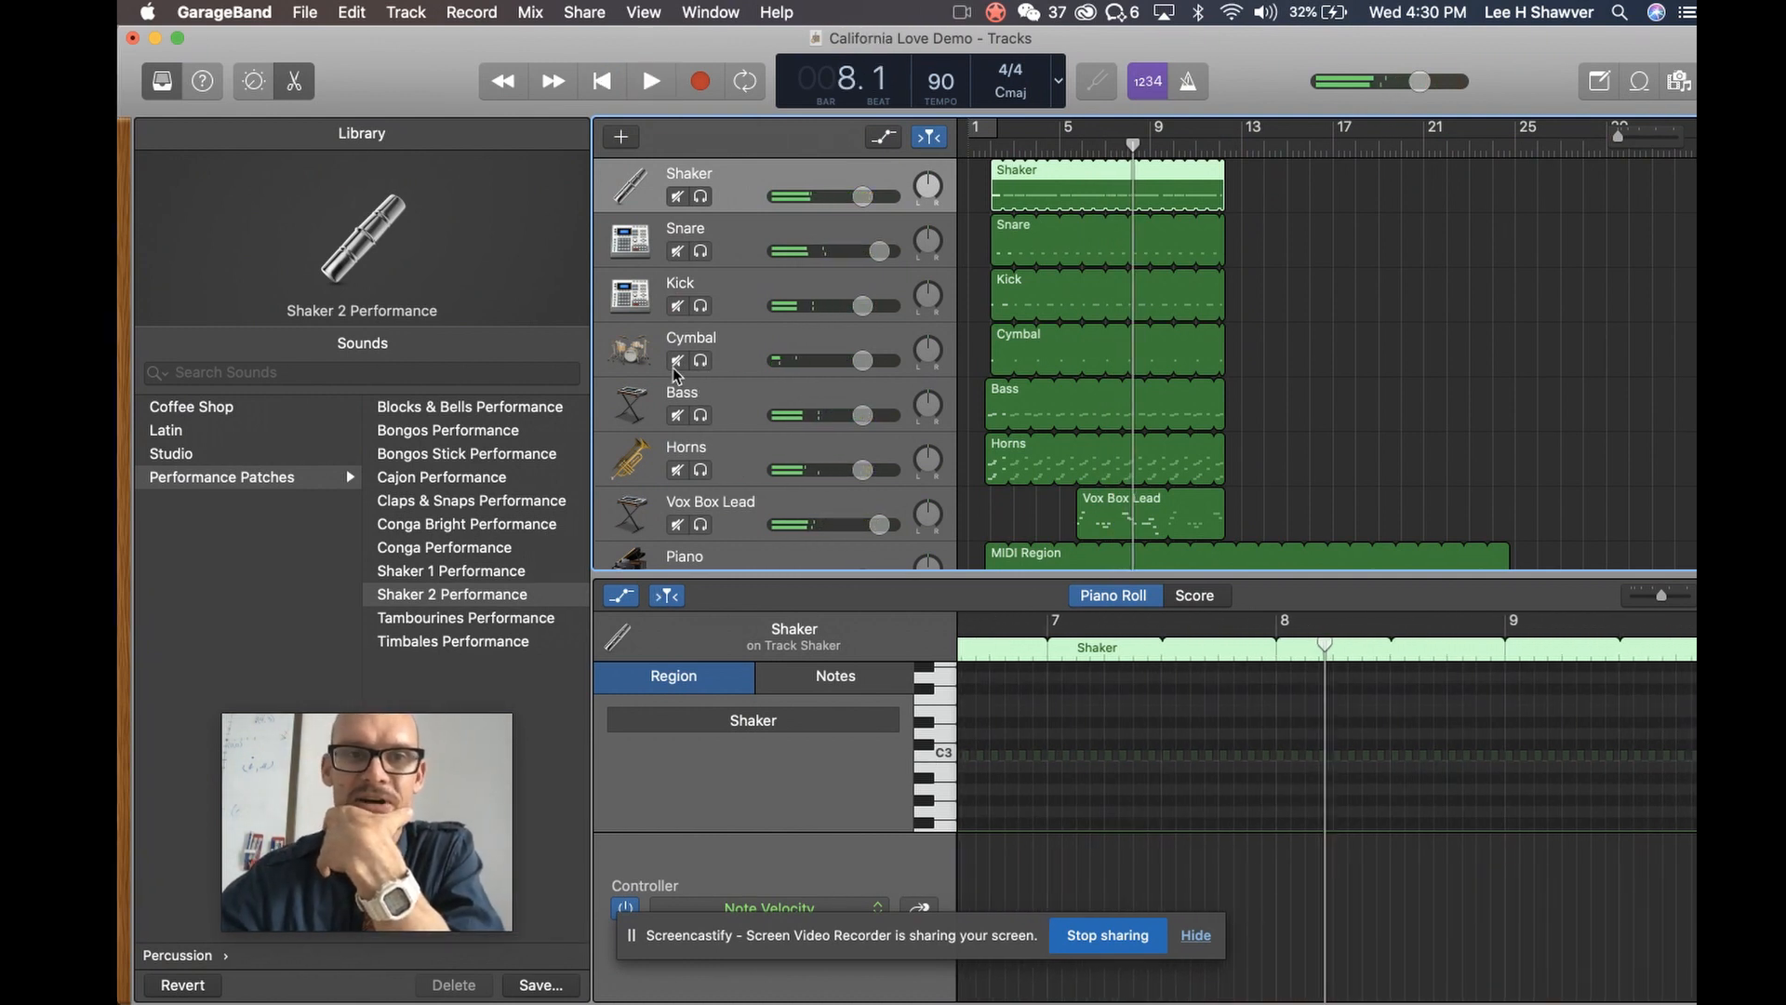